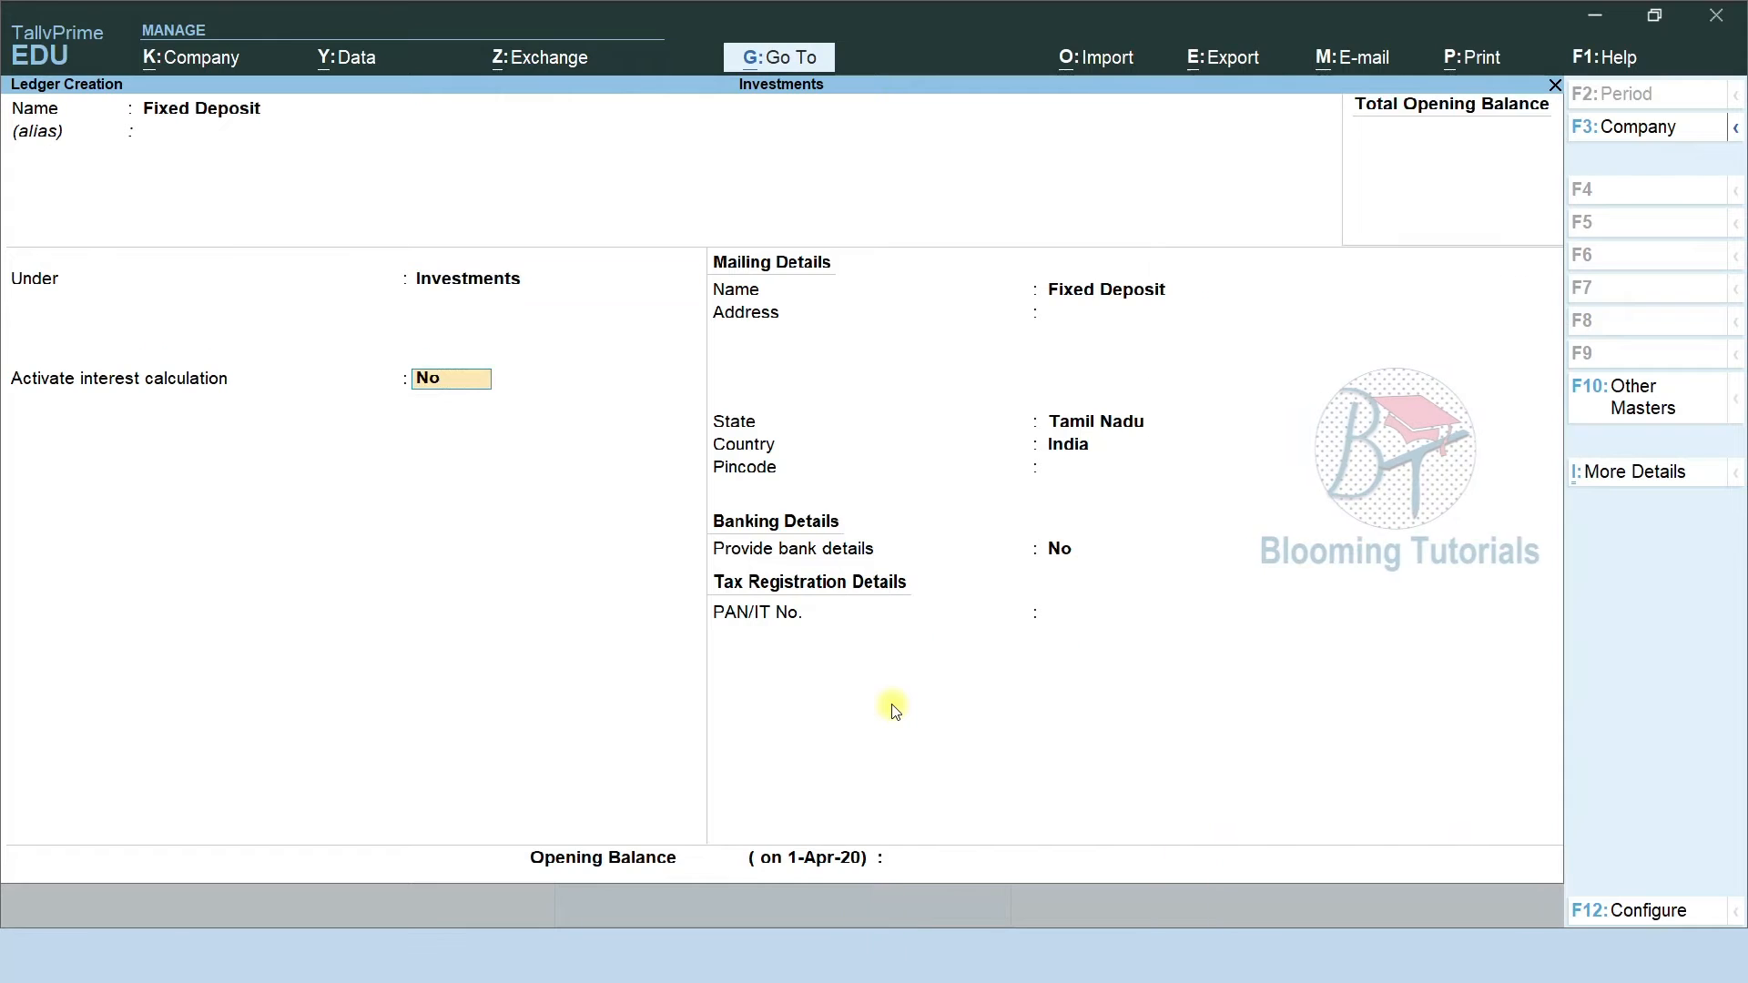
Activate interest calculation for the Fixed Deposit ledger and include the transaction date for both added and deducted amounts
{"action": "key", "text": "Return"}
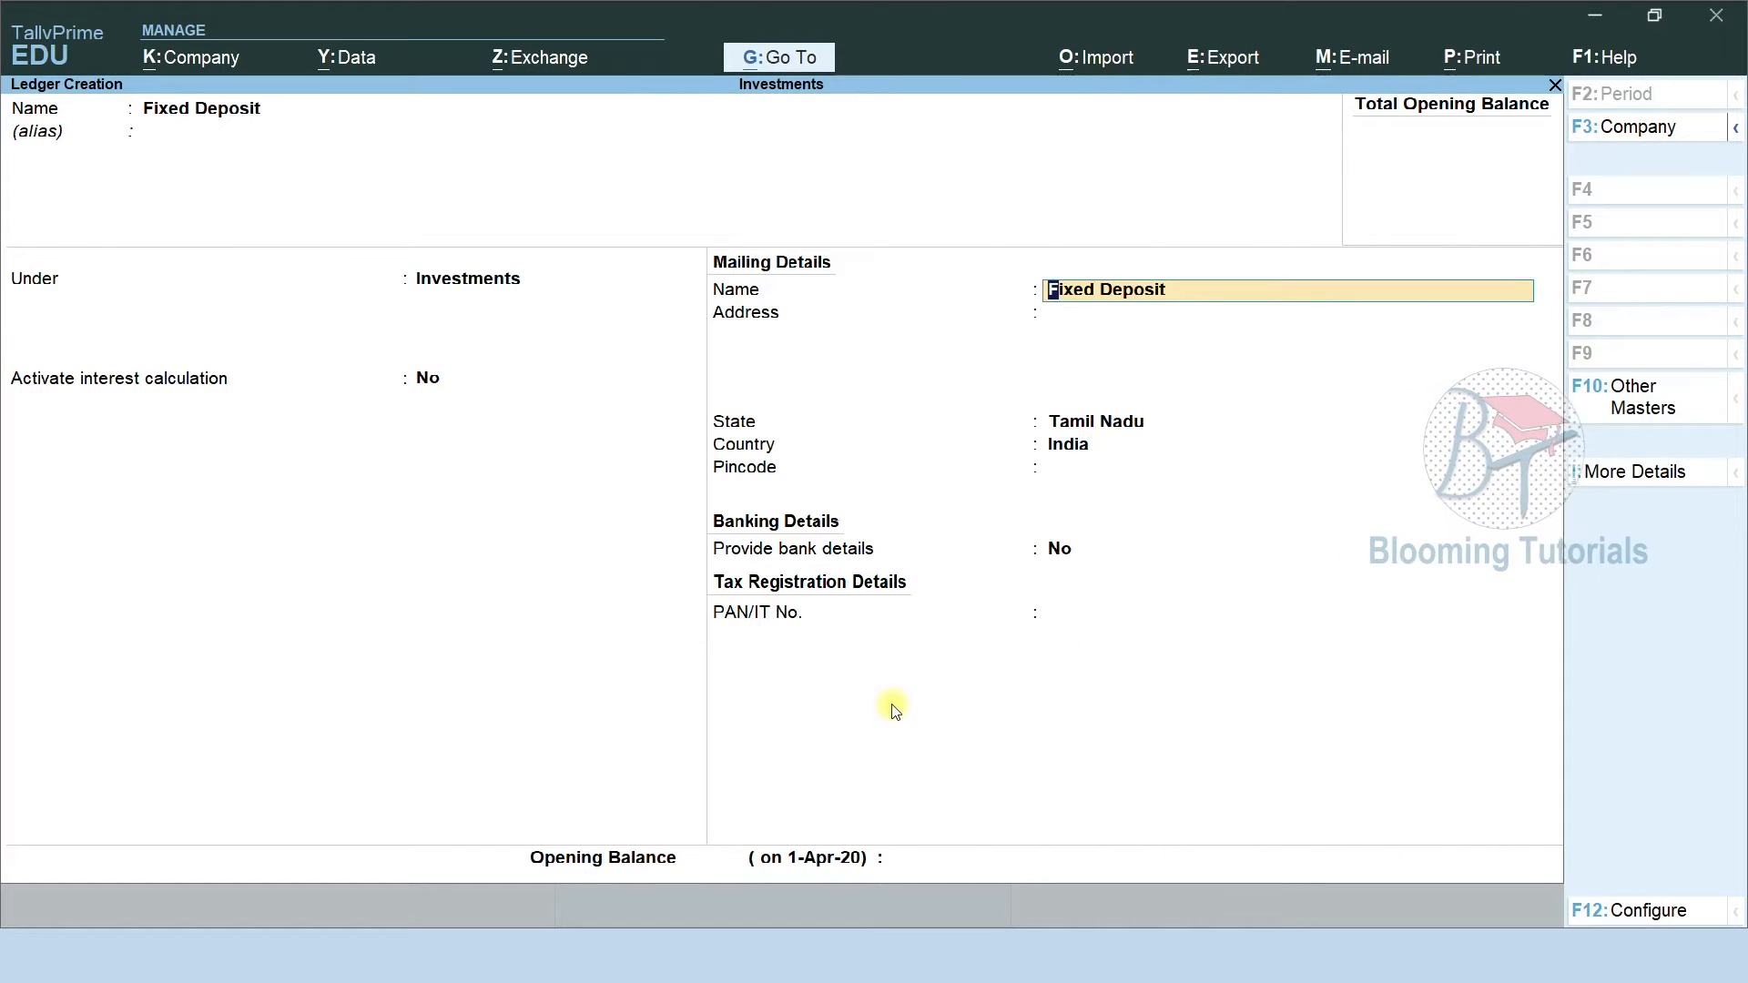
{"action": "key", "text": "BackSpace"}
{"action": "type", "text": "y"}
{"action": "key", "text": "Return"}
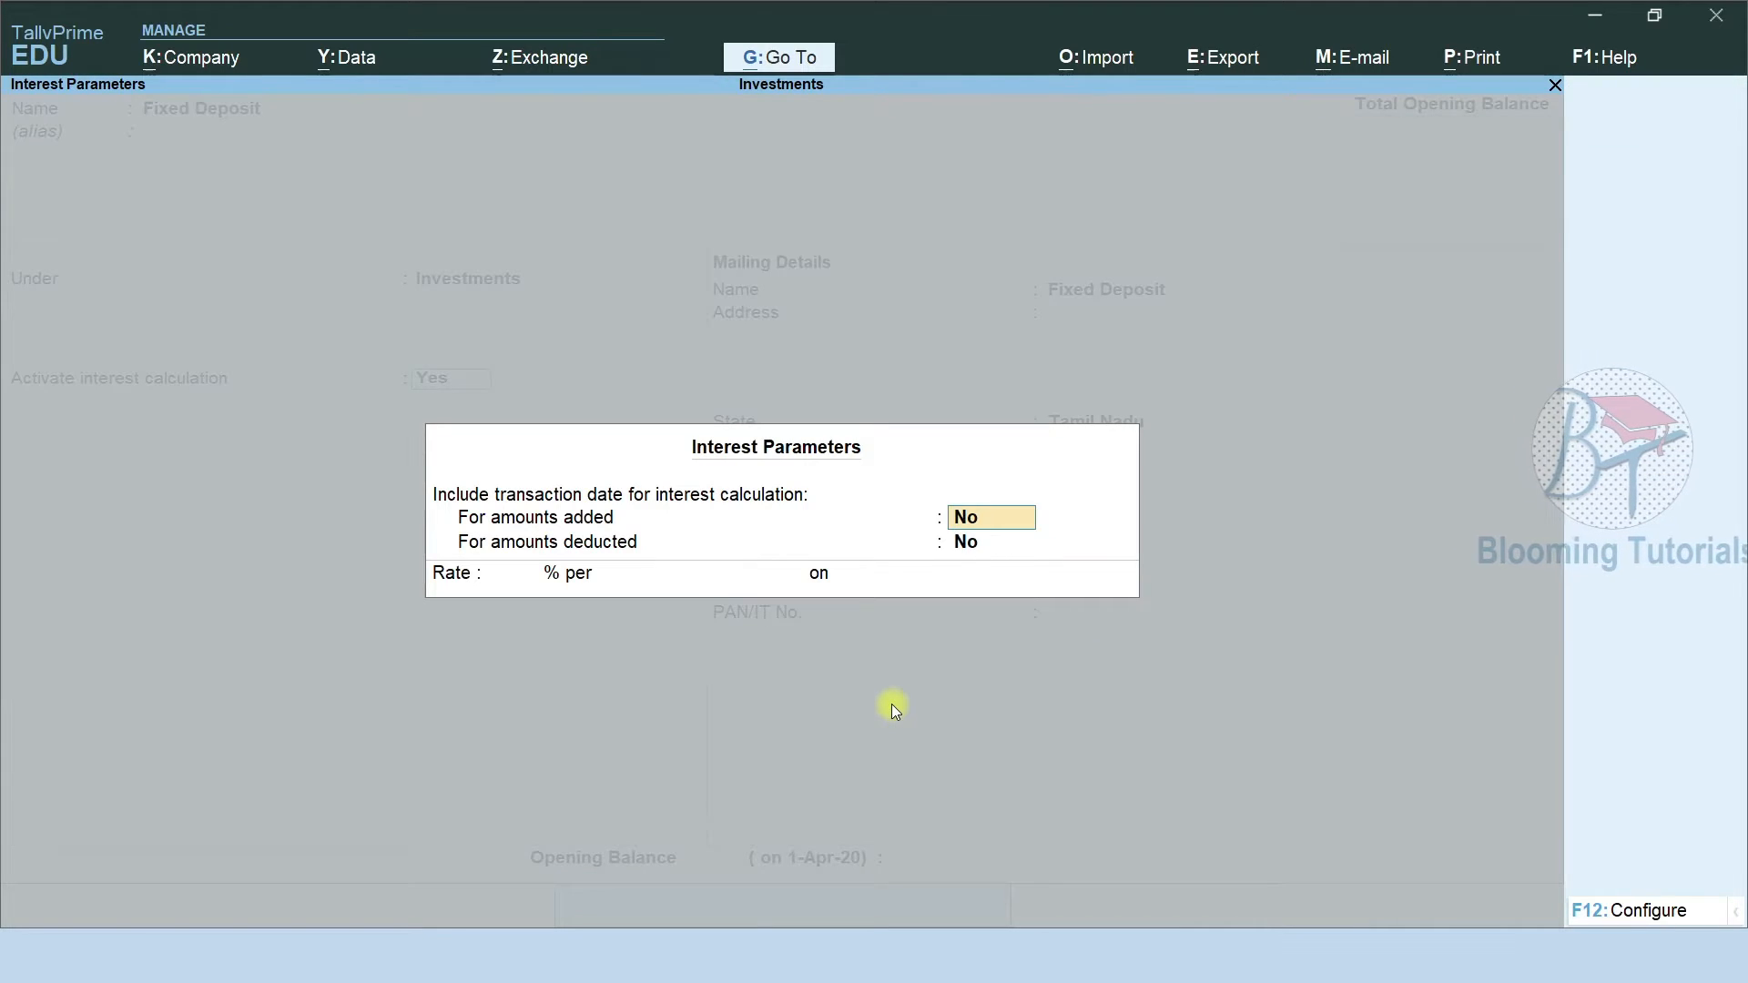
{"action": "type", "text": "y"}
{"action": "key", "text": "Return"}
{"action": "type", "text": "y"}
{"action": "key", "text": "Return"}
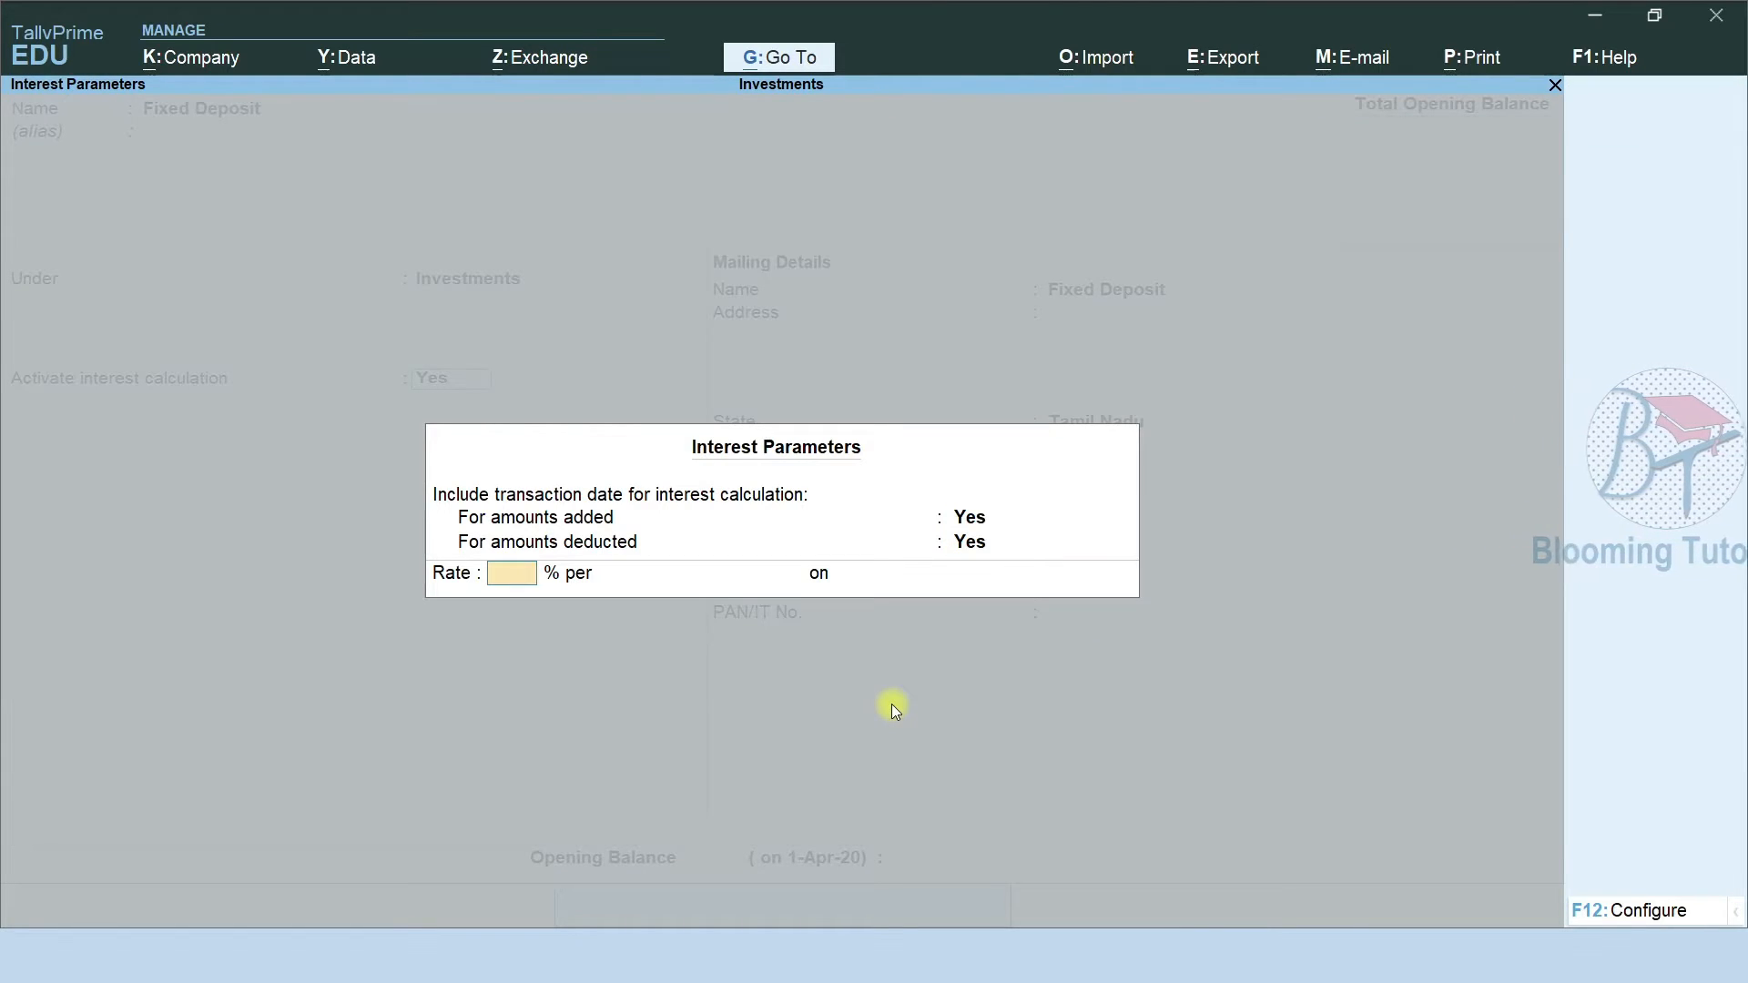
Set the ledger's interest rate to 6.5% per Calendar Year
{"action": "type", "text": "6.5"}
{"action": "key", "text": "Return"}
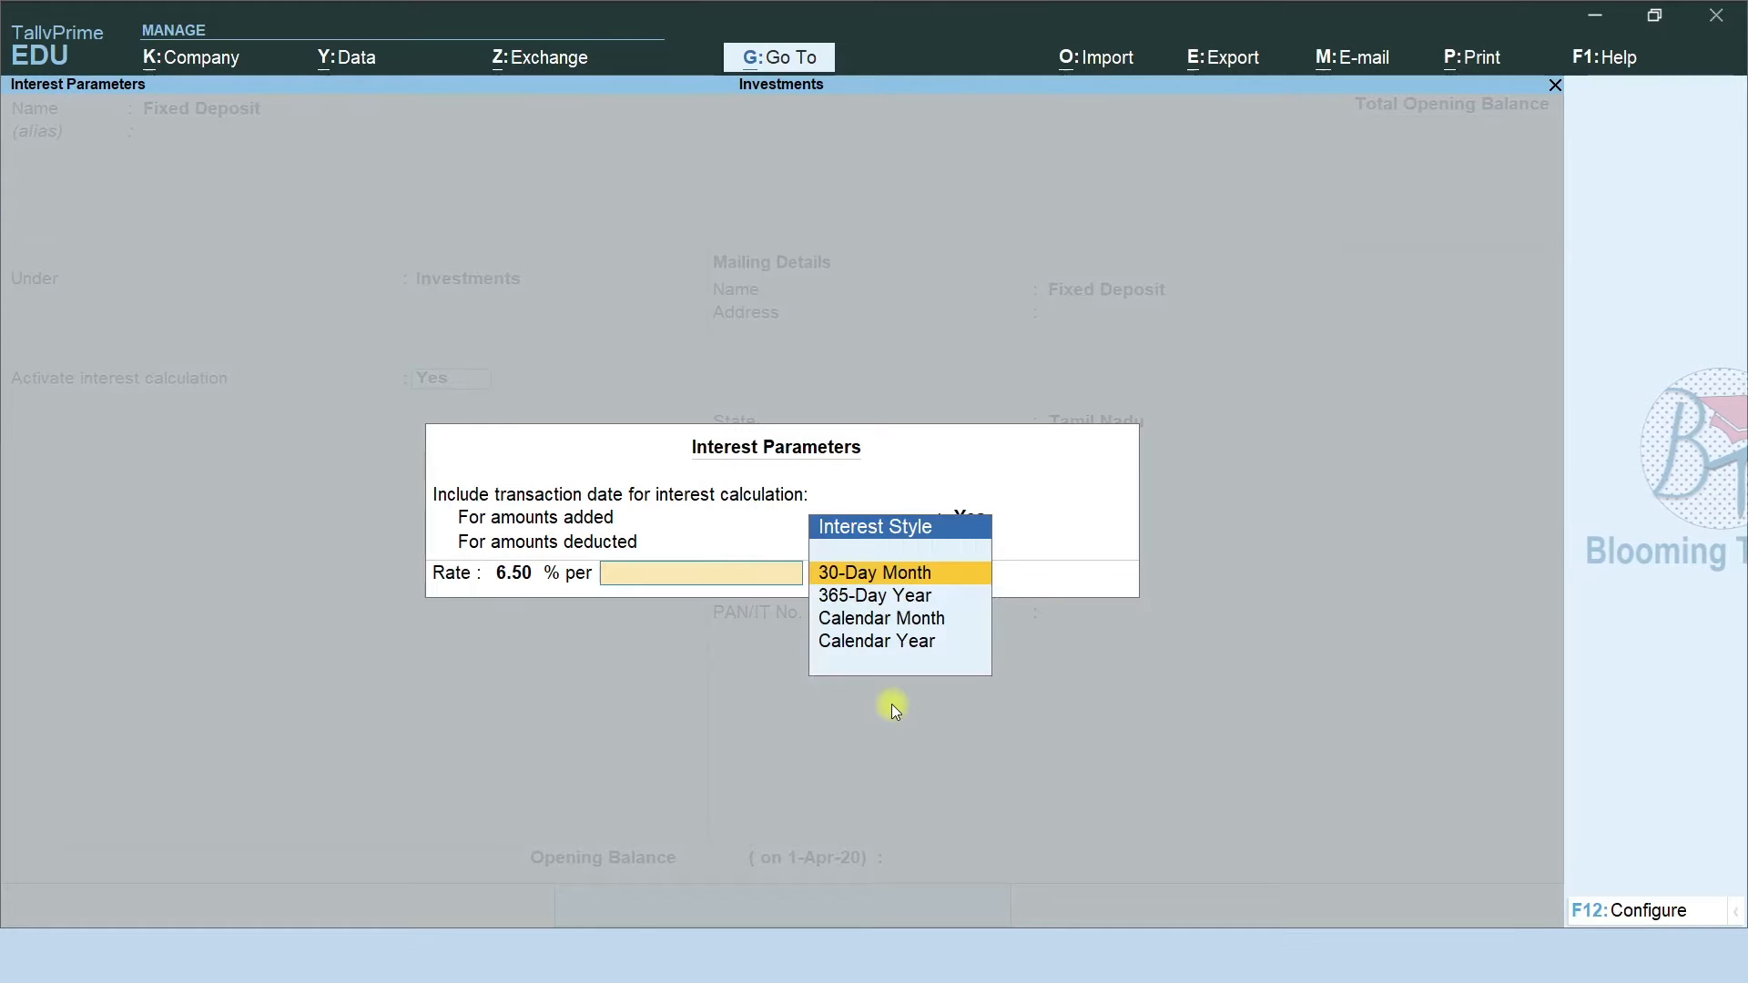
{"action": "key", "text": "Down"}
{"action": "key", "text": "Down"}
{"action": "key", "text": "Down"}
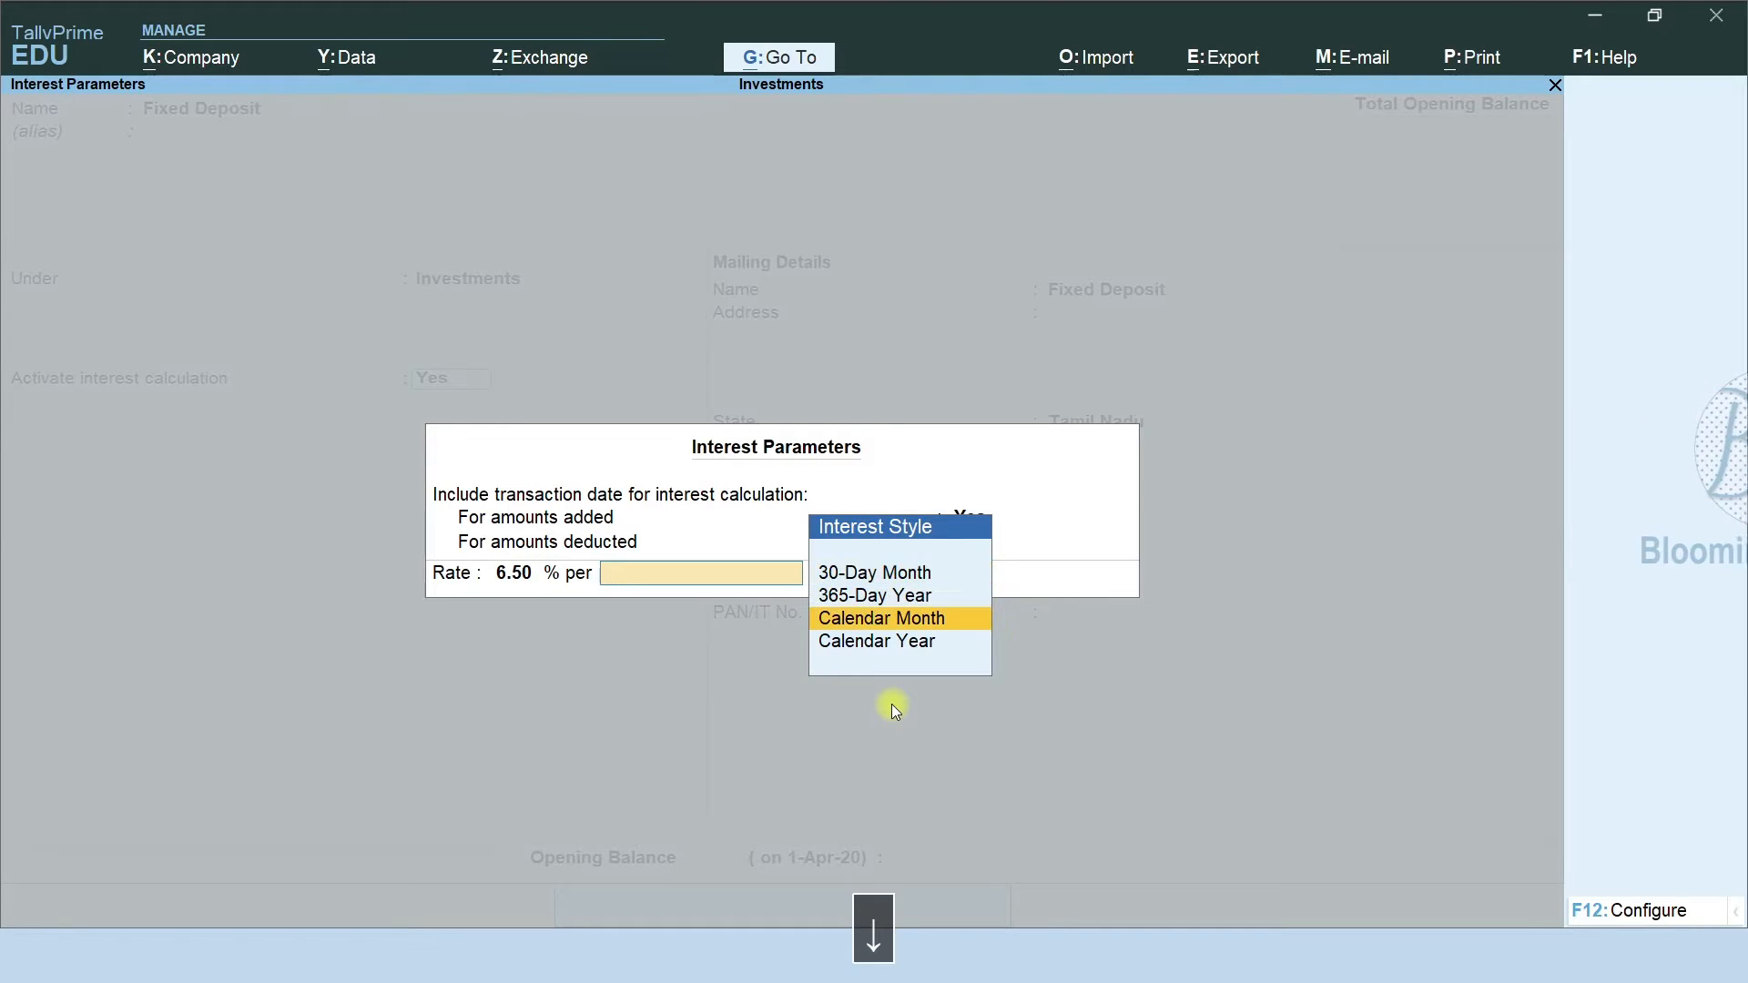
{"action": "key", "text": "Return"}
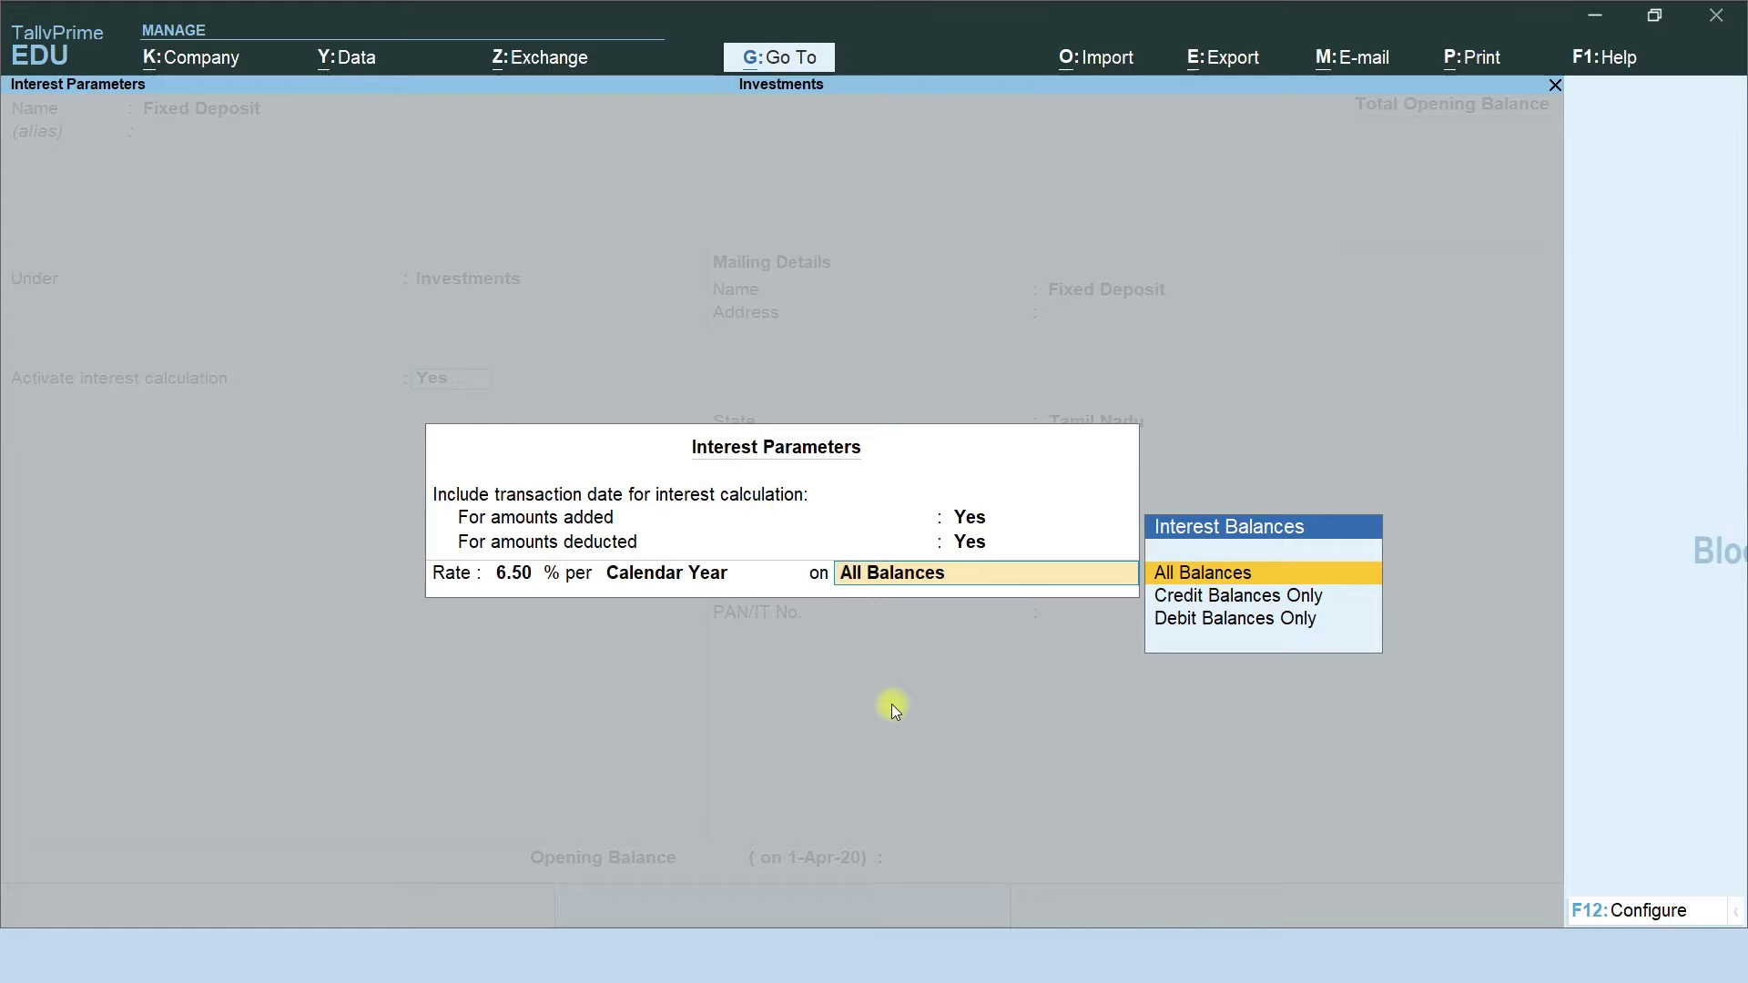
Choose the balance type that the interest applies to and accept the interest parameters
{"action": "key", "text": "Down"}
{"action": "key", "text": "Down"}
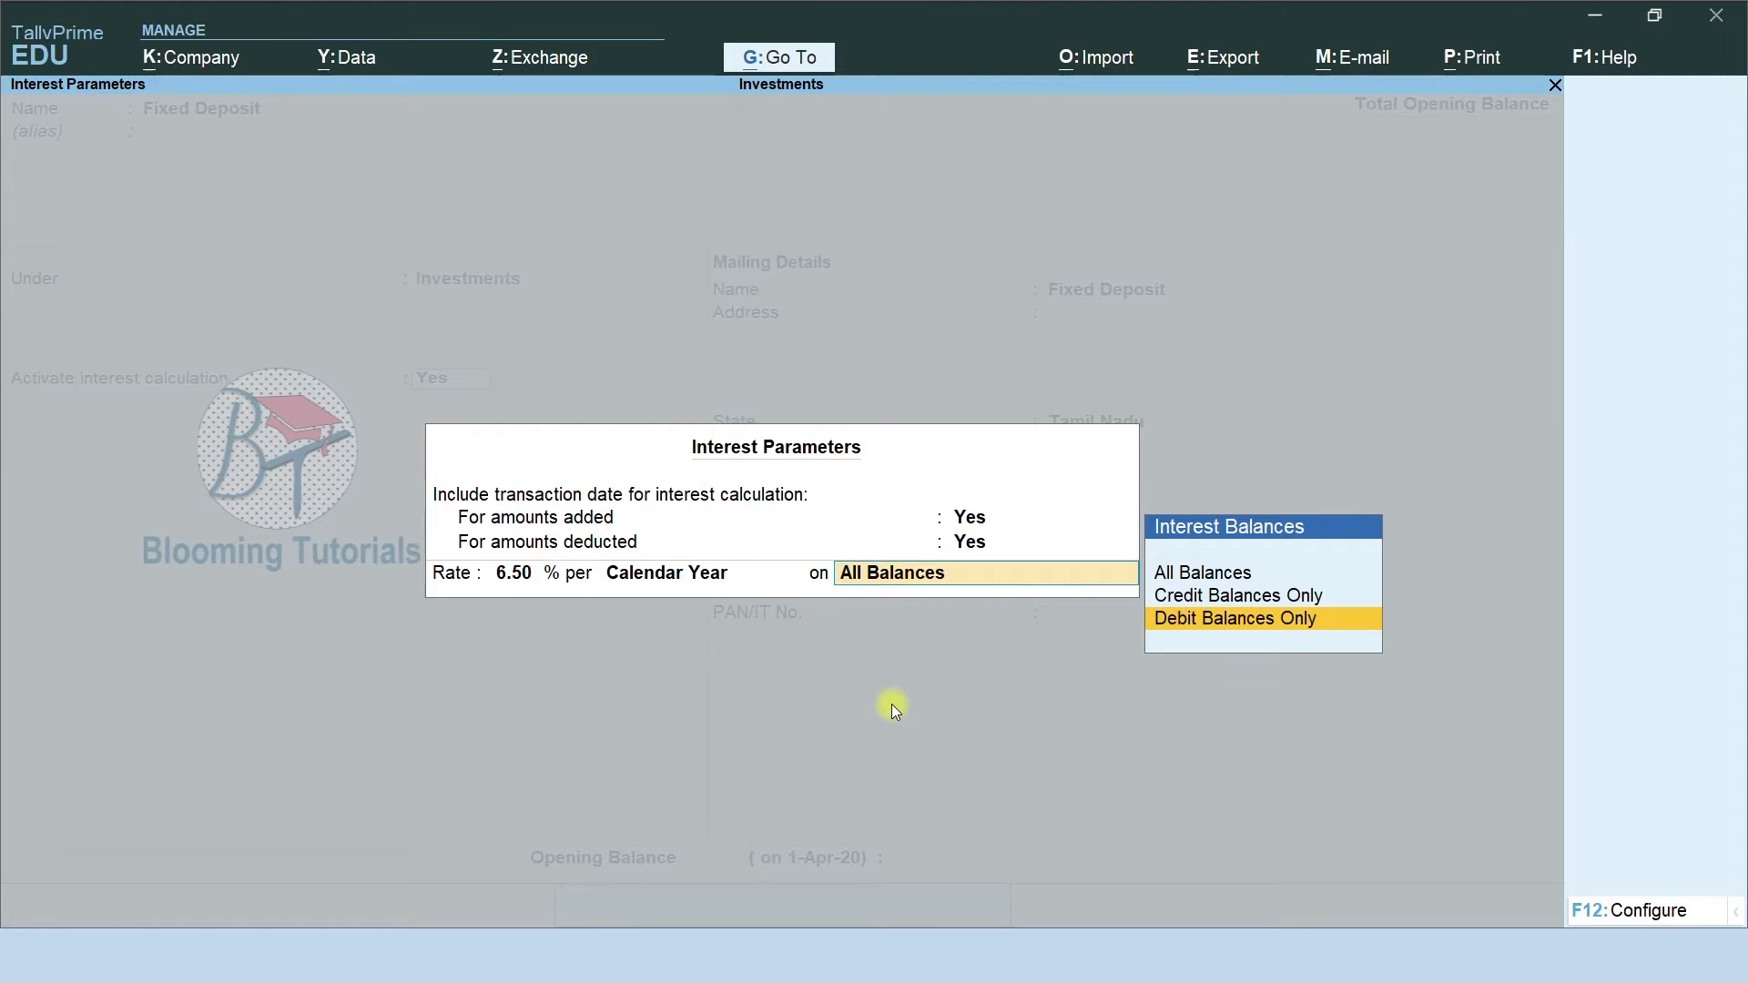
{"action": "key", "text": "Up"}
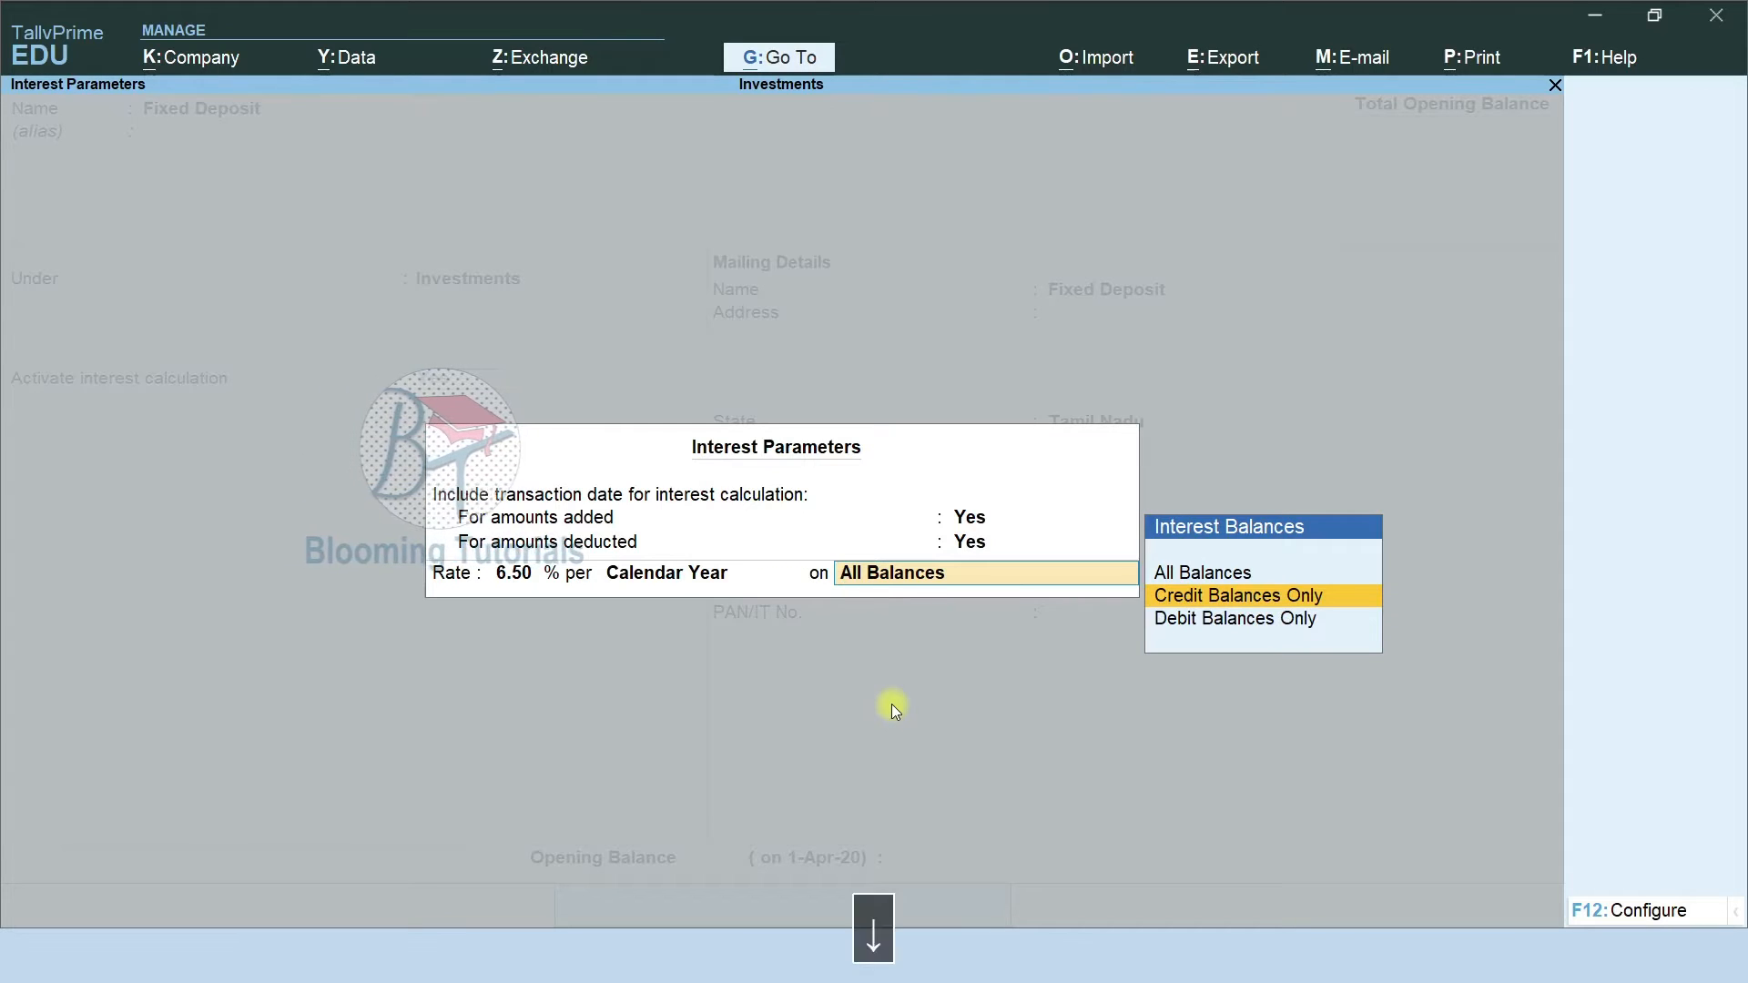
{"action": "key", "text": "Return"}
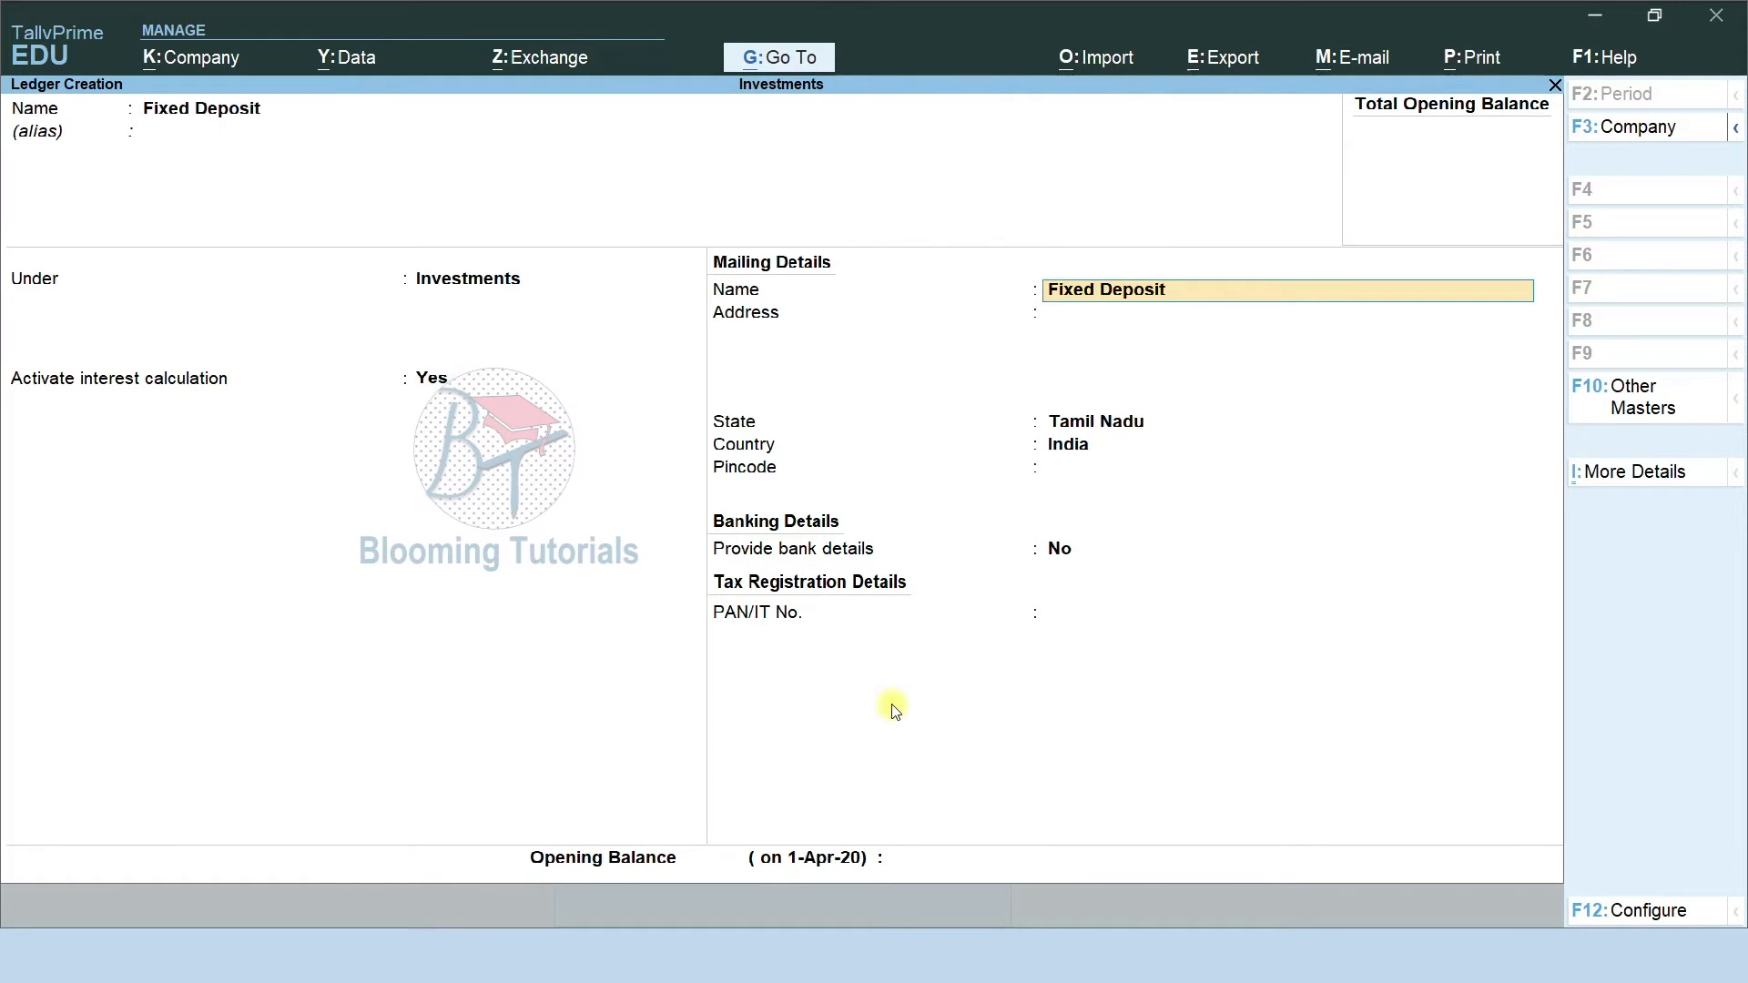
Set interest calculation to No for the Fixed Deposit ledger and save the ledger
{"action": "key", "text": "BackSpace"}
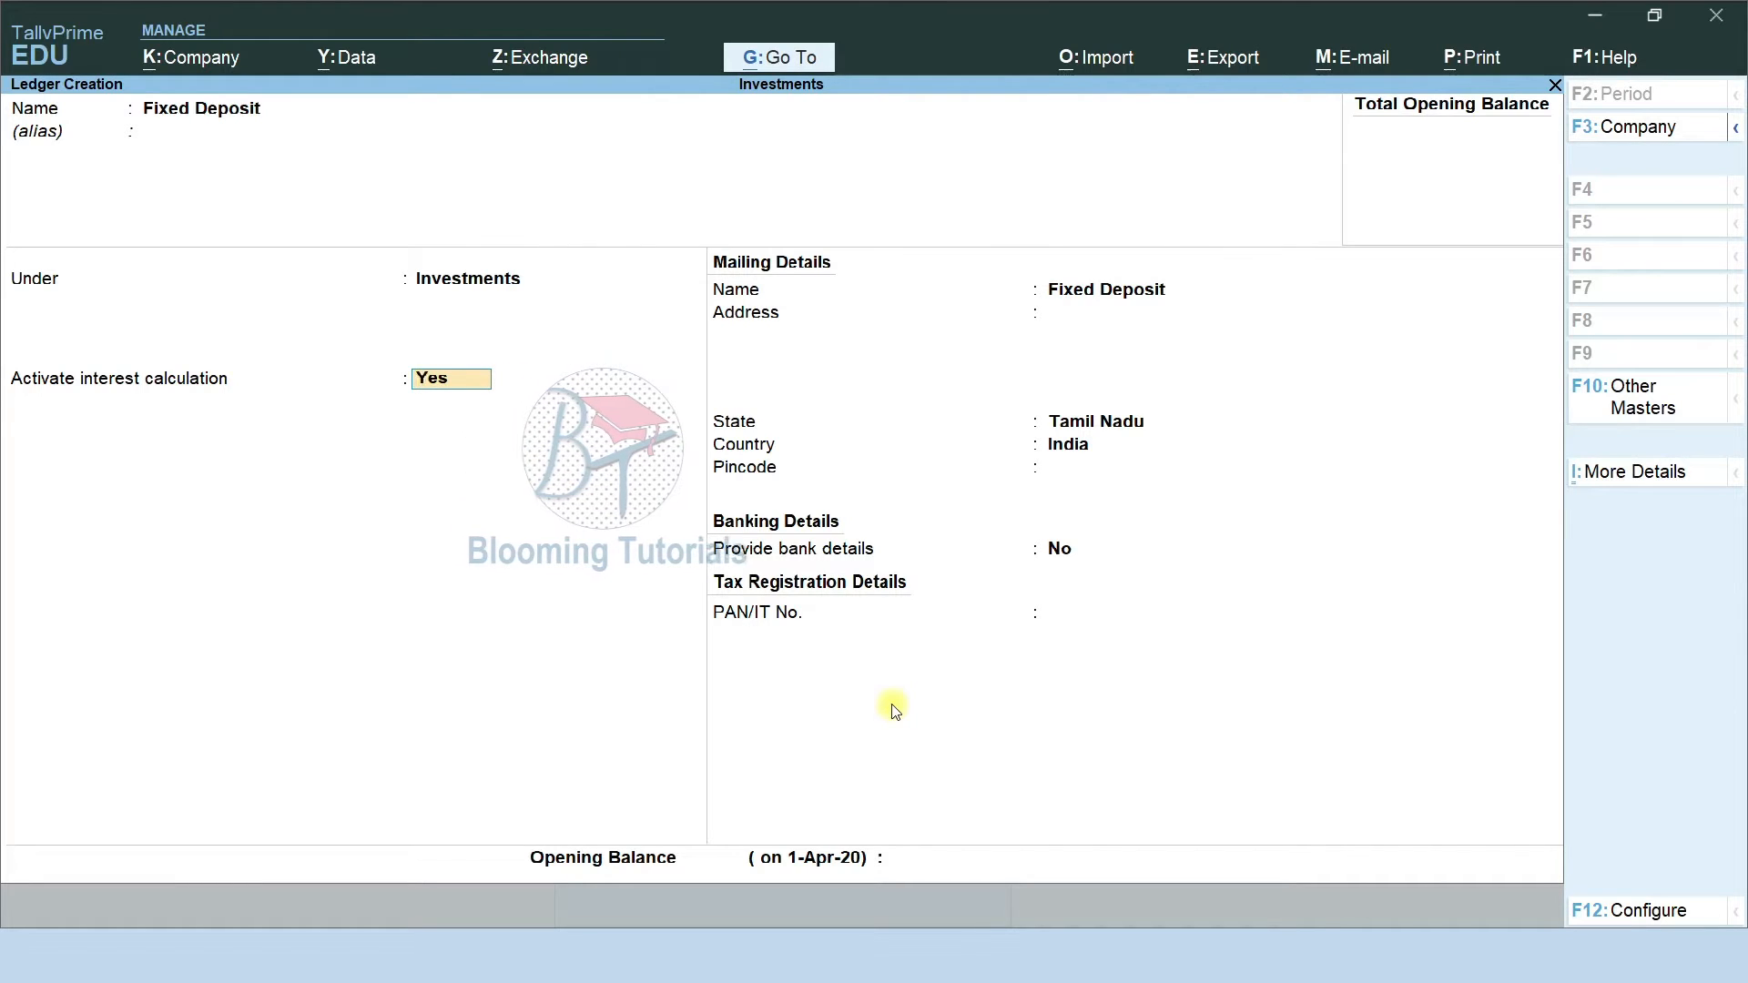
{"action": "key", "text": "n"}
{"action": "key", "text": "Return"}
{"action": "key", "text": "Return"}
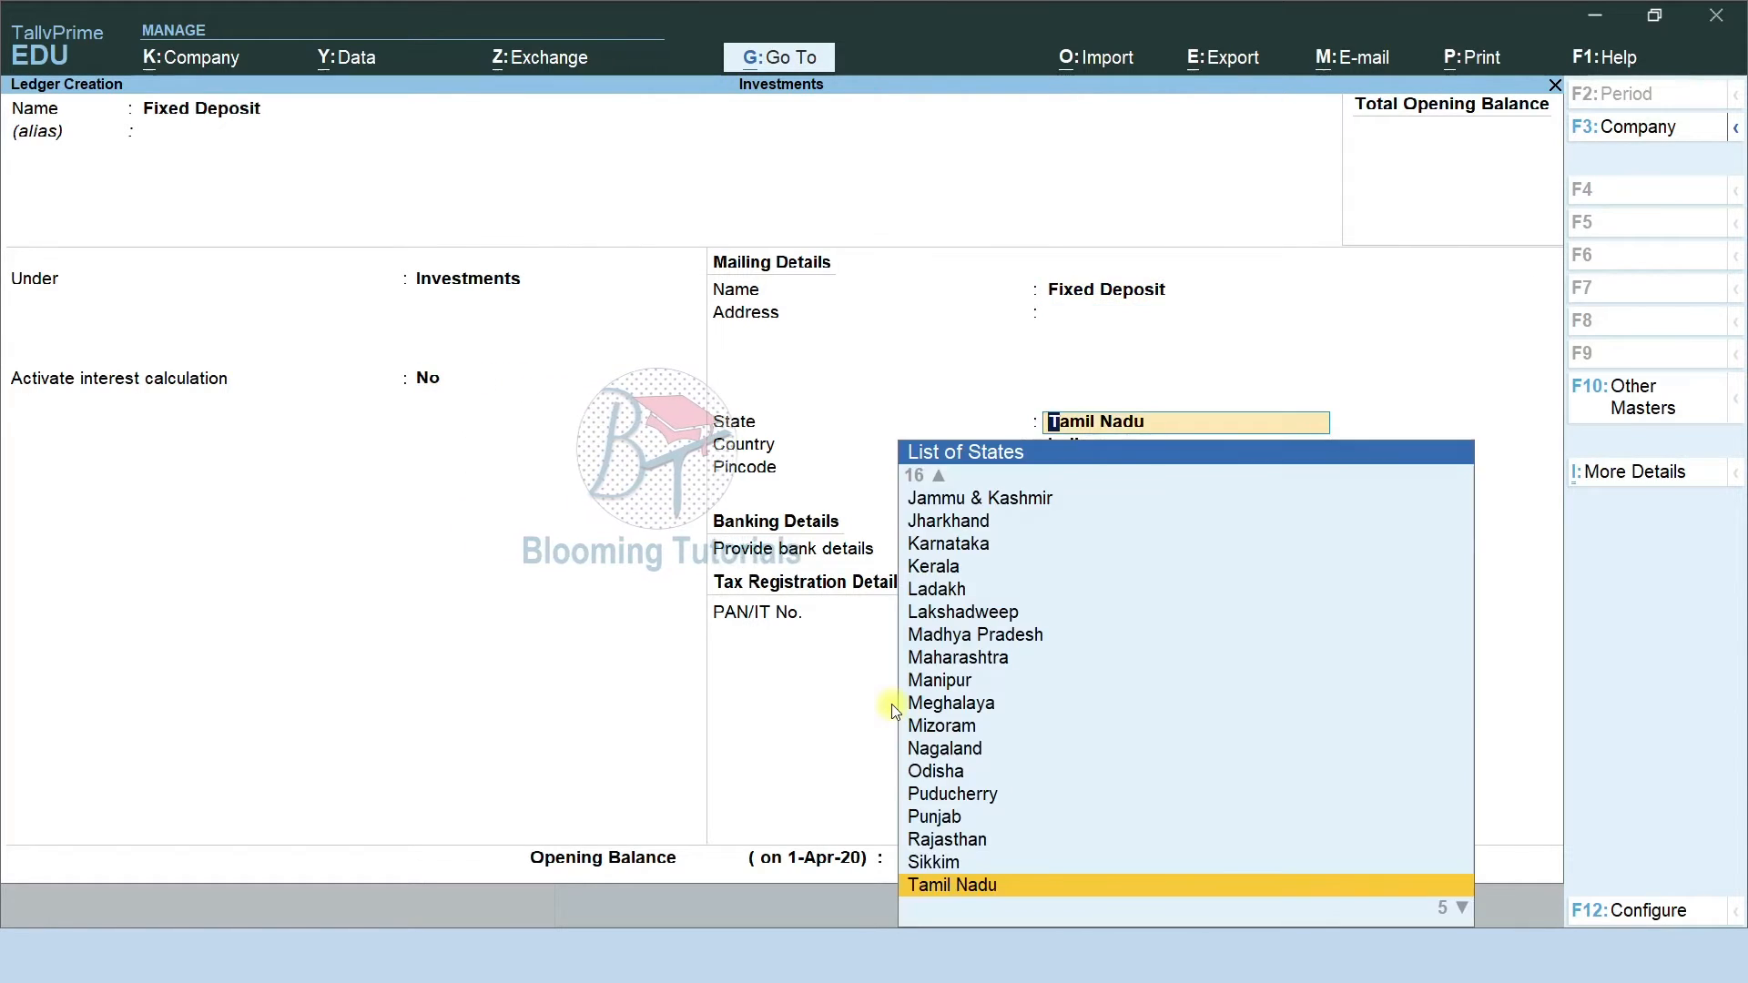
{"action": "key", "text": "ctrl+a"}
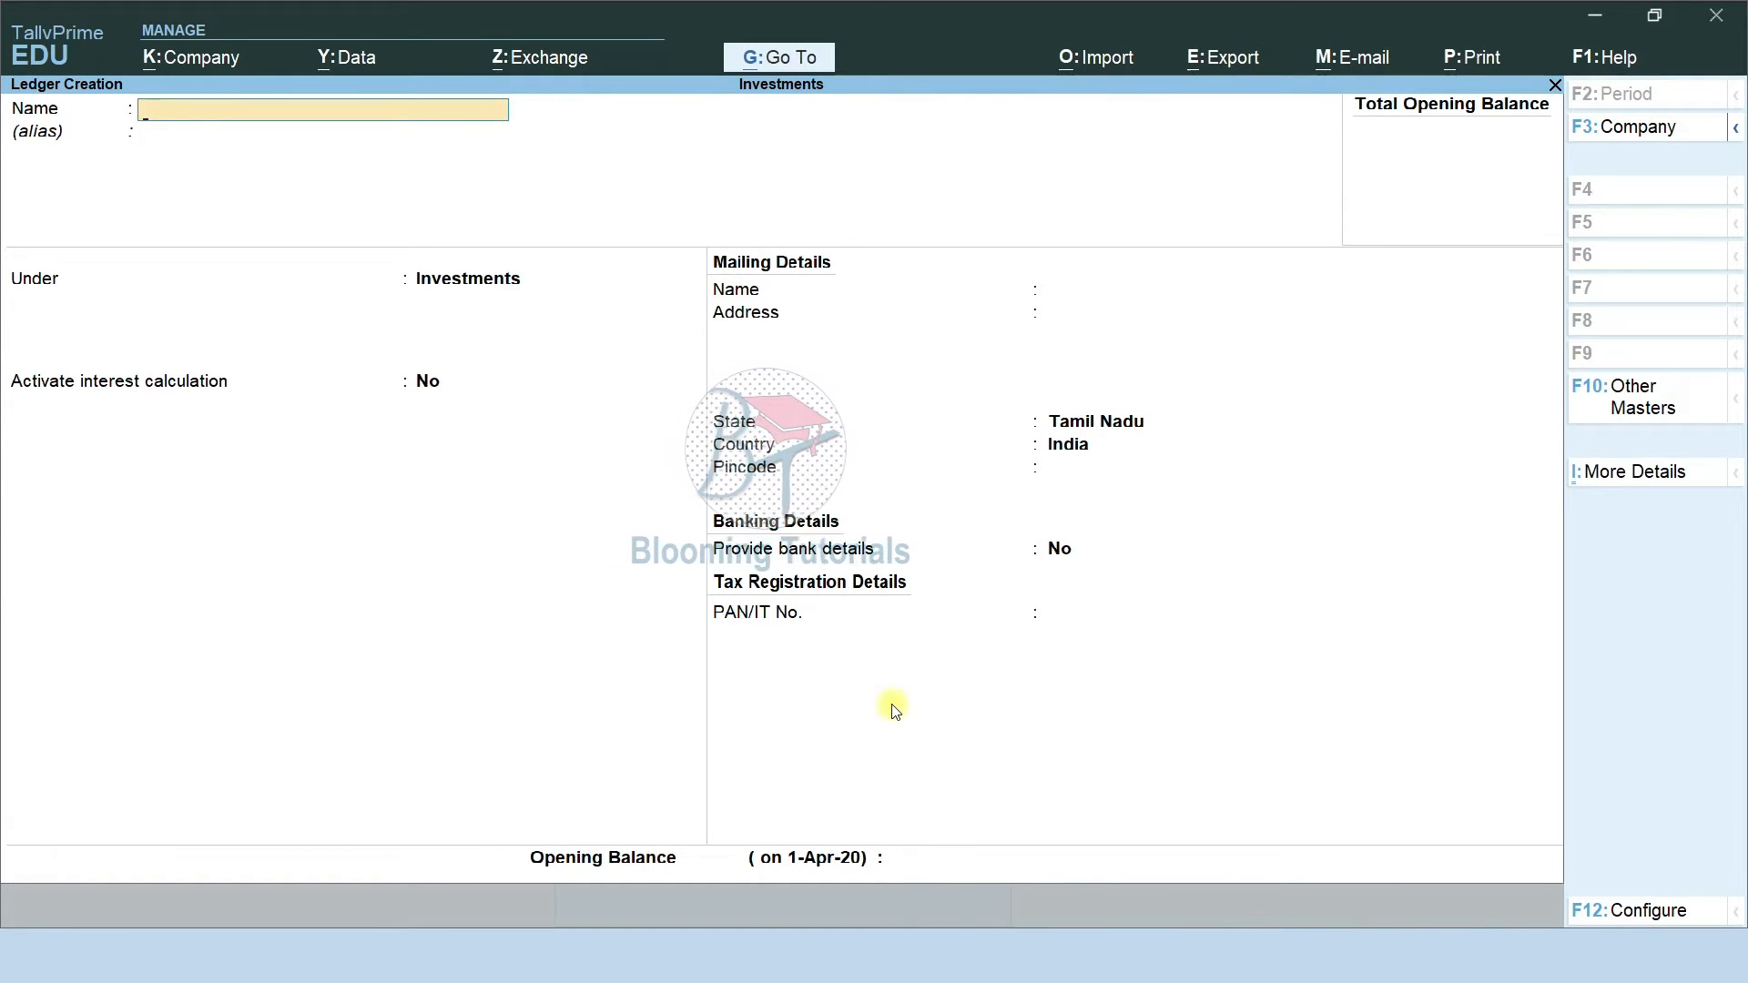
Name the new ledger ICICI Bank and place it under the Bank Accounts group
{"action": "type", "text": "Icici"}
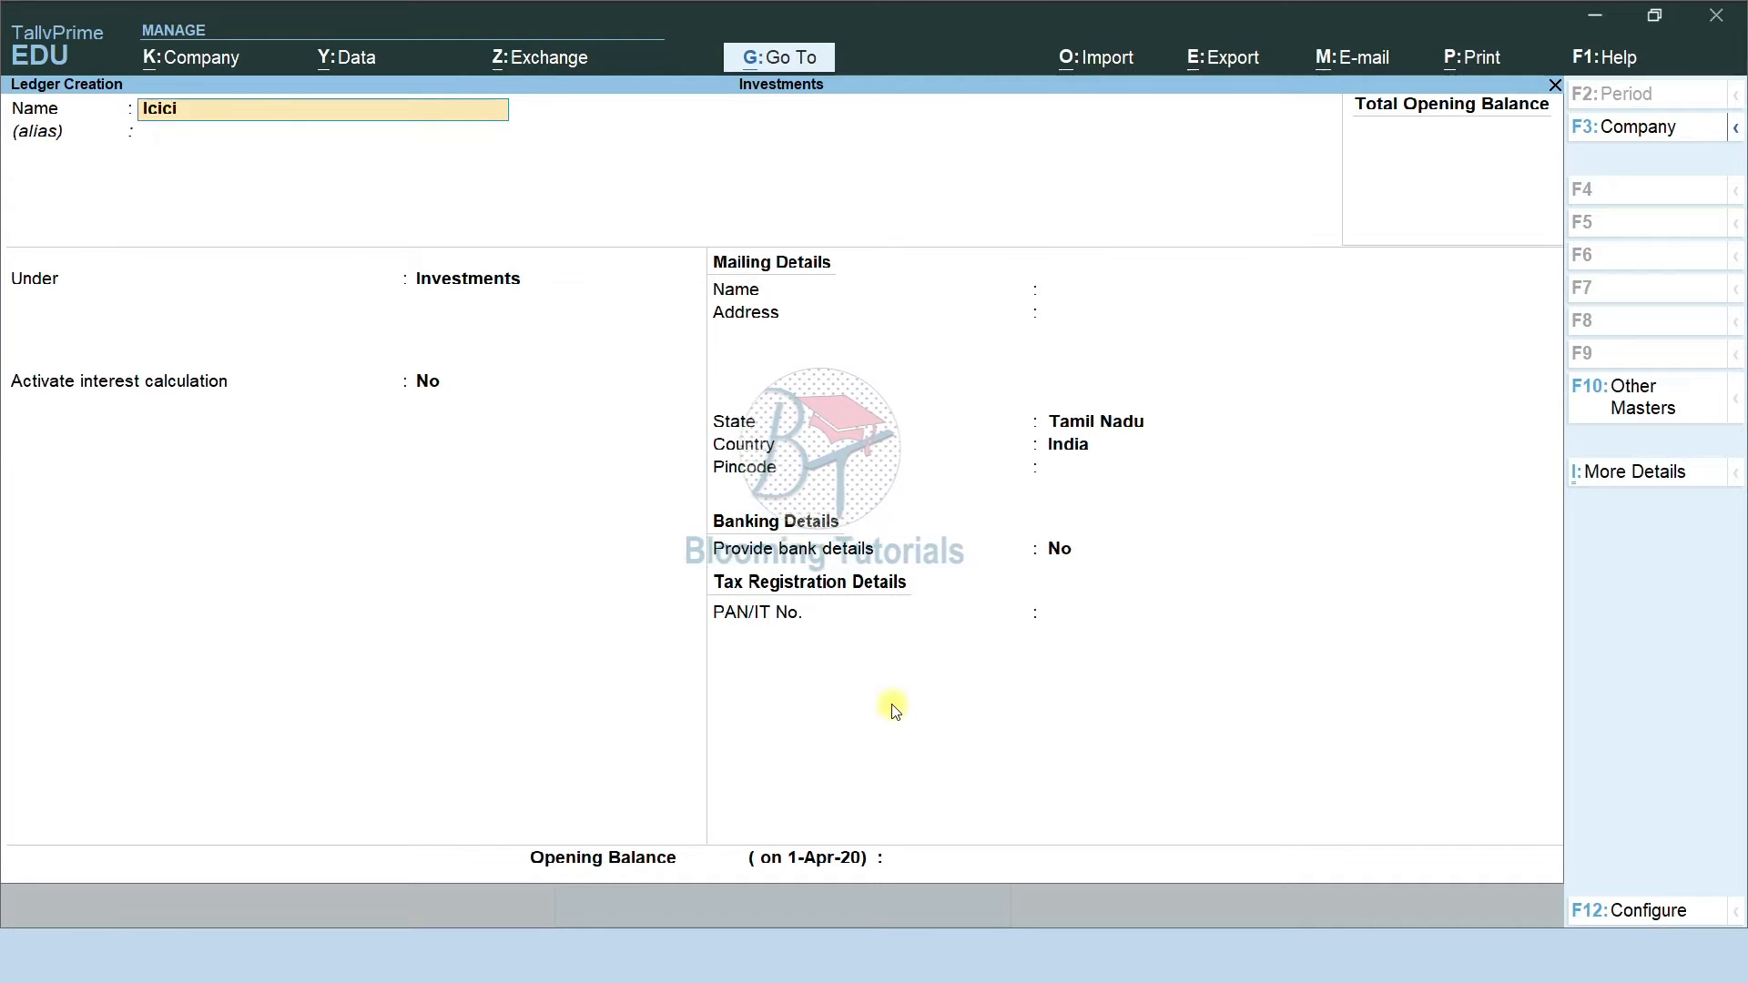
{"action": "key", "text": "BackSpace"}
{"action": "key", "text": "BackSpace"}
{"action": "key", "text": "BackSpace"}
{"action": "key", "text": "BackSpace"}
{"action": "type", "text": "C"}
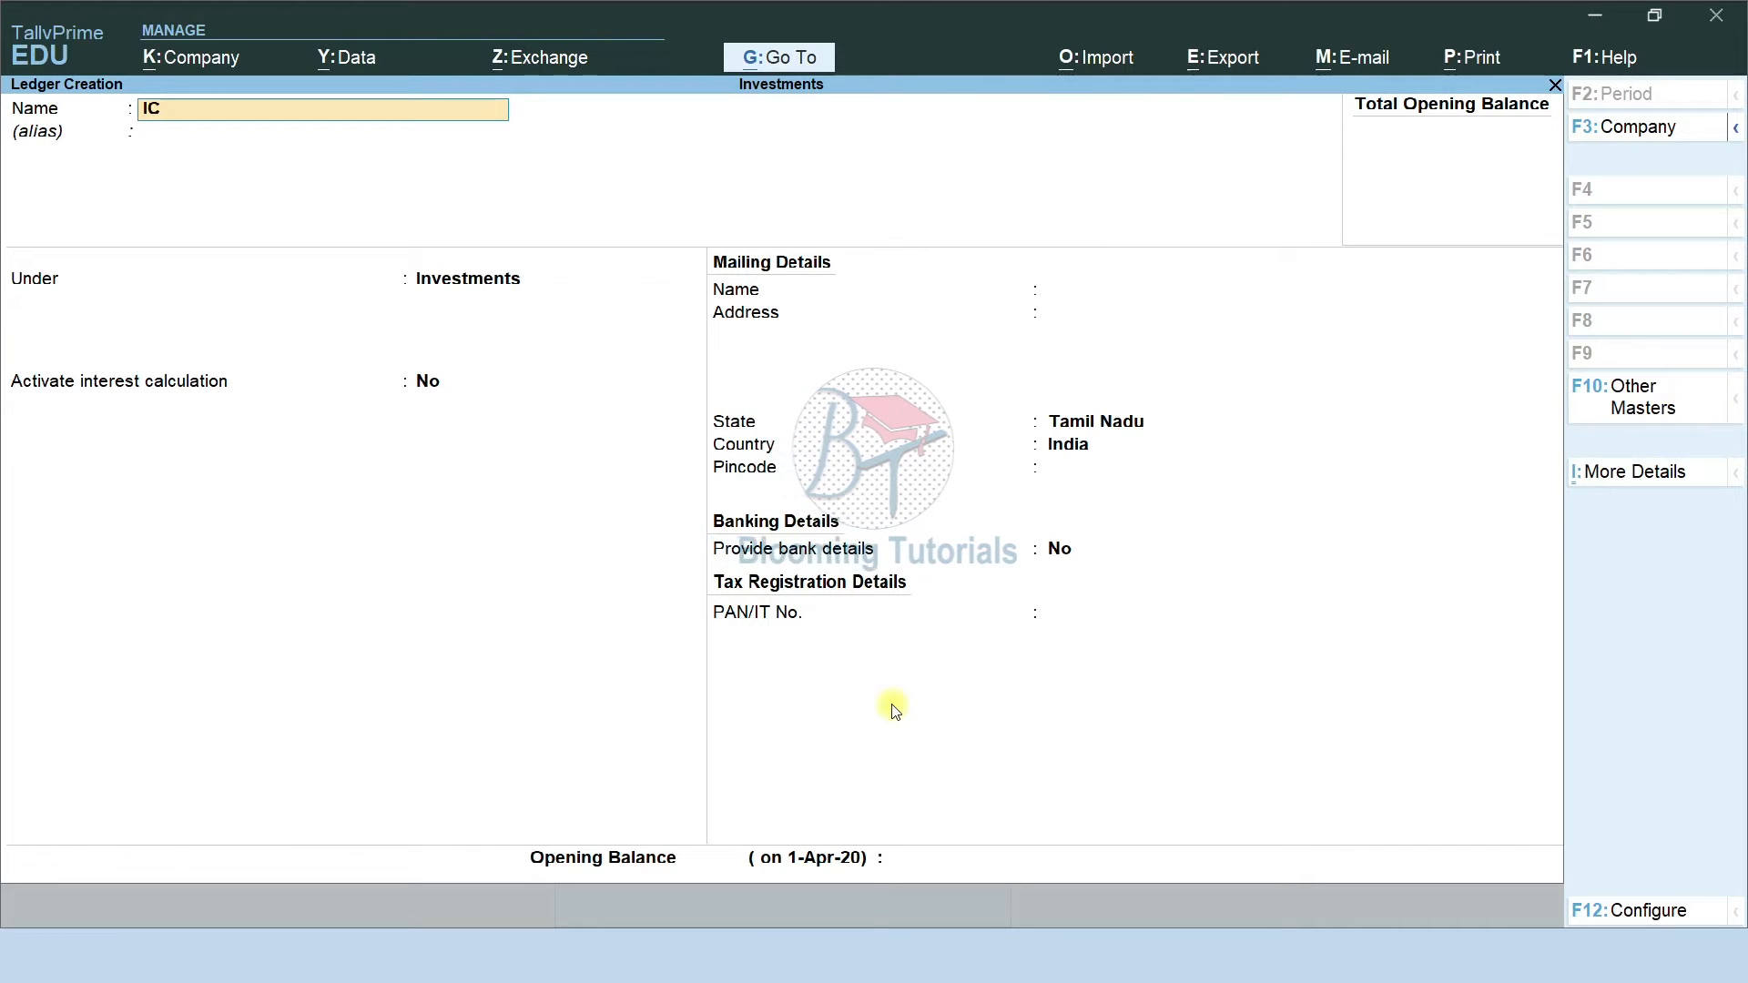
{"action": "type", "text": "ICI Bank"}
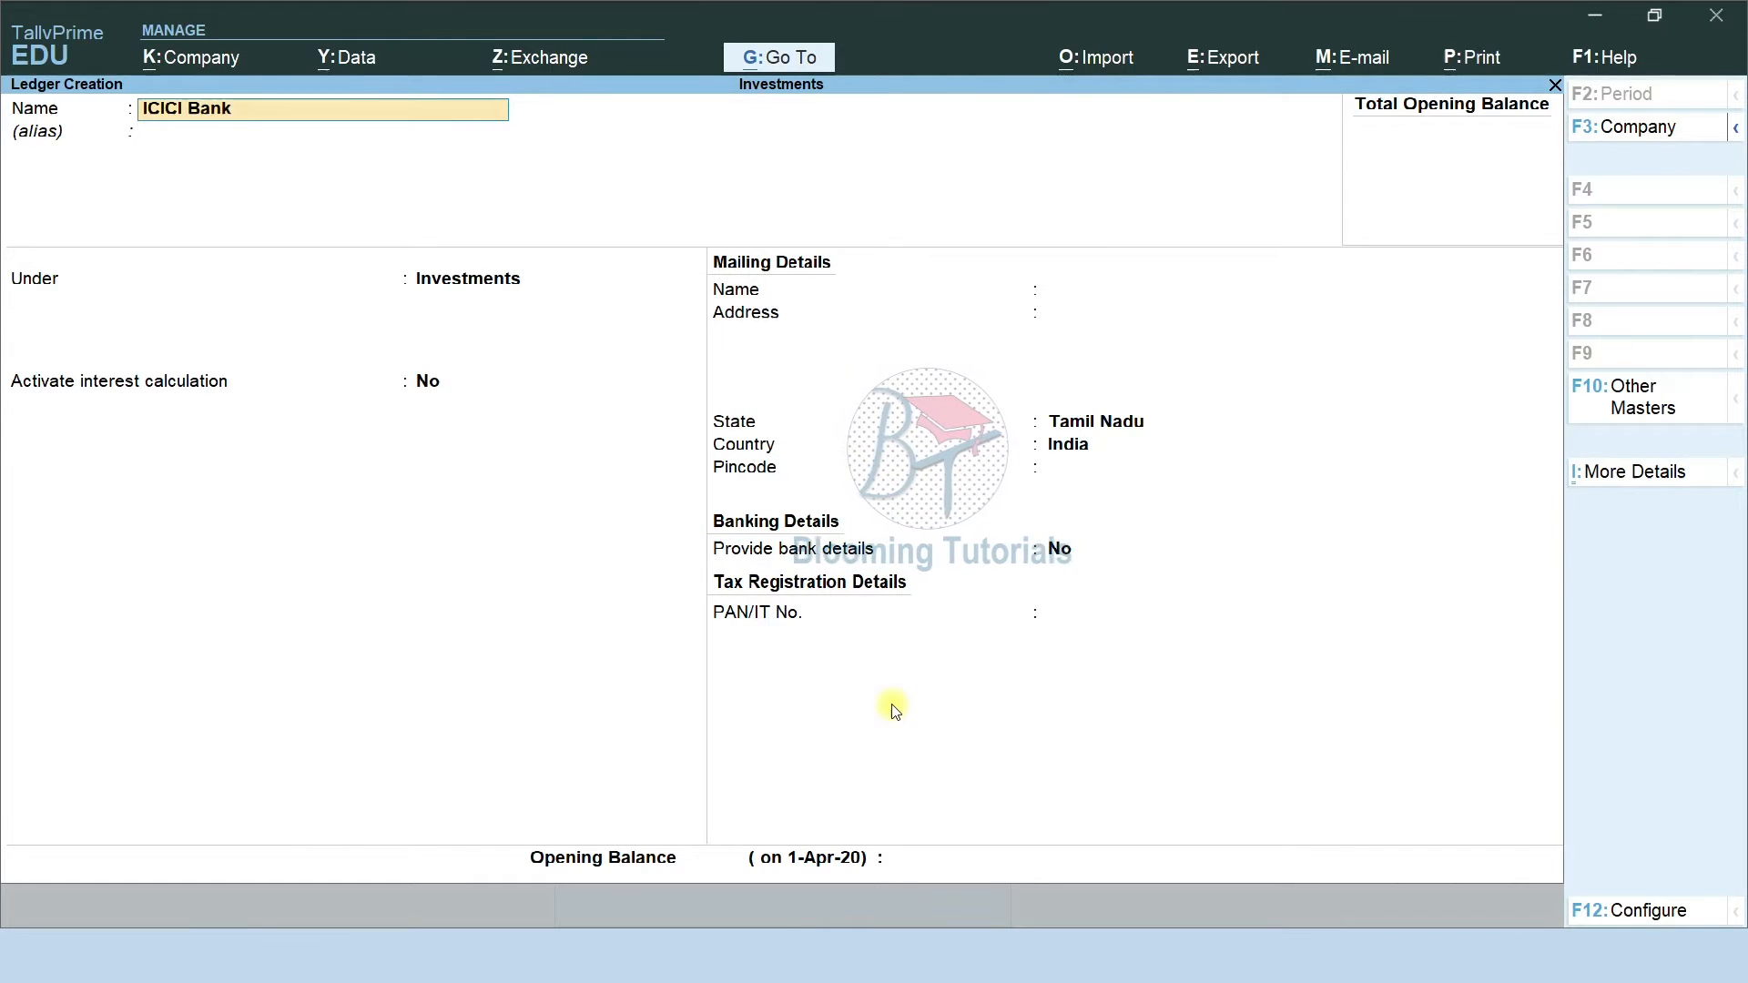
{"action": "key", "text": "Return"}
{"action": "key", "text": "Return"}
{"action": "type", "text": "B"}
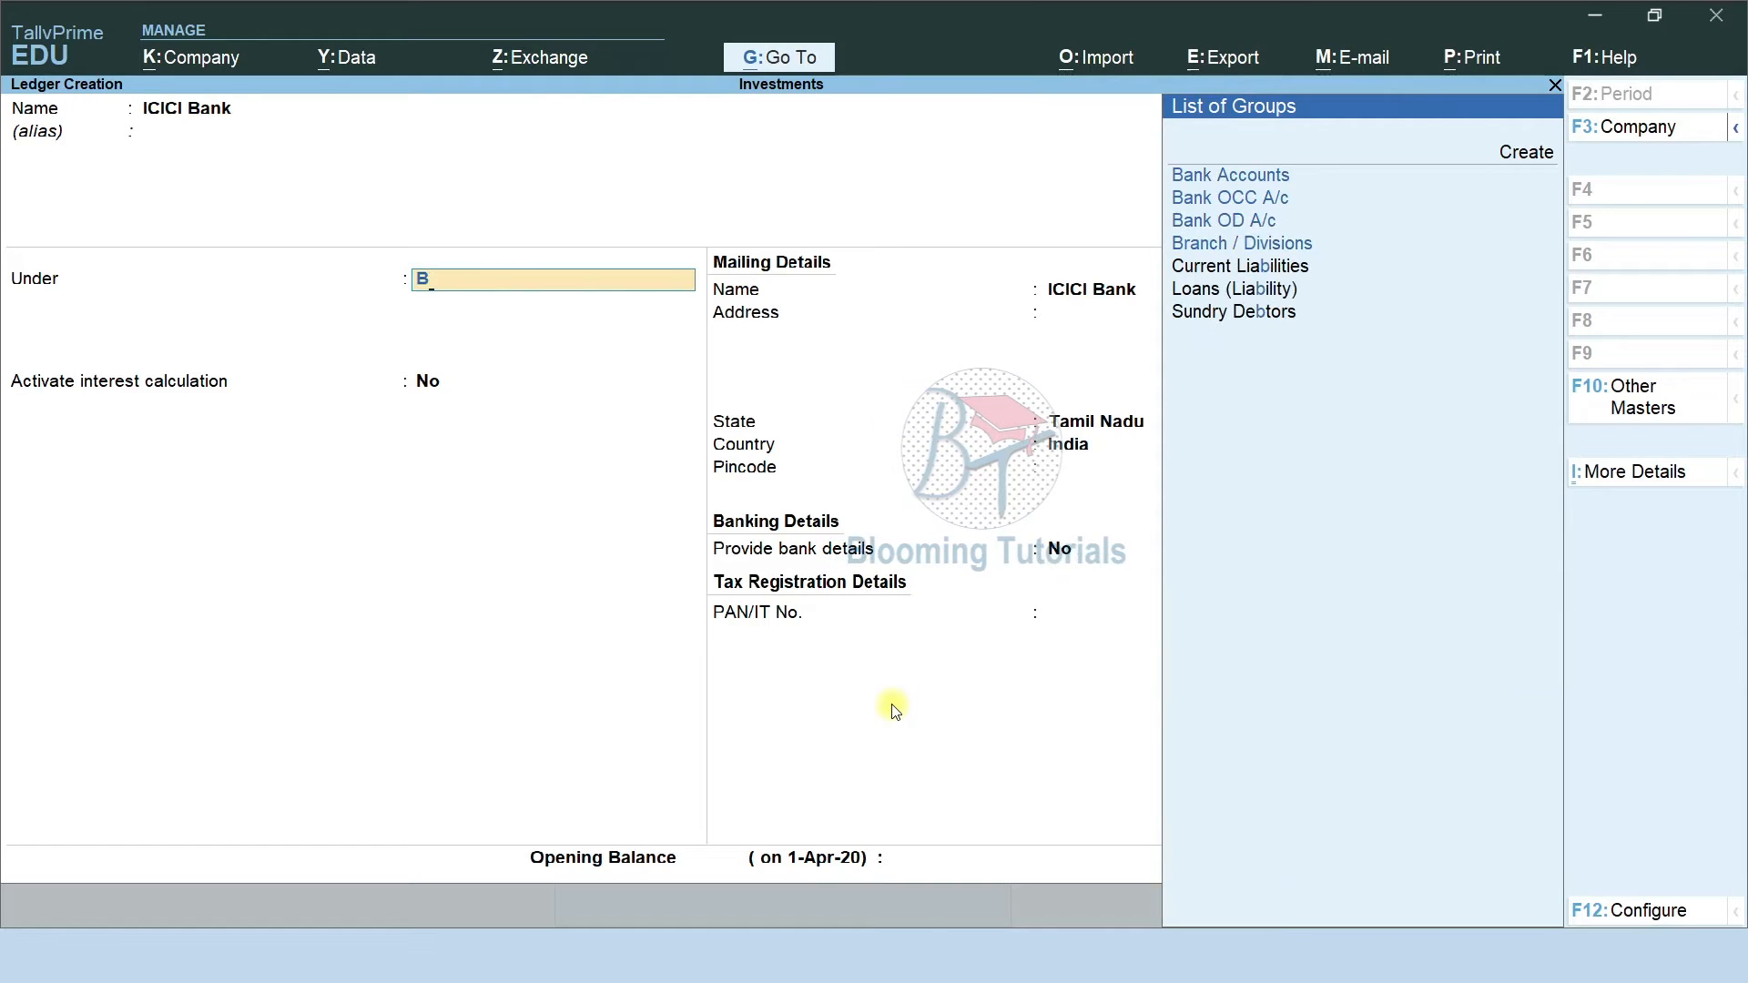
{"action": "key", "text": "Down"}
{"action": "key", "text": "Return"}
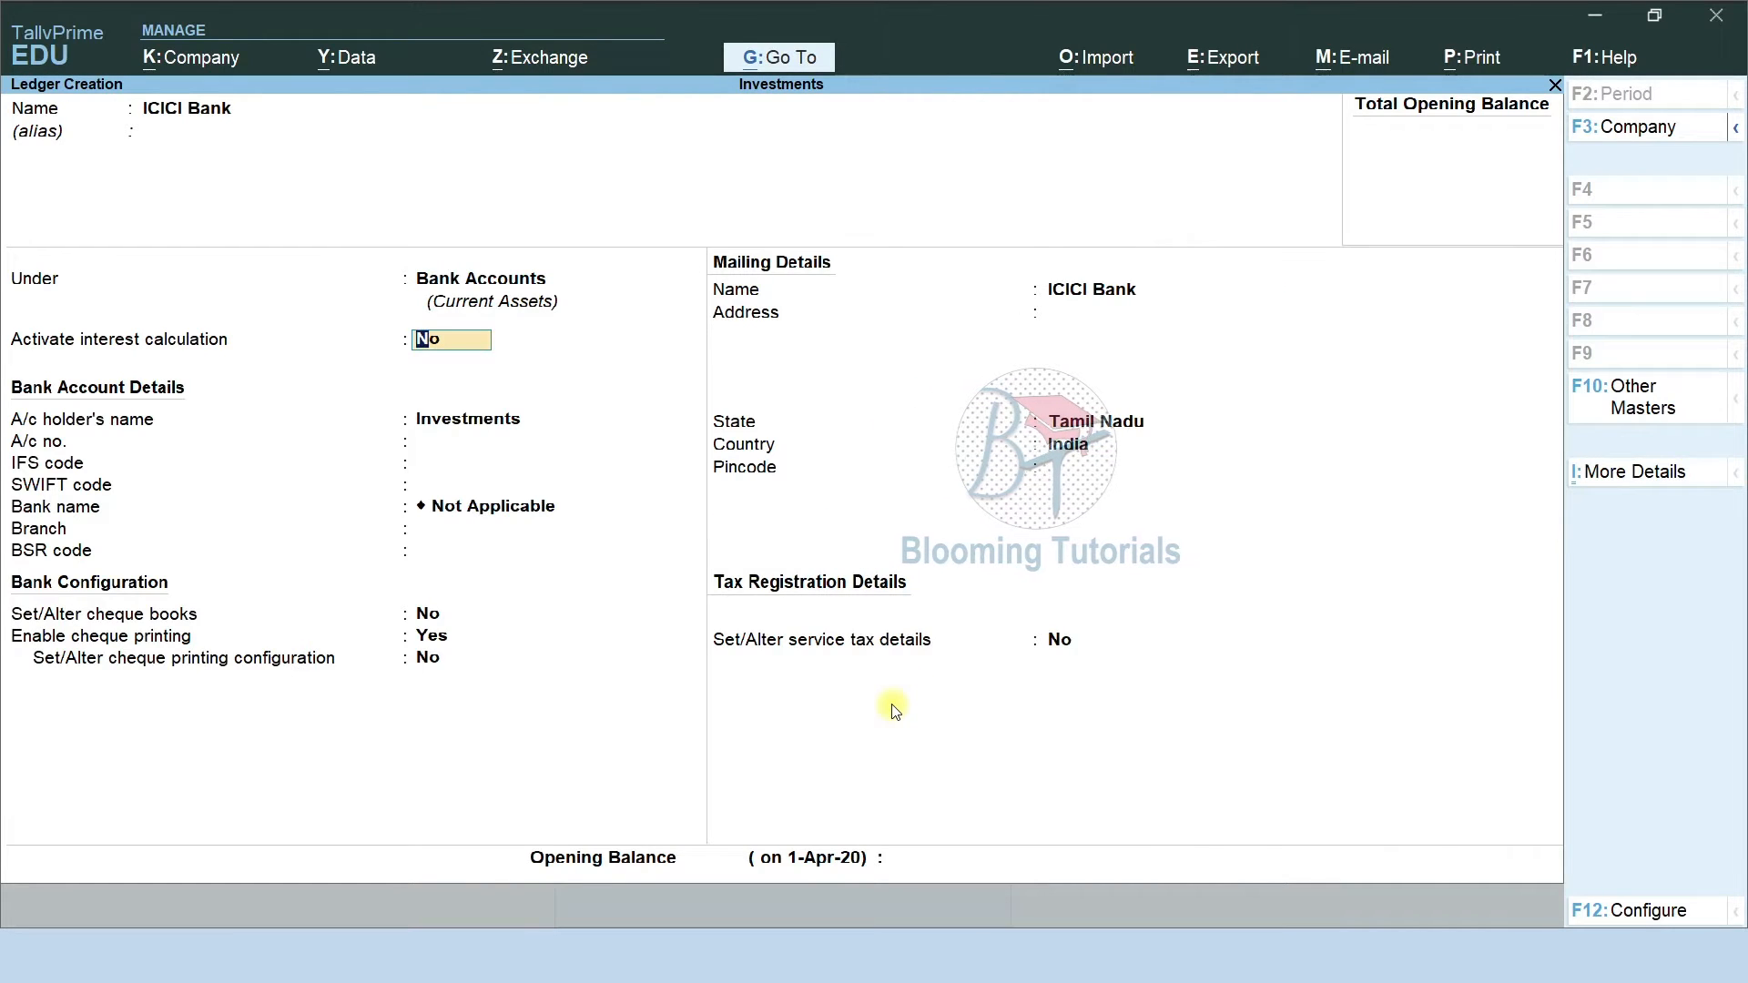
Save the ICICI Bank ledger with its default bank details and return to the Gateway of Tally
{"action": "key", "text": "Return"}
{"action": "key", "text": "Return"}
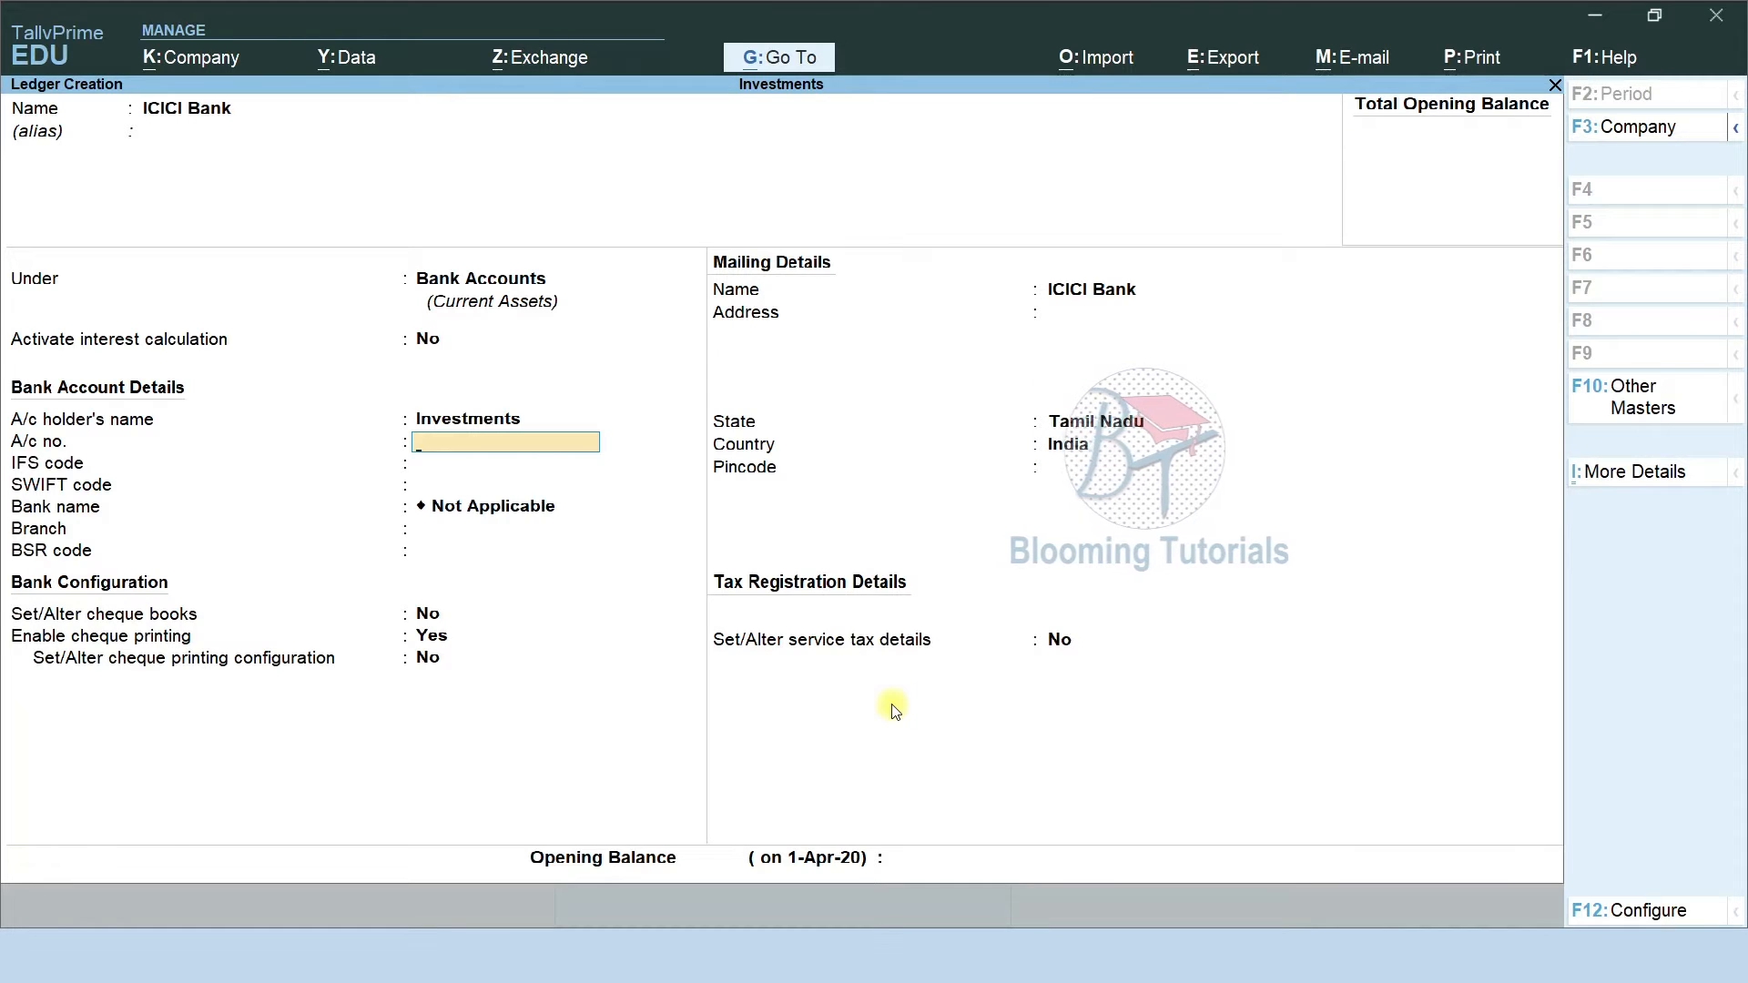
{"action": "key", "text": "Return"}
{"action": "key", "text": "Return"}
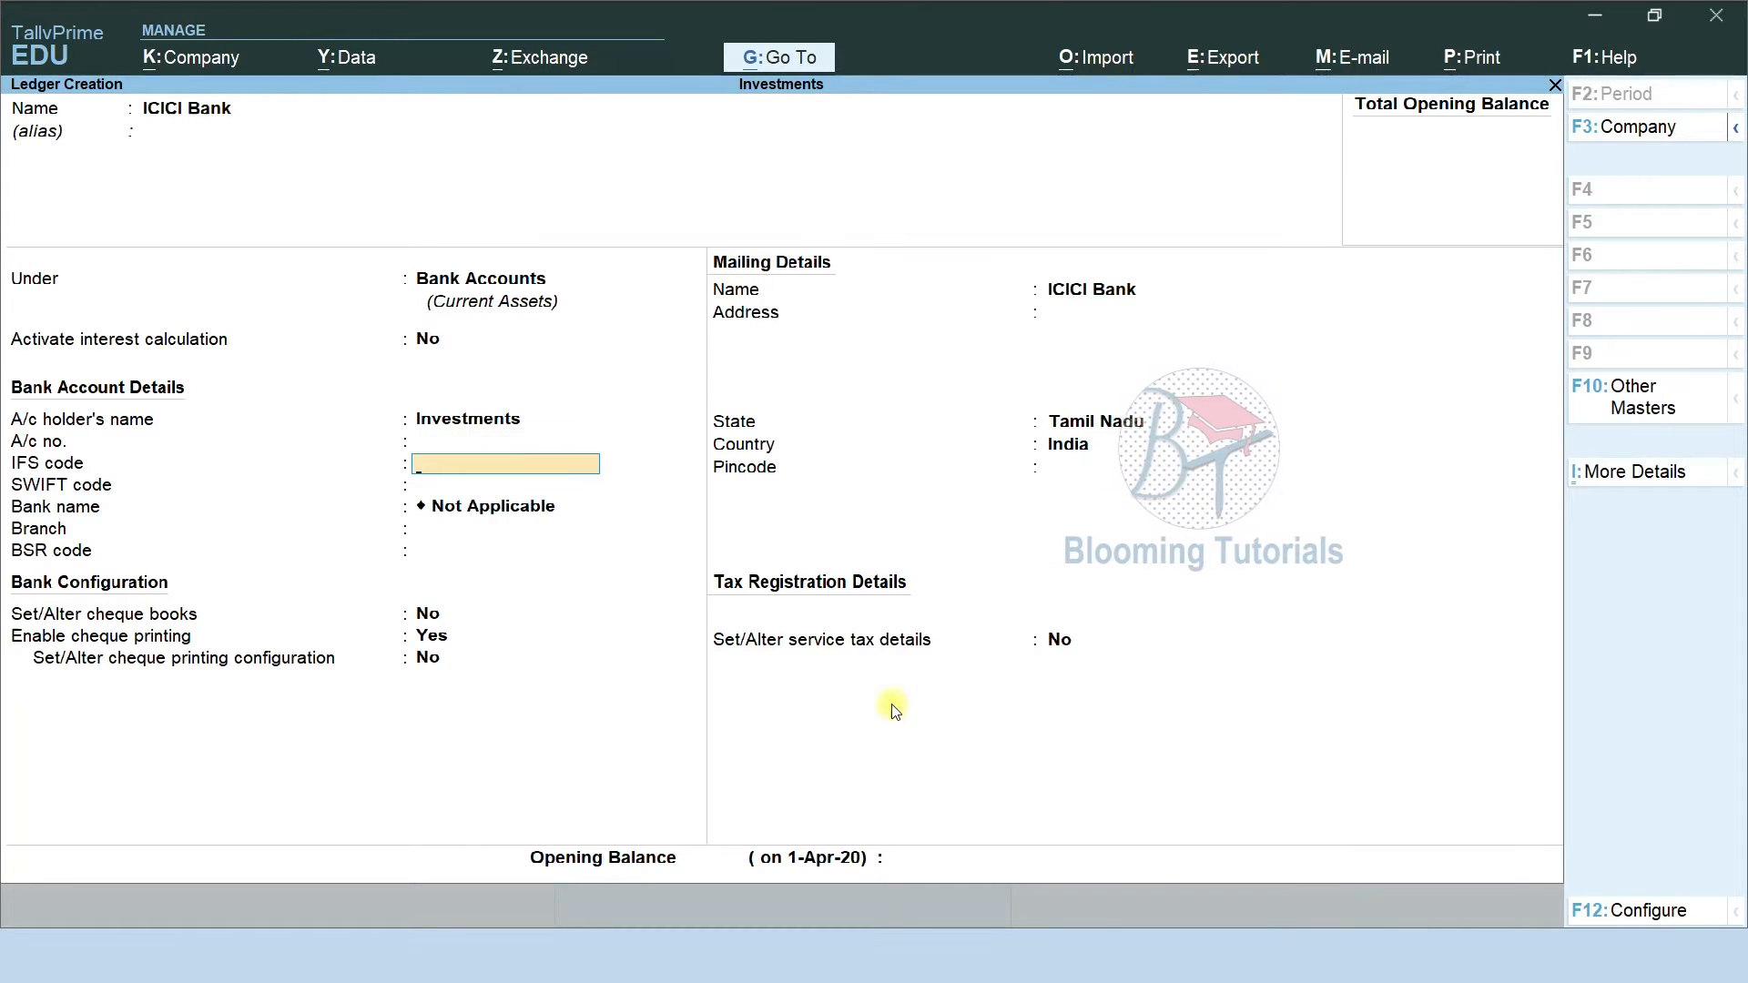
{"action": "key", "text": "Return"}
{"action": "key", "text": "Return"}
{"action": "key", "text": "Return"}
{"action": "key", "text": "Return"}
{"action": "key", "text": "Return"}
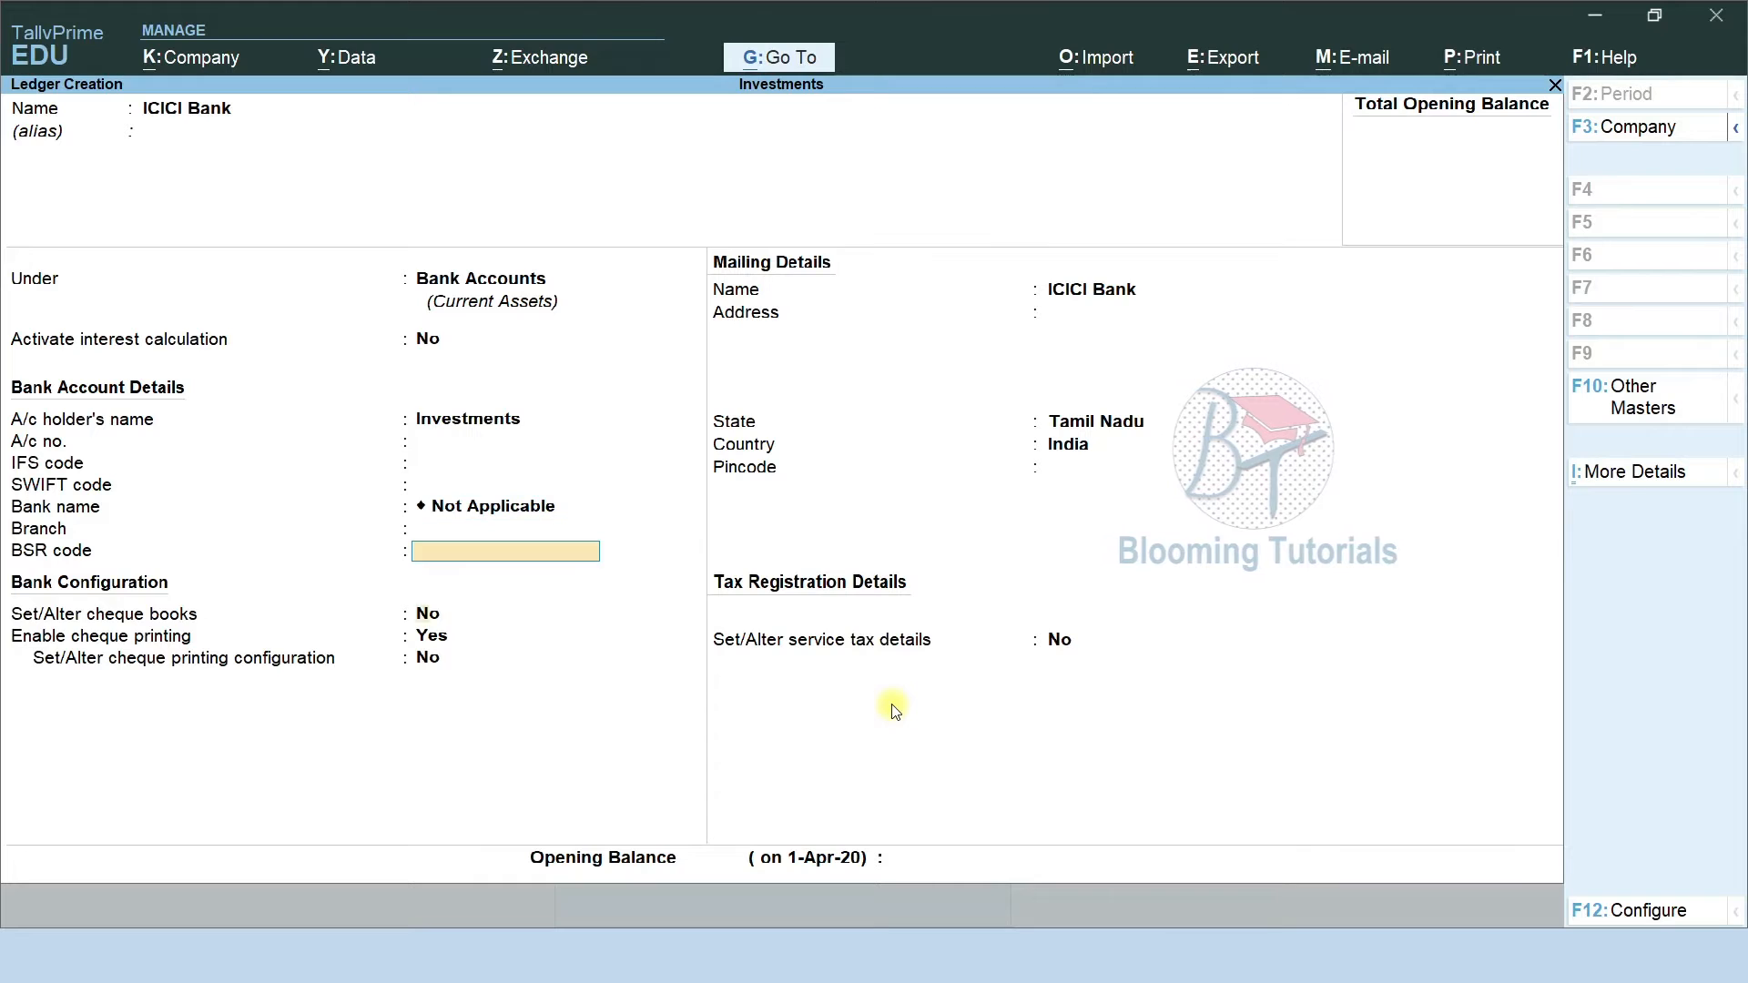
{"action": "key", "text": "Return"}
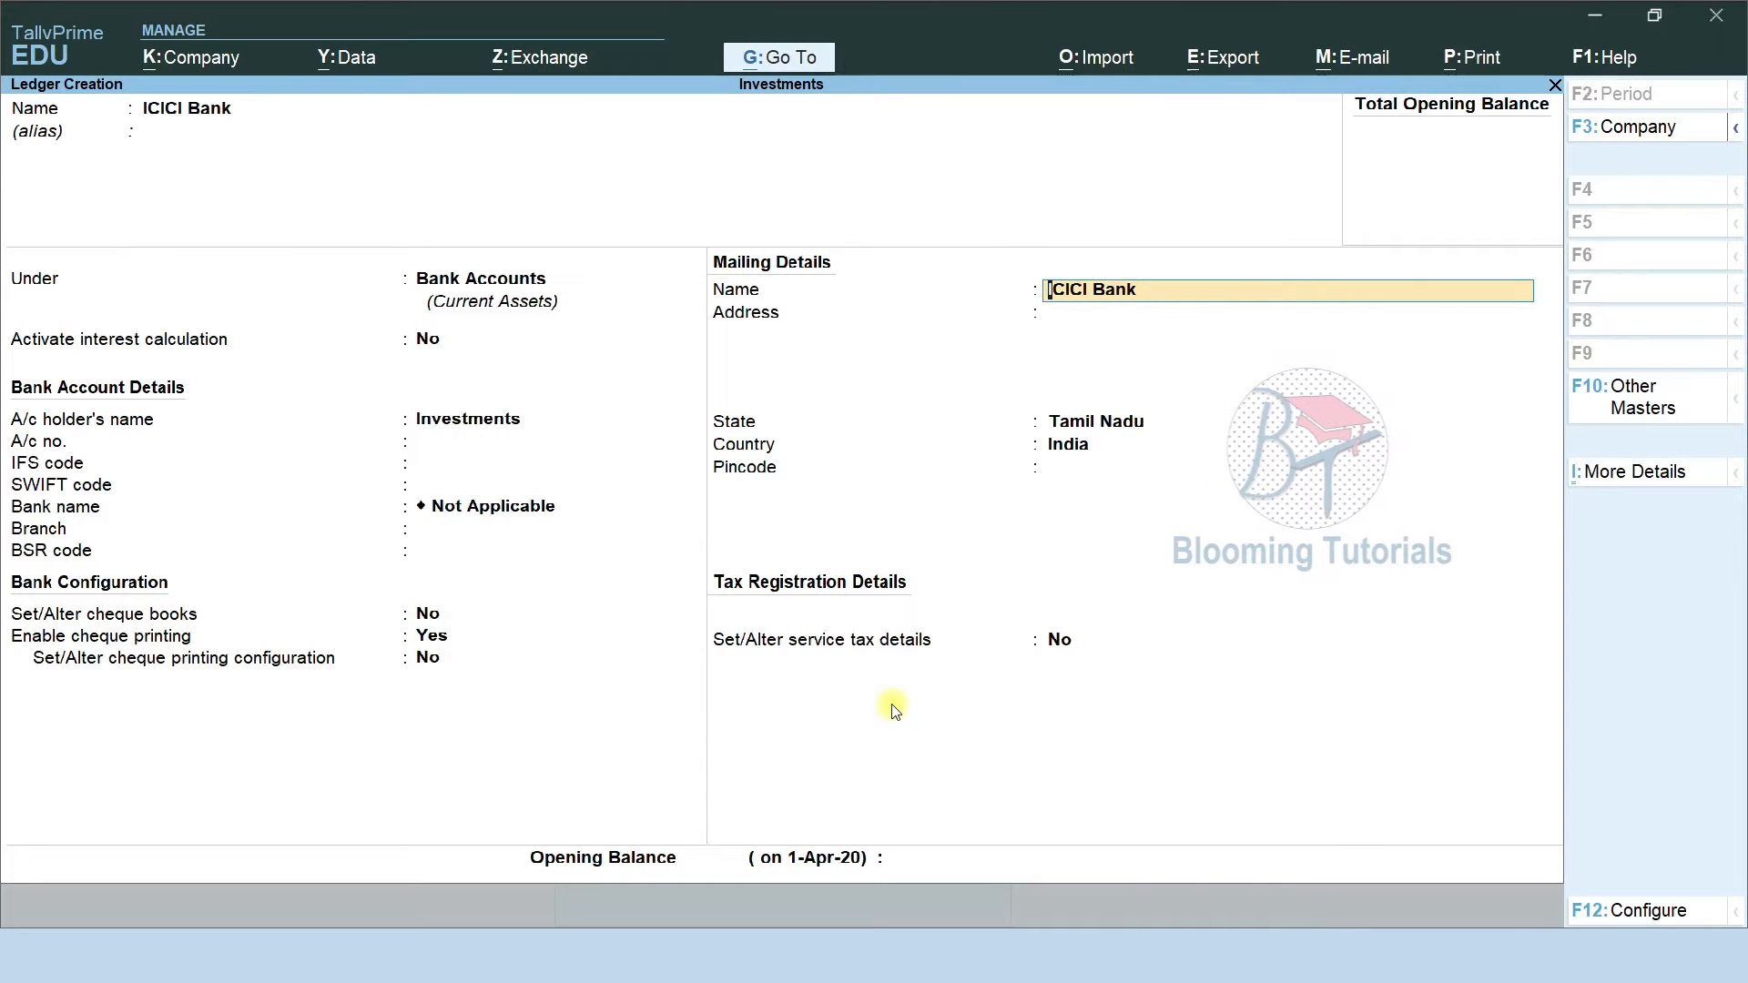
{"action": "key", "text": "ctrl+a"}
{"action": "key", "text": "Escape"}
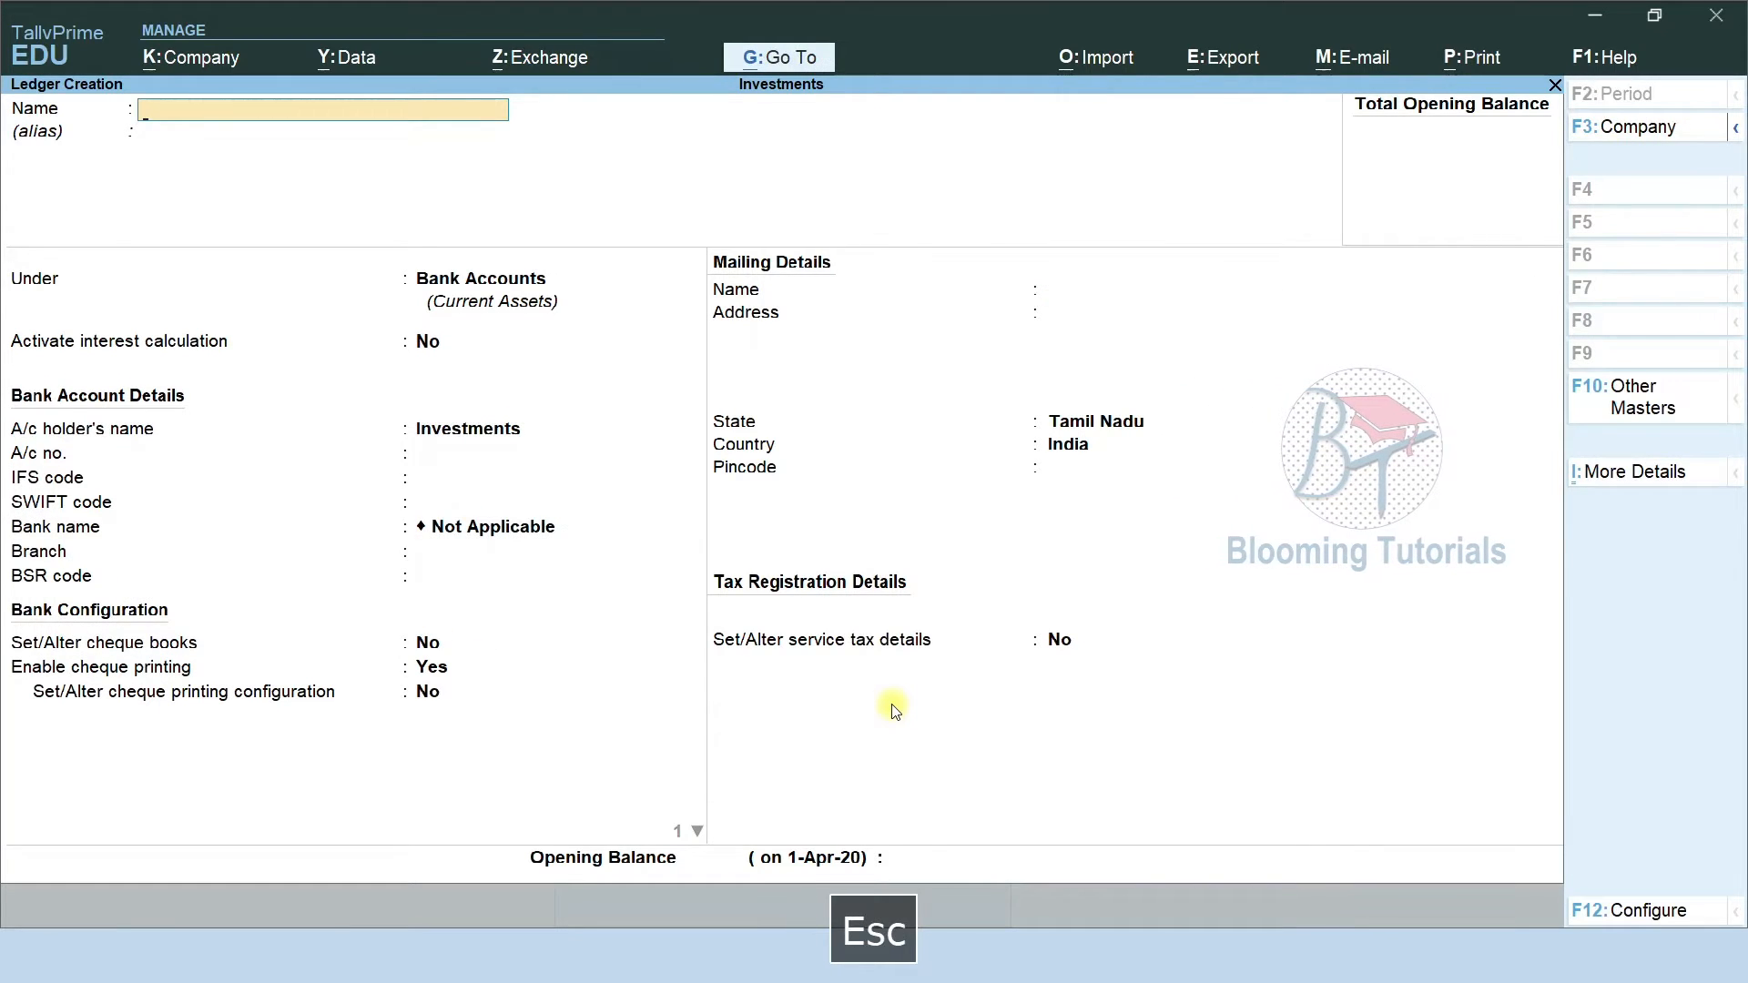
{"action": "key", "text": "Escape"}
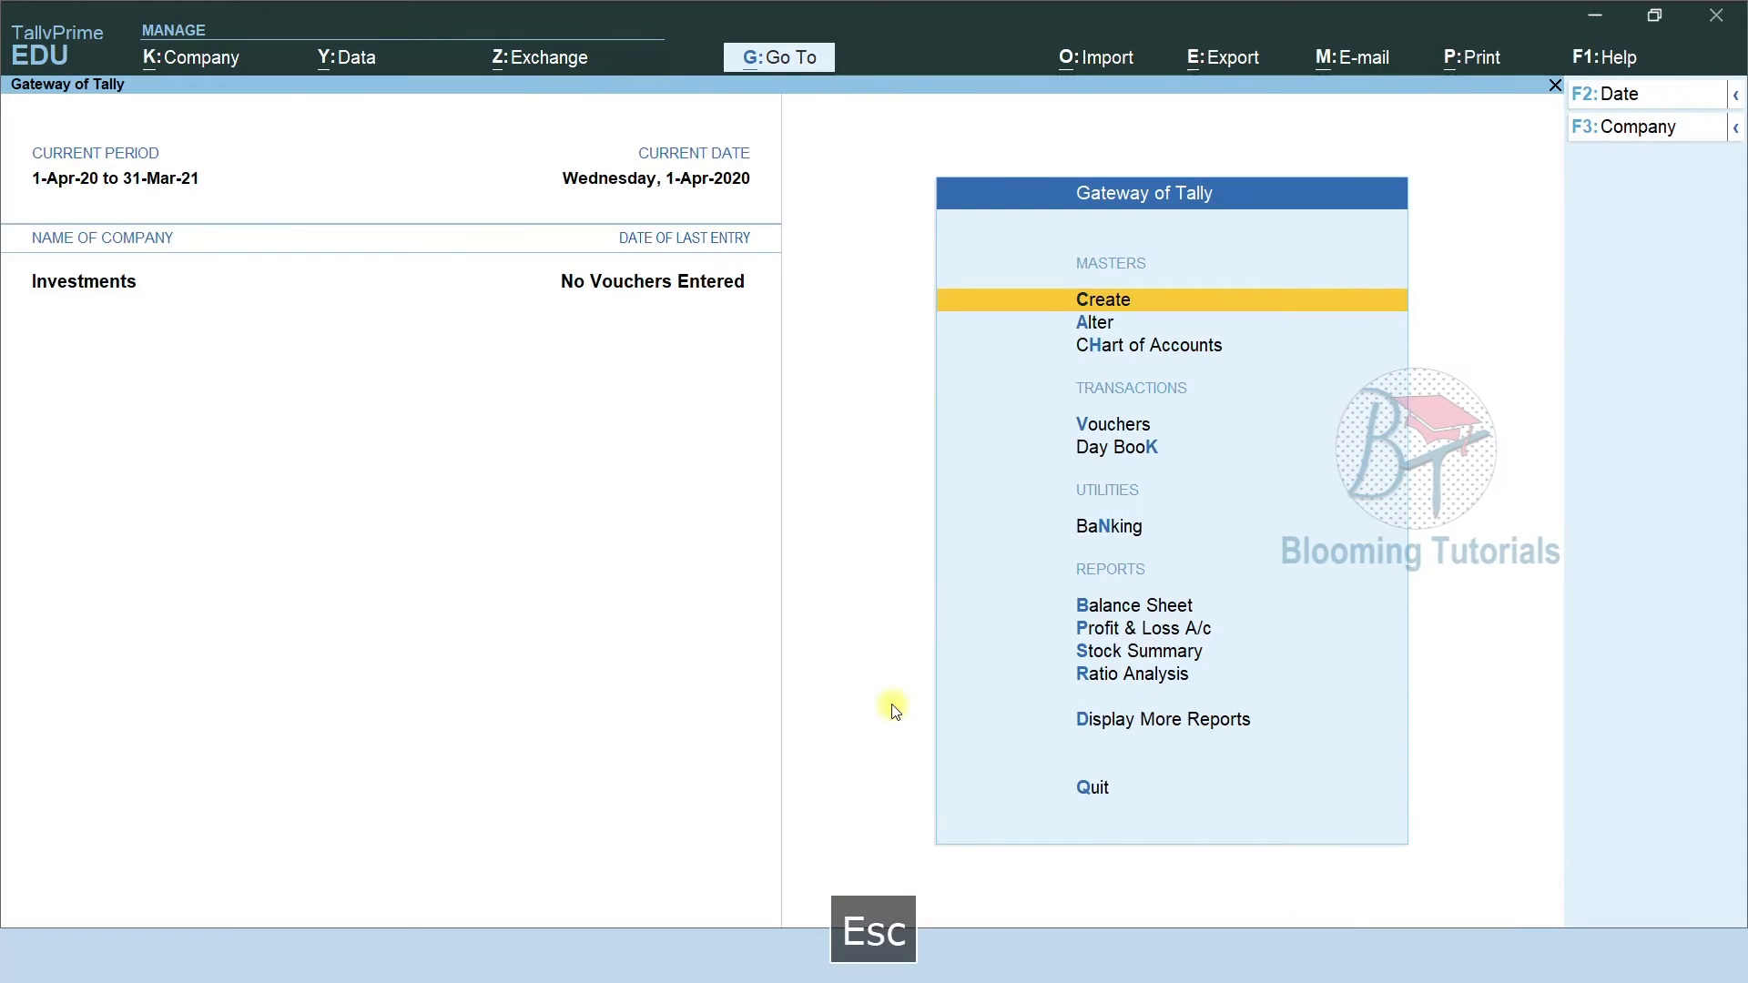
Open accounting voucher creation with a Payment voucher
{"action": "key", "text": "Down"}
{"action": "key", "text": "Down"}
{"action": "key", "text": "Down"}
{"action": "key", "text": "Down"}
{"action": "key", "text": "Down"}
{"action": "key", "text": "Up"}
{"action": "key", "text": "Return"}
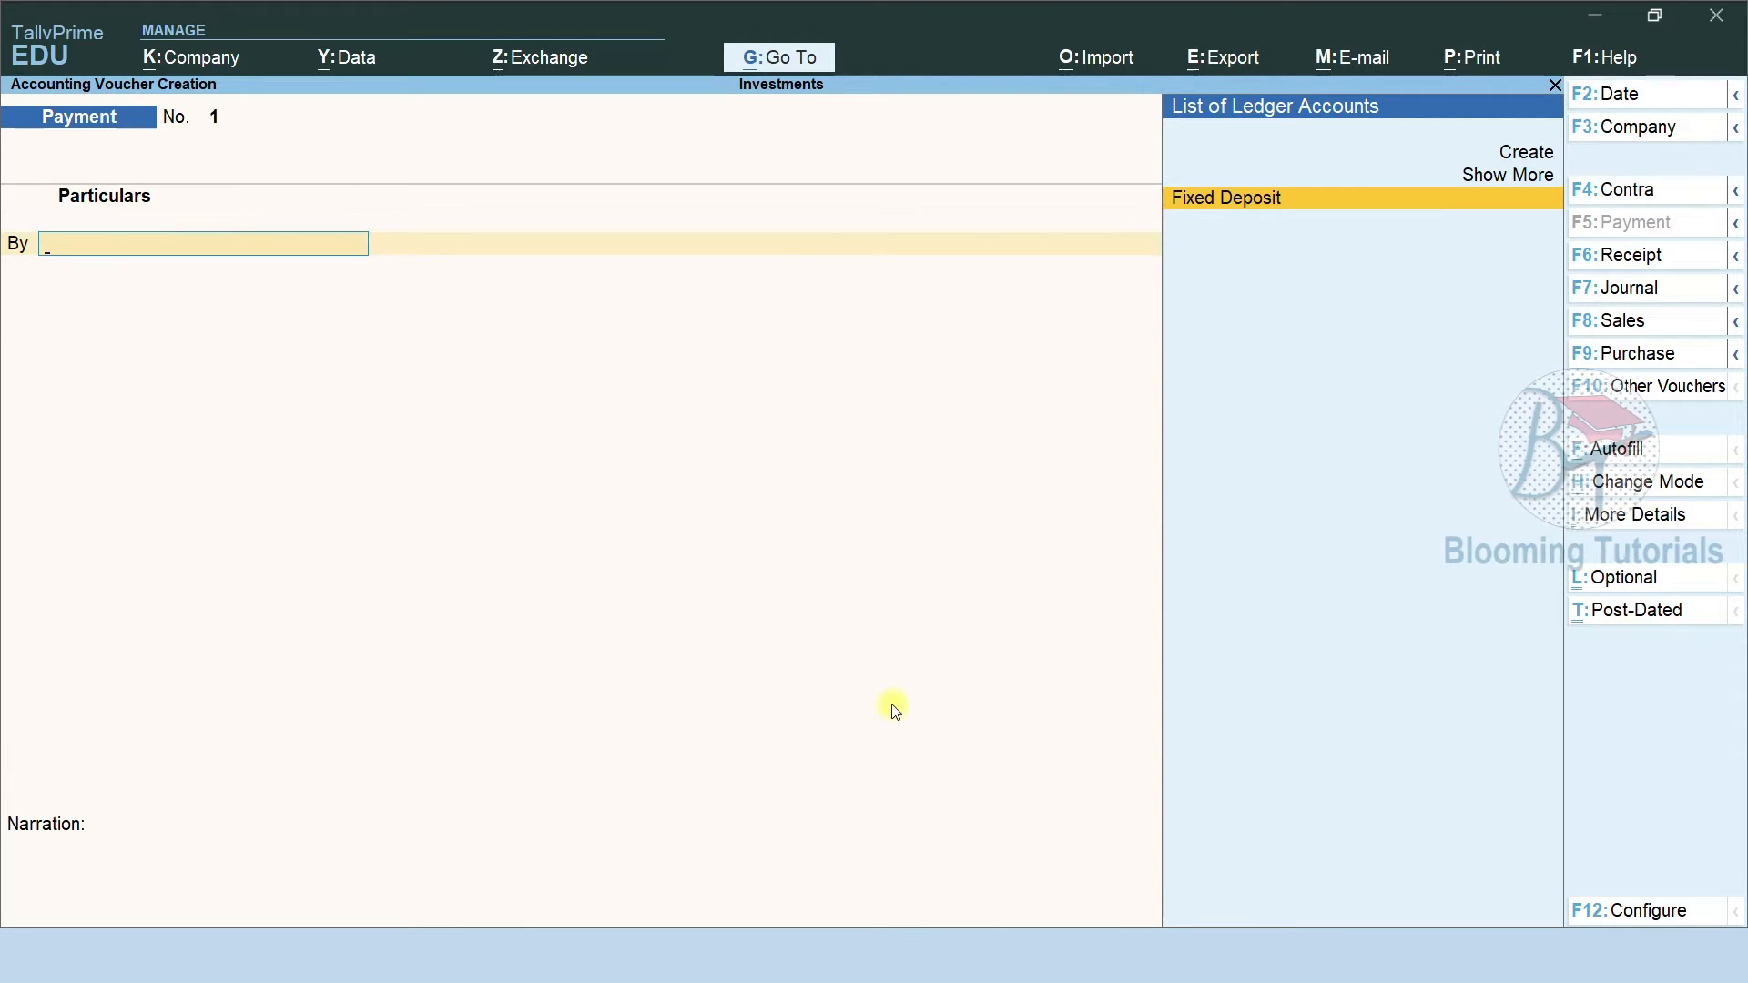
{"action": "key", "text": "F5"}
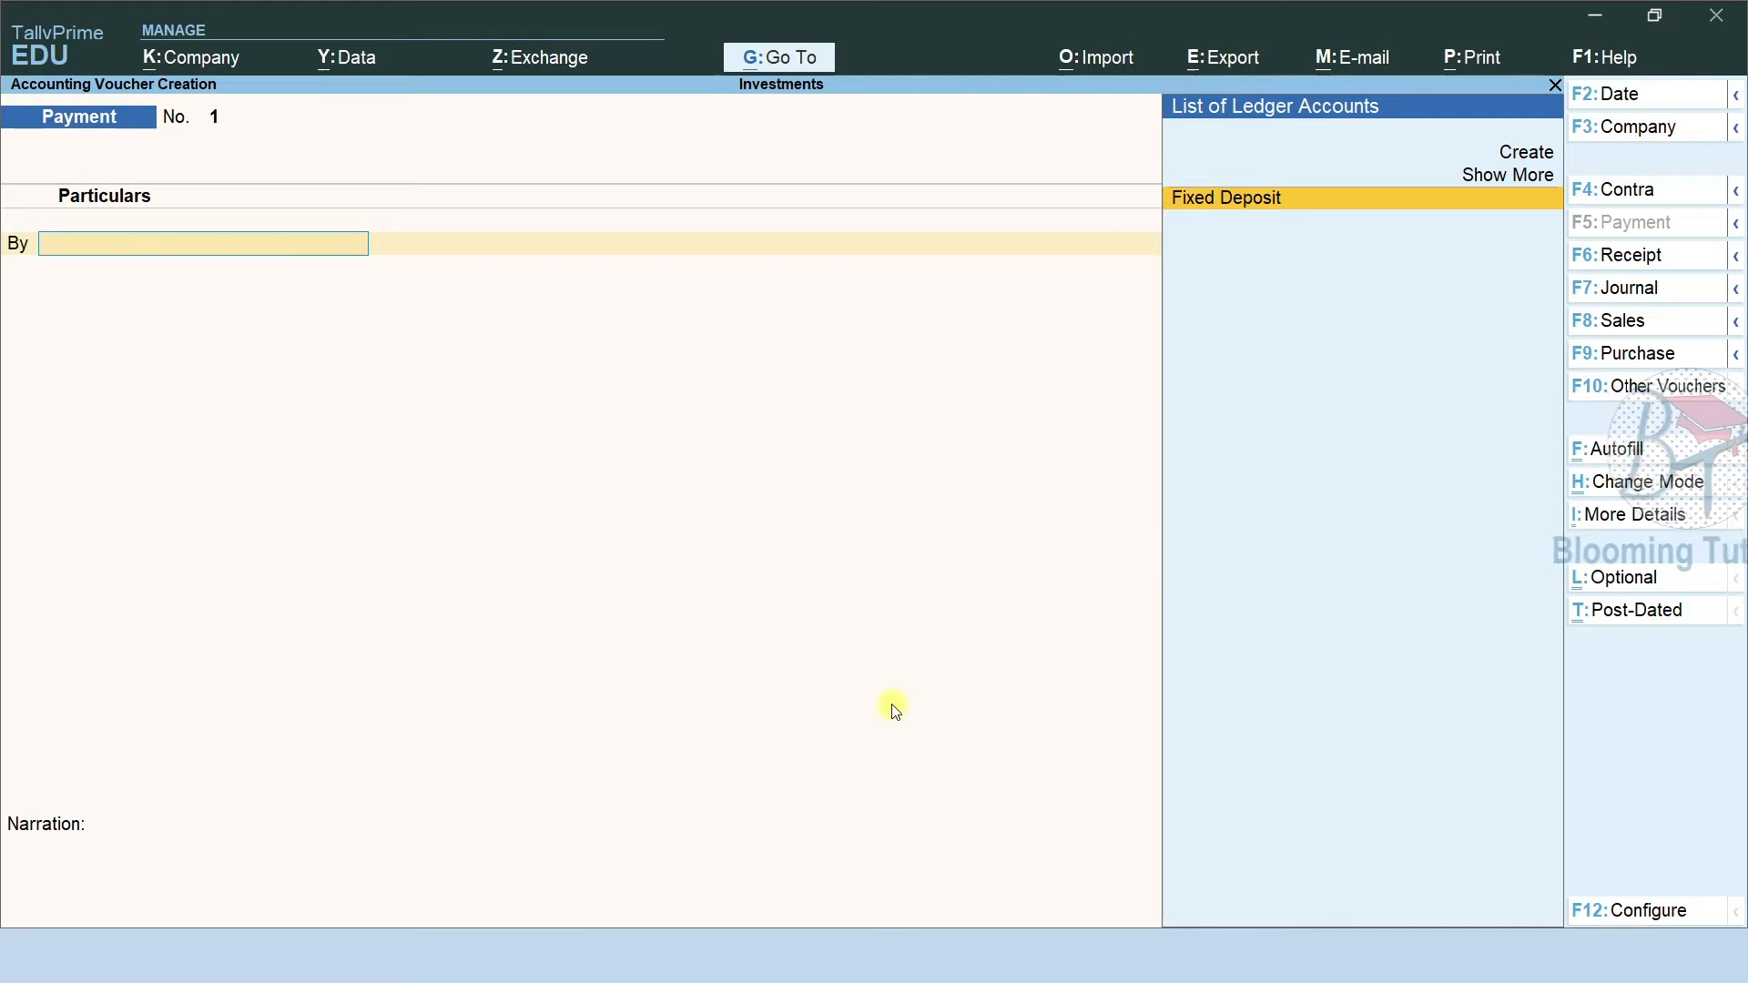
Debit the Fixed Deposit ledger with 1,00,000 in the payment voucher
{"action": "key", "text": "Return"}
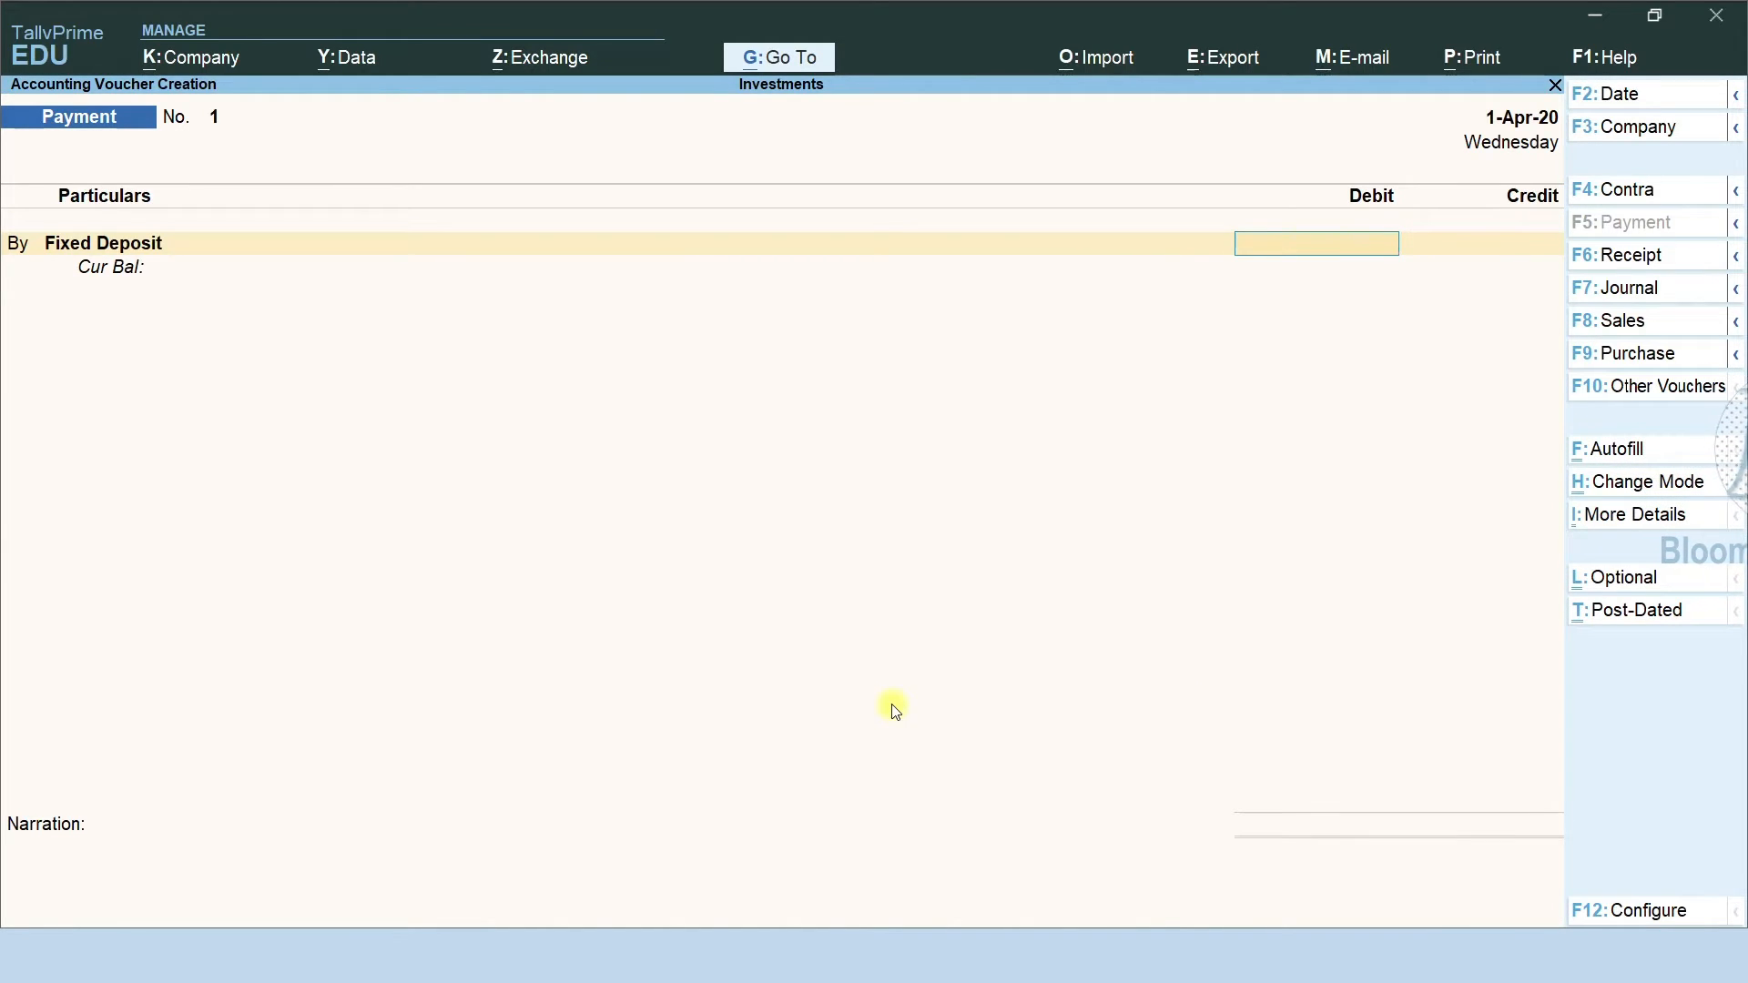
{"action": "key", "text": "F9"}
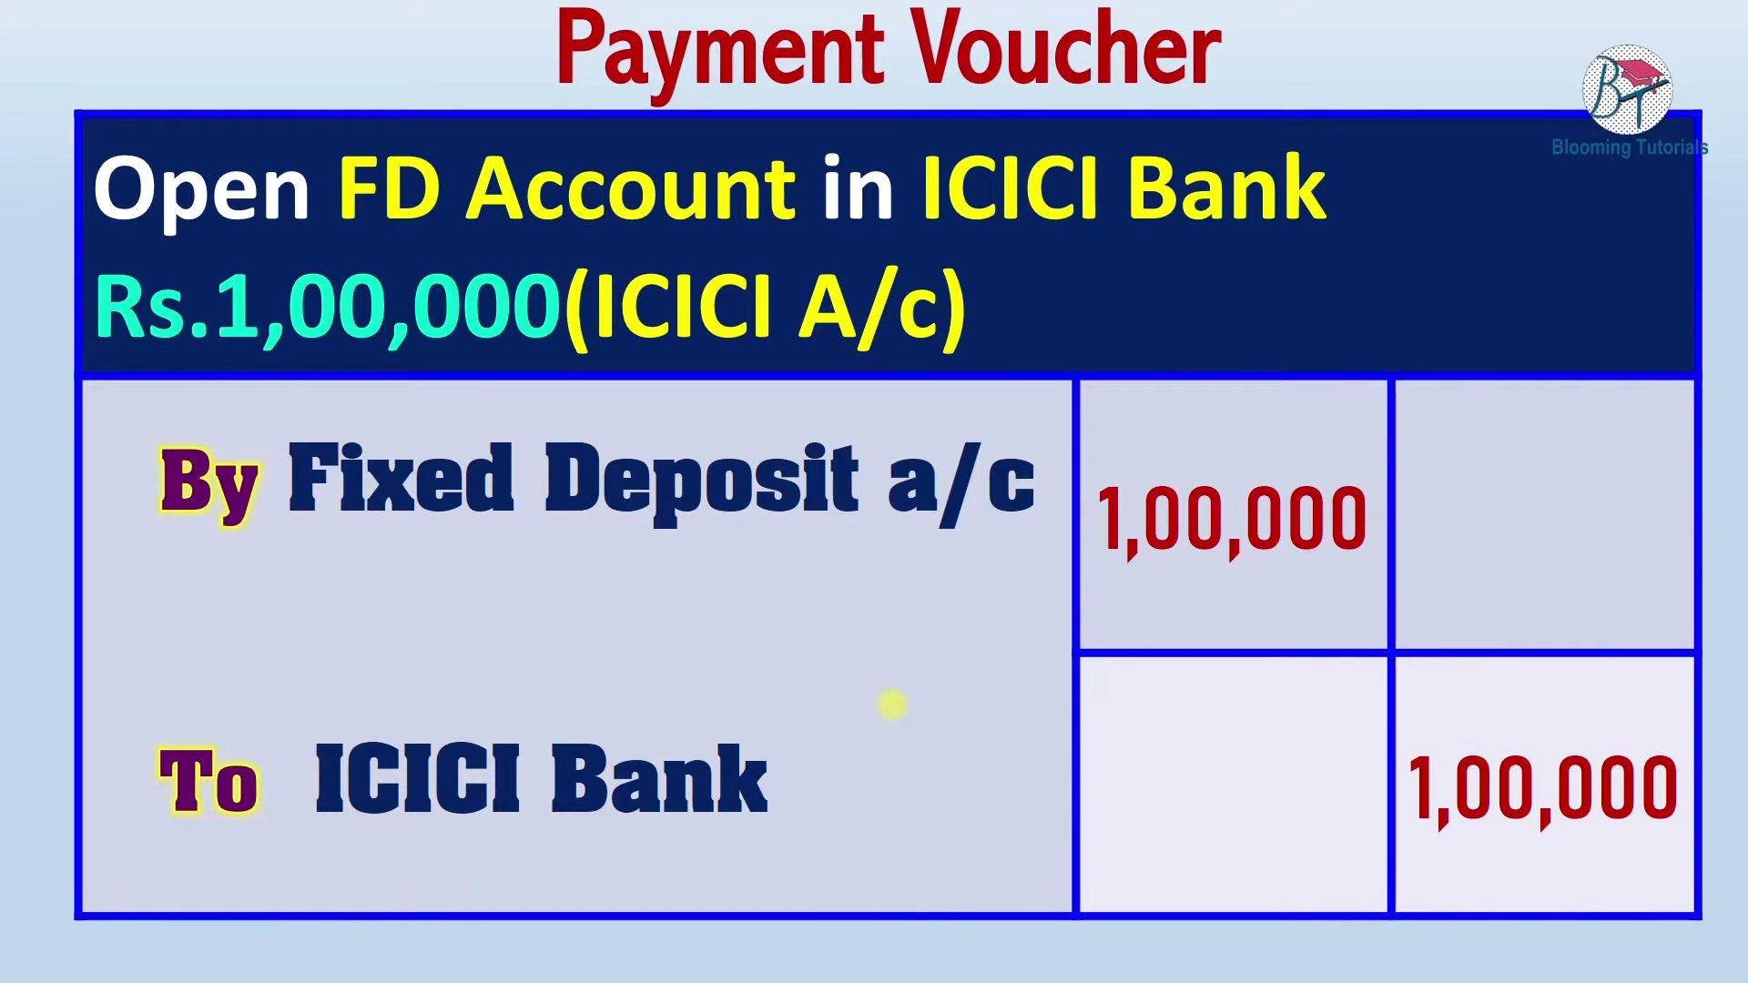
{"action": "key", "text": "alt+Tab"}
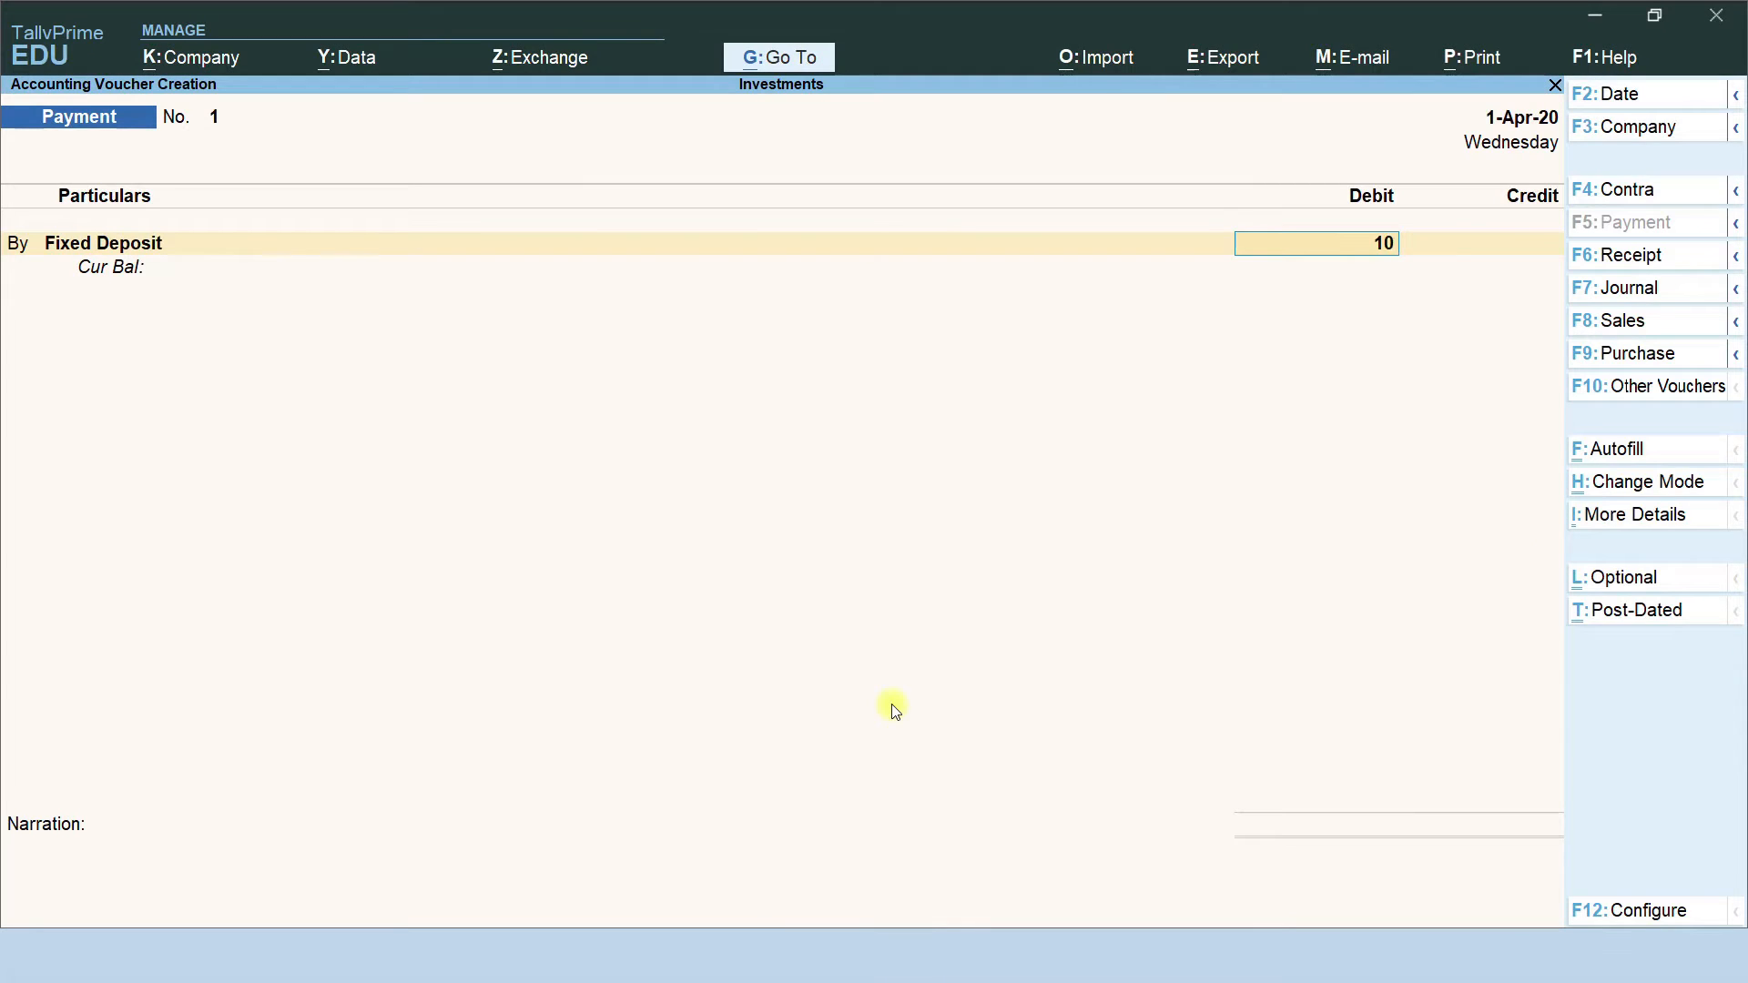
{"action": "key", "text": "Return"}
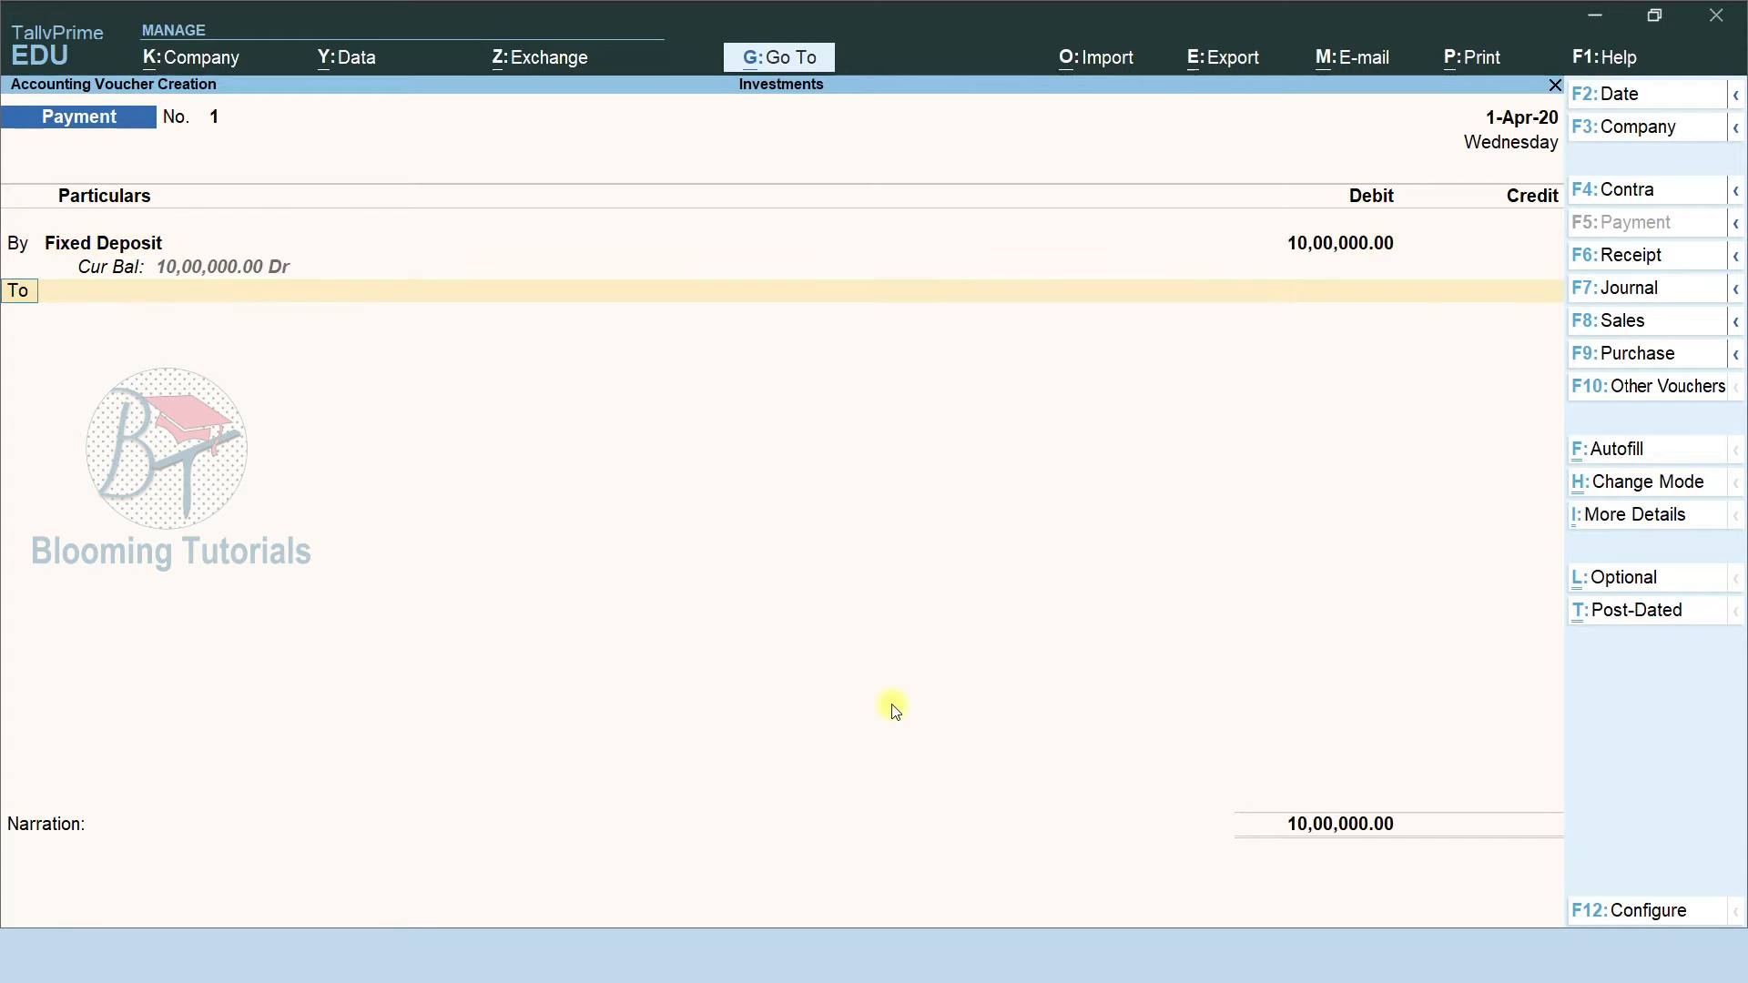
{"action": "key", "text": "BackSpace"}
{"action": "type", "text": "100000"}
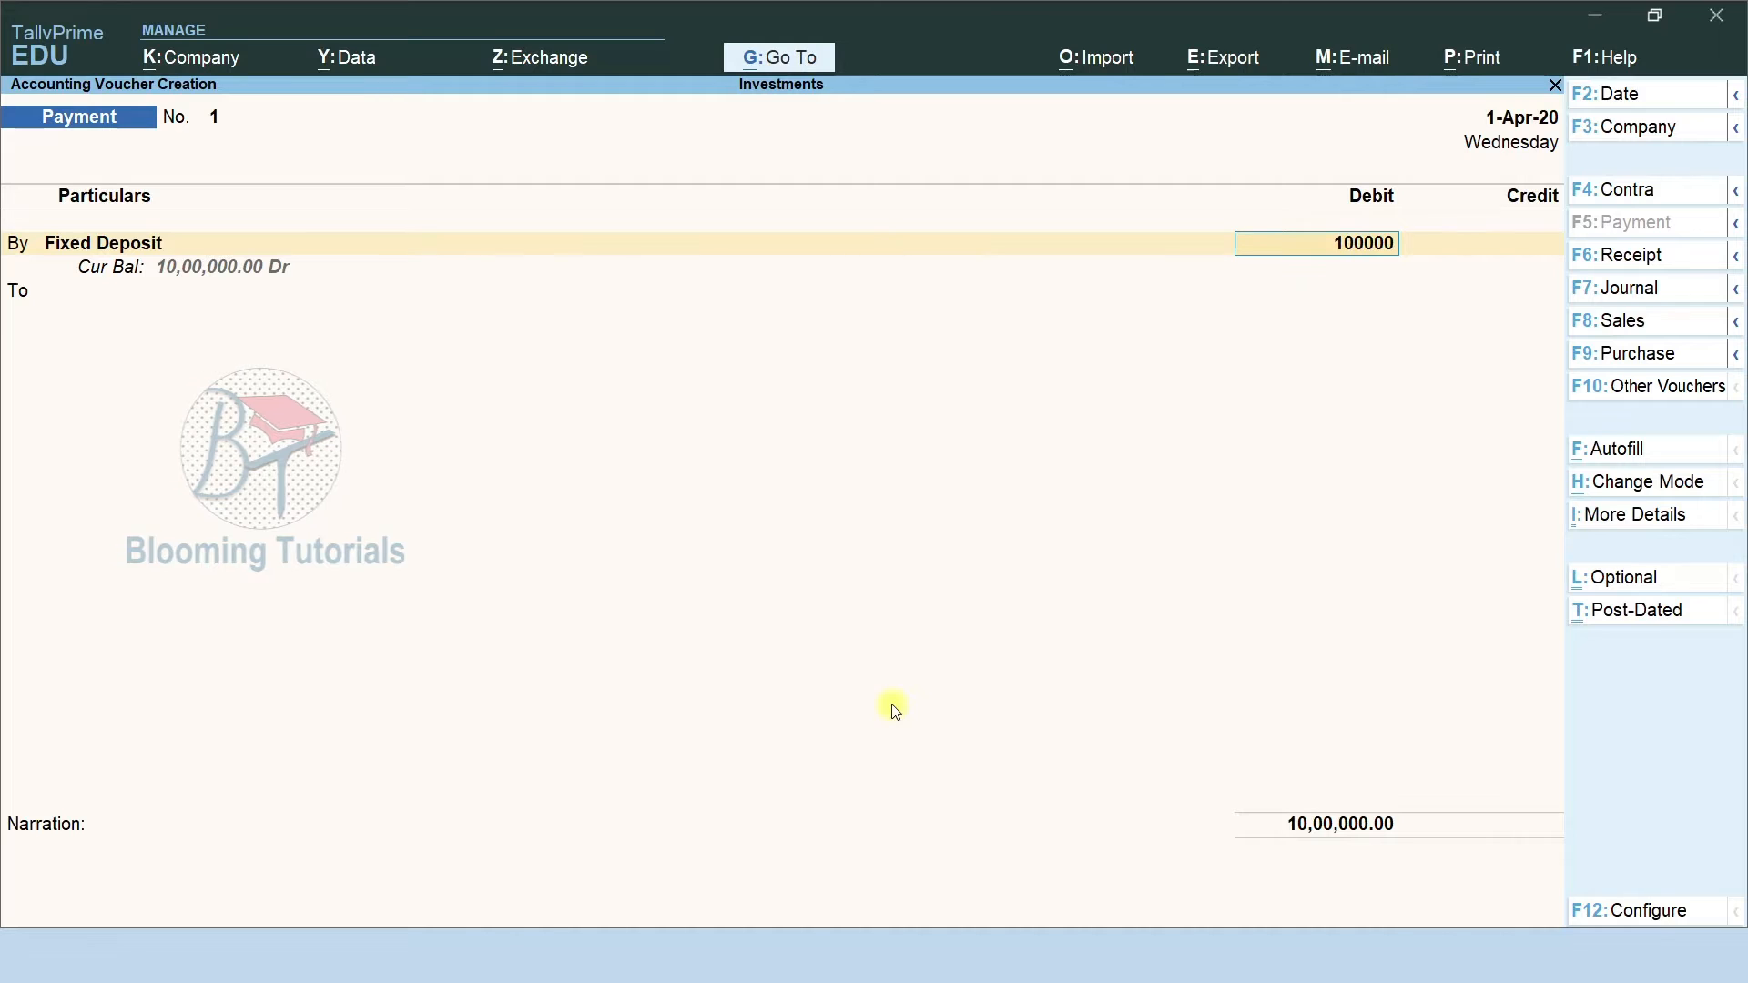
{"action": "key", "text": "Return"}
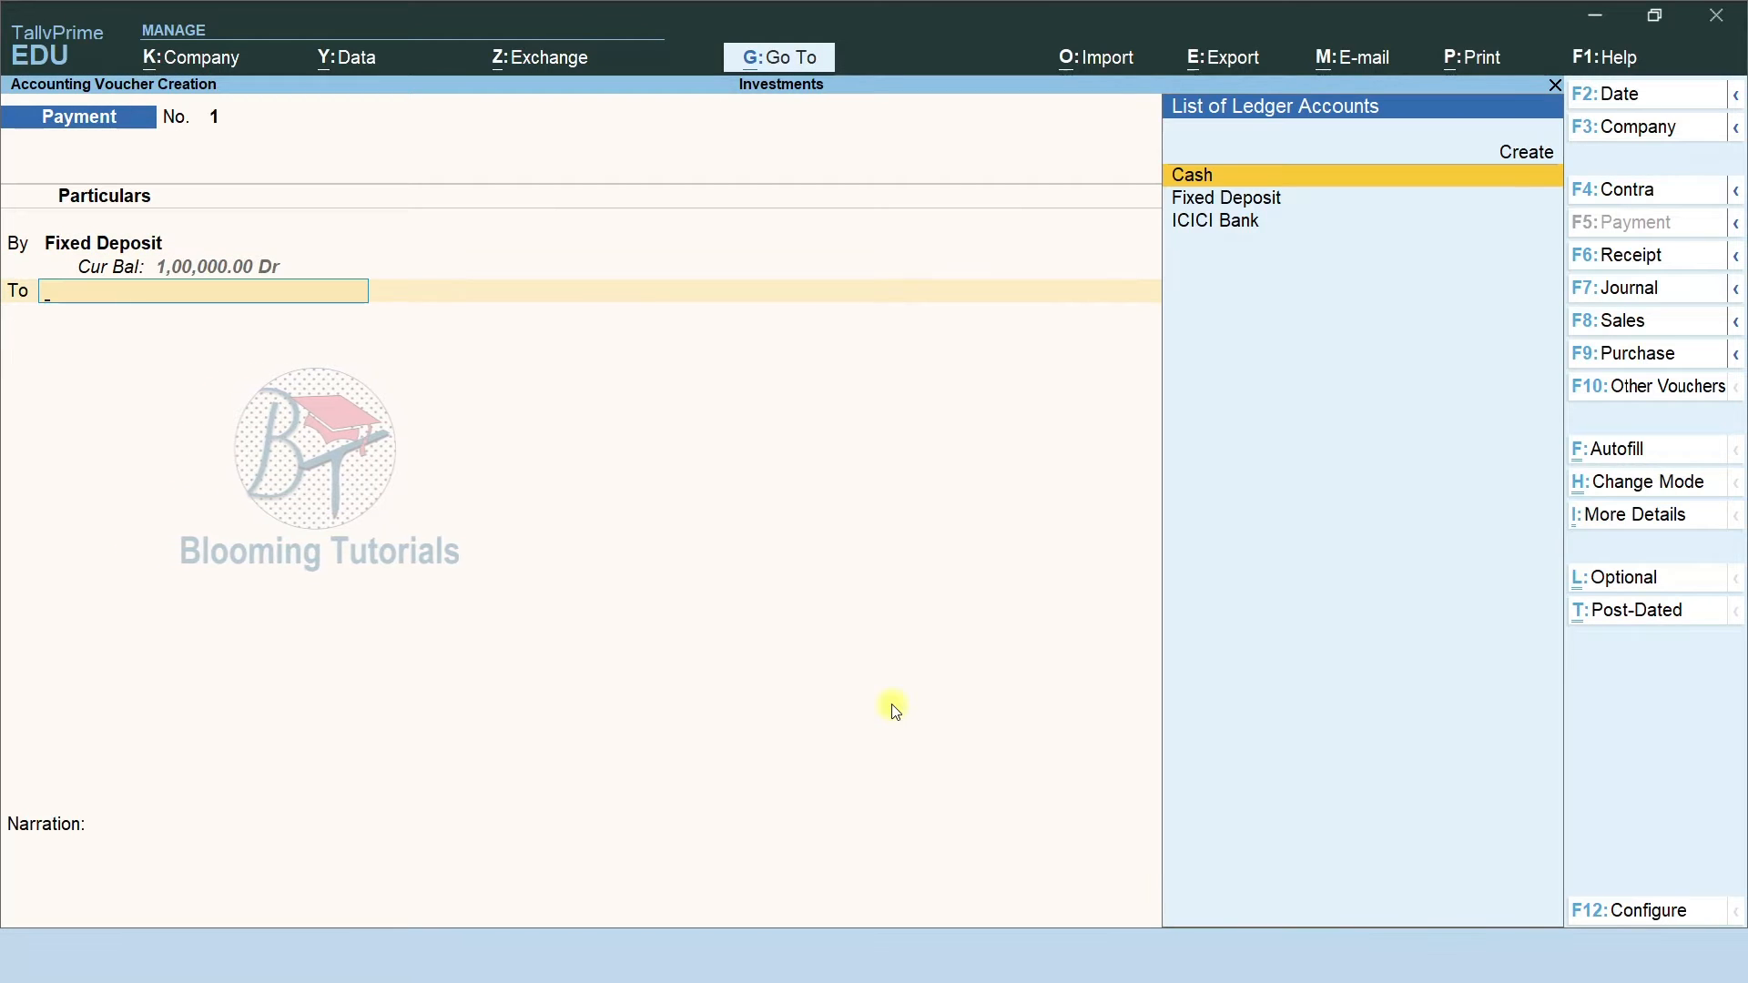
Credit the ICICI Bank ledger with 1,00,000 in the payment voucher
{"action": "key", "text": "Down"}
{"action": "key", "text": "Down"}
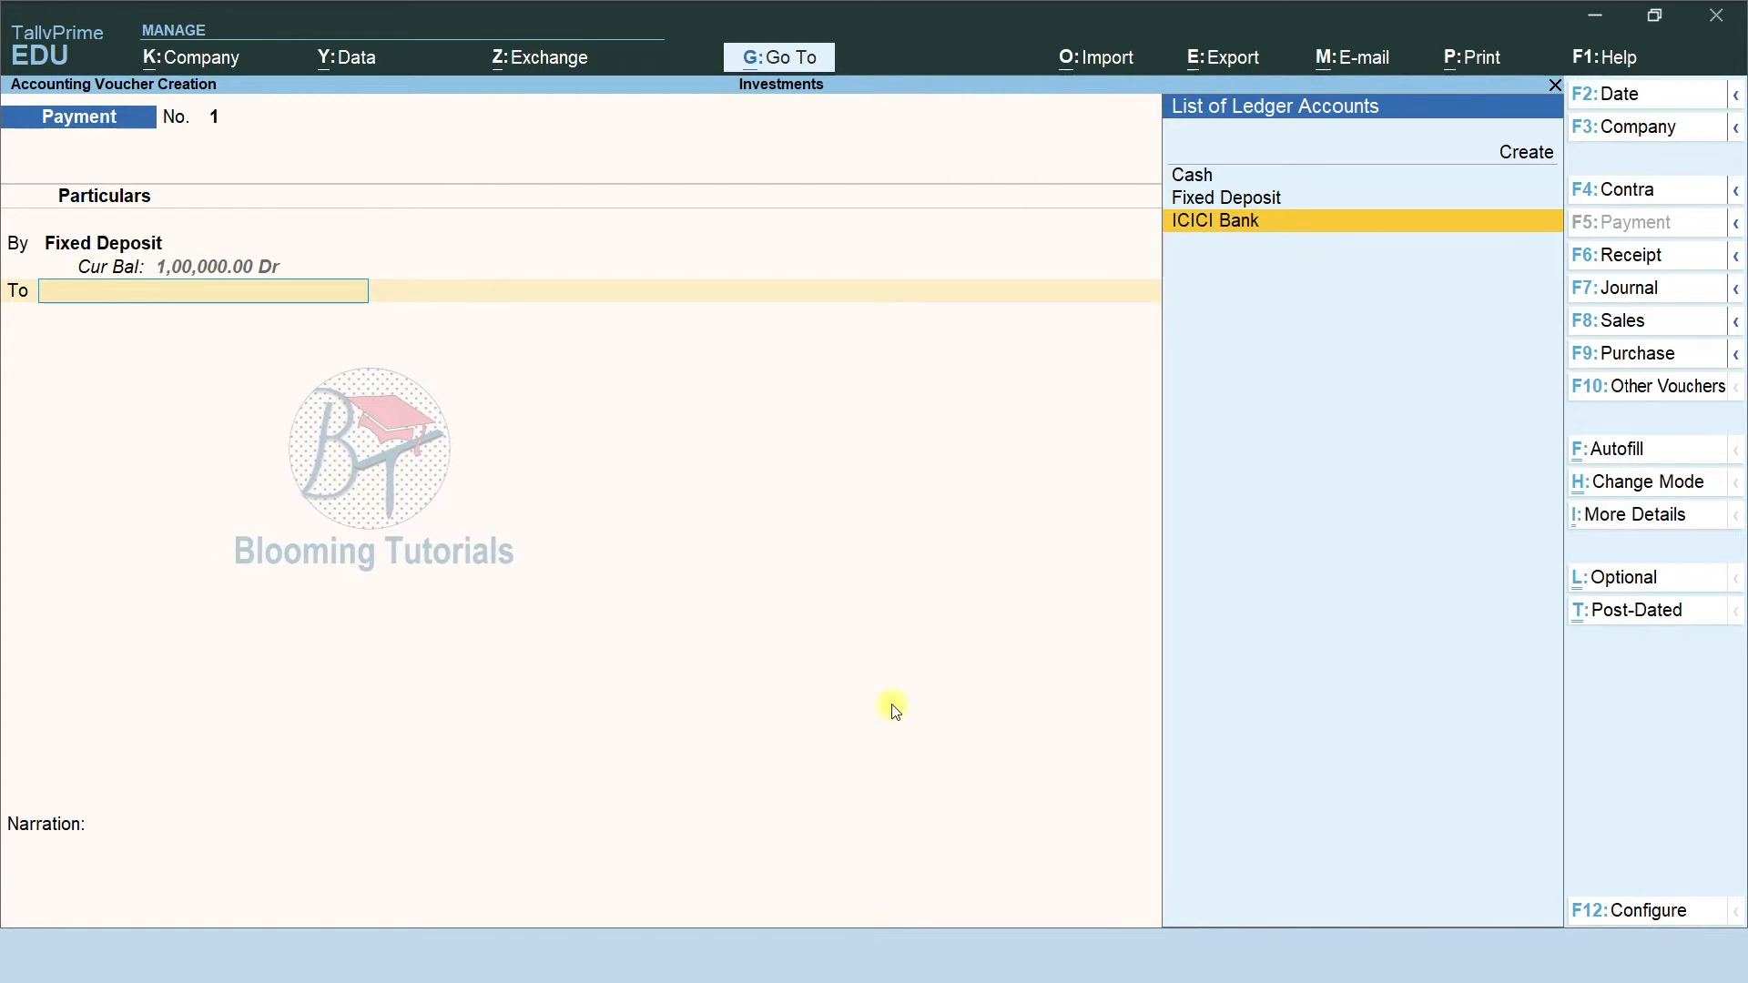
{"action": "key", "text": "Return"}
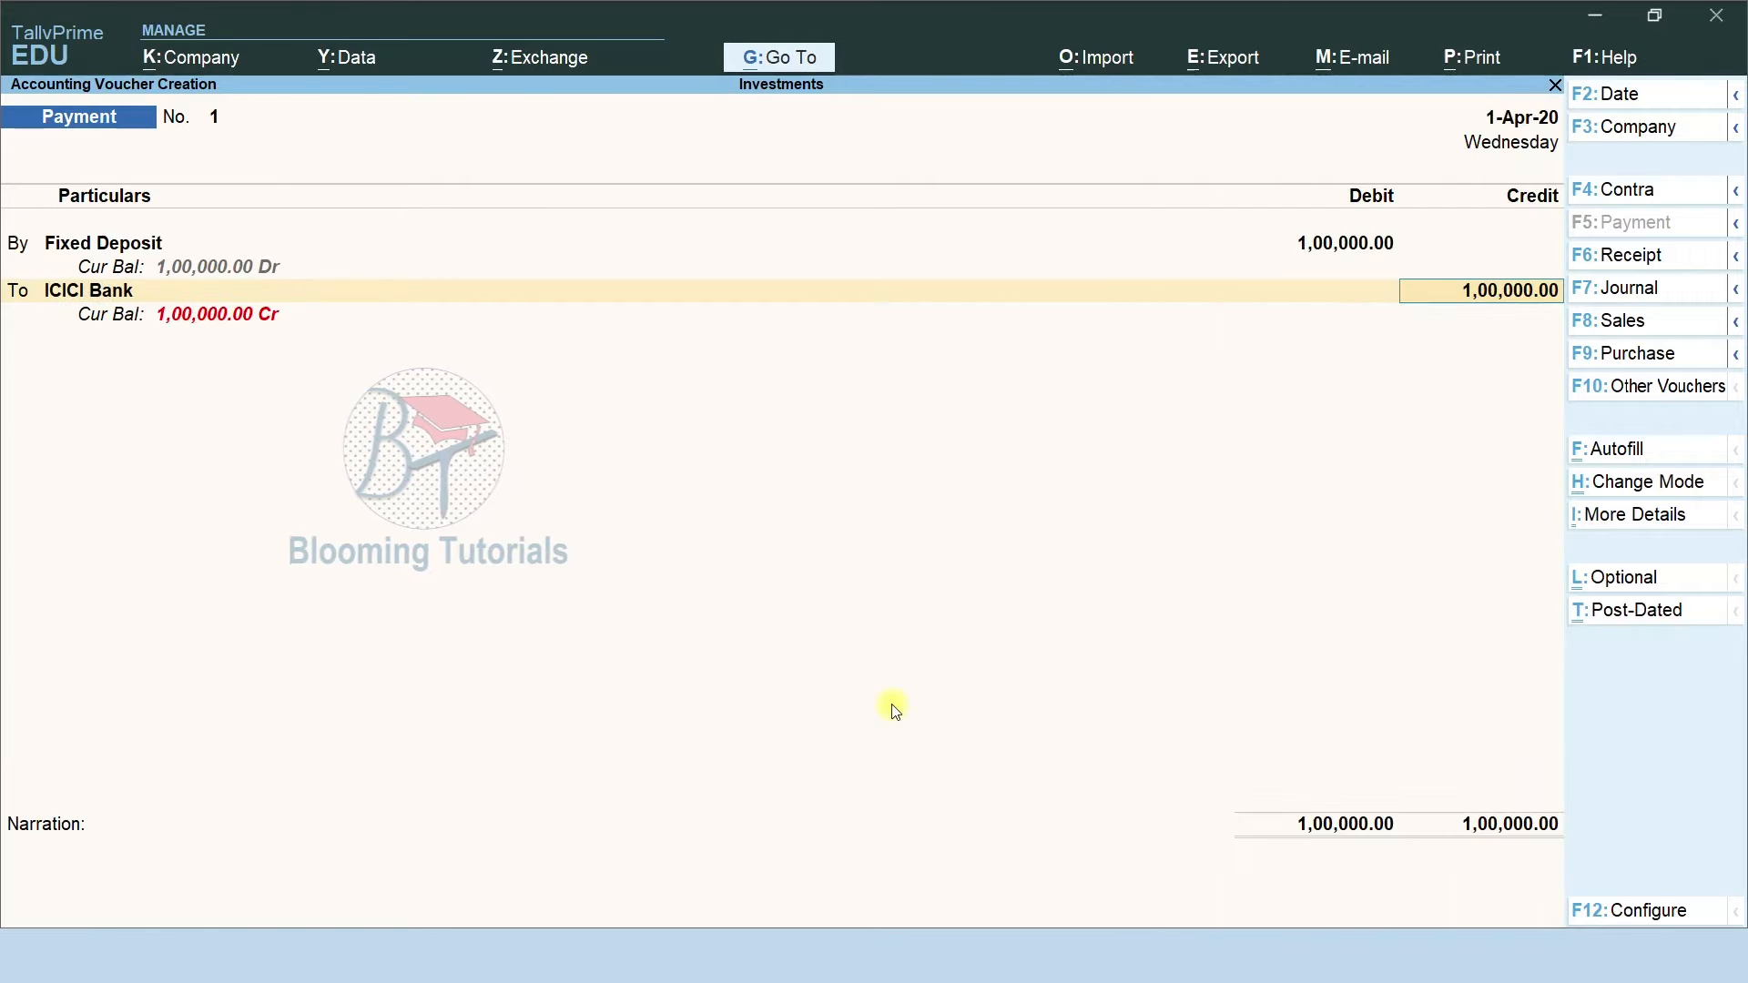
{"action": "key", "text": "Return"}
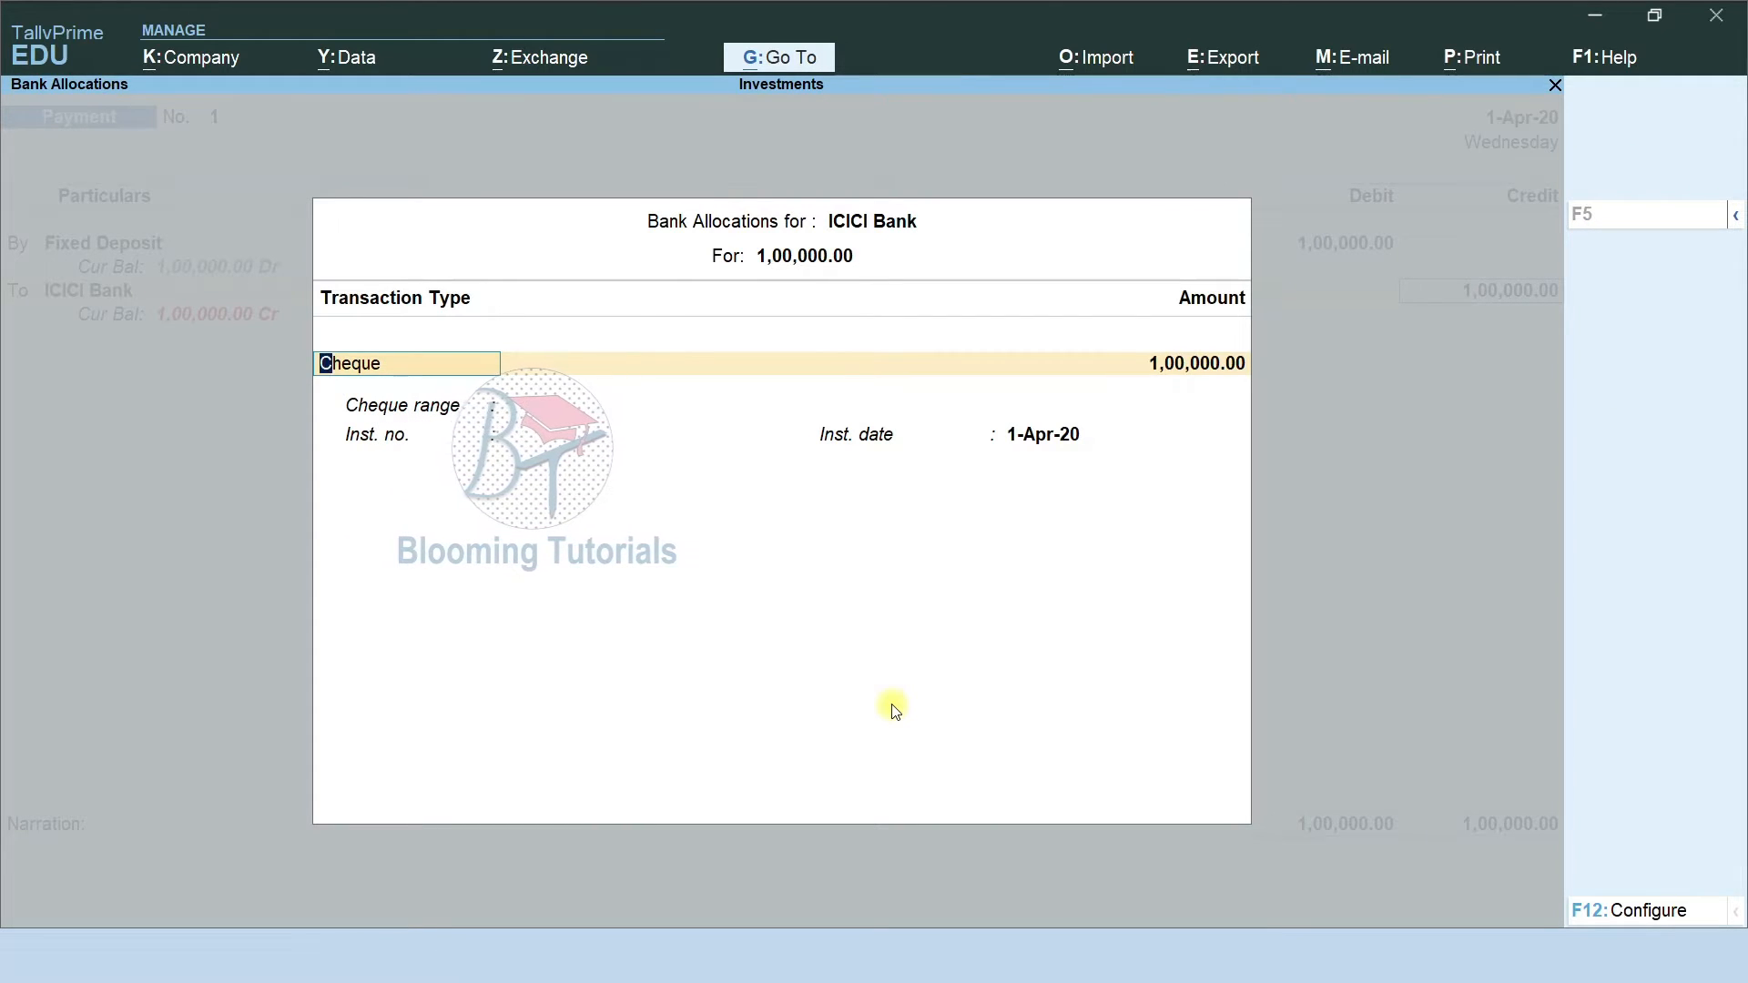
Review the transaction types for the ICICI Bank allocation and choose Cheque
{"action": "key", "text": "Return"}
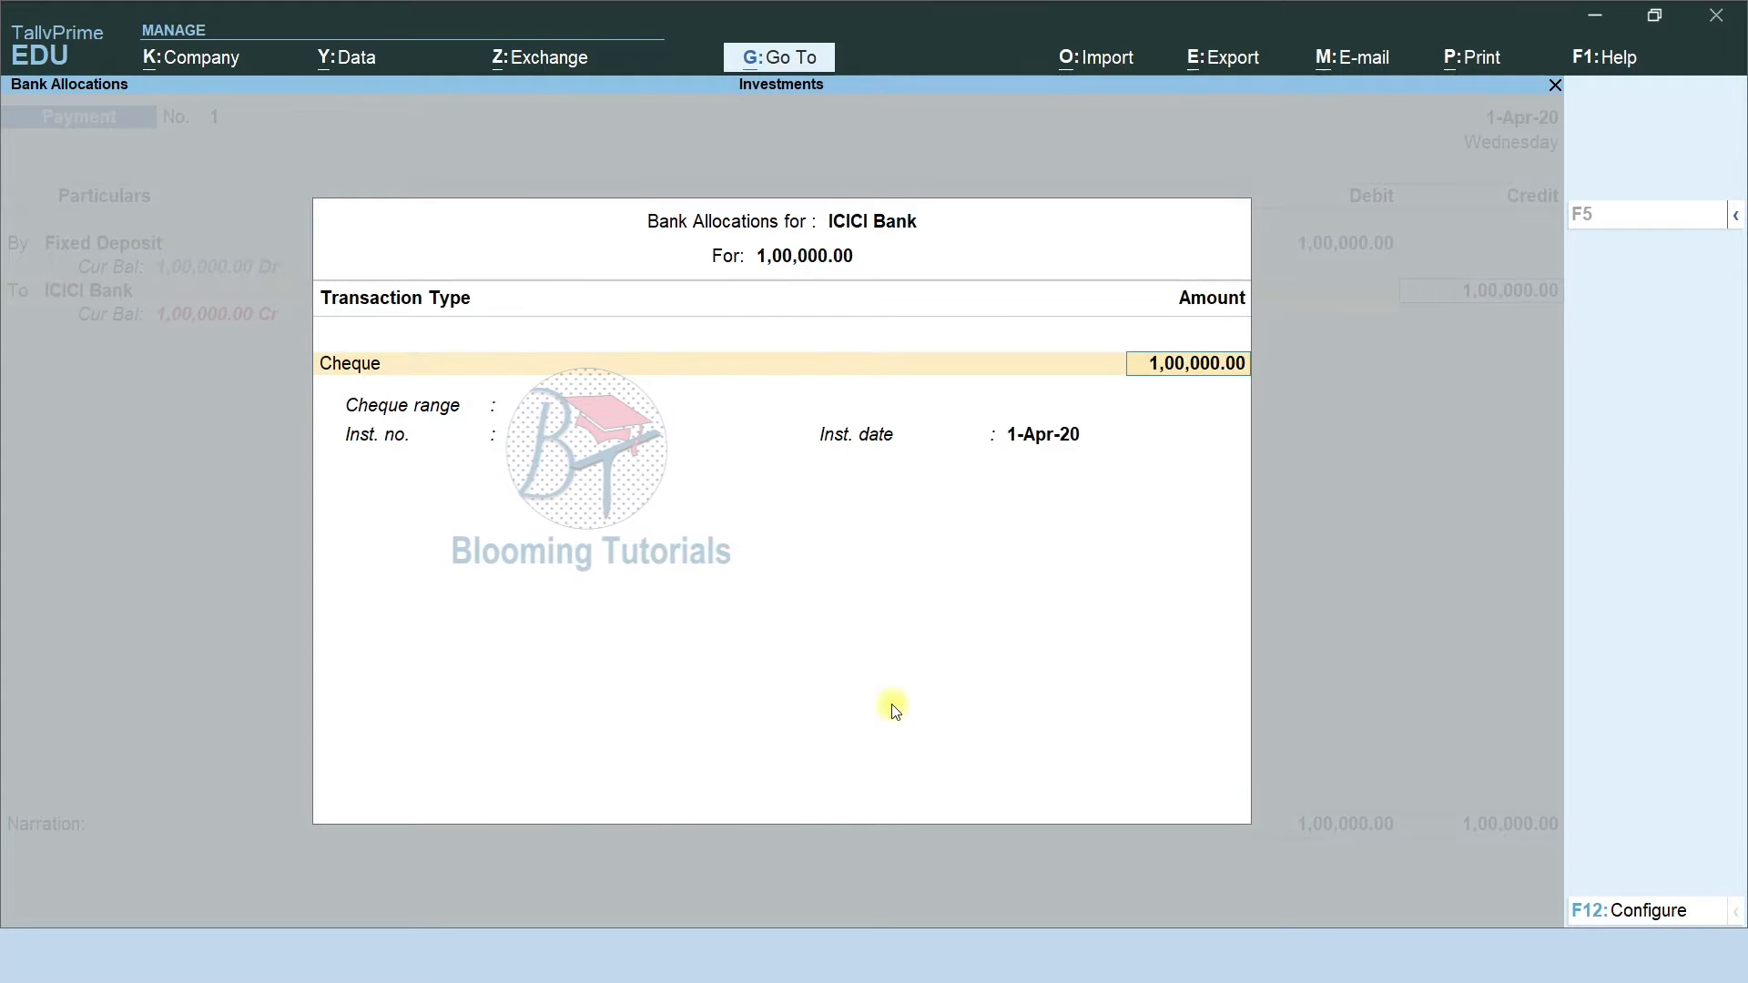
{"action": "key", "text": "BackSpace"}
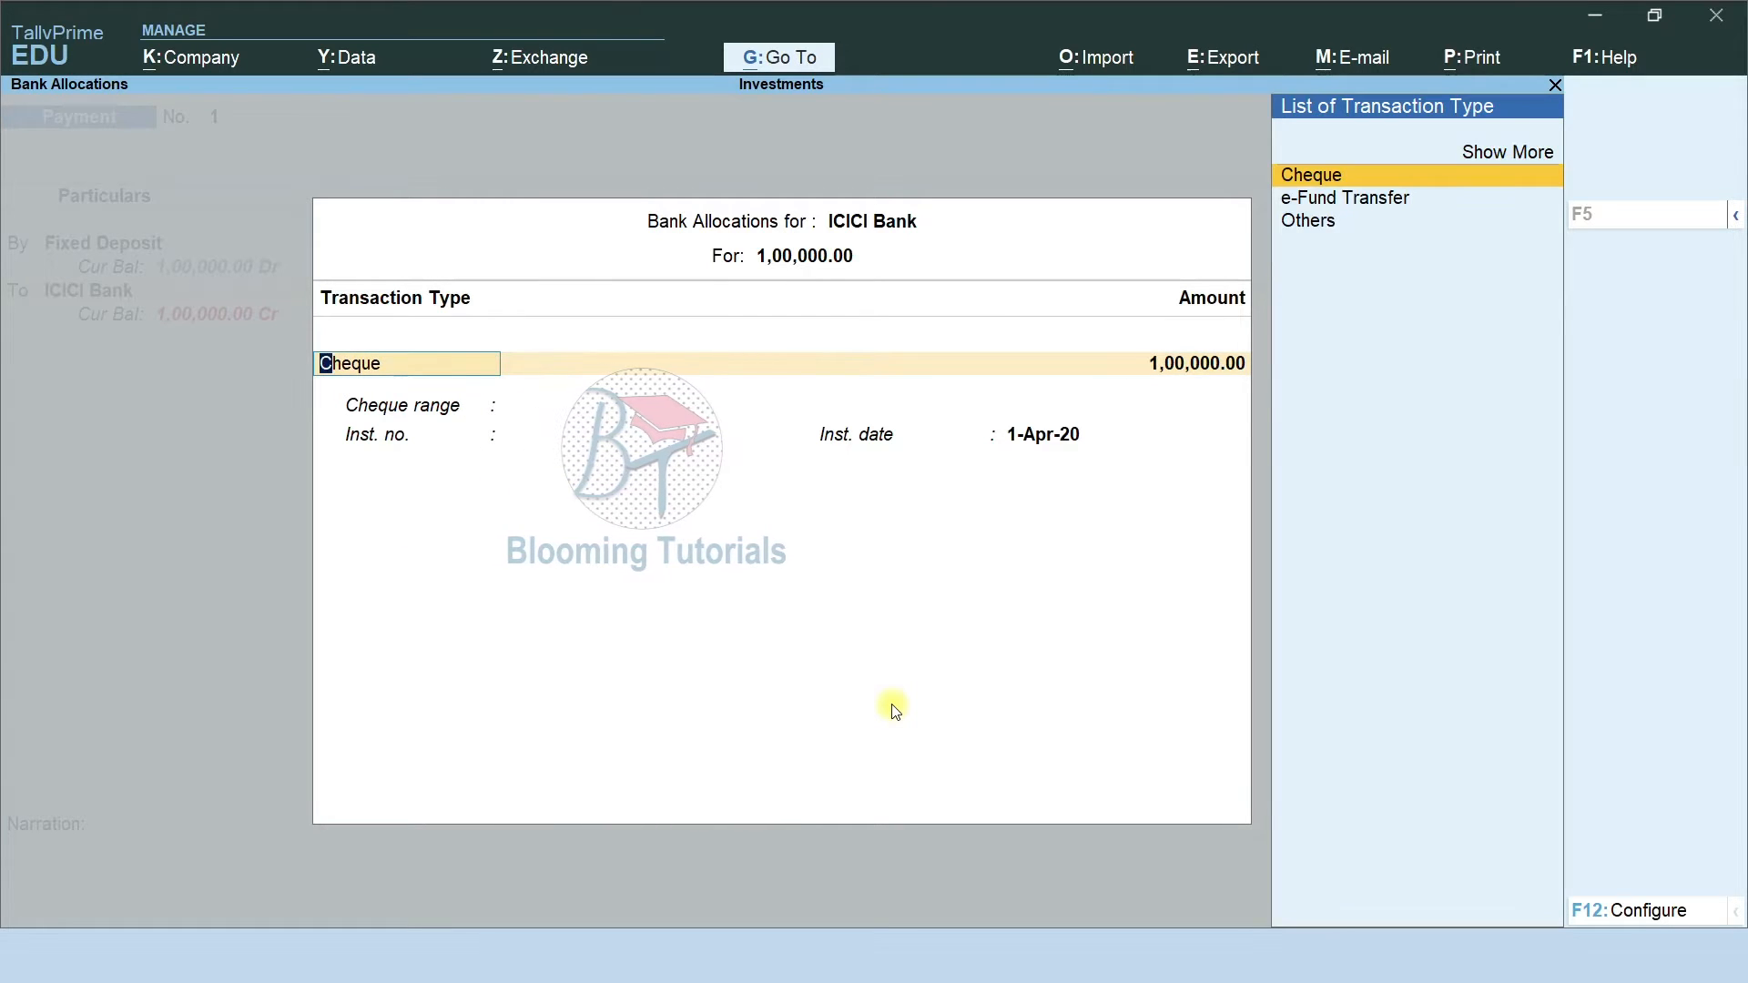
{"action": "key", "text": "Down"}
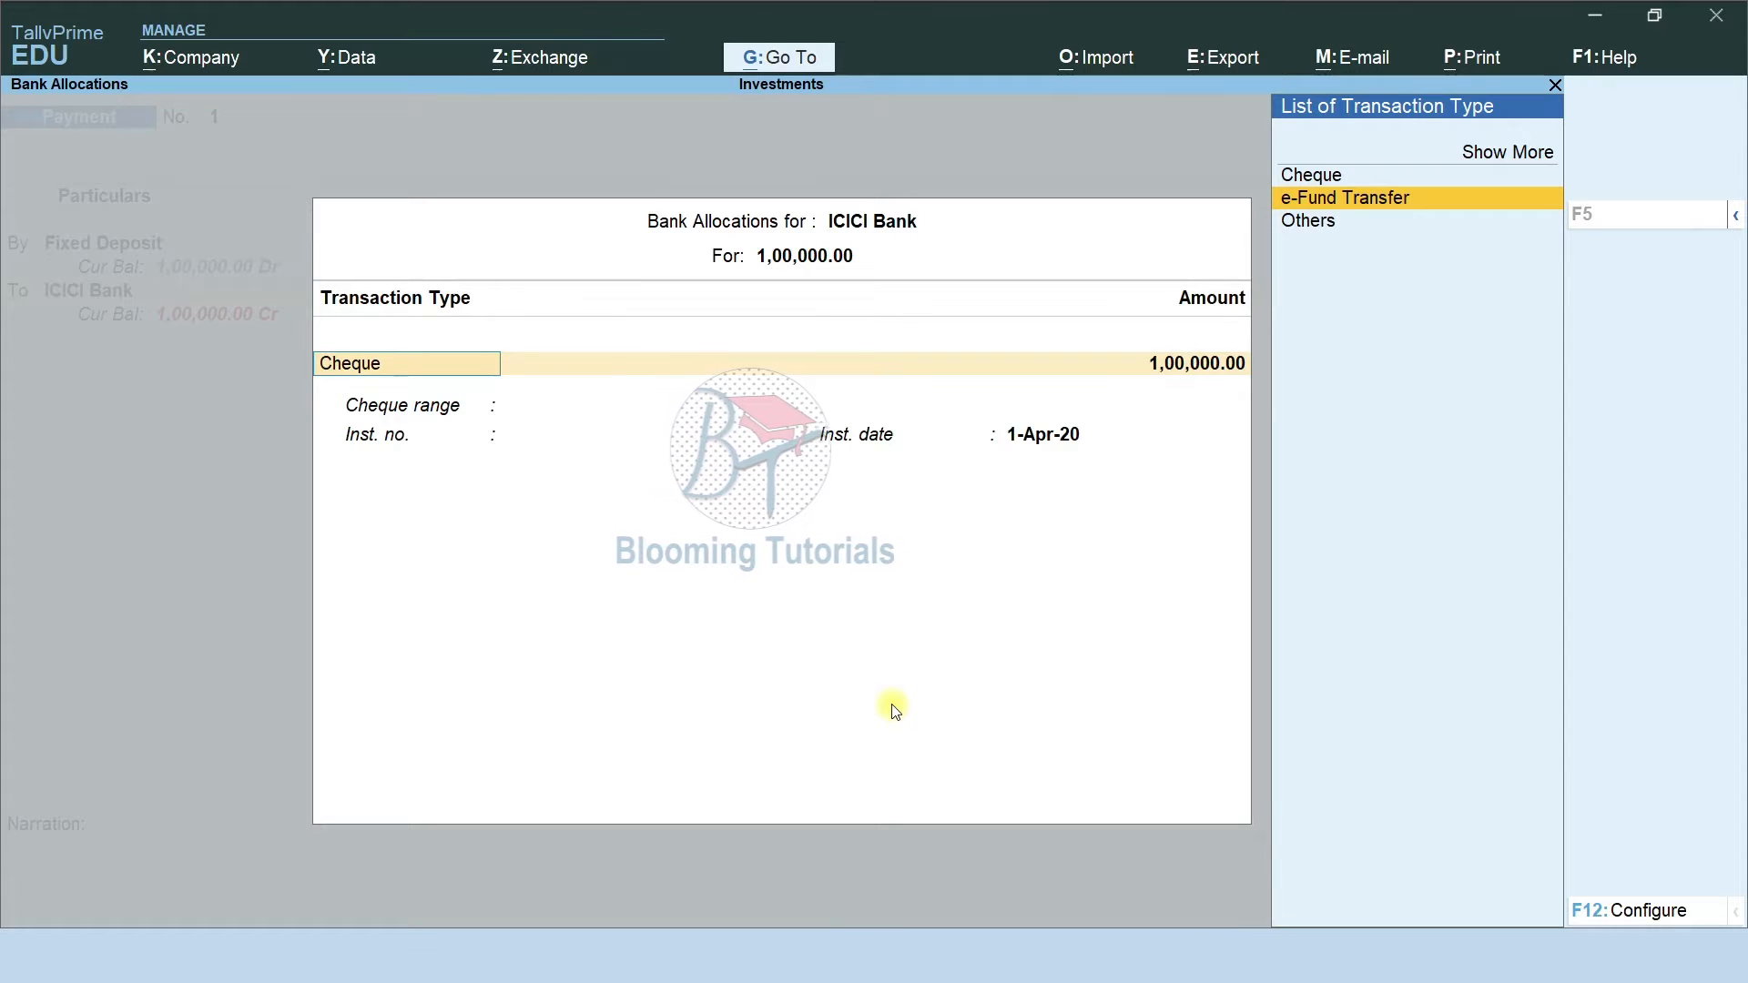
{"action": "key", "text": "Down"}
{"action": "key", "text": "Up"}
{"action": "key", "text": "Up"}
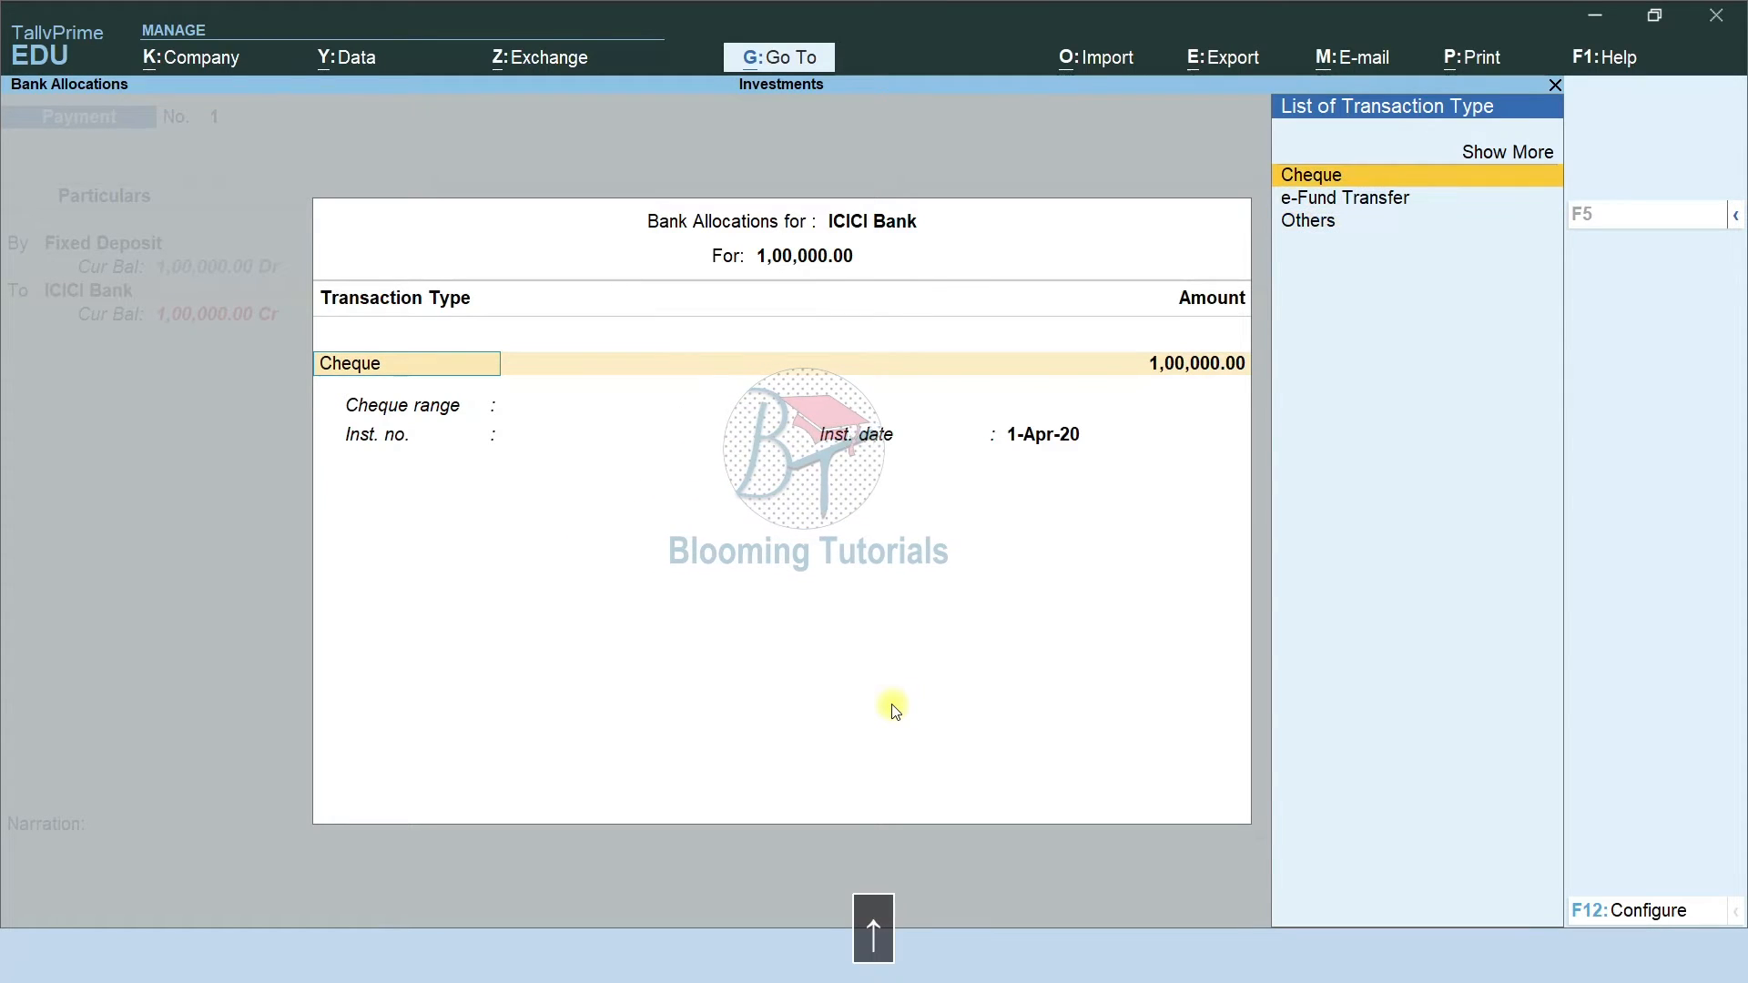
{"action": "key", "text": "Return"}
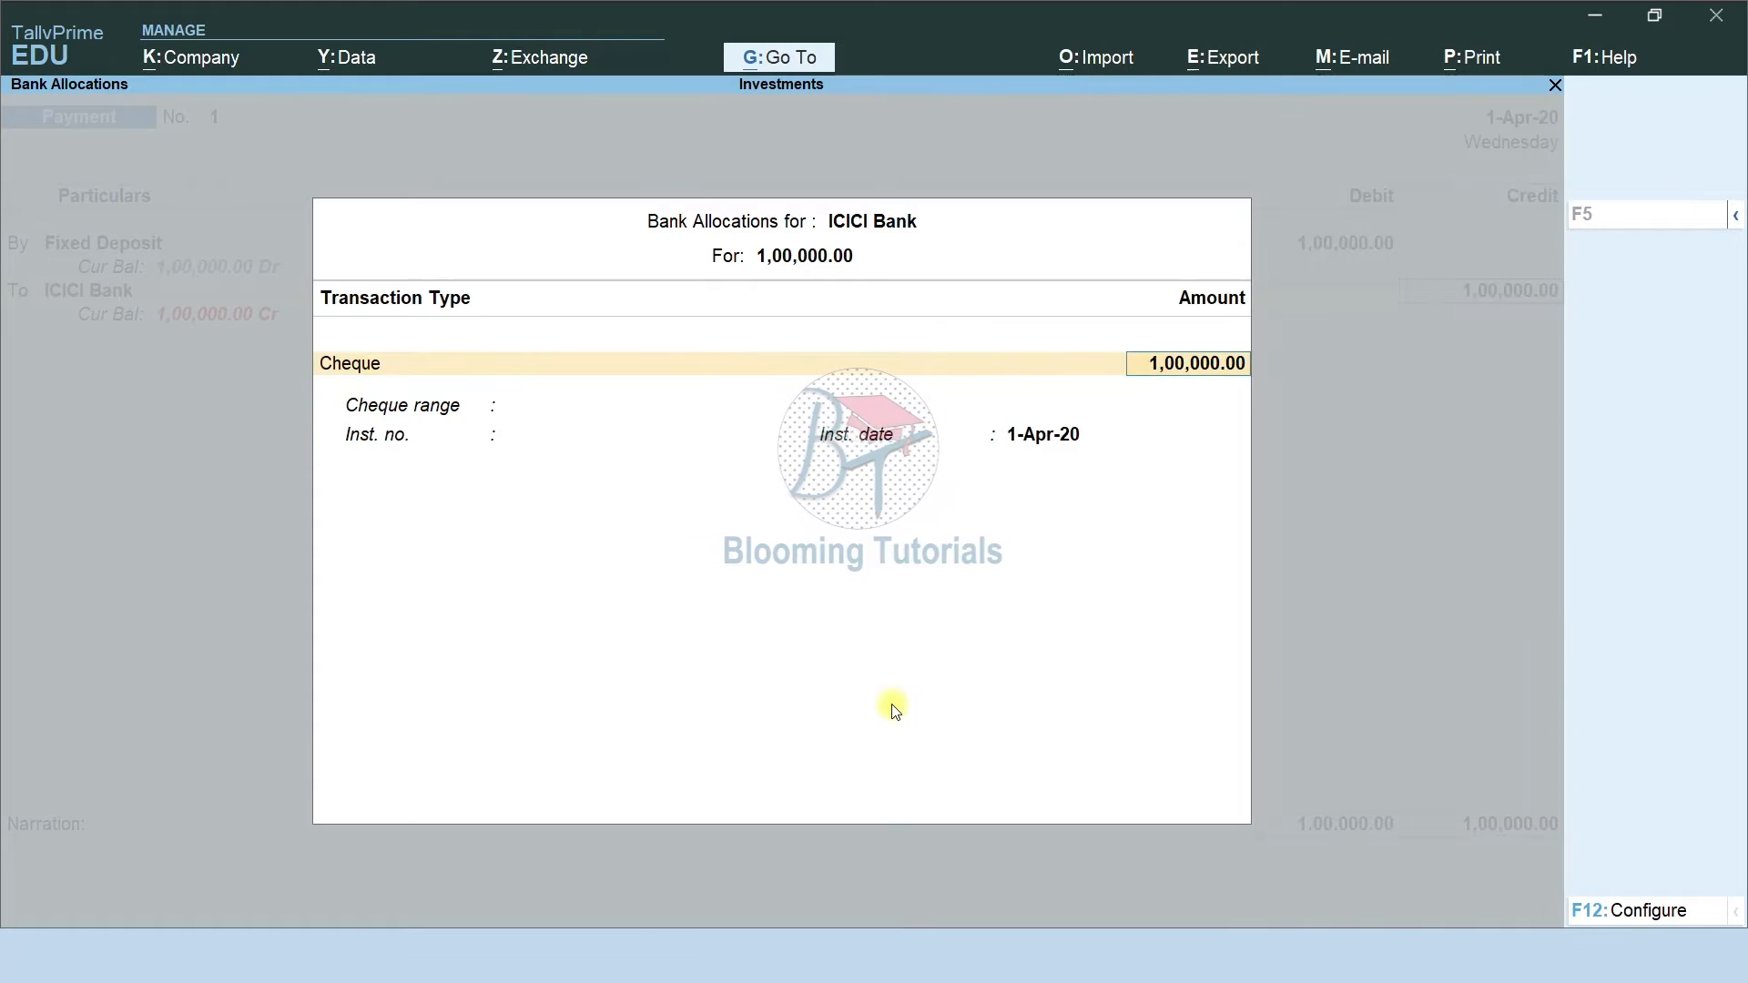
Enter instrument number 789654 dated 1-Apr-20 for the cheque and save the payment voucher without a narration
{"action": "key", "text": "Return"}
{"action": "type", "text": "7"}
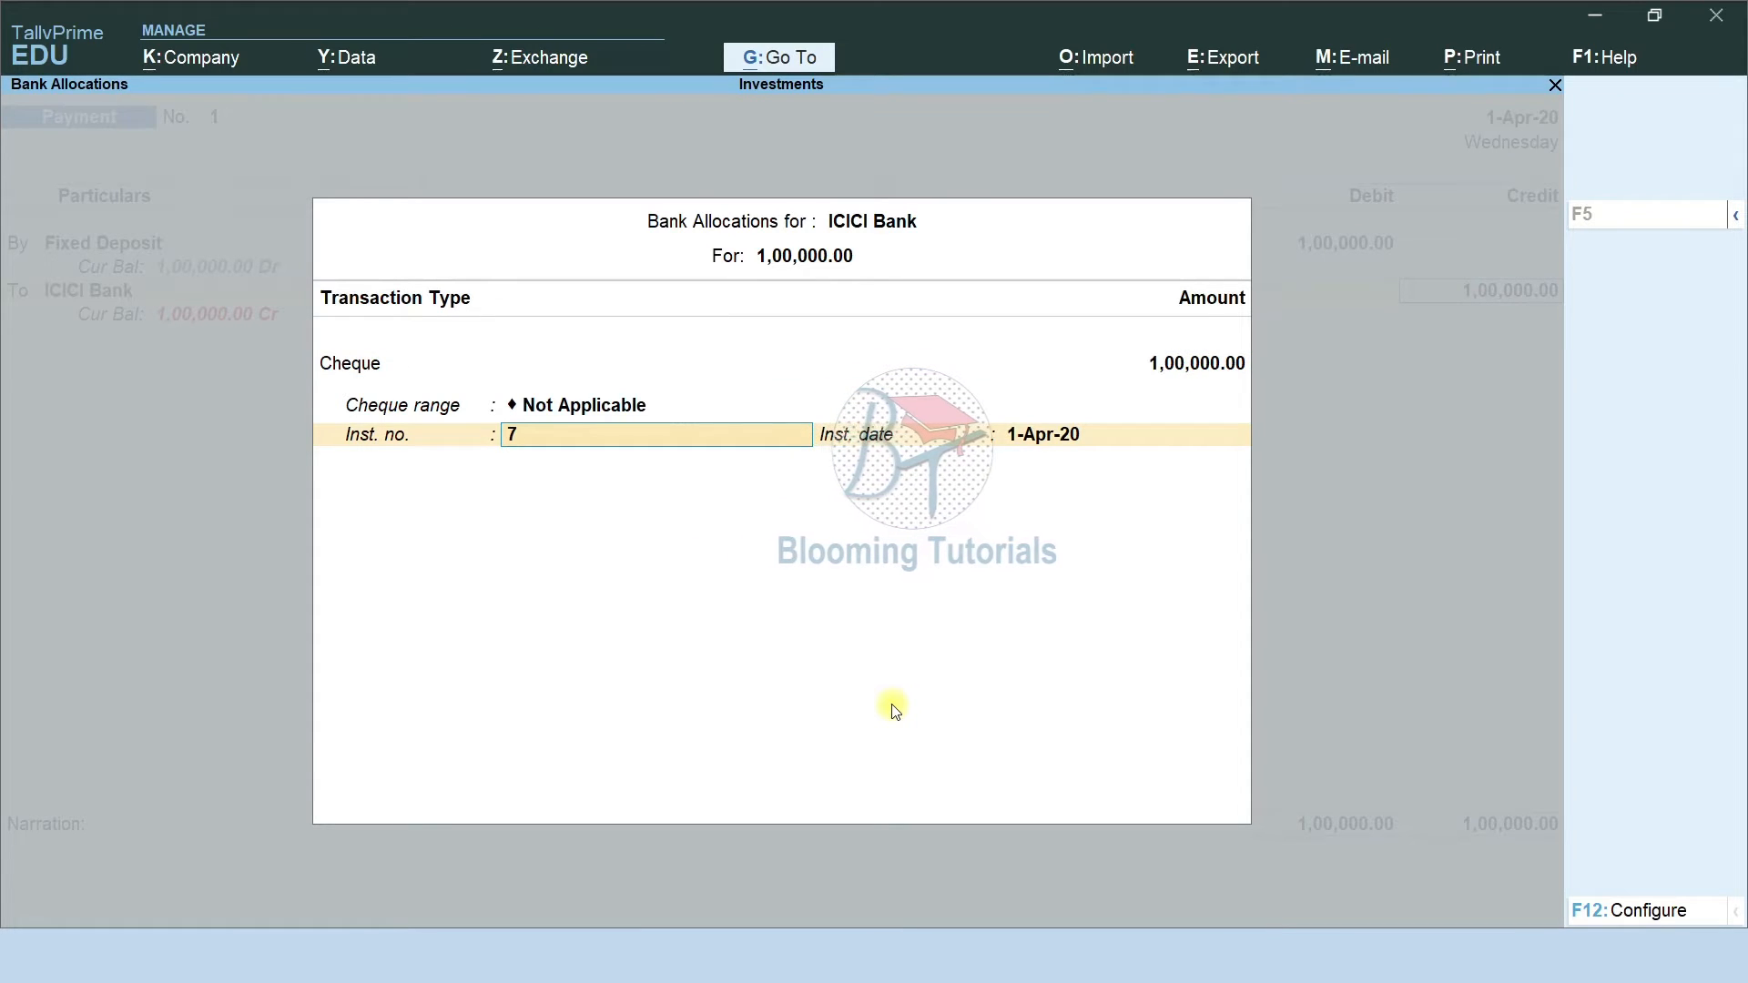
{"action": "type", "text": "89654"}
{"action": "key", "text": "Return"}
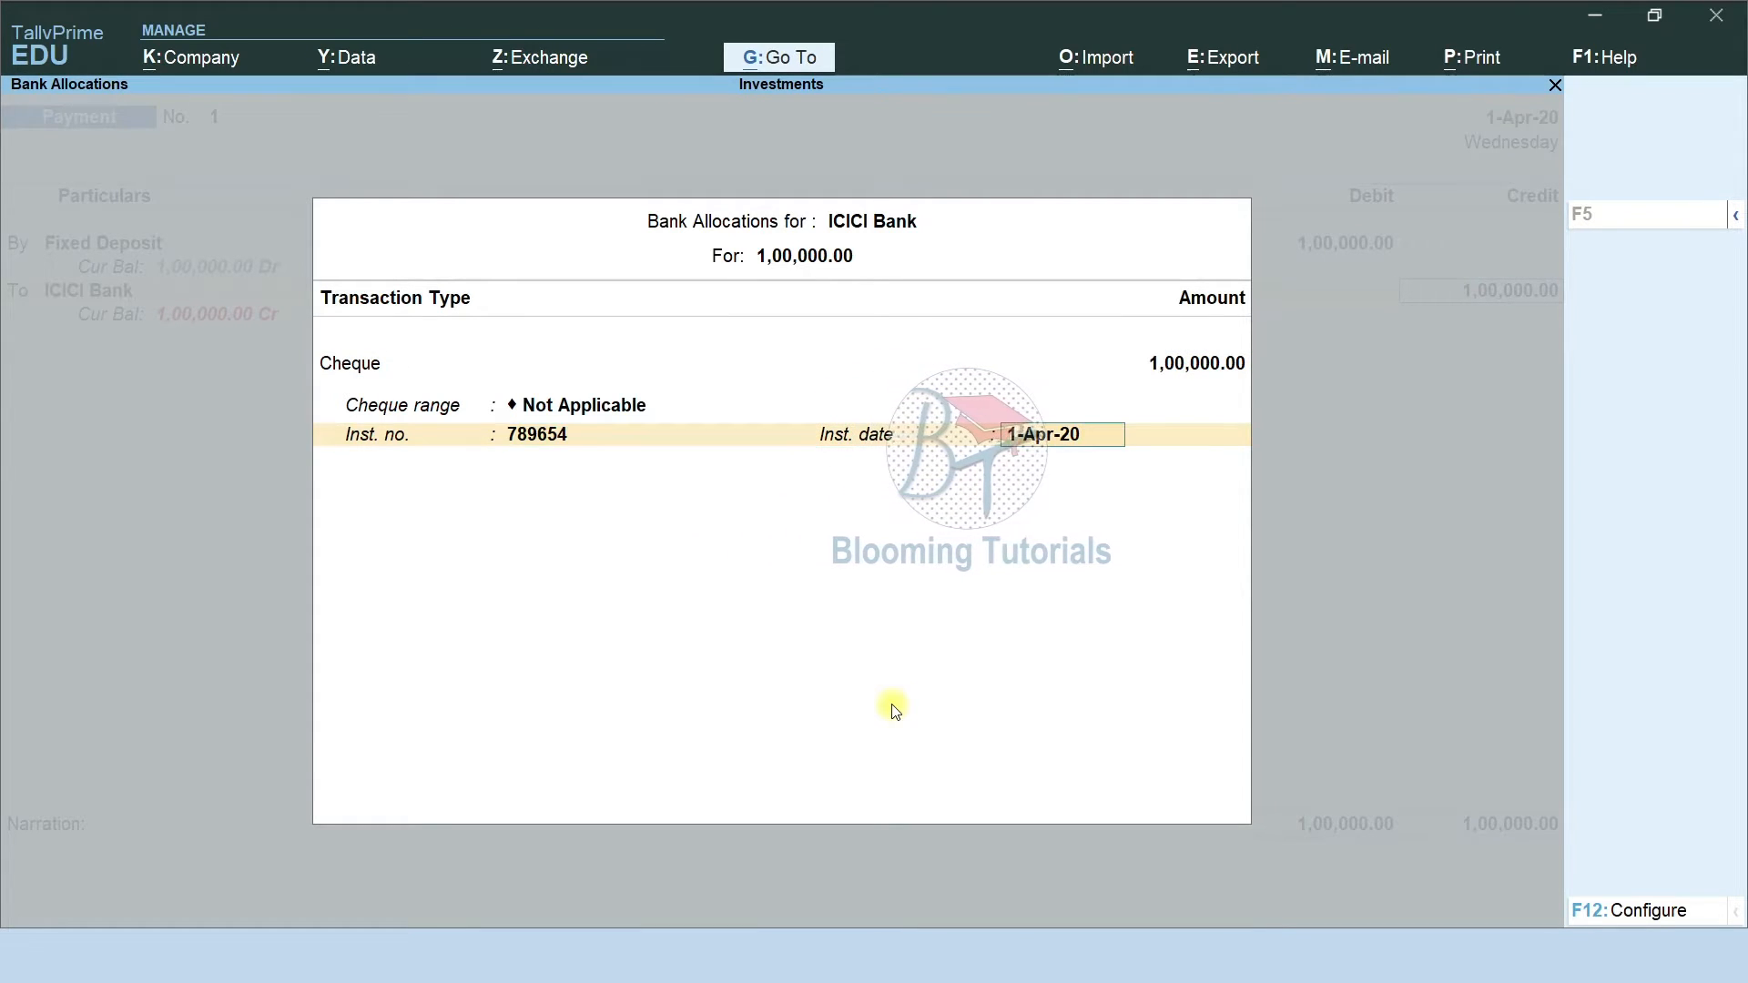
{"action": "key", "text": "Return"}
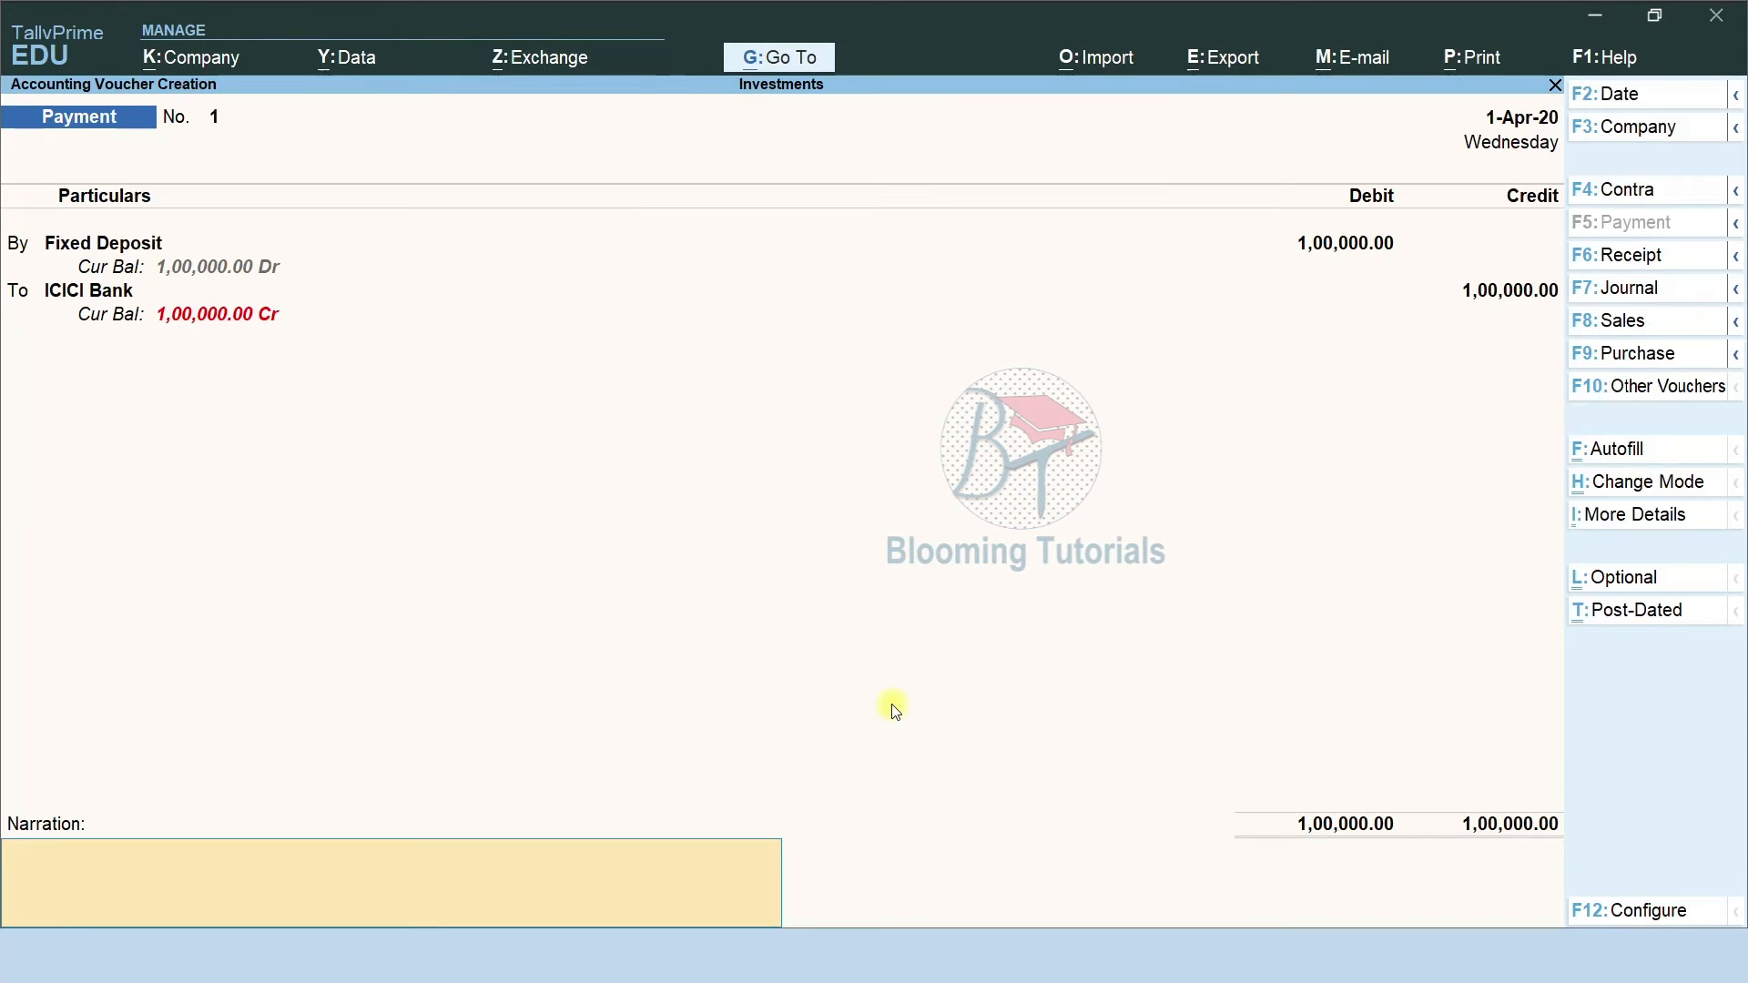
{"action": "key", "text": "Return"}
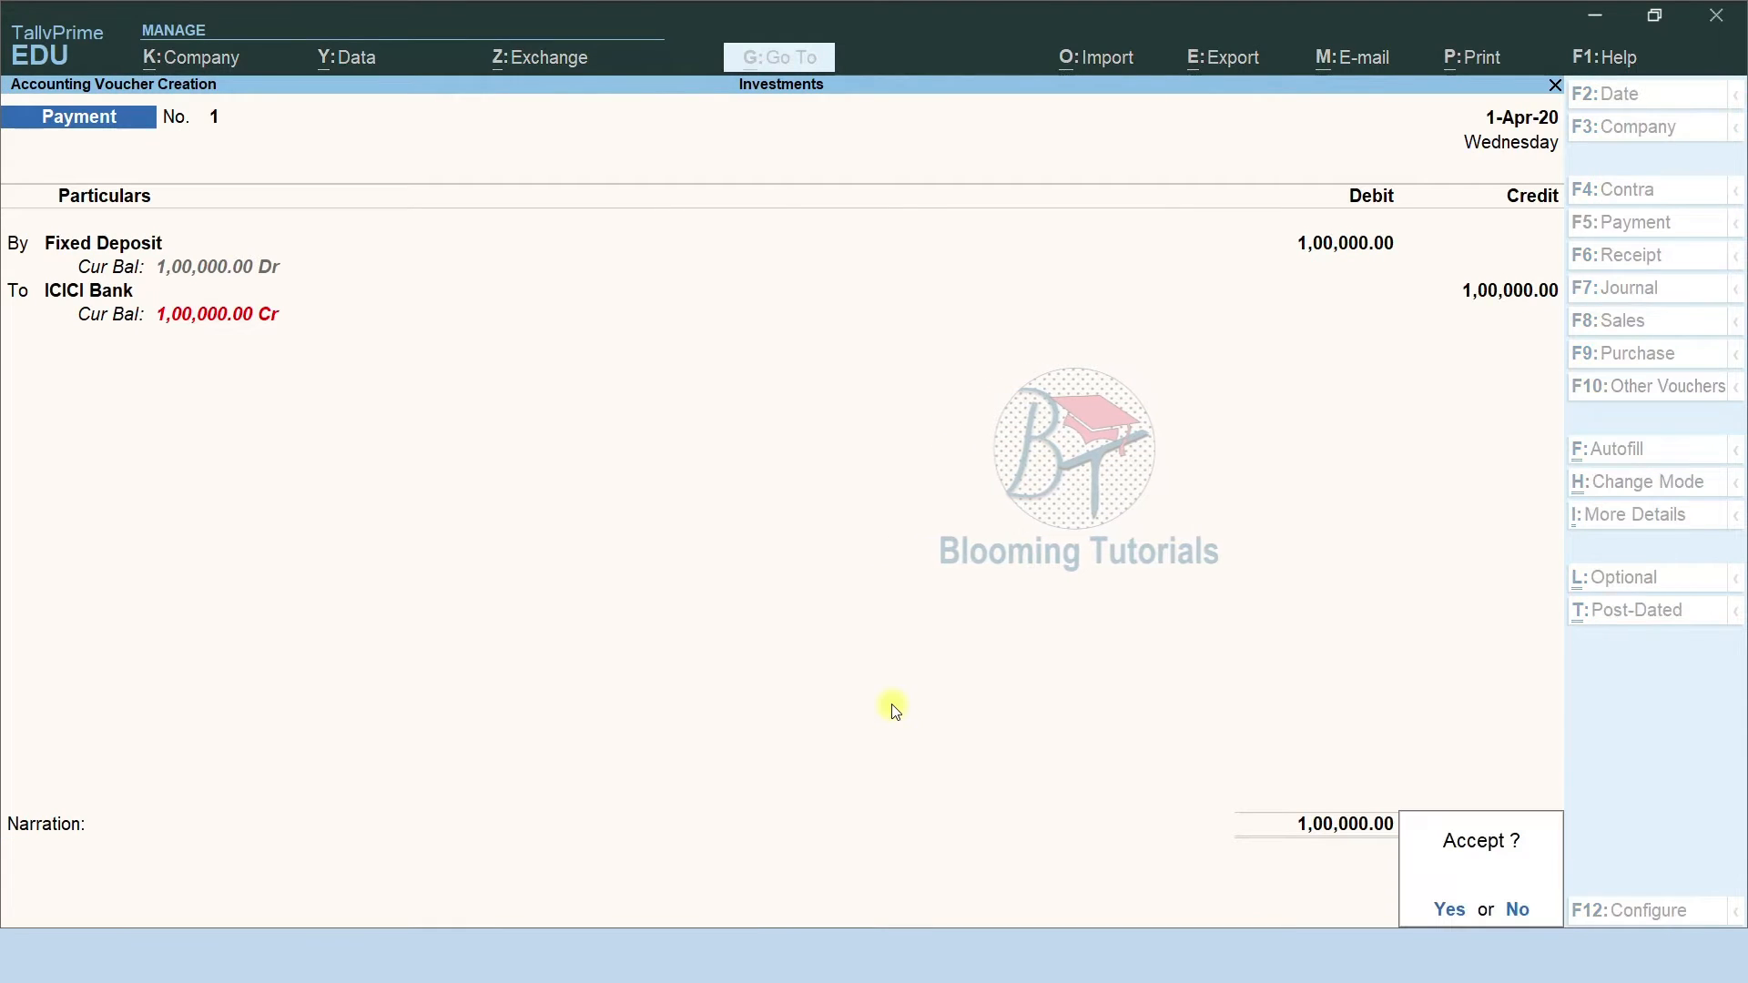
{"action": "key", "text": "Return"}
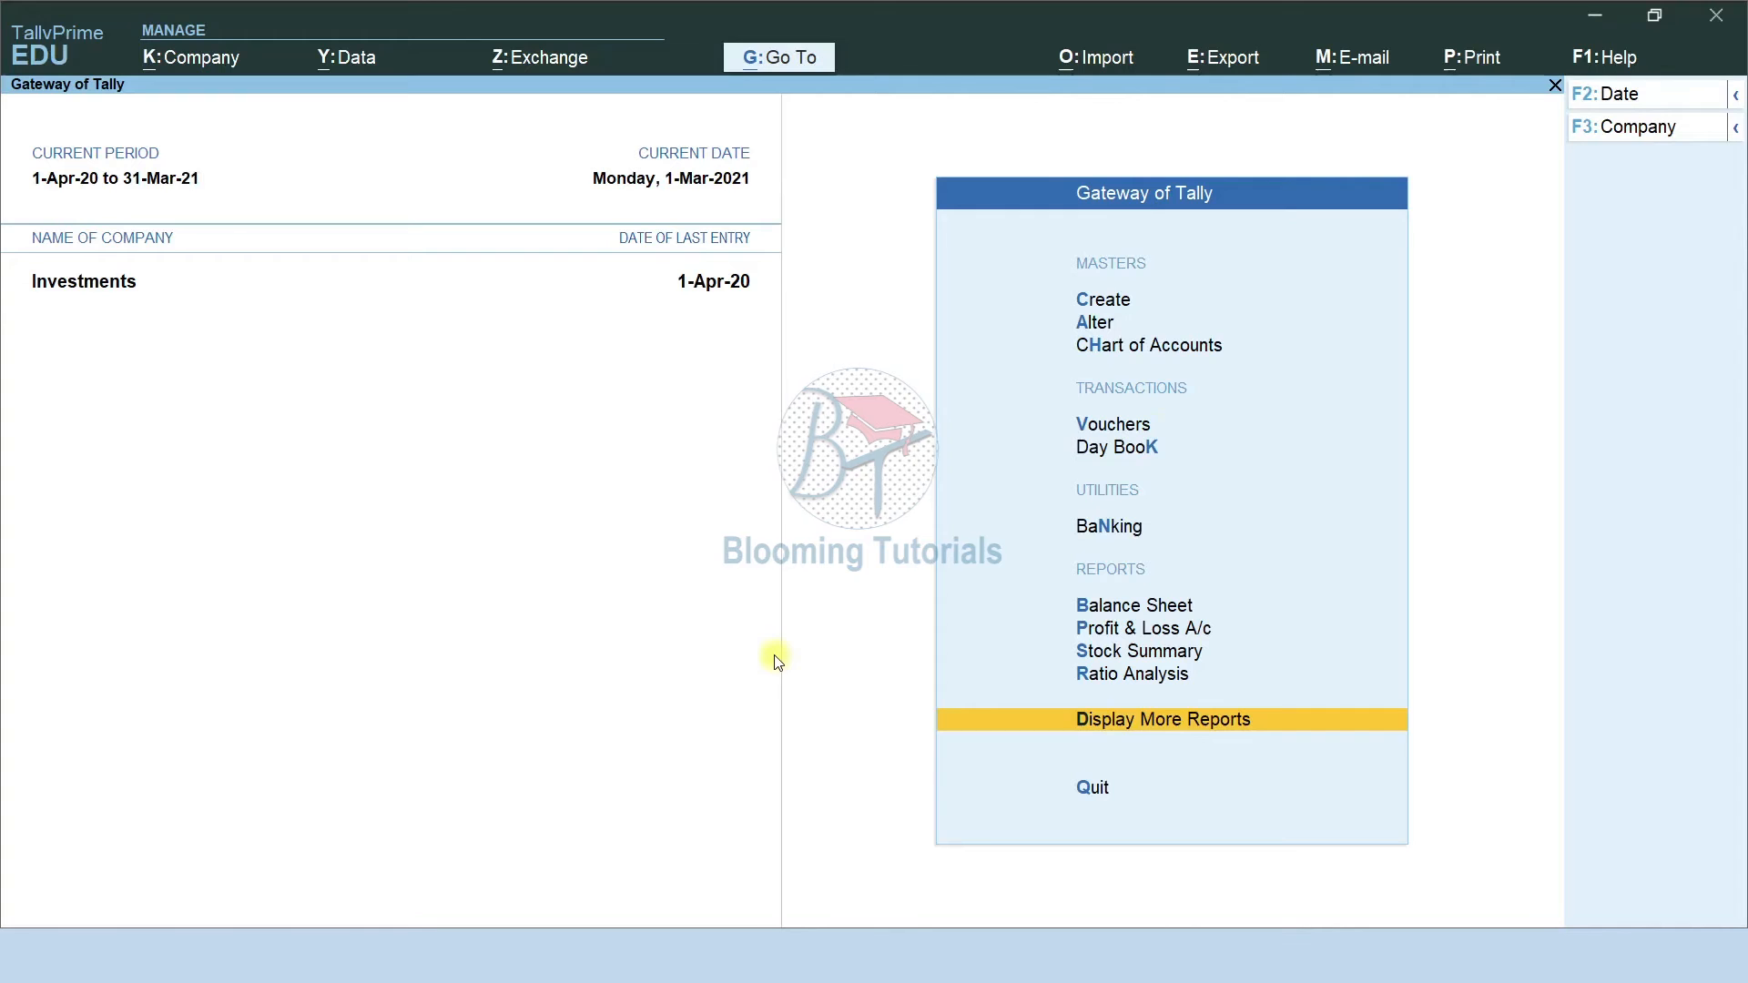
Open a Receipt voucher and change it to Single Entry mode
{"action": "key", "text": "F9"}
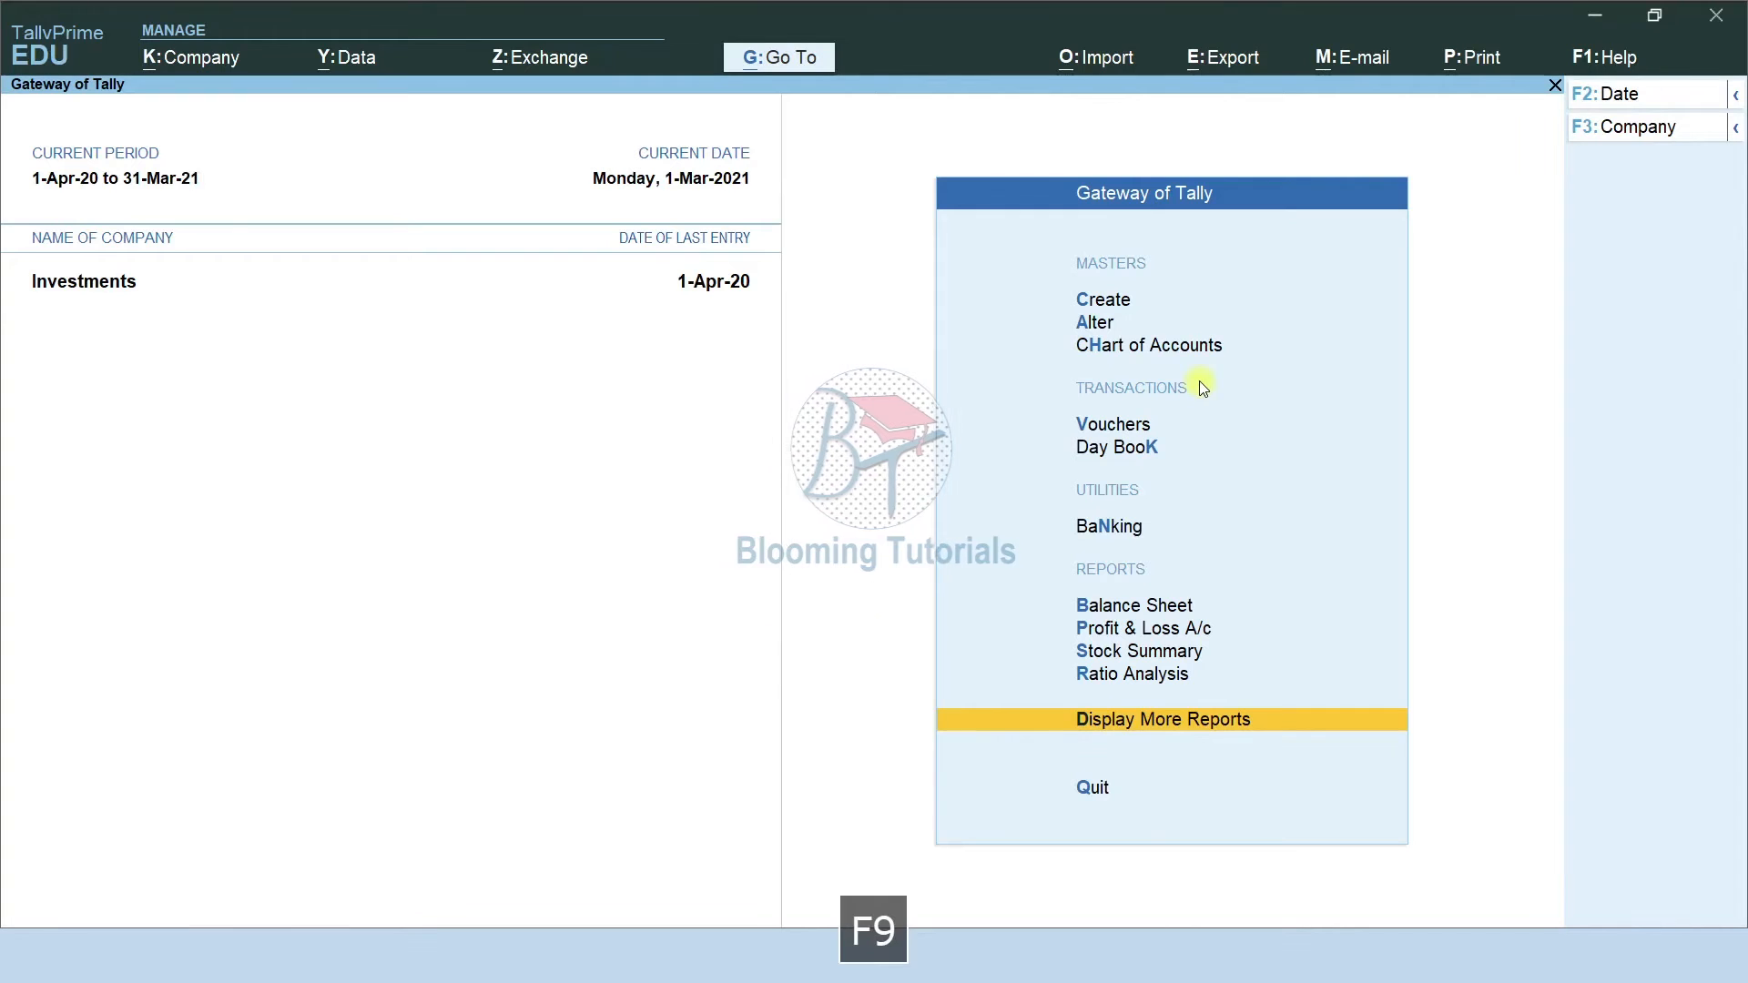
{"action": "left_click", "coordinate": [1106, 423]}
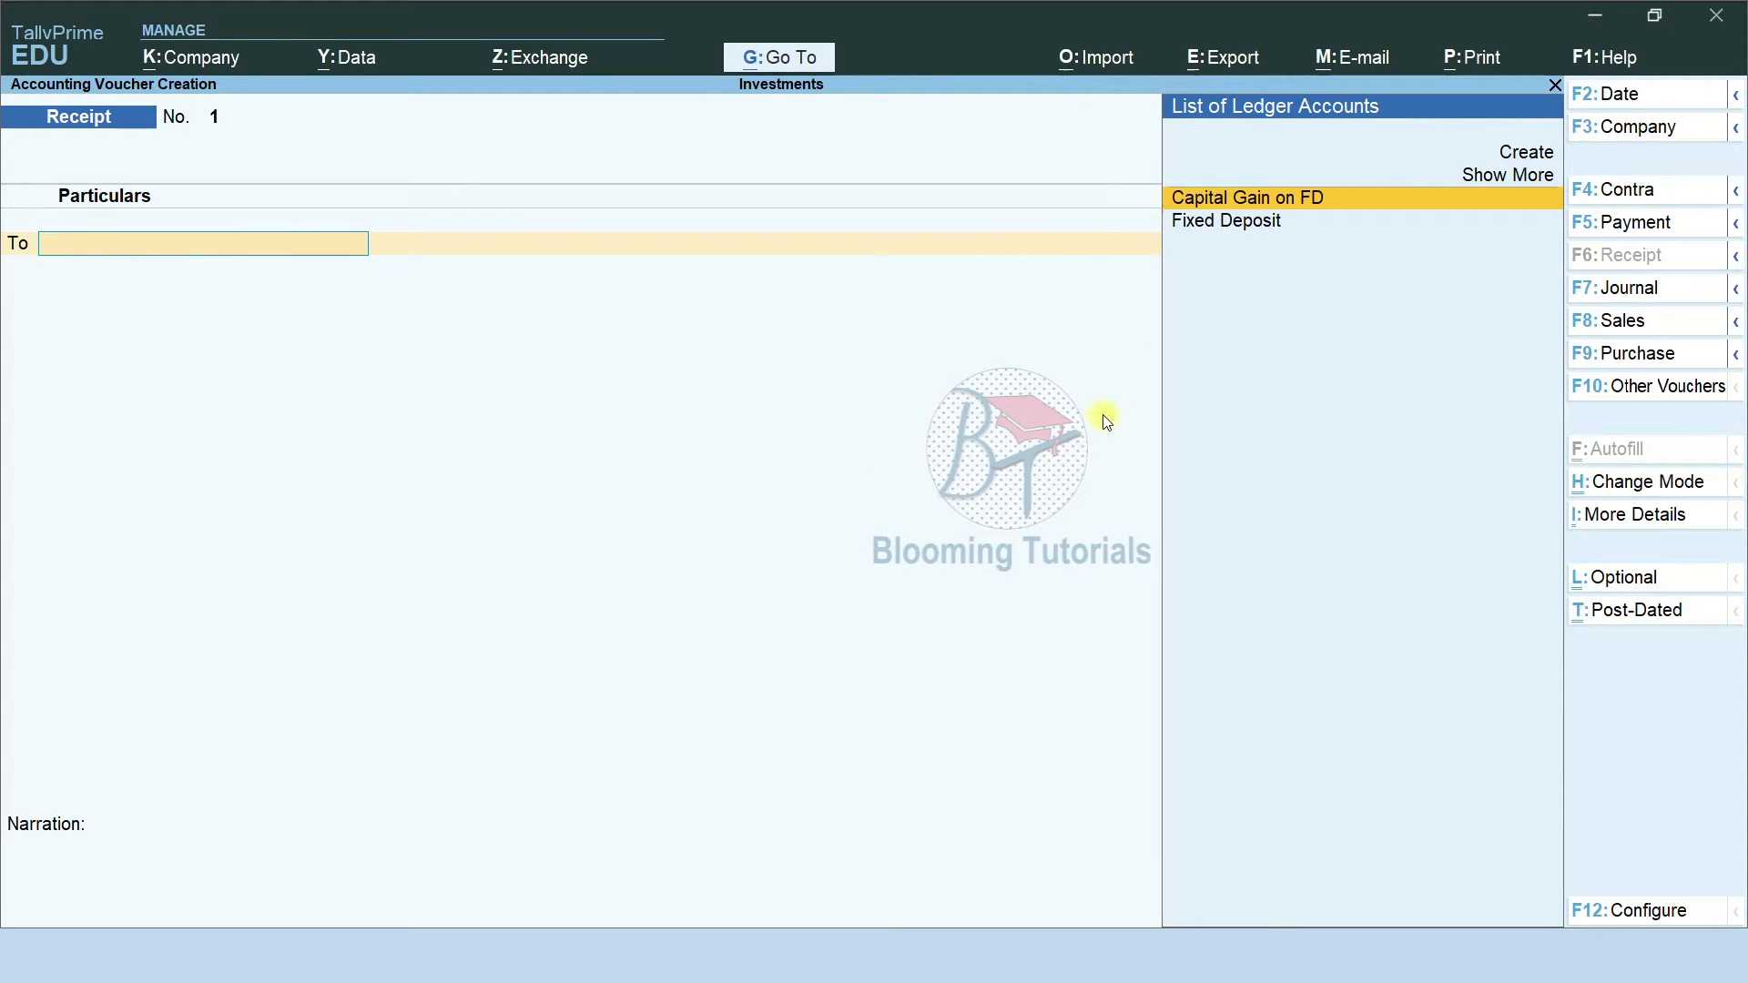
{"action": "key", "text": "F6"}
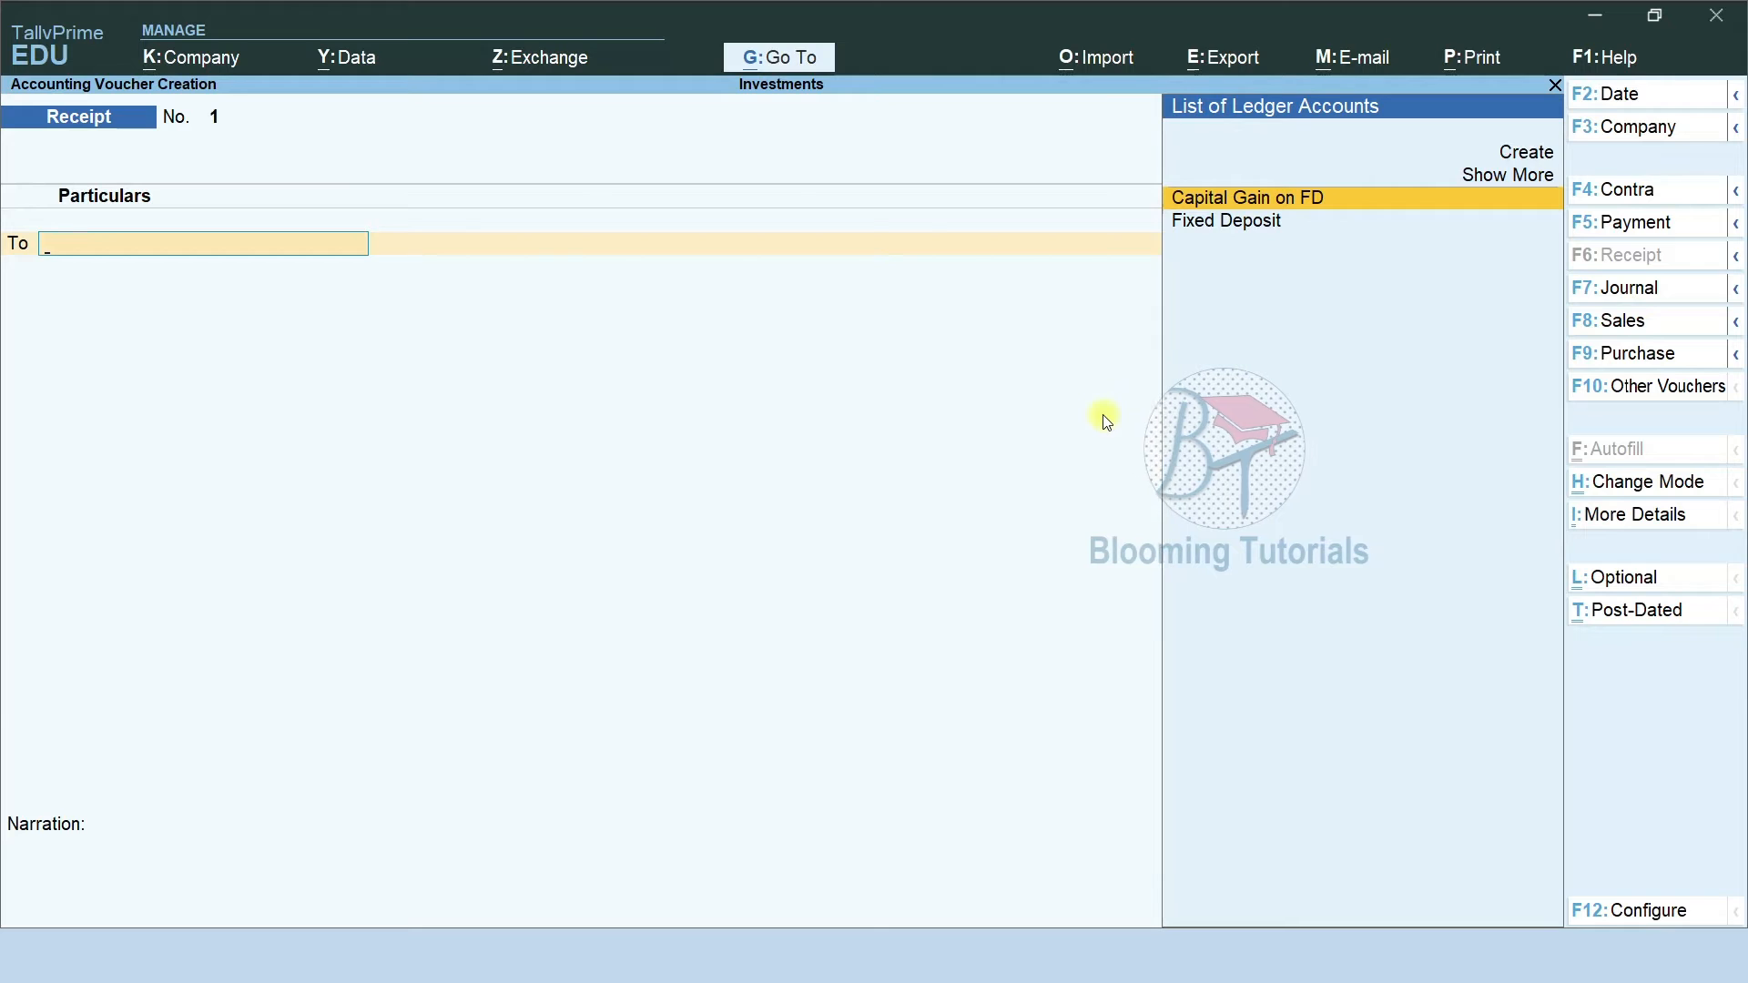
{"action": "left_click", "coordinate": [1664, 491]}
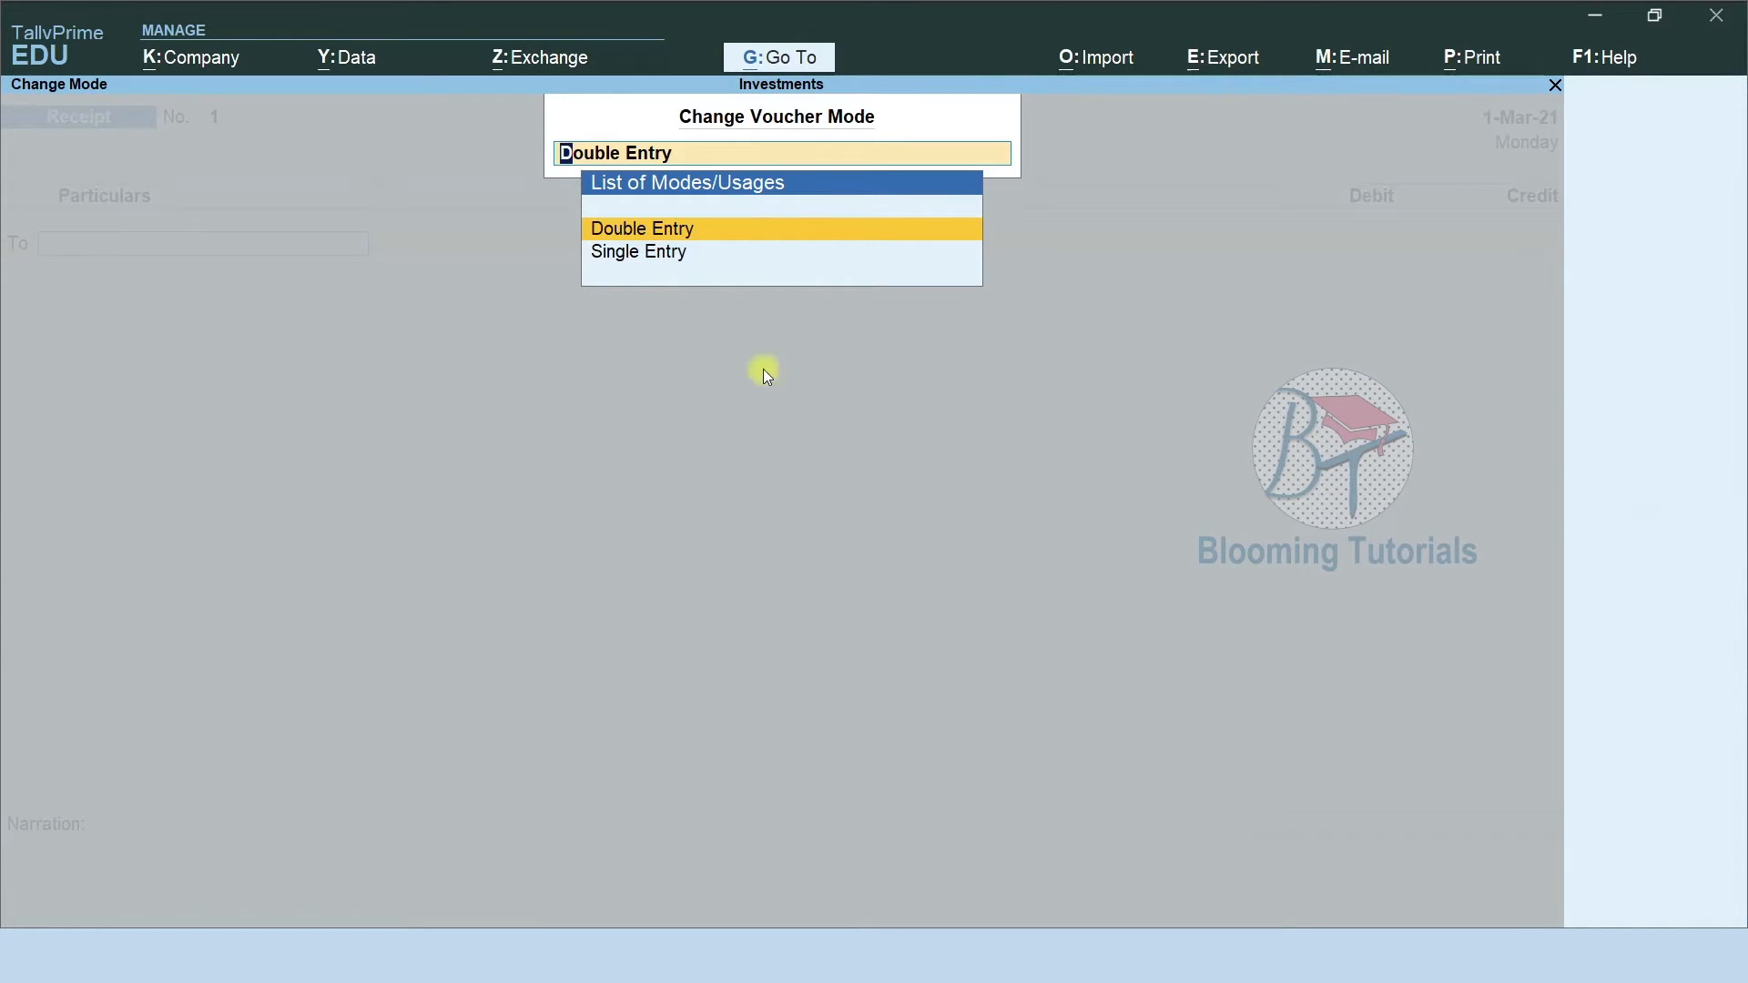
{"action": "left_click", "coordinate": [609, 254]}
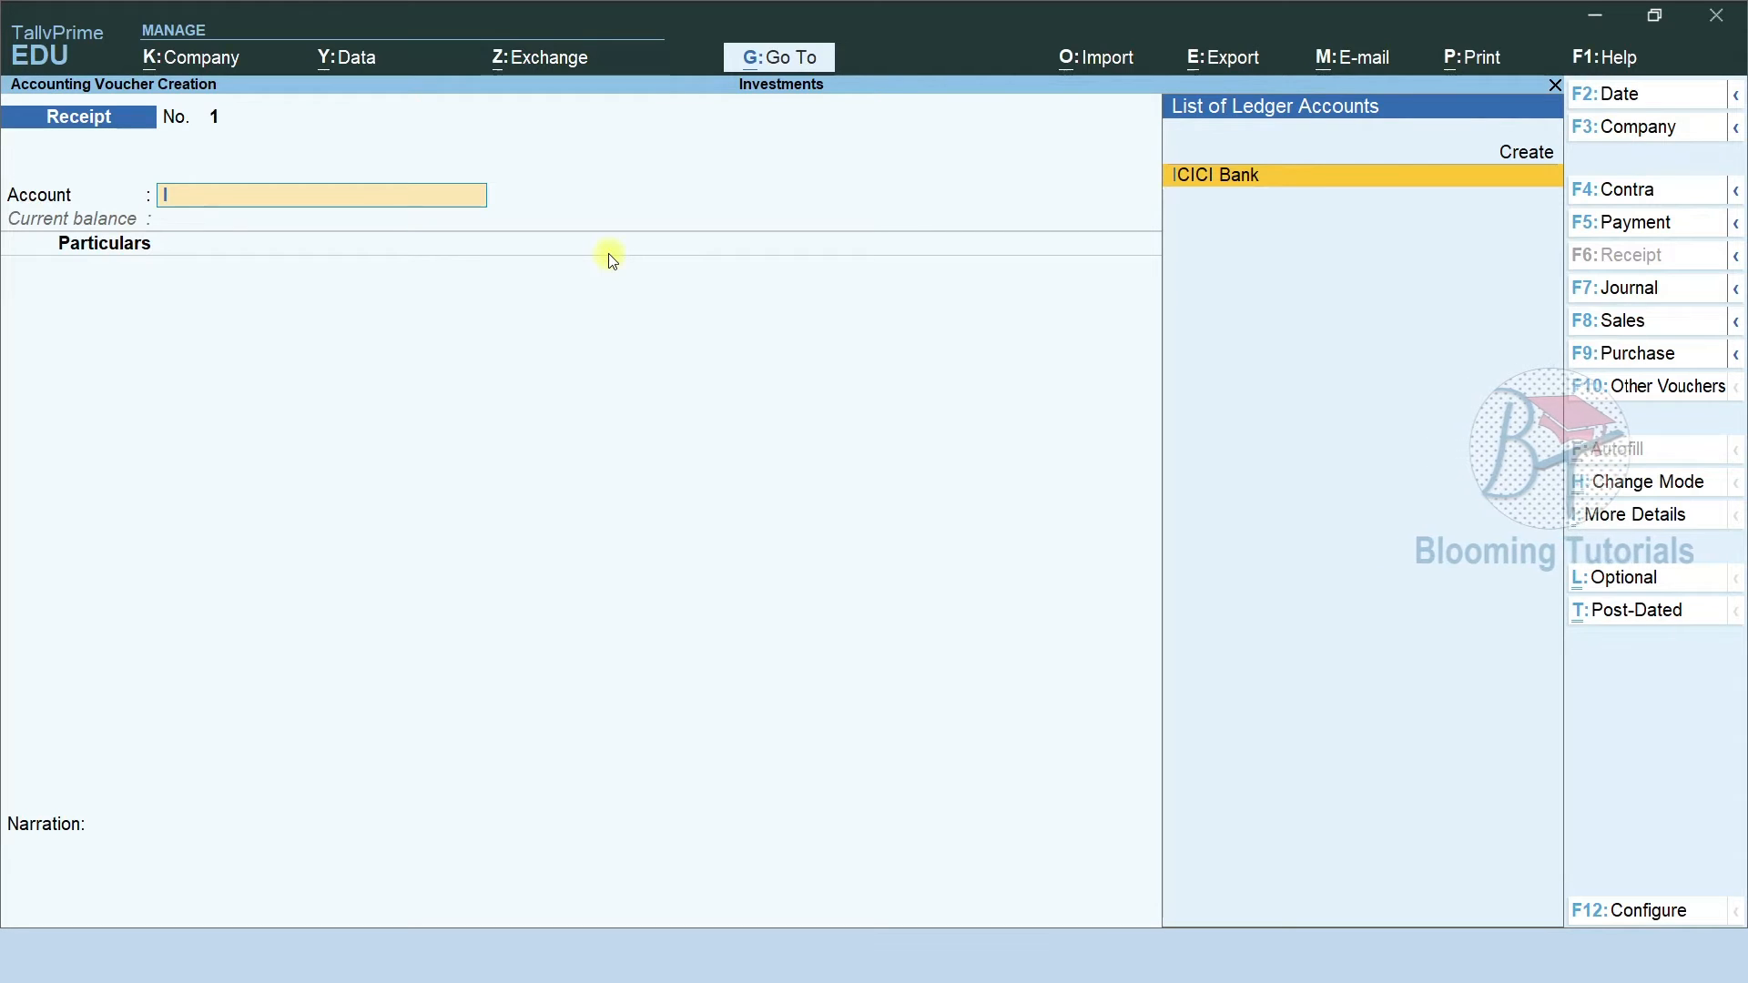
Set ICICI Bank as the receipt's account and enter Fixed Deposit with 1,00,000 in the particulars
{"action": "key", "text": "Return"}
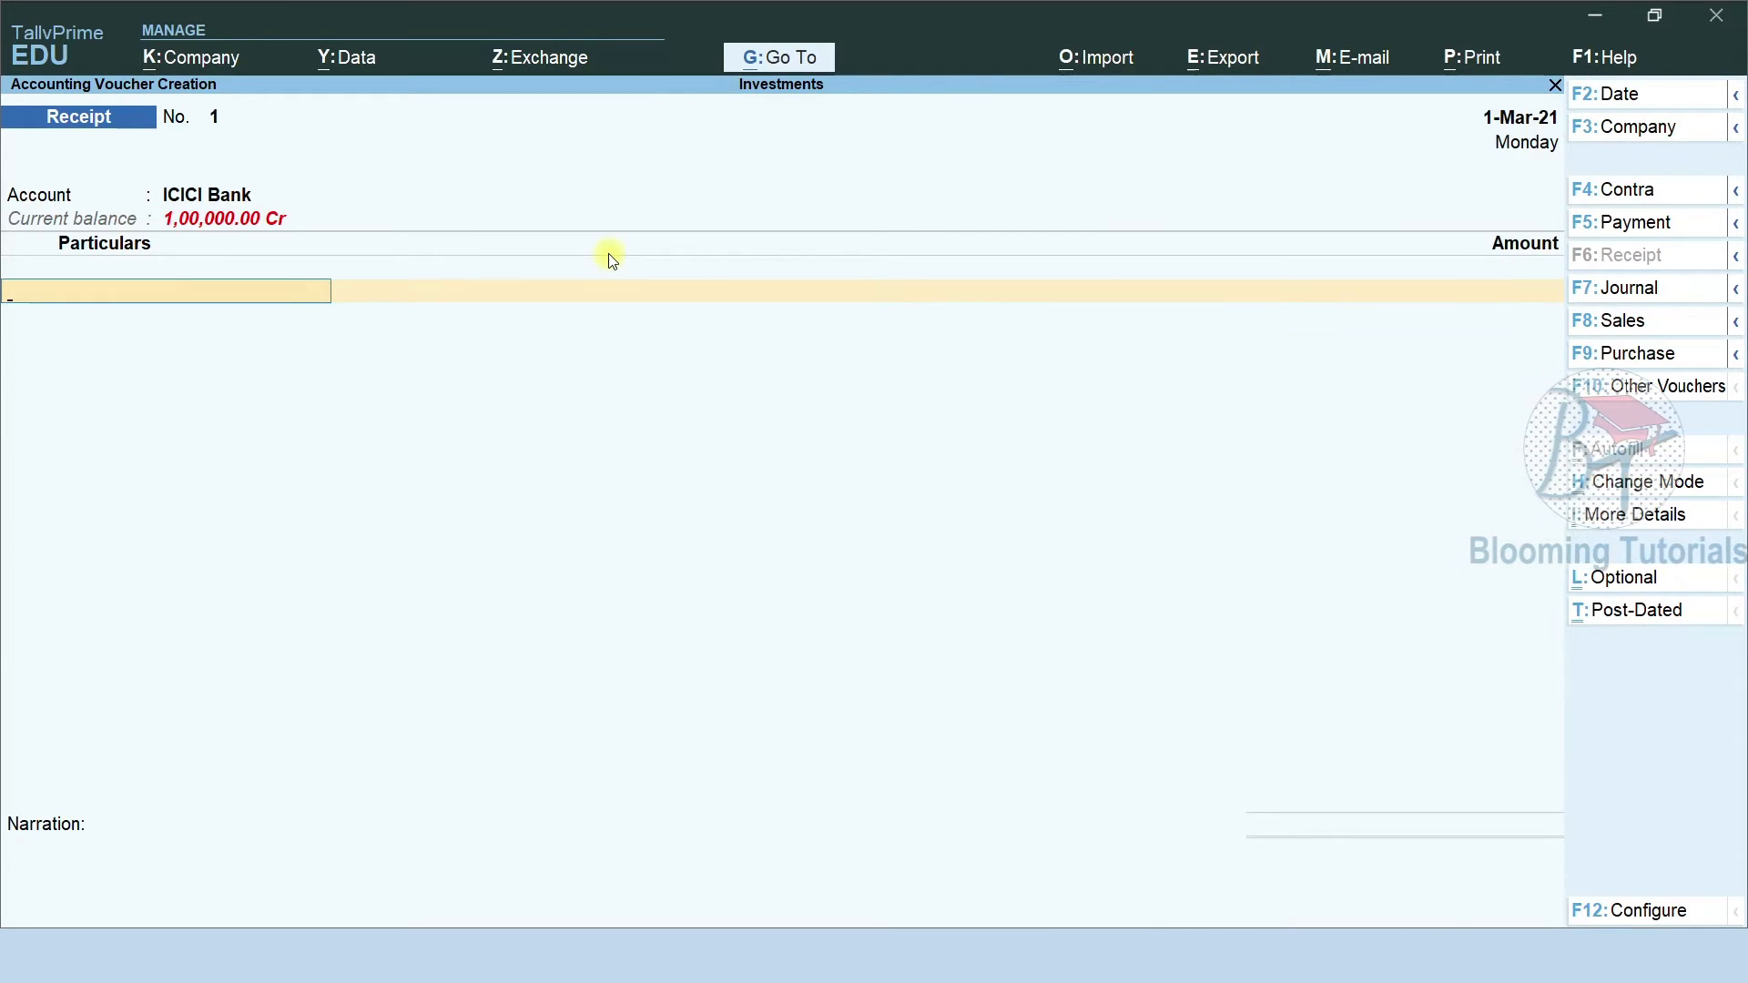
{"action": "key", "text": "space"}
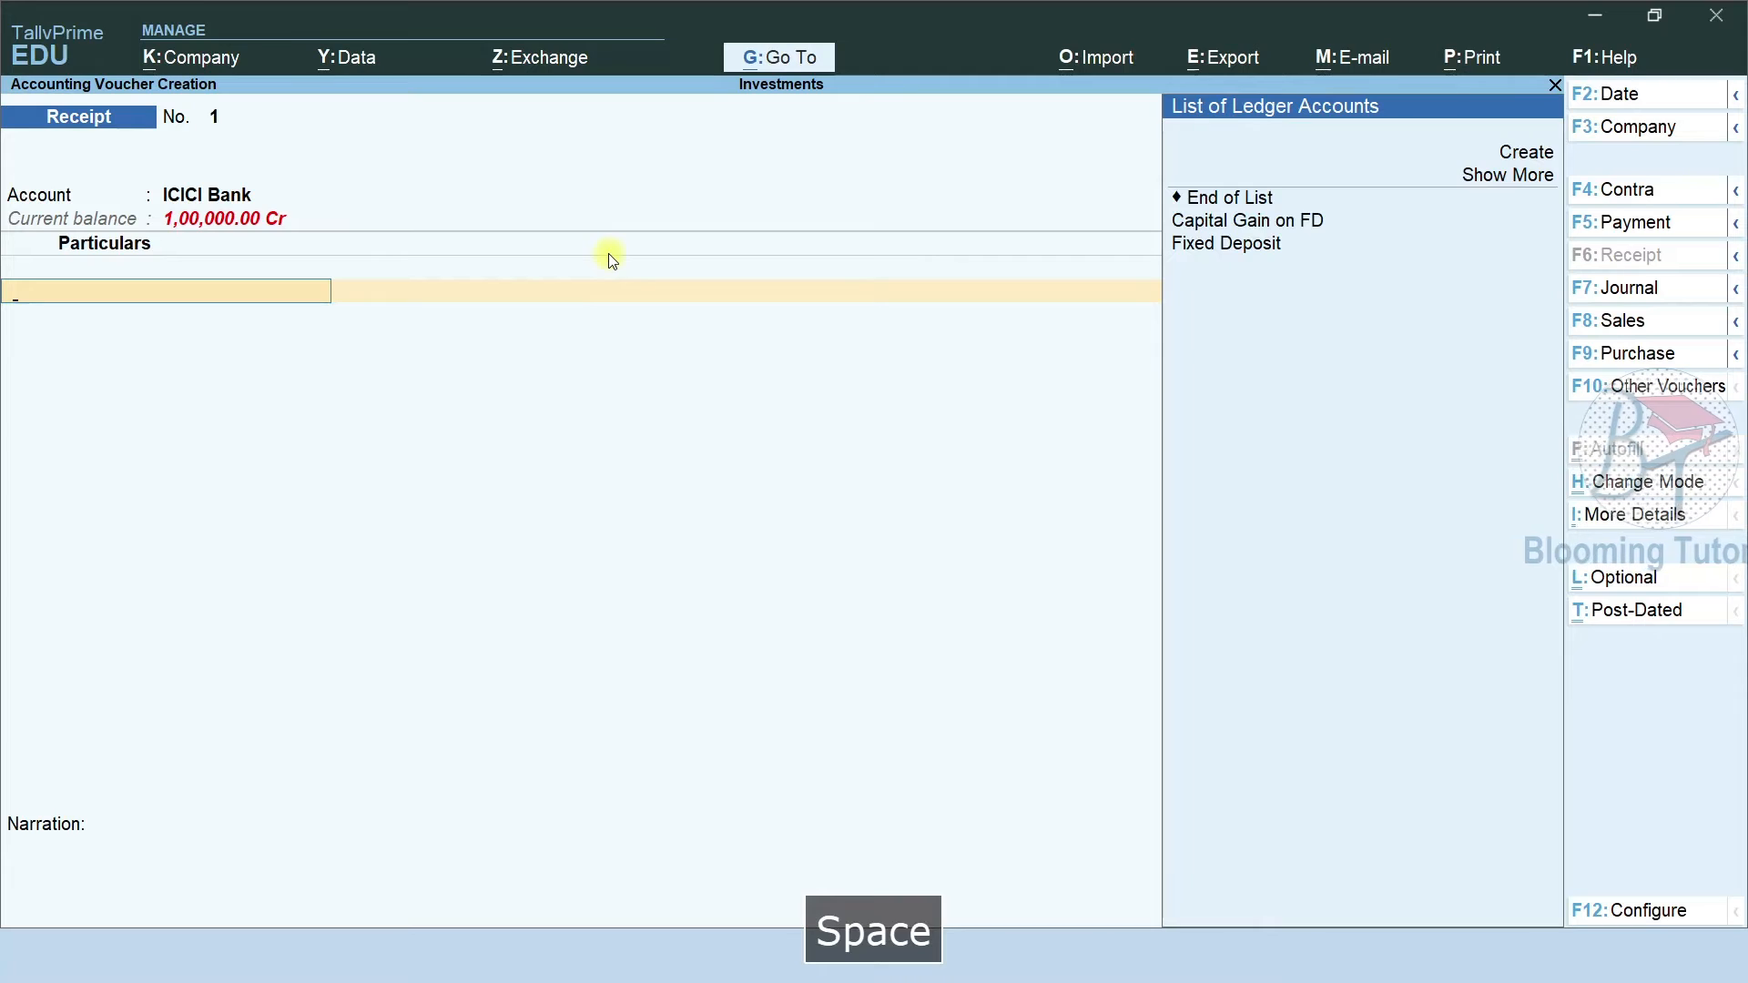
{"action": "type", "text": "f"}
{"action": "key", "text": "Return"}
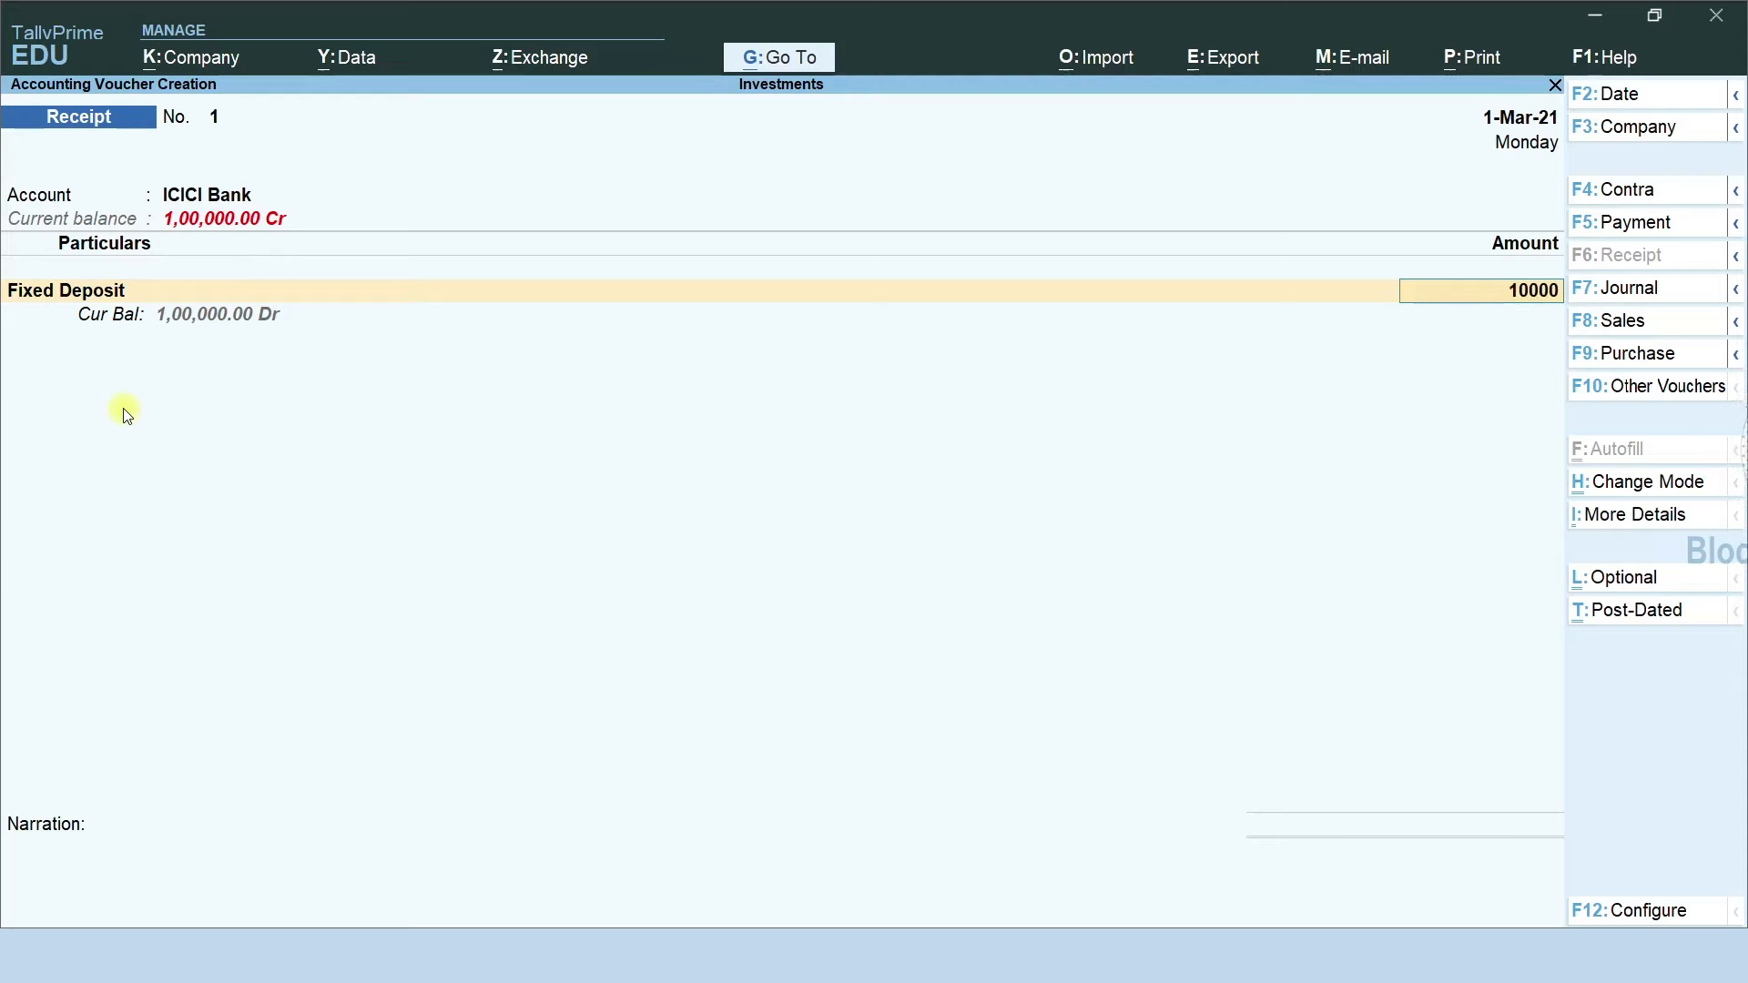
{"action": "key", "text": "Return"}
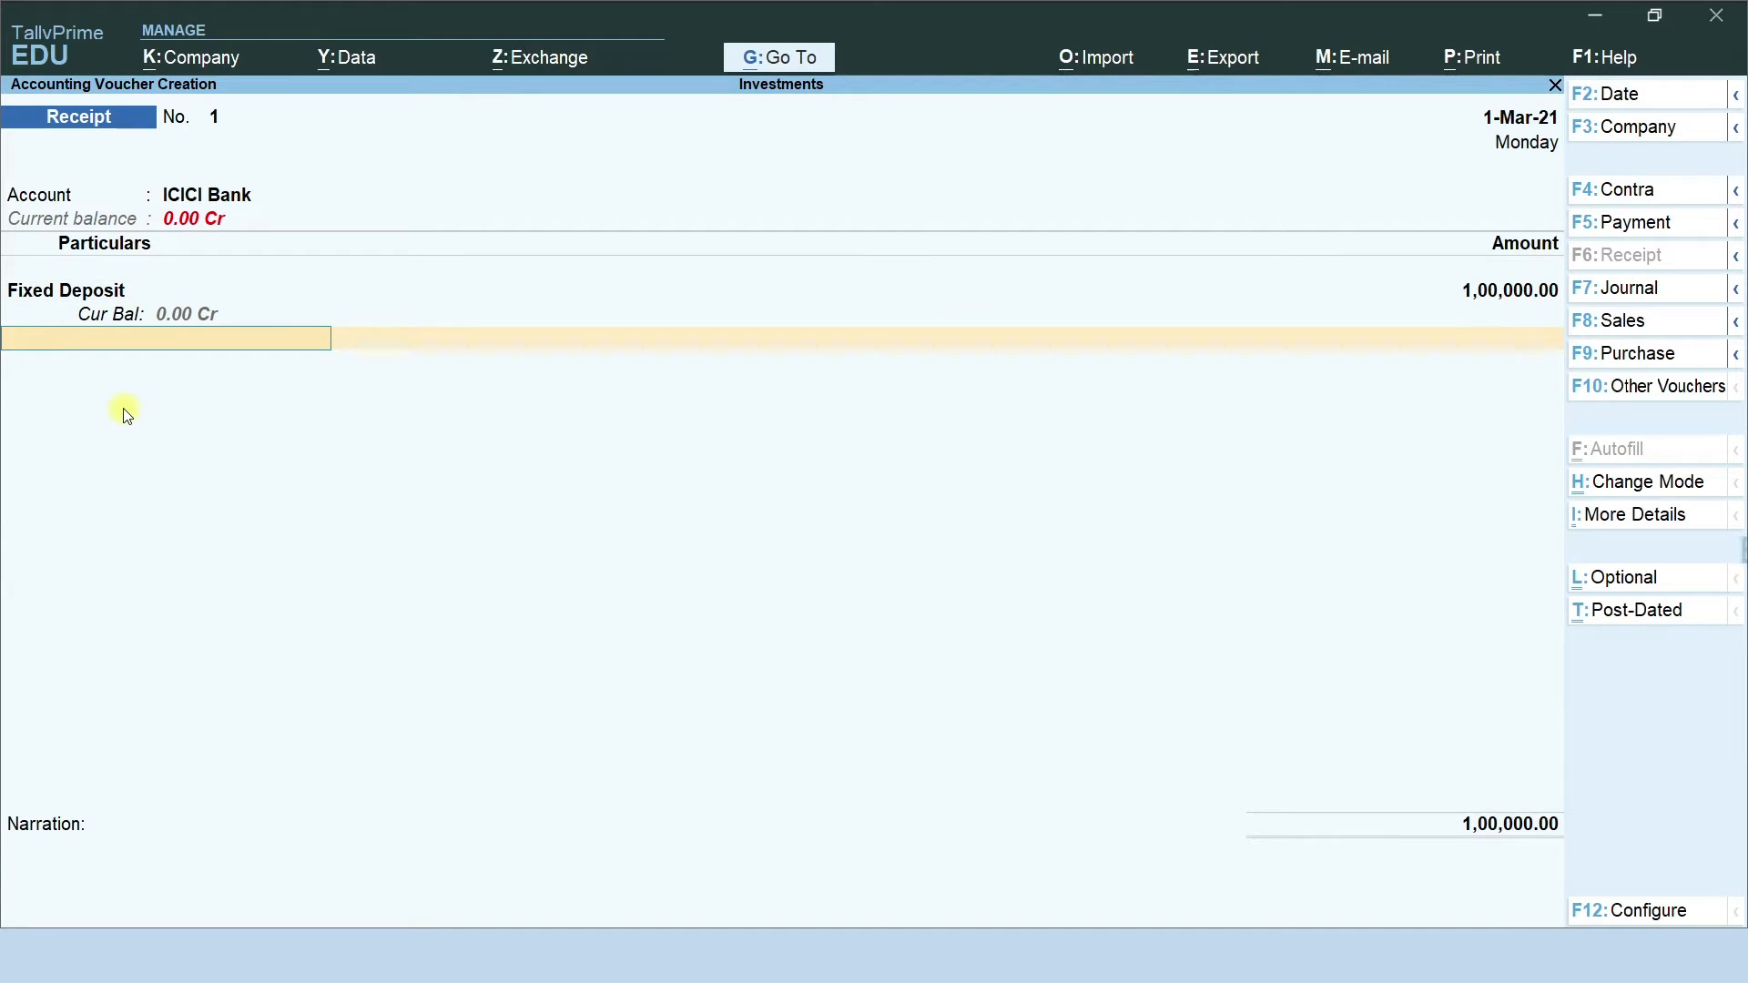
Add the Capital Gain on FD ledger as the second line of the receipt's particulars
{"action": "key", "text": "space"}
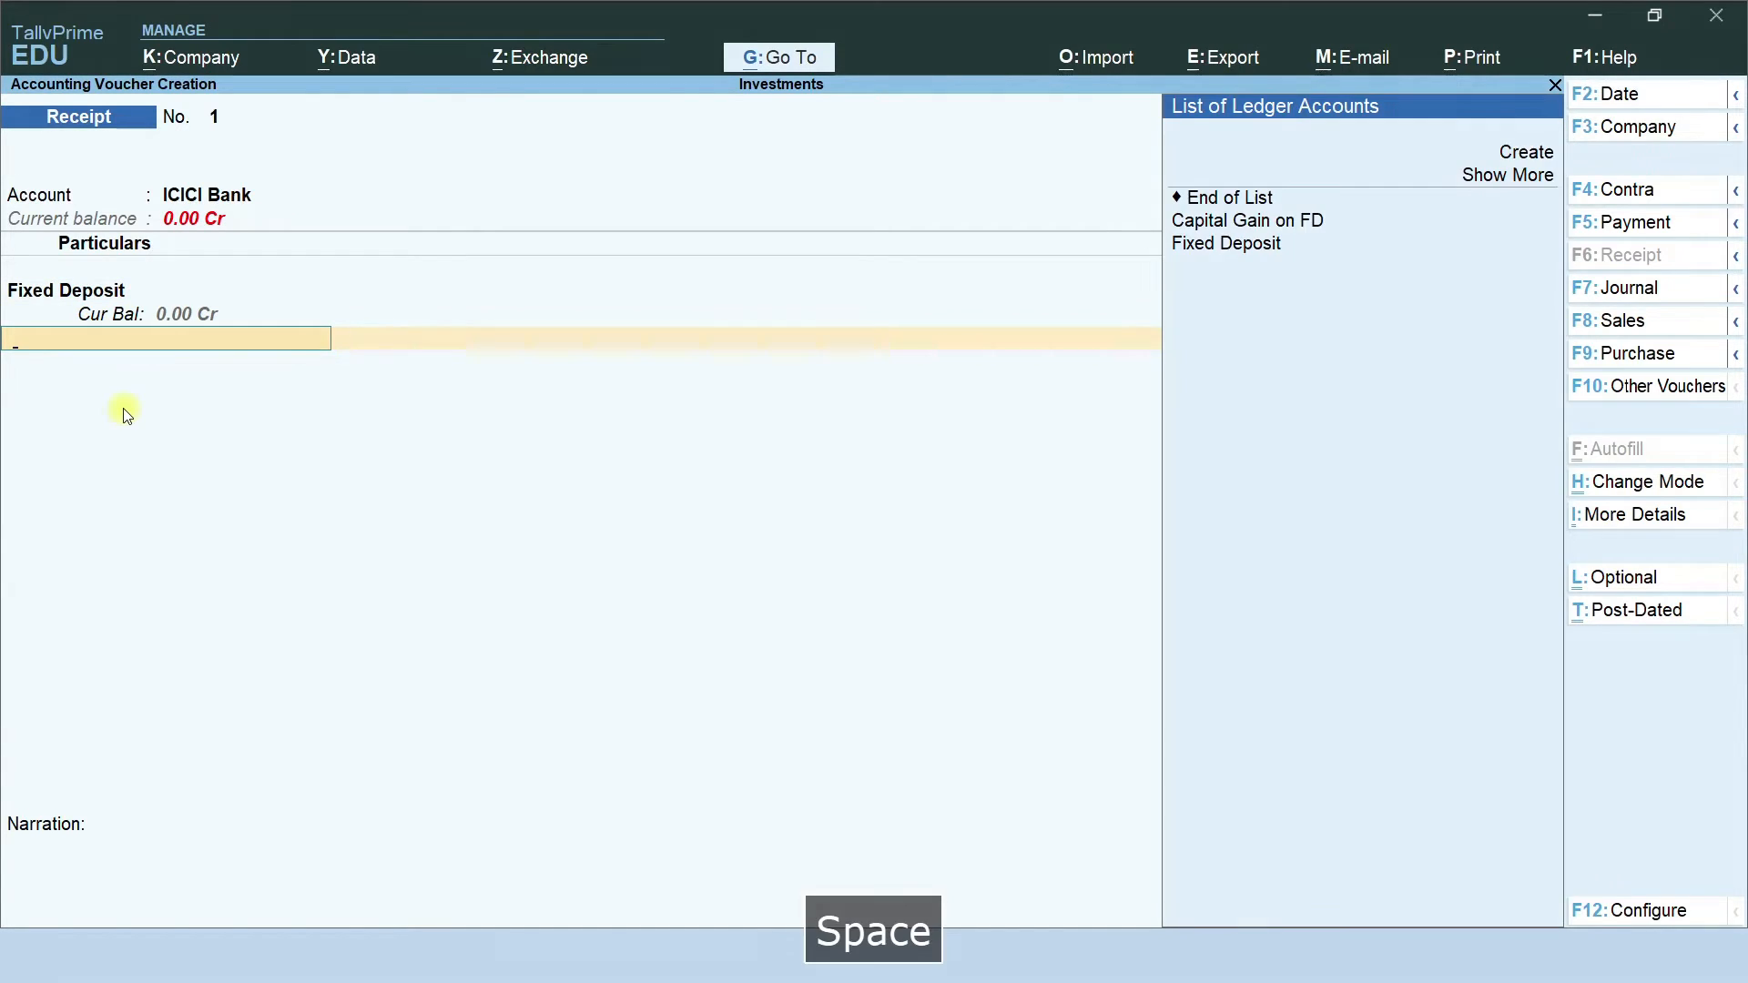
{"action": "key", "text": "Down"}
{"action": "key", "text": "Down"}
{"action": "key", "text": "Down"}
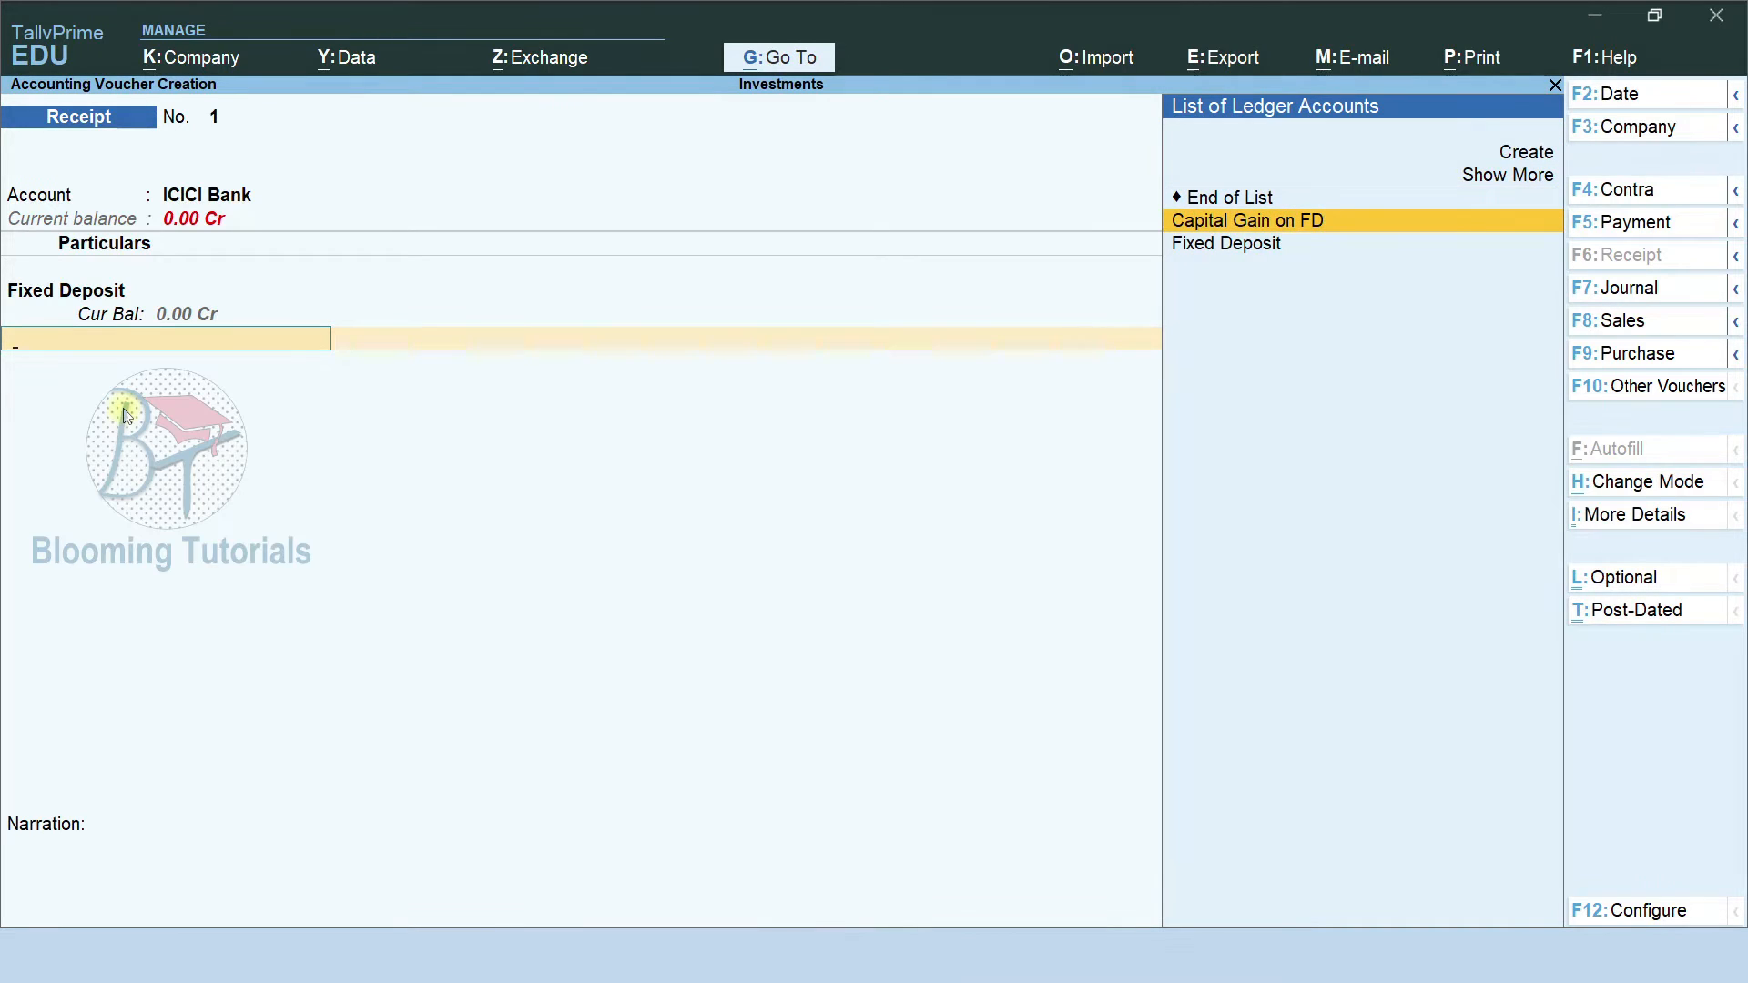
{"action": "key", "text": "Return"}
Check the group and settings of the Capital Gain on FD ledger from the receipt, and leave the voucher unsaved
{"action": "key", "text": "BackSpace"}
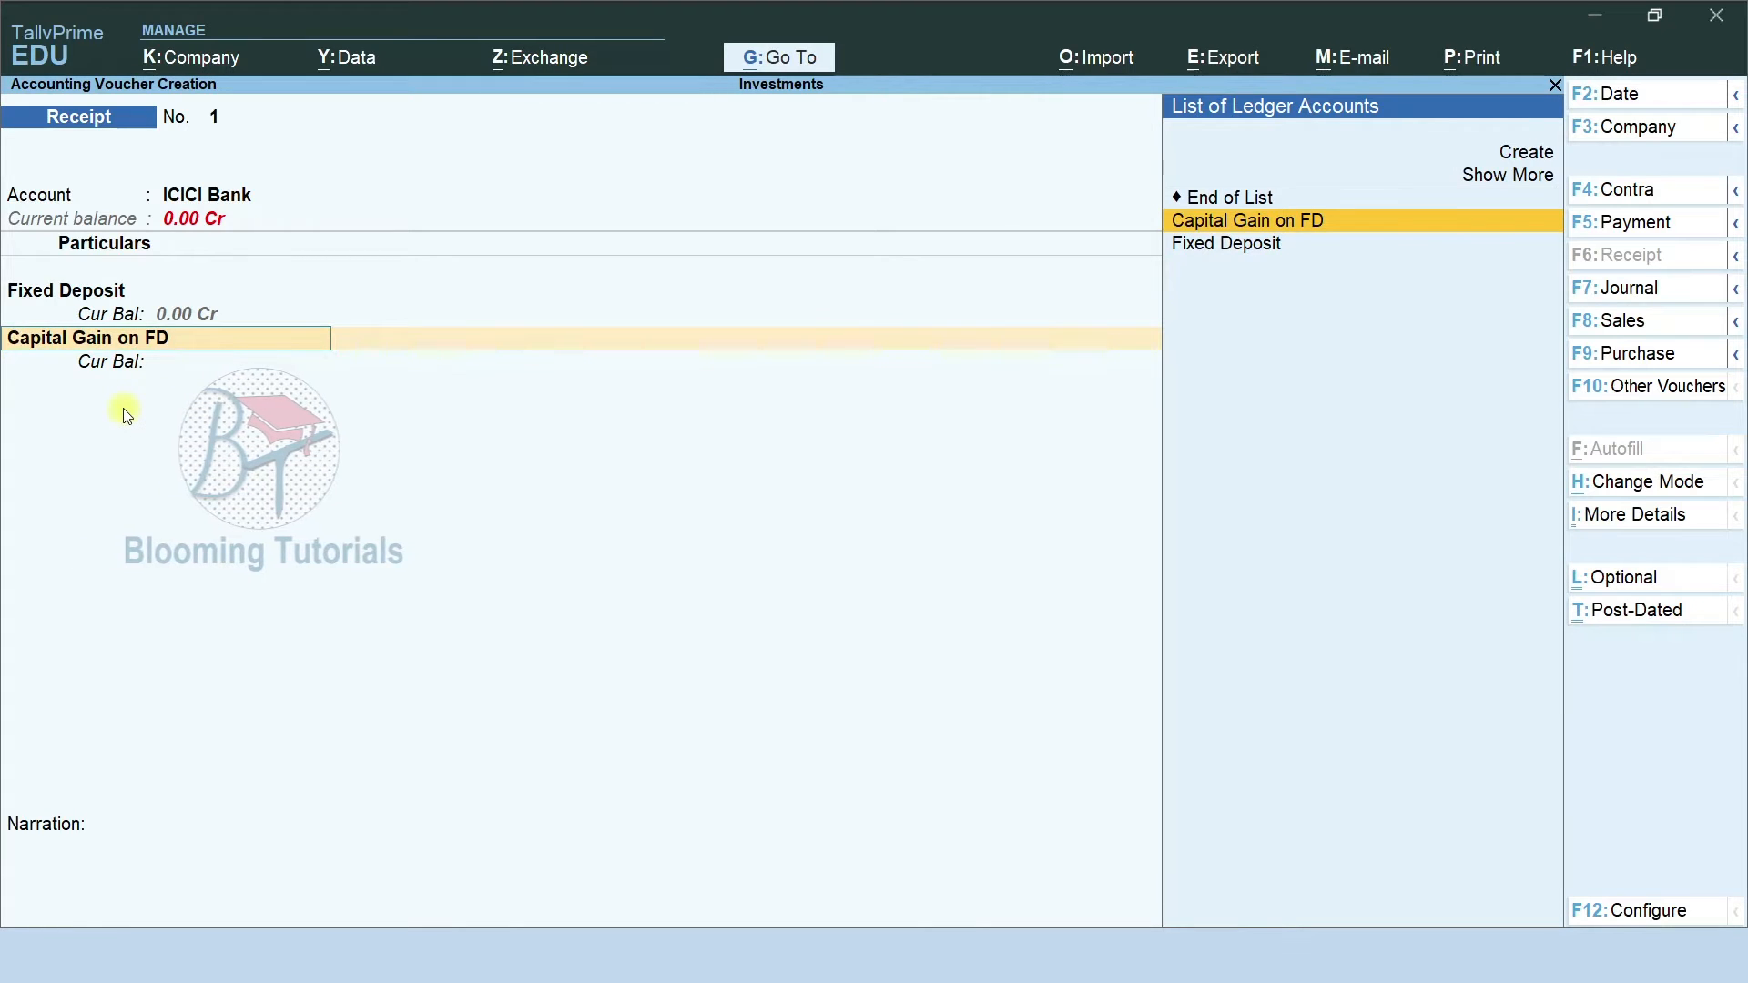
{"action": "key", "text": "ctrl"}
{"action": "key", "text": "ctrl+Return"}
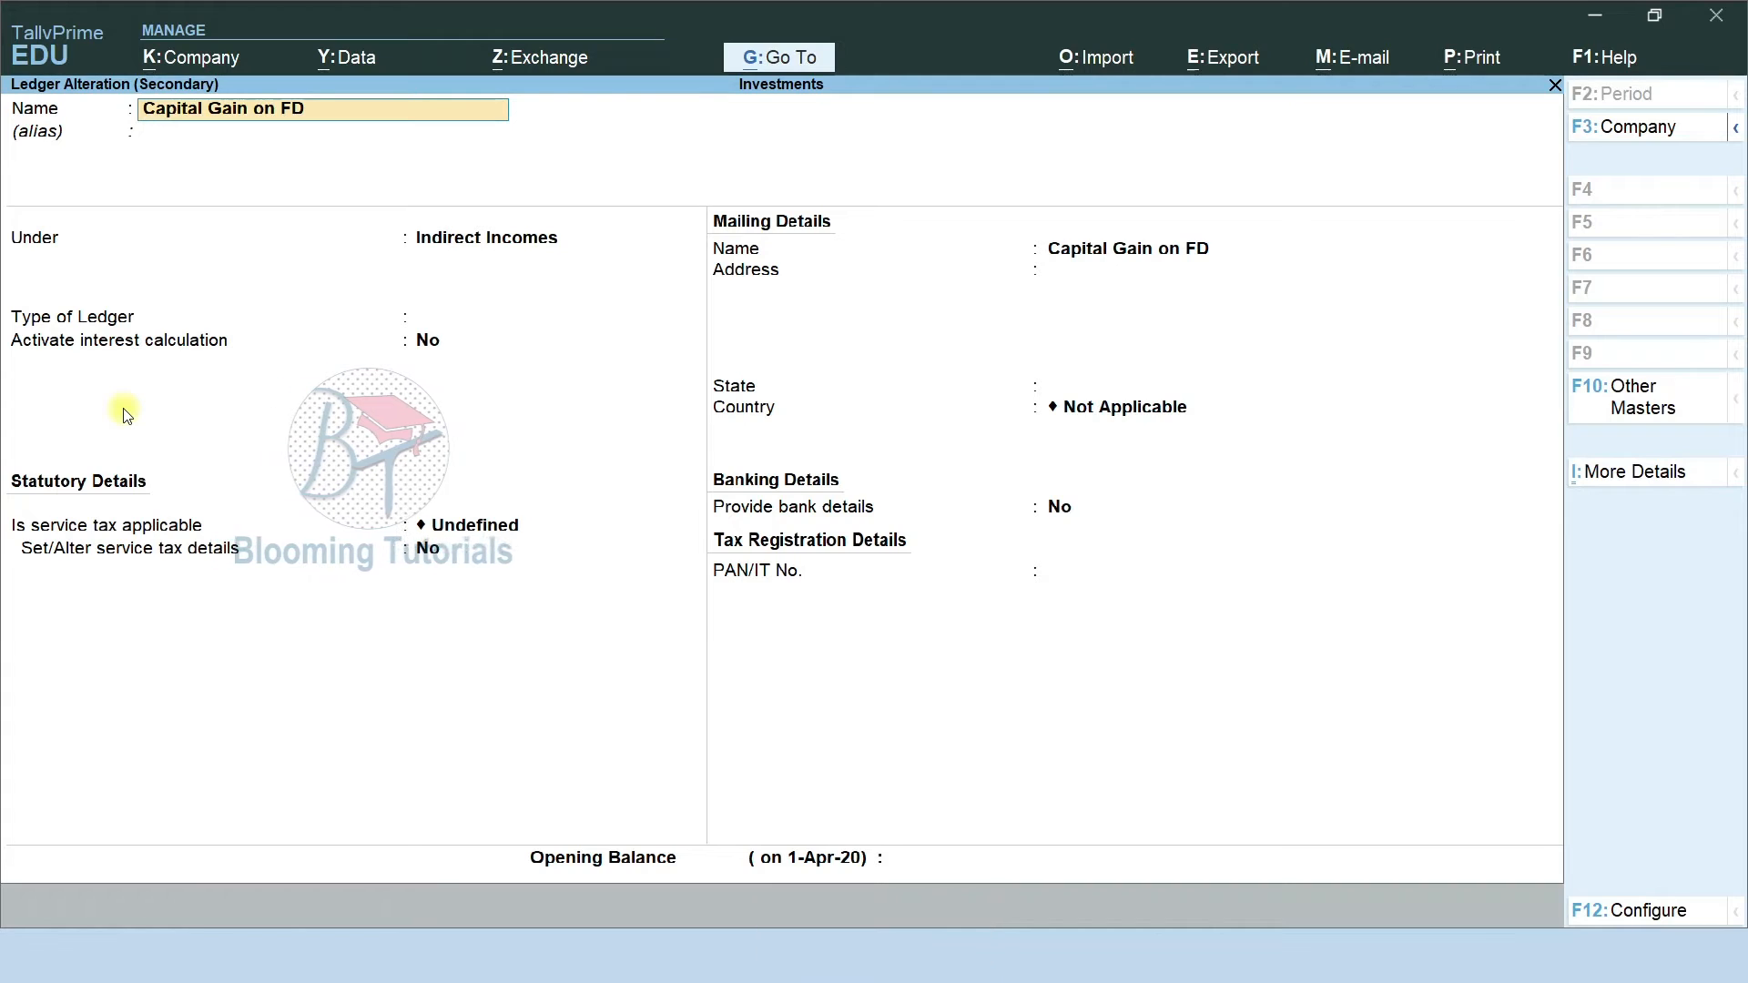
{"action": "key", "text": "Return"}
{"action": "key", "text": "Return"}
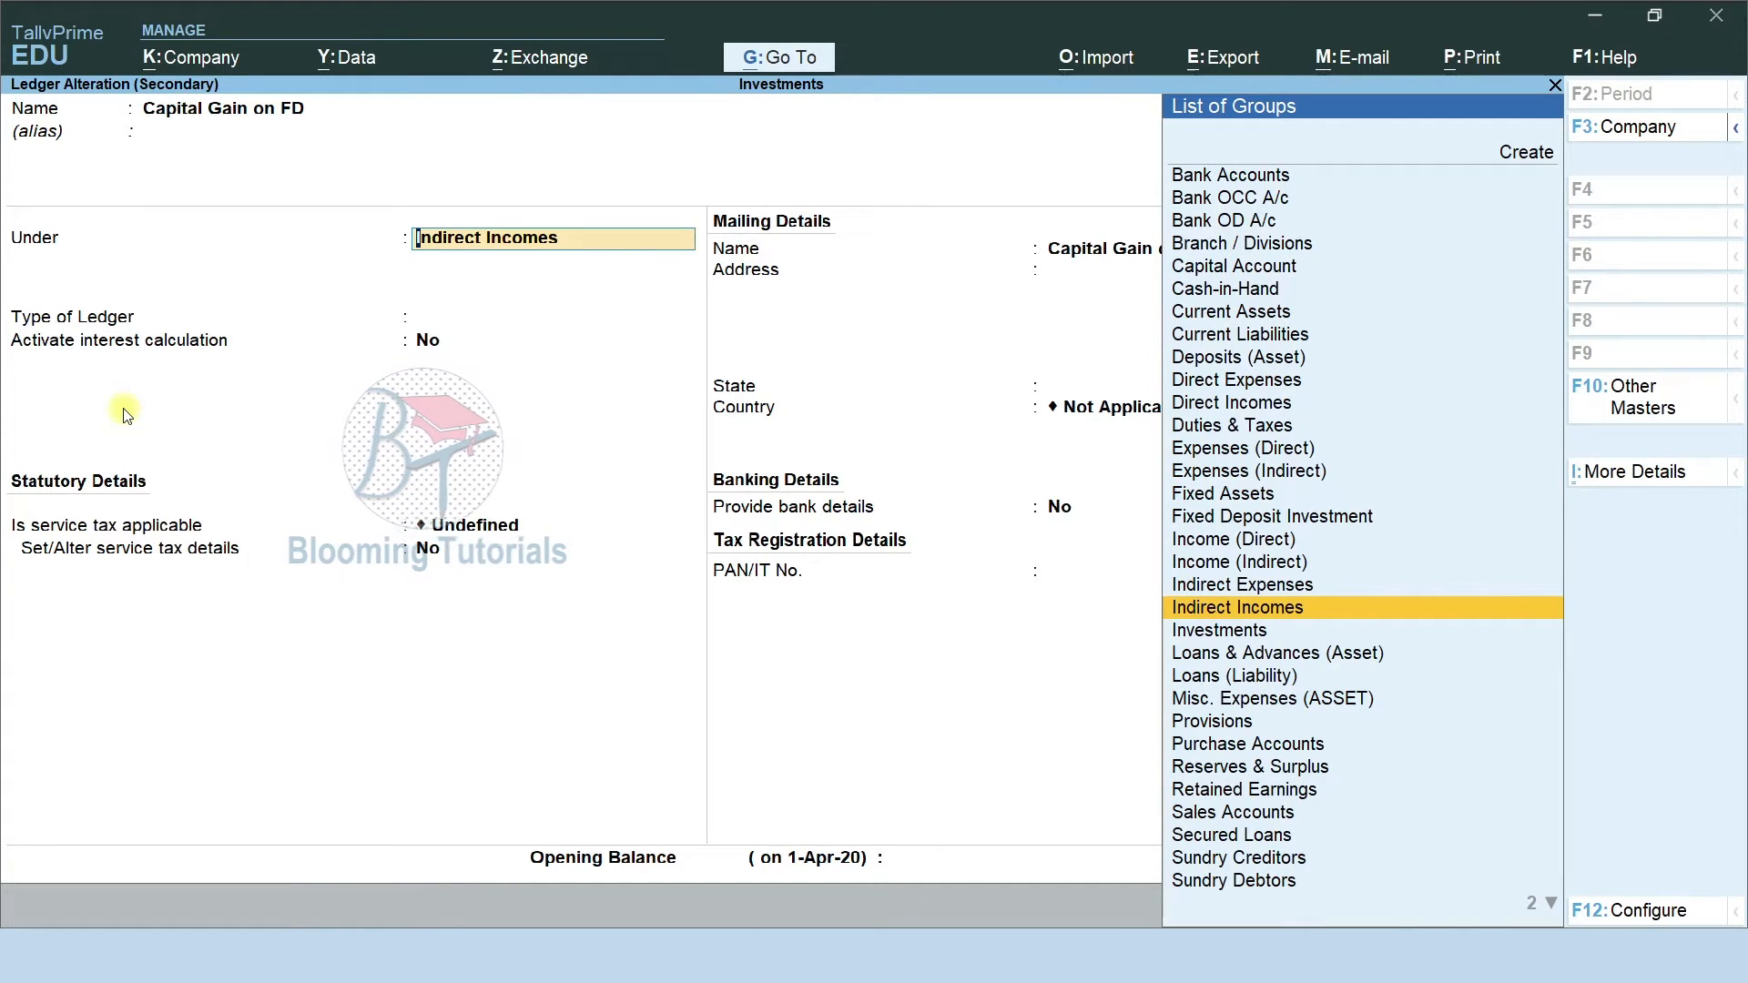
{"action": "key", "text": "Return"}
{"action": "key", "text": "Return"}
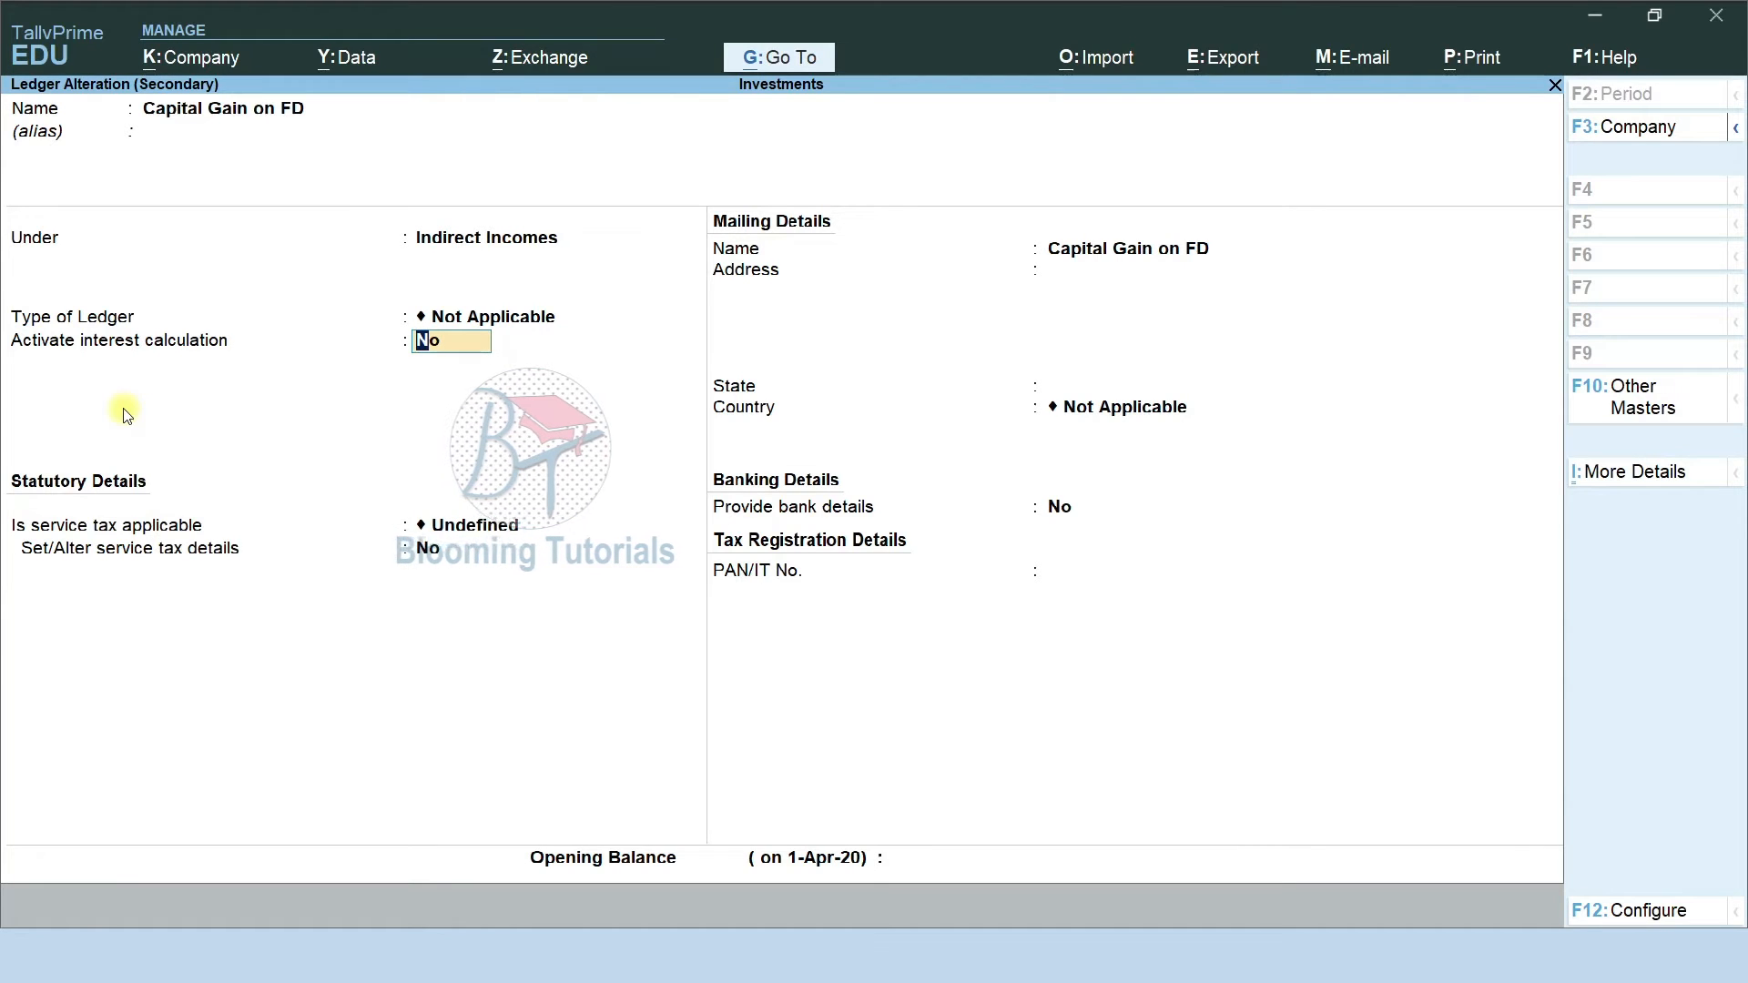
{"action": "key", "text": "ctrl+a"}
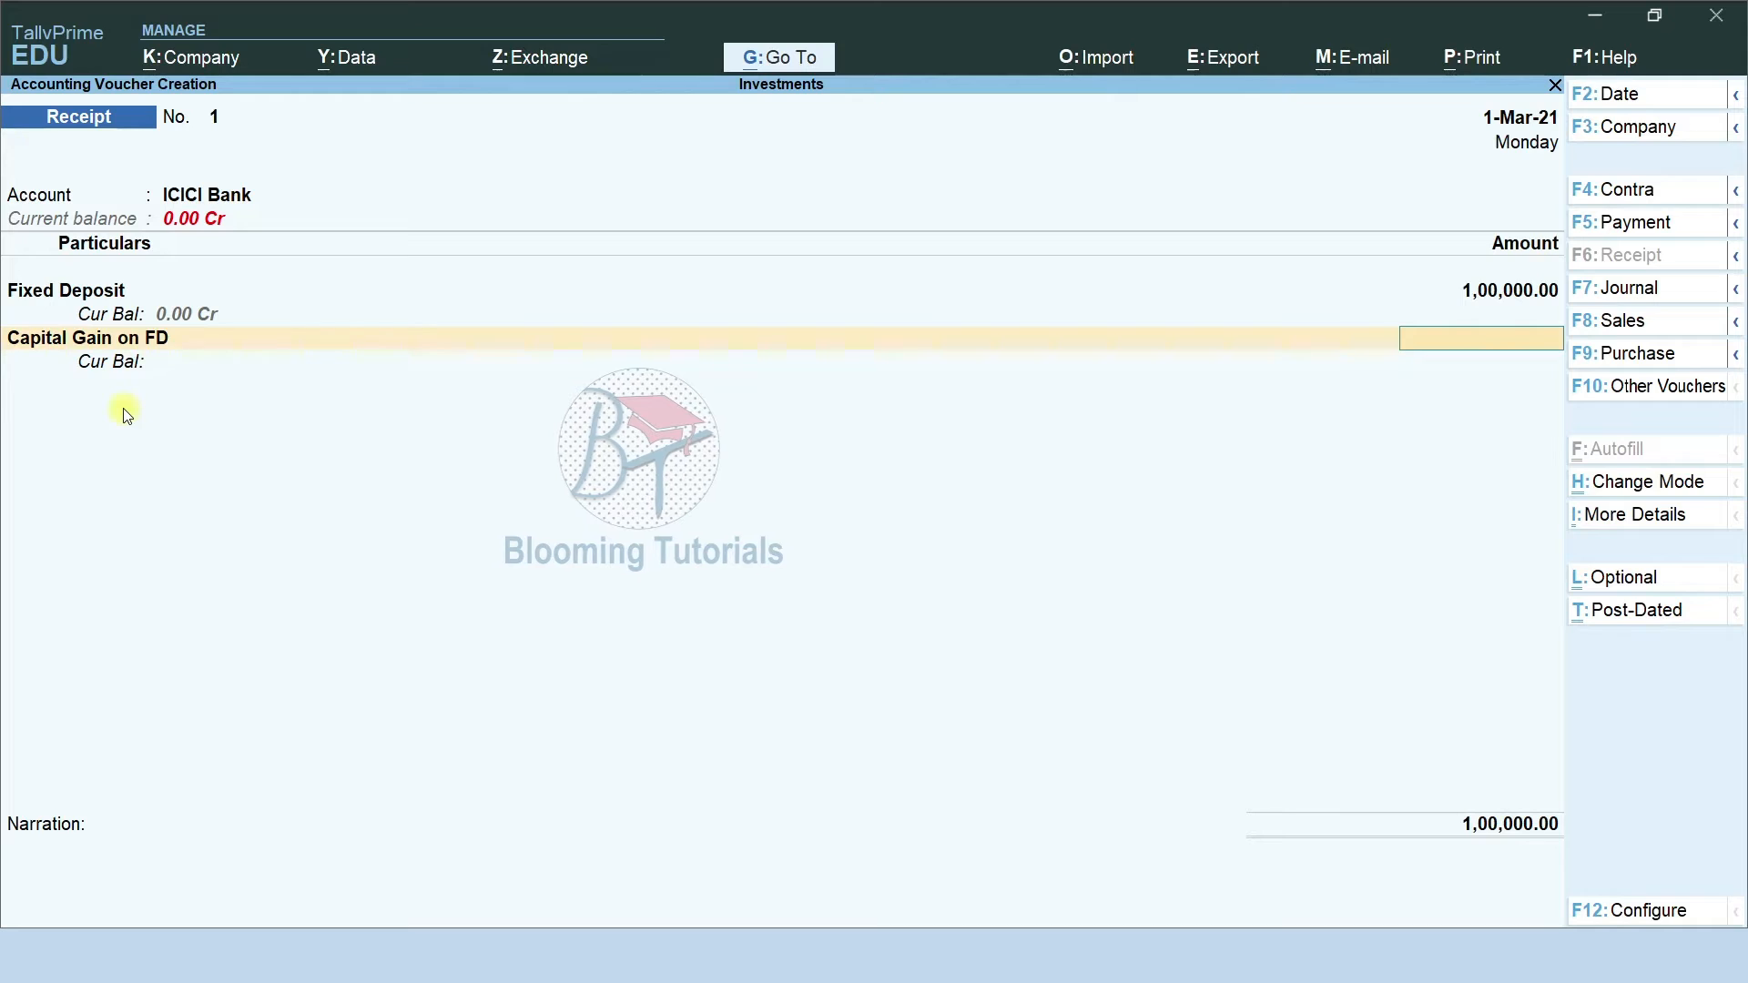
{"action": "key", "text": "Escape"}
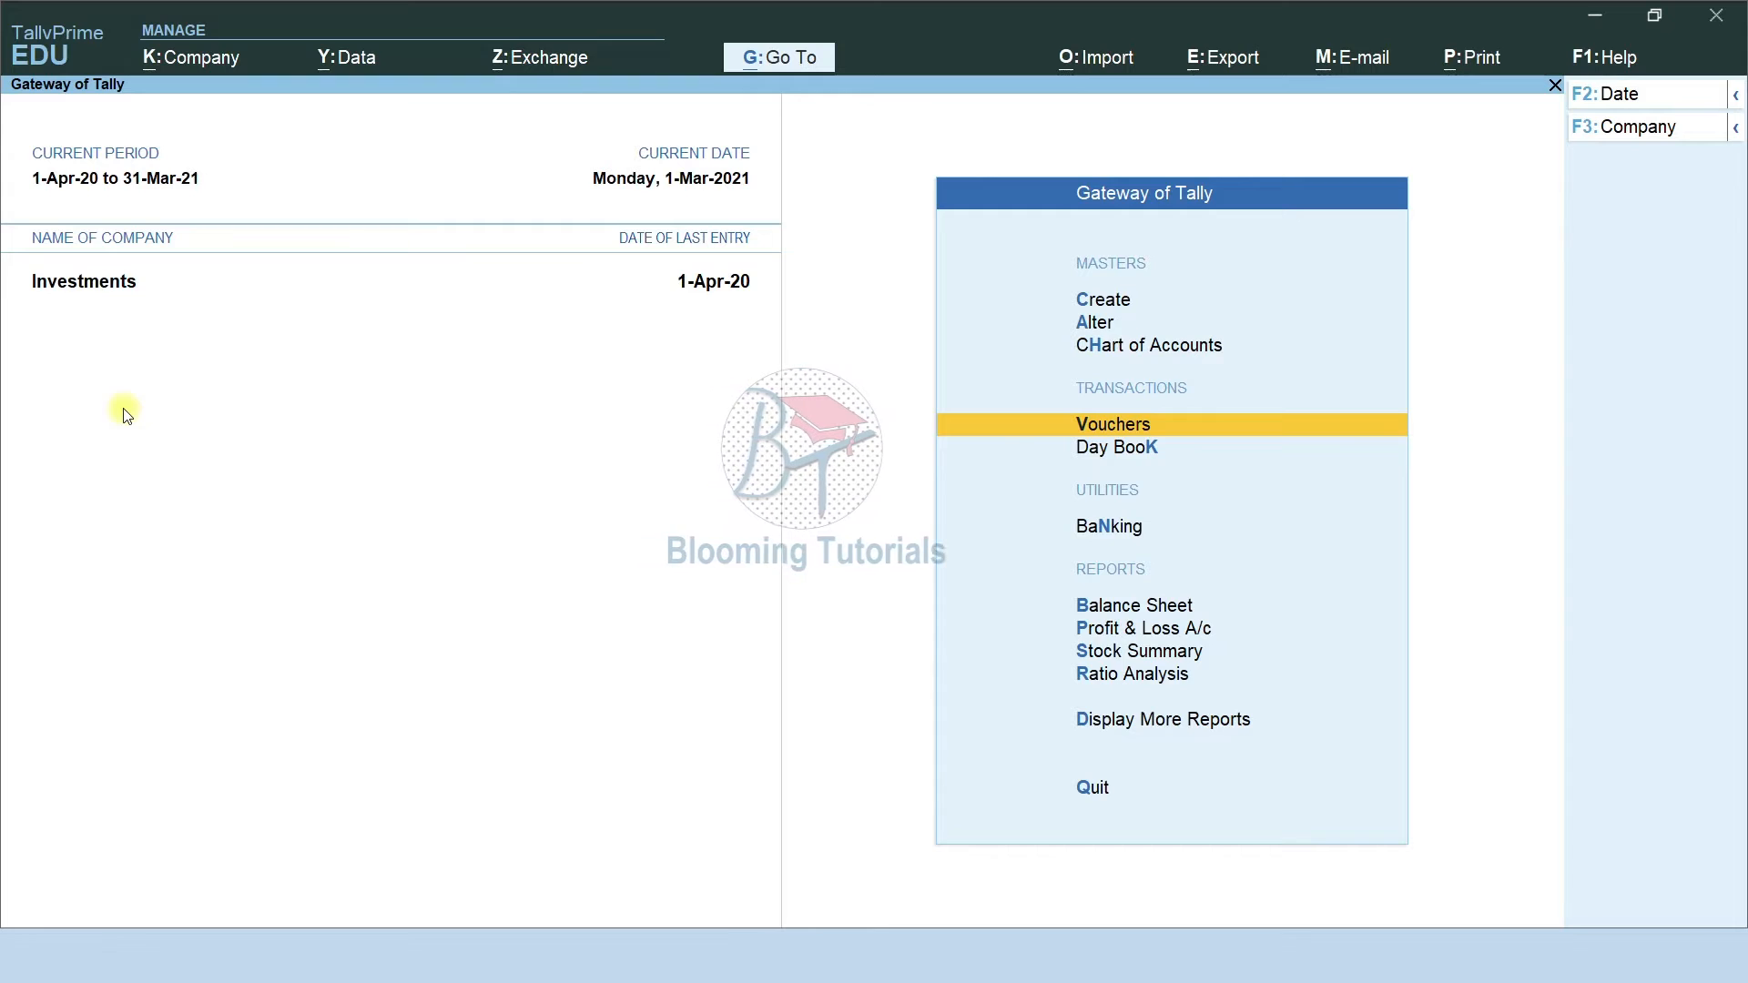
{"action": "key", "text": "Down"}
{"action": "key", "text": "Down"}
{"action": "key", "text": "Down"}
{"action": "key", "text": "Down"}
{"action": "key", "text": "Down"}
{"action": "key", "text": "Down"}
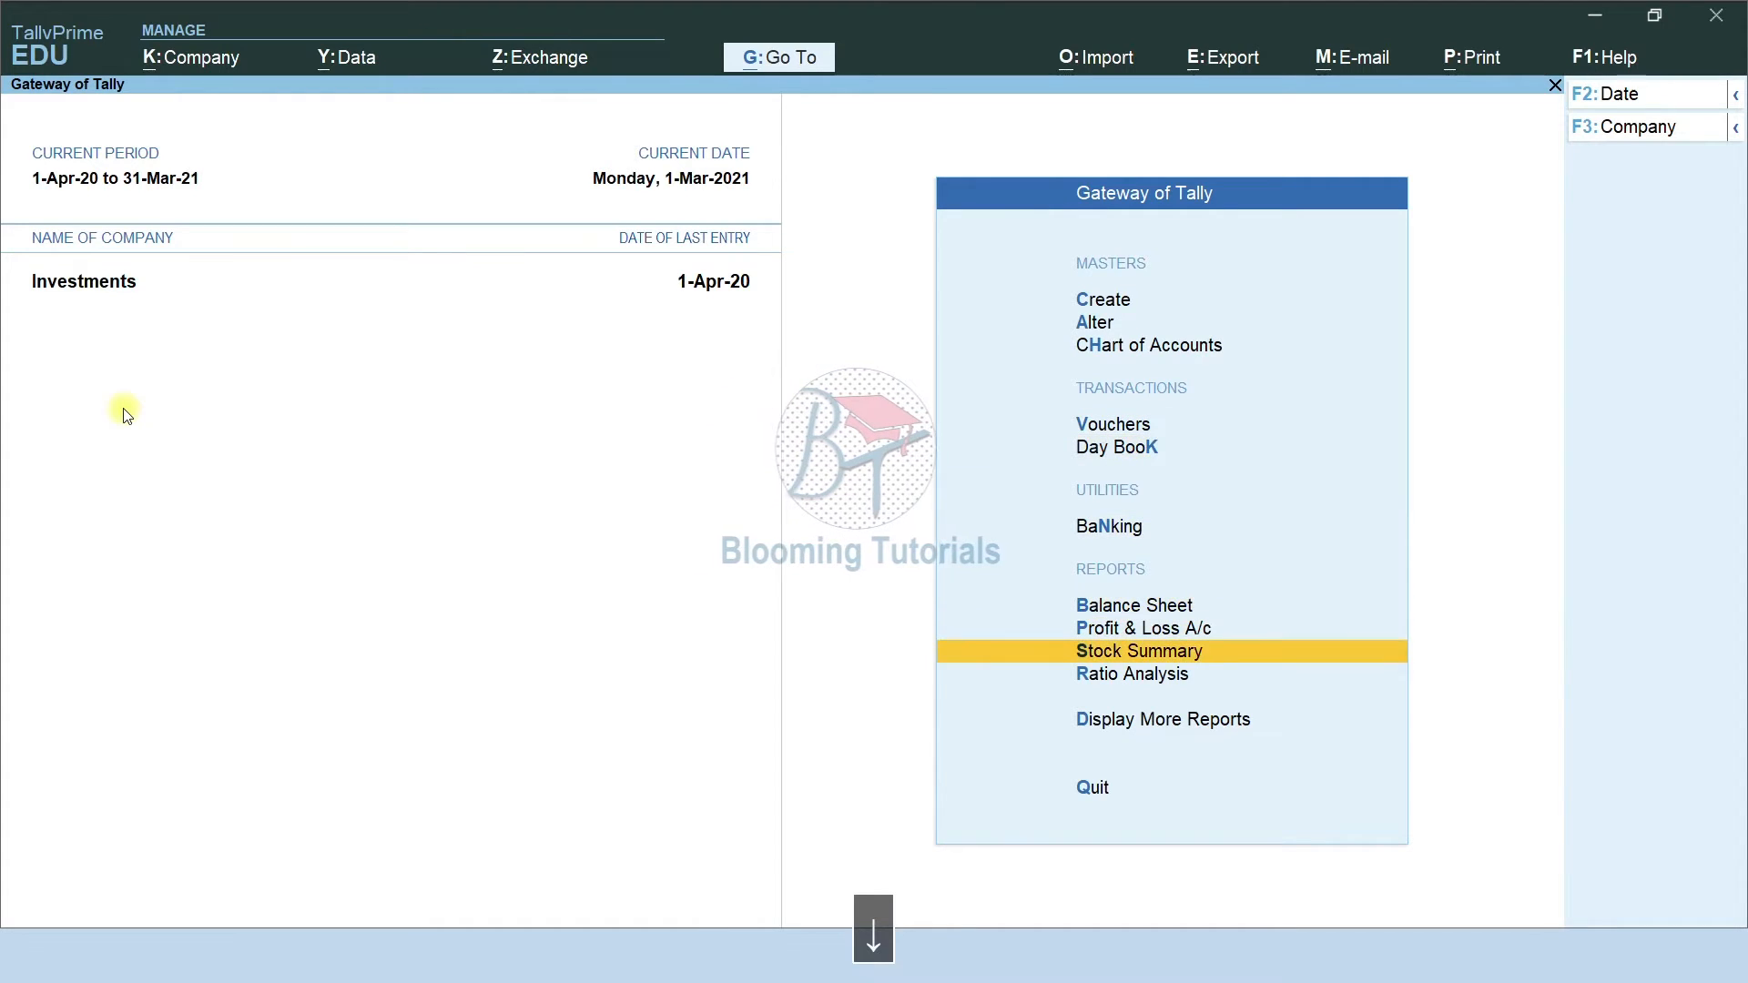
{"action": "key", "text": "Down"}
{"action": "key", "text": "Return"}
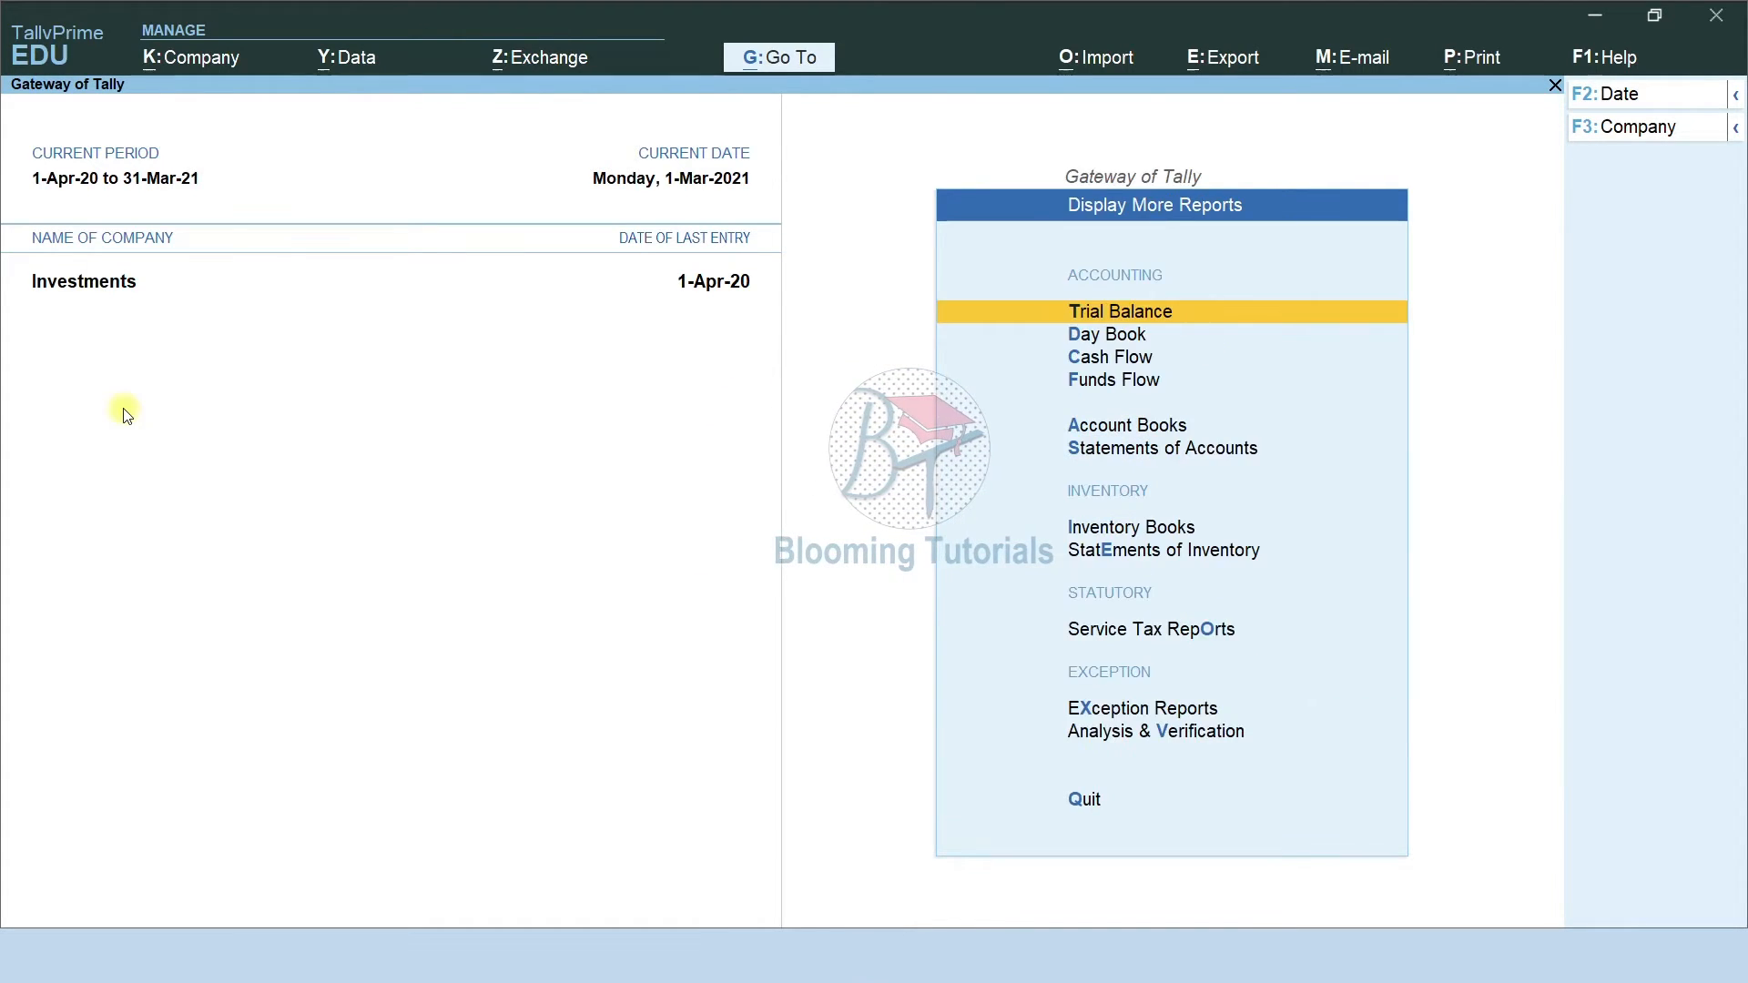
{"action": "key", "text": "Down"}
{"action": "key", "text": "Down"}
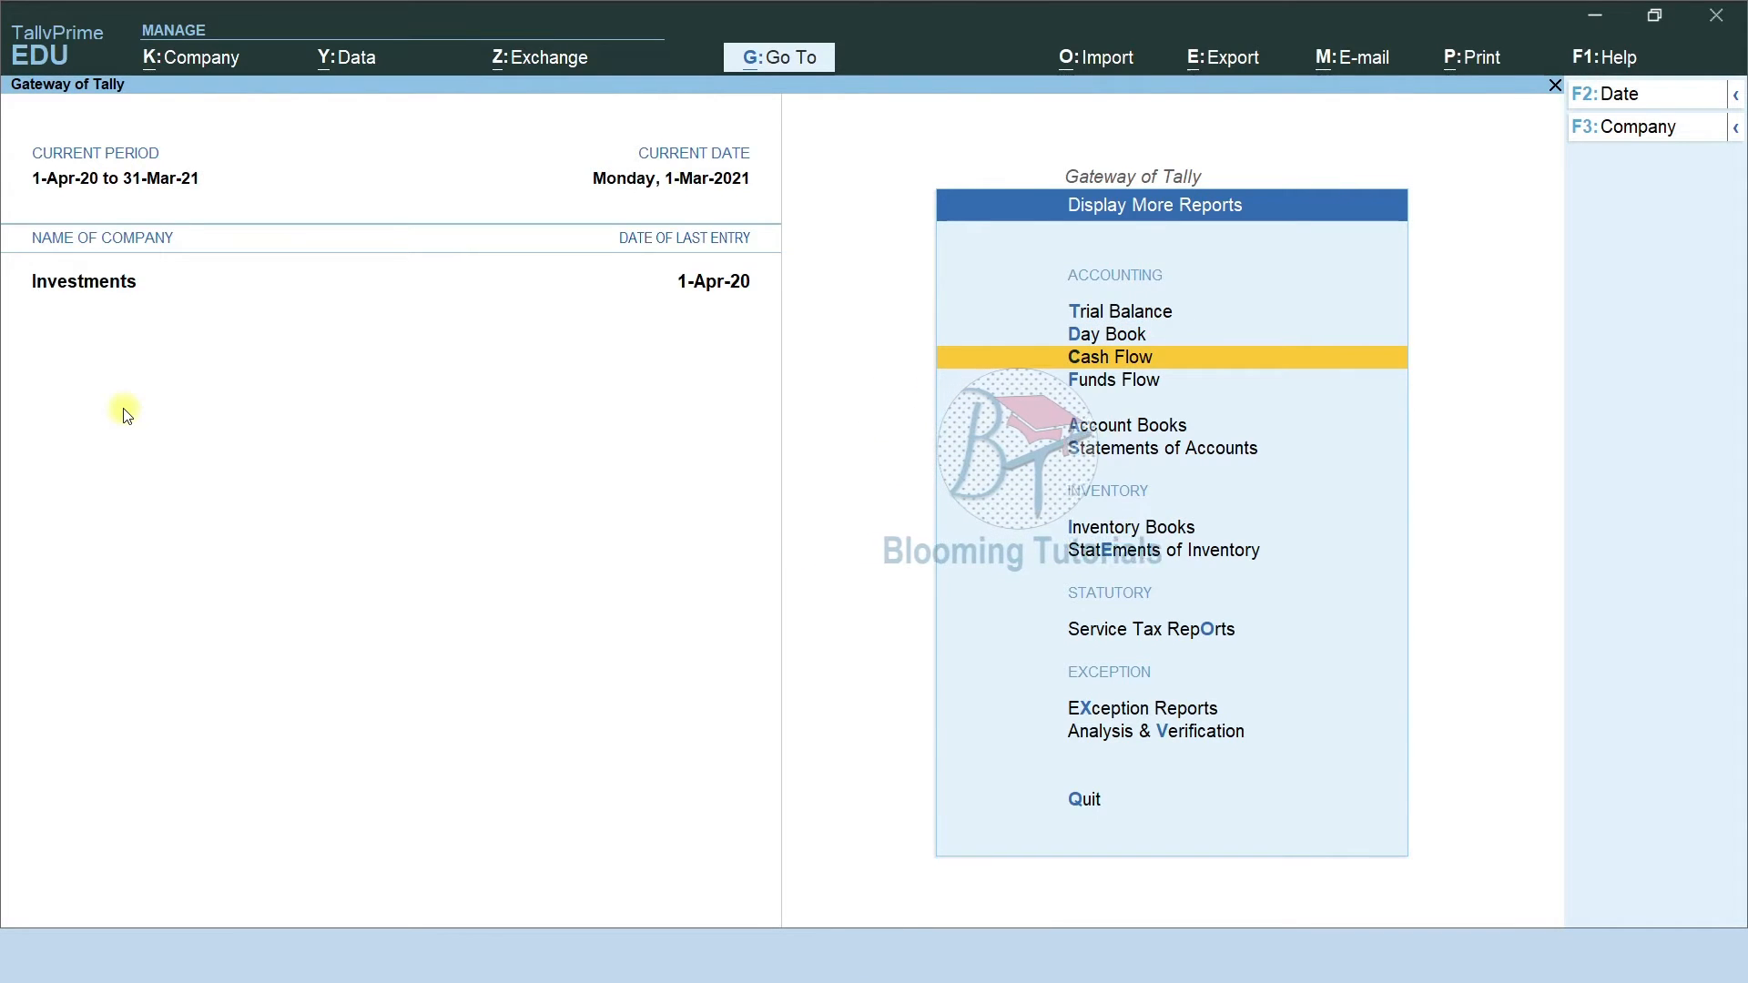
{"action": "key", "text": "Escape"}
Open the Fixed Deposit ledger for alteration from the list of ledger masters
{"action": "key", "text": "Up"}
{"action": "key", "text": "Up"}
{"action": "key", "text": "Up"}
{"action": "key", "text": "Up"}
{"action": "key", "text": "Up"}
{"action": "key", "text": "Up"}
{"action": "key", "text": "Up"}
{"action": "key", "text": "Up"}
{"action": "key", "text": "Up"}
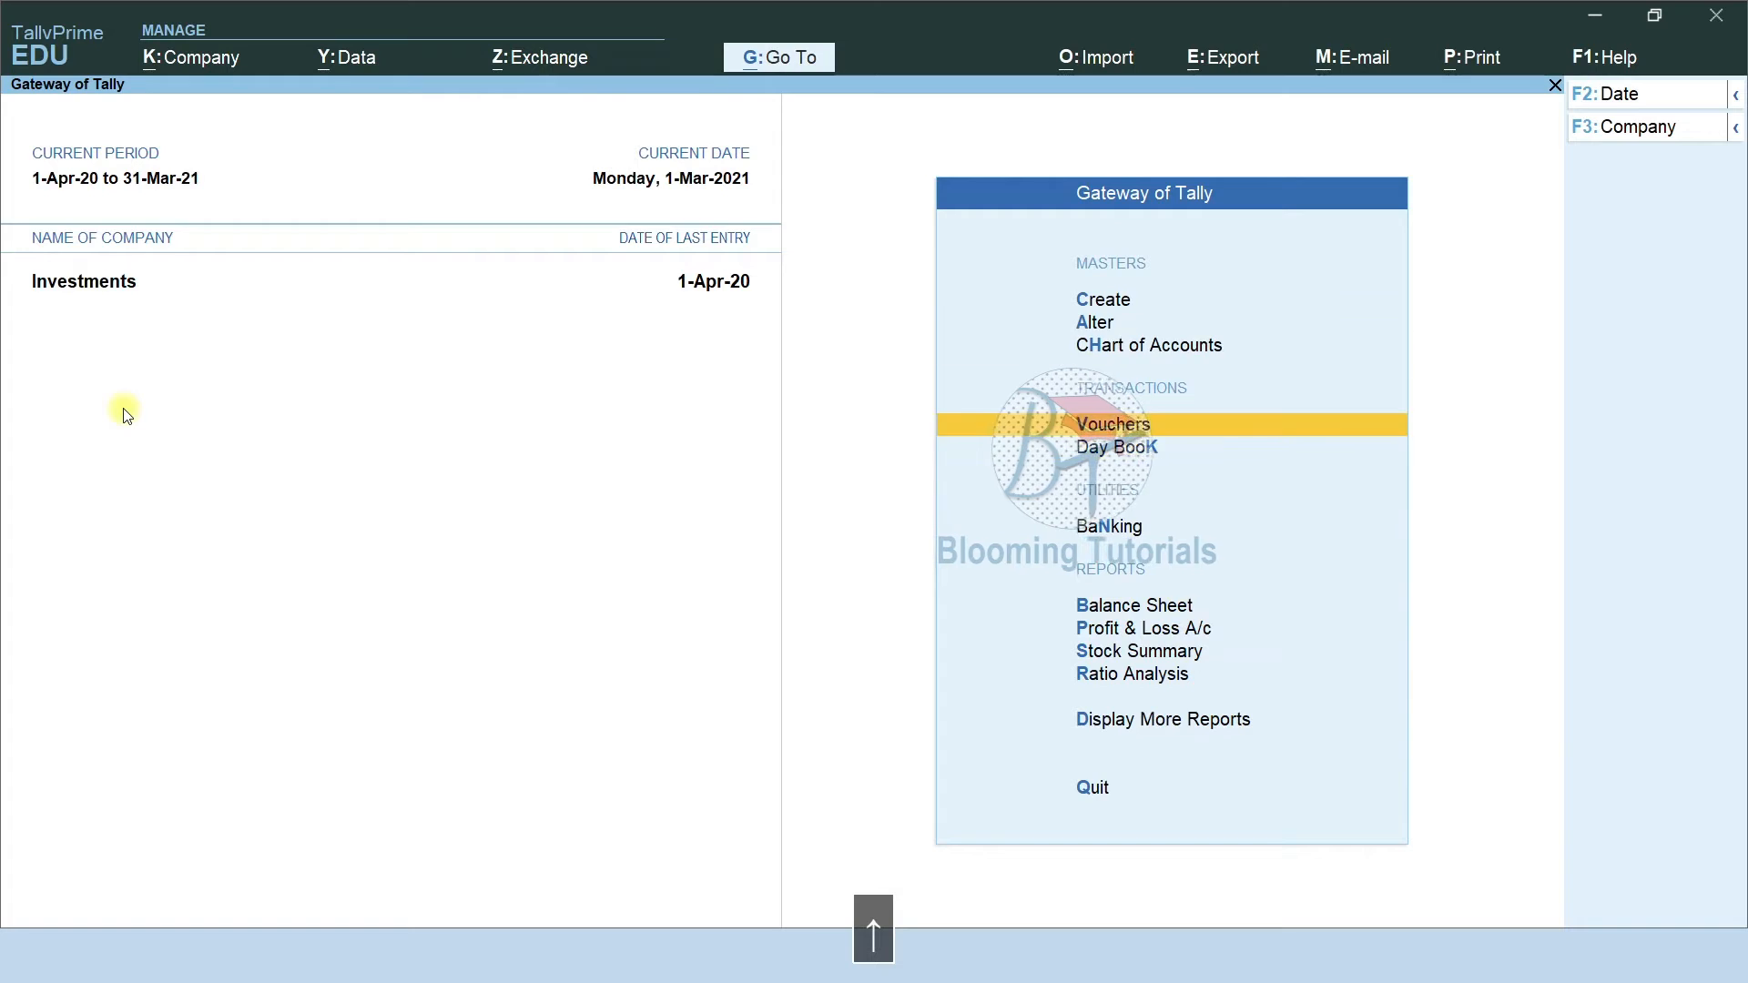
{"action": "key", "text": "Return"}
{"action": "key", "text": "Down"}
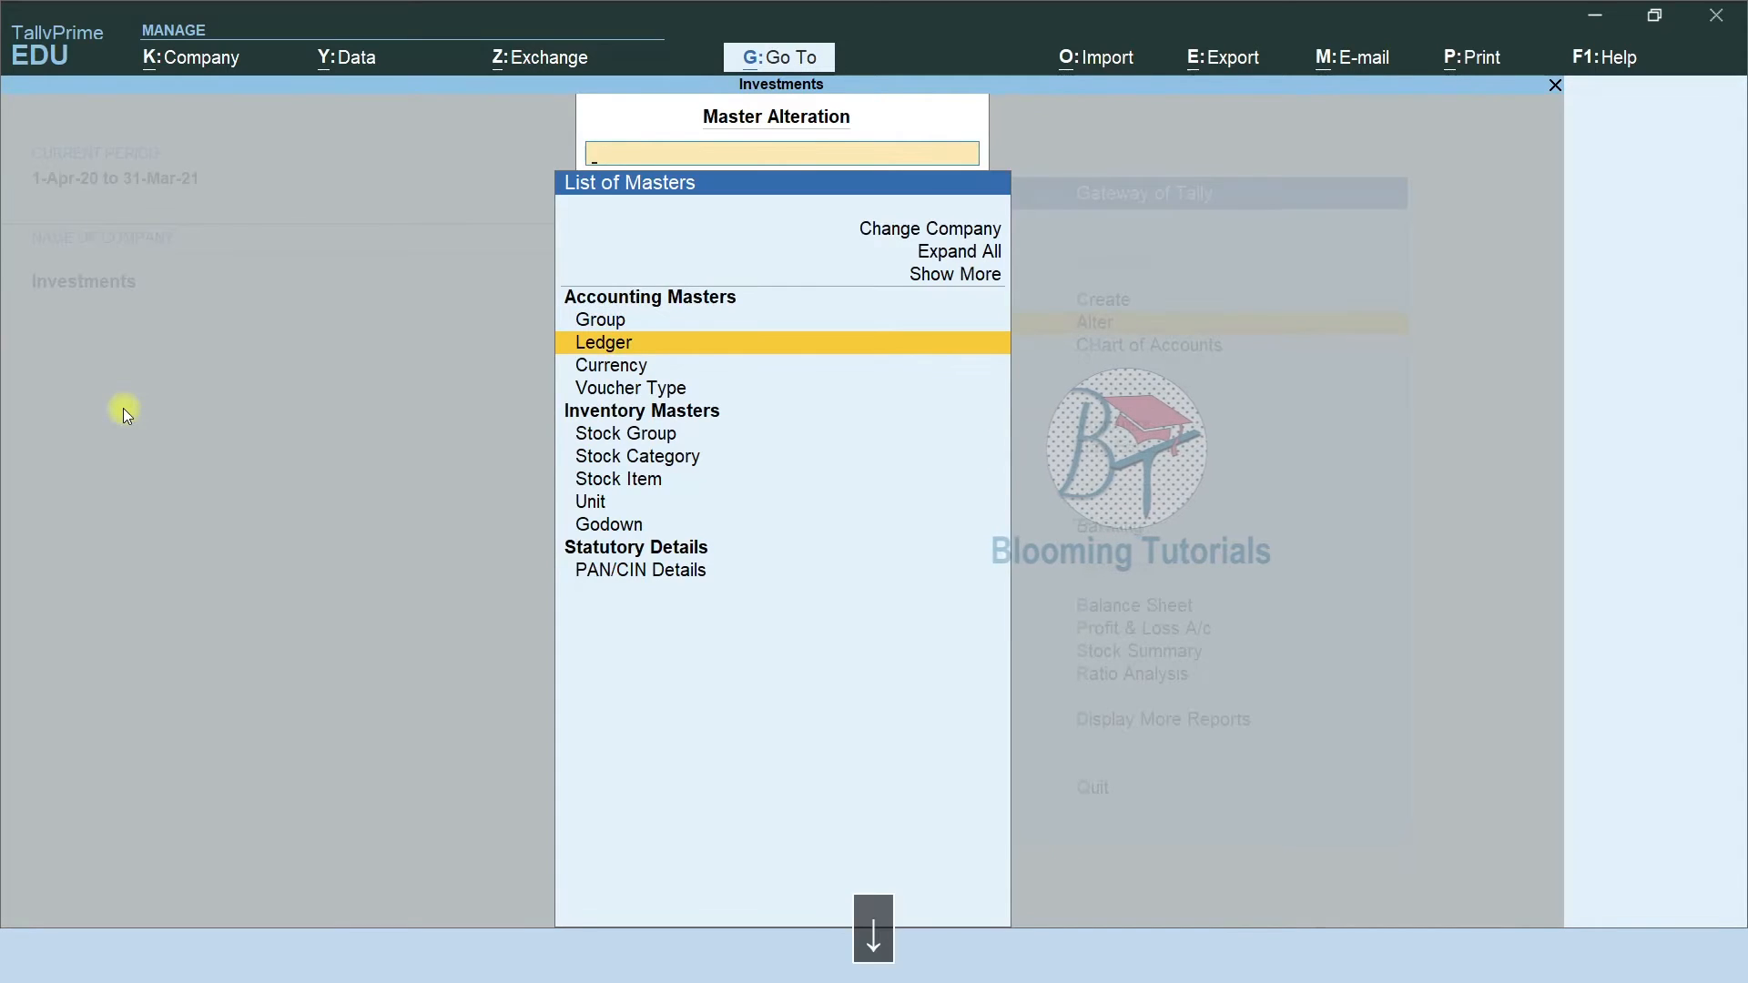
{"action": "key", "text": "Return"}
{"action": "key", "text": "Down"}
{"action": "key", "text": "Down"}
{"action": "key", "text": "Return"}
{"action": "key", "text": "Return"}
{"action": "key", "text": "Return"}
{"action": "key", "text": "Return"}
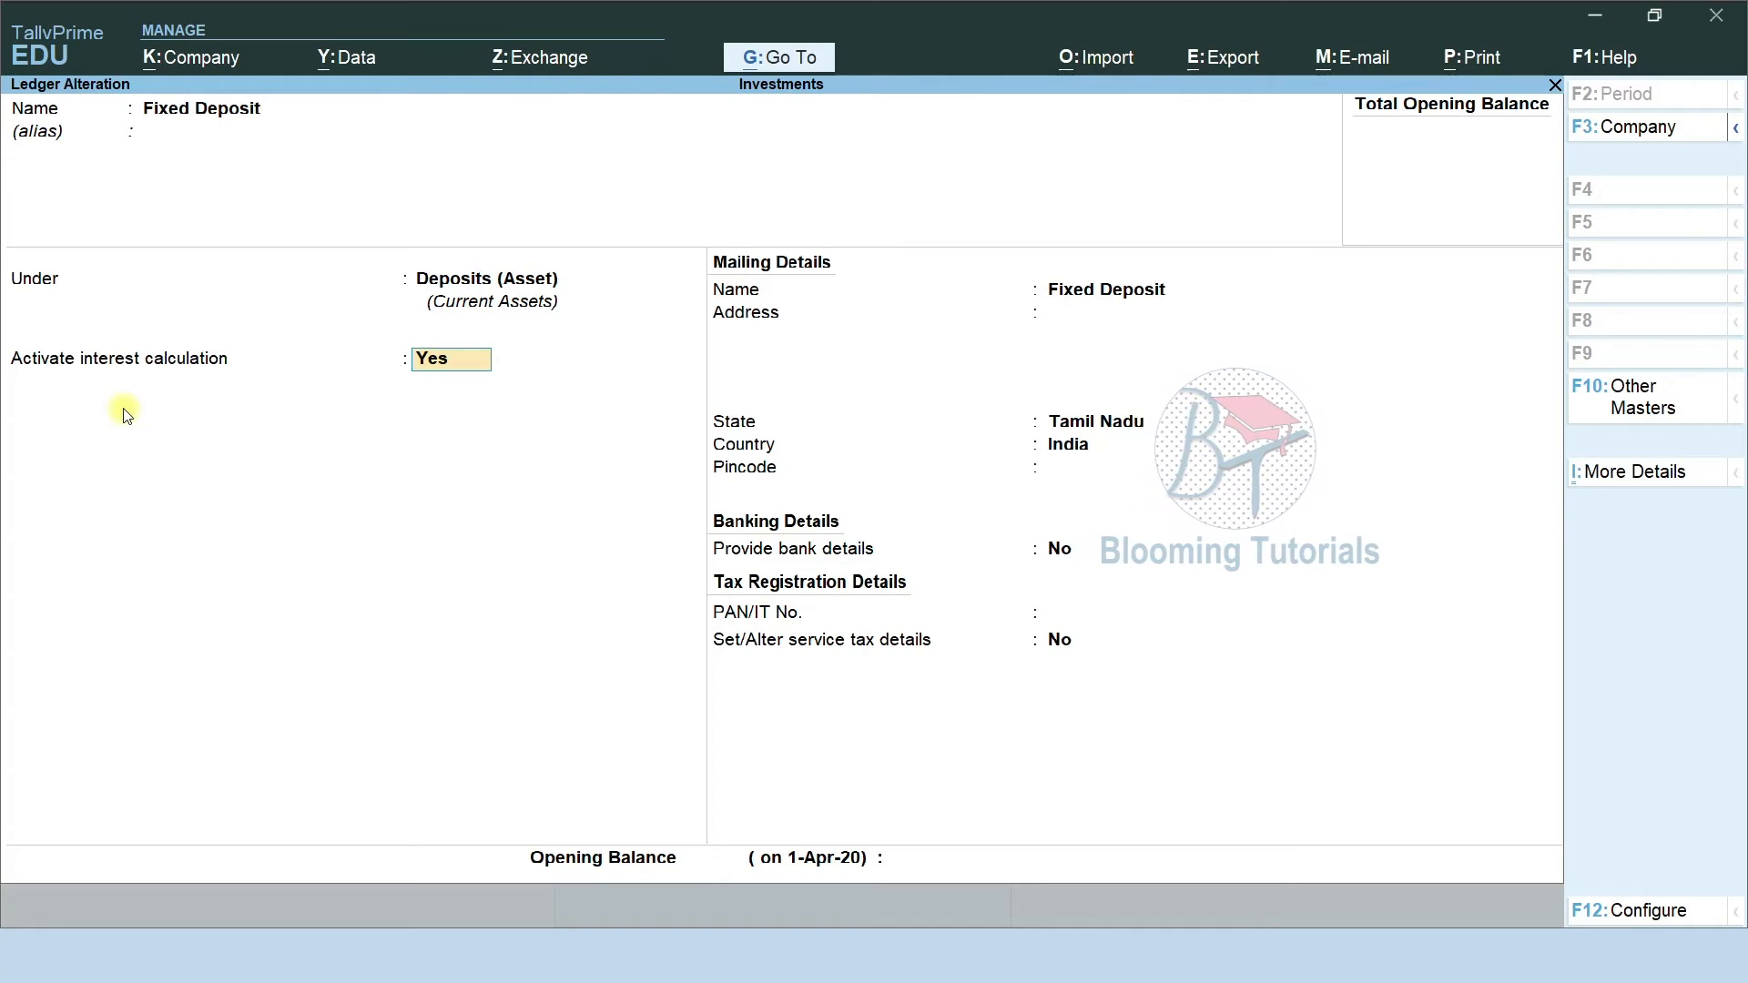
Review the Fixed Deposit ledger's interest rate, interest style and balance basis, accept the ledger, and return to the Gateway of Tally
{"action": "key", "text": "Return"}
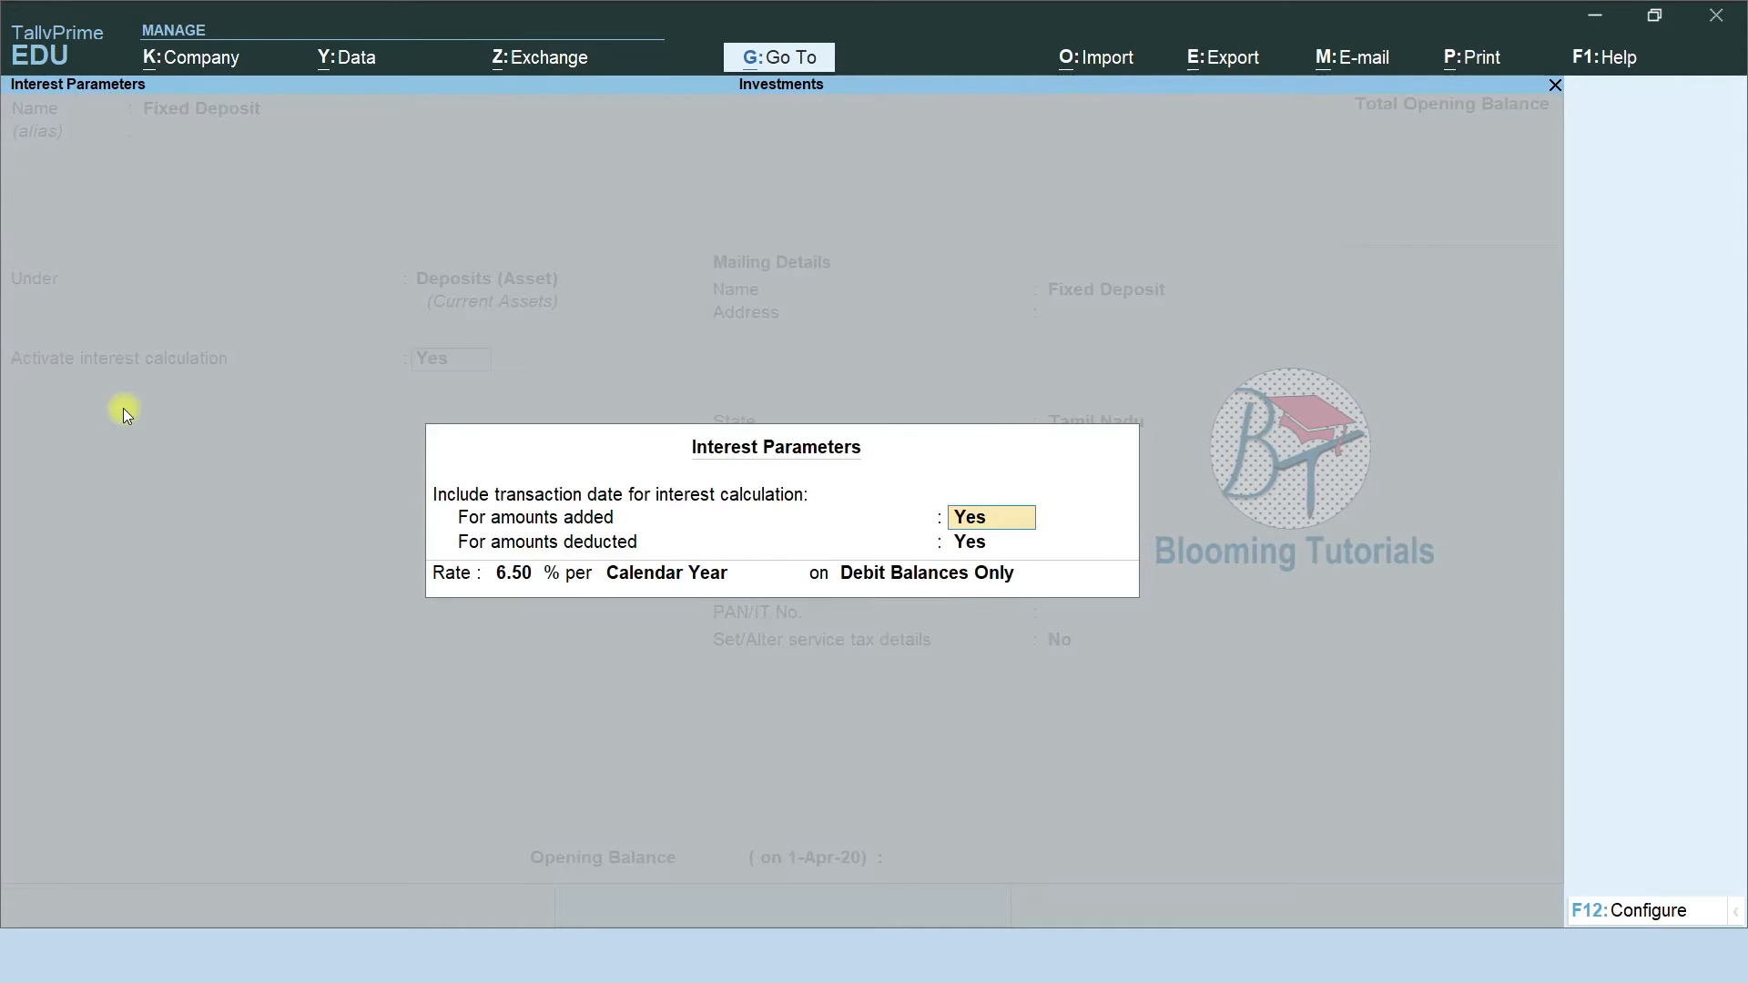
{"action": "key", "text": "Return"}
{"action": "key", "text": "Return"}
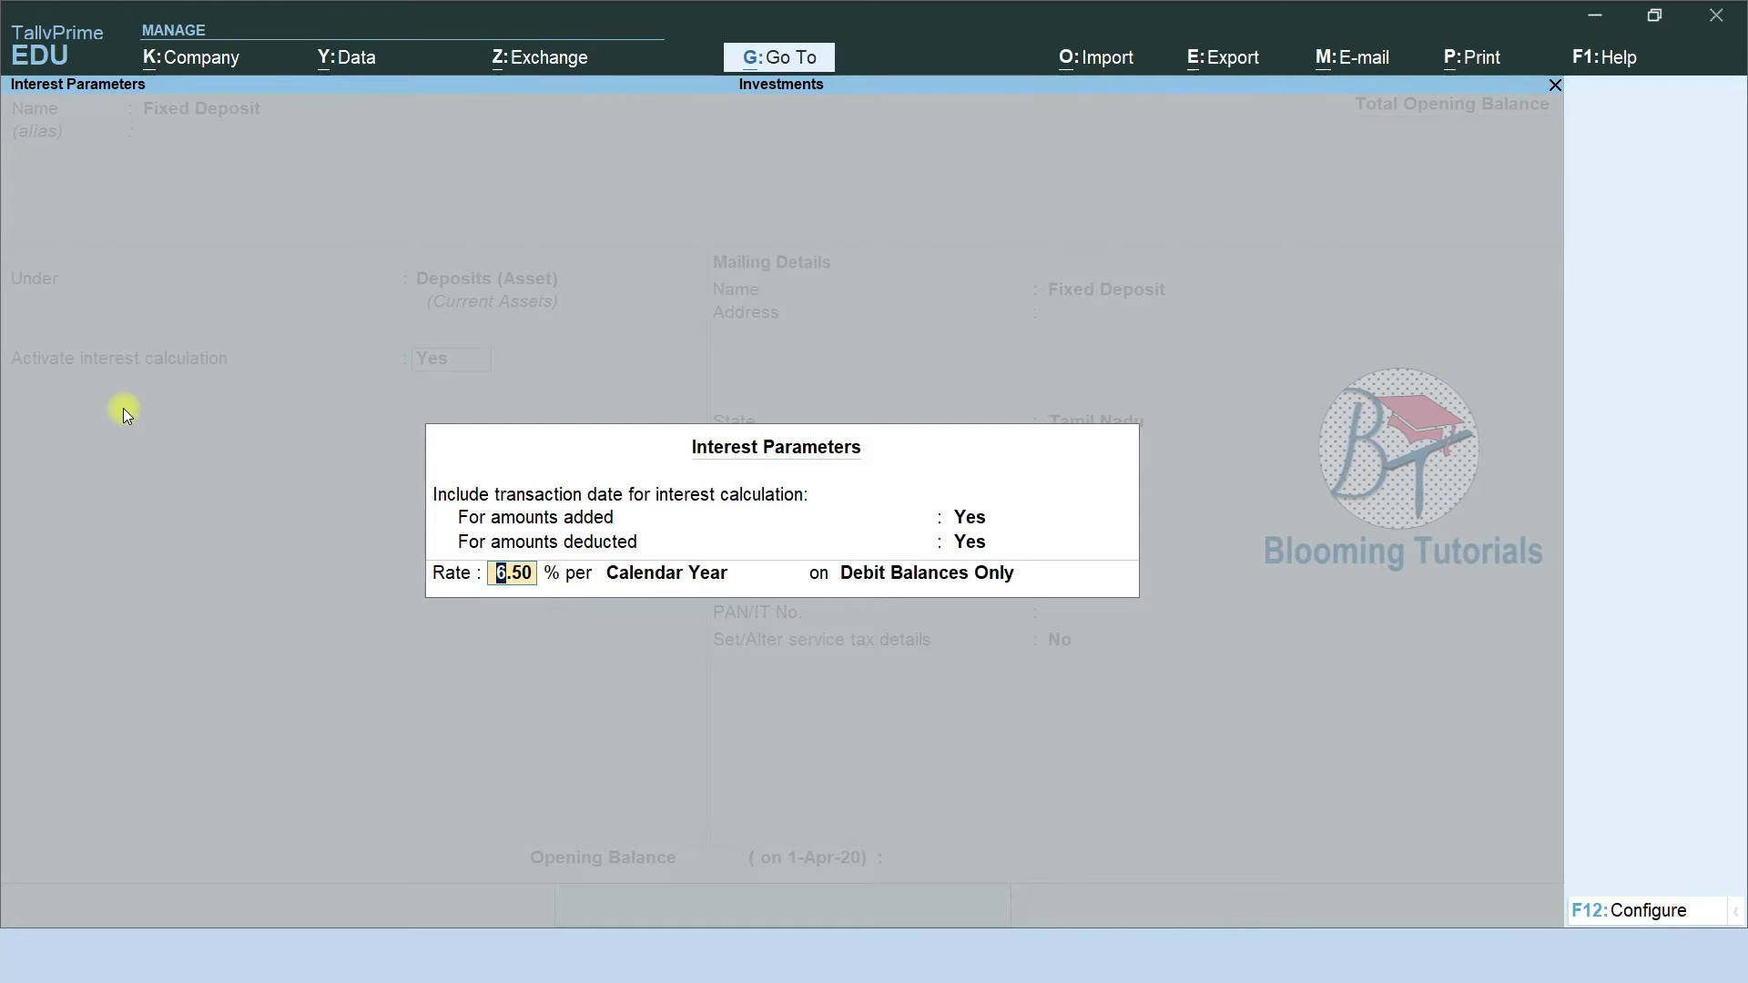
{"action": "key", "text": "Return"}
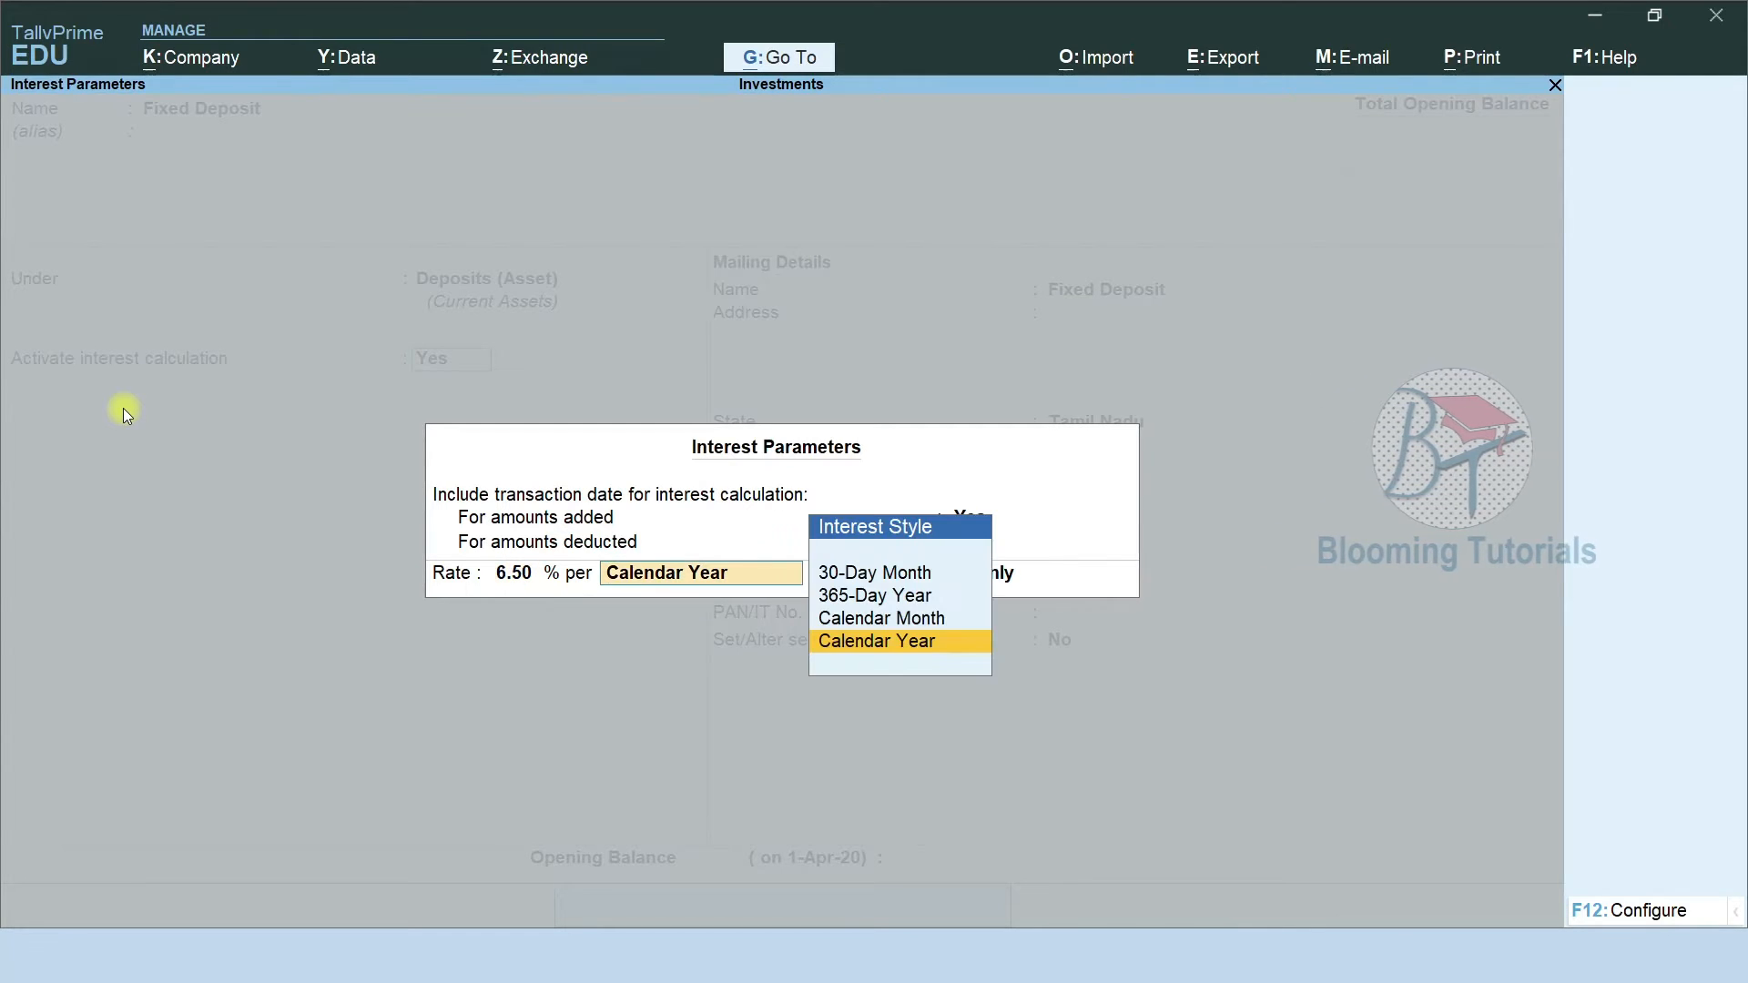
{"action": "key", "text": "Return"}
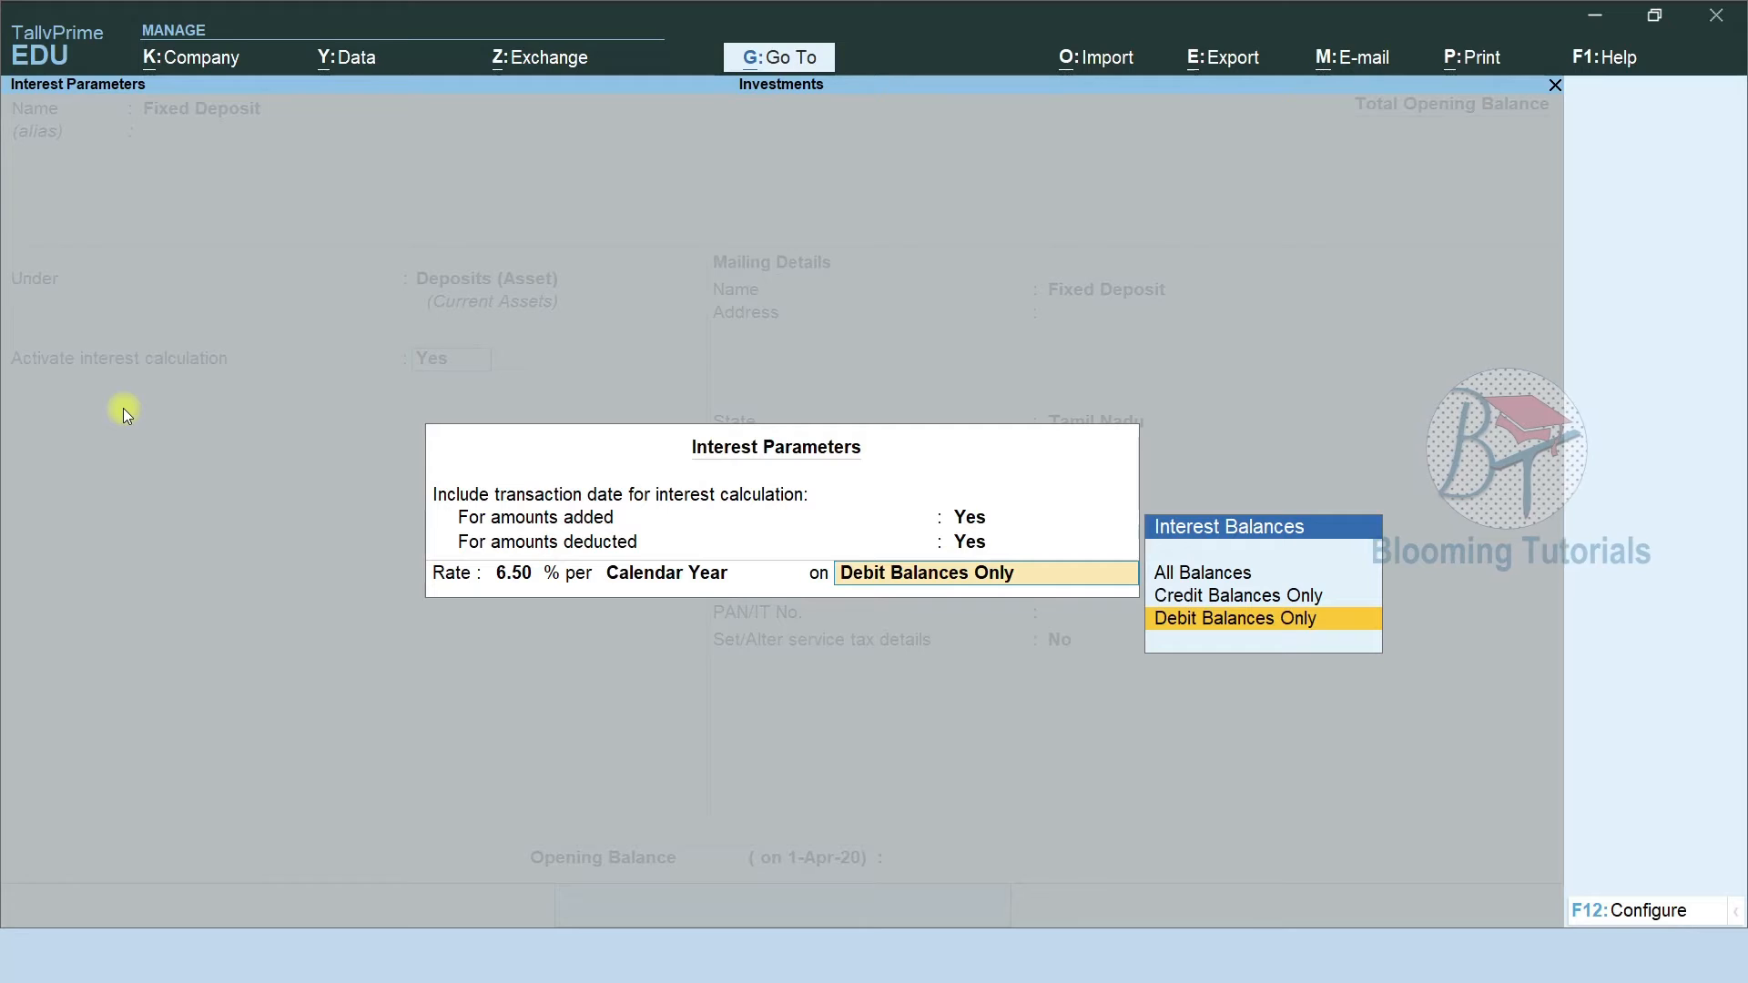
{"action": "key", "text": "ctrl+a"}
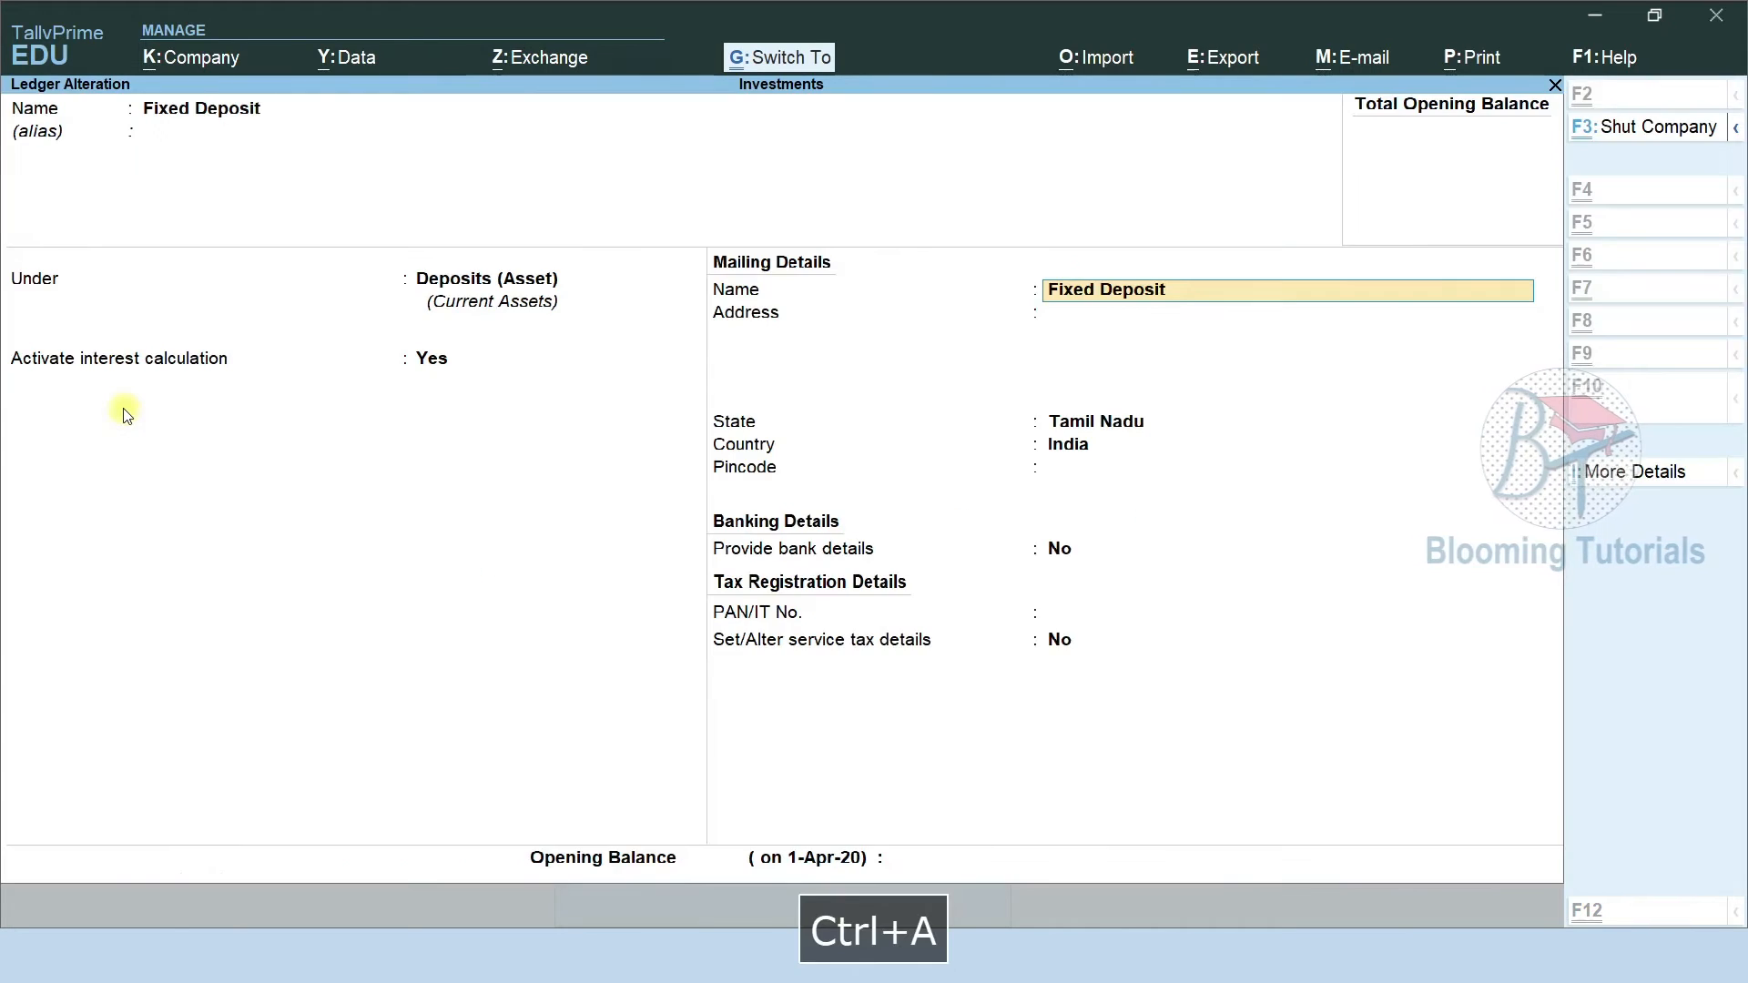
{"action": "key", "text": "ctrl+a"}
{"action": "key", "text": "Escape"}
{"action": "key", "text": "Escape"}
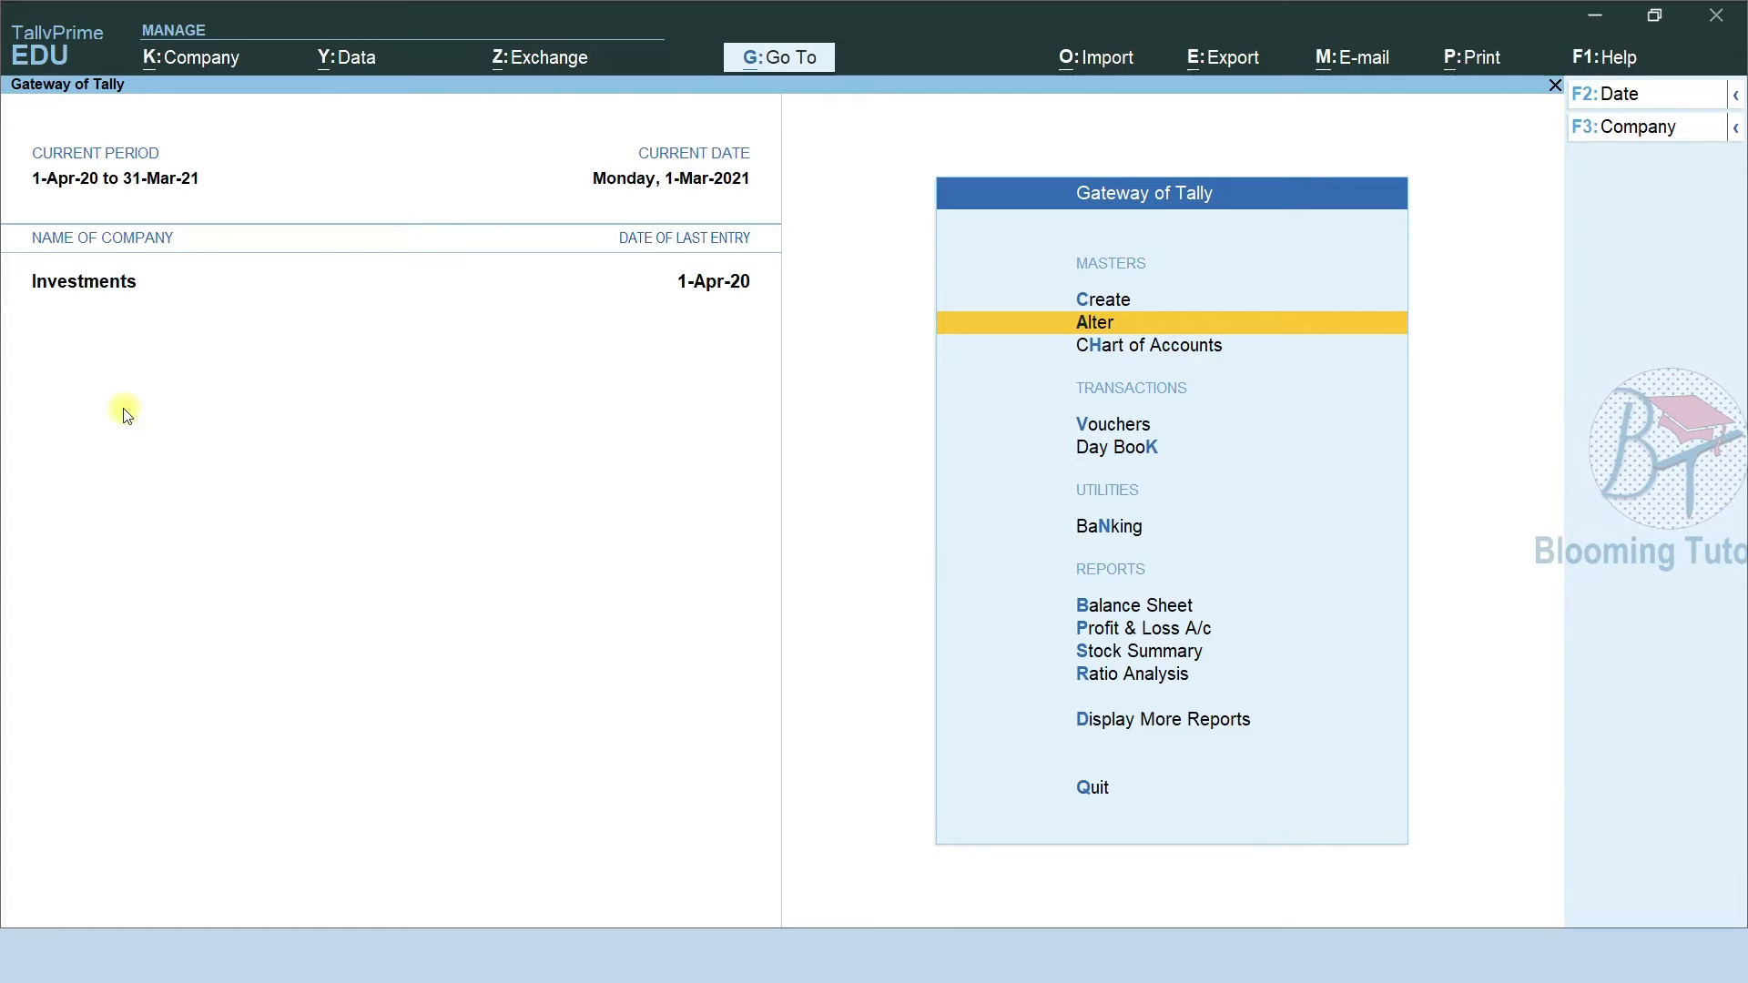
Open the Interest Receivable report from the interest calculation statements
{"action": "key", "text": "Down"}
{"action": "key", "text": "Down"}
{"action": "key", "text": "Down"}
{"action": "key", "text": "Down"}
{"action": "key", "text": "Down"}
{"action": "key", "text": "Down"}
{"action": "key", "text": "Down"}
{"action": "key", "text": "Down"}
{"action": "key", "text": "Down"}
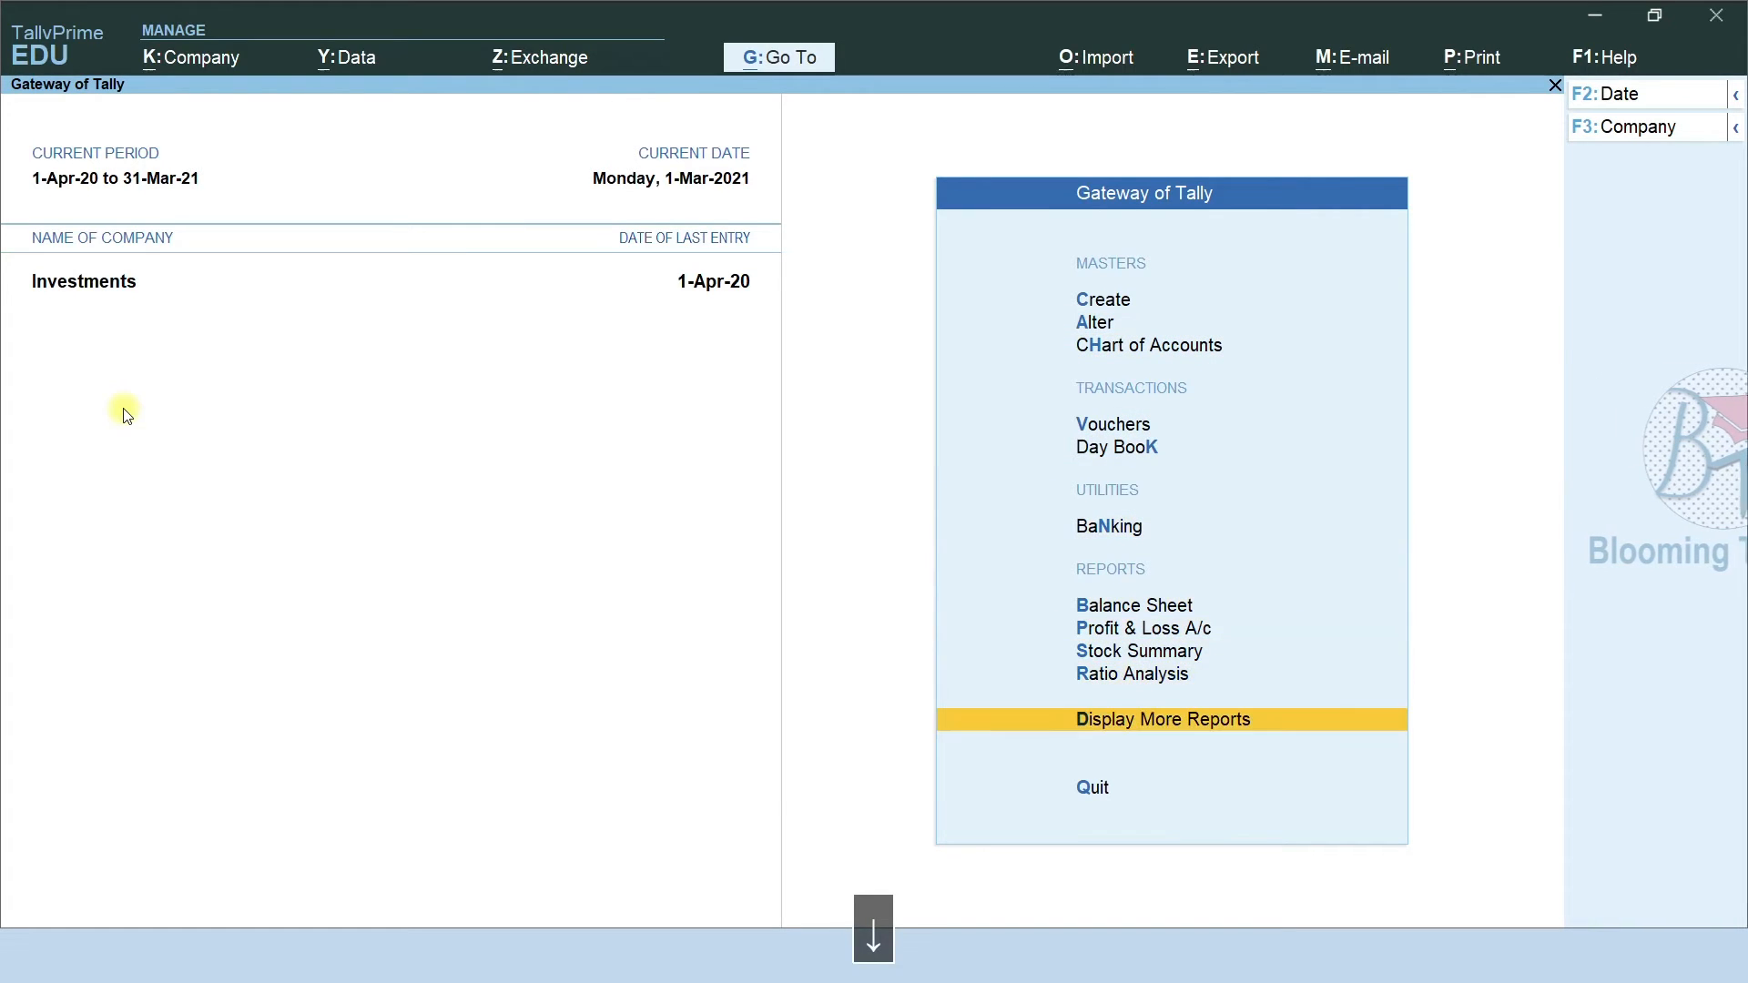
{"action": "key", "text": "Return"}
{"action": "key", "text": "Down"}
{"action": "key", "text": "Down"}
{"action": "key", "text": "Down"}
{"action": "key", "text": "Down"}
{"action": "key", "text": "Down"}
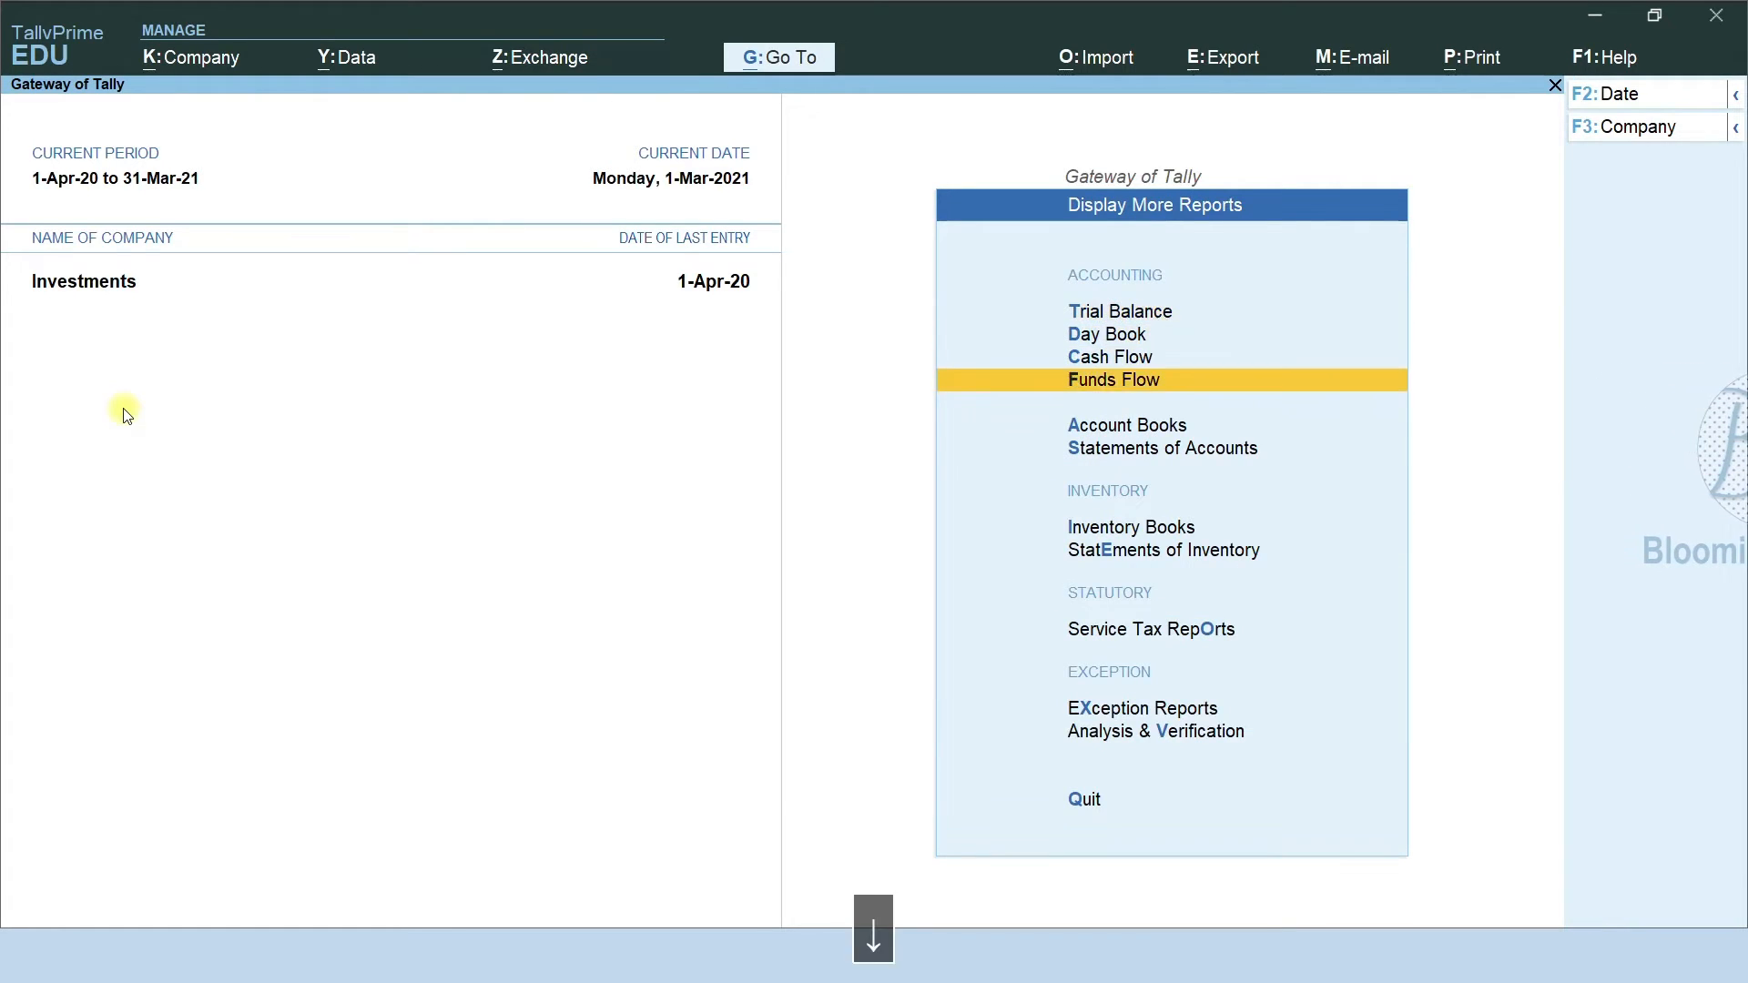
{"action": "key", "text": "Return"}
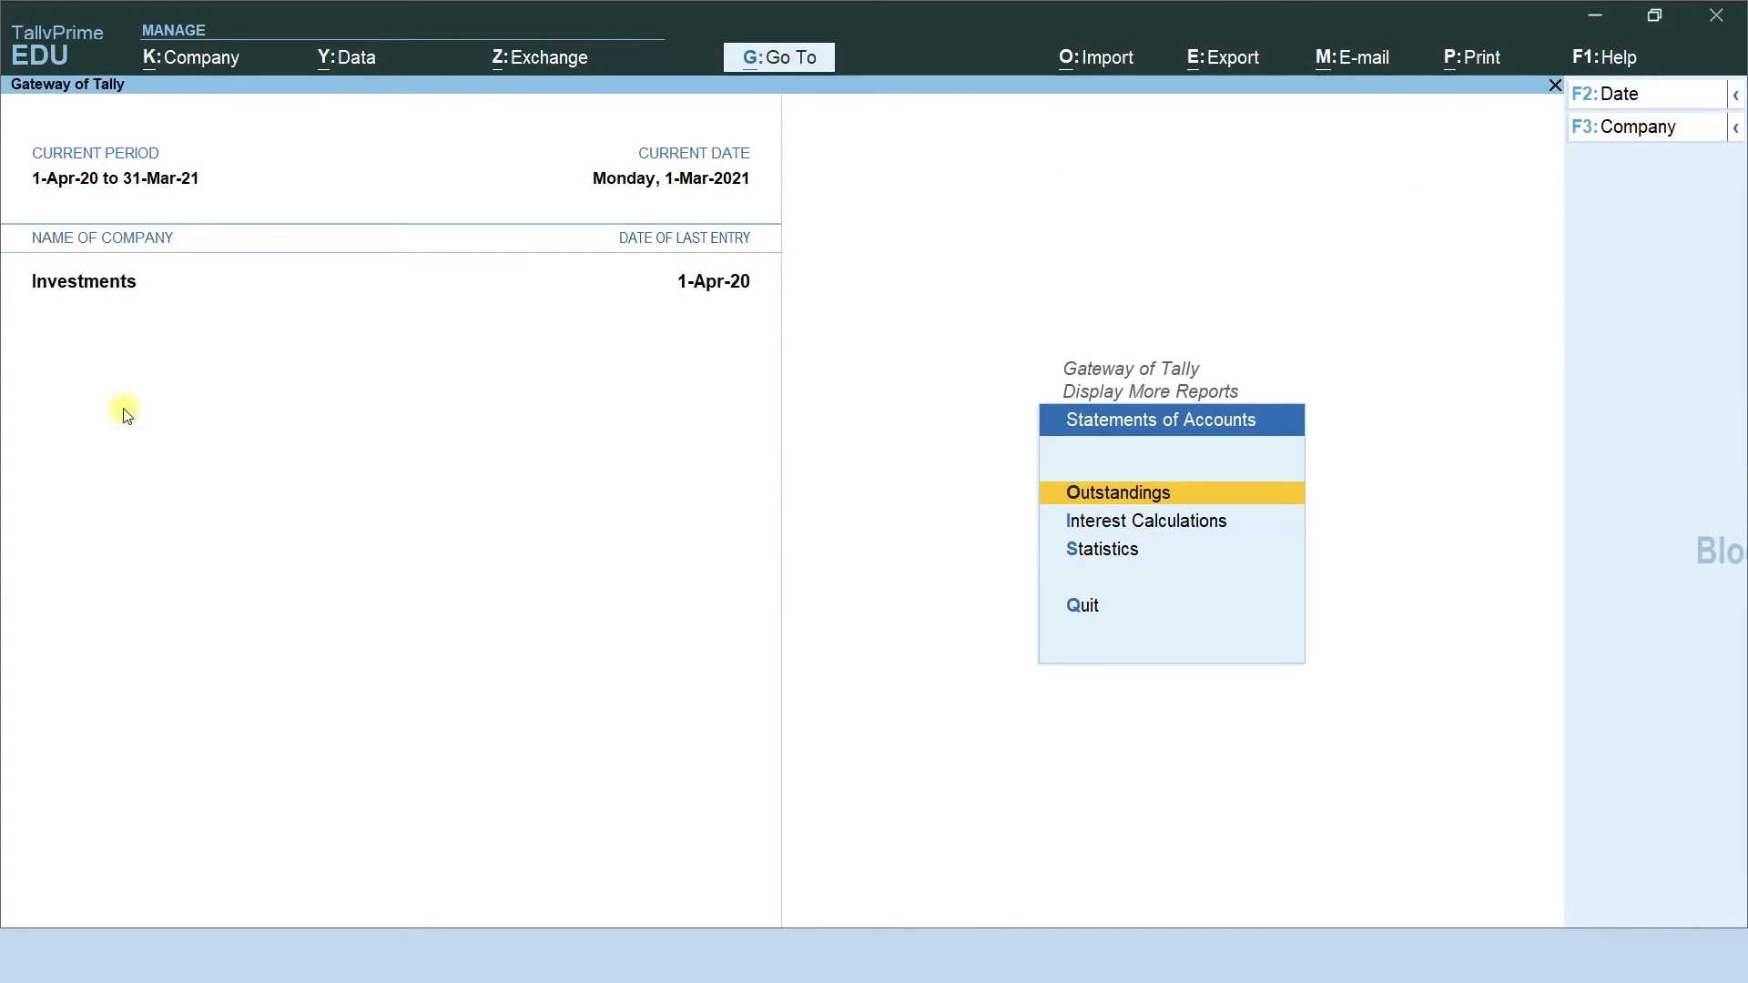
{"action": "key", "text": "Return"}
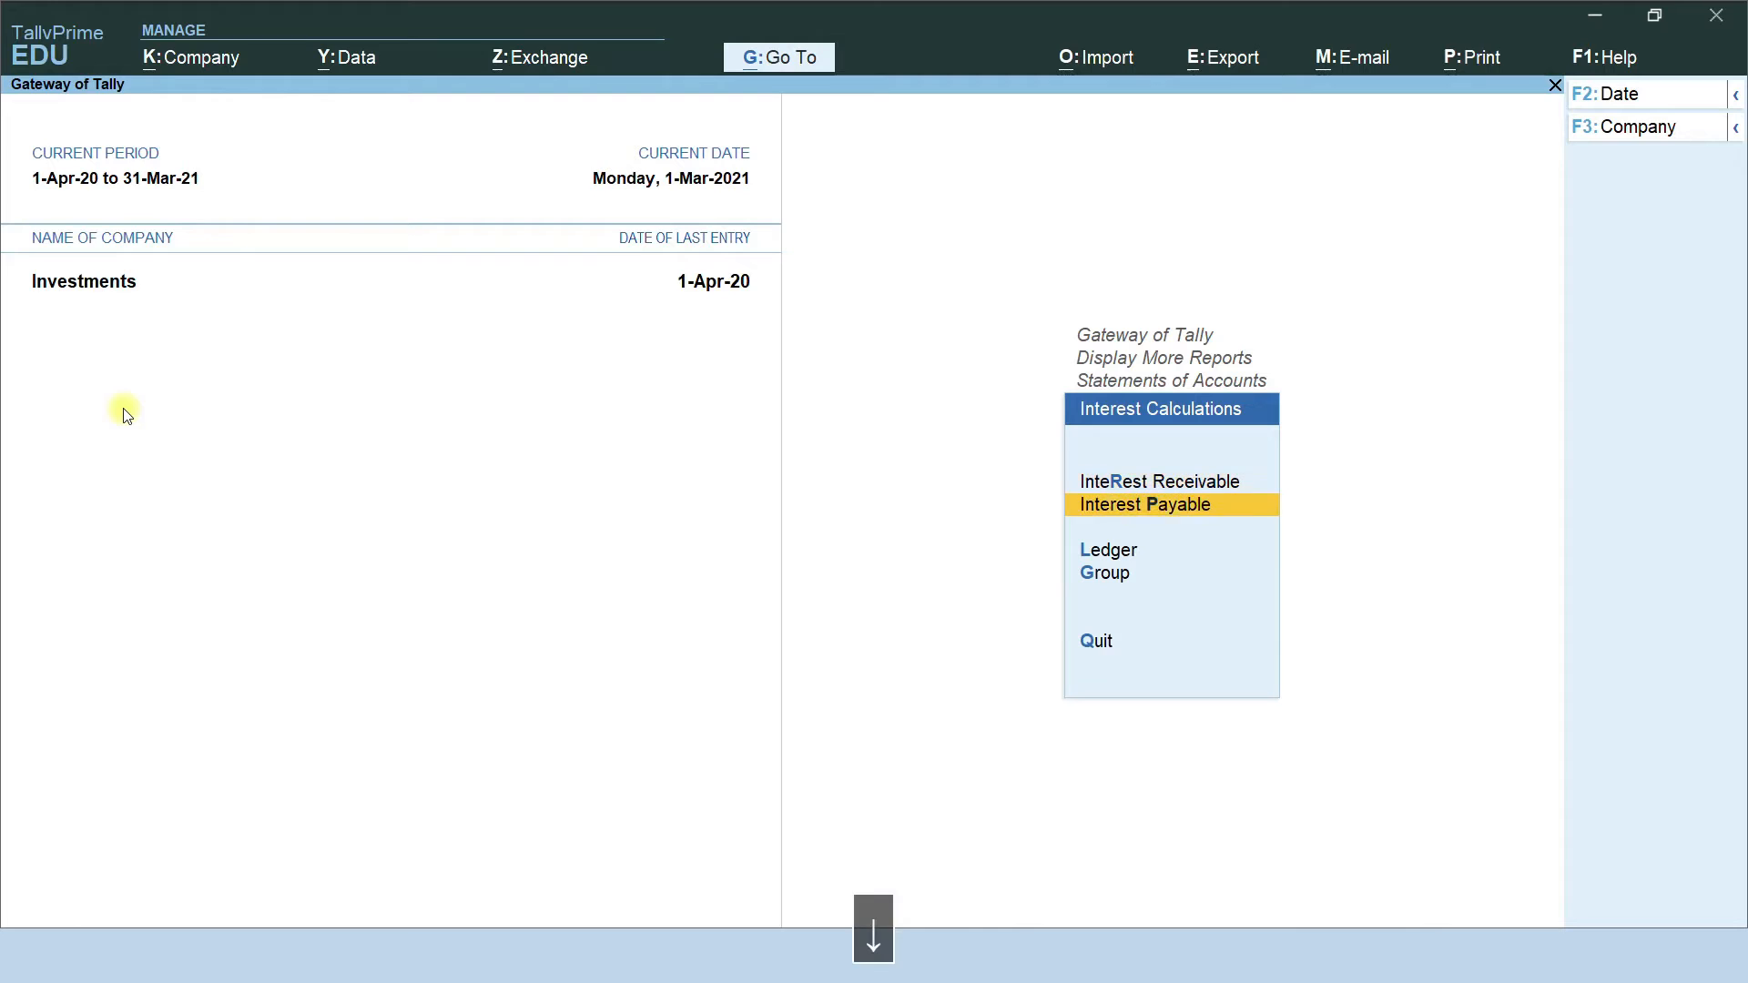
{"action": "key", "text": "Return"}
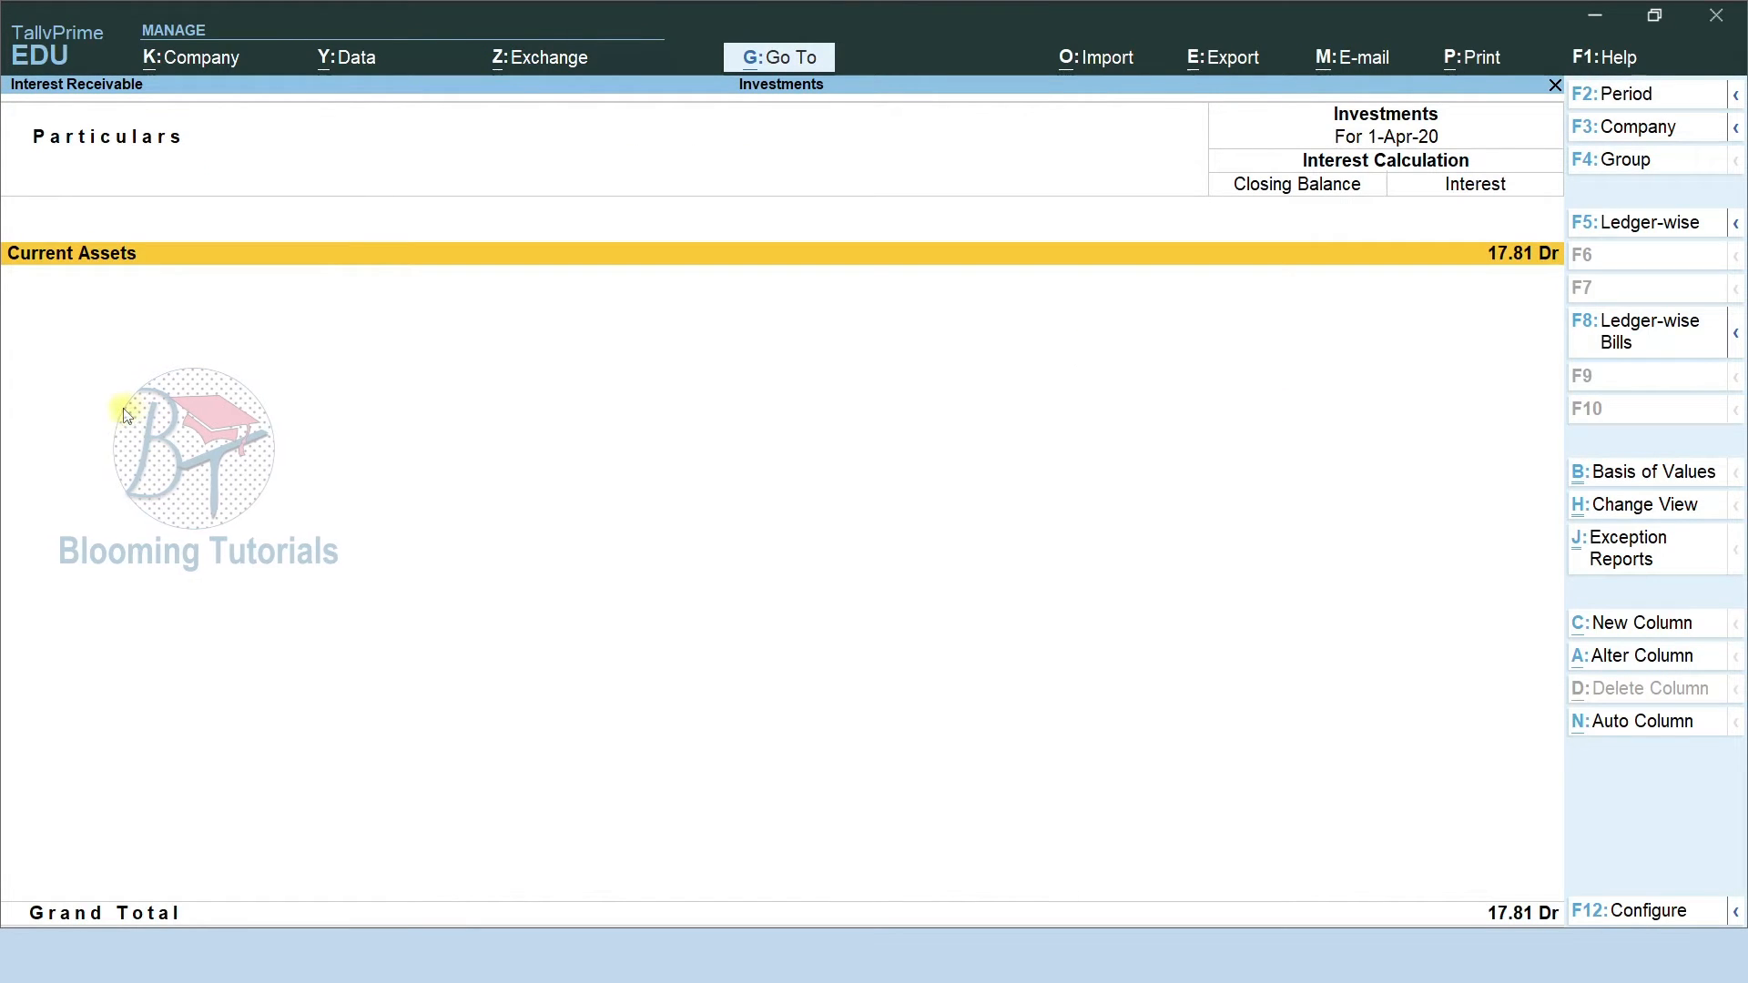
Change the Interest Receivable report's period to 1-Apr-20 to 31-Mar-21
{"action": "key", "text": "alt"}
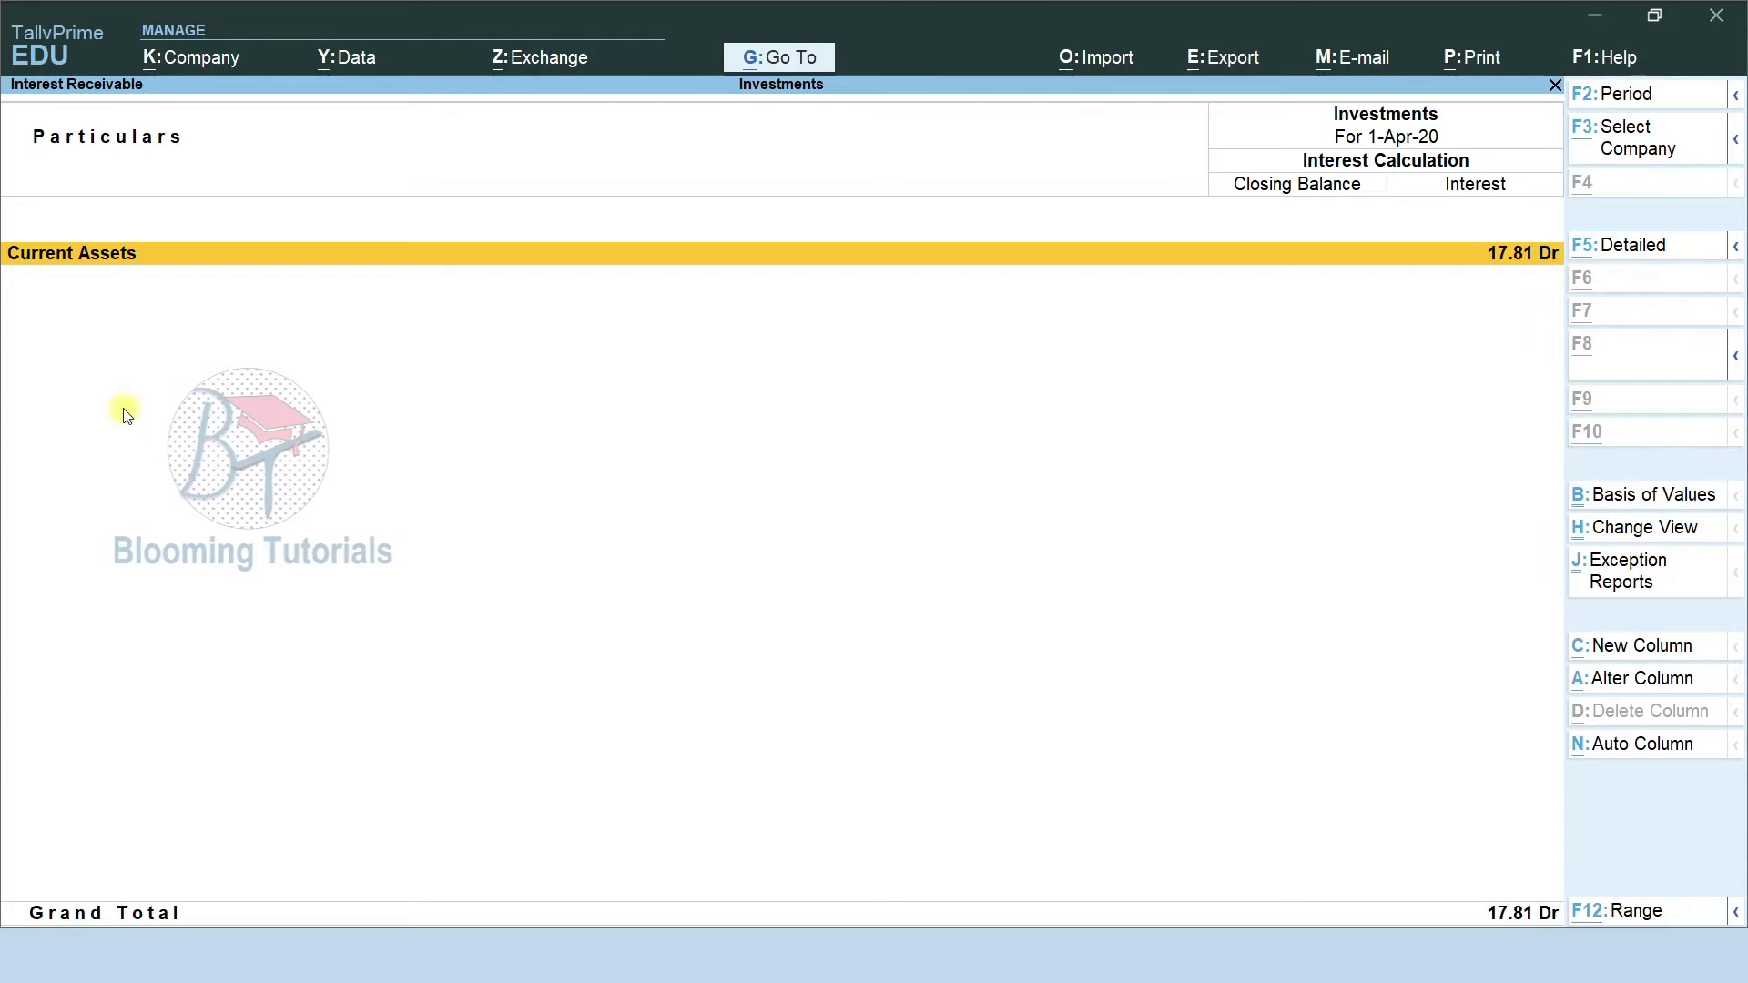
{"action": "key", "text": "alt+F2"}
{"action": "key", "text": "Return"}
{"action": "type", "text": "31-3"}
{"action": "key", "text": "Return"}
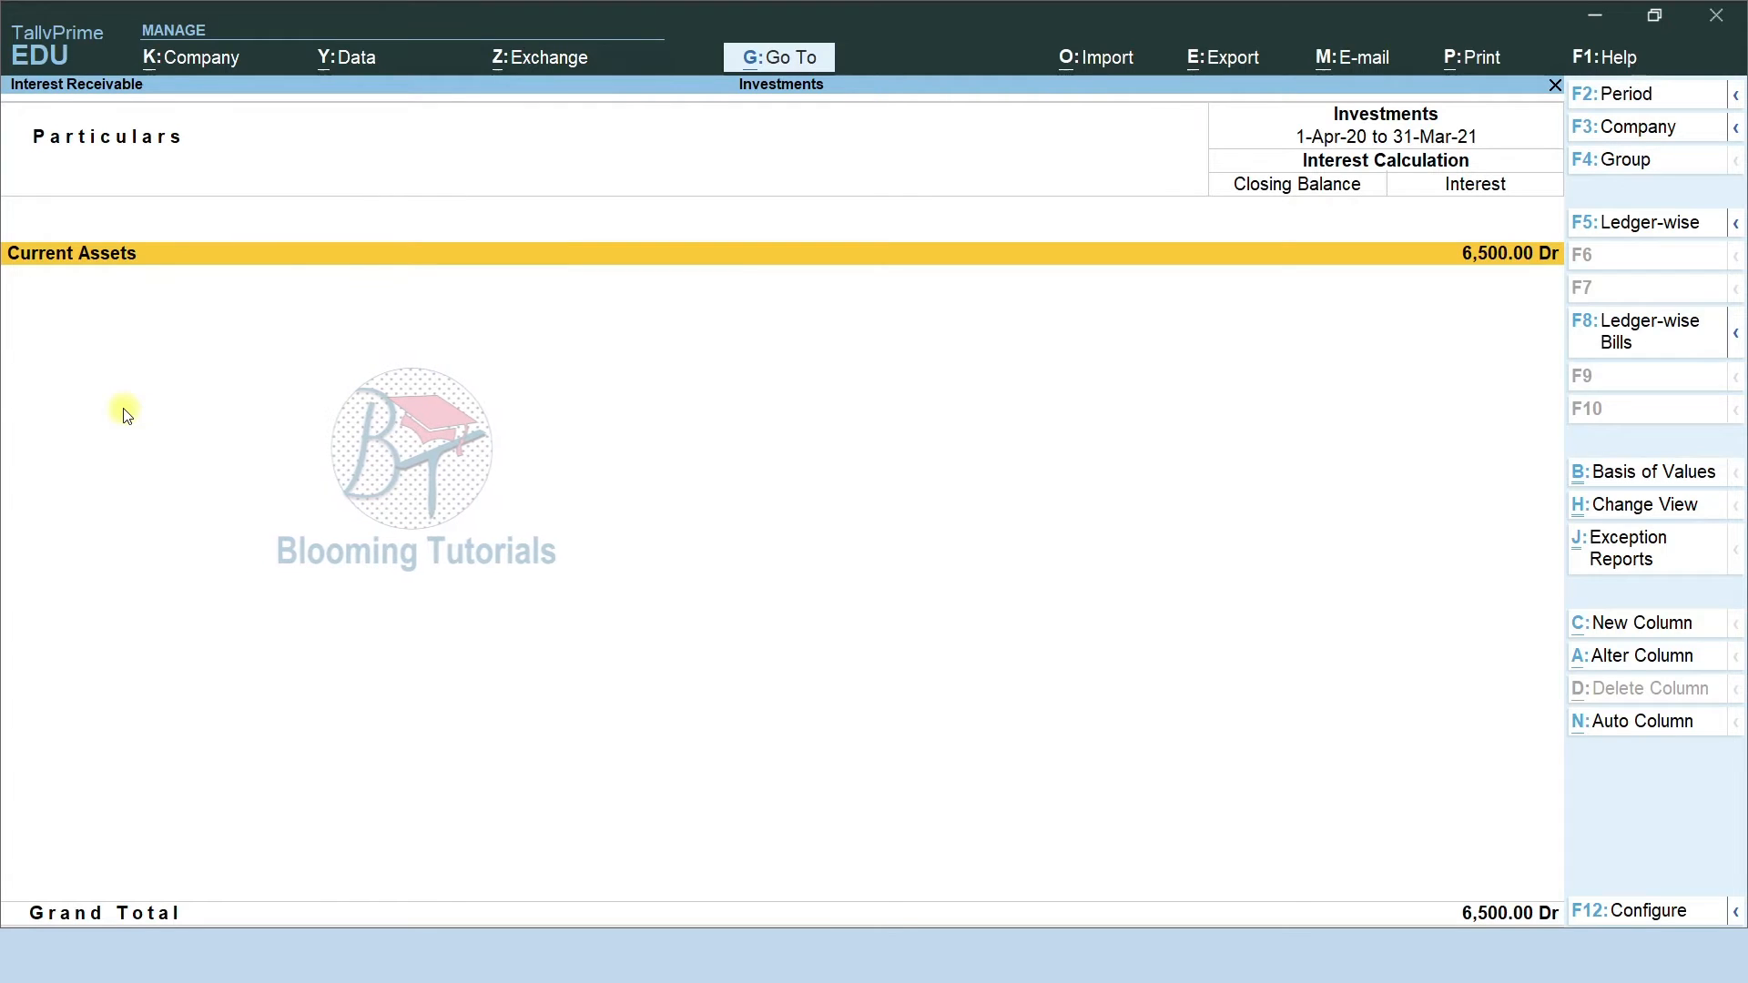
View the interest calculation of the Fixed Deposit ledger for the period 1-Apr-20 to 31-Mar-21
{"action": "key", "text": "Escape"}
{"action": "key", "text": "Down"}
{"action": "key", "text": "Down"}
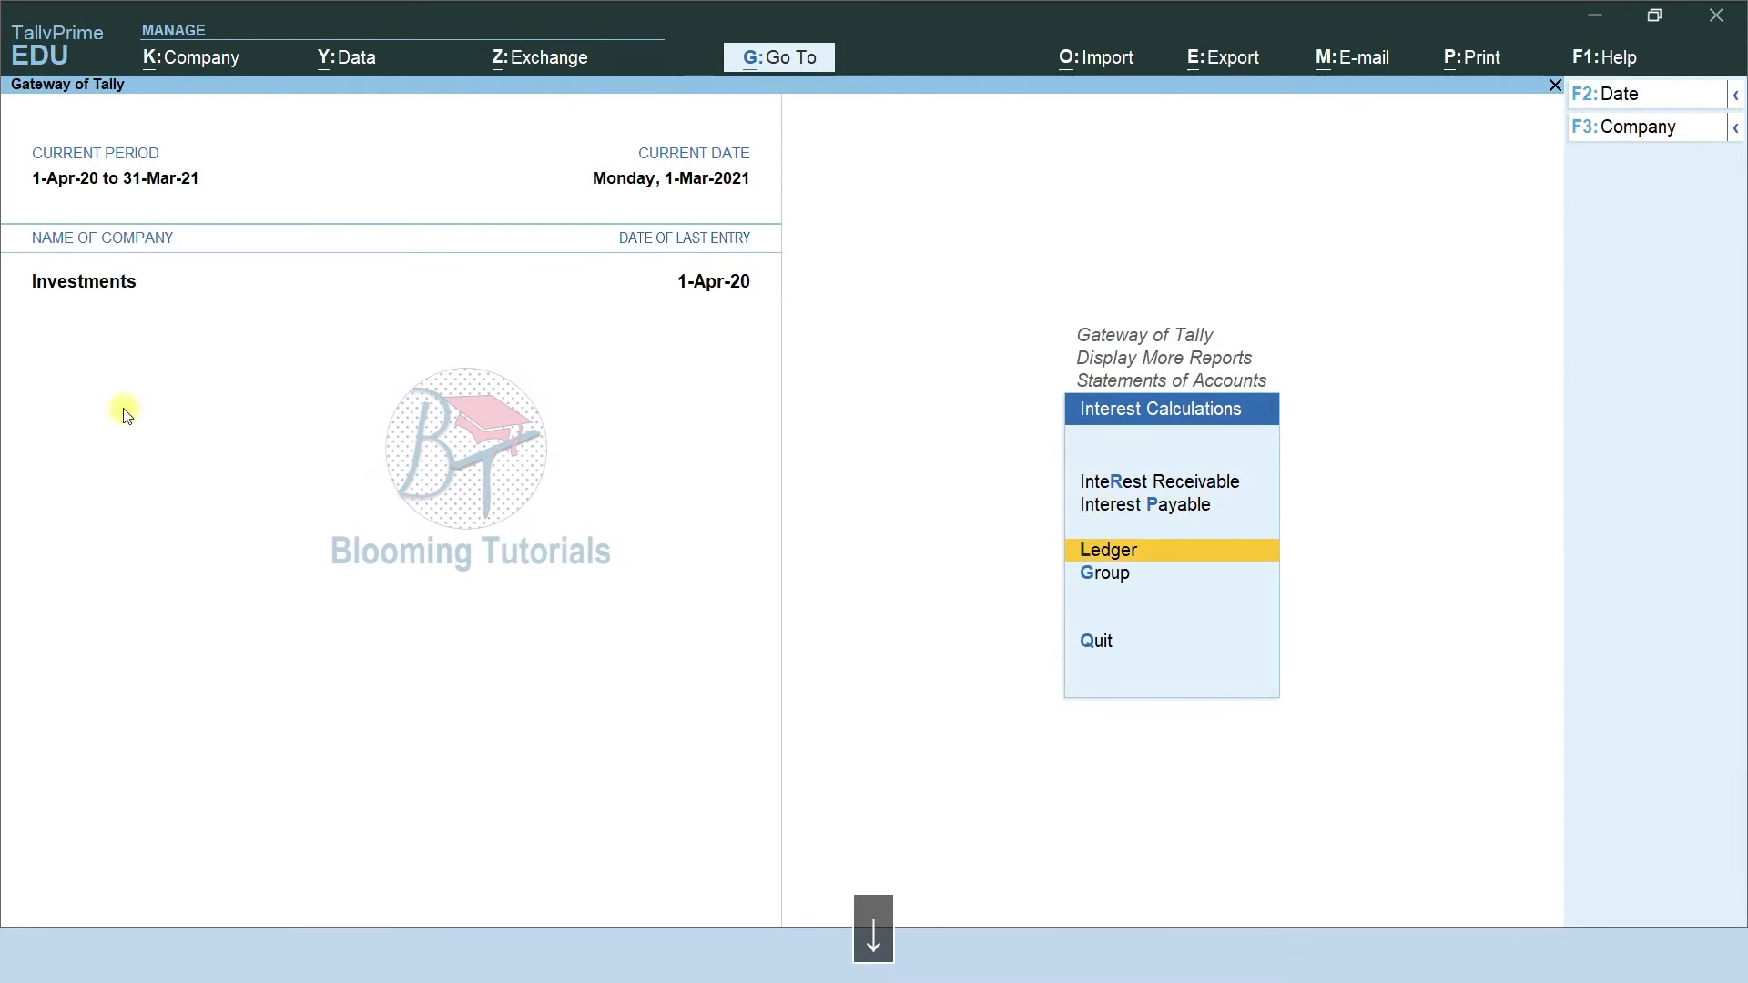
{"action": "key", "text": "Return"}
{"action": "key", "text": "Return"}
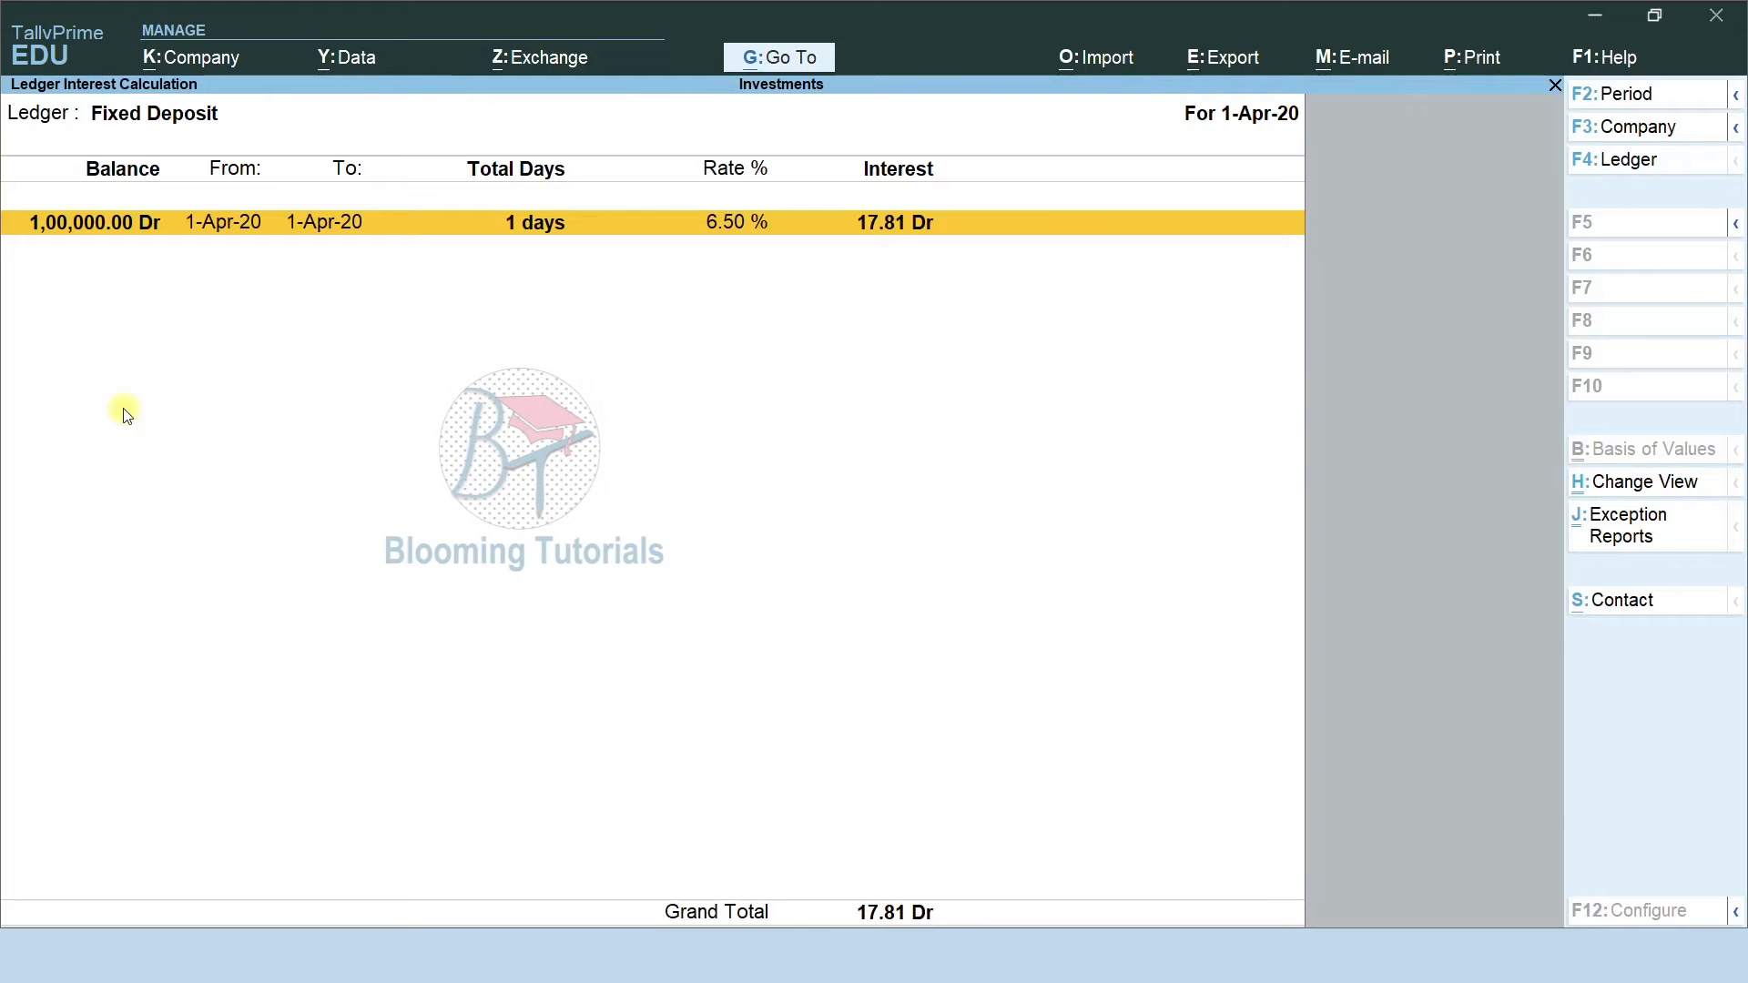
{"action": "key", "text": "alt+F2"}
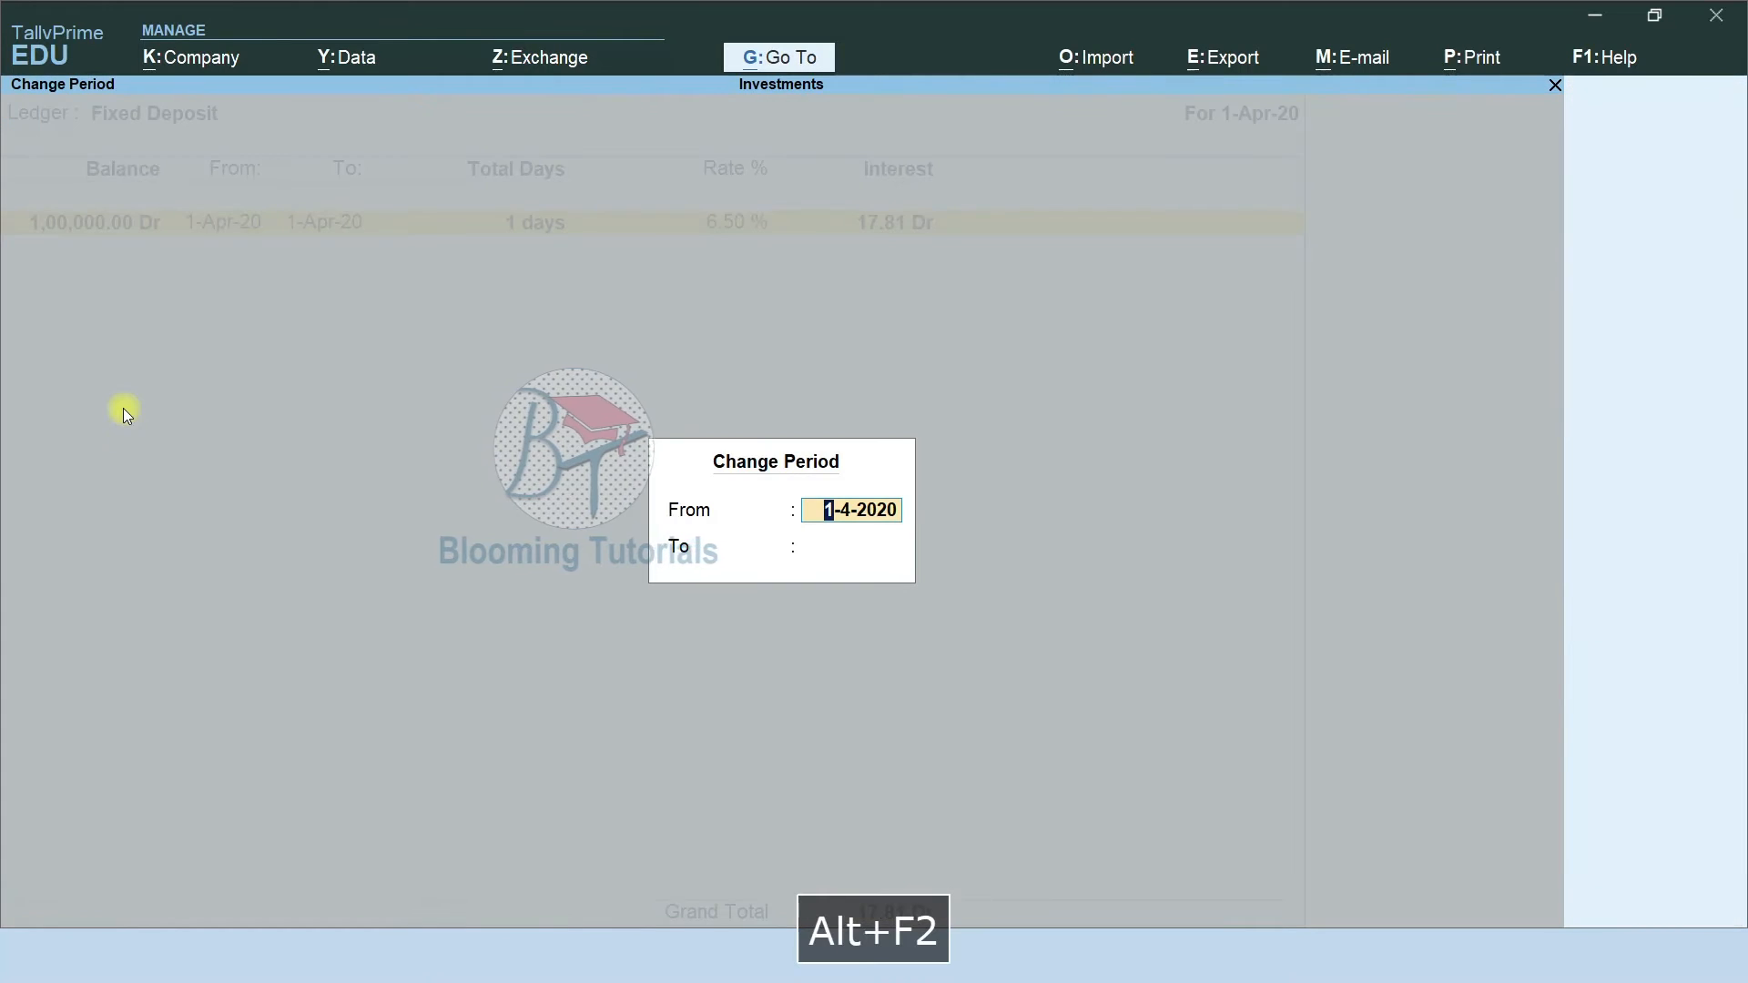
{"action": "key", "text": "Return"}
{"action": "type", "text": "31"}
{"action": "key", "text": "Return"}
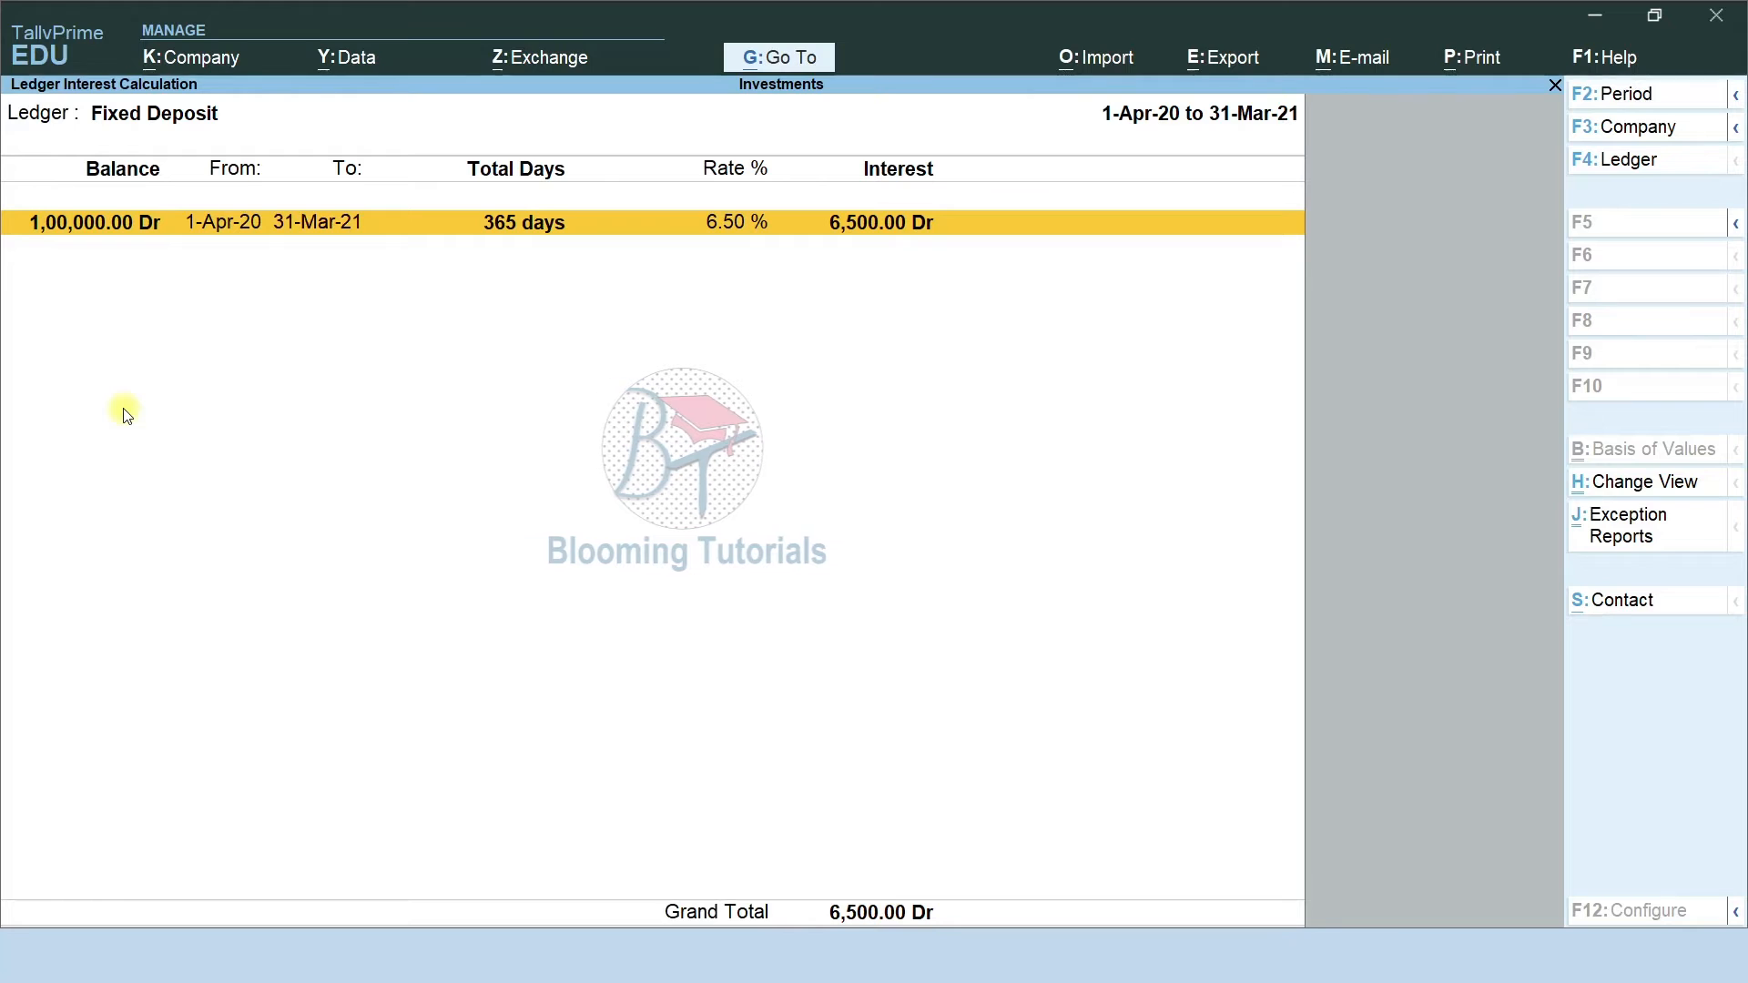
Check the ledger vouchers behind the Fixed Deposit interest line, and return to the Gateway of Tally
{"action": "key", "text": "Return"}
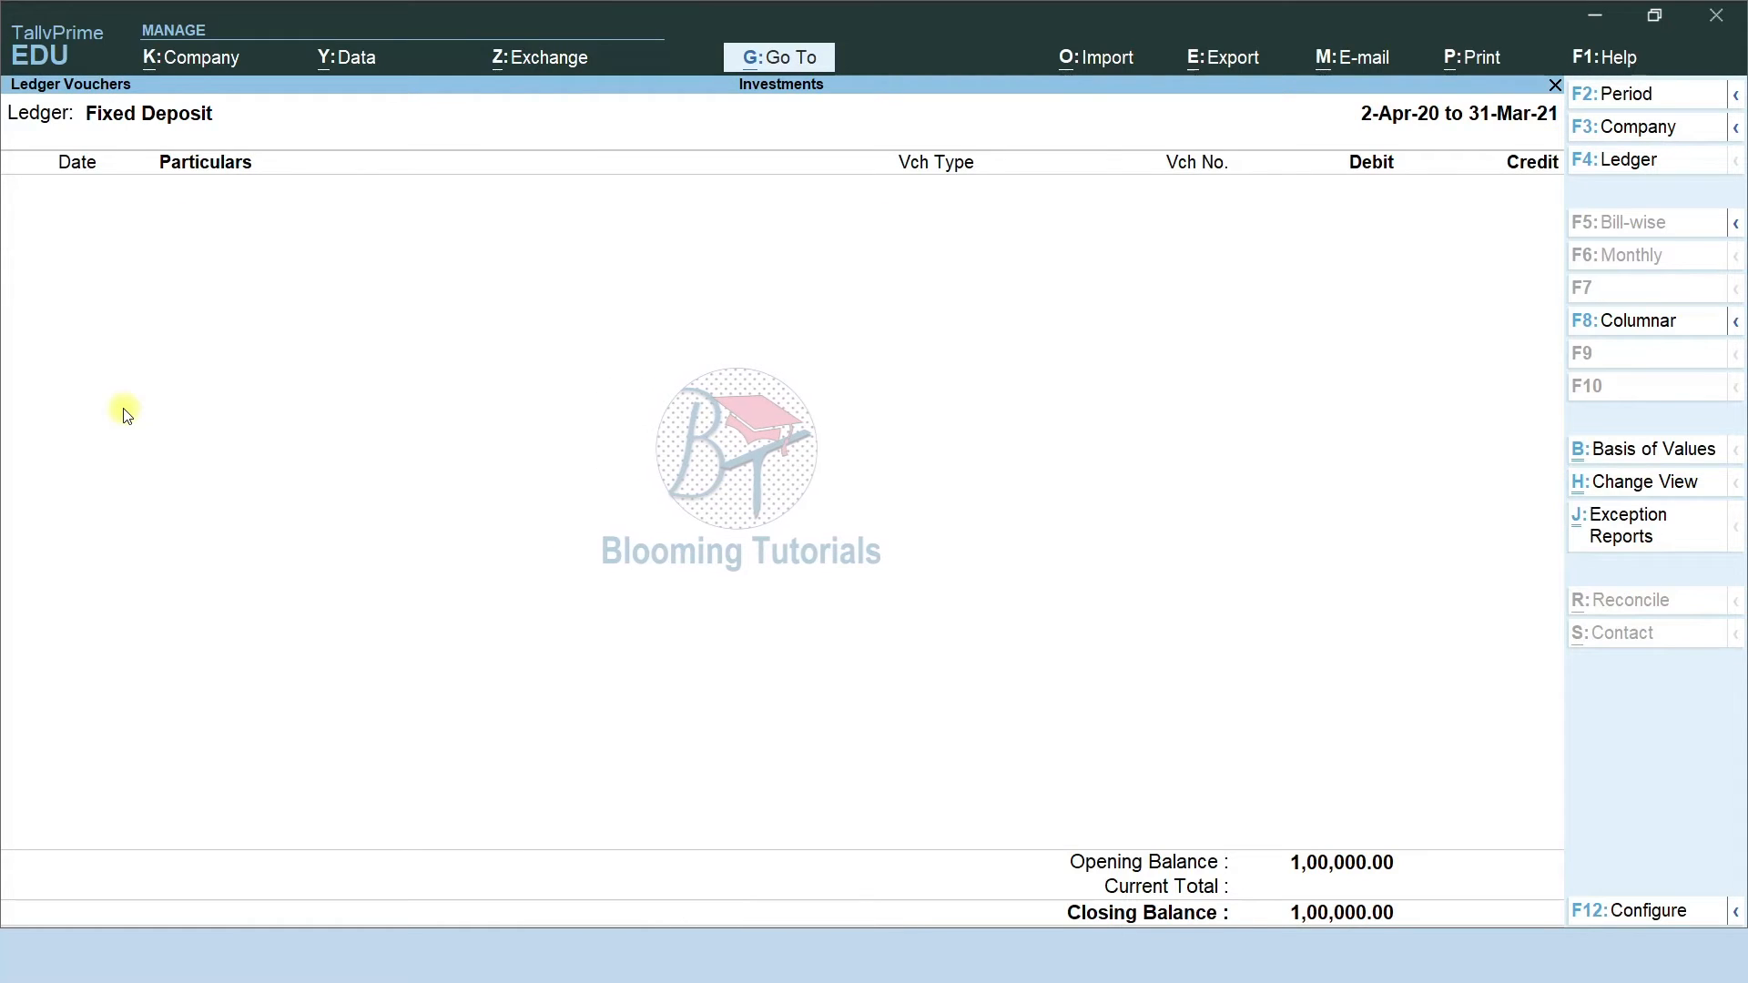
{"action": "key", "text": "Escape"}
{"action": "key", "text": "Escape"}
{"action": "key", "text": "Escape"}
{"action": "key", "text": "Escape"}
{"action": "key", "text": "Escape"}
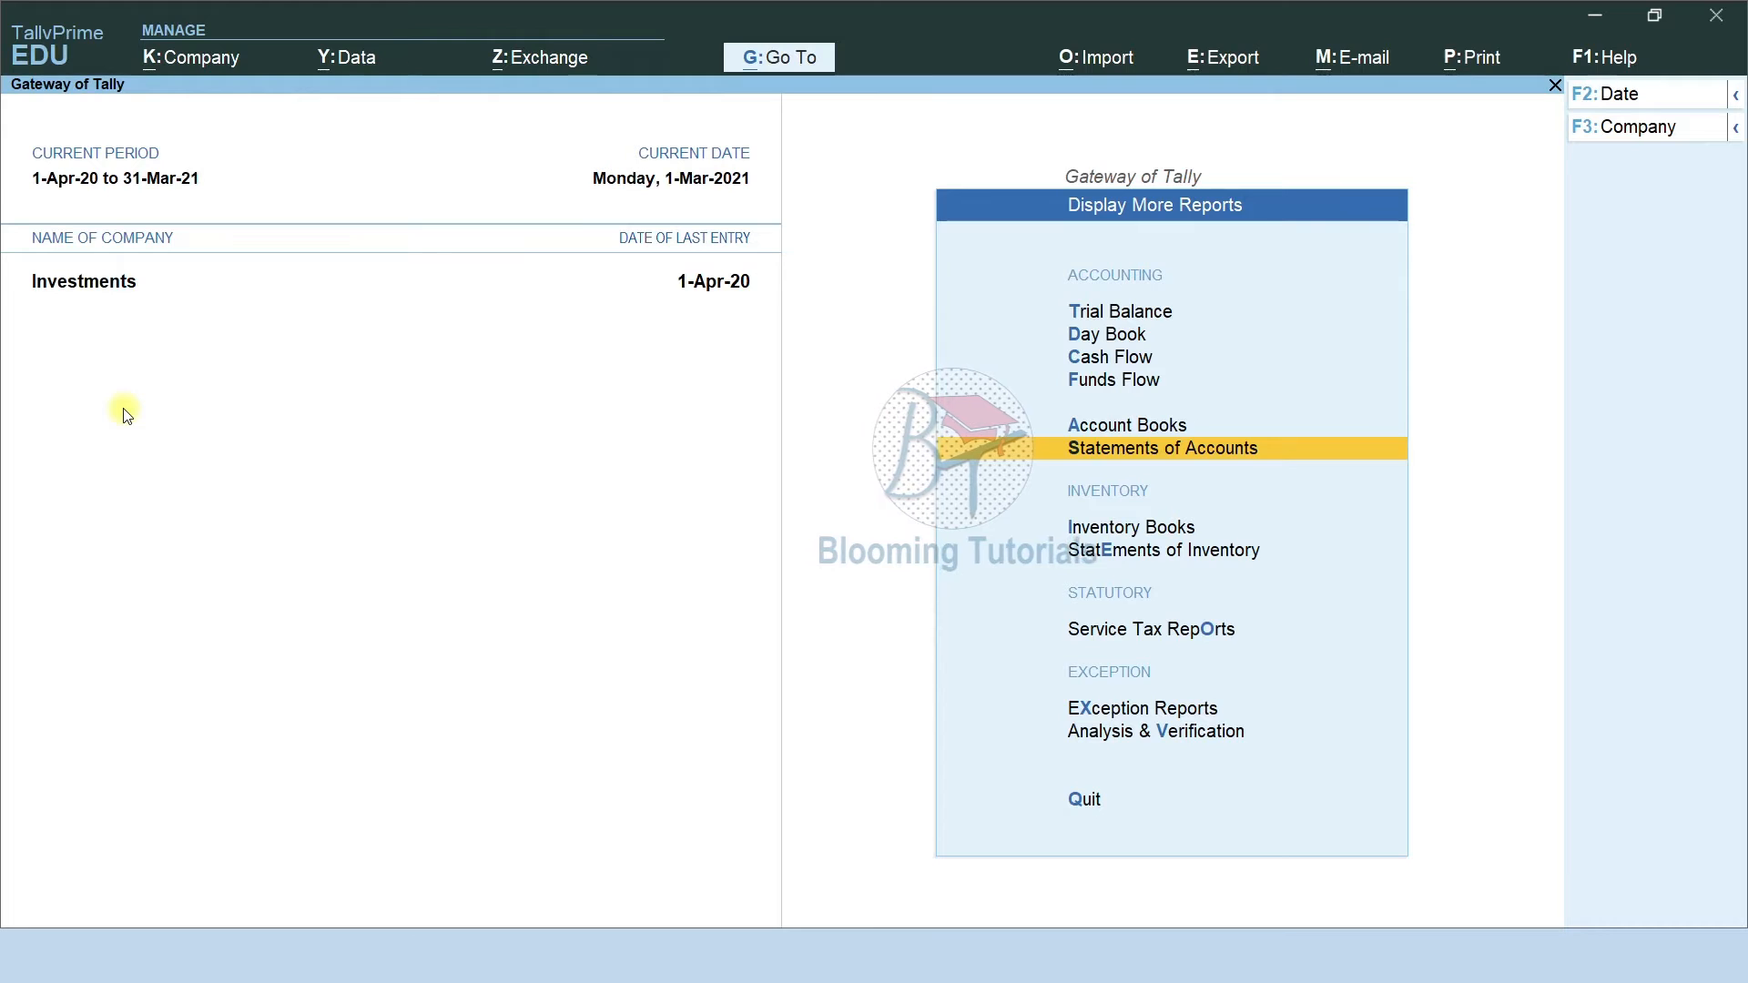
{"action": "key", "text": "Up"}
{"action": "key", "text": "Return"}
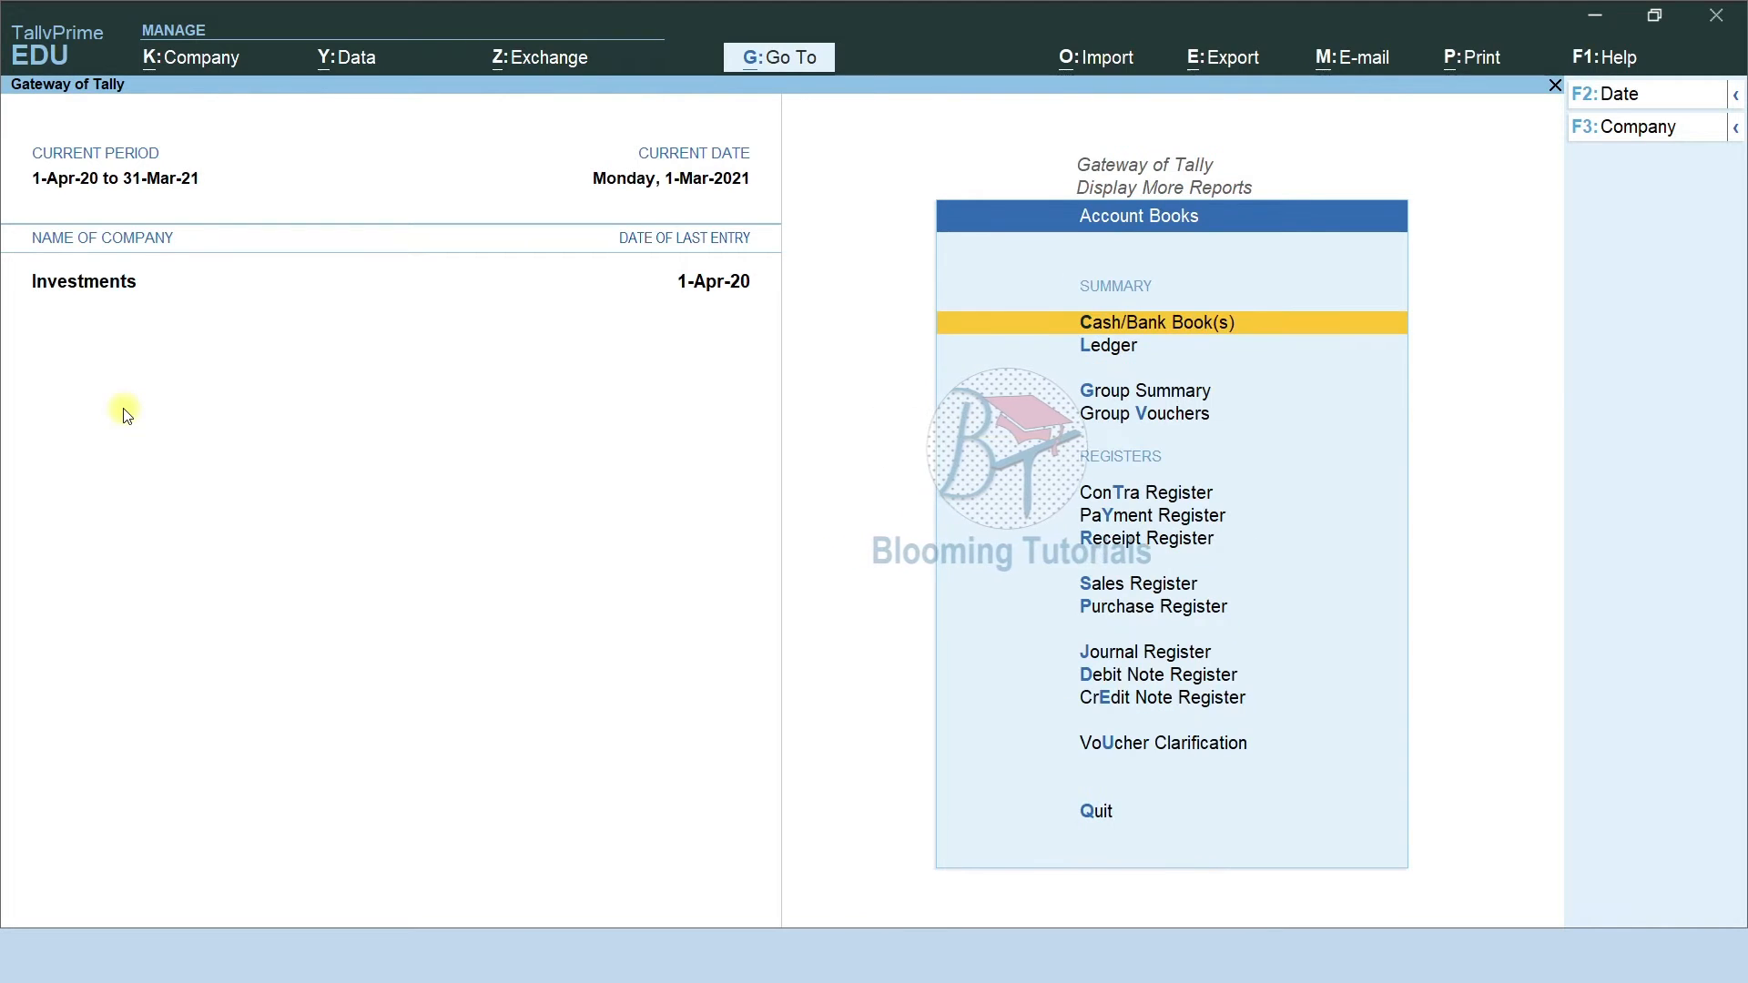
{"action": "key", "text": "Escape"}
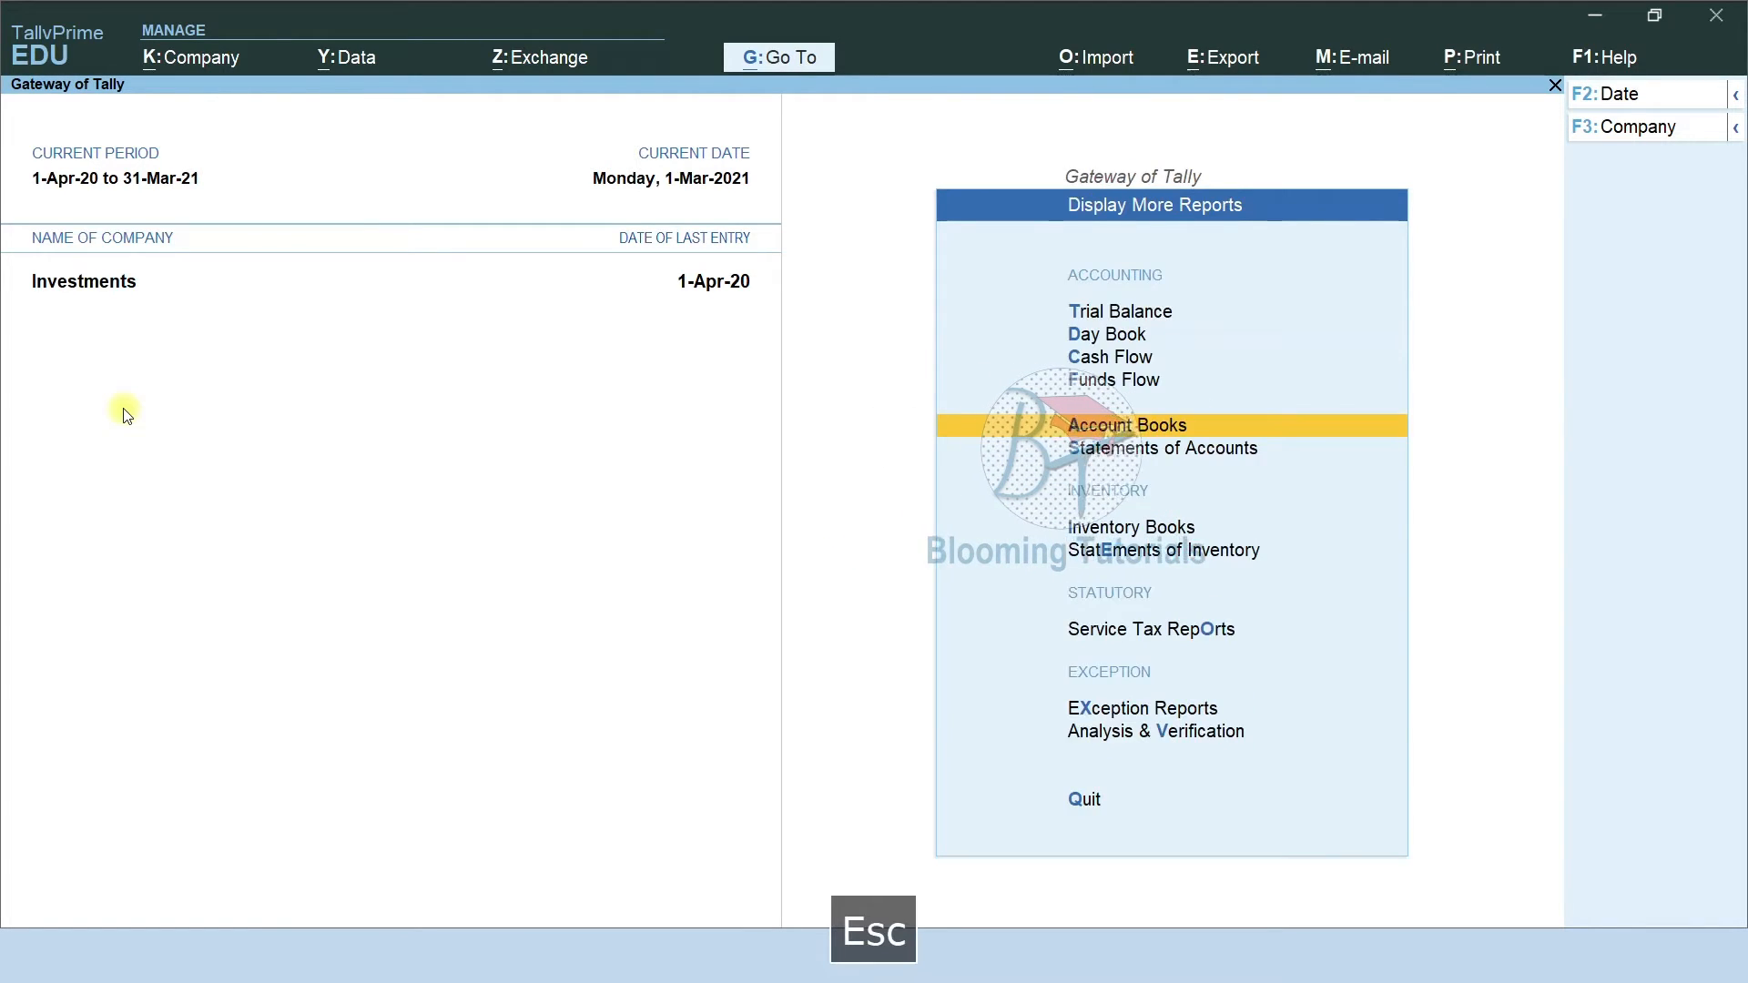
{"action": "key", "text": "Escape"}
Start a new Receipt voucher and set ICICI Bank as its account
{"action": "key", "text": "F6"}
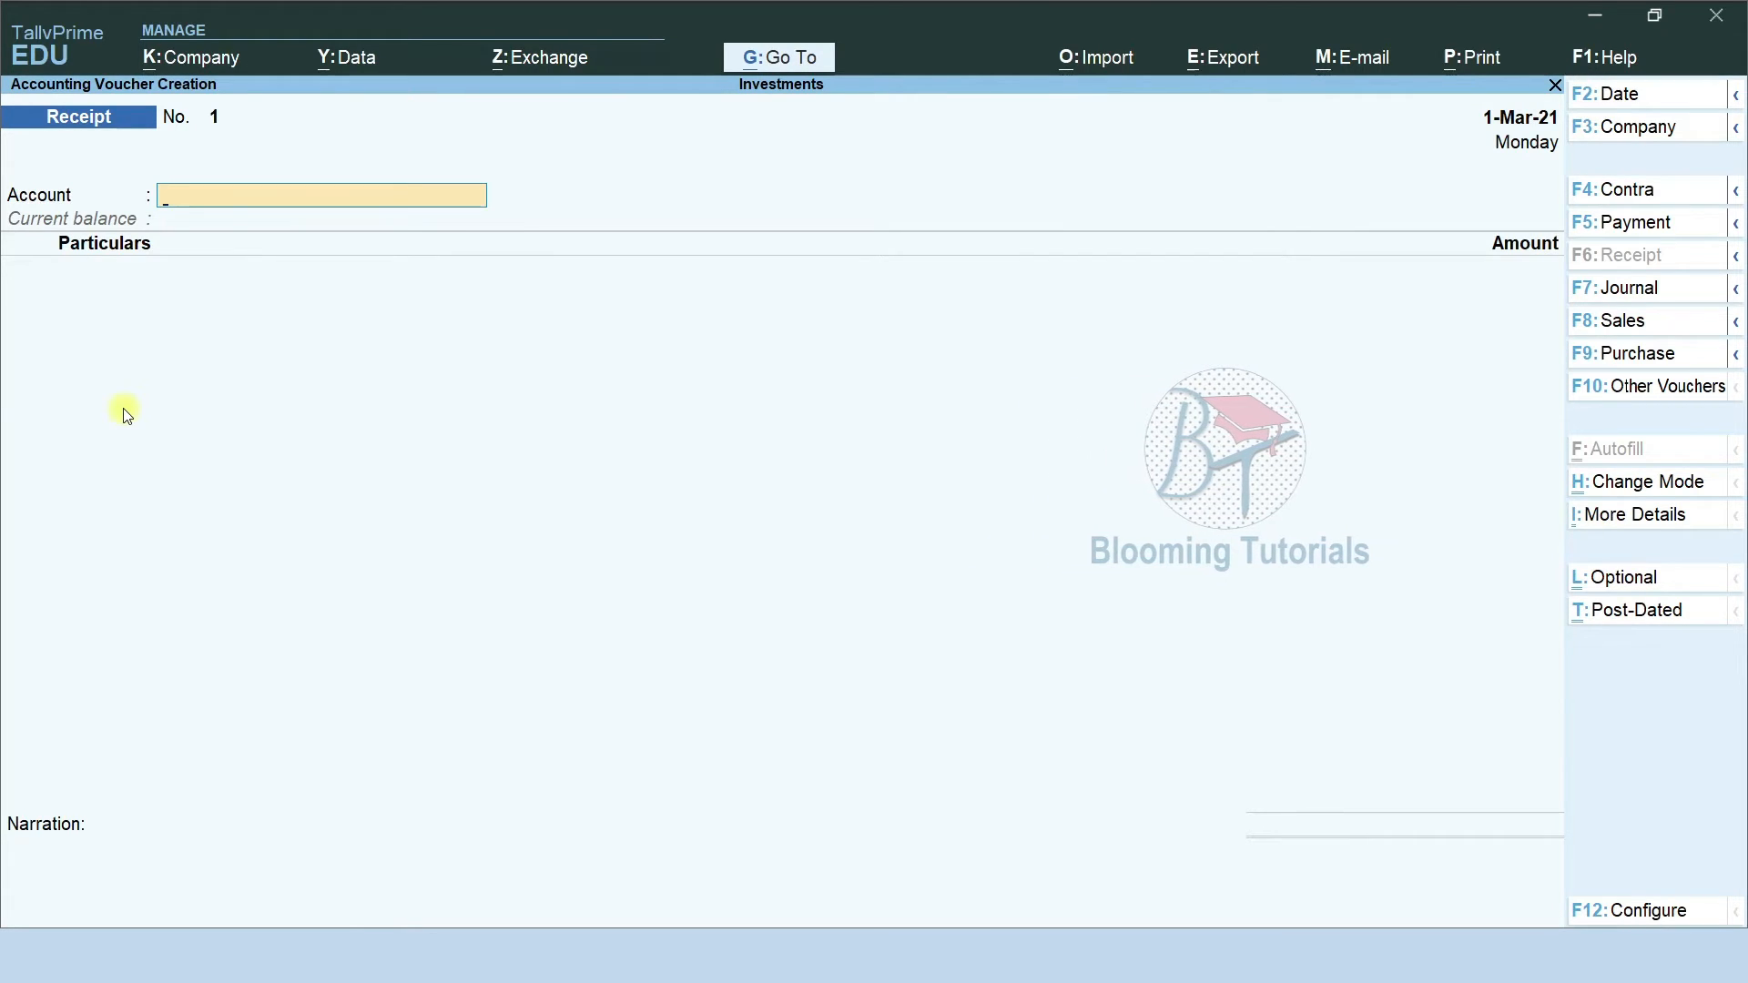
{"action": "type", "text": "I"}
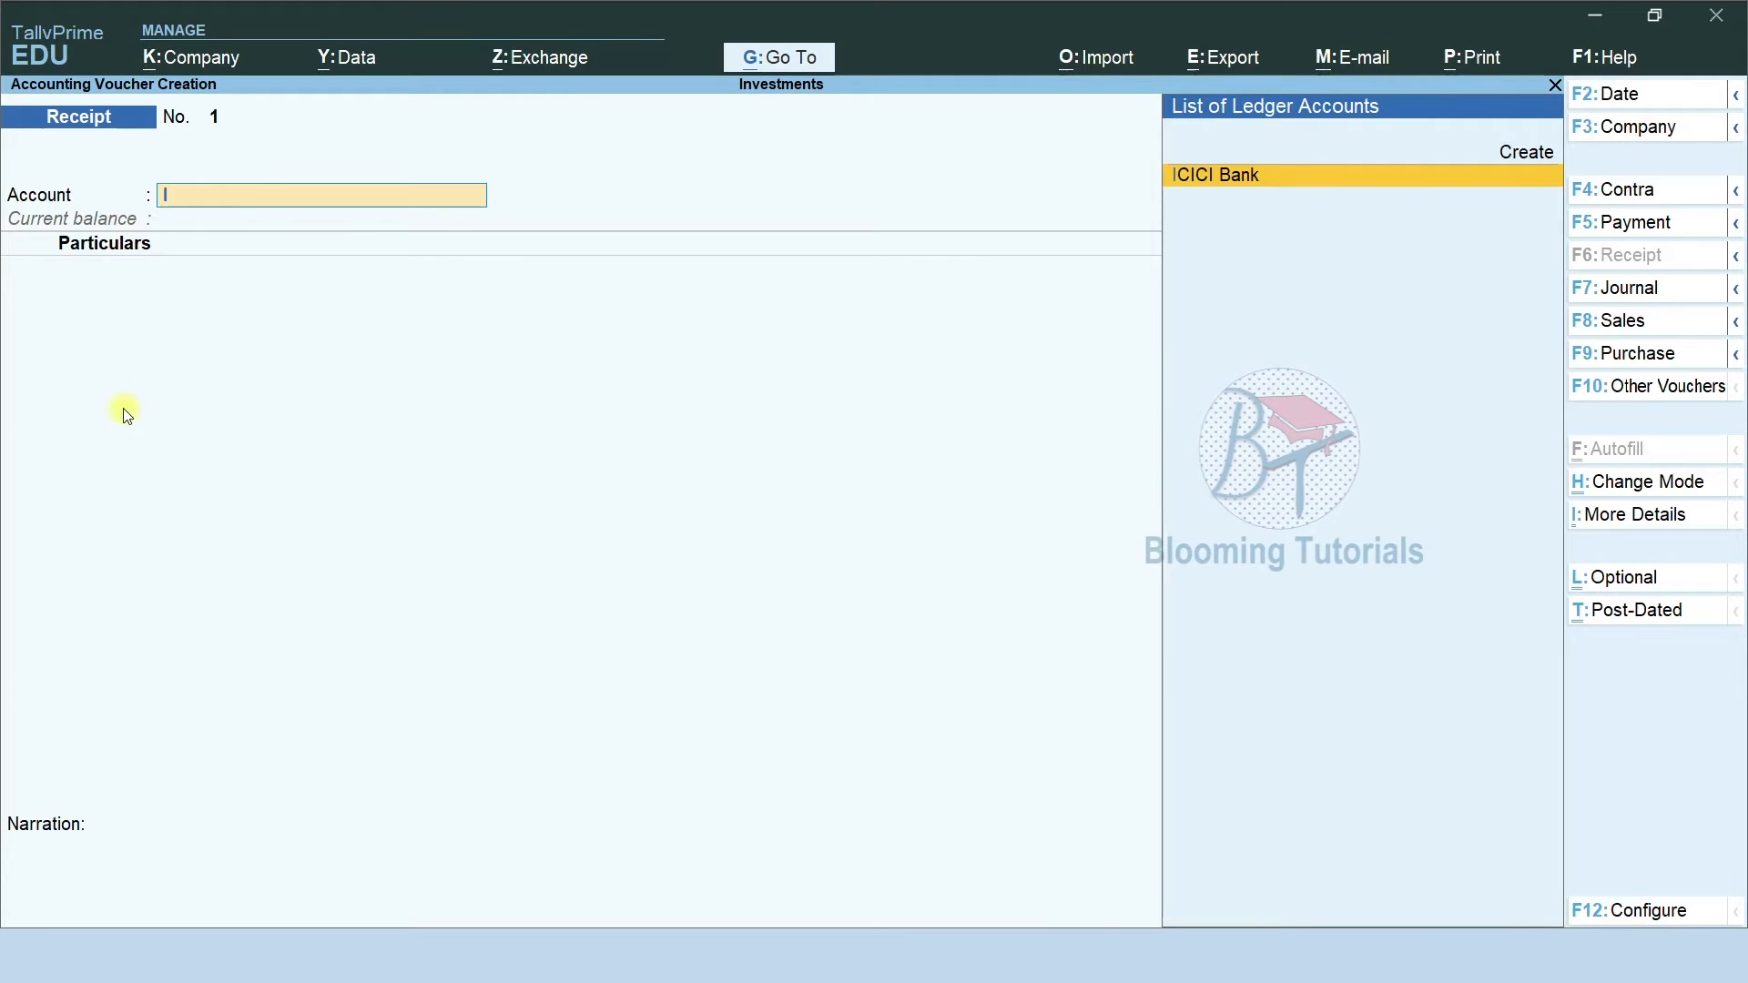
{"action": "key", "text": "Return"}
Enter the Fixed Deposit ledger with an amount of 1,00,000 as the receipt's first particulars line
{"action": "key", "text": "space"}
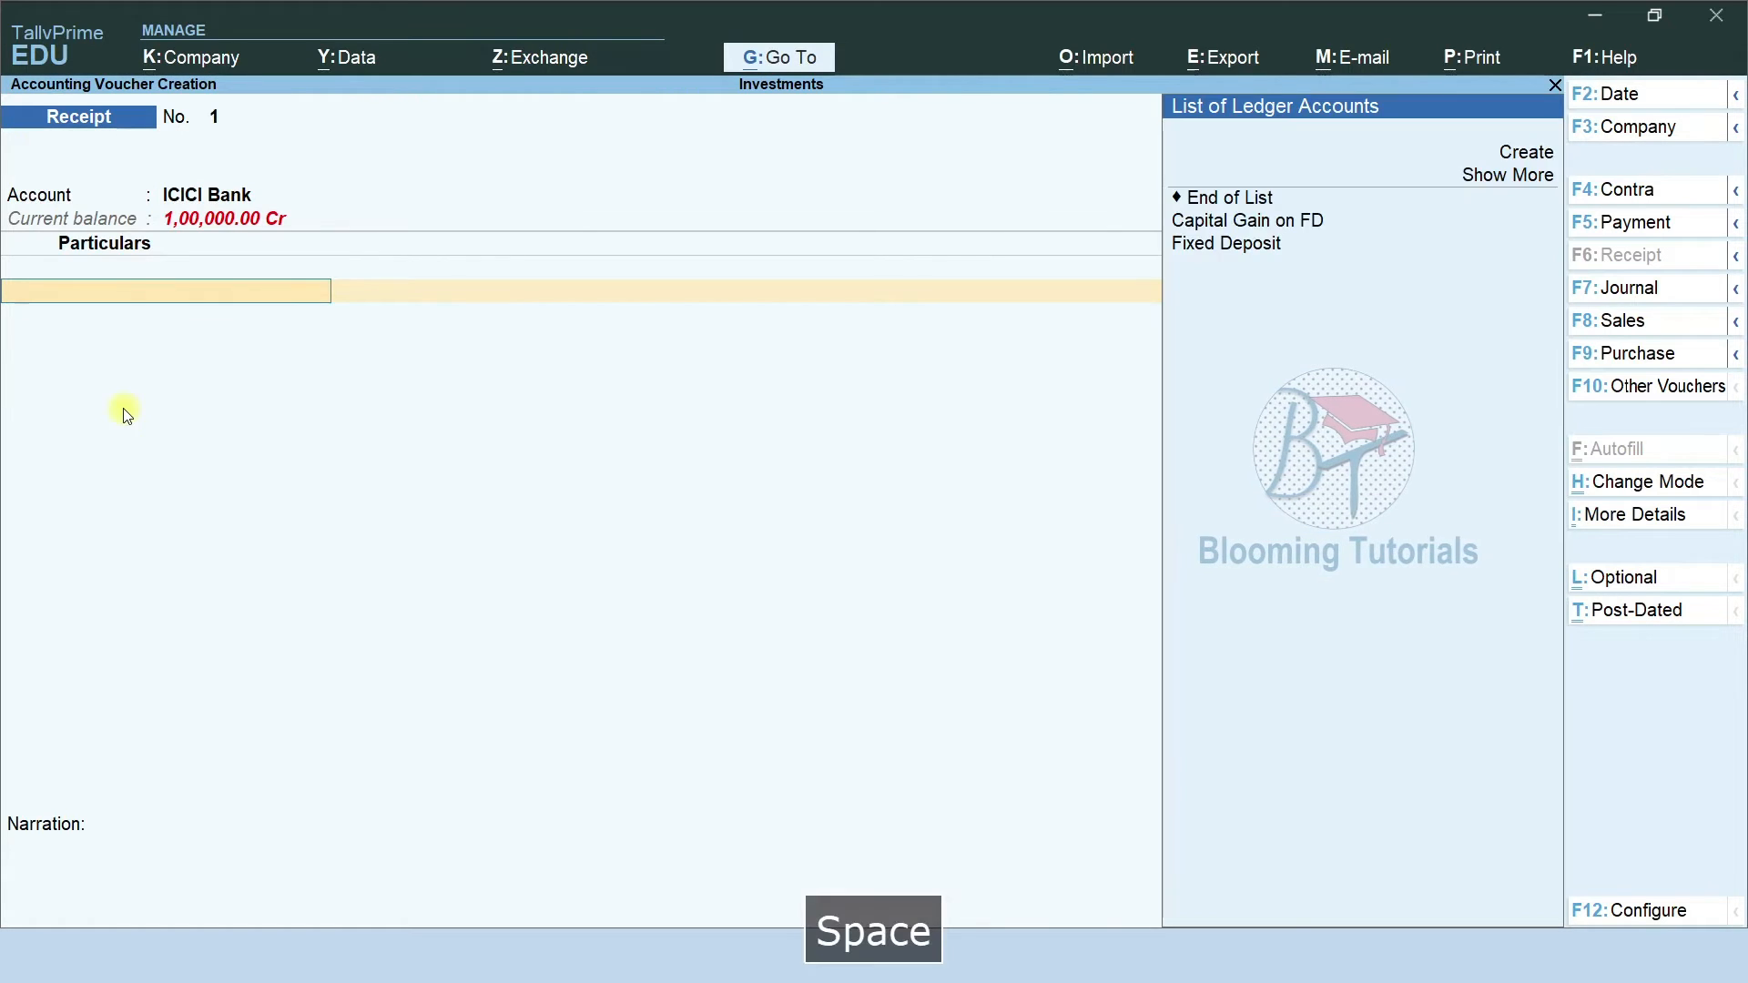
{"action": "key", "text": "Down"}
{"action": "key", "text": "Down"}
{"action": "key", "text": "Down"}
{"action": "key", "text": "Down"}
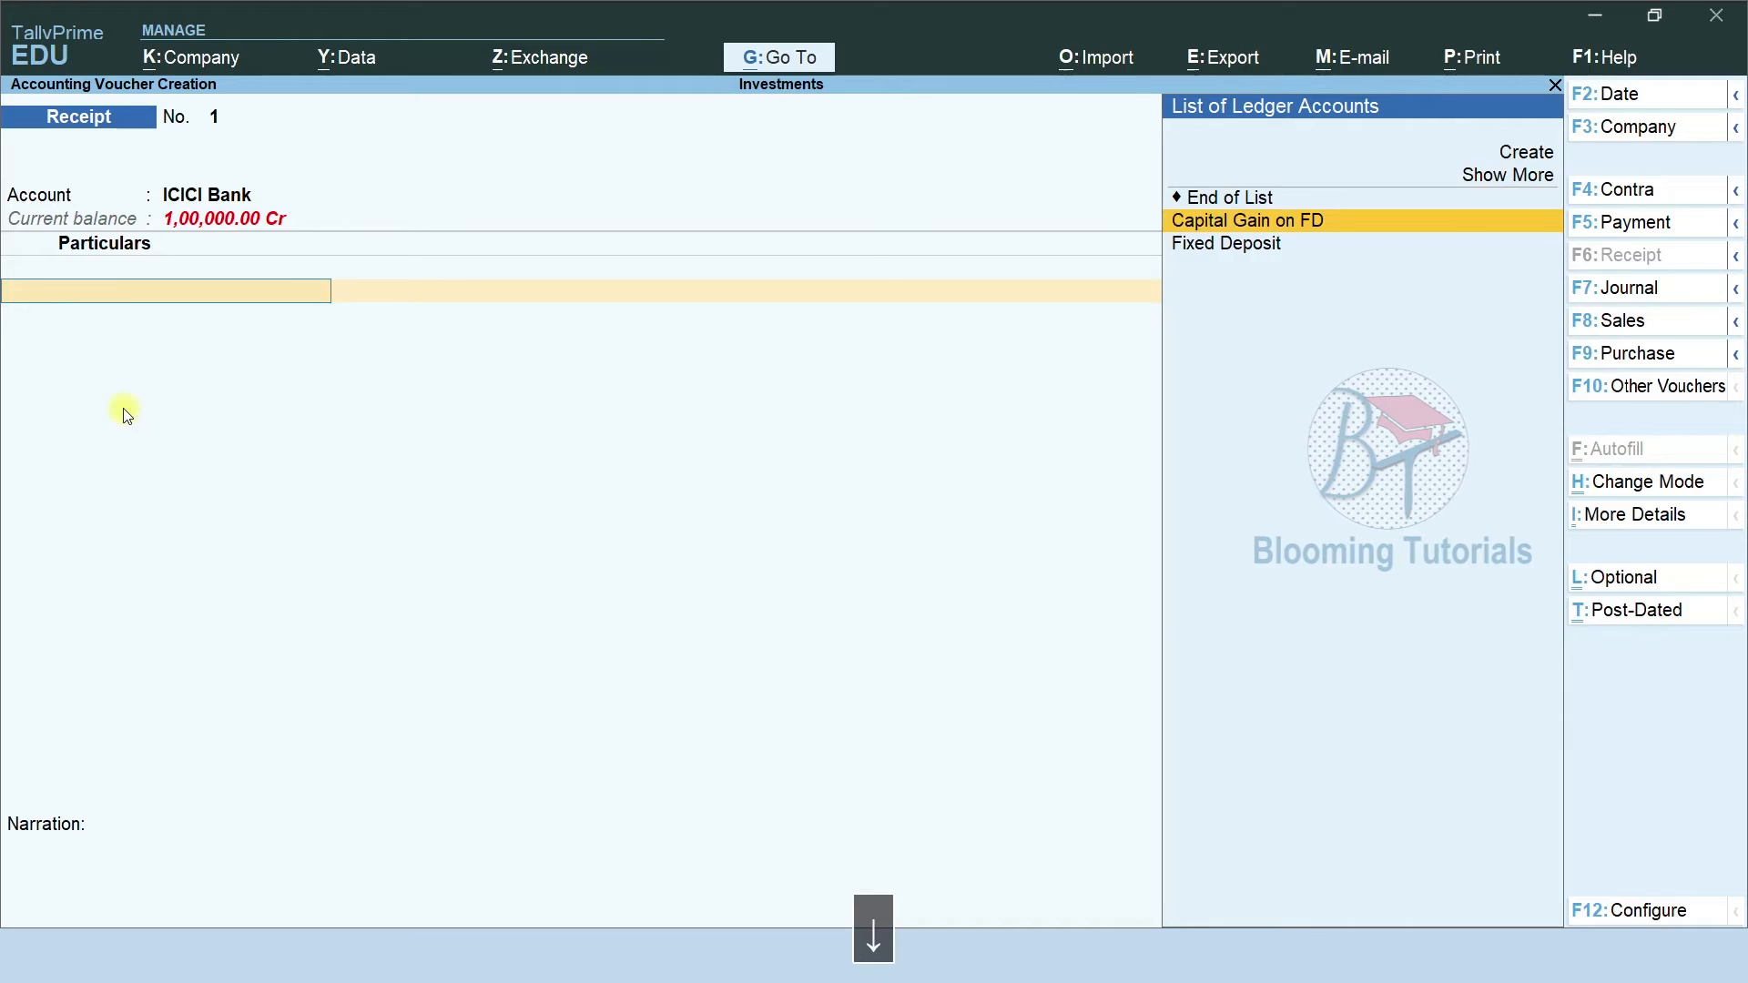
{"action": "key", "text": "Return"}
{"action": "type", "text": "100000"}
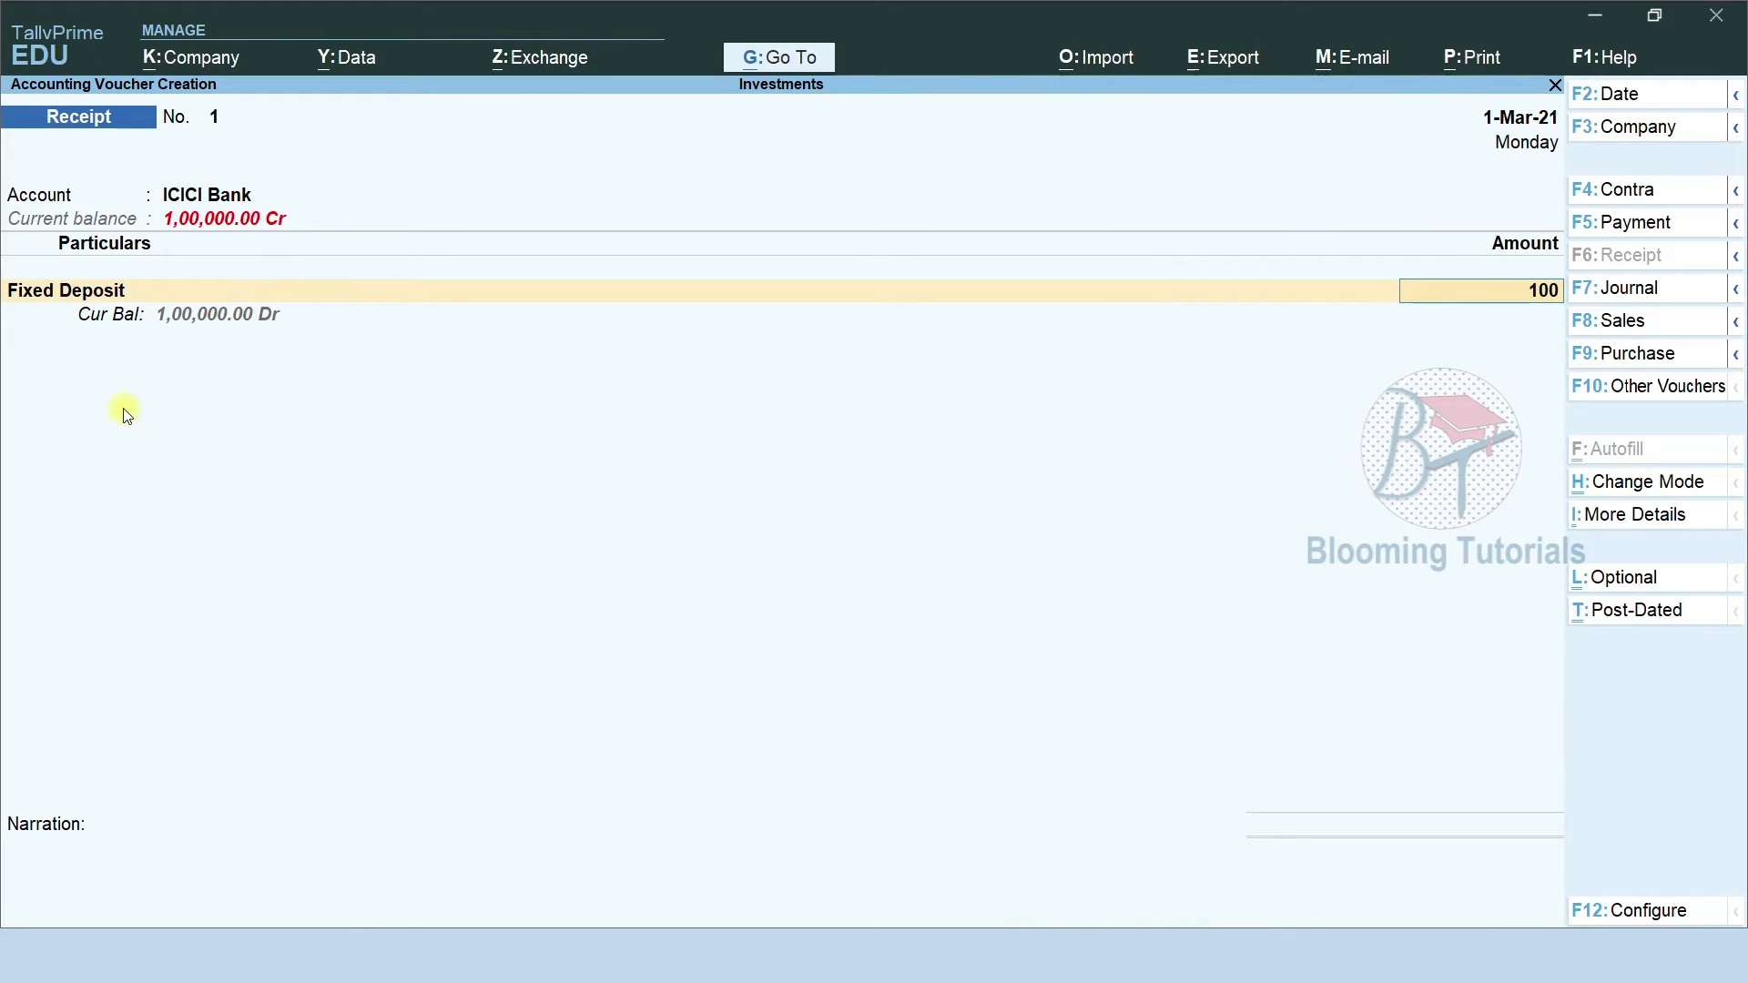
{"action": "key", "text": "Return"}
{"action": "key", "text": "Return"}
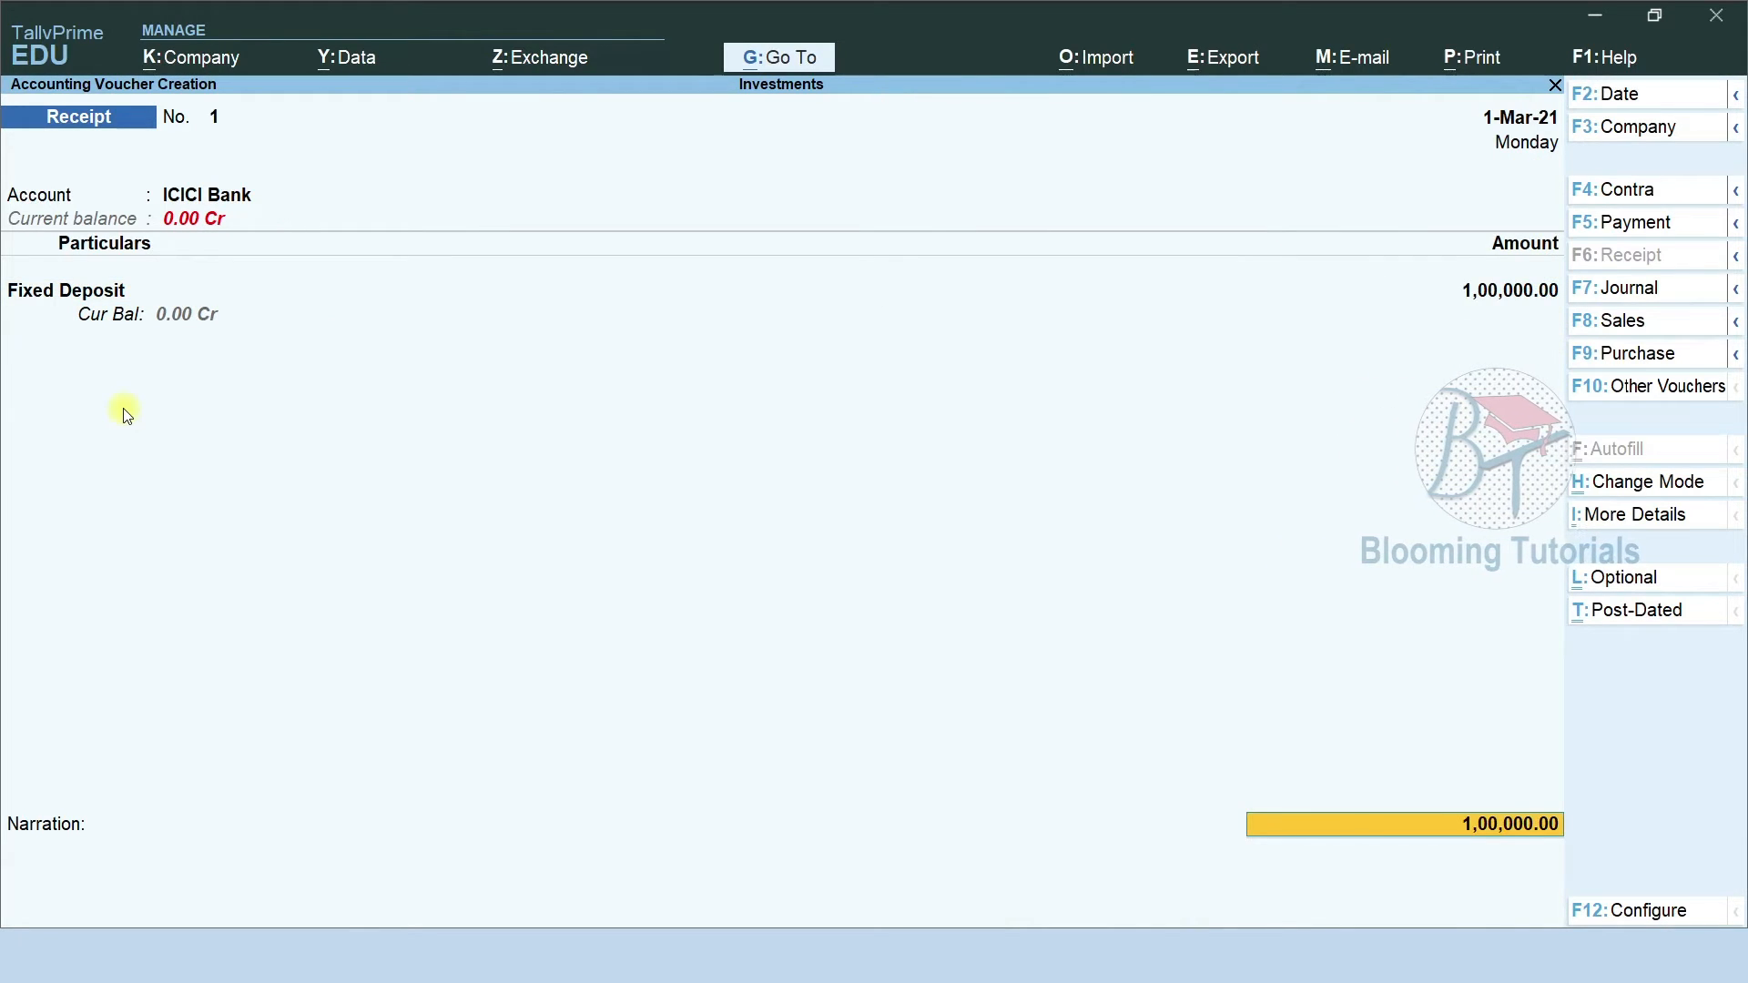
Add the Capital Gain on FD ledger with an amount of 6,500 as the receipt's second line
{"action": "key", "text": "BackSpace"}
{"action": "key", "text": "Return"}
{"action": "type", "text": "C"}
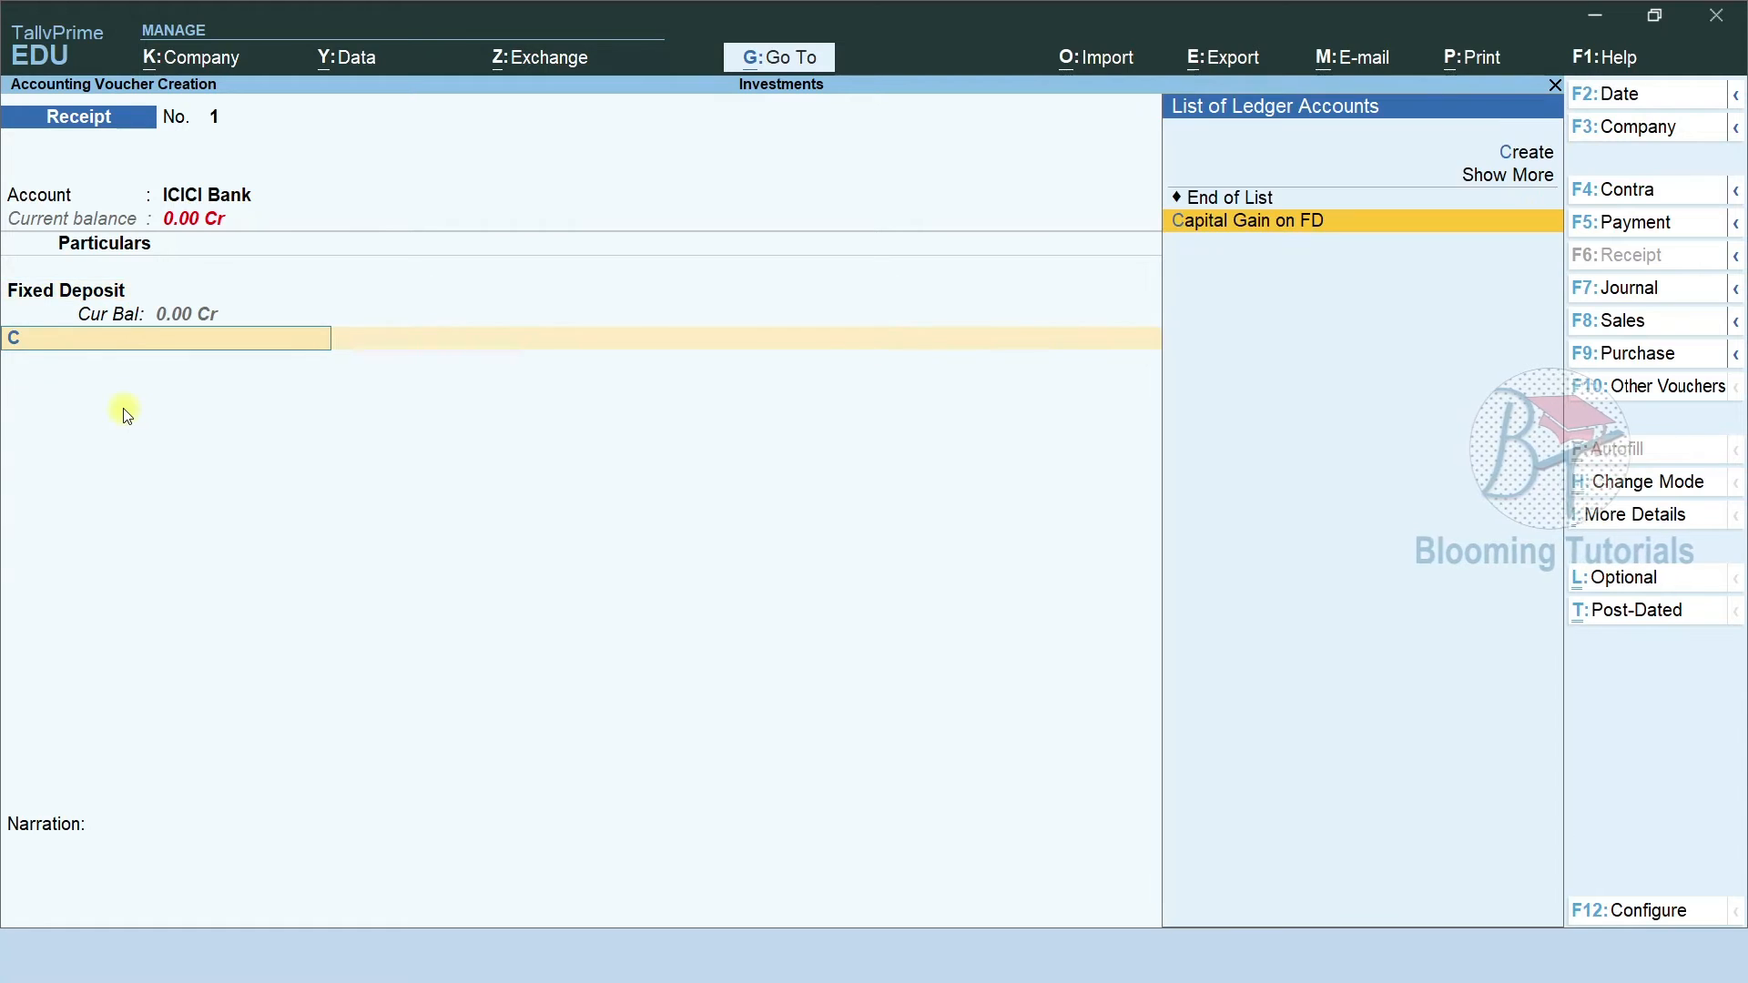
{"action": "key", "text": "Return"}
{"action": "type", "text": "6500"}
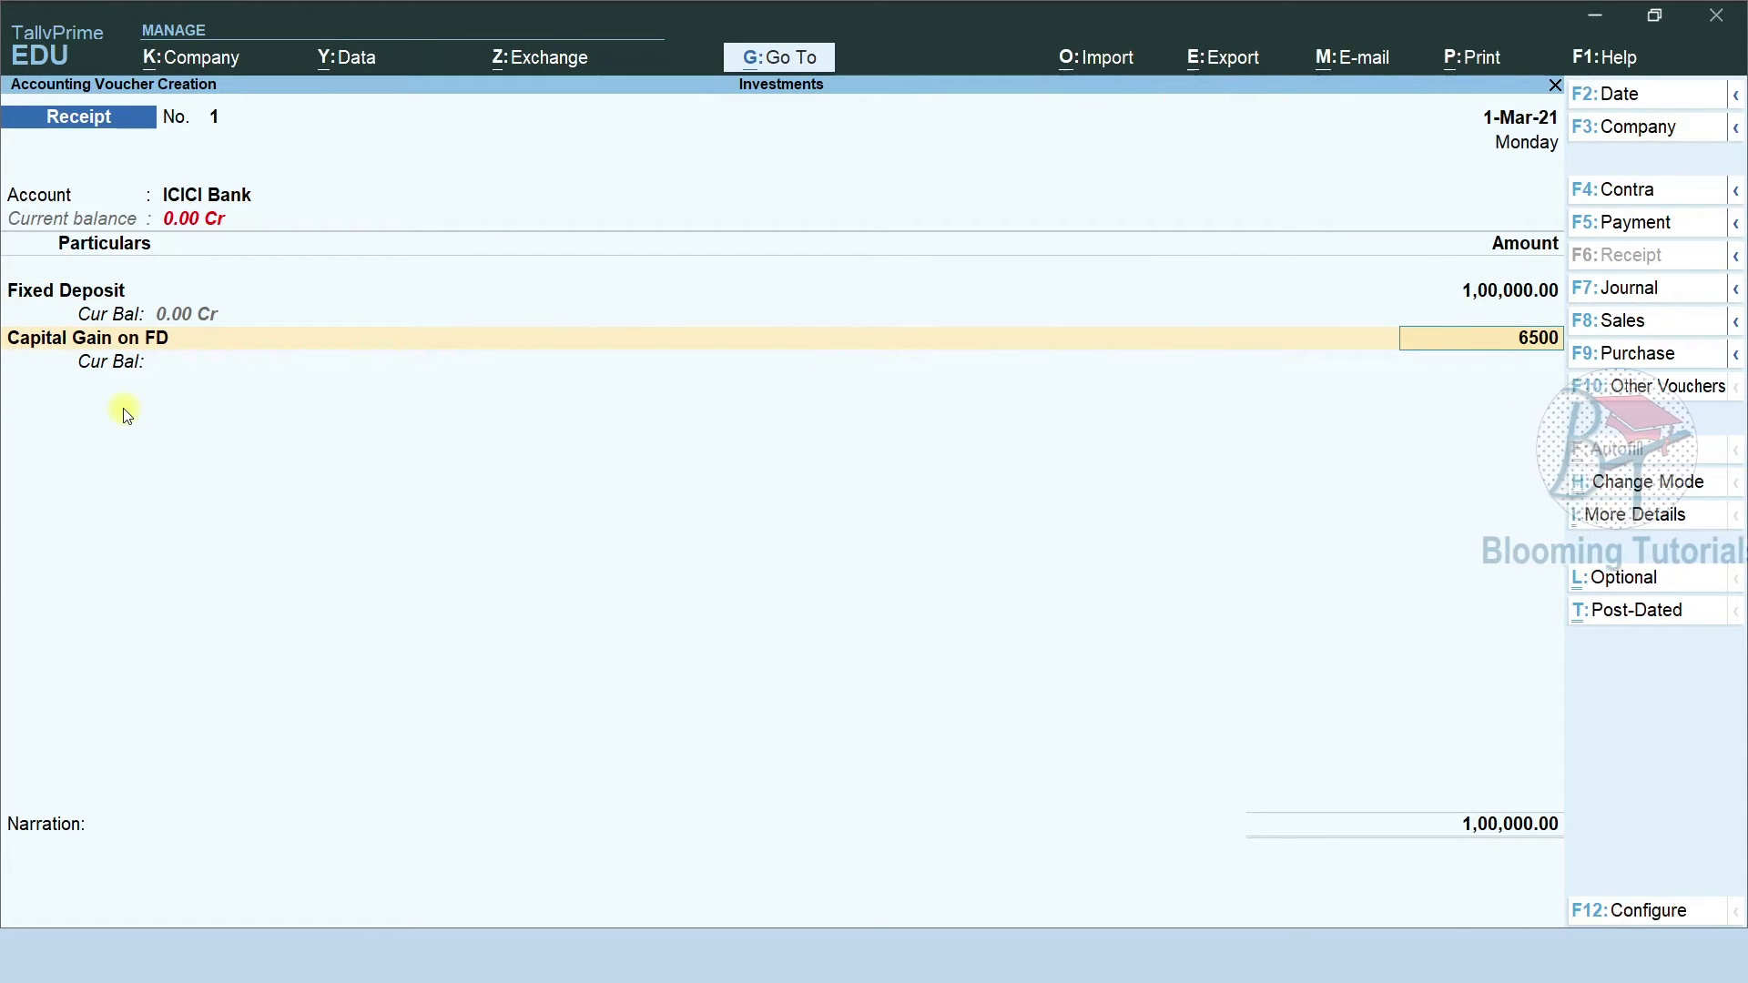
{"action": "key", "text": "Return"}
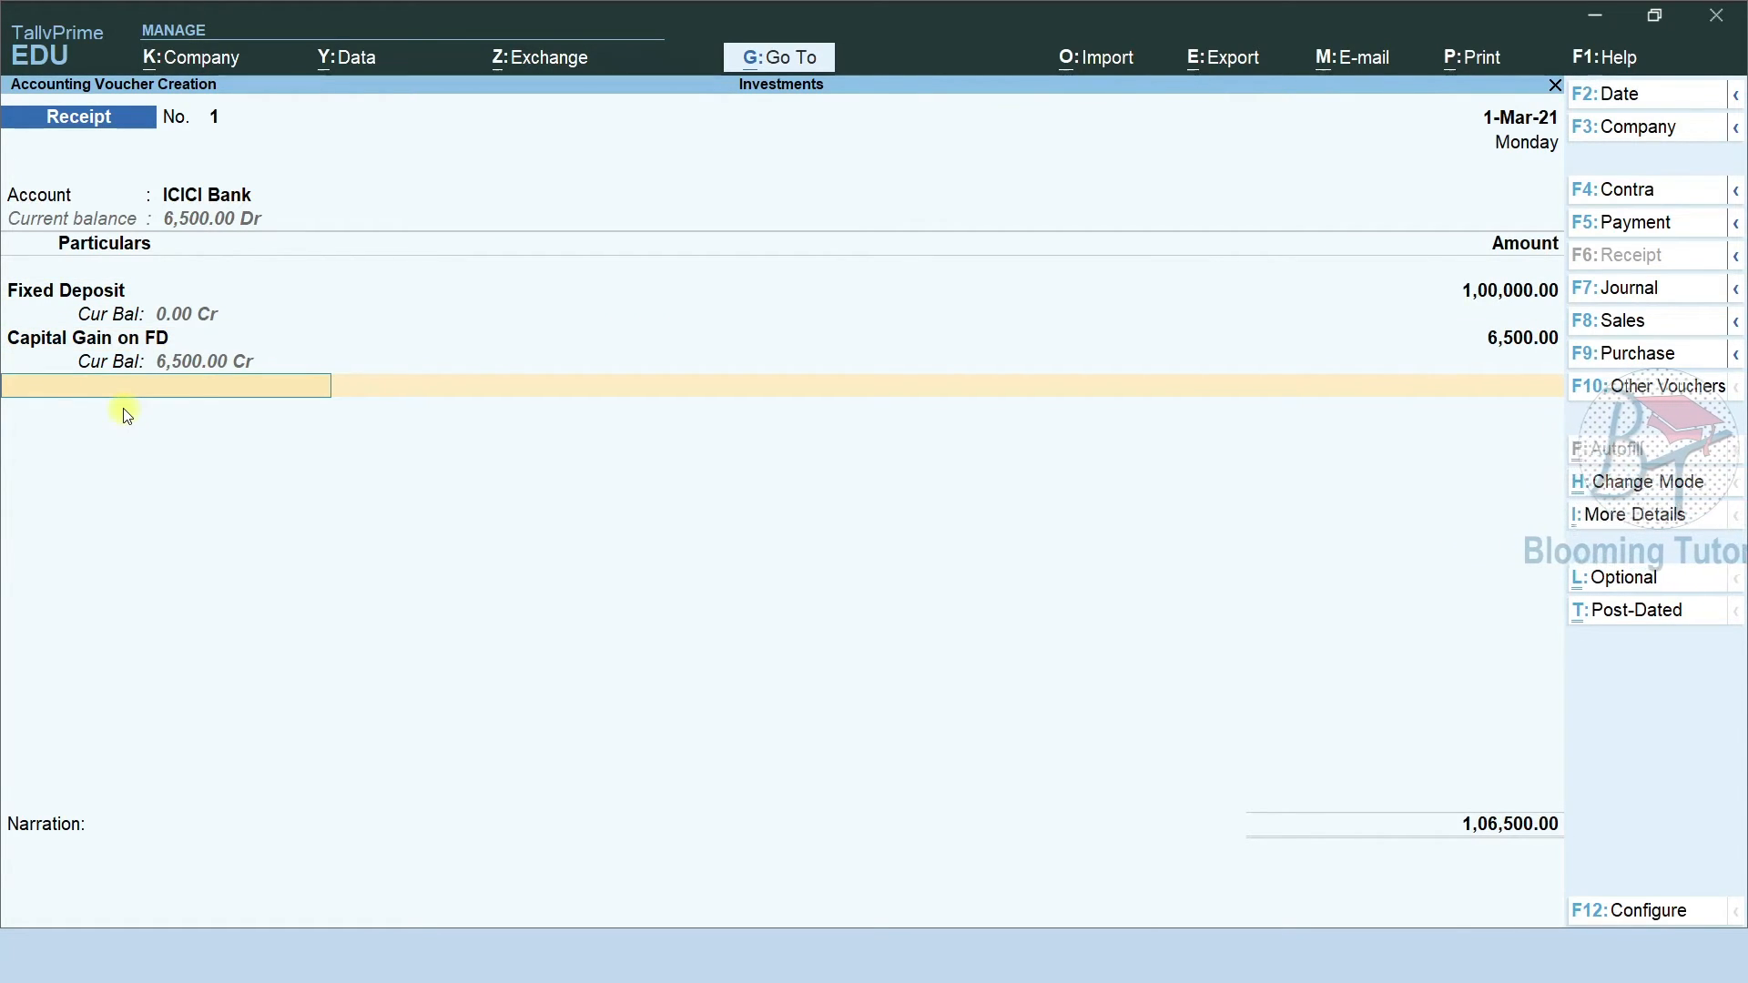
Allocate the ICICI Bank receipt as Cheque/DD with instrument number 654789, save the voucher, and return to the Gateway of Tally
{"action": "key", "text": "Return"}
{"action": "key", "text": "Return"}
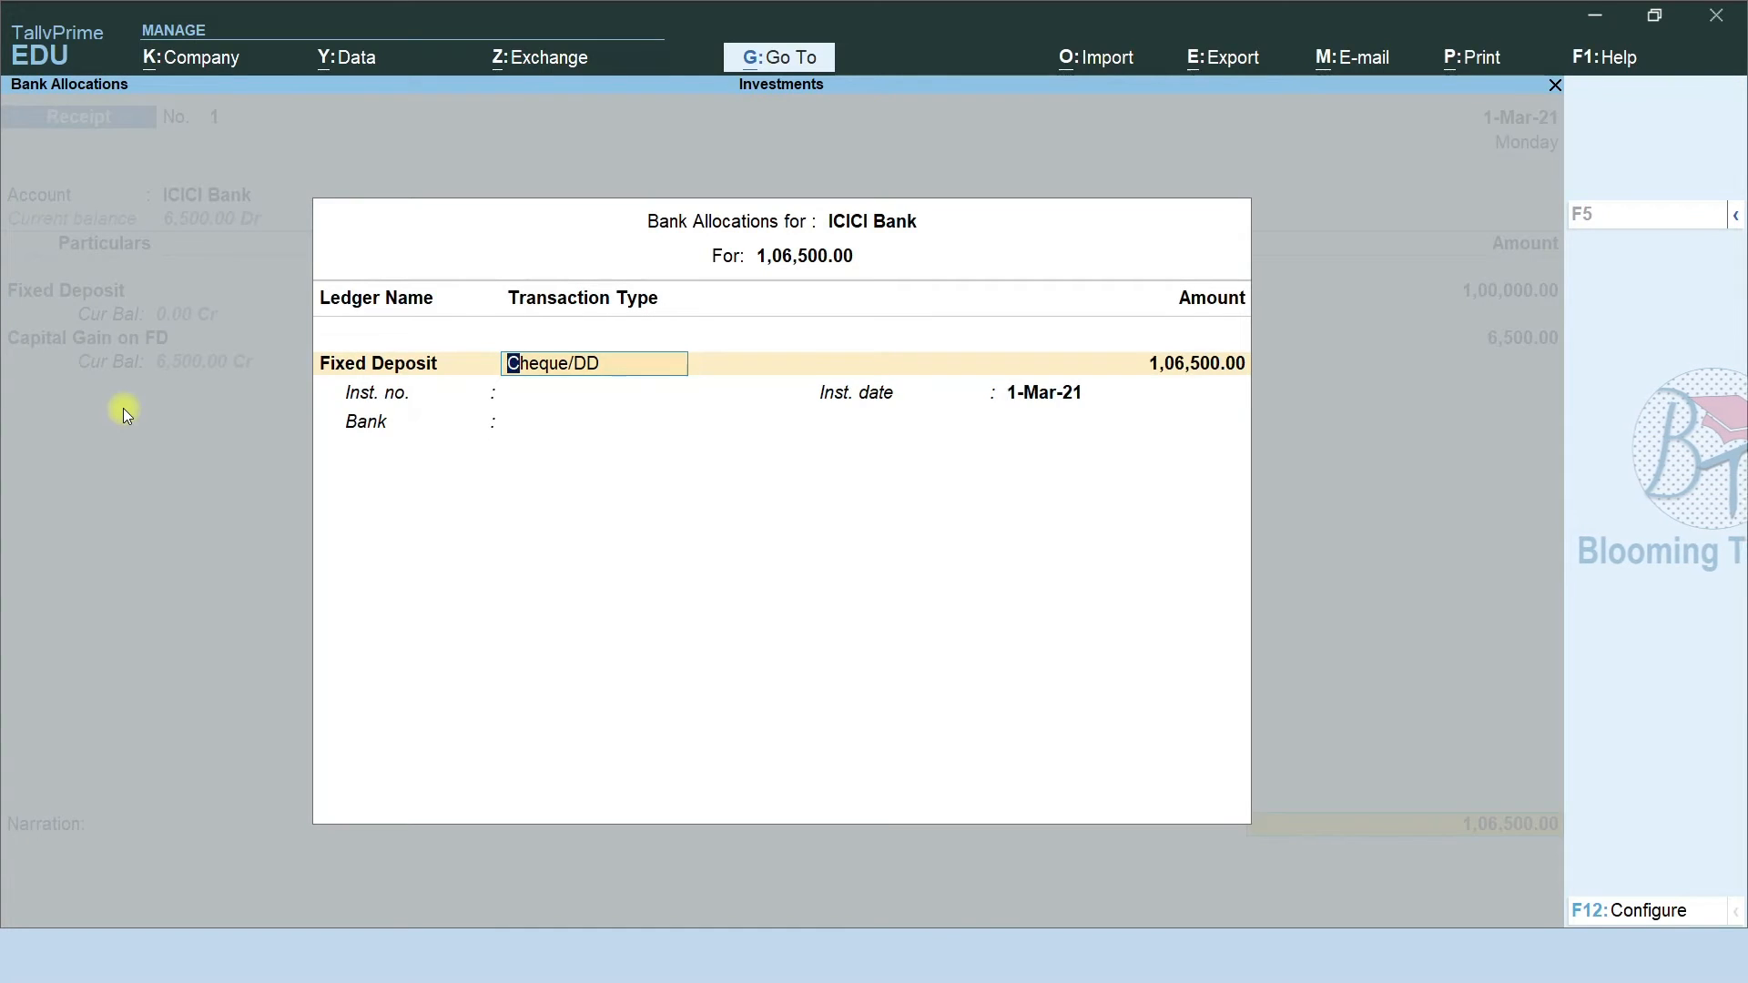
{"action": "key", "text": "Return"}
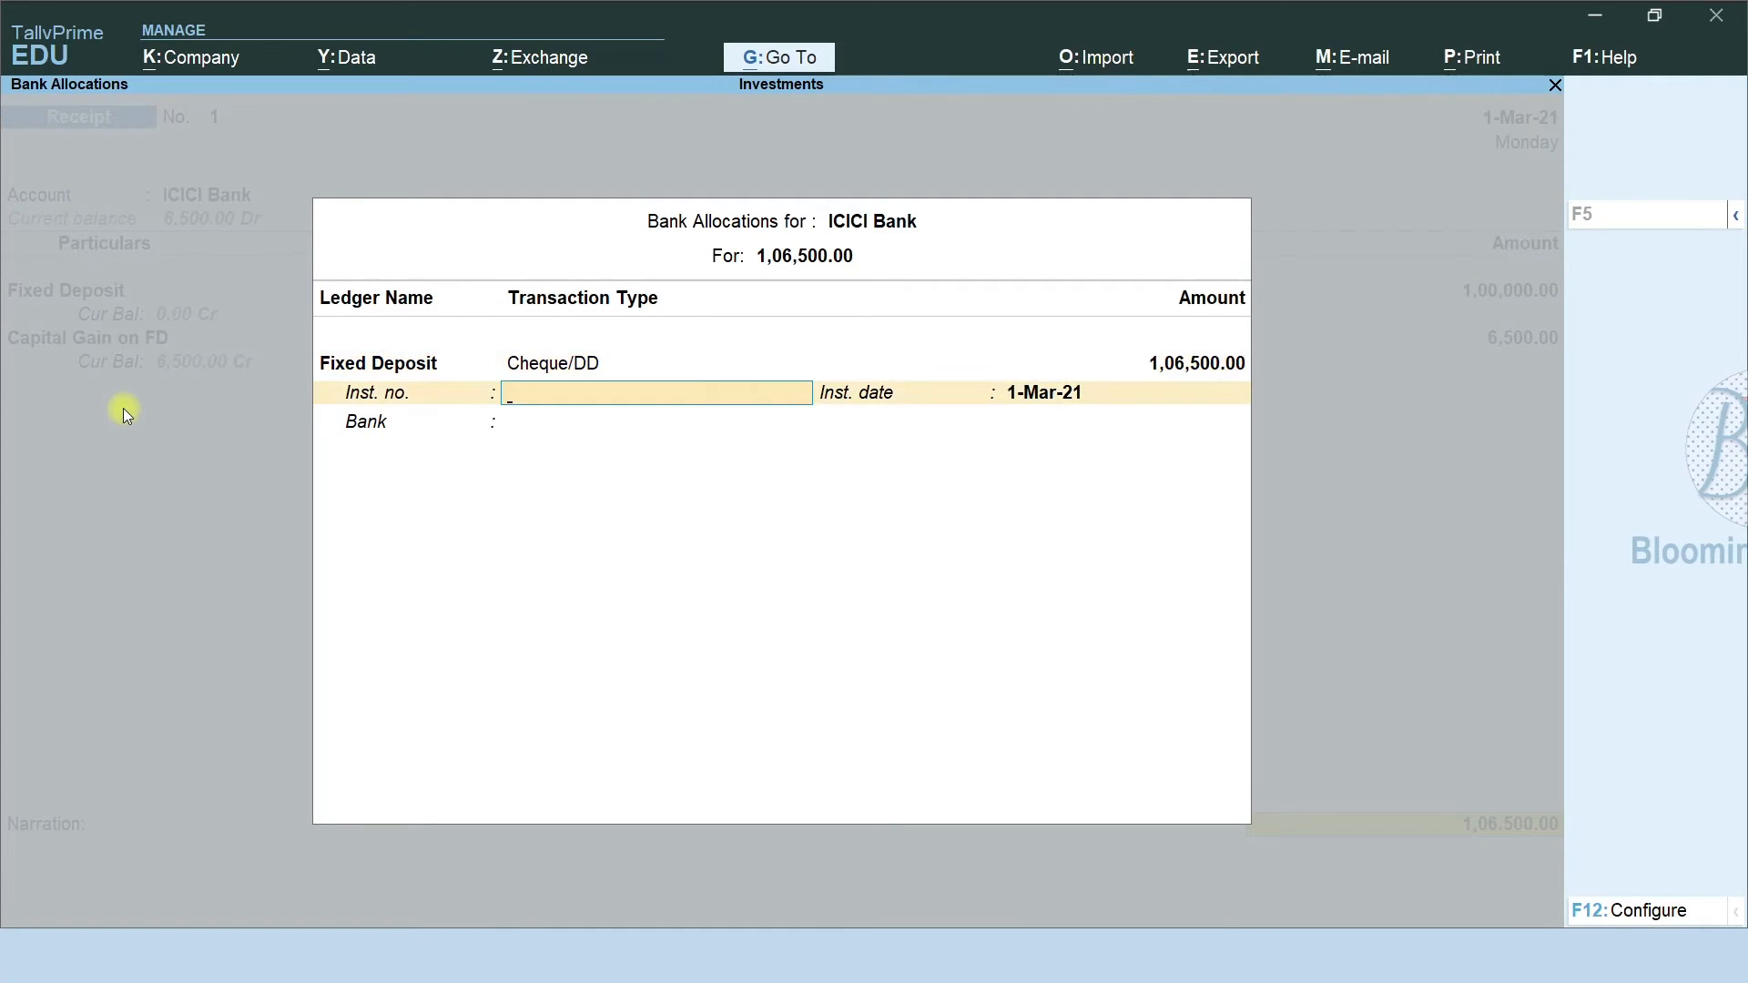
{"action": "key", "text": "Return"}
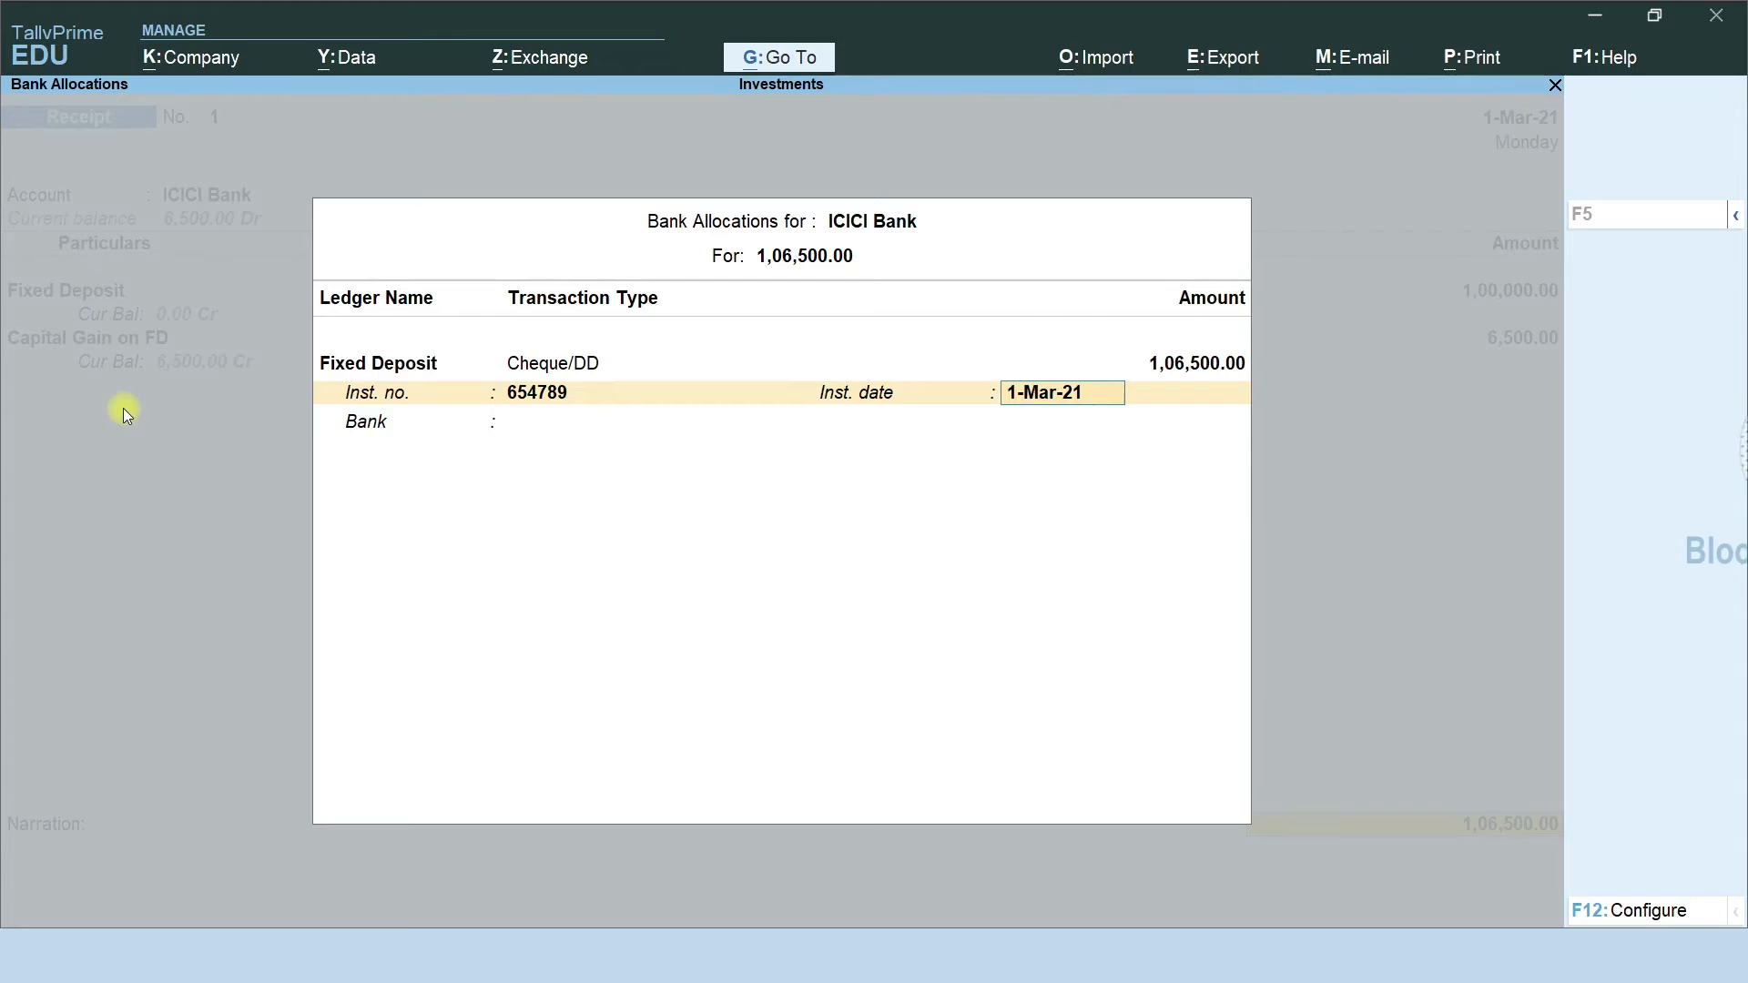
{"action": "key", "text": "Return"}
{"action": "key", "text": "Return"}
{"action": "key", "text": "Return"}
{"action": "key", "text": "Return"}
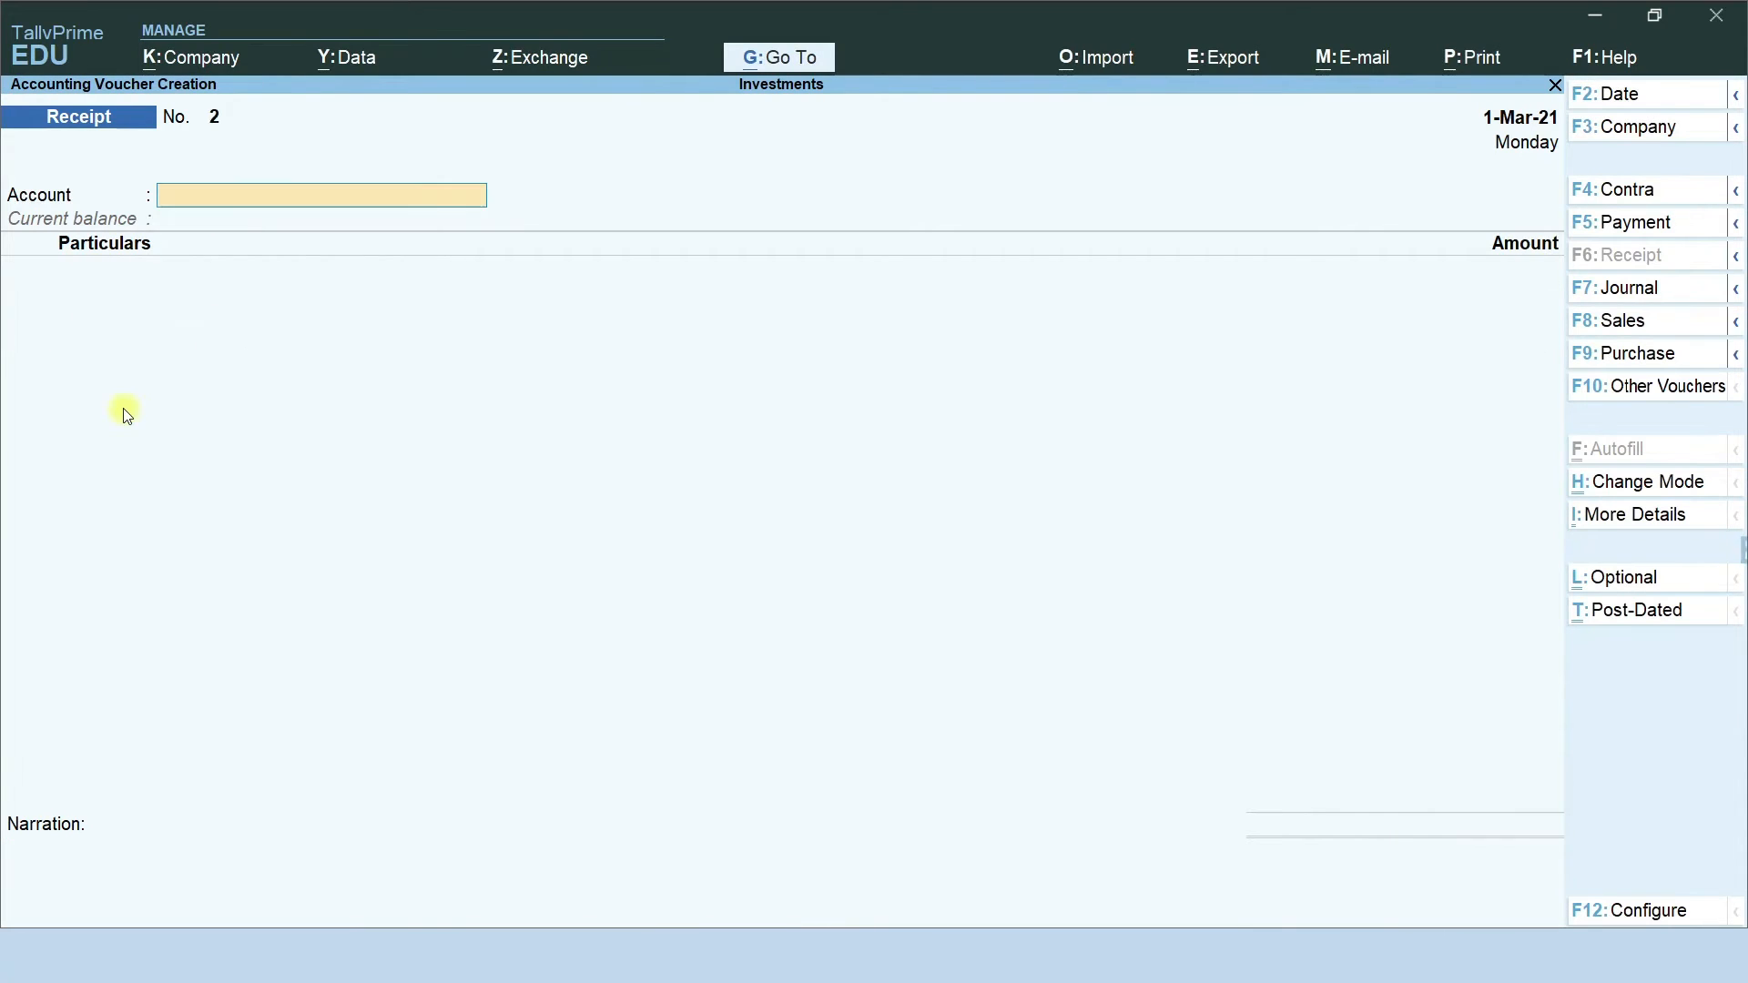
{"action": "key", "text": "Escape"}
{"action": "key", "text": "Escape"}
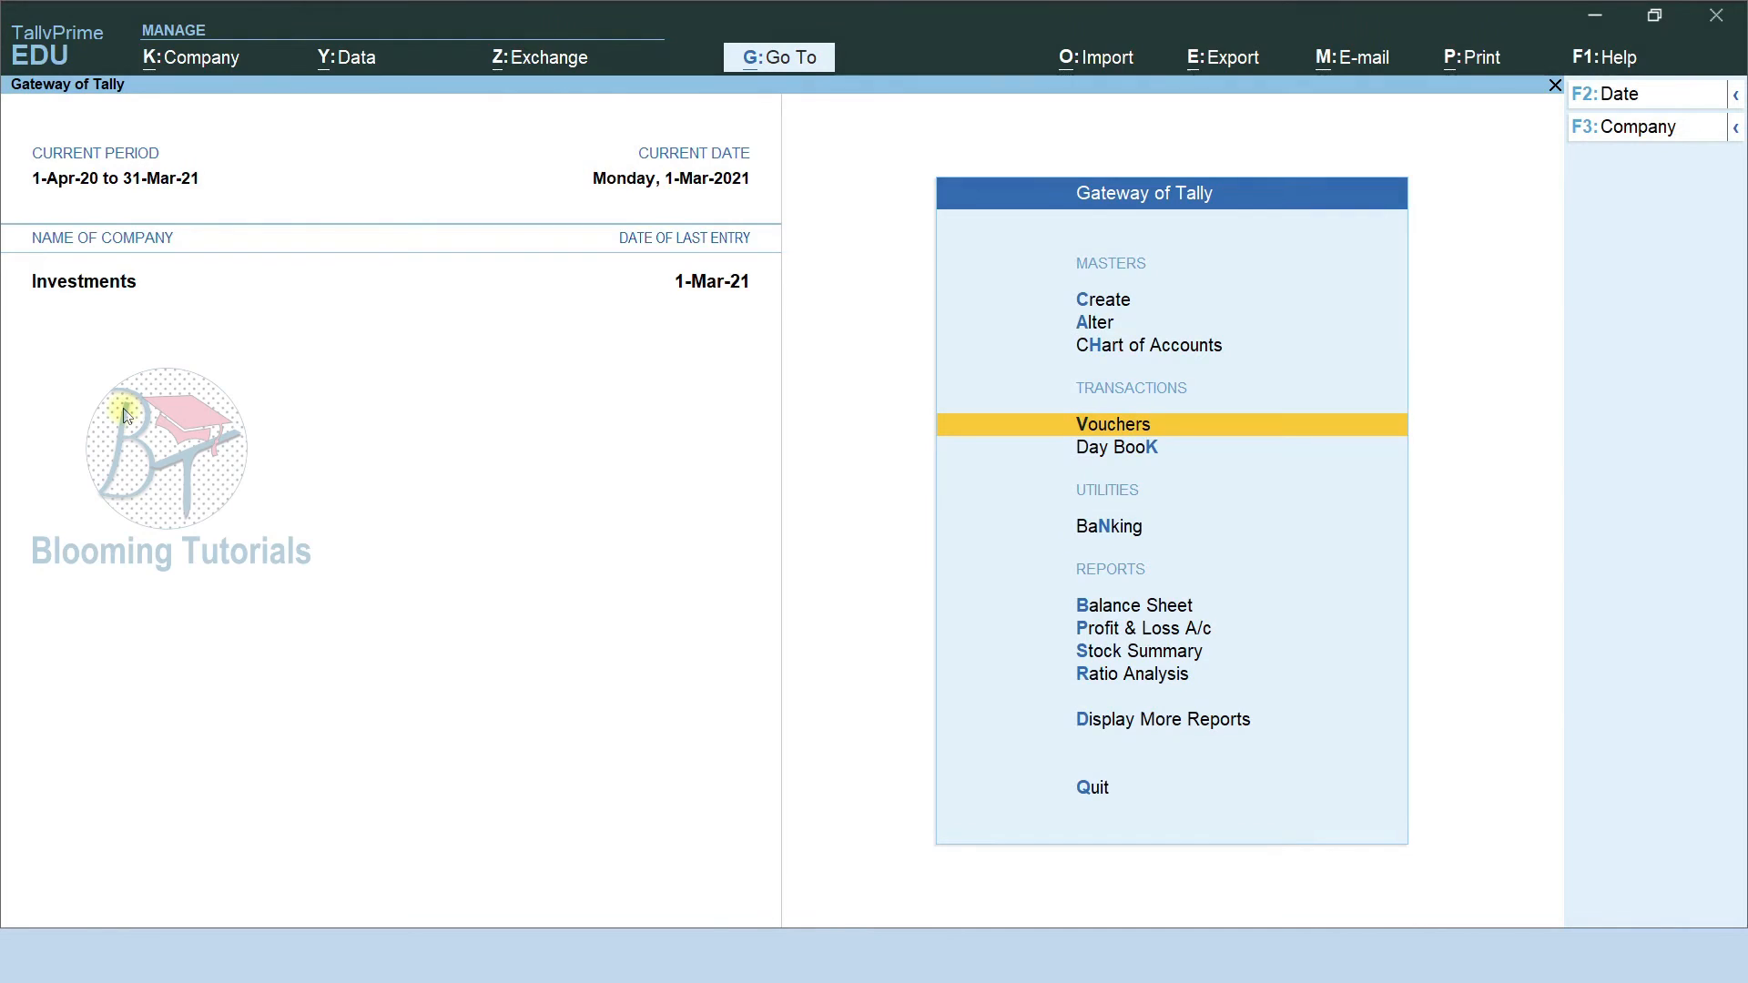
Review the Balance Sheet in its detailed view and return to the Gateway of Tally
{"action": "key", "text": "b"}
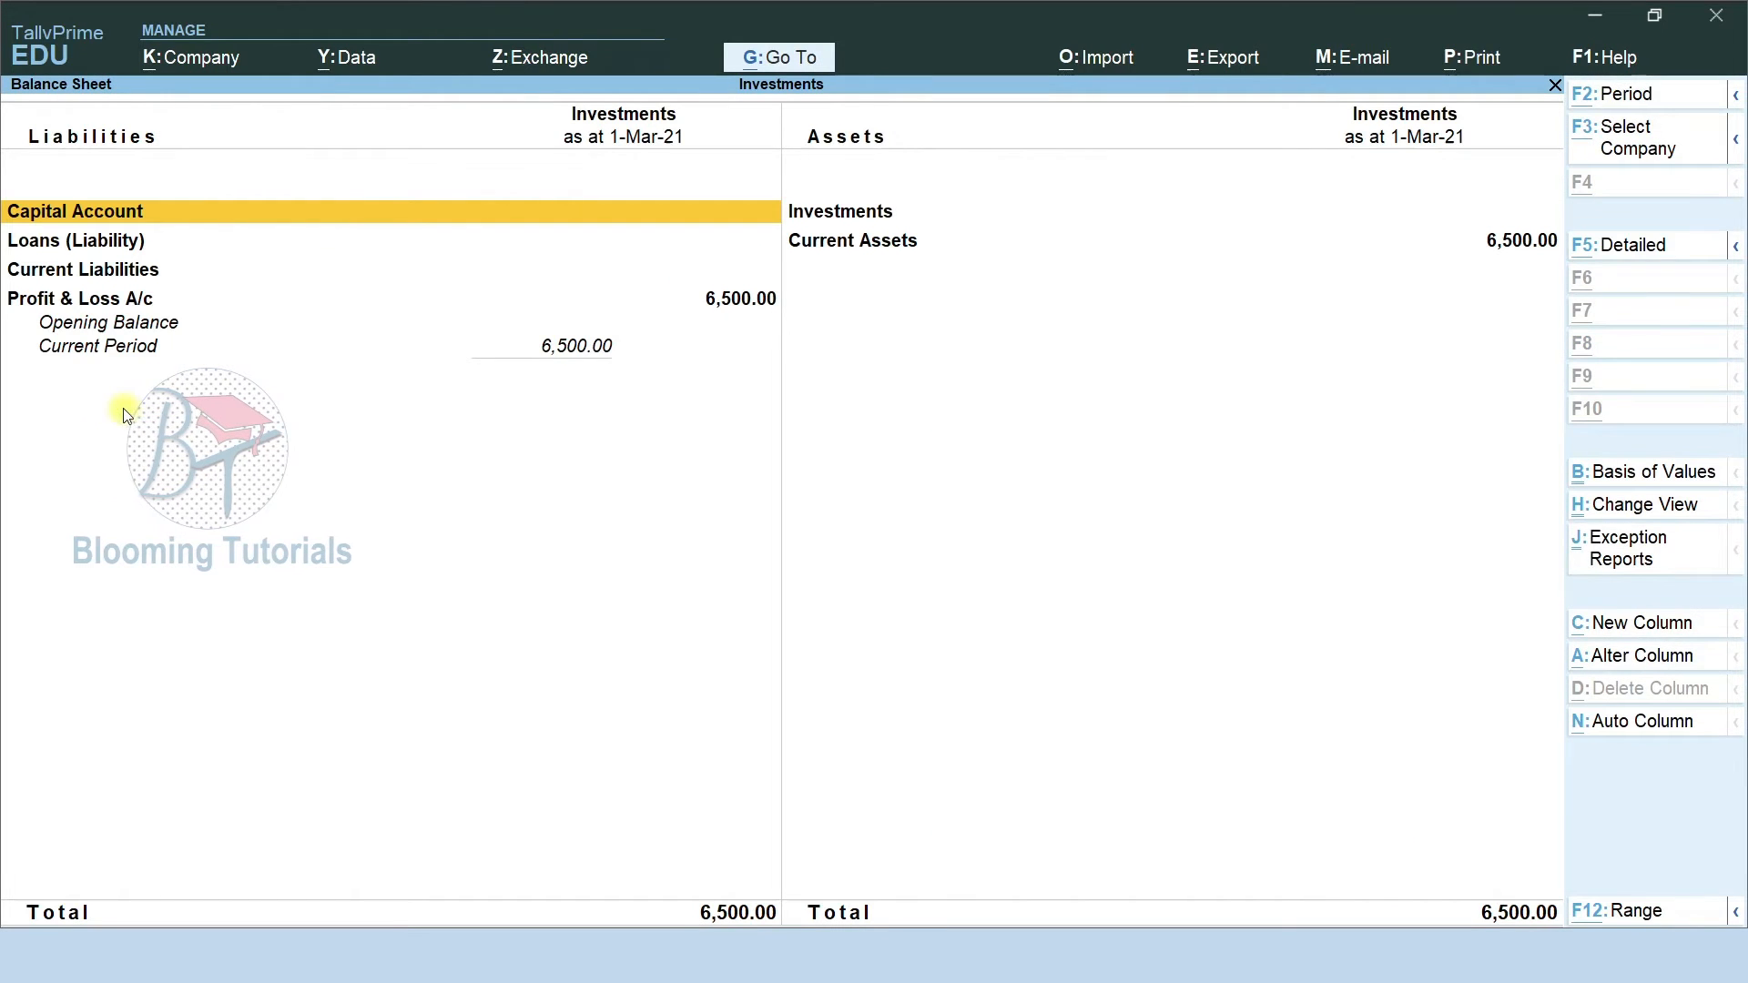
{"action": "key", "text": "alt+F1"}
{"action": "key", "text": "Down"}
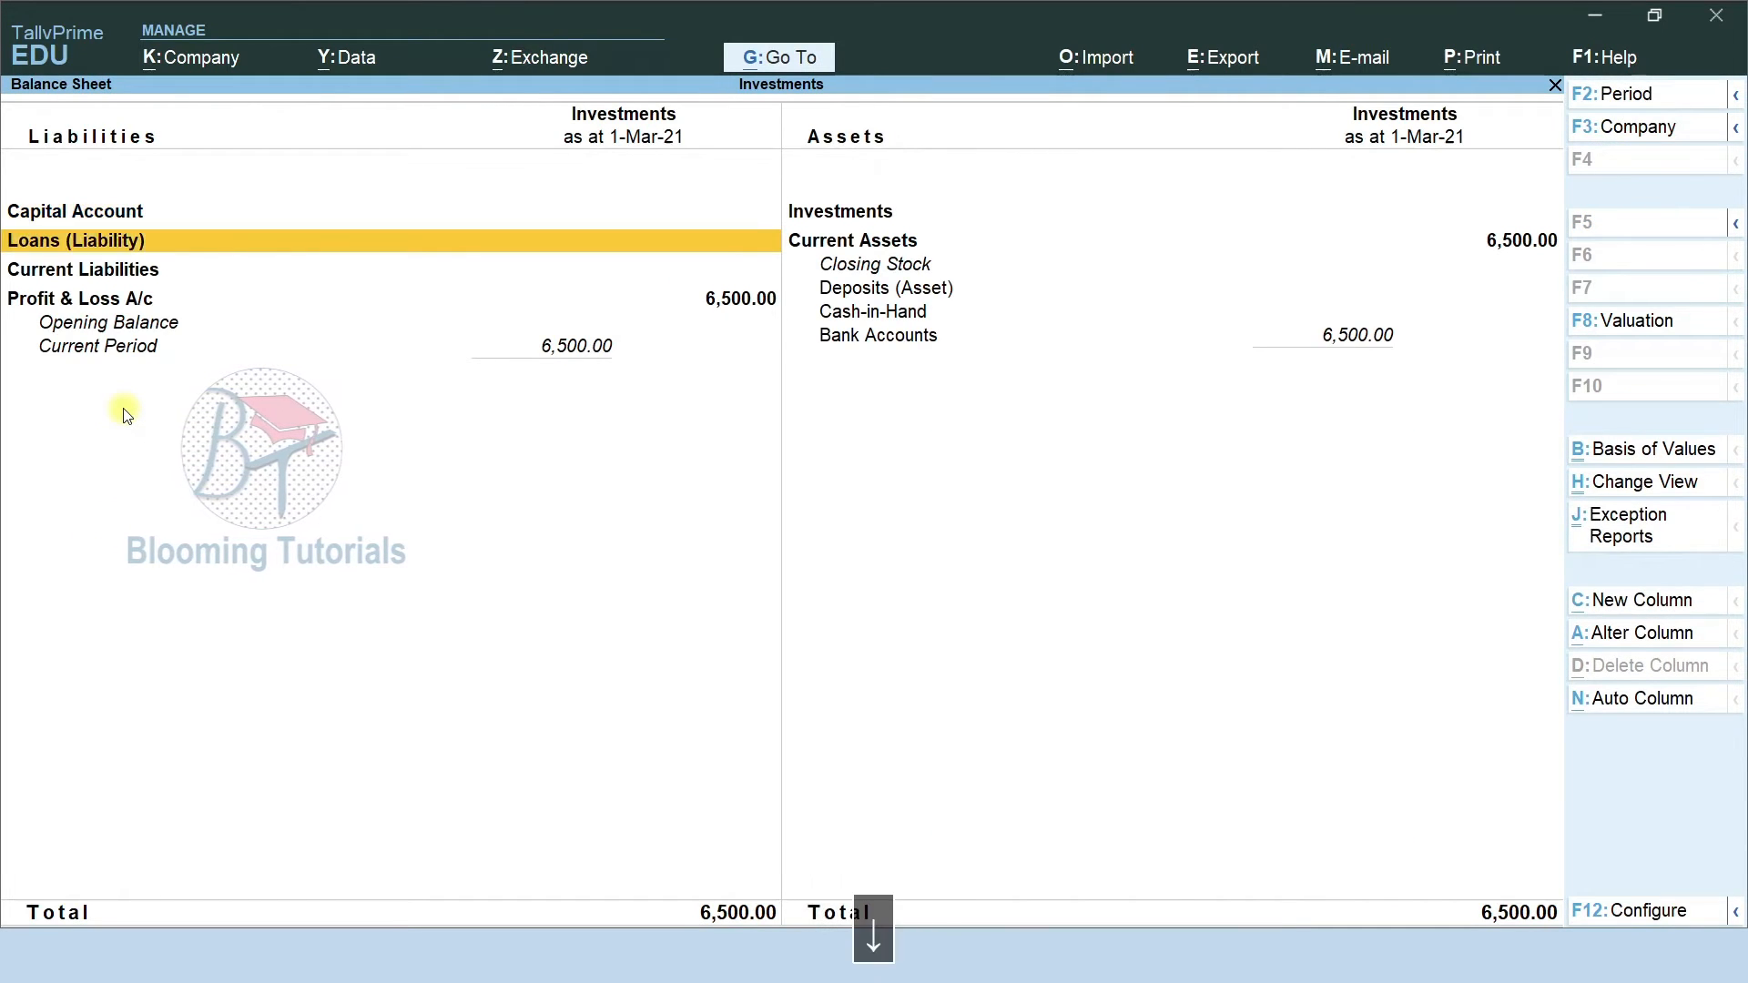
{"action": "key", "text": "Down"}
{"action": "key", "text": "Down"}
{"action": "key", "text": "Escape"}
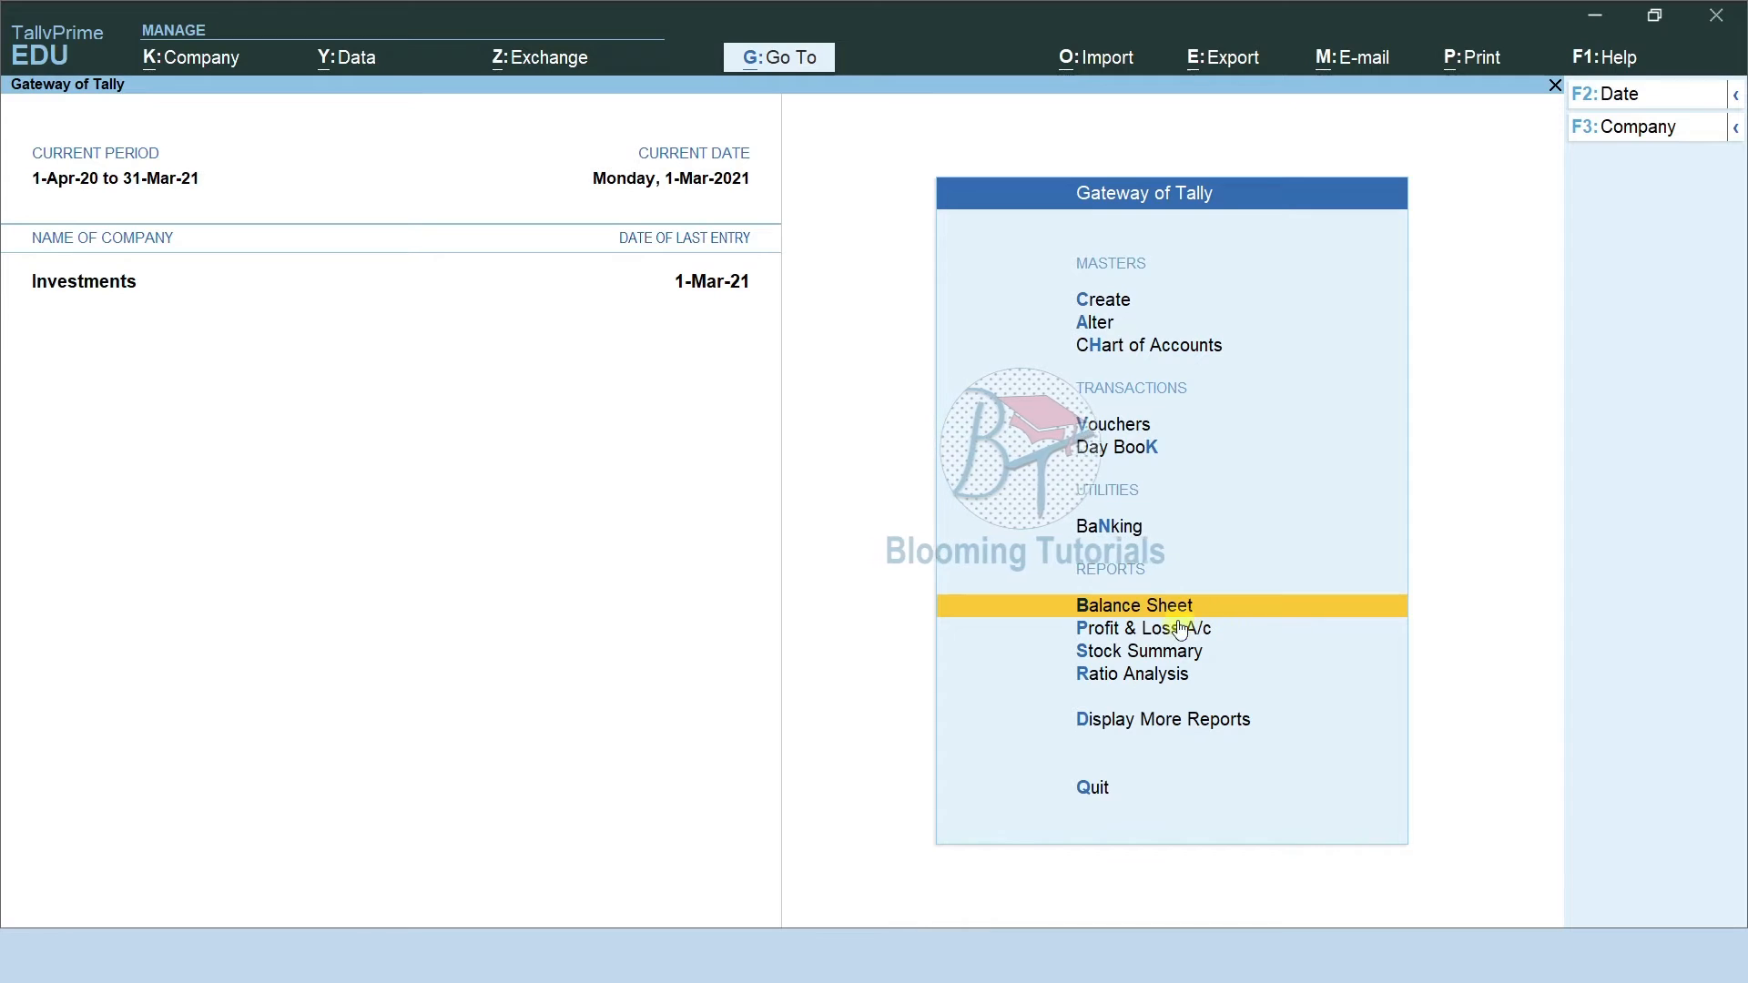
Start a new ledger named Investment on Bajaj Shares under the Investments group
{"action": "left_click", "coordinate": [1097, 310]}
{"action": "key", "text": "Down"}
{"action": "key", "text": "Return"}
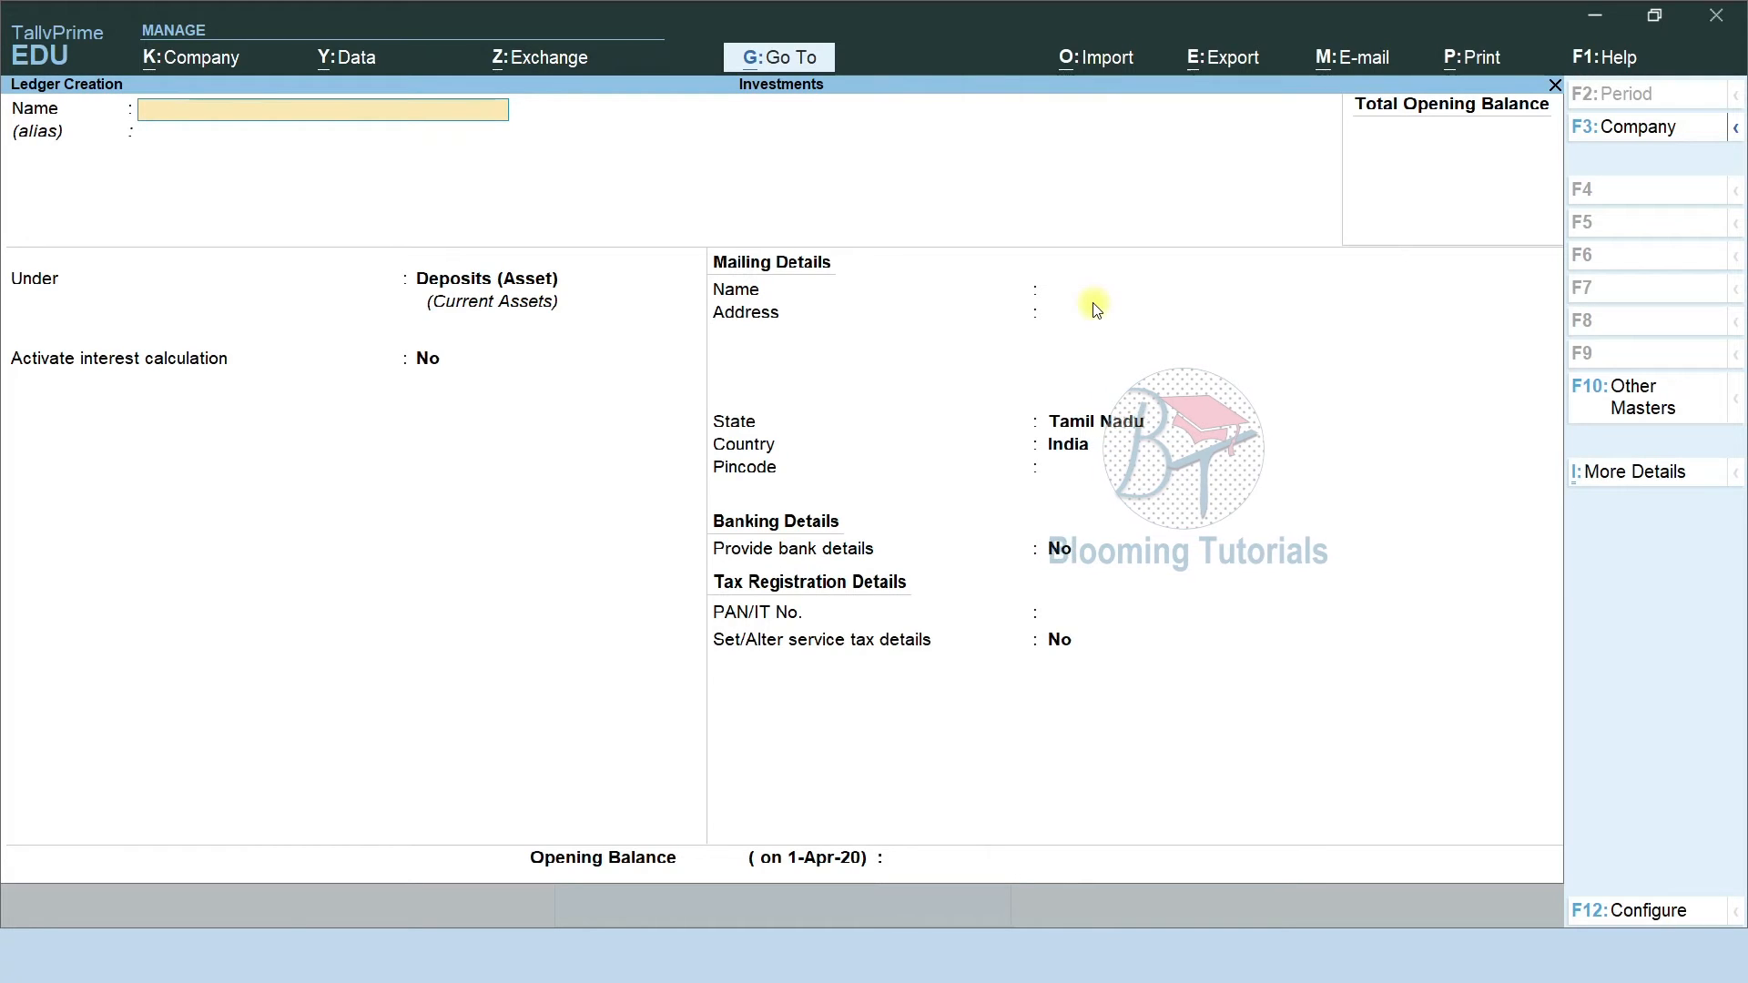
{"action": "type", "text": "Invest ment on Baja"}
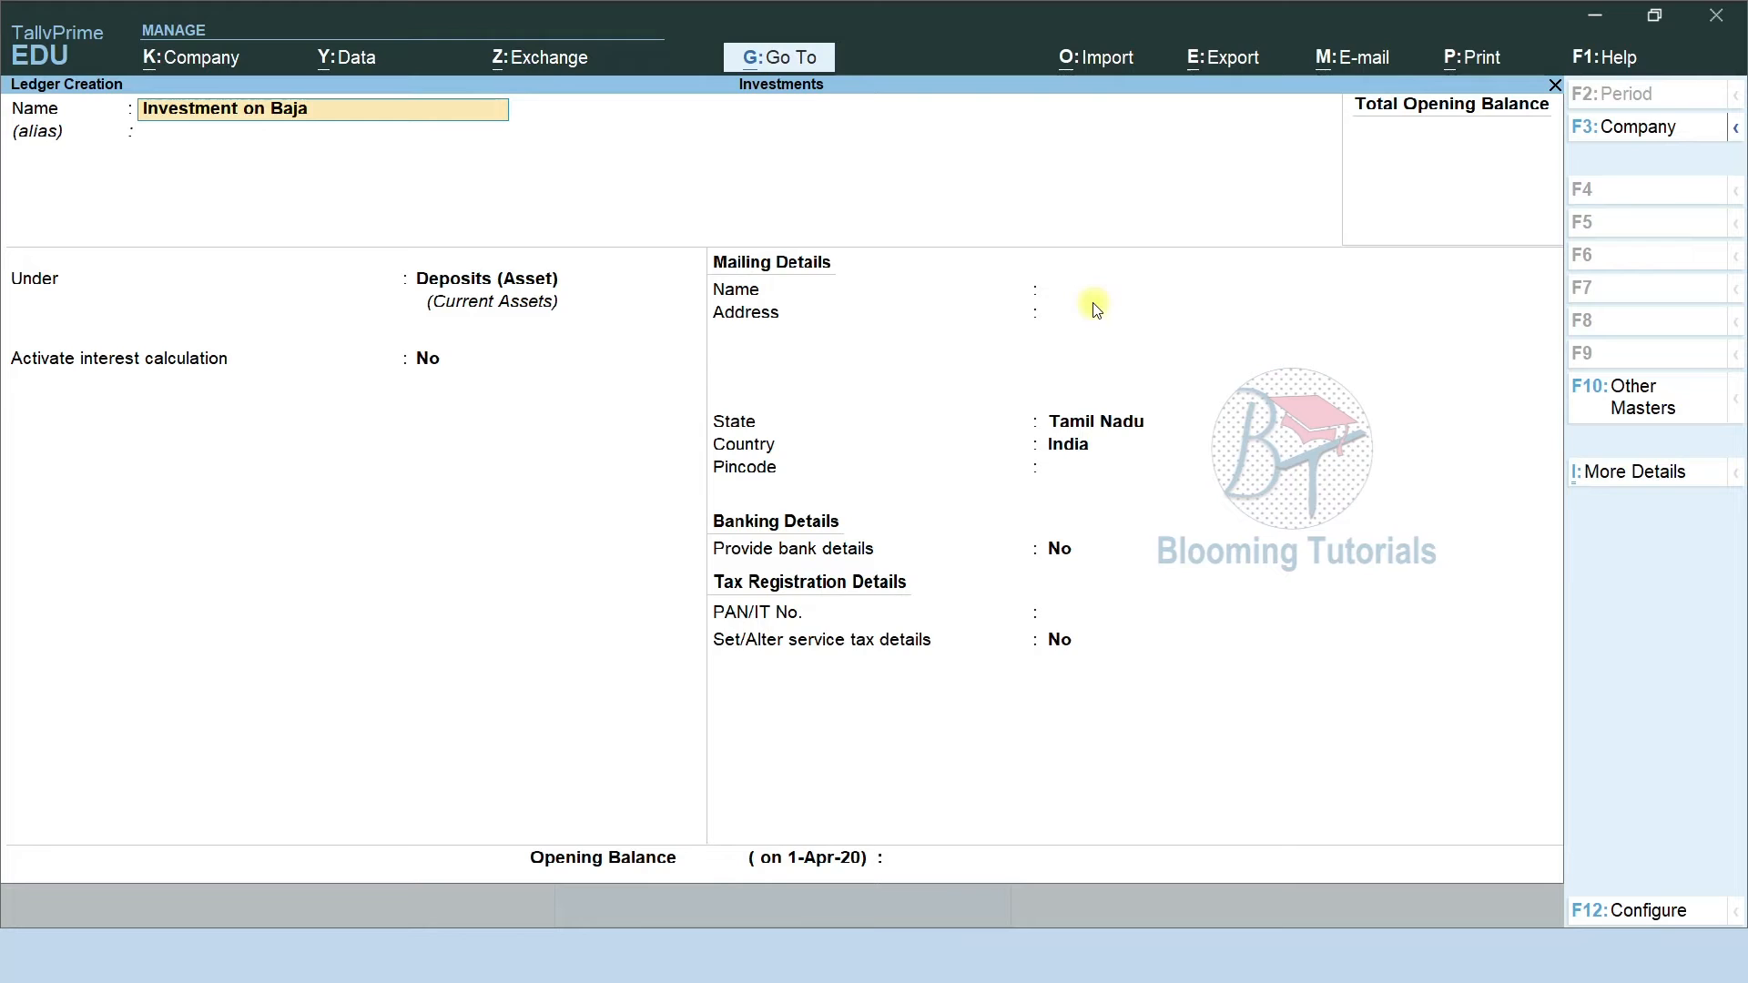
{"action": "type", "text": "Share"}
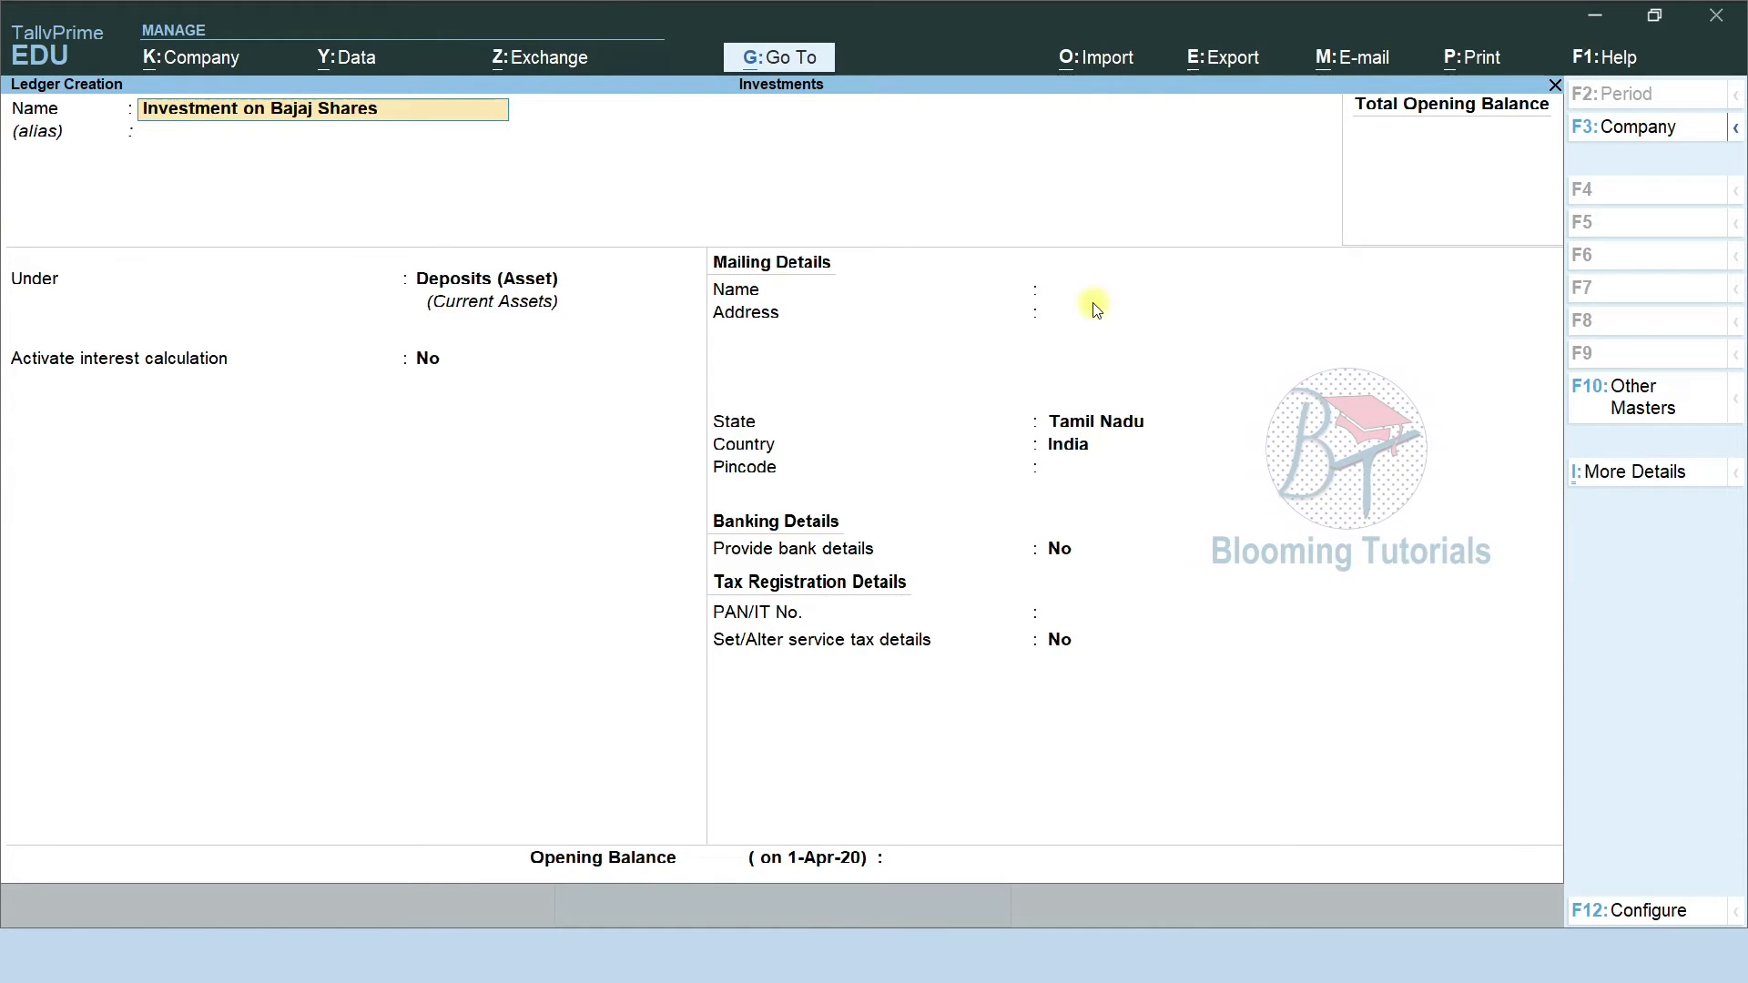
{"action": "type", "text": "s"}
{"action": "key", "text": "Return"}
{"action": "type", "text": "In"}
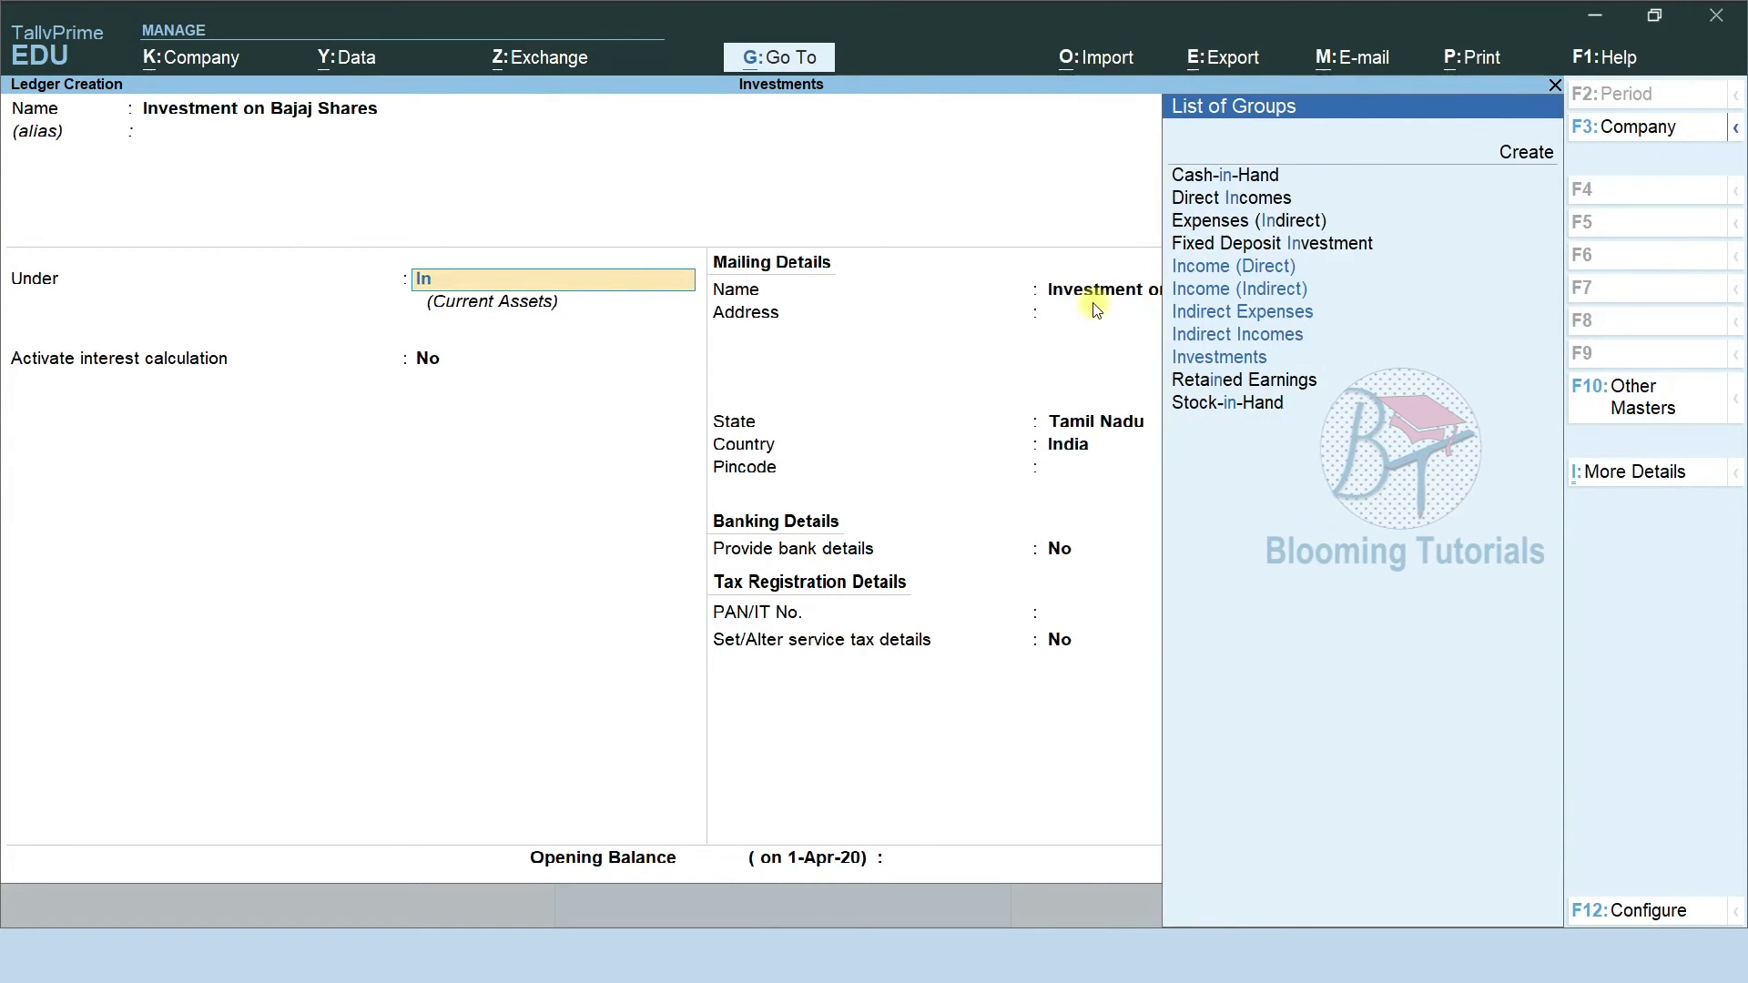
{"action": "type", "text": "v"}
{"action": "key", "text": "Return"}
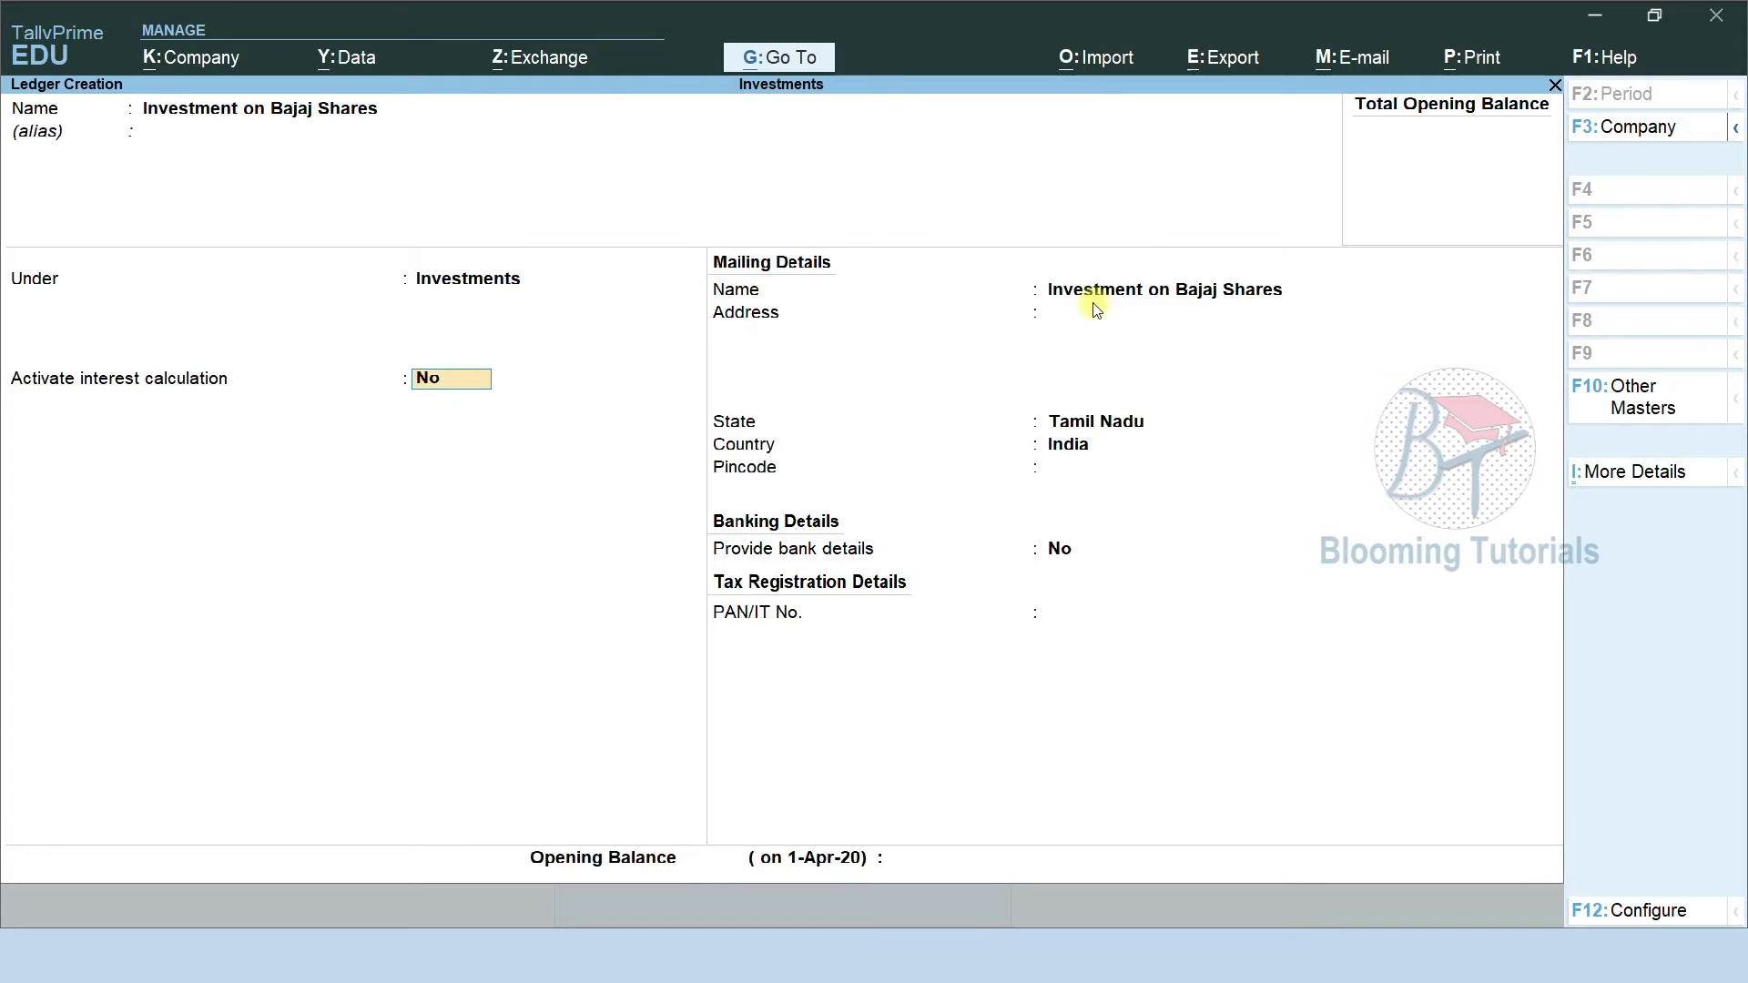
Activate interest calculation for the ledger and include the transaction date for both amounts added and amounts deducted
{"action": "type", "text": "y"}
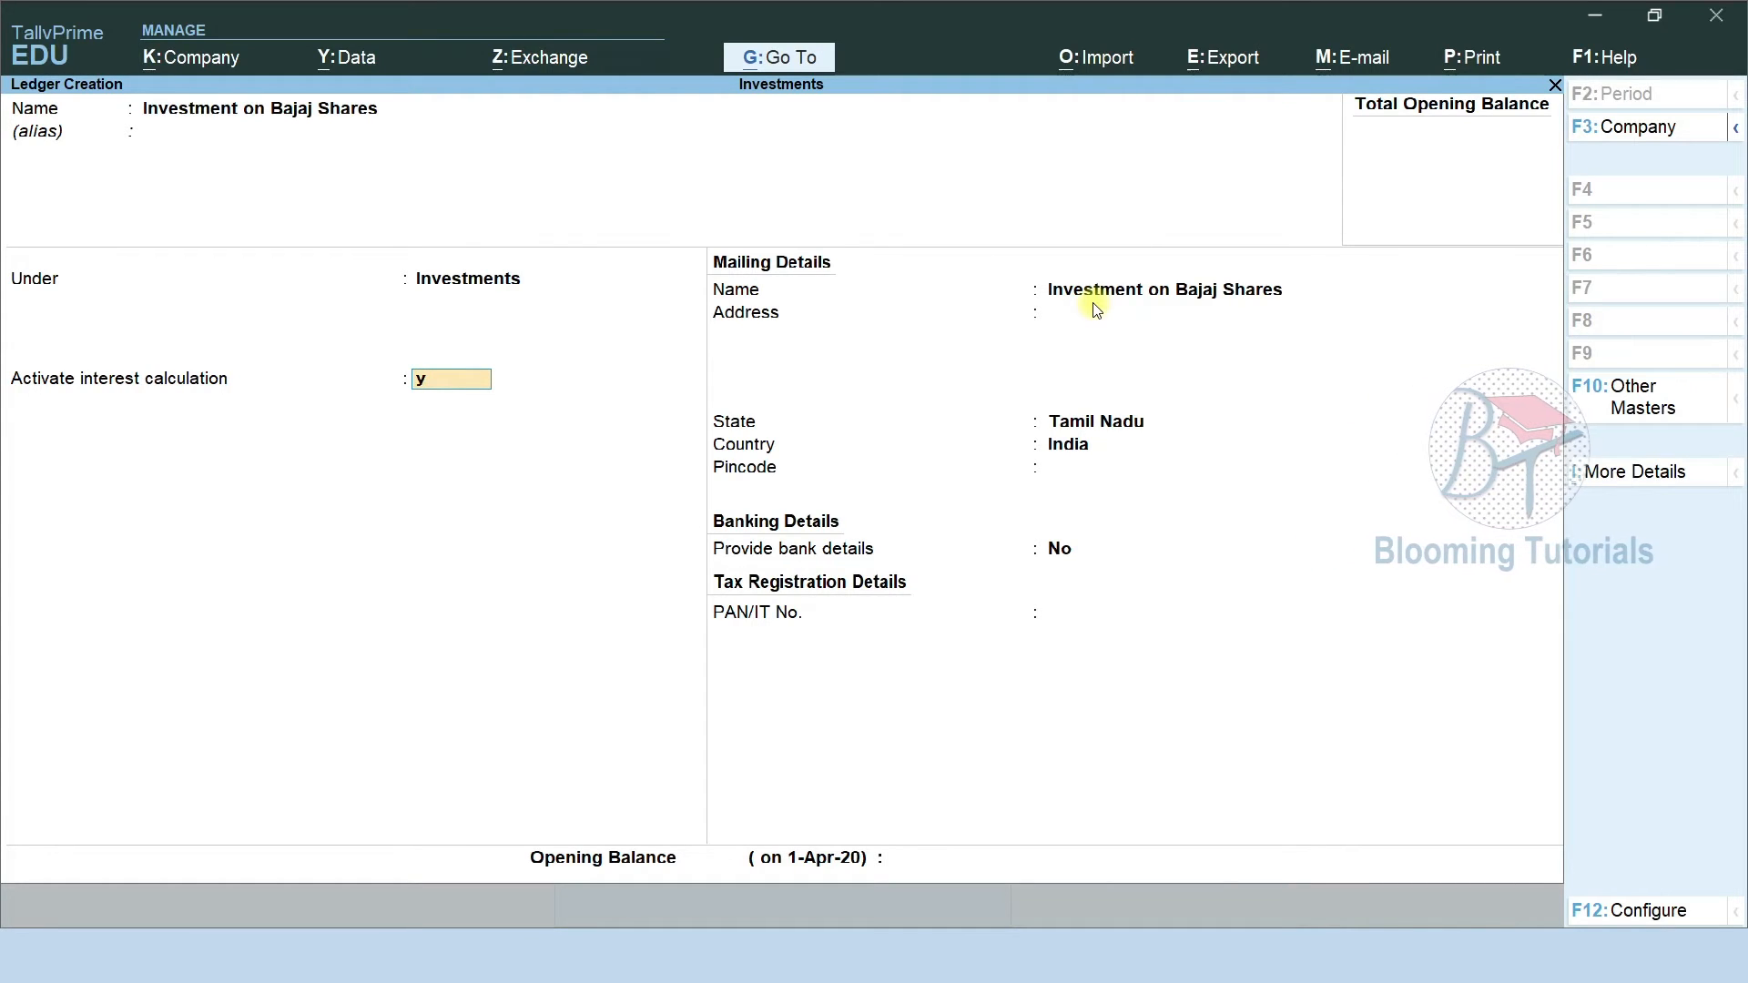
{"action": "key", "text": "Return"}
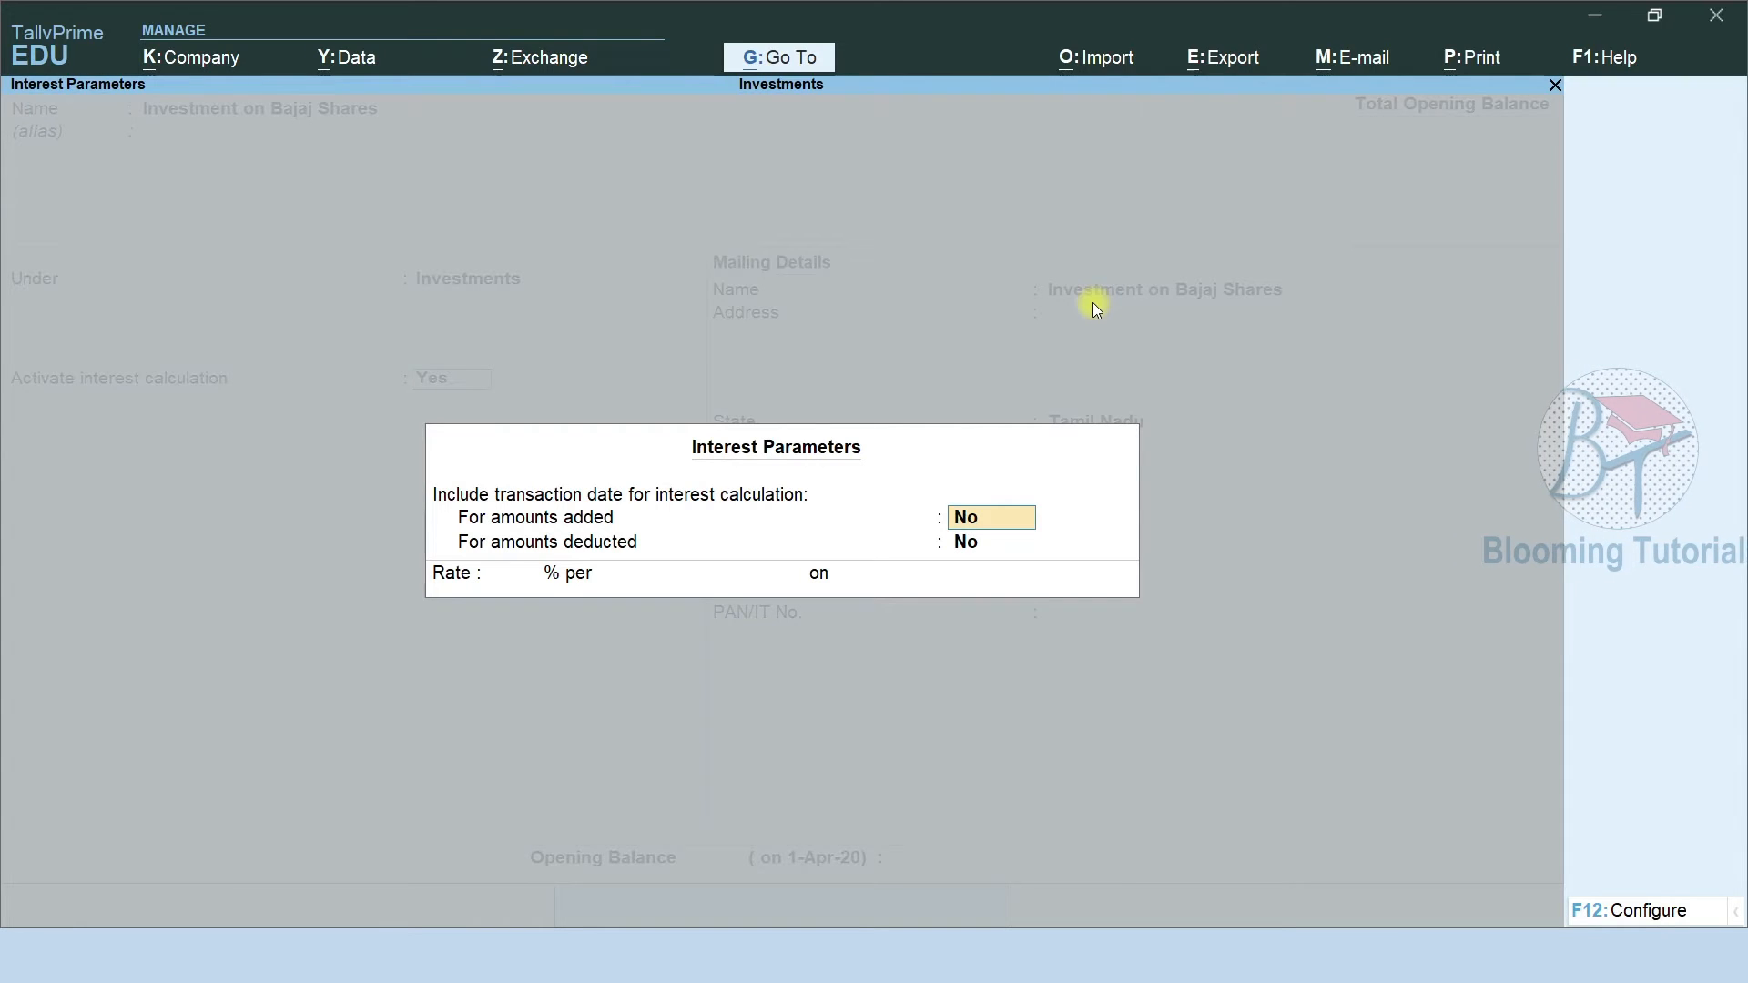
{"action": "type", "text": "y"}
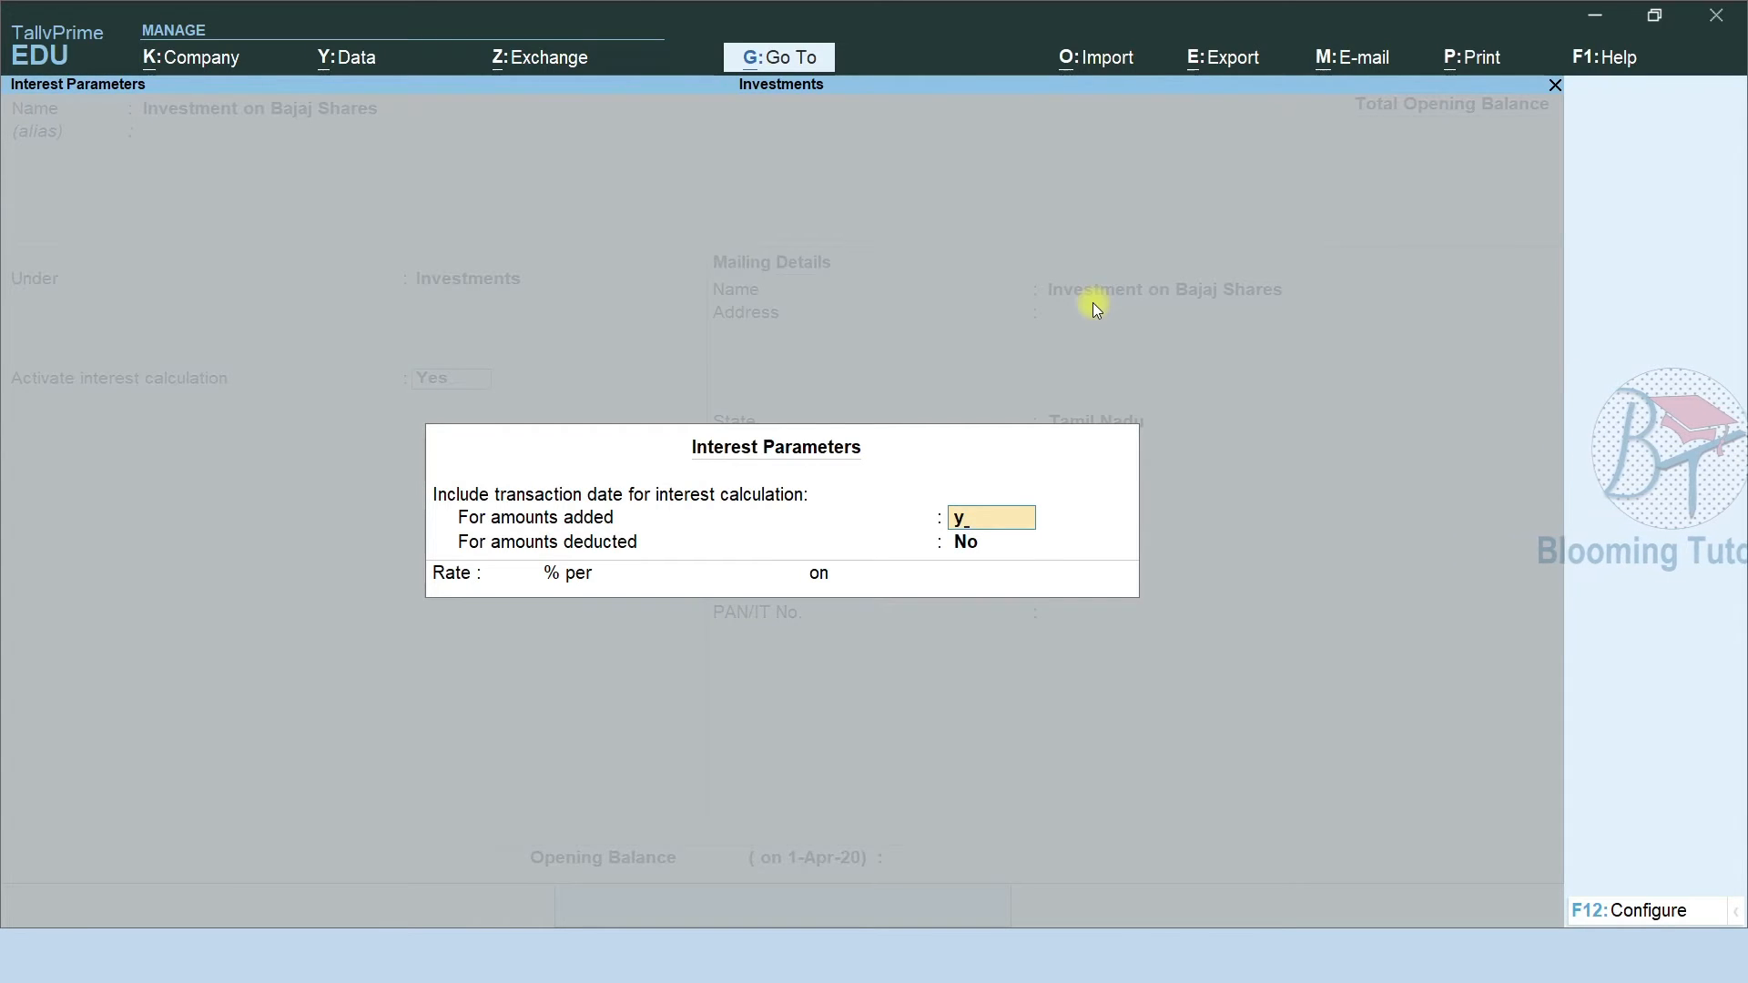
{"action": "key", "text": "Return"}
{"action": "type", "text": "y"}
{"action": "key", "text": "Return"}
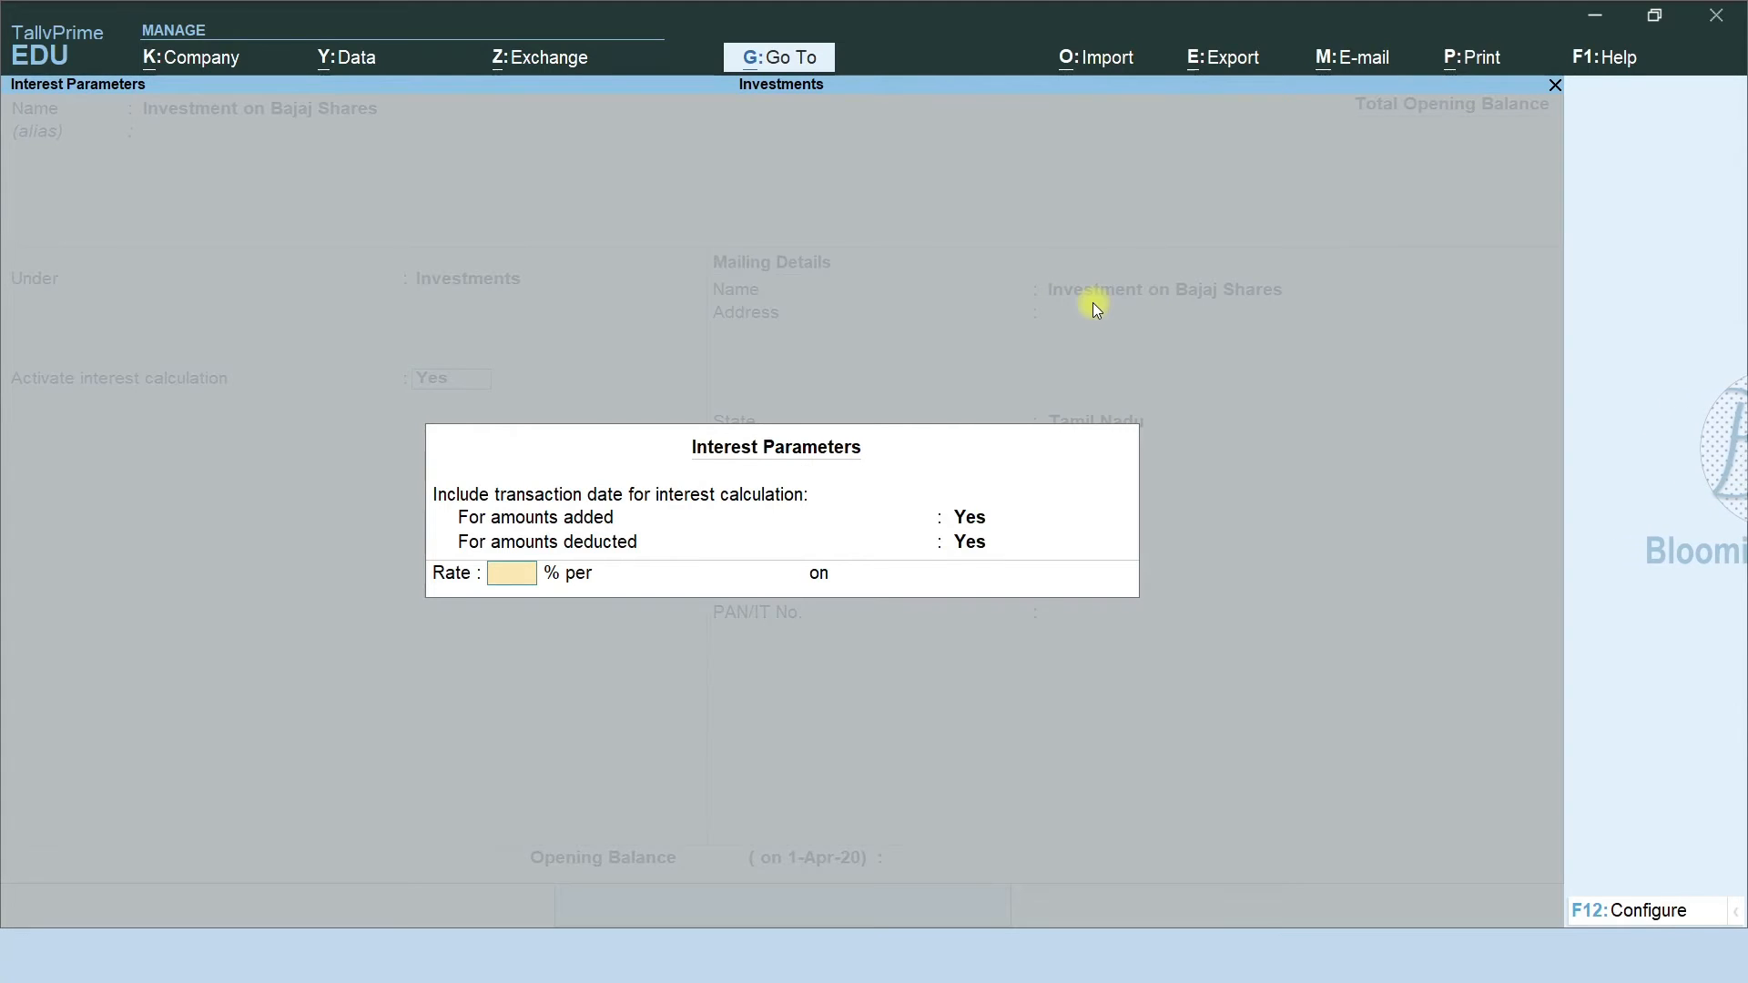
Set the ledger's interest rate to 7.5% per Calendar Year on Debit Balances Only
{"action": "type", "text": "7"}
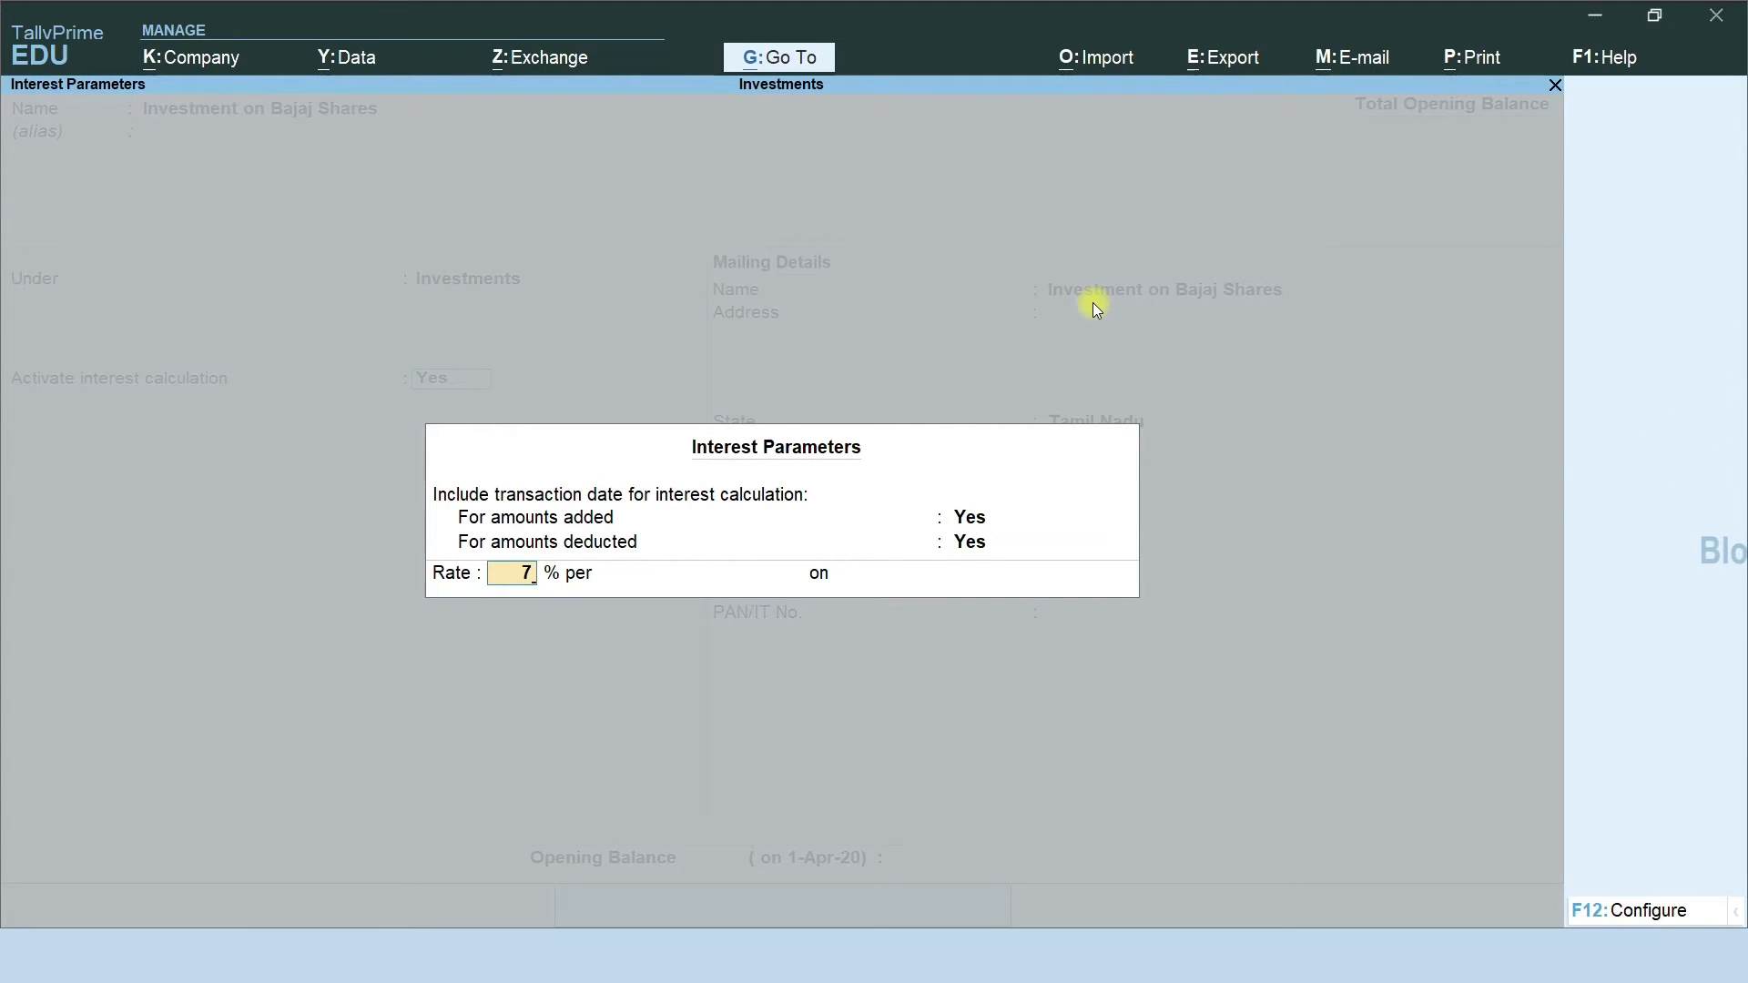
{"action": "type", "text": ".5"}
{"action": "key", "text": "Return"}
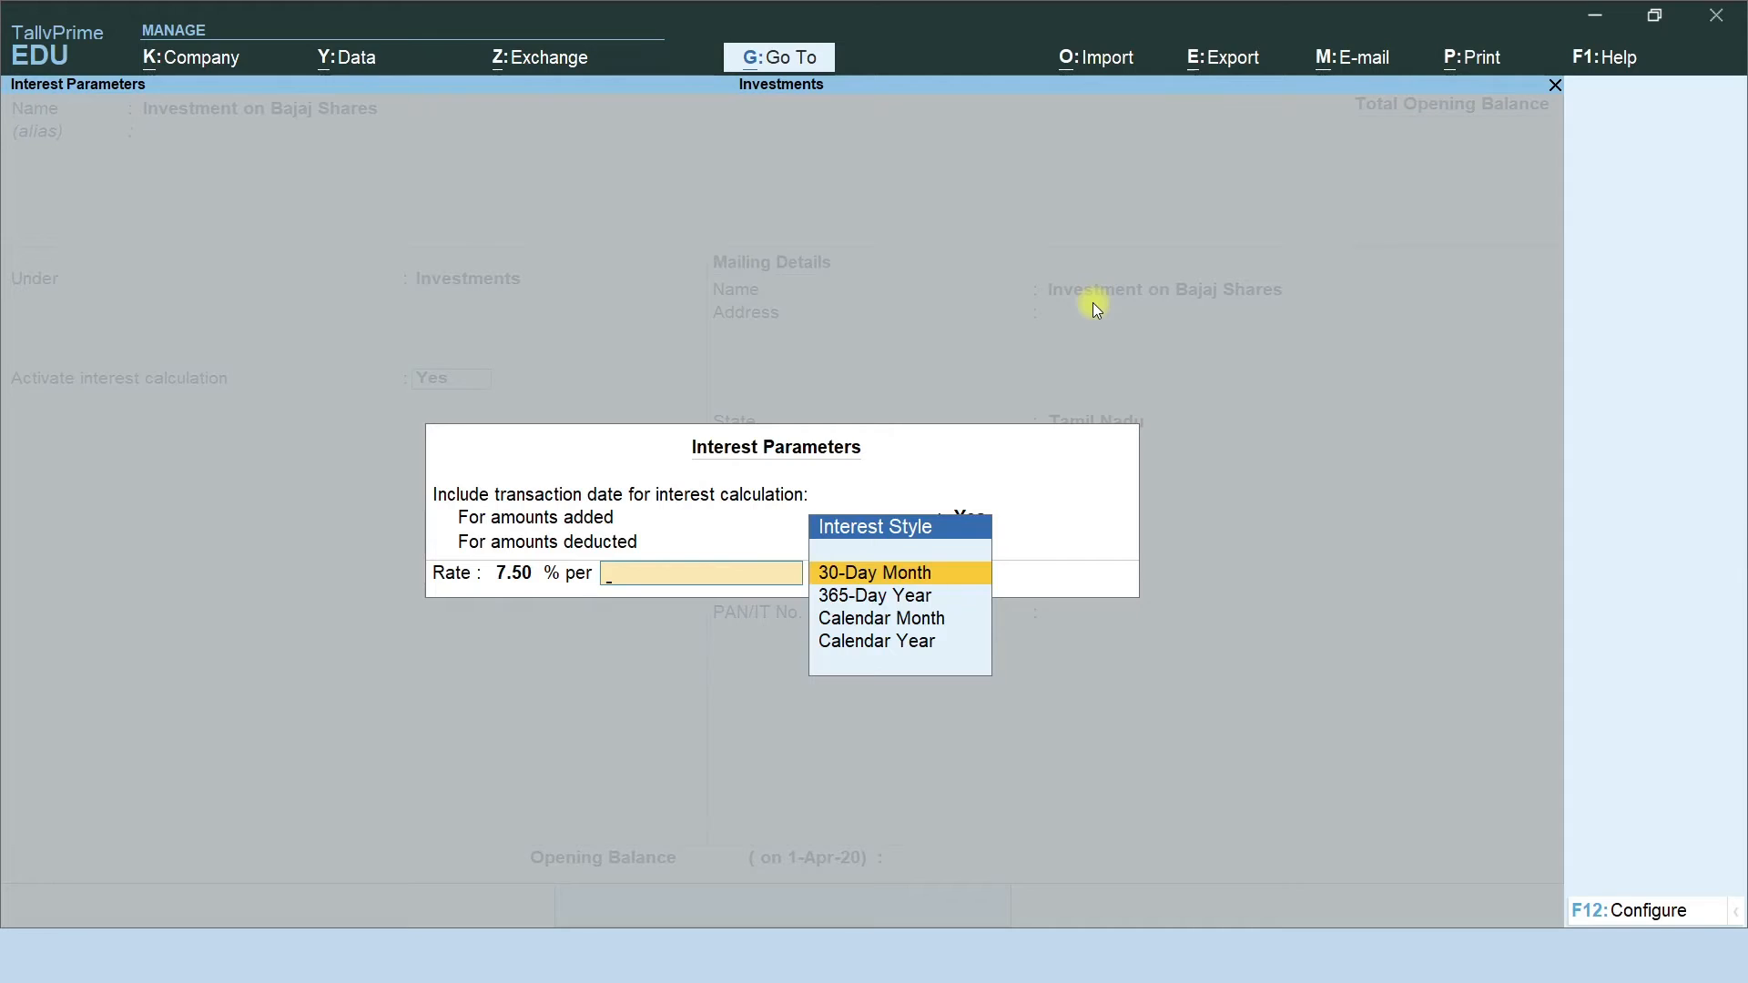
{"action": "key", "text": "Down"}
{"action": "key", "text": "Down"}
{"action": "key", "text": "Down"}
{"action": "key", "text": "Return"}
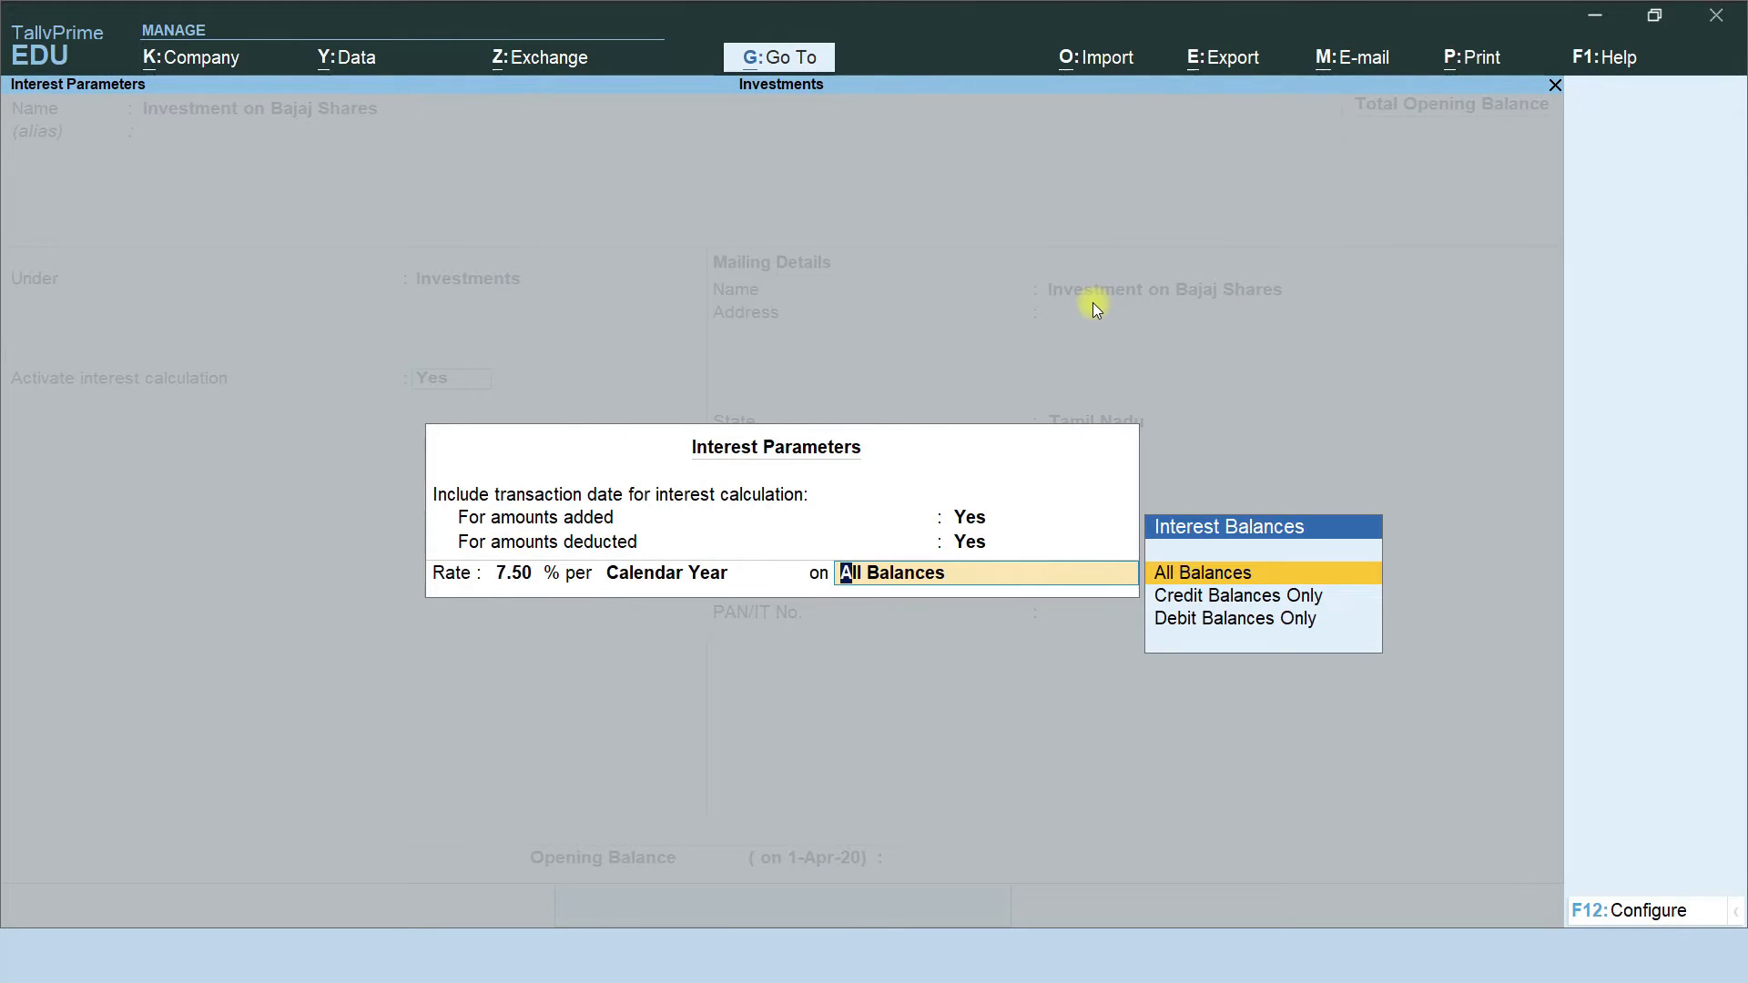
{"action": "key", "text": "Down"}
{"action": "key", "text": "Down"}
{"action": "key", "text": "Return"}
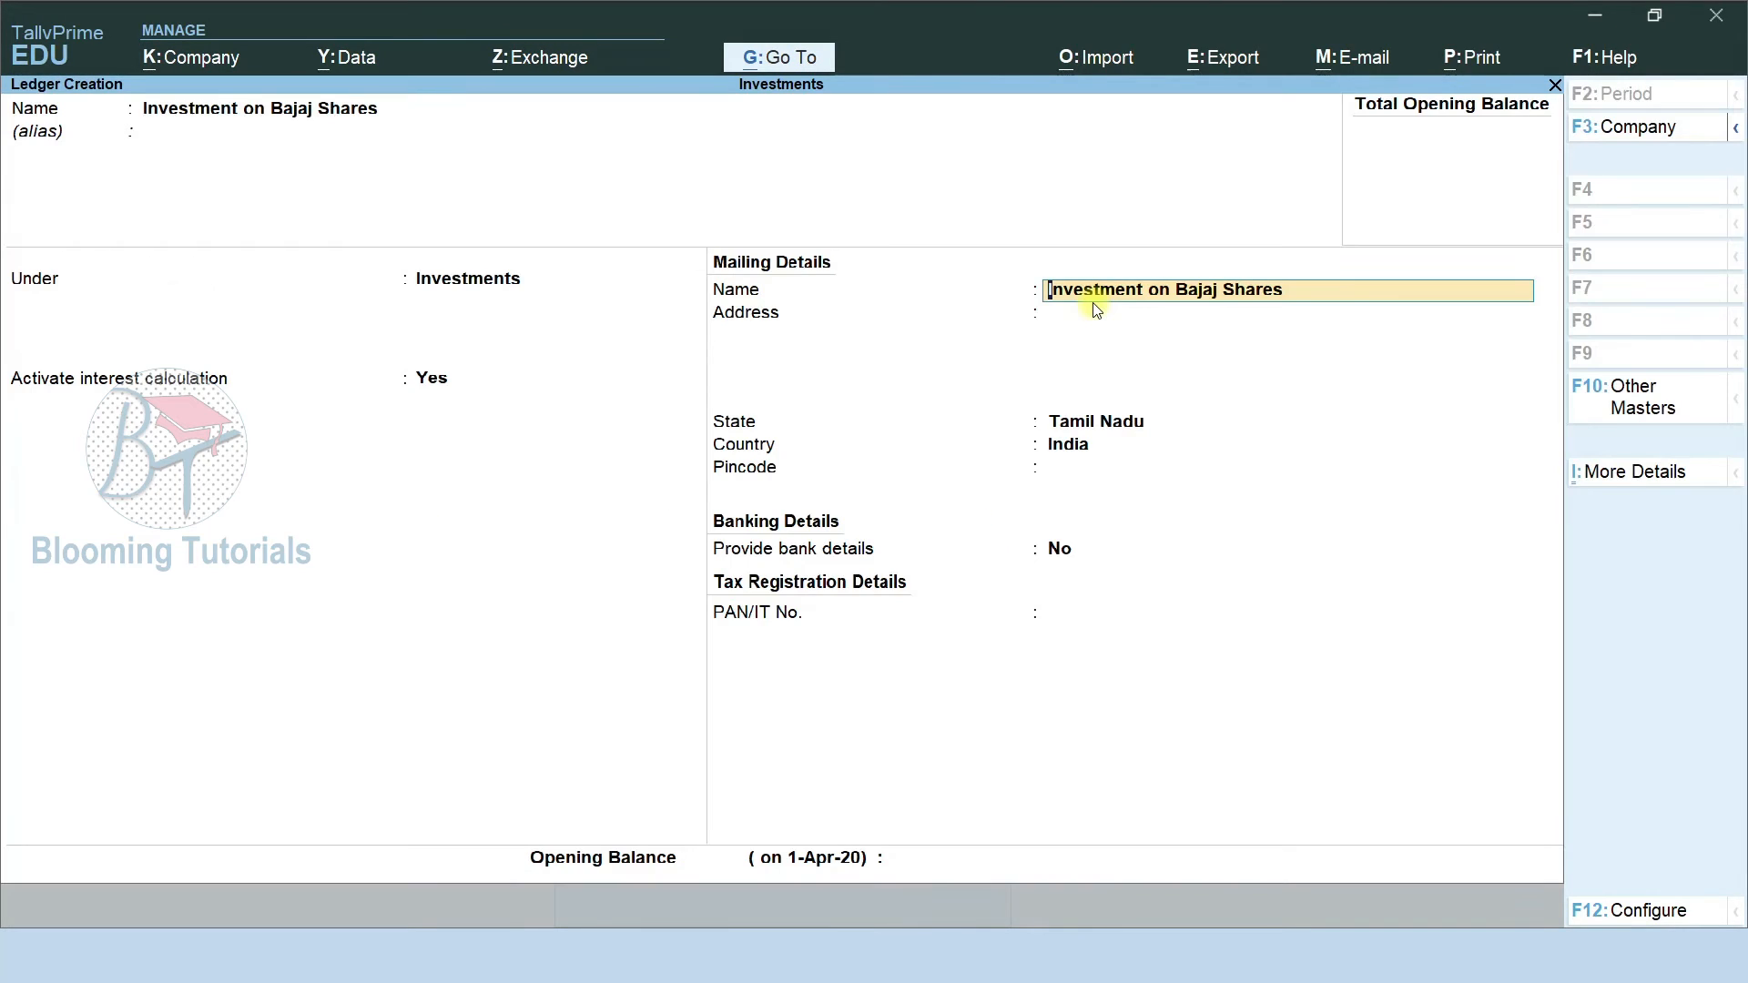
Accept the default mailing, banking and tax details and save the Investment on Bajaj Shares ledger without an opening balance
{"action": "key", "text": "Return"}
{"action": "key", "text": "Return"}
{"action": "key", "text": "Return"}
{"action": "key", "text": "Return"}
{"action": "key", "text": "Return"}
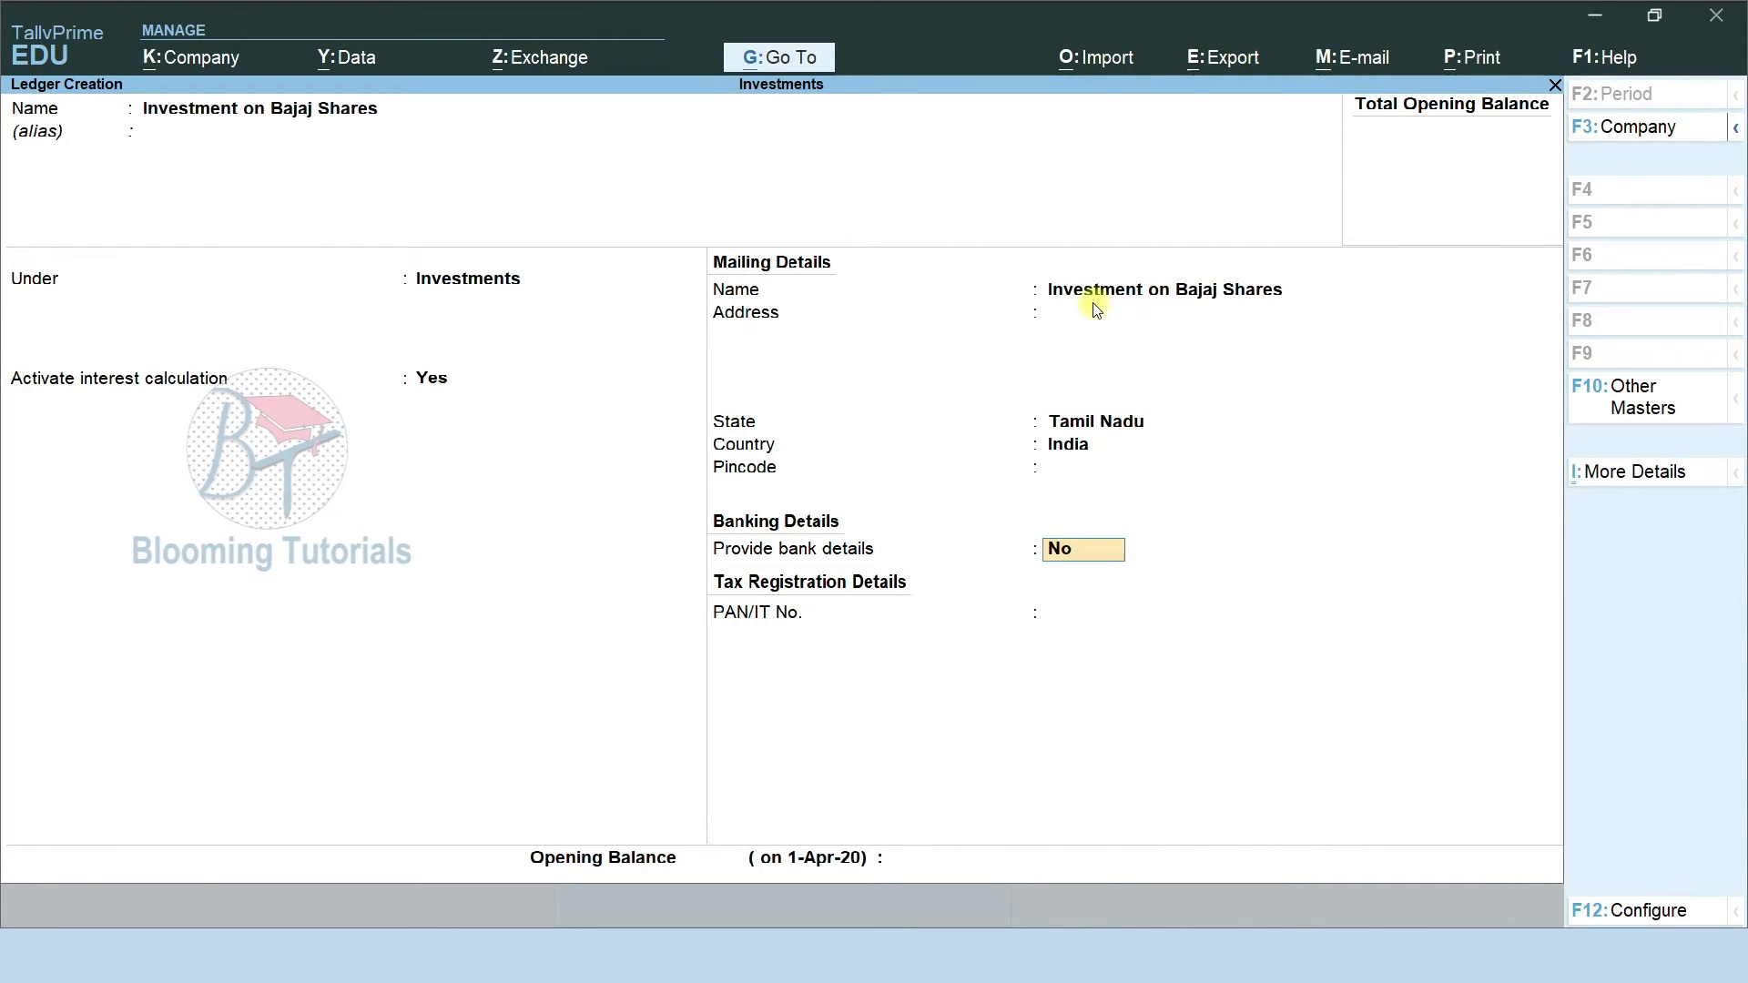
{"action": "key", "text": "Return"}
{"action": "key", "text": "Return"}
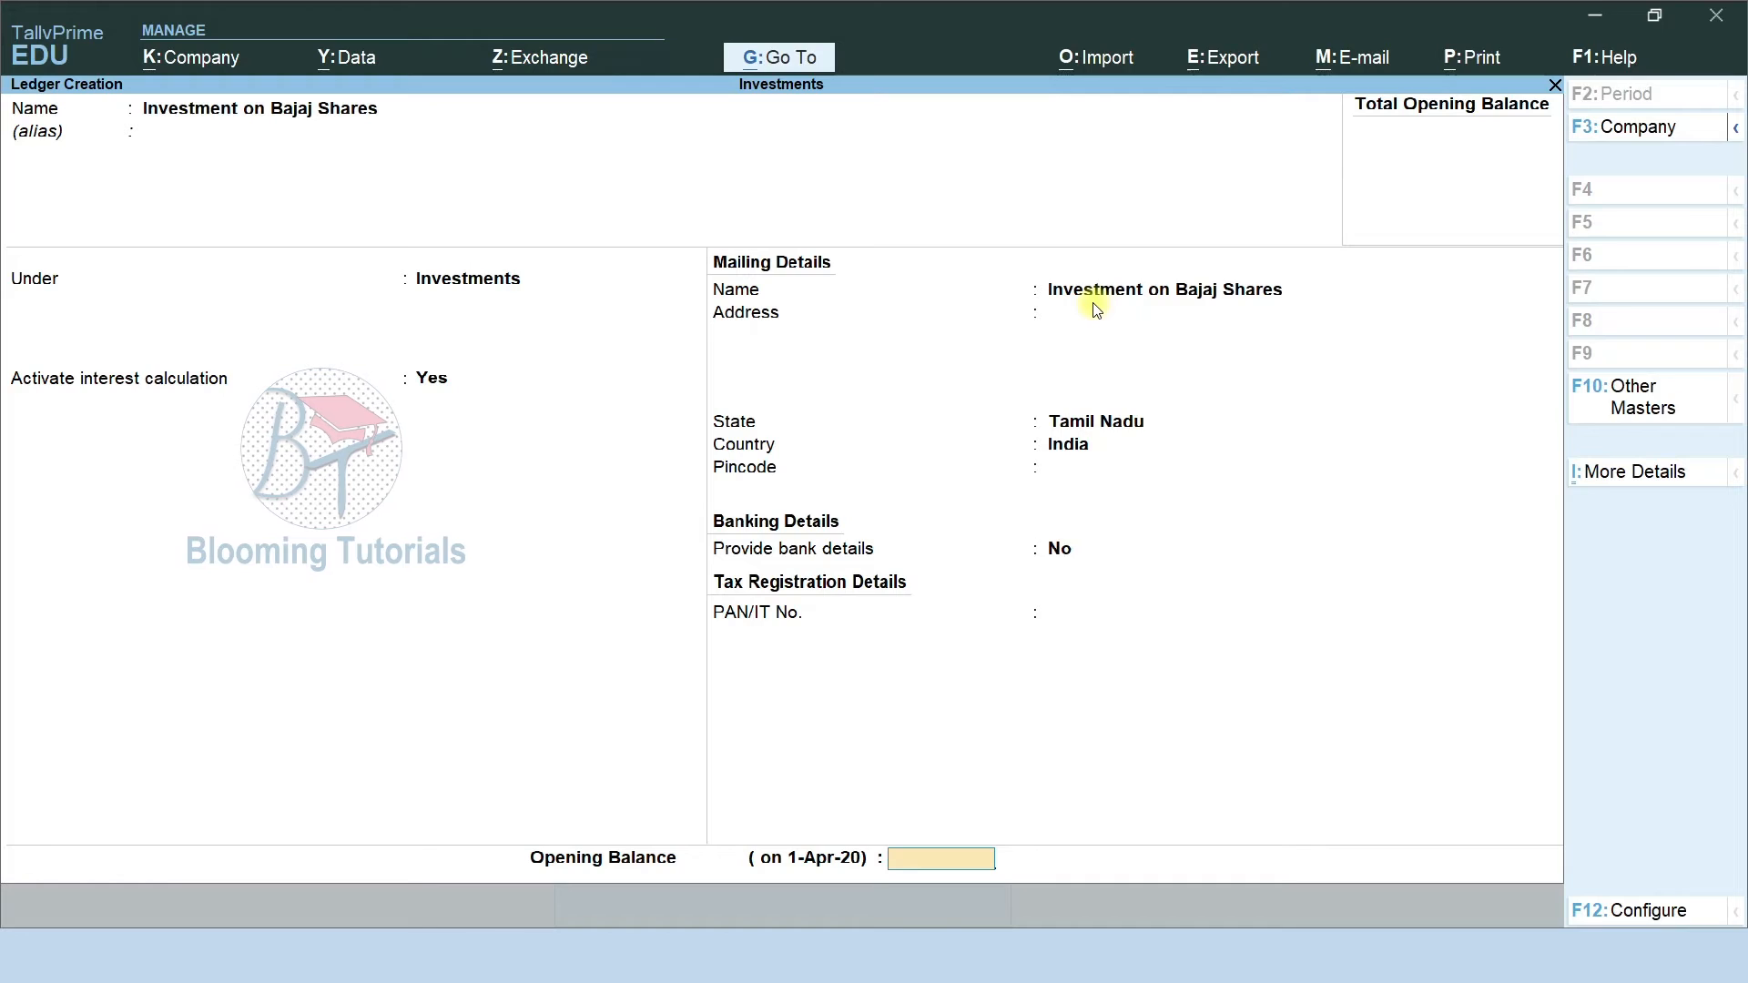
{"action": "key", "text": "ctrl+a"}
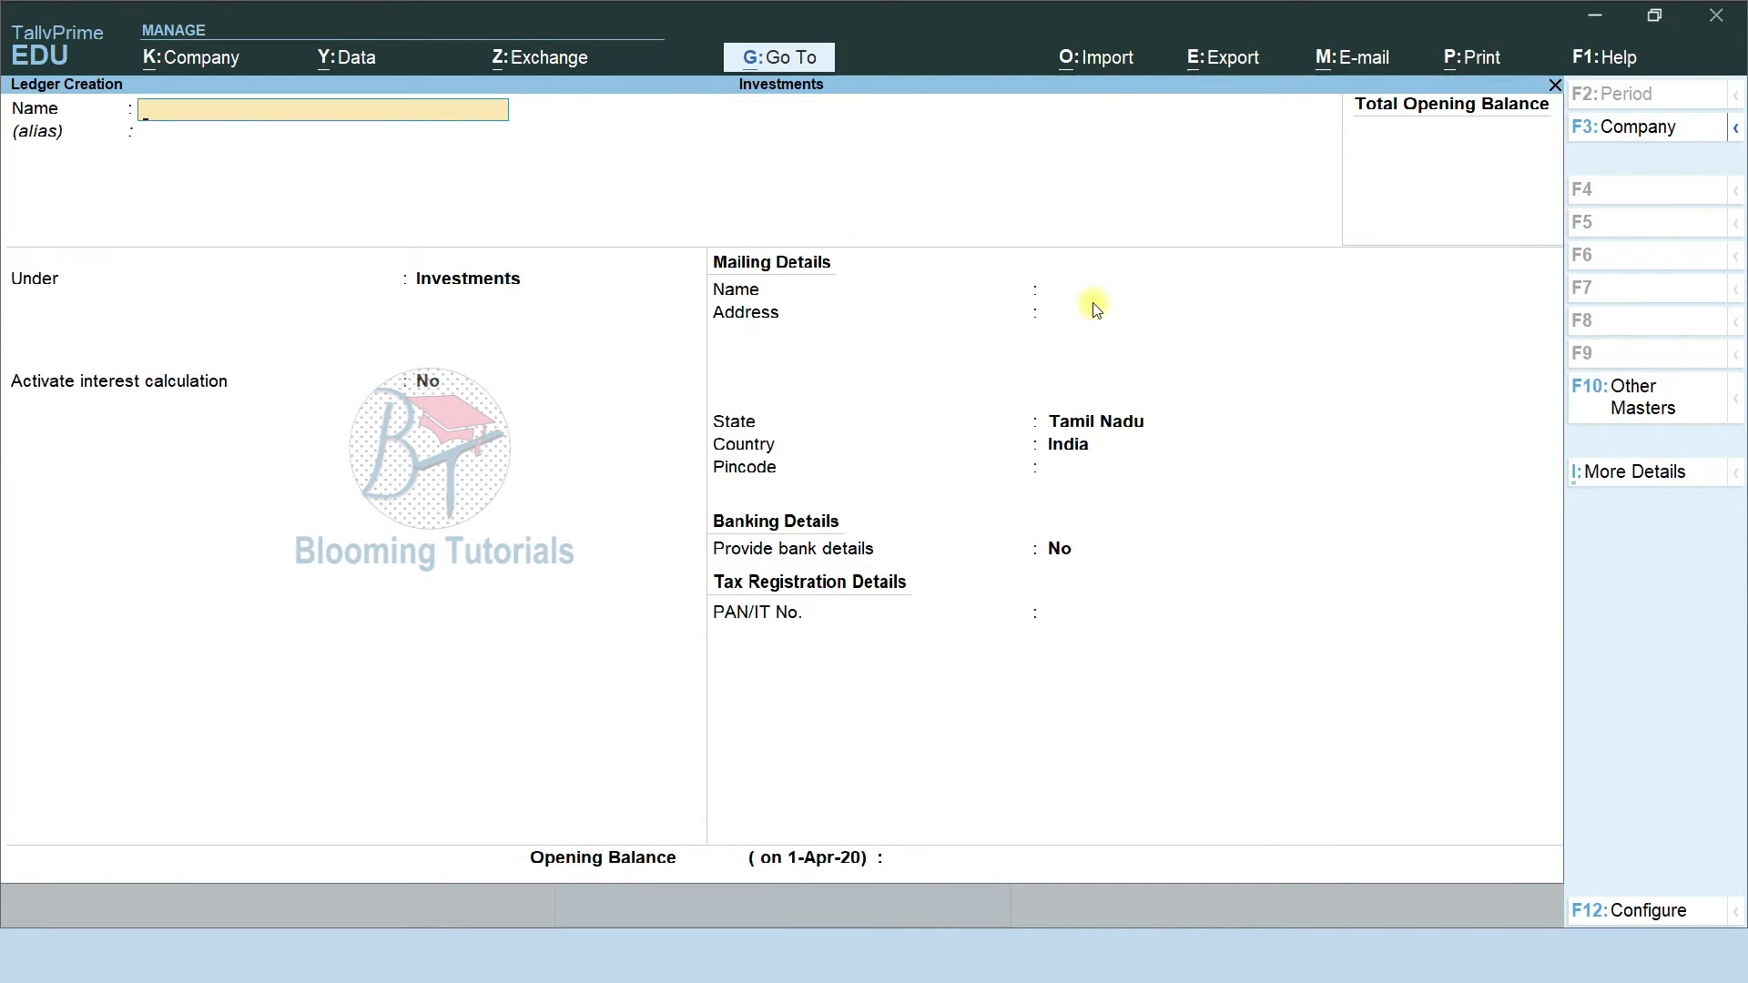
Create a ledger named IOB under Bank Accounts with default details, and return to the Gateway of Tally
{"action": "type", "text": "IOB"}
{"action": "key", "text": "Return"}
{"action": "key", "text": "Return"}
{"action": "type", "text": "b"}
{"action": "key", "text": "Return"}
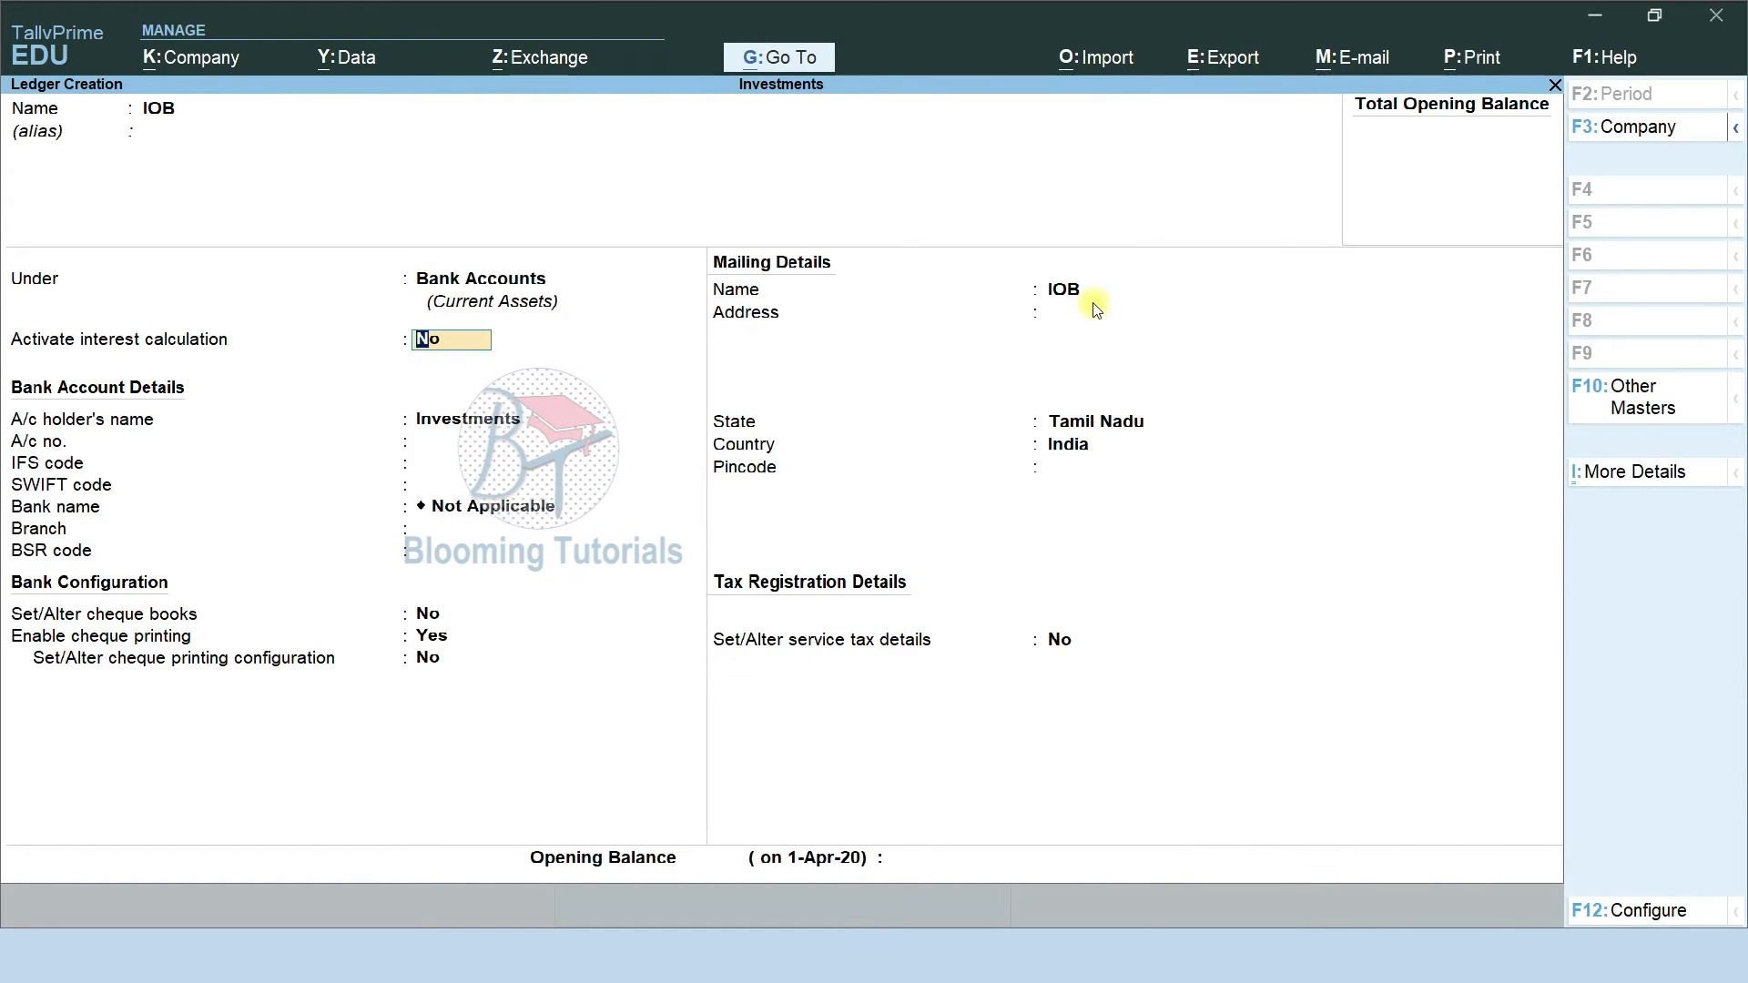
{"action": "key", "text": "Return"}
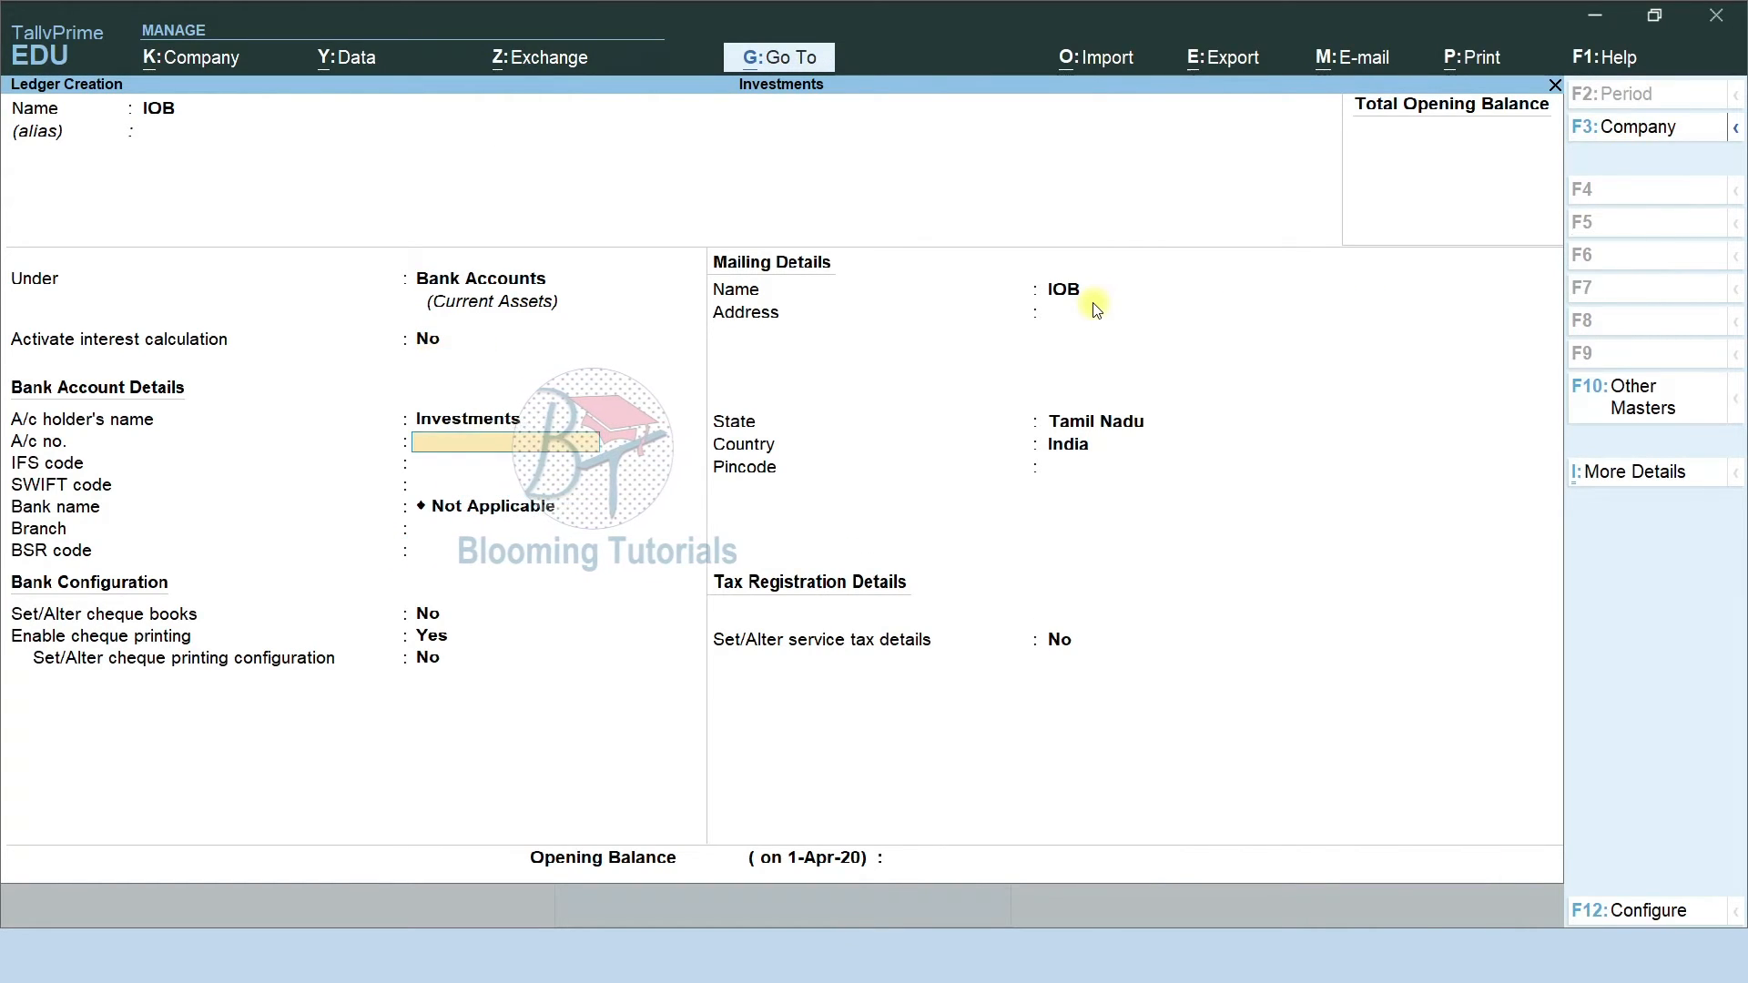
{"action": "key", "text": "Return"}
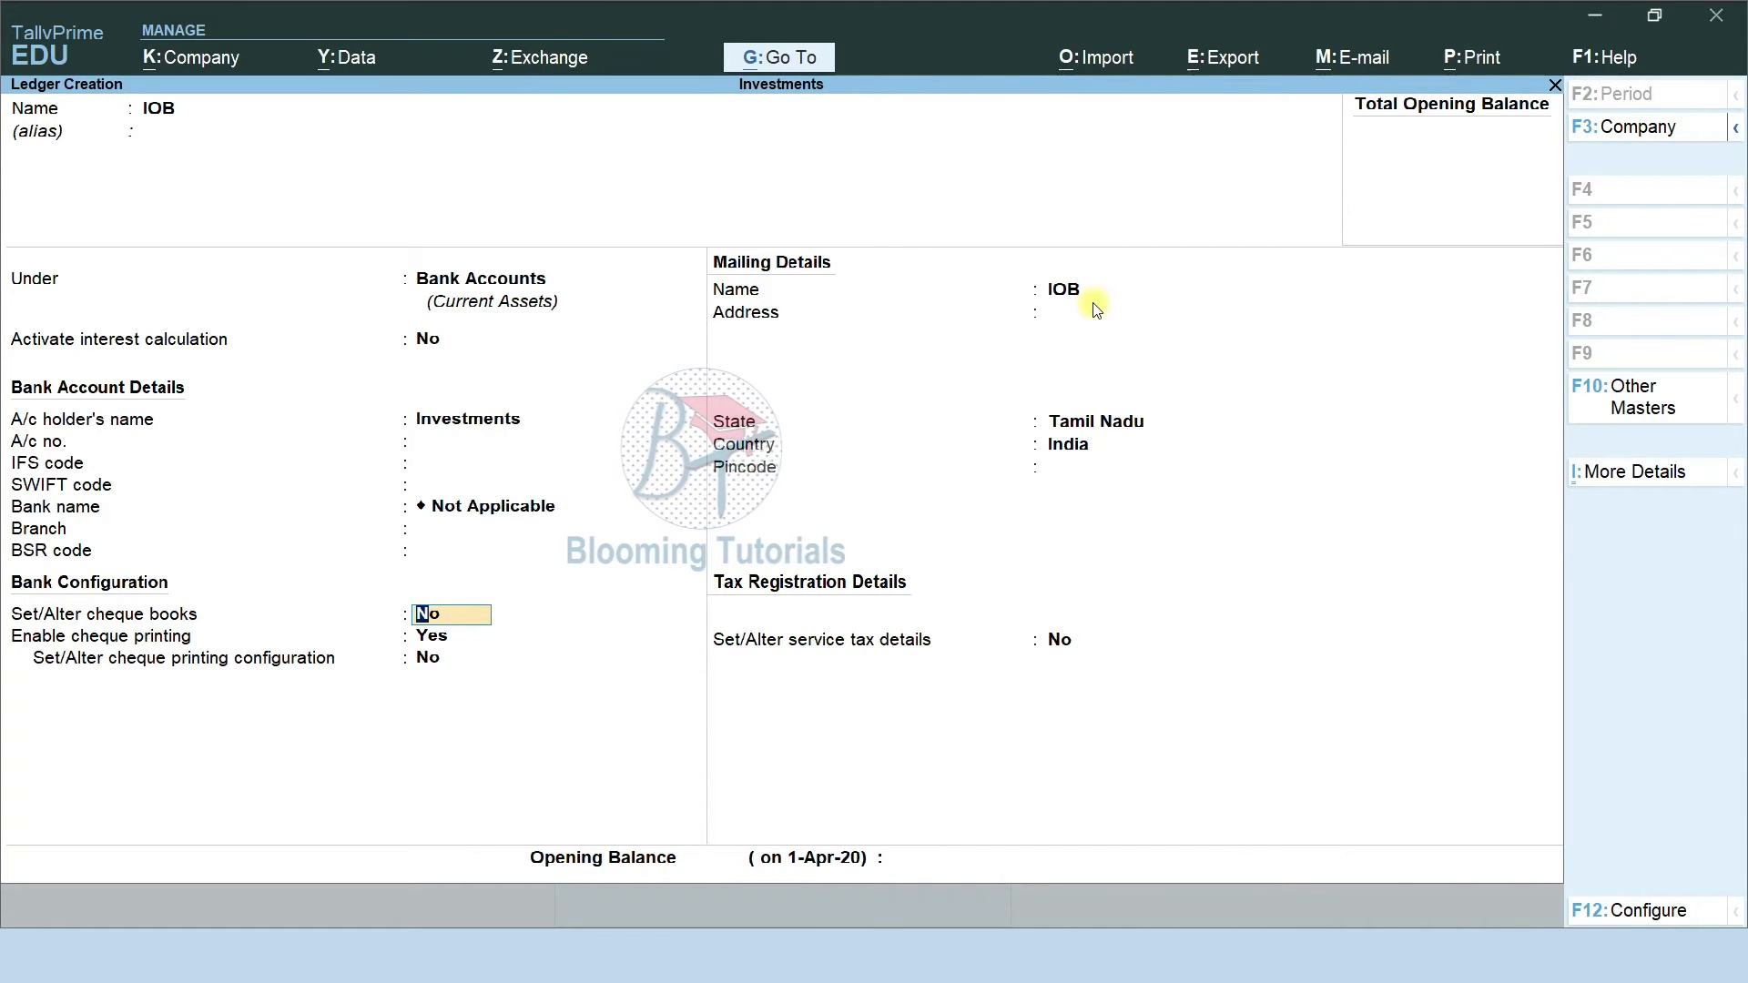
{"action": "key", "text": "ctrl+a"}
{"action": "key", "text": "Escape"}
{"action": "key", "text": "Escape"}
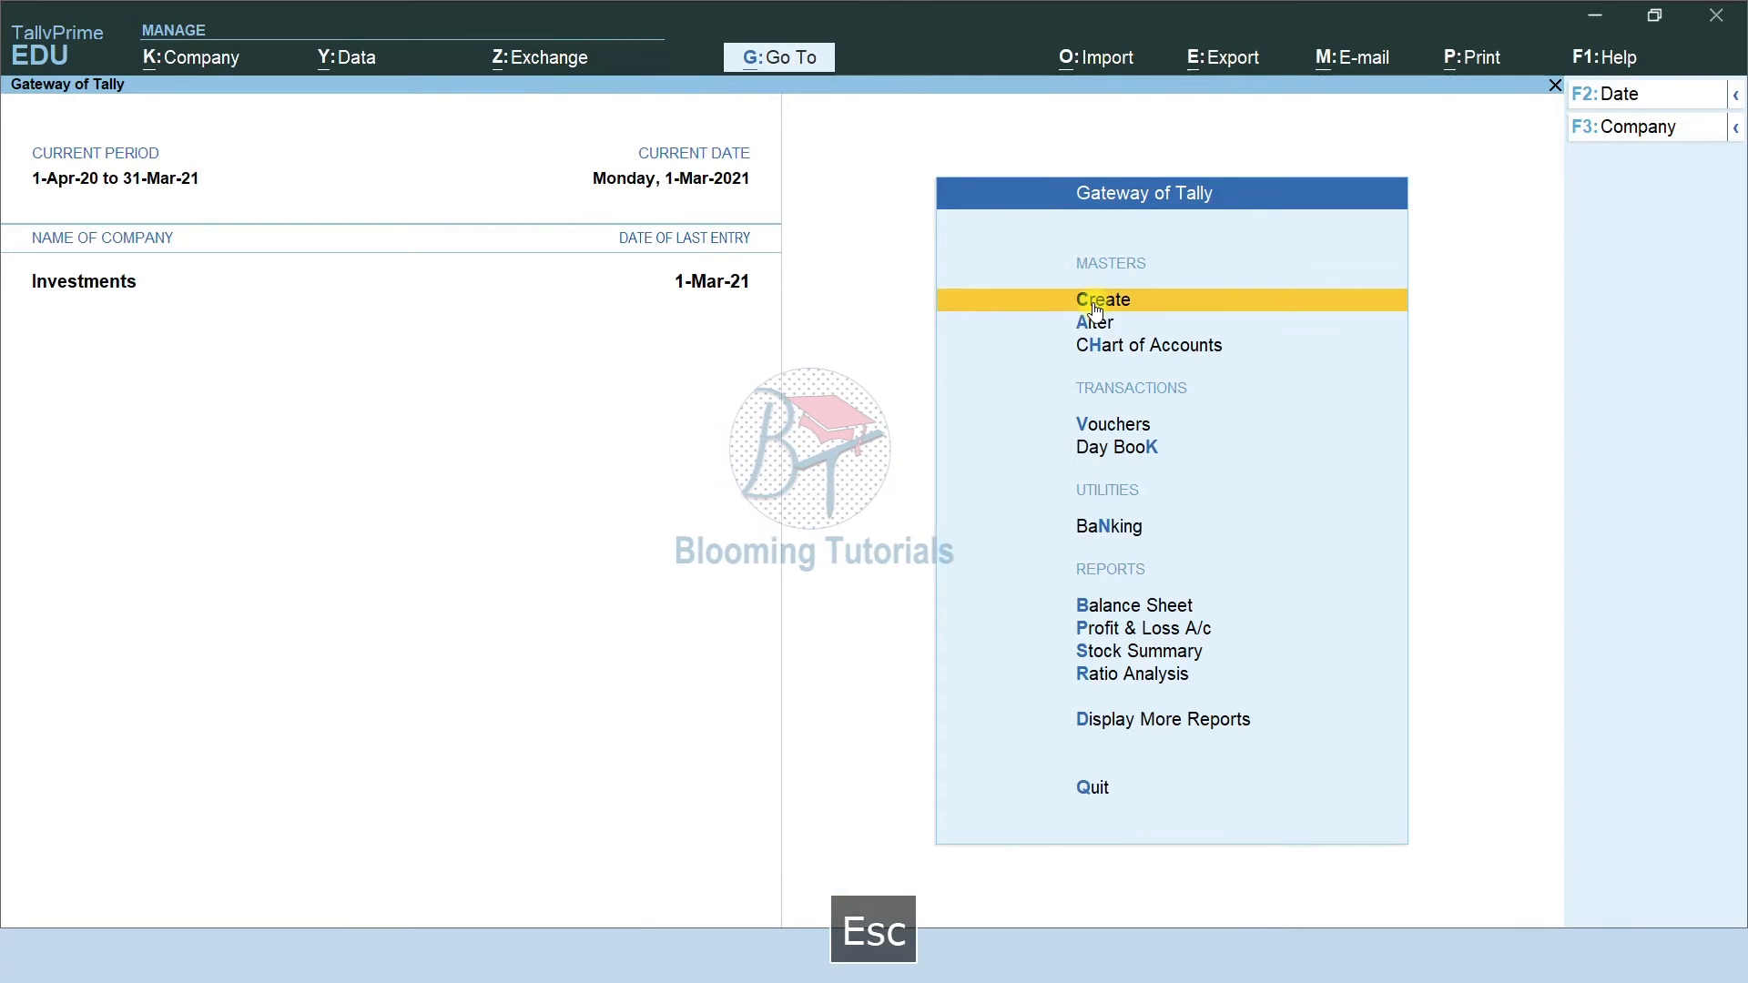
Start a new Payment voucher and change its entry mode to Double Entry
{"action": "key", "text": "Down"}
{"action": "key", "text": "Down"}
{"action": "key", "text": "Down"}
{"action": "key", "text": "Down"}
{"action": "key", "text": "Up"}
{"action": "key", "text": "Return"}
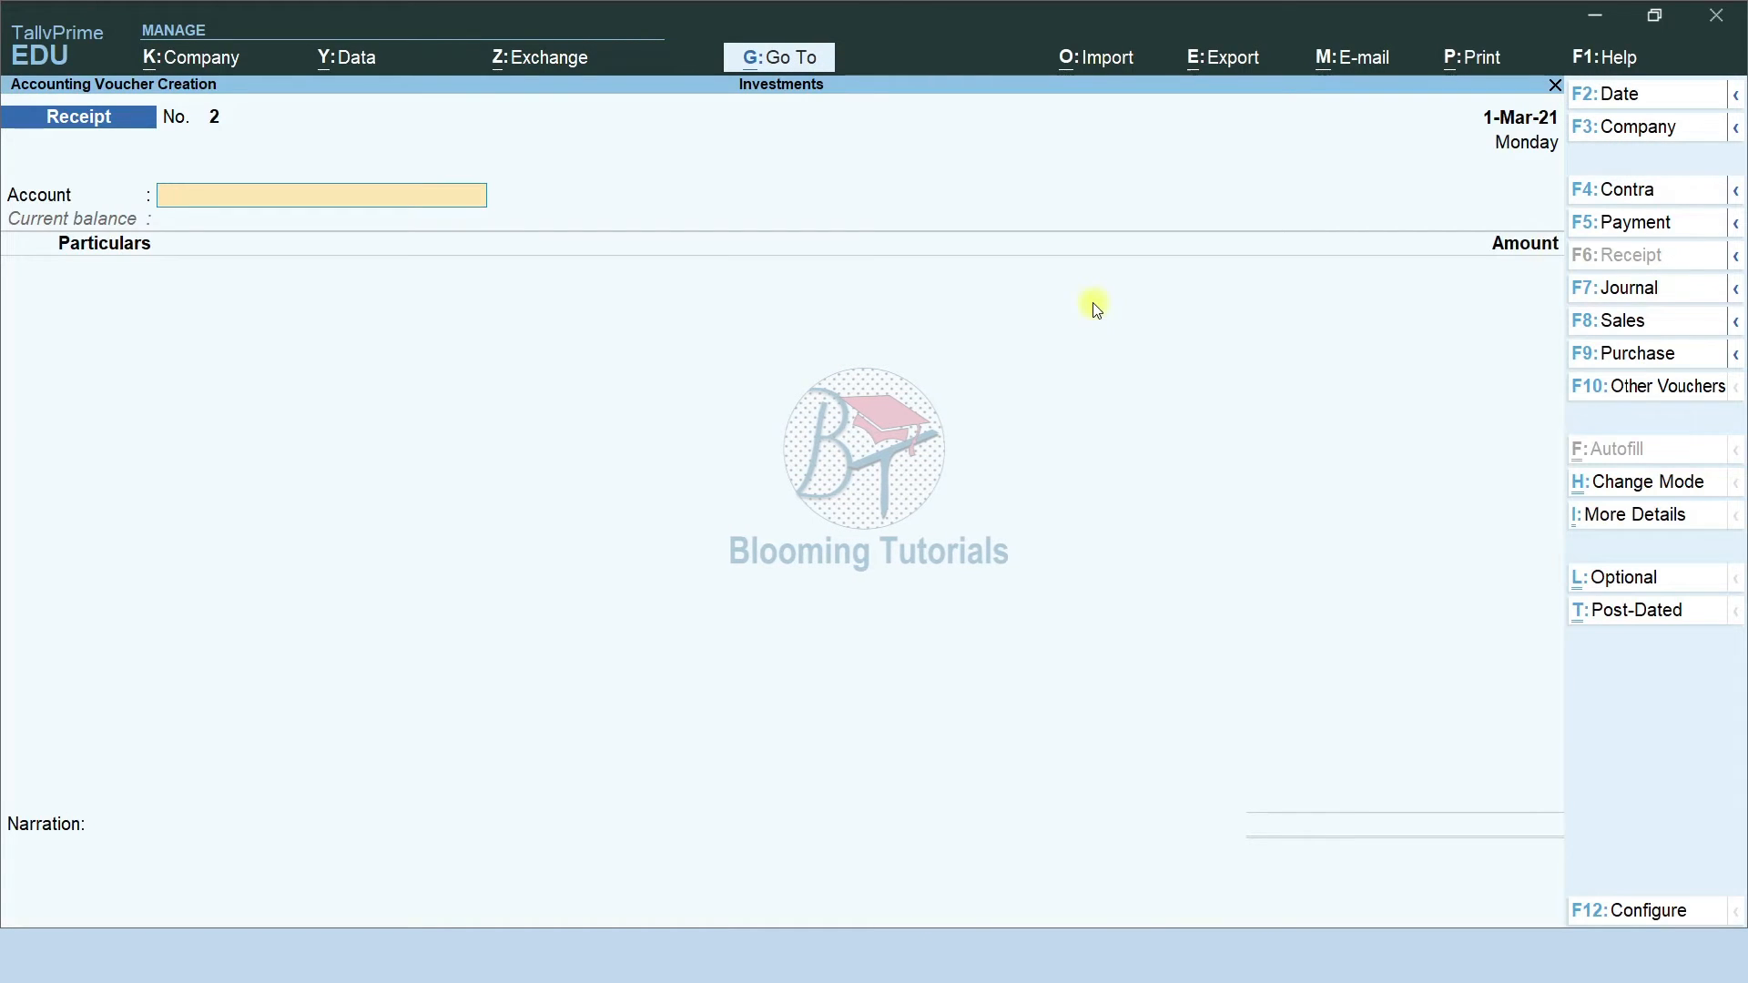
{"action": "key", "text": "F5"}
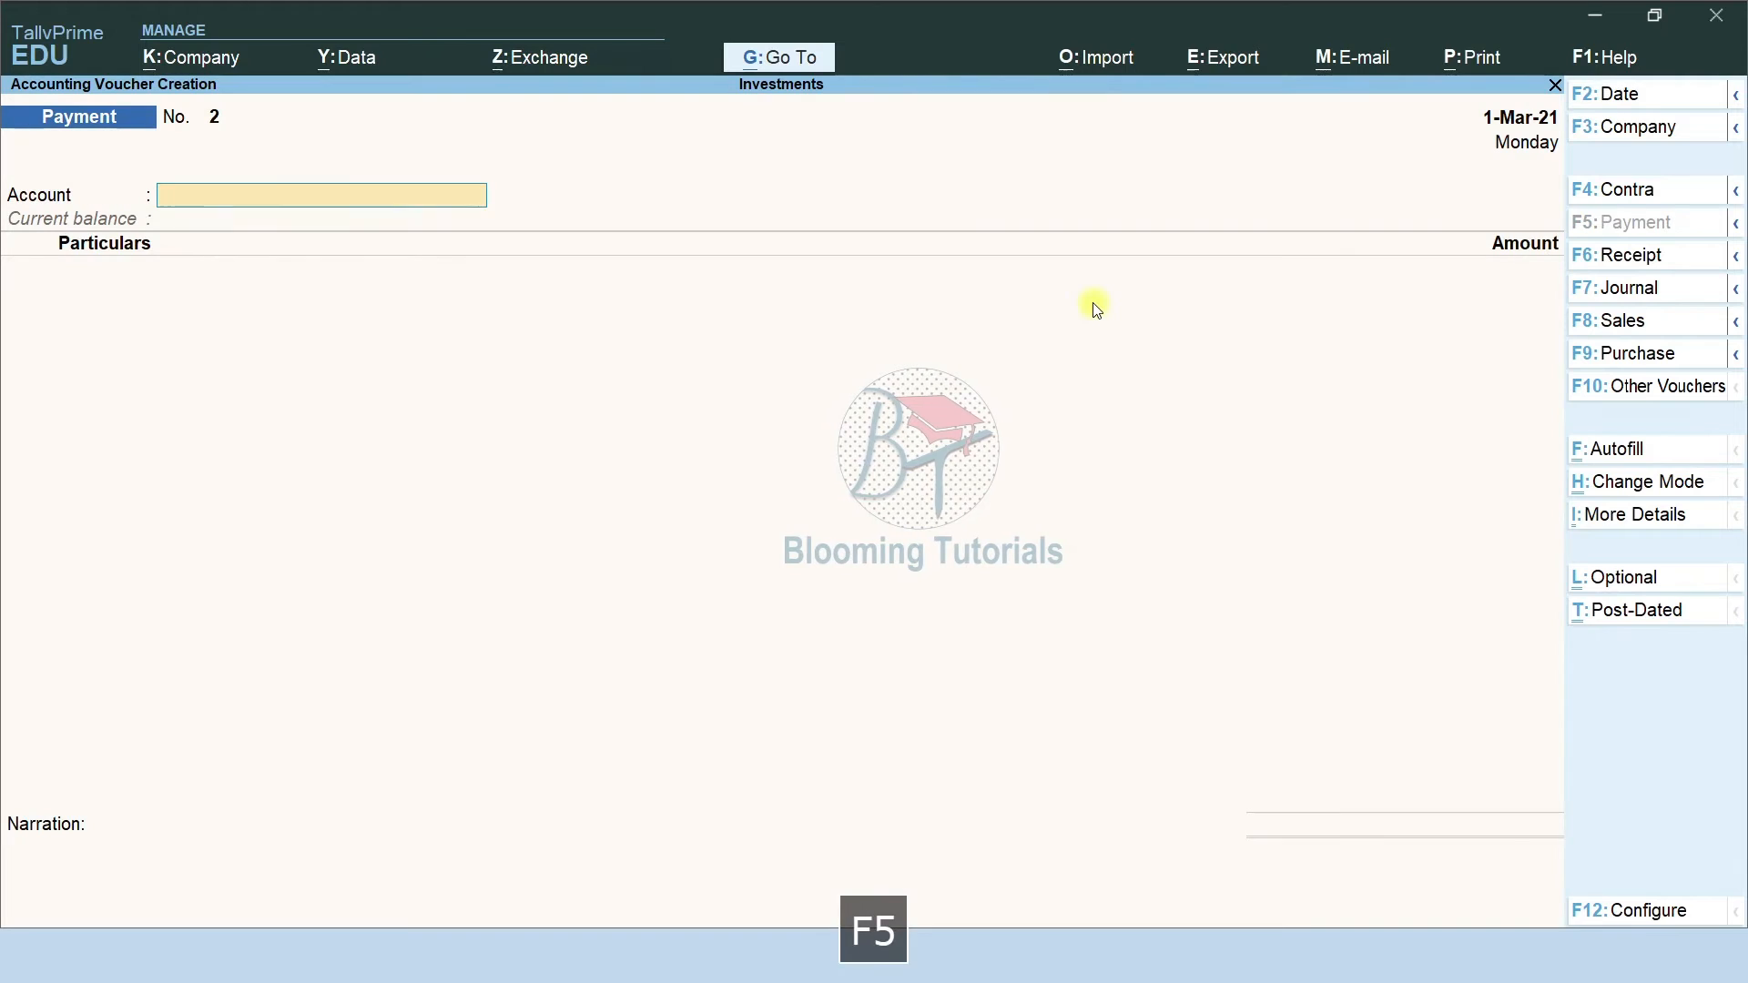
{"action": "left_click", "coordinate": [1637, 490]}
{"action": "key", "text": "Up"}
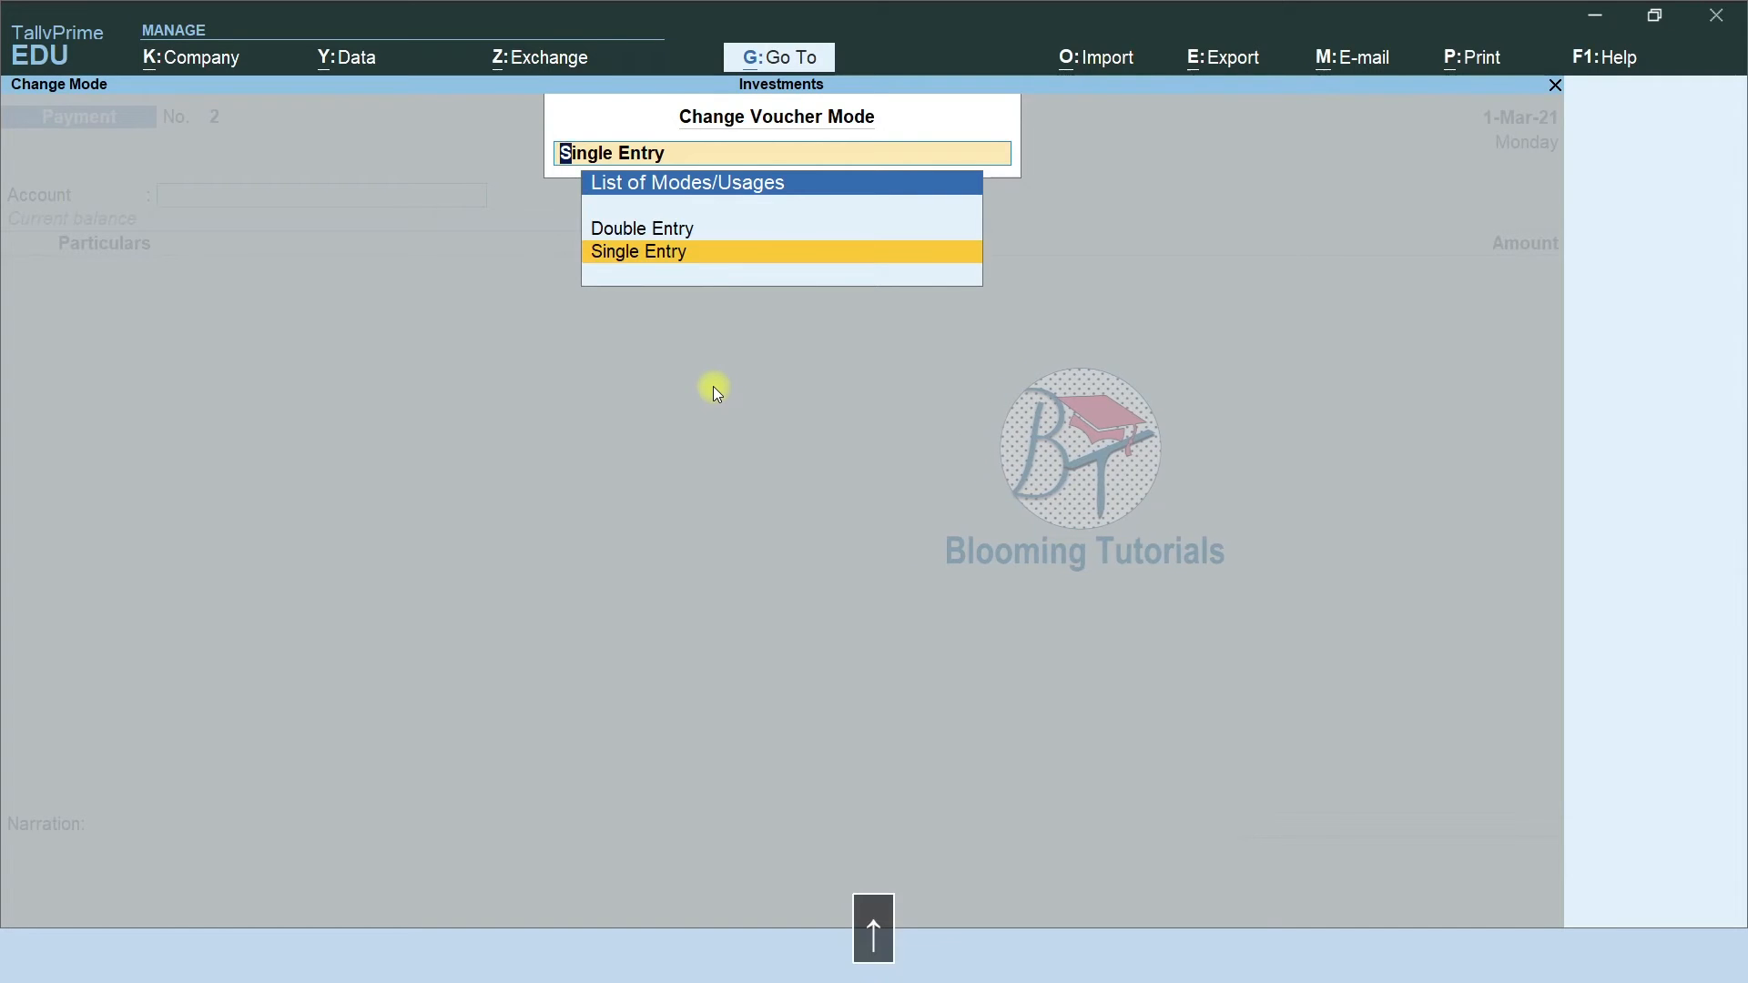
{"action": "key", "text": "Return"}
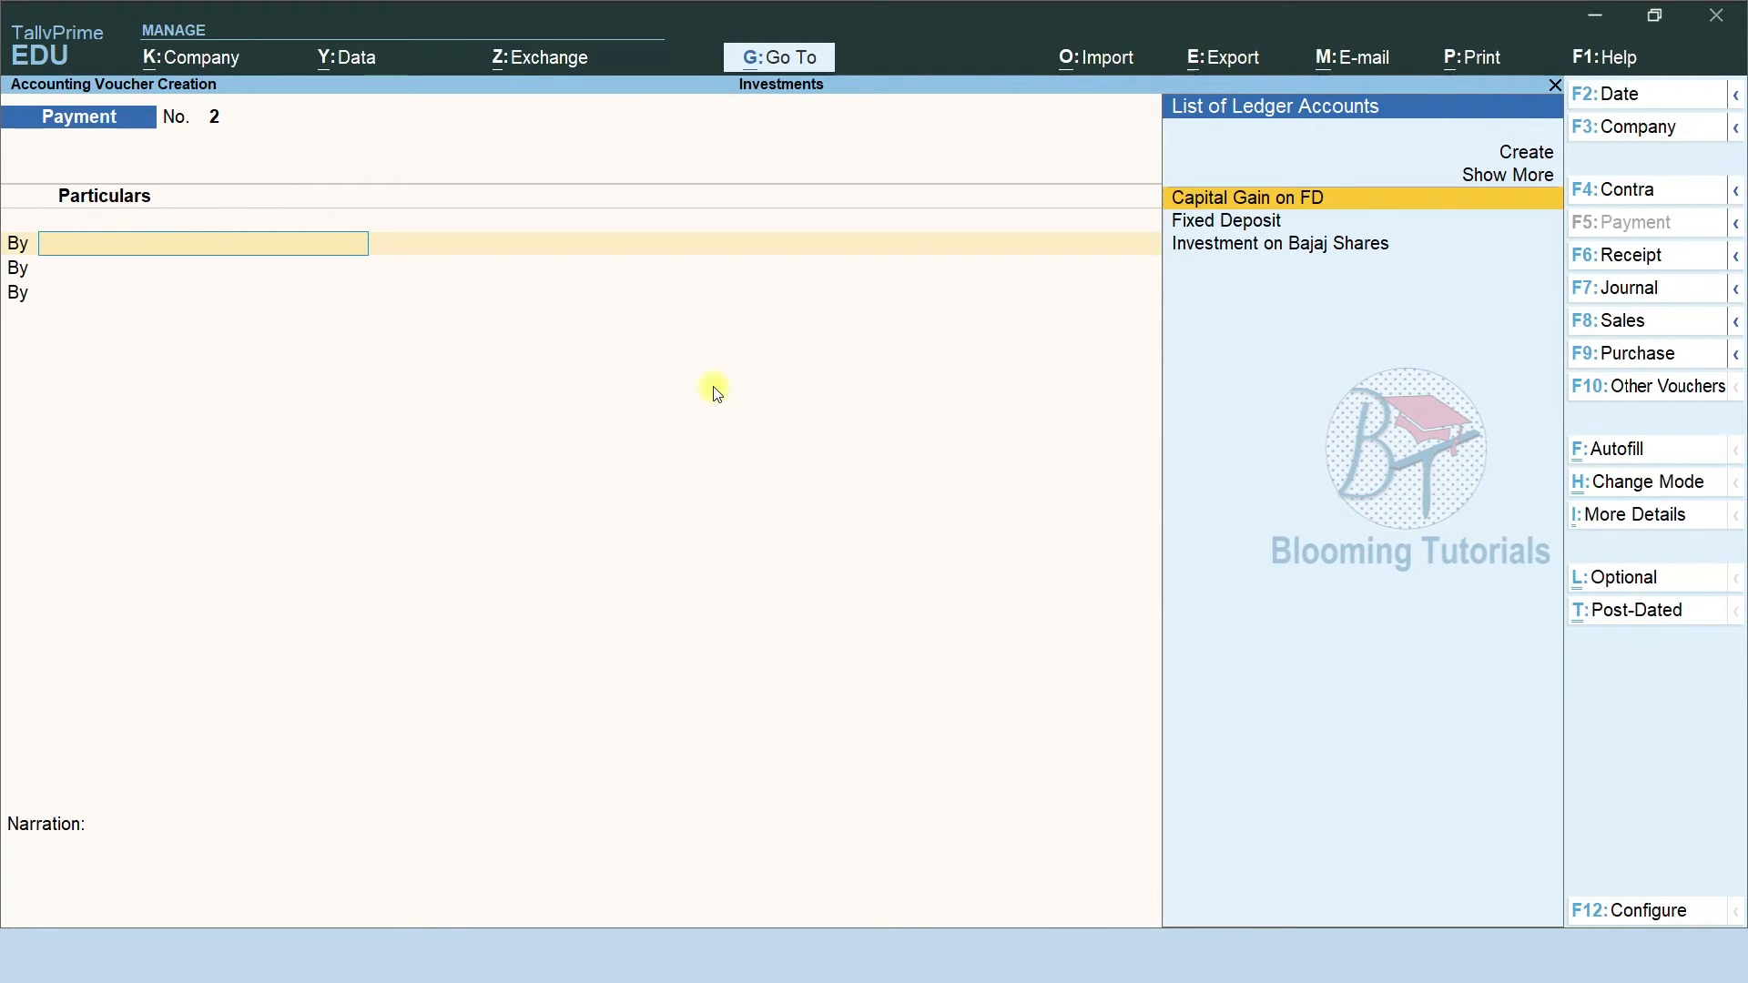
Debit Investment on Bajaj Shares with 4,00,000 in the Payment voucher and date the voucher 1-Apr-20
{"action": "key", "text": "Down"}
{"action": "key", "text": "Down"}
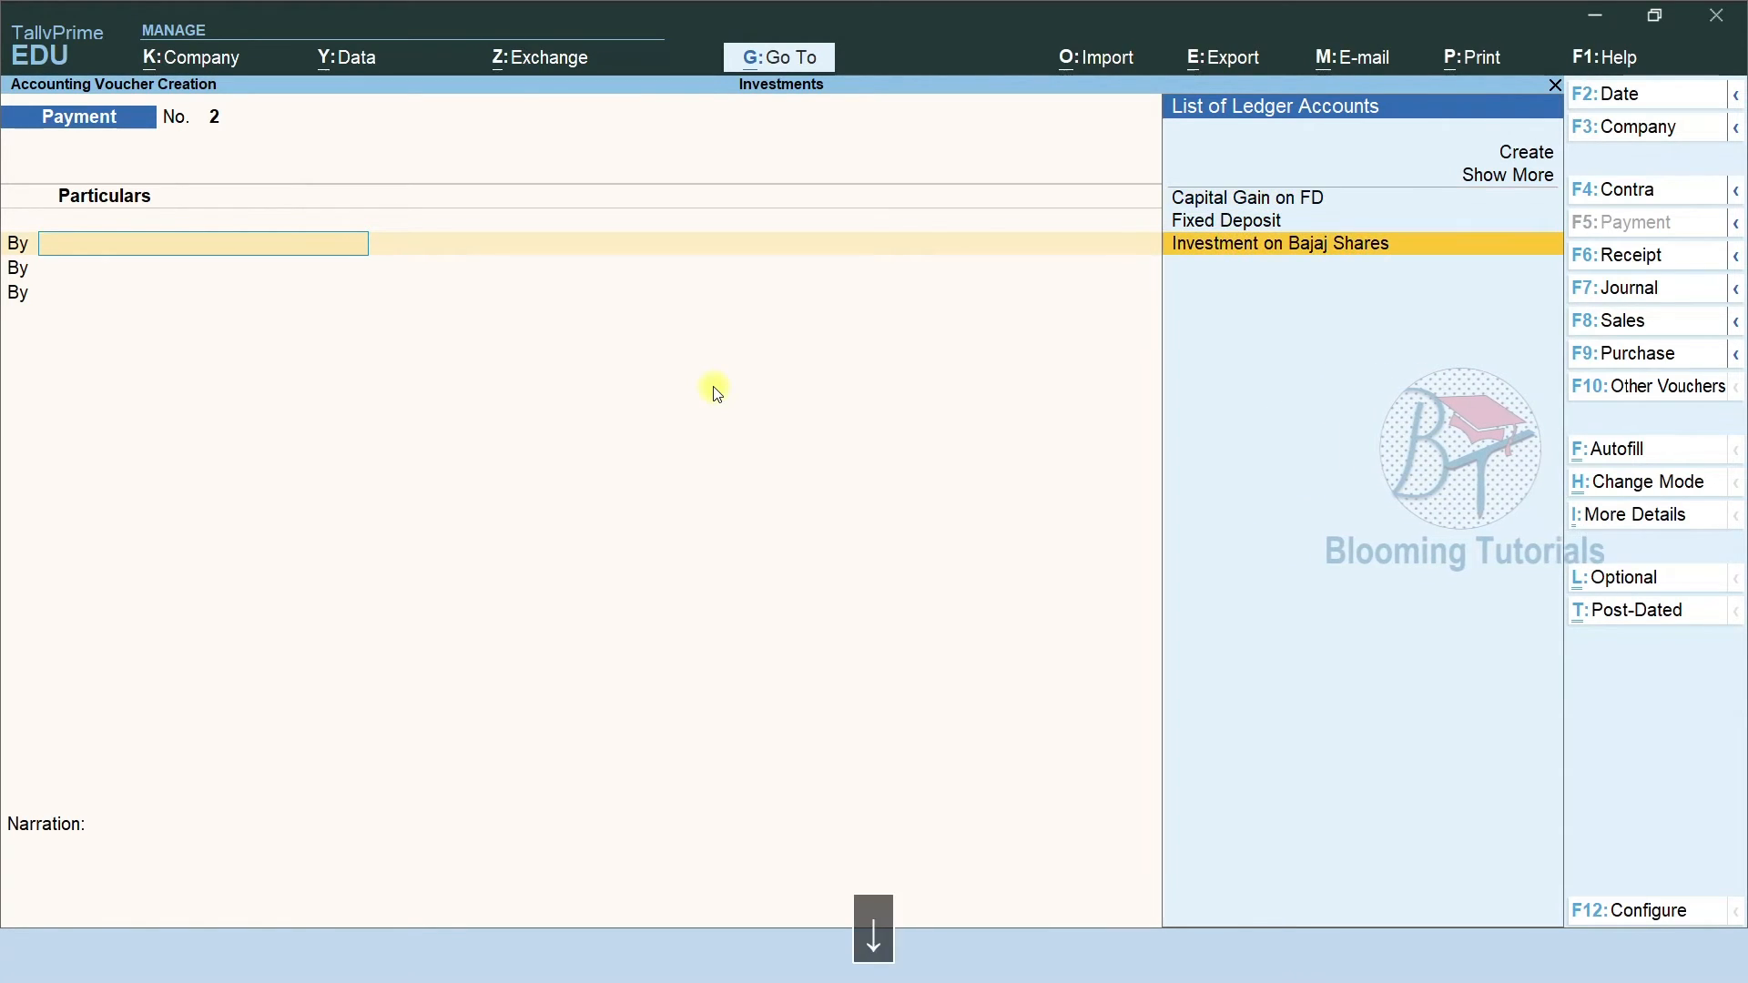
{"action": "key", "text": "Return"}
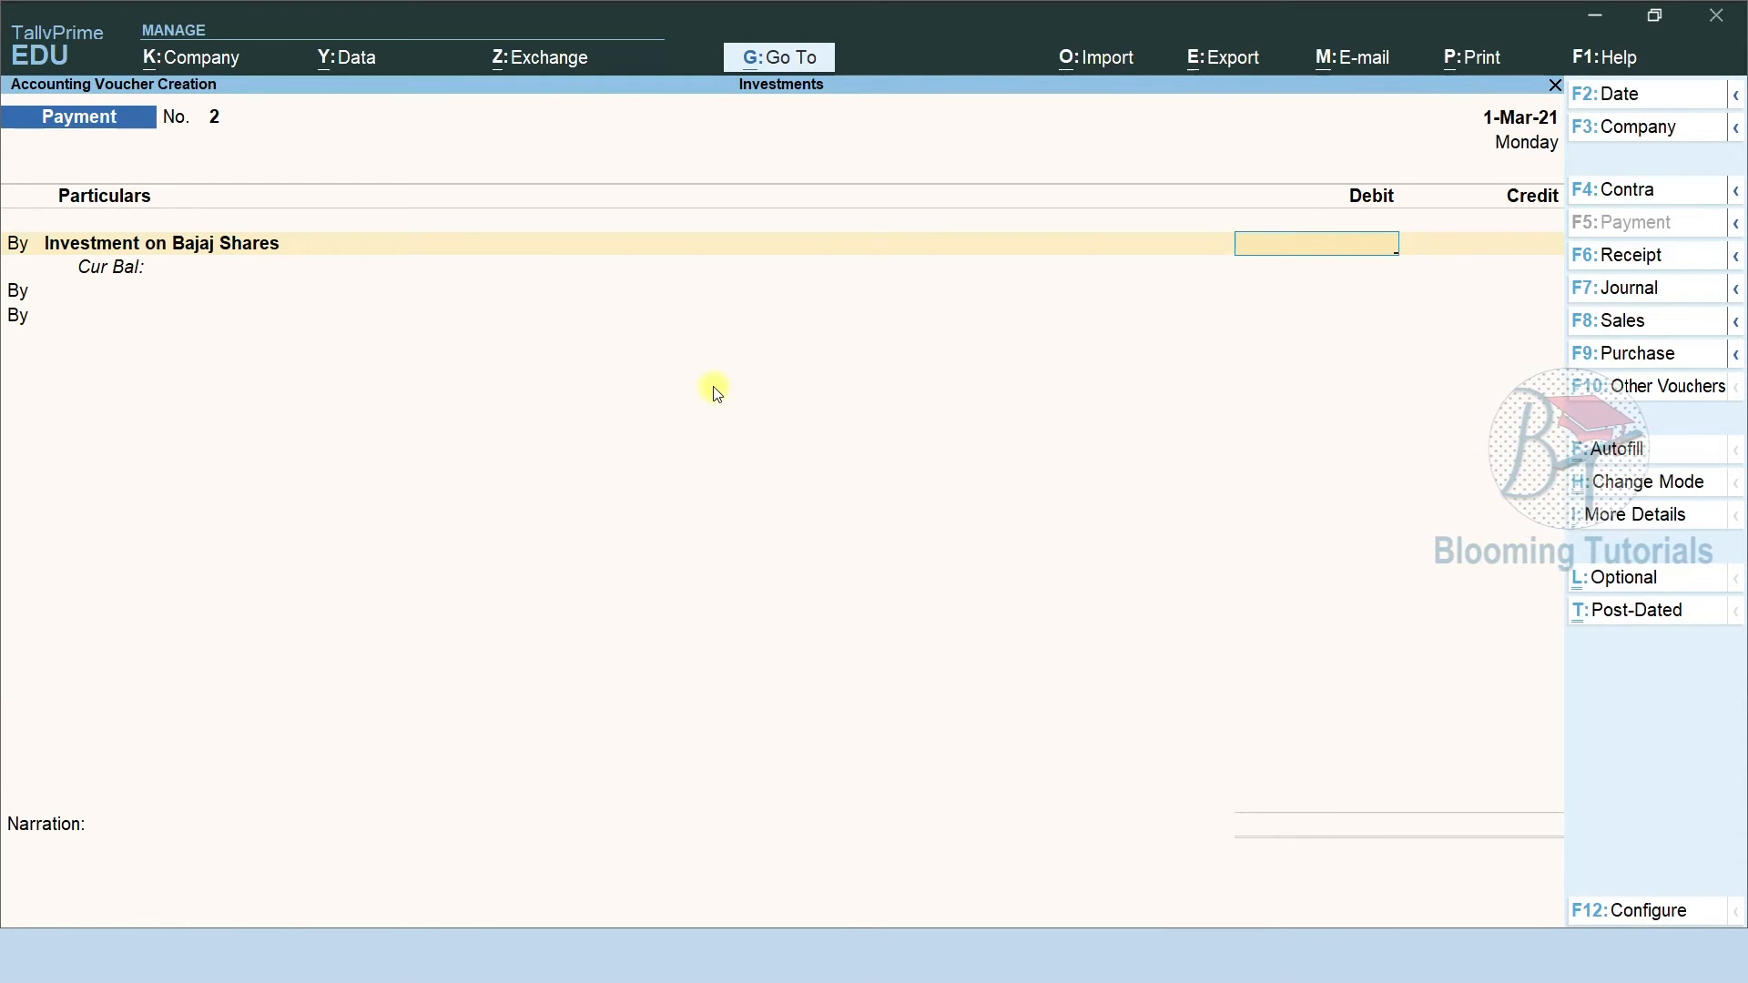
{"action": "key", "text": "F2"}
{"action": "type", "text": "1.4"}
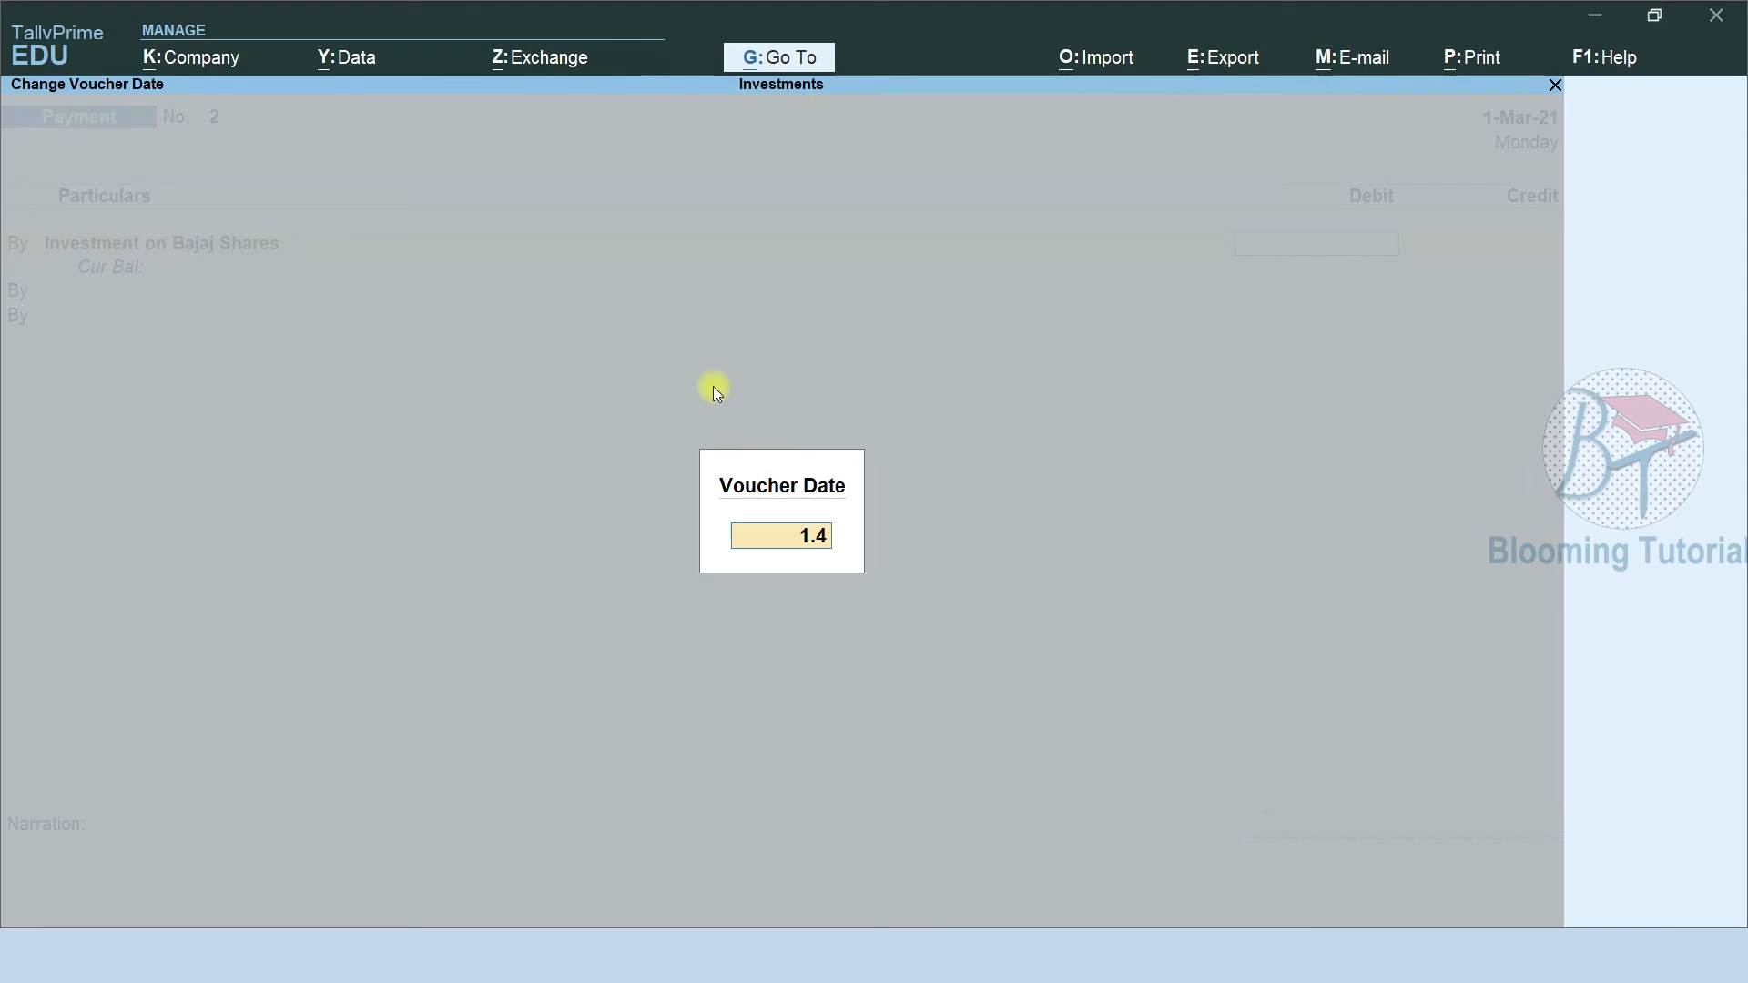
{"action": "key", "text": "Return"}
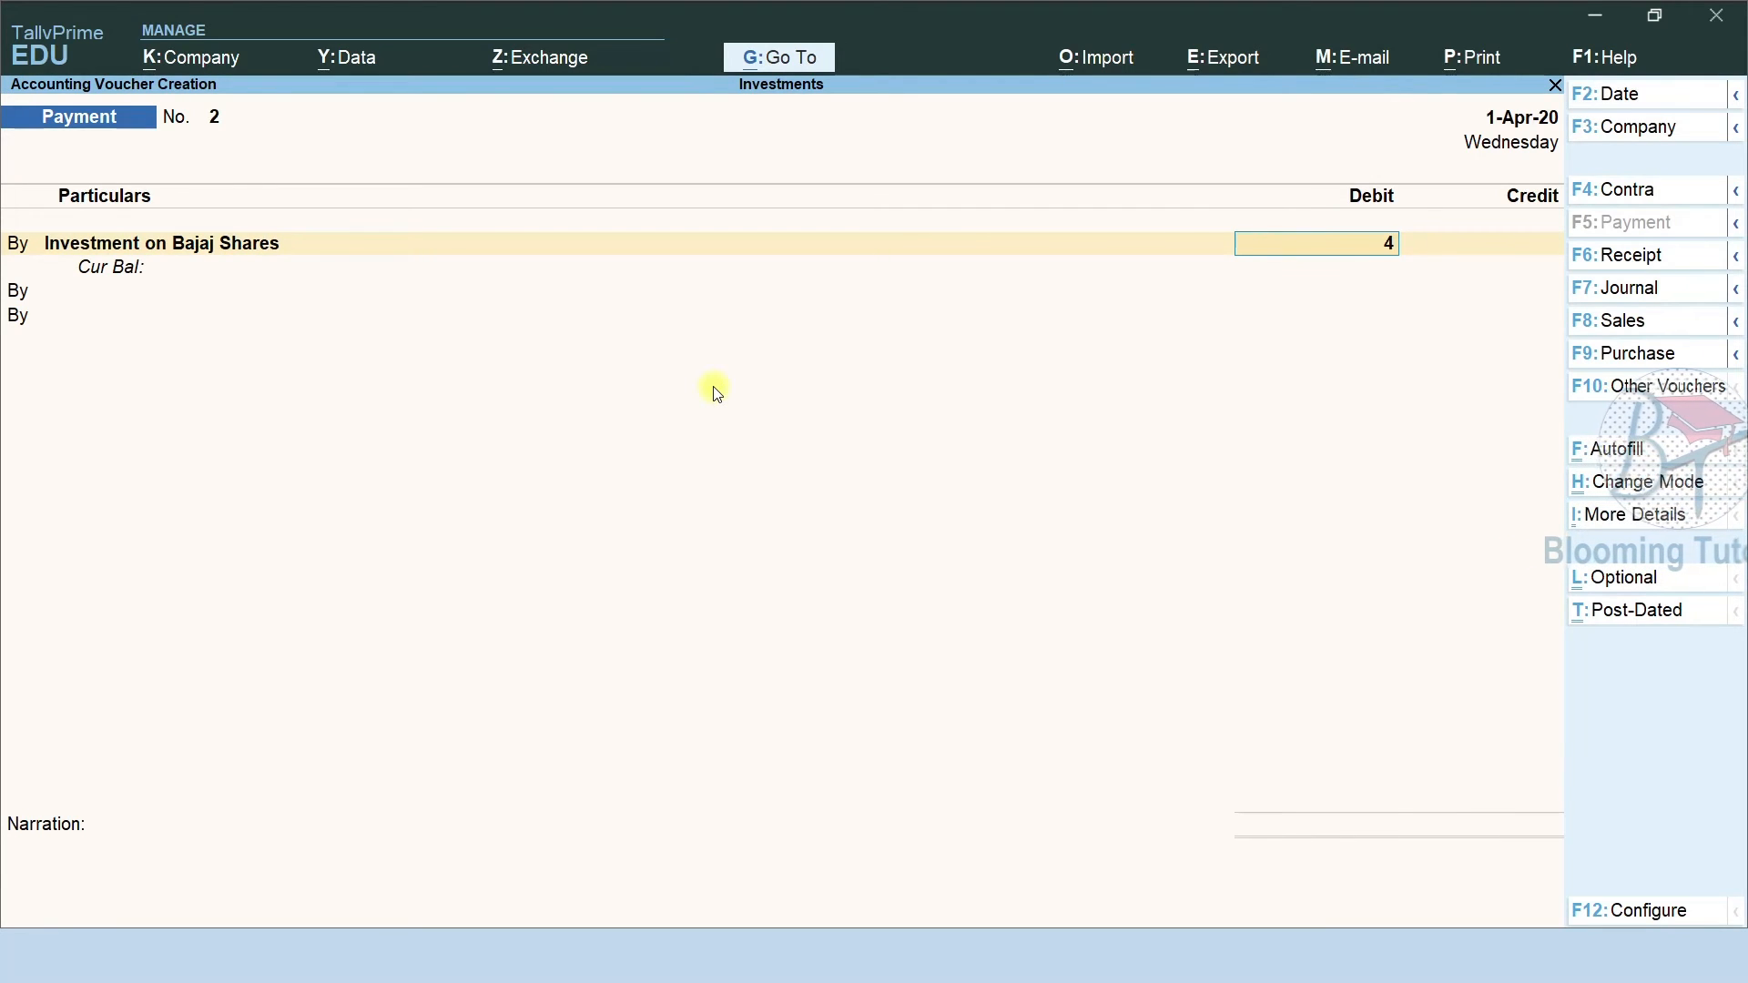
{"action": "key", "text": "Return"}
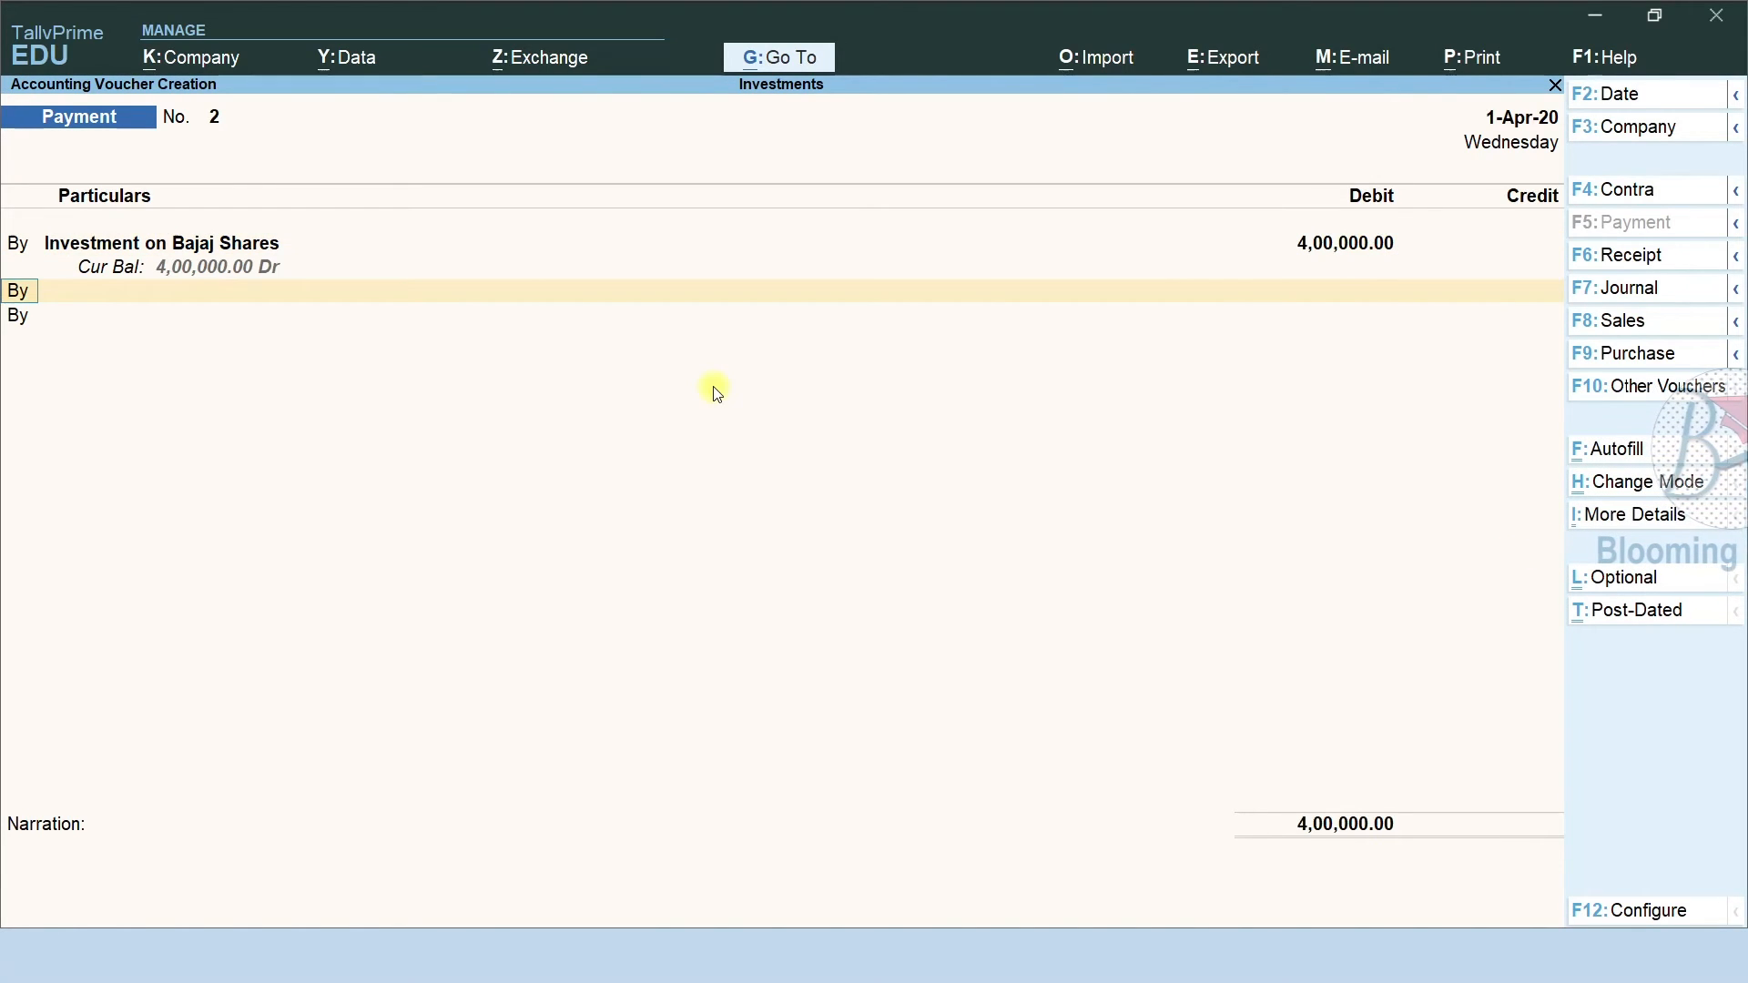
Credit the IOB bank ledger with 4,00,000 and keep Cheque with the Not Applicable range for its bank allocation
{"action": "key", "text": "Return"}
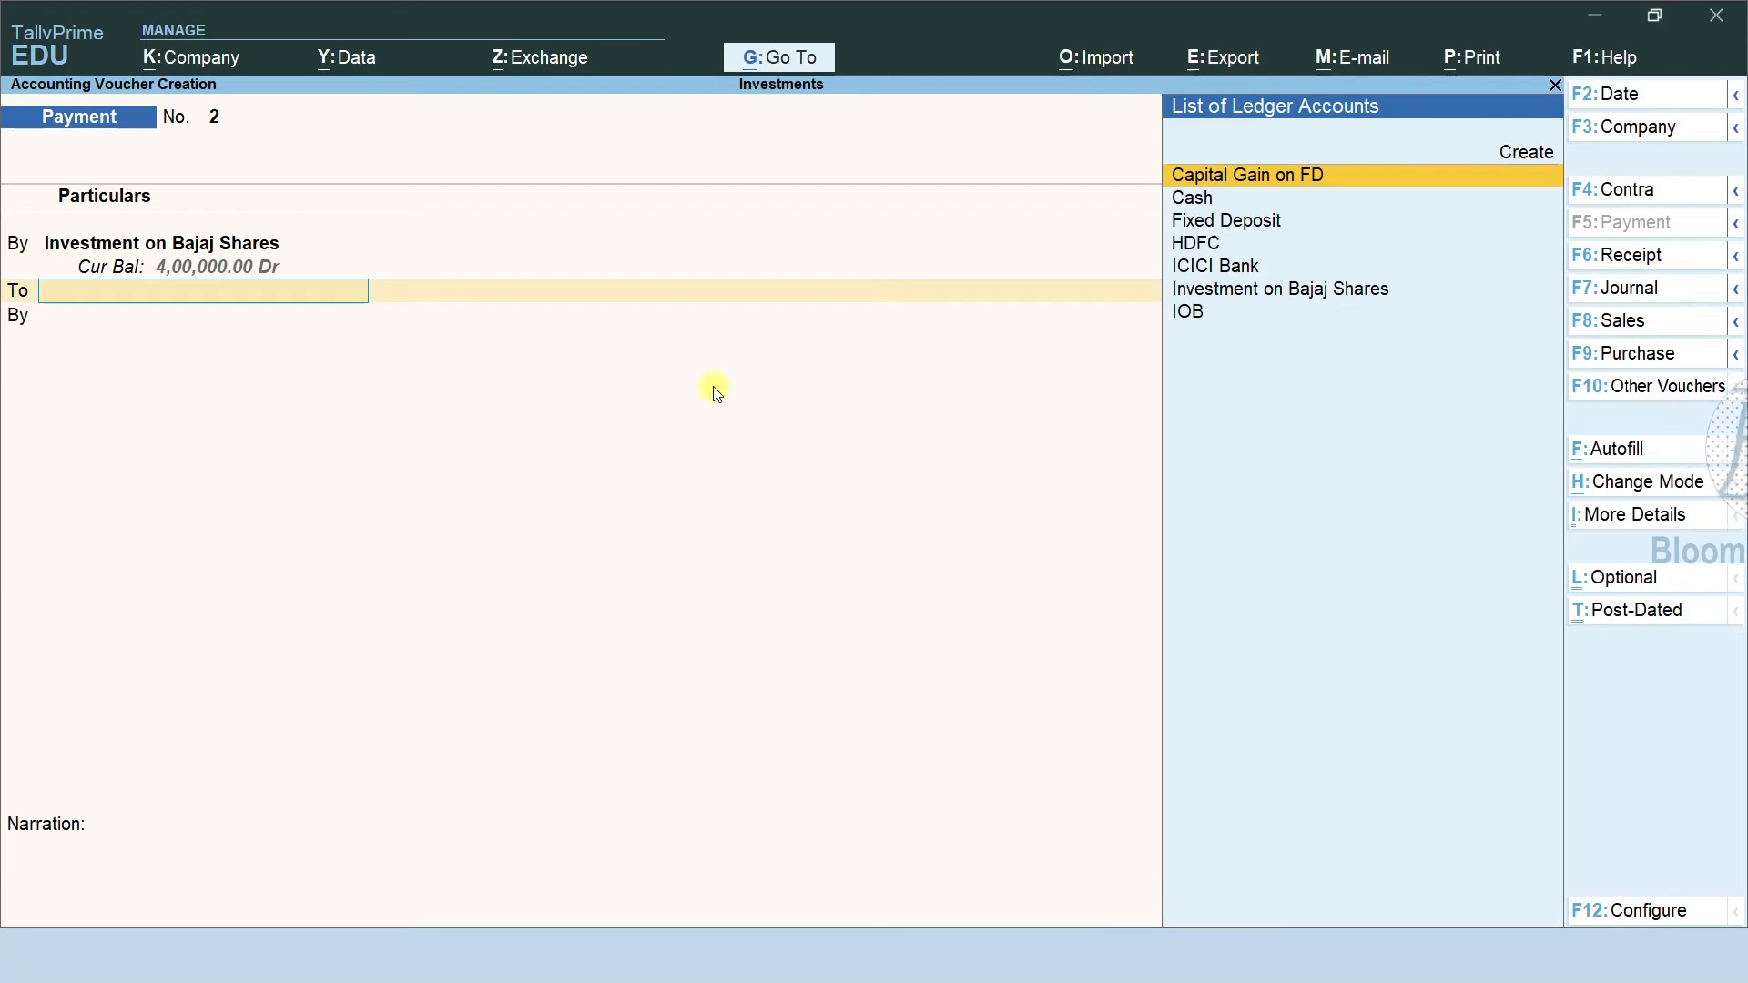
{"action": "key", "text": "Down"}
{"action": "key", "text": "Down"}
{"action": "key", "text": "Down"}
{"action": "key", "text": "Down"}
{"action": "key", "text": "Down"}
{"action": "key", "text": "Down"}
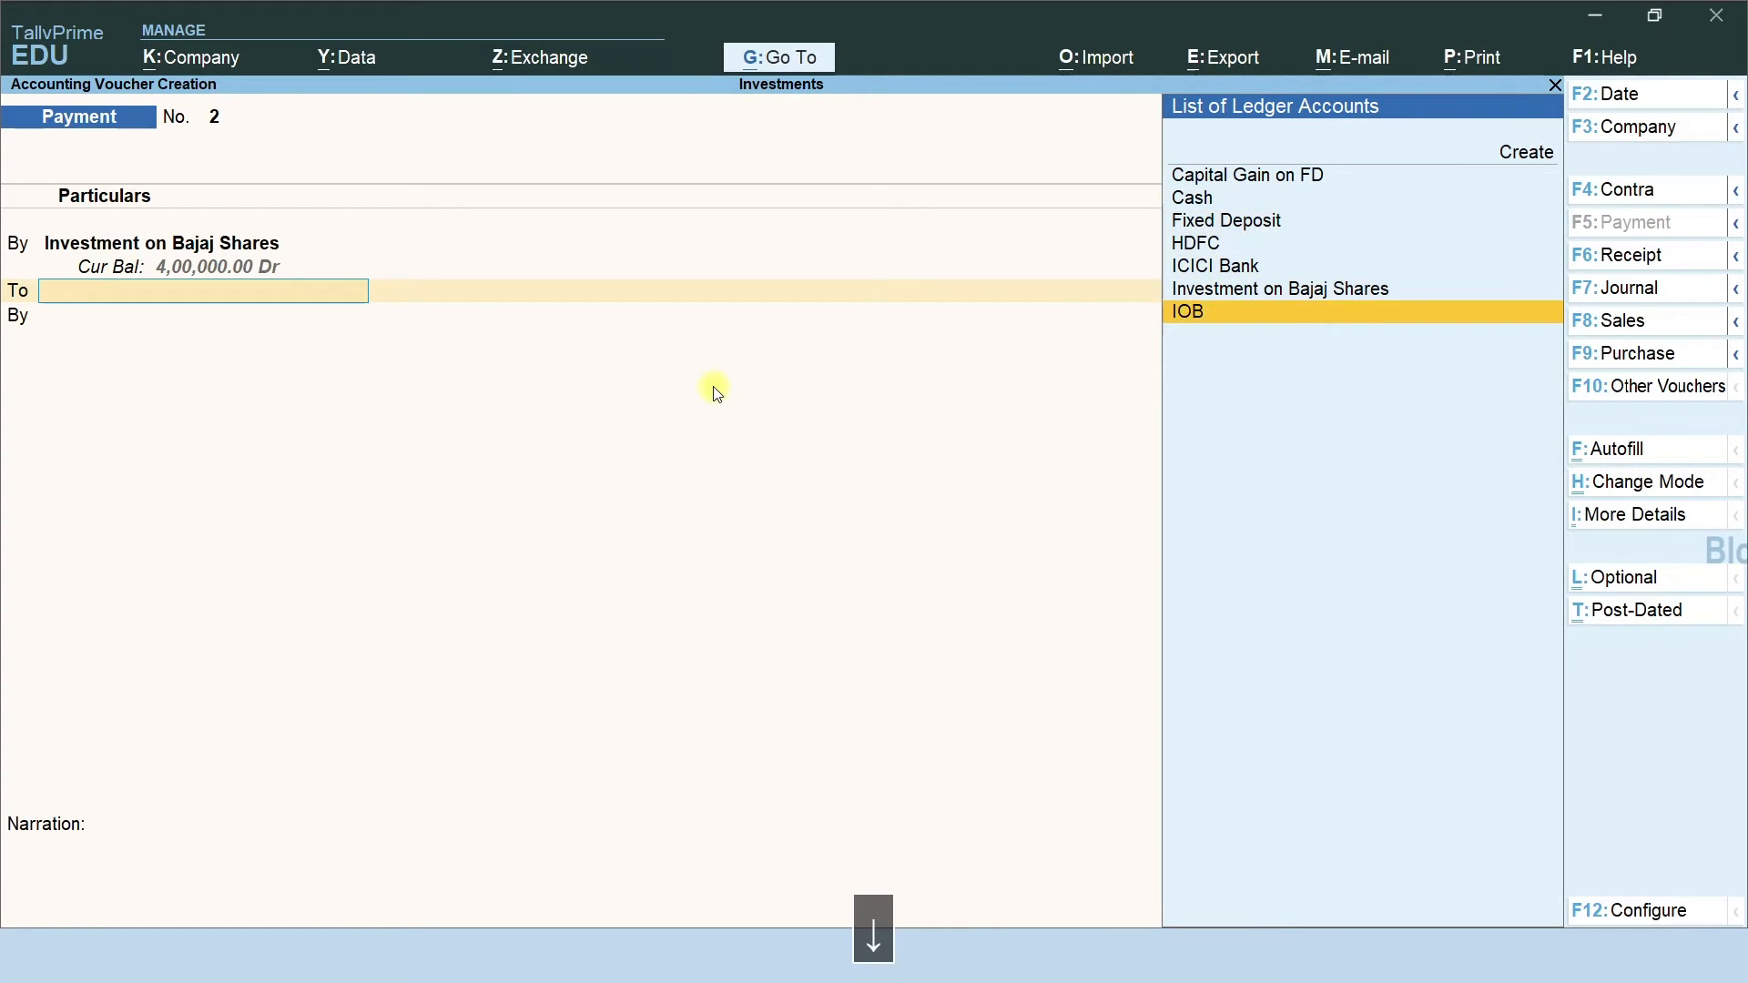
{"action": "key", "text": "Return"}
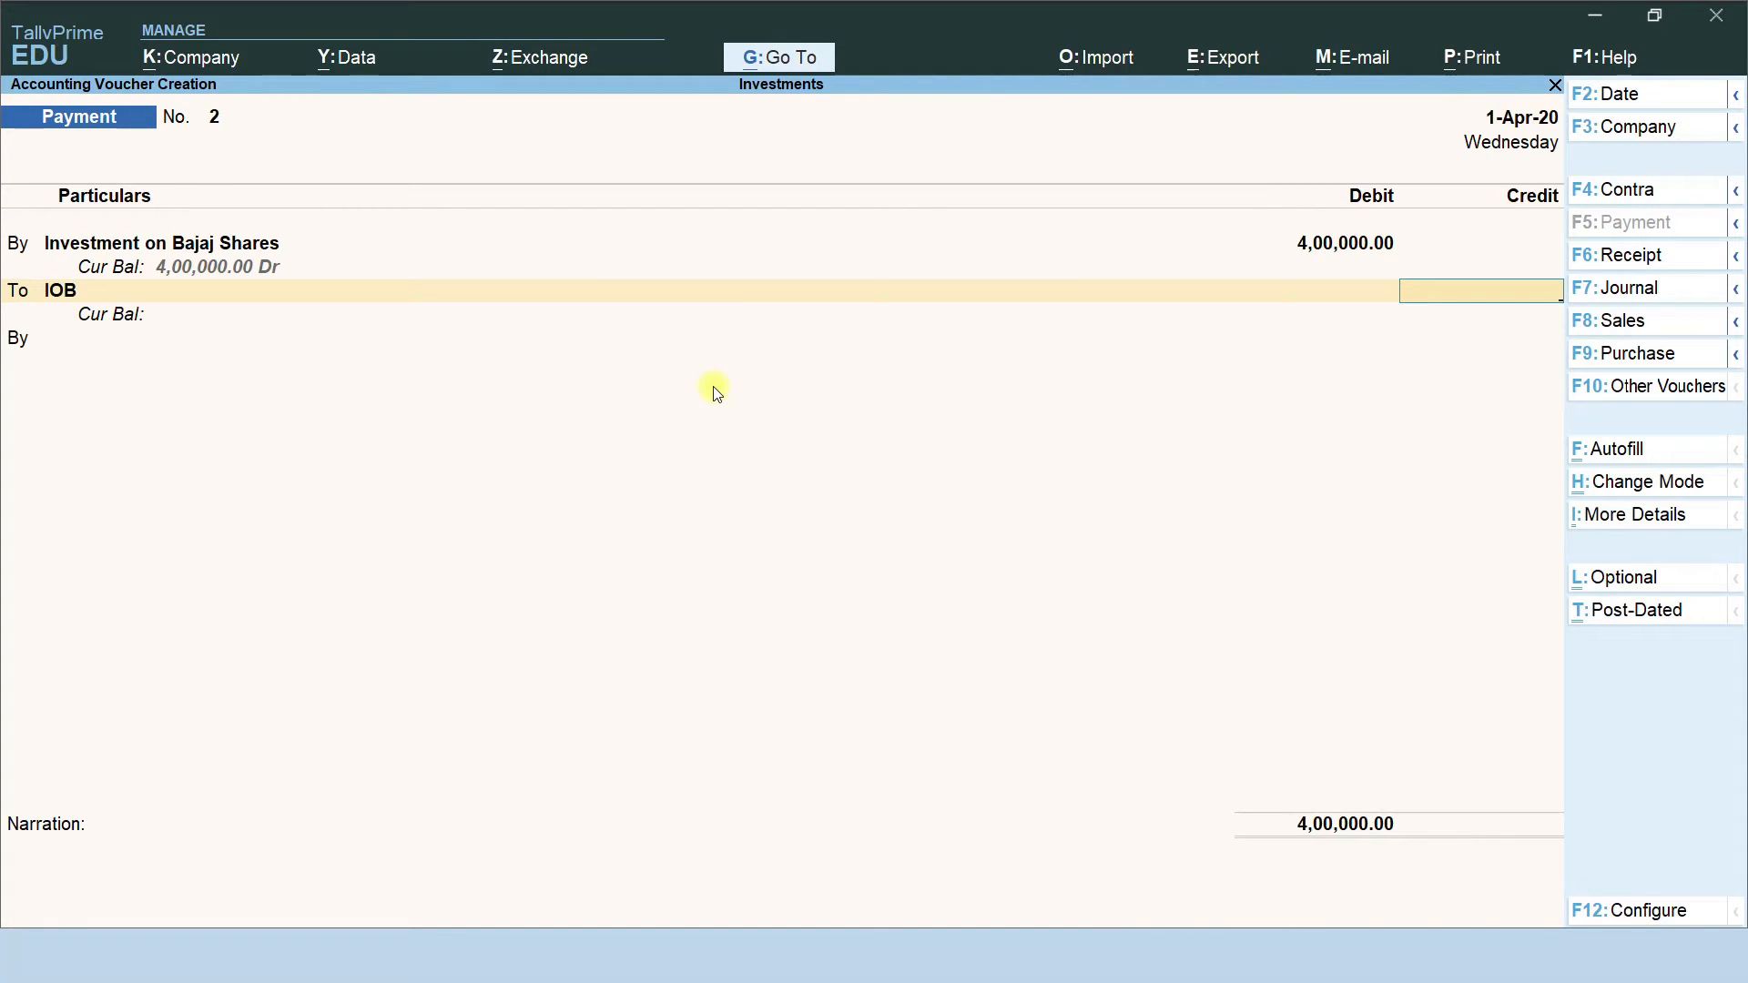
{"action": "type", "text": "4,00,000"}
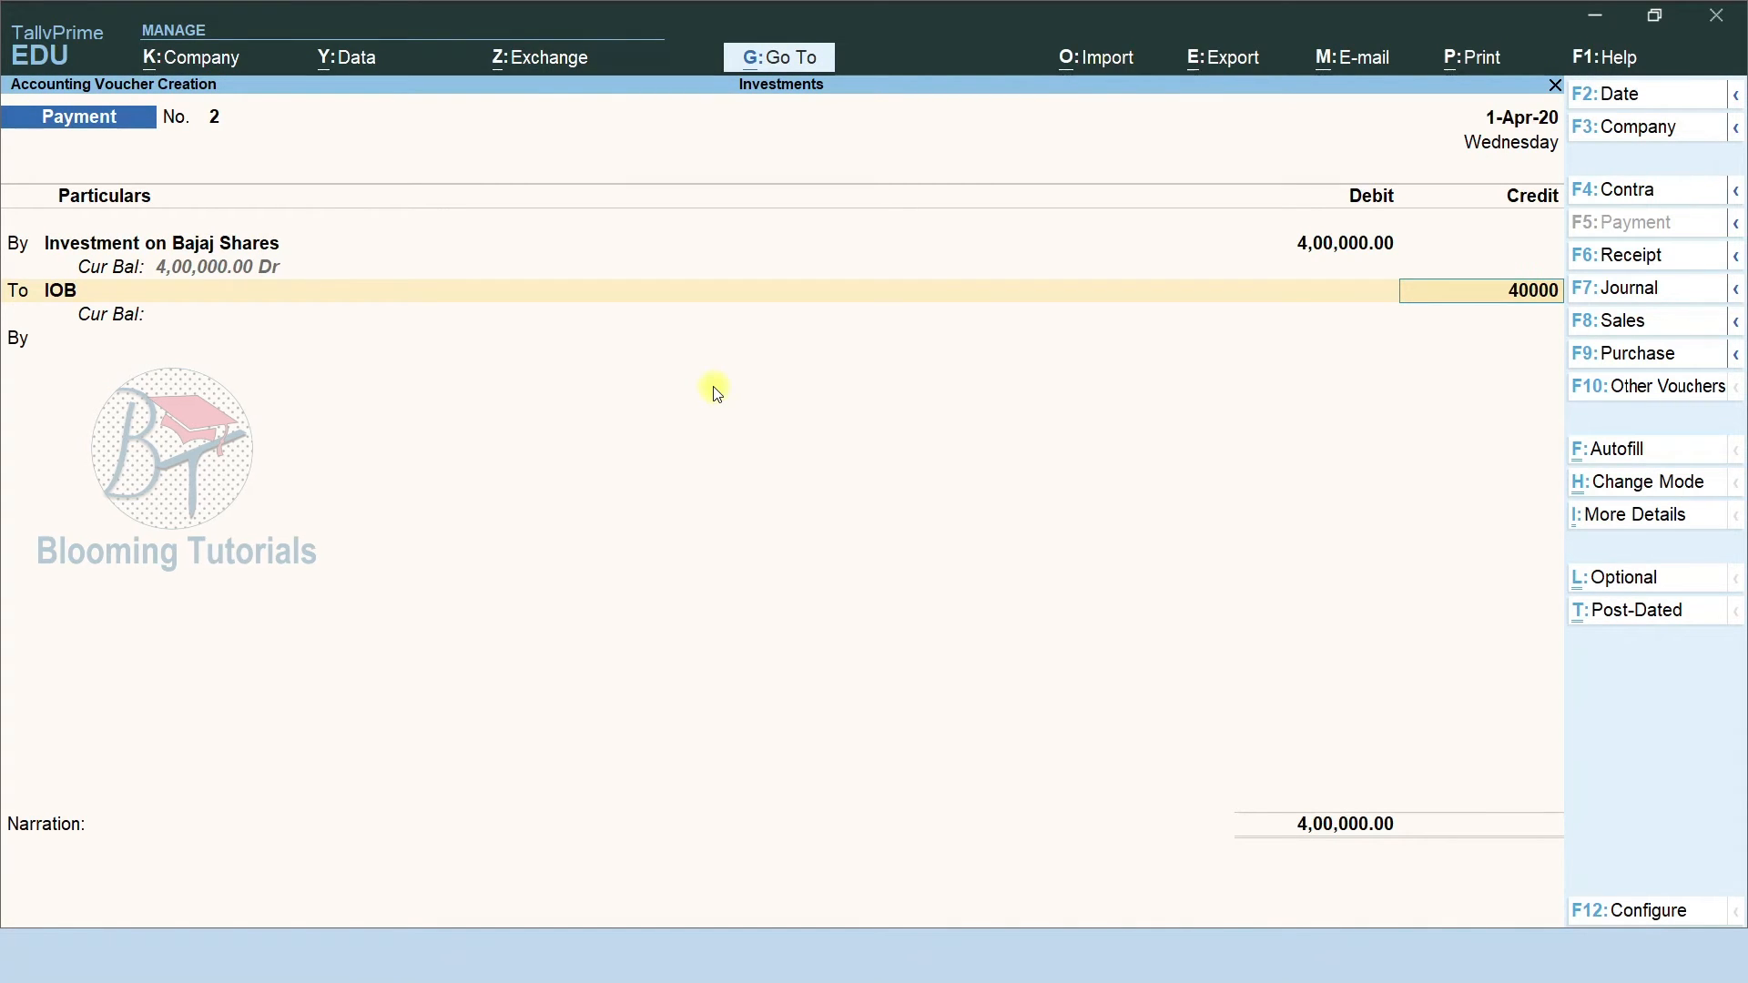
{"action": "key", "text": "Return"}
{"action": "key", "text": "Return"}
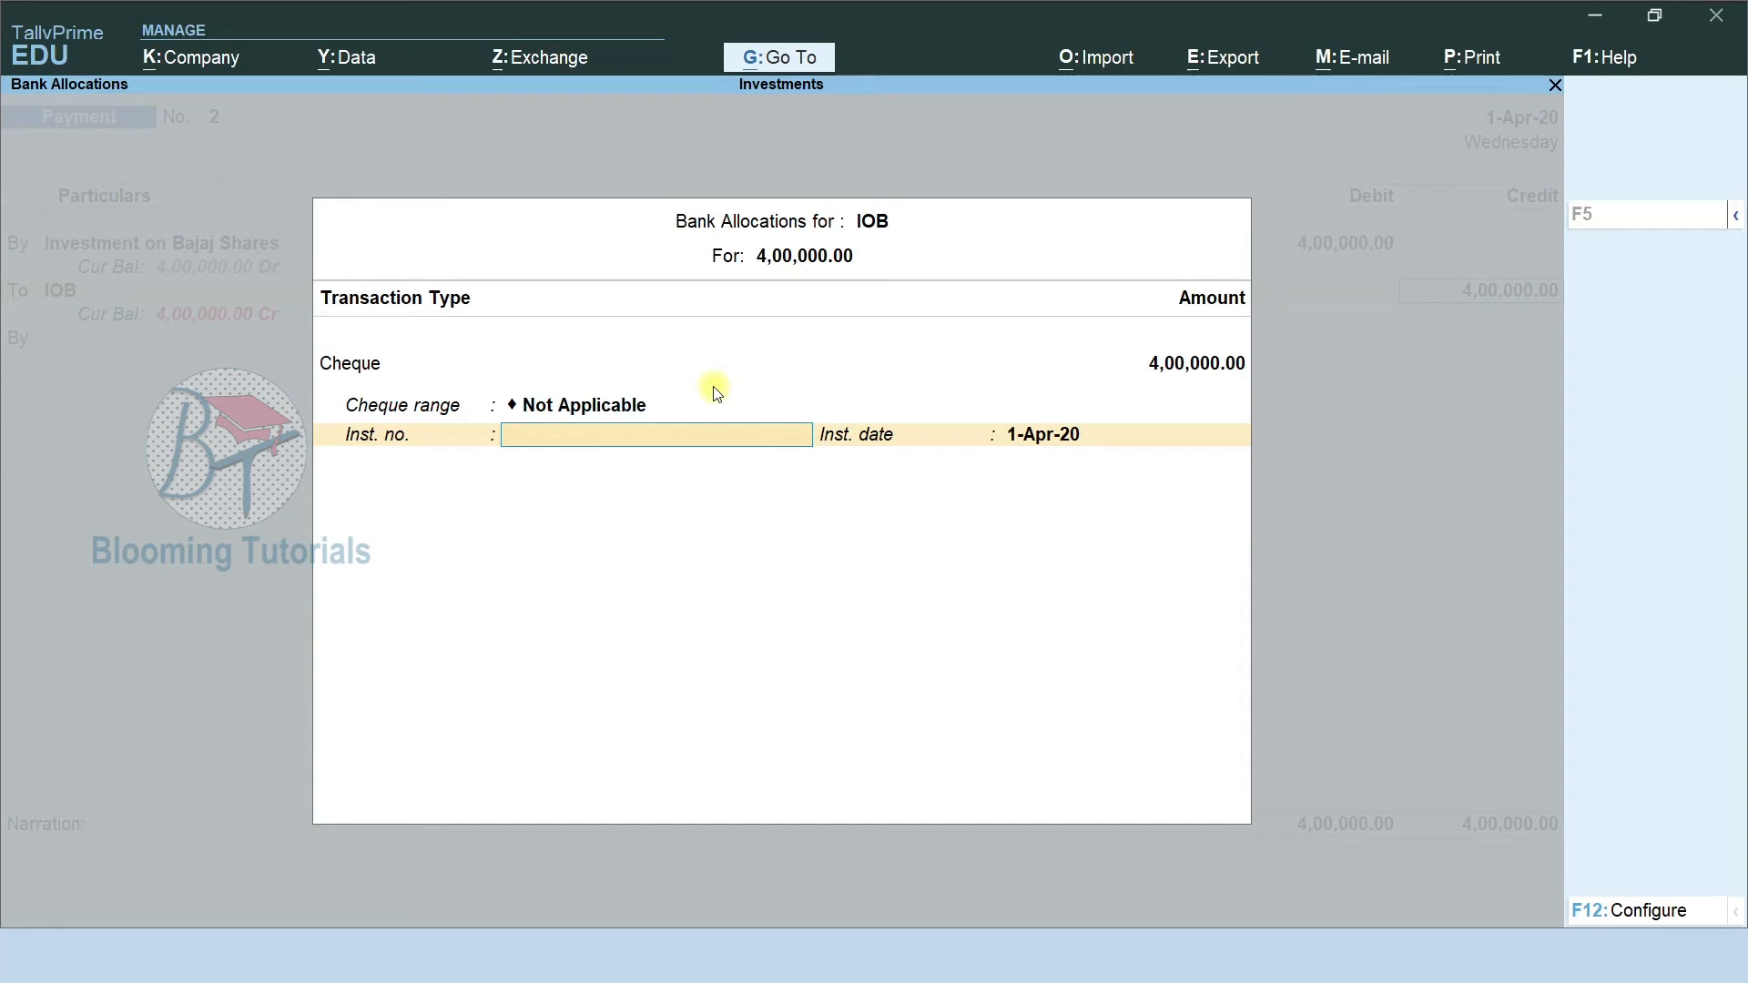
Enter the cheque's instrument number, save the Payment voucher without a narration, and return to the Gateway of Tally
{"action": "type", "text": "582308"}
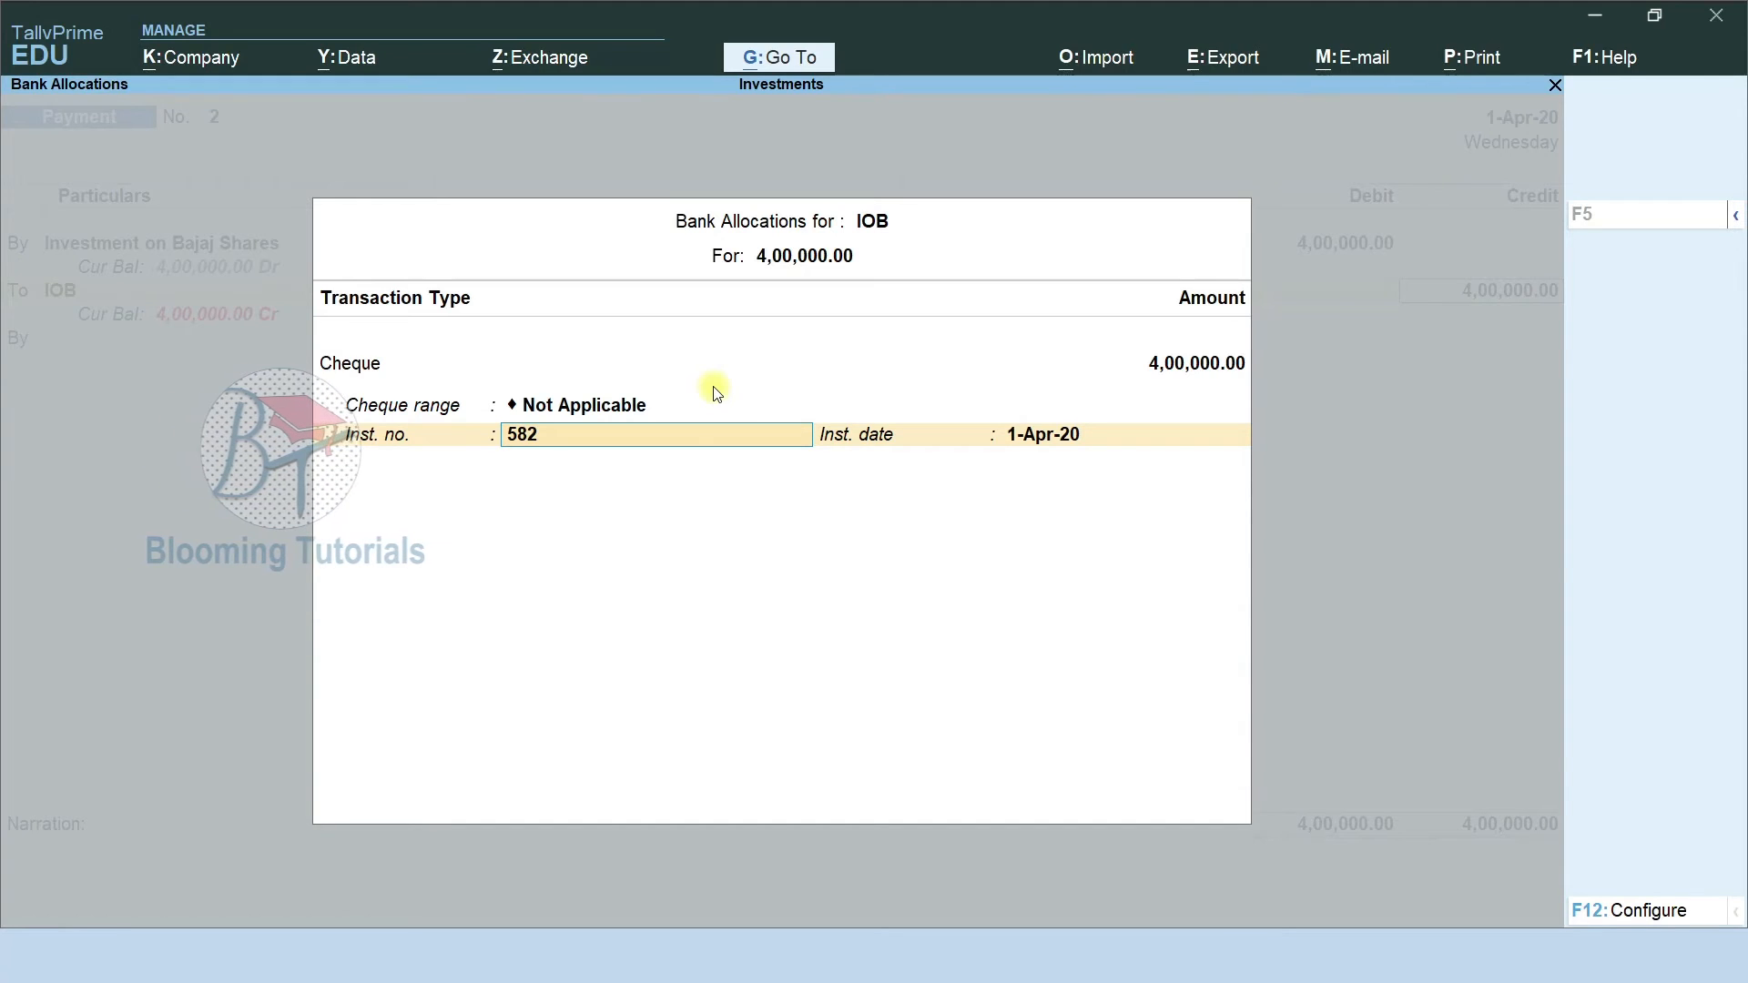
{"action": "key", "text": "Return"}
{"action": "key", "text": "Return"}
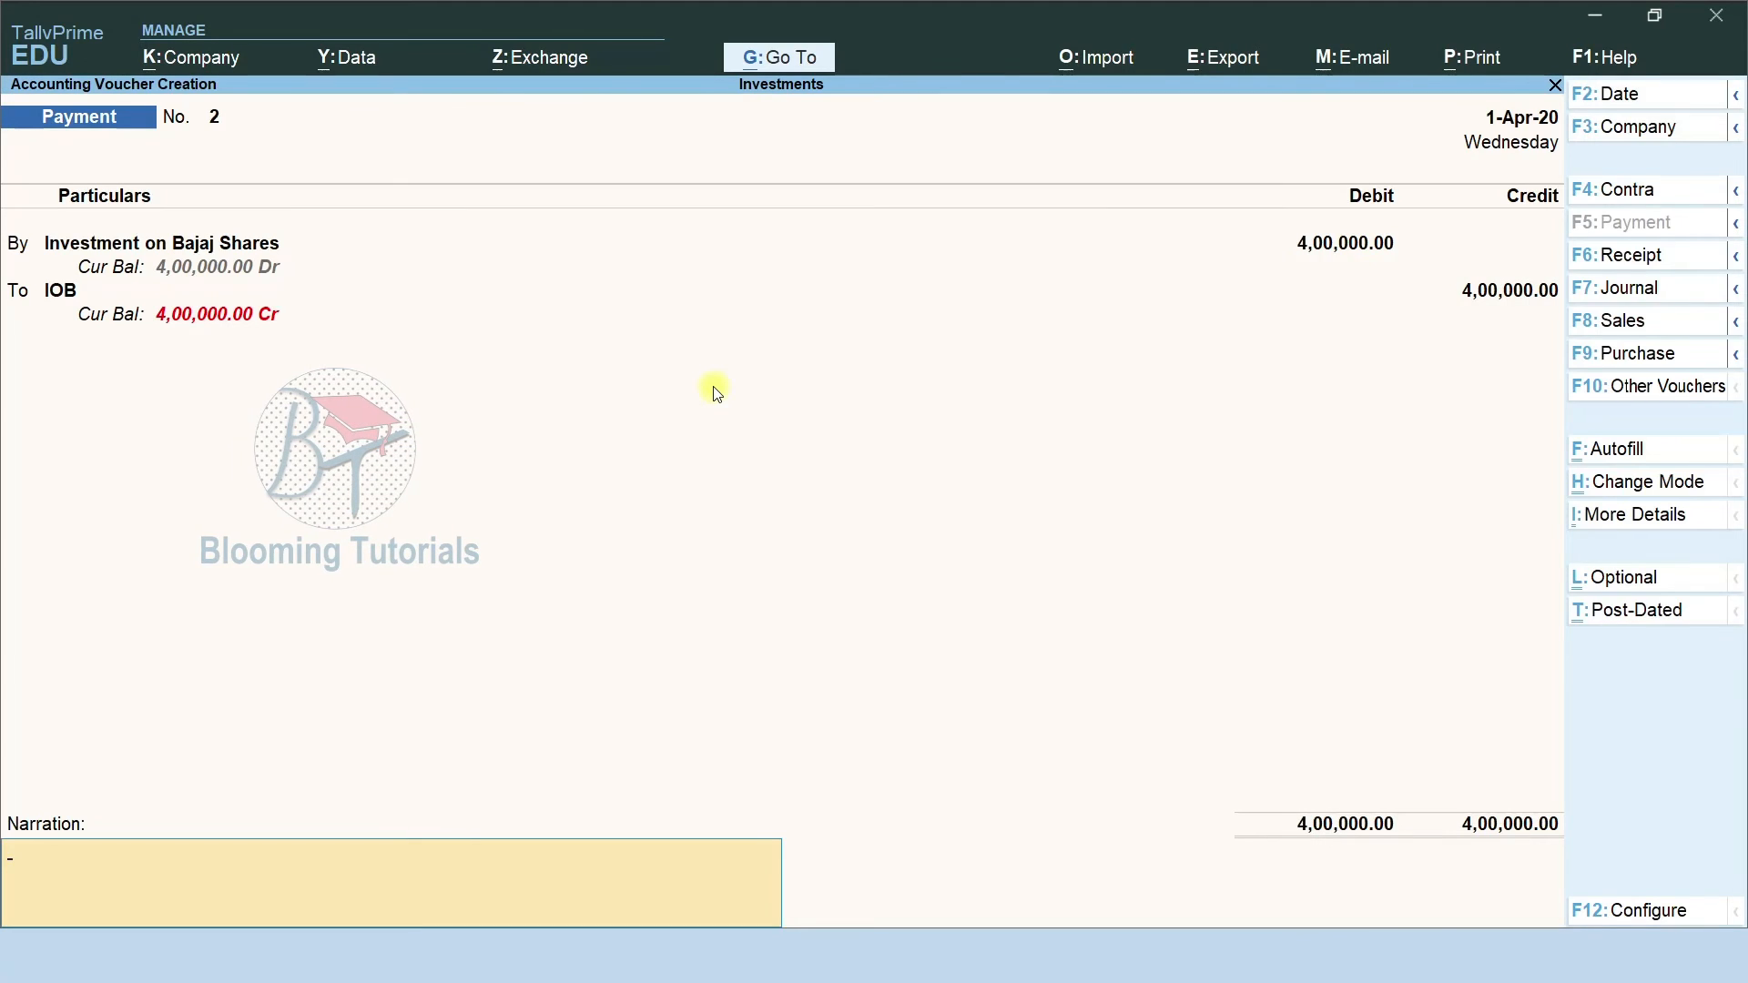
{"action": "key", "text": "Return"}
{"action": "key", "text": "Return"}
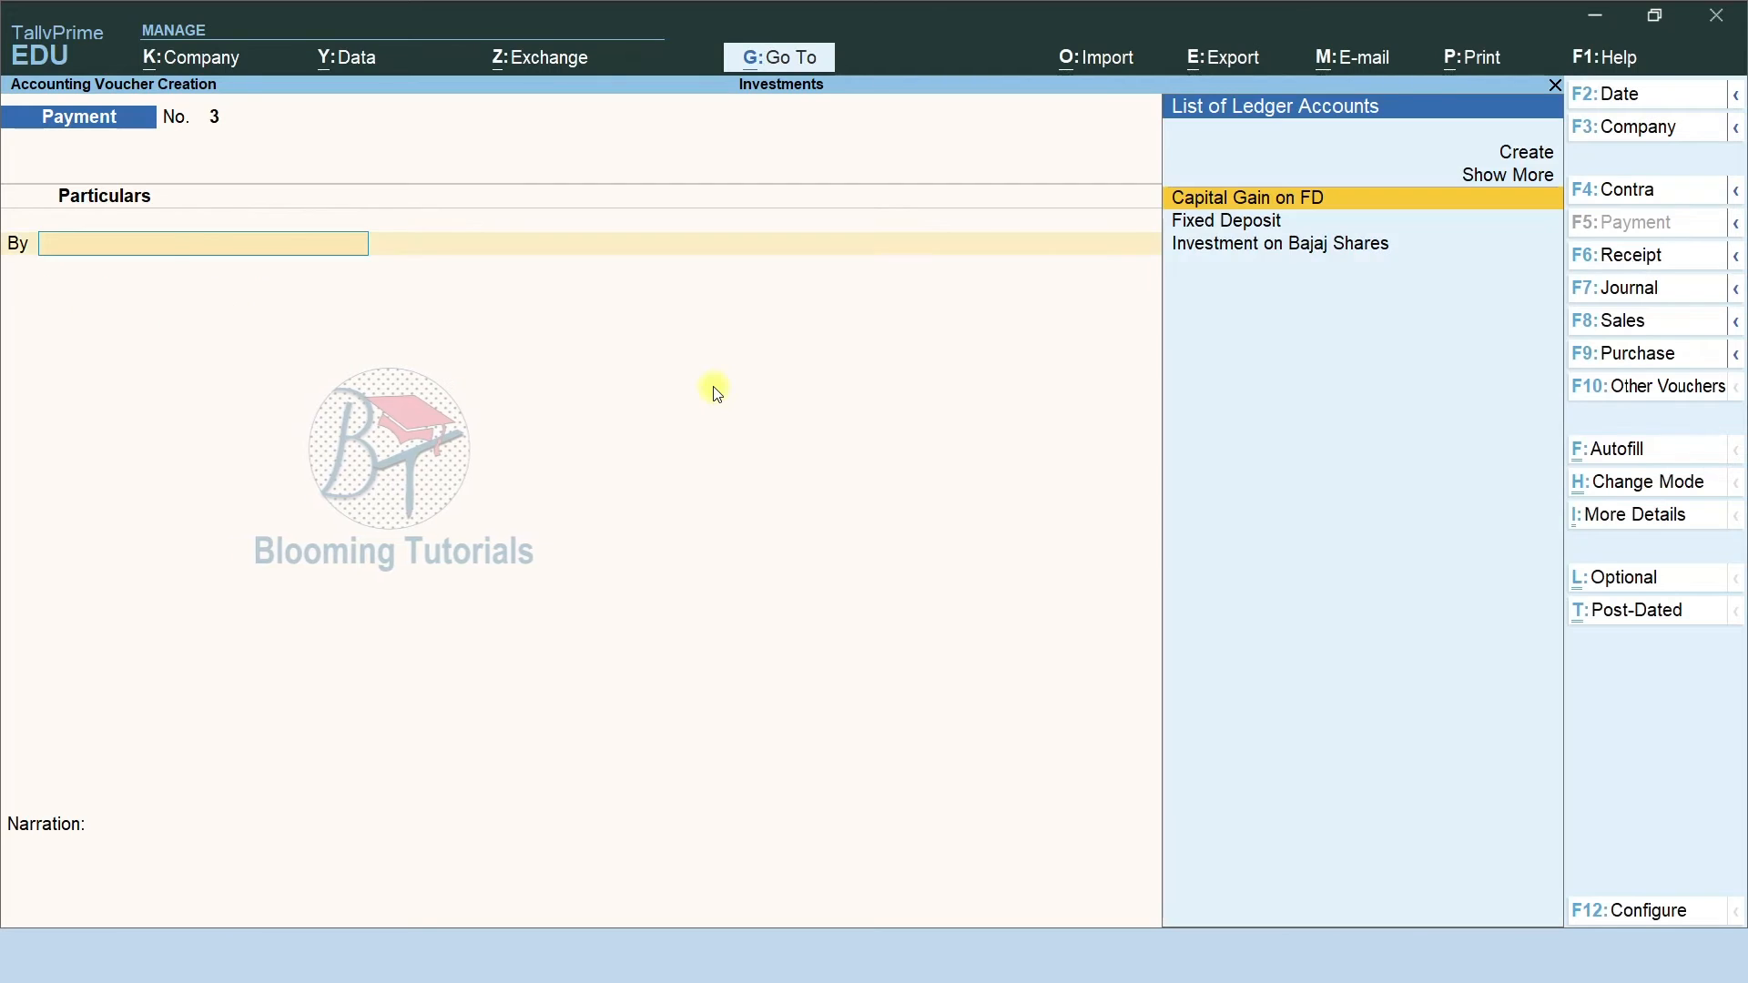
{"action": "key", "text": "Escape"}
{"action": "key", "text": "y"}
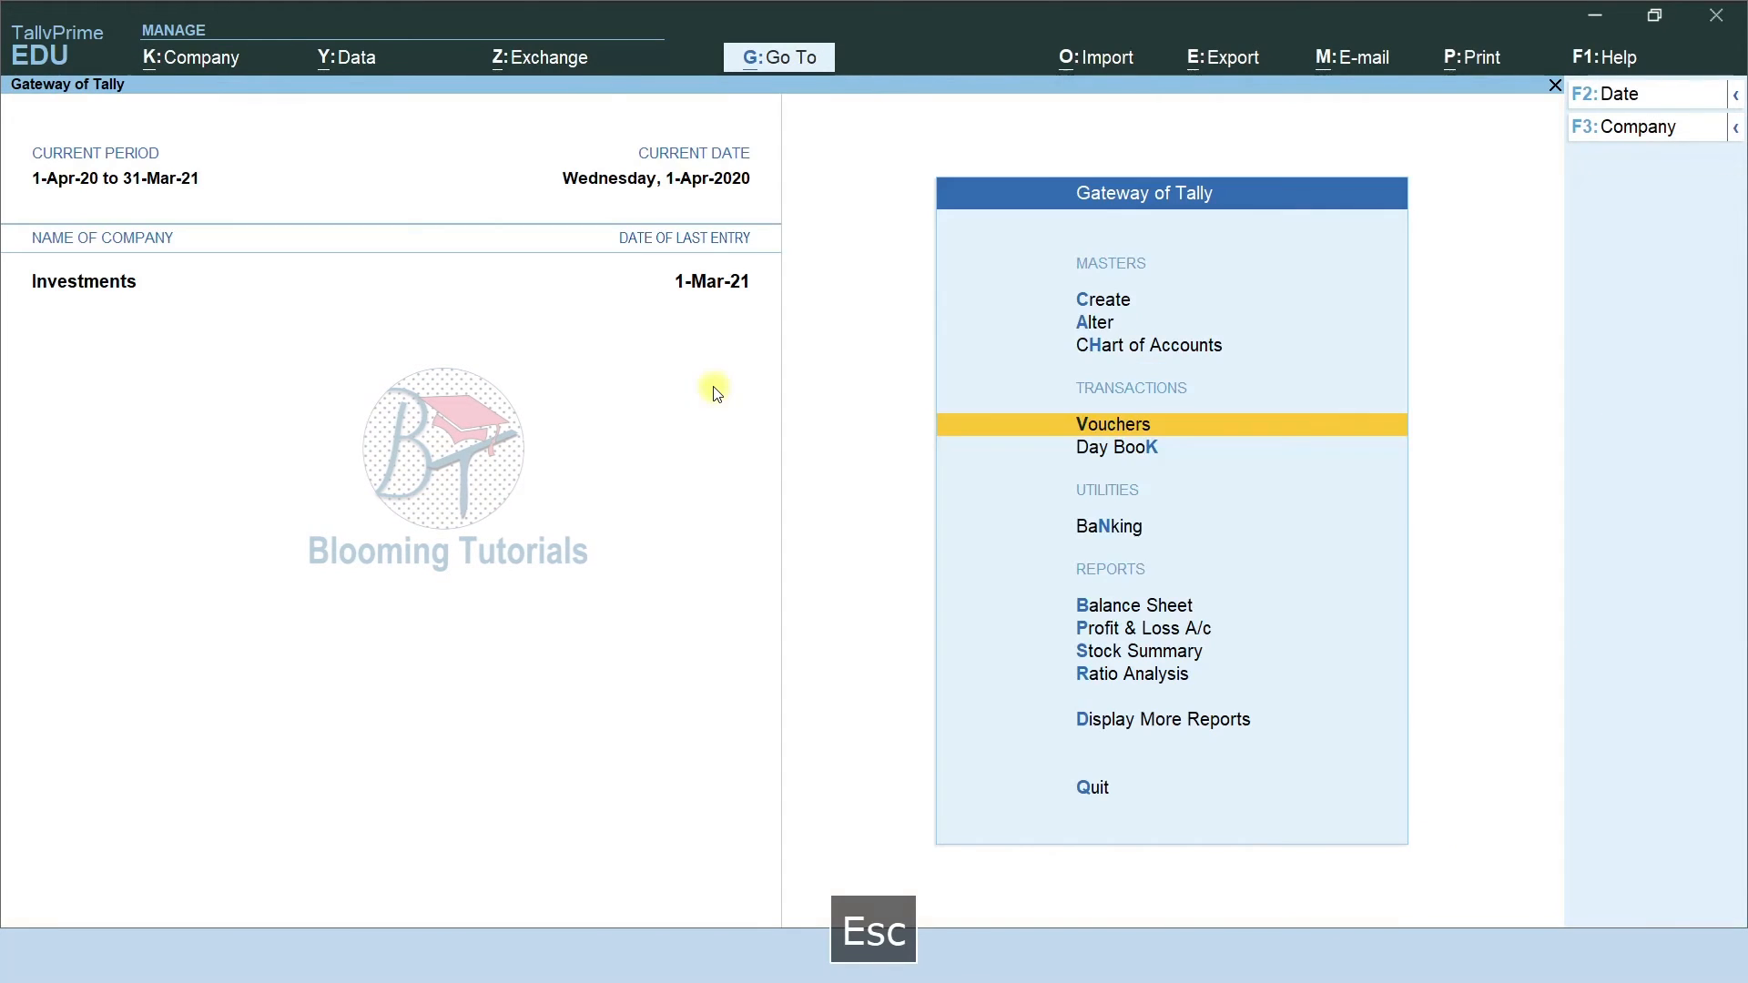
Examine the detailed Balance Sheet, comparing its liabilities with the Investment on Bajaj Shares entry, and return to the Gateway of Tally
{"action": "key", "text": "b"}
{"action": "key", "text": "alt+F1"}
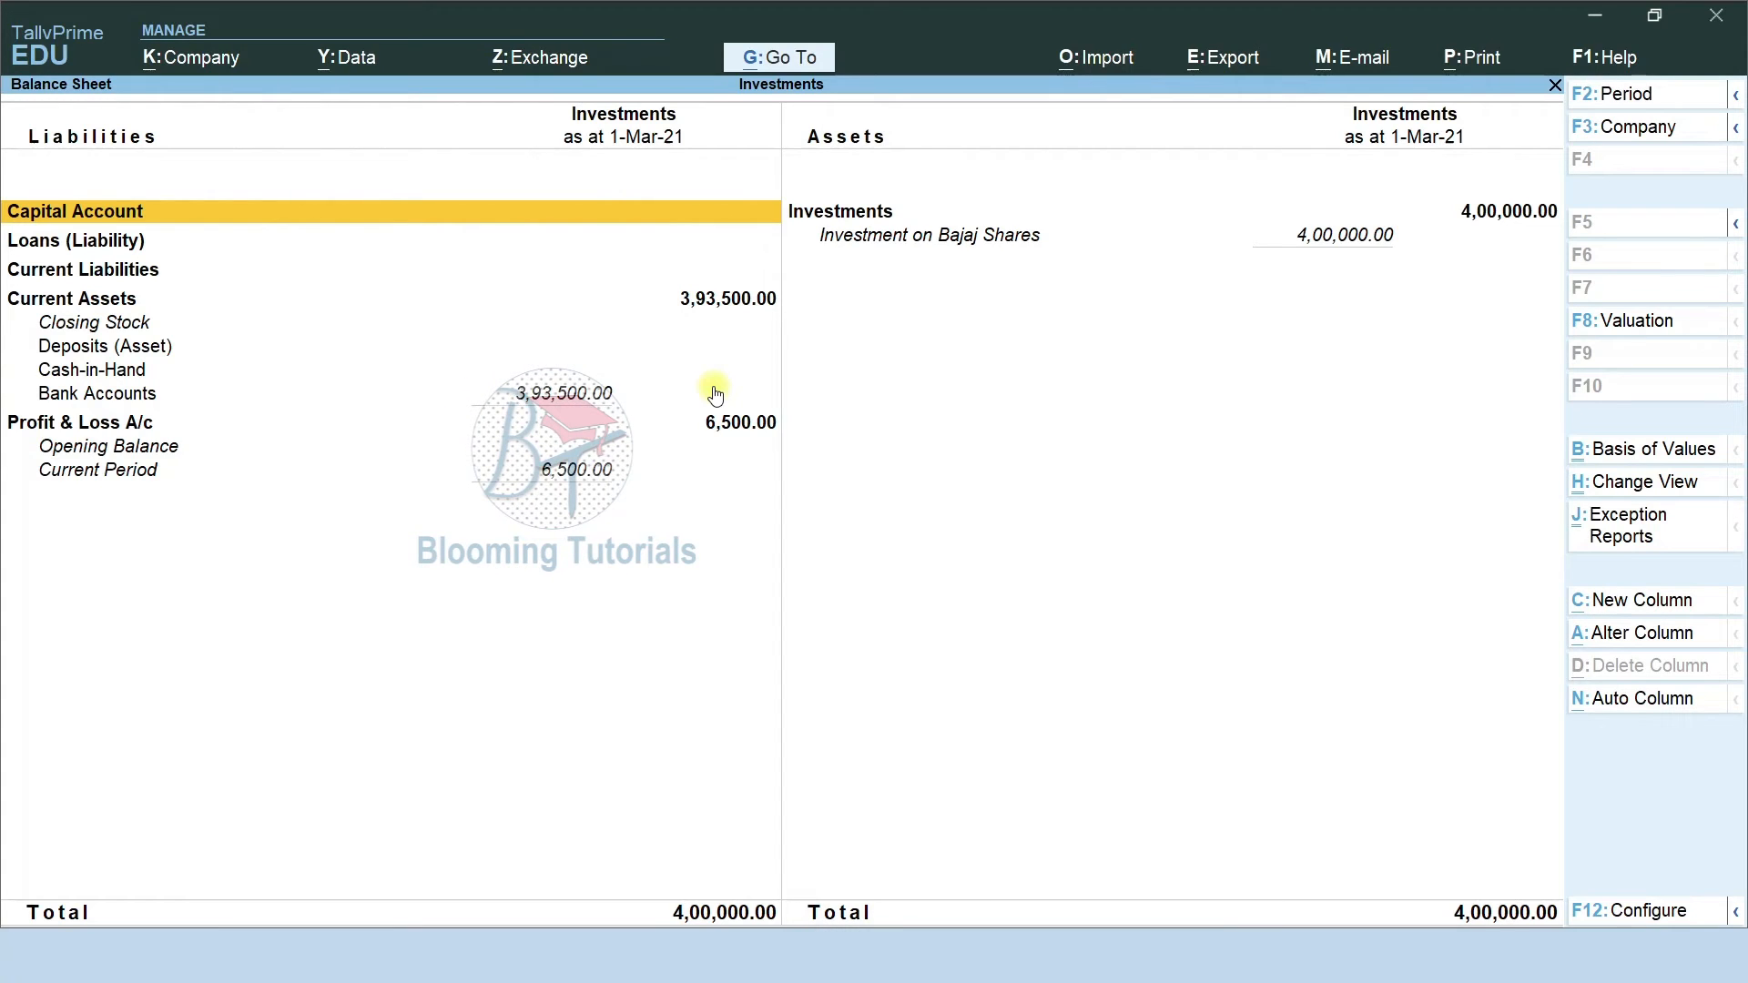
{"action": "key", "text": "Right"}
{"action": "key", "text": "Left"}
{"action": "key", "text": "Right"}
{"action": "key", "text": "Left"}
{"action": "key", "text": "Right"}
{"action": "key", "text": "Left"}
{"action": "key", "text": "Right"}
{"action": "key", "text": "Down"}
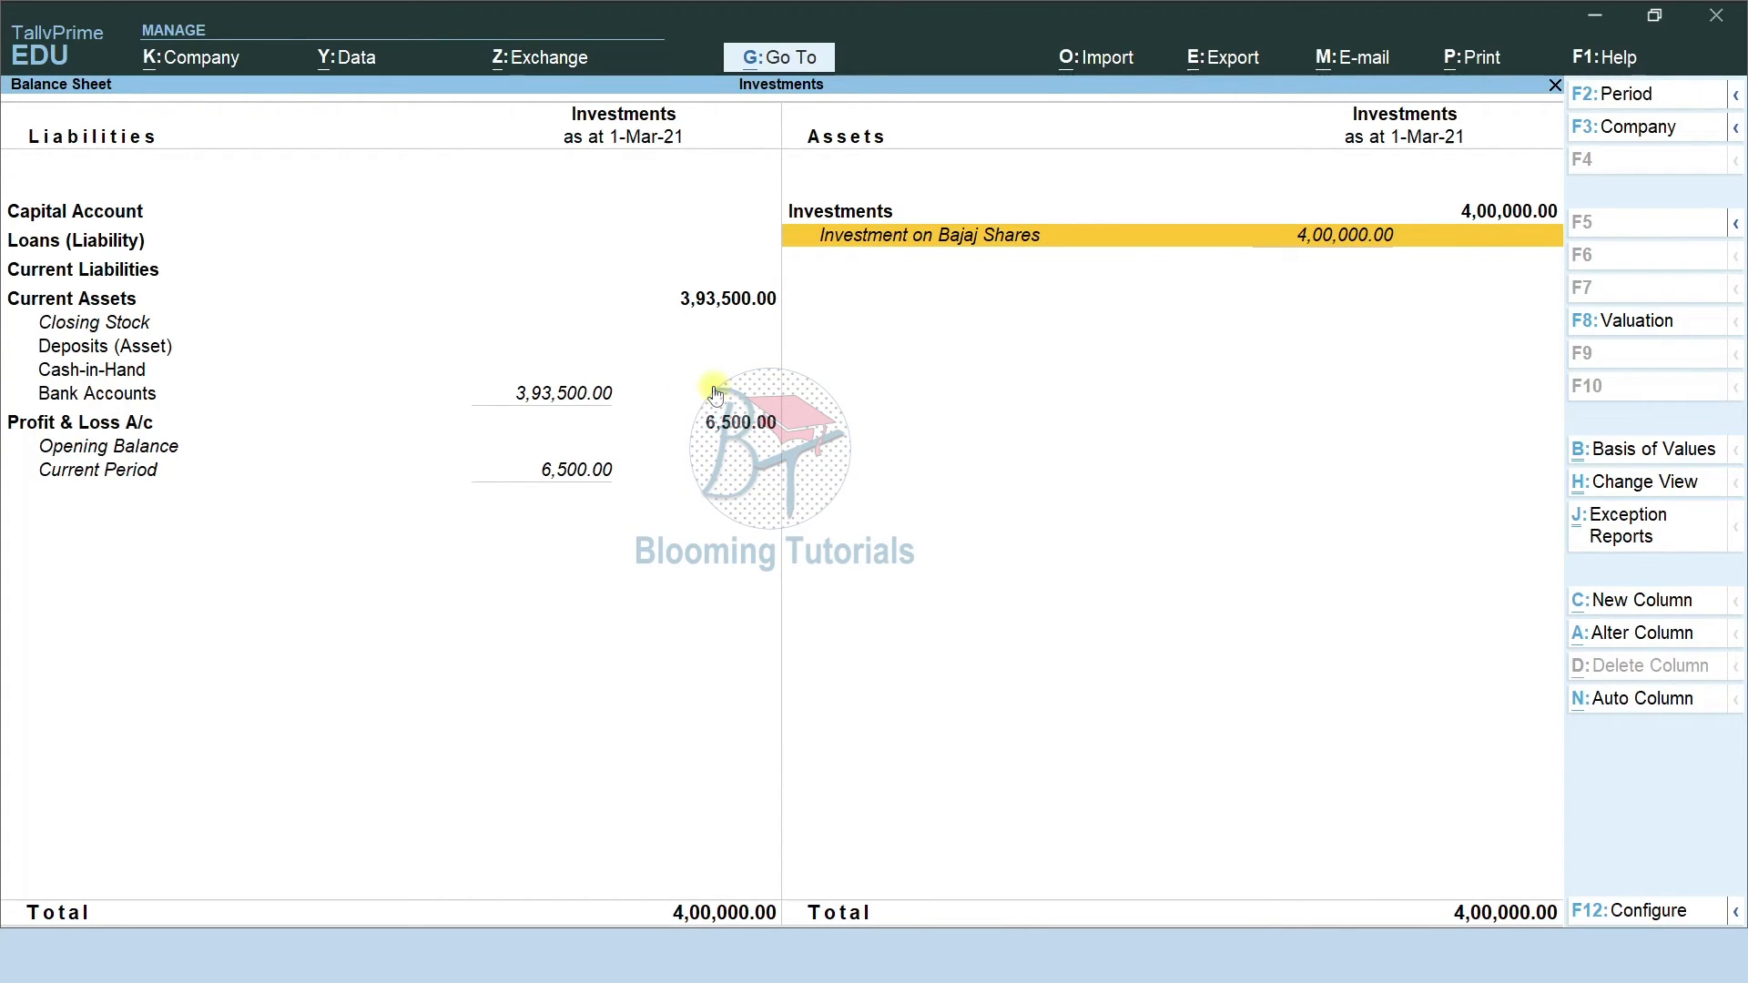
{"action": "key", "text": "Escape"}
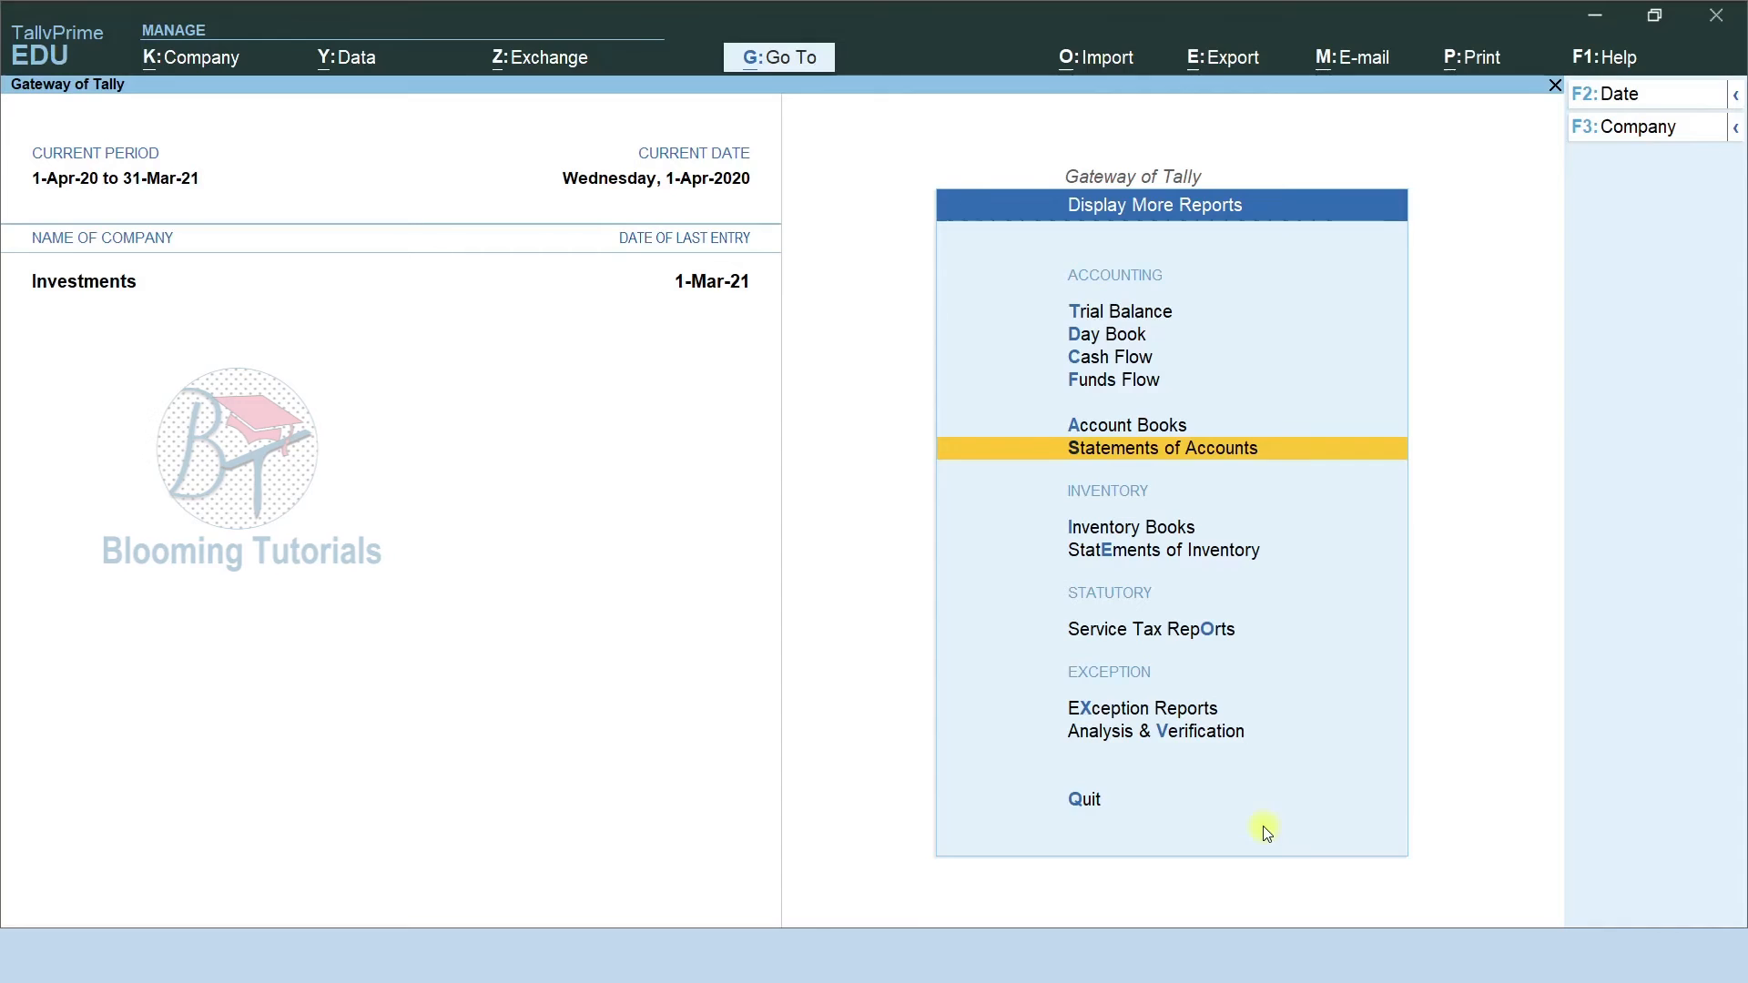
{"action": "key", "text": "F9"}
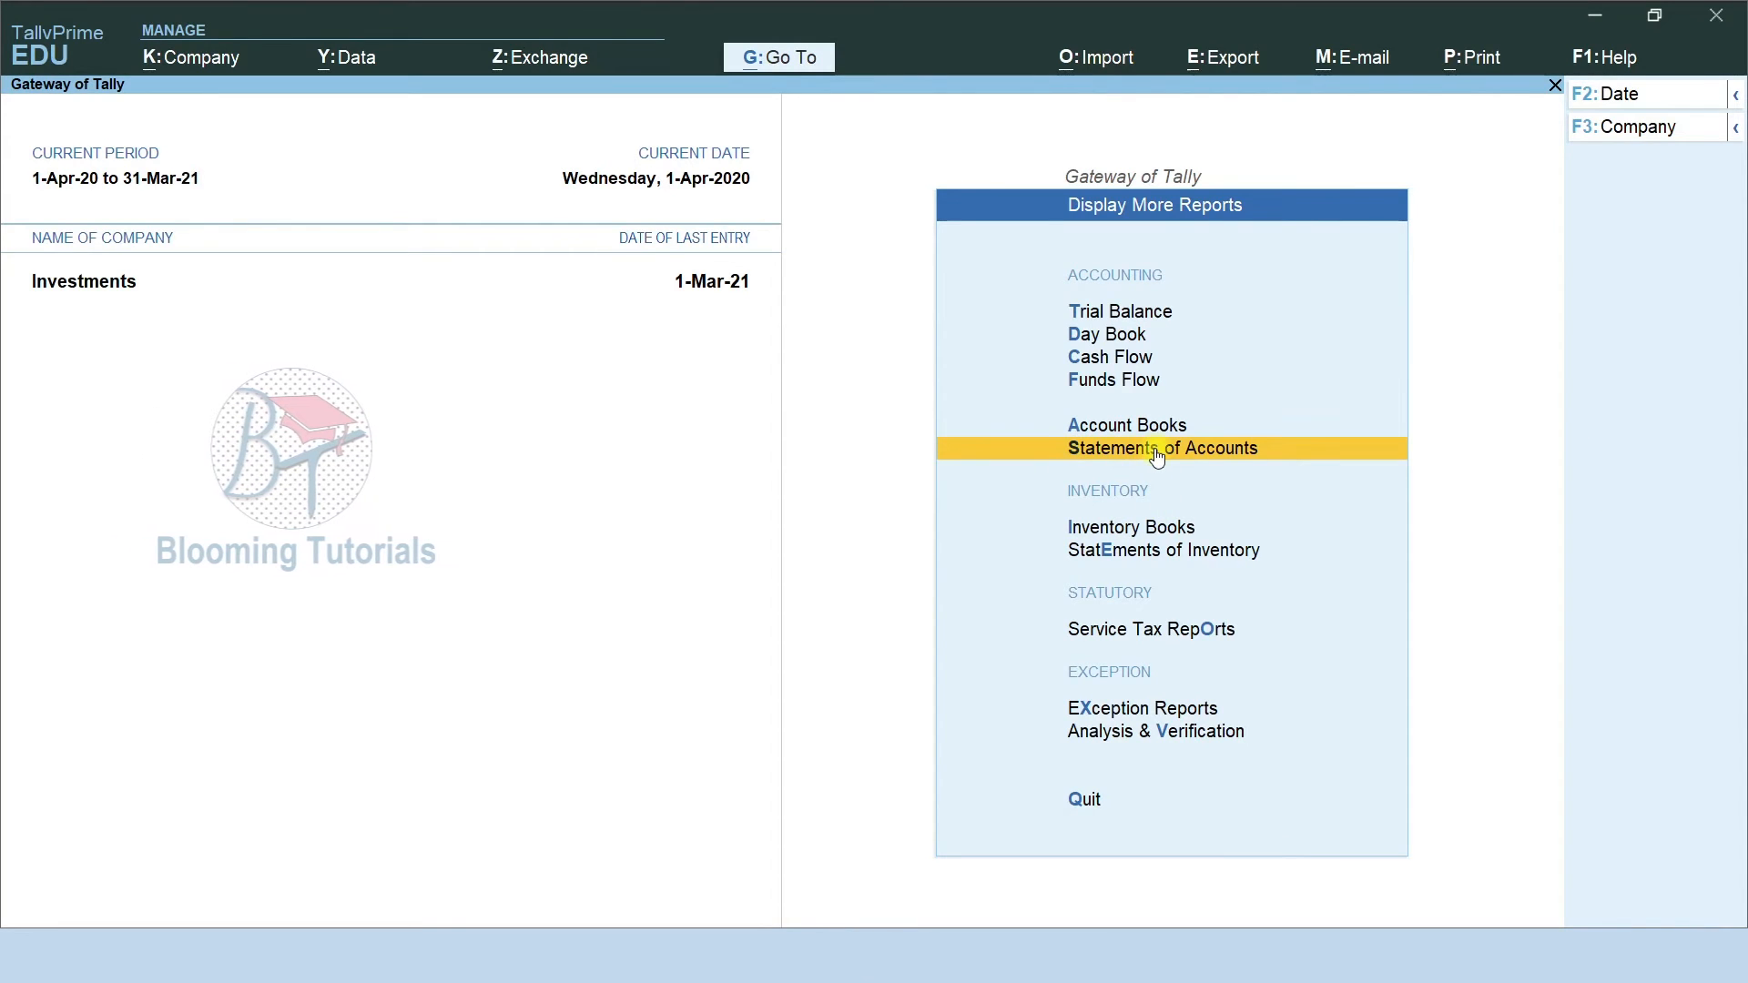
{"action": "key", "text": "Escape"}
Start a Receipt voucher in Single Entry mode with IOB as its account
{"action": "key", "text": "v"}
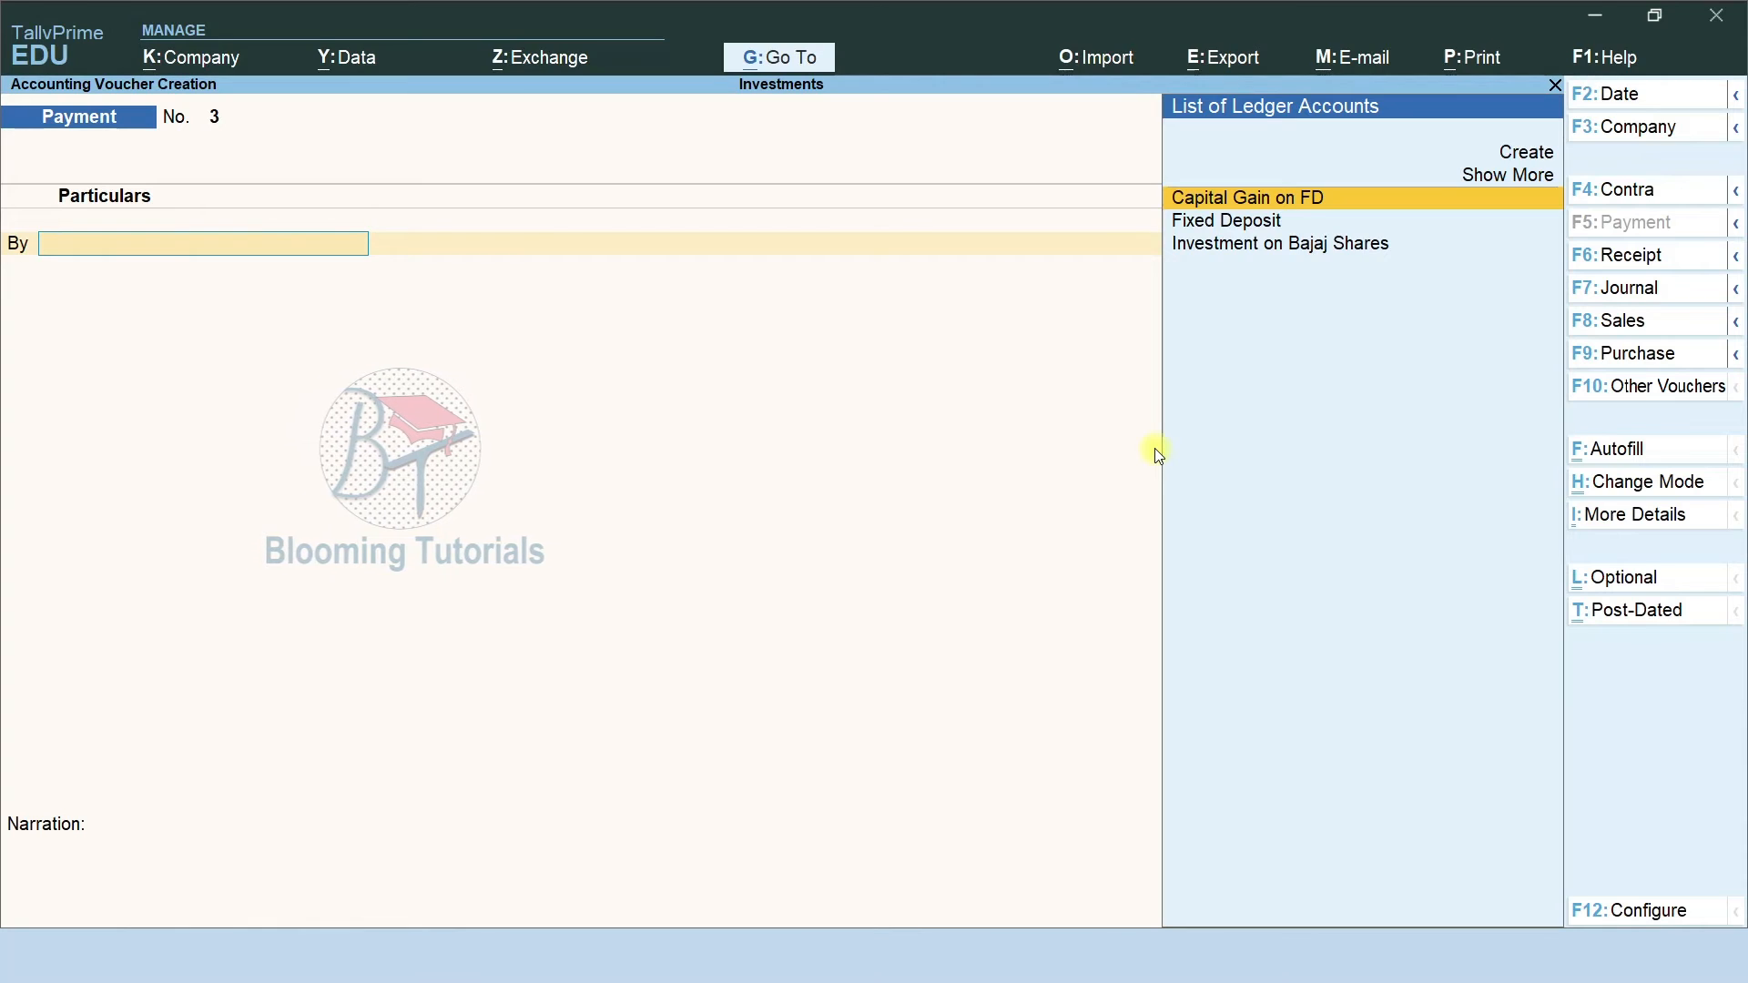
{"action": "key", "text": "F6"}
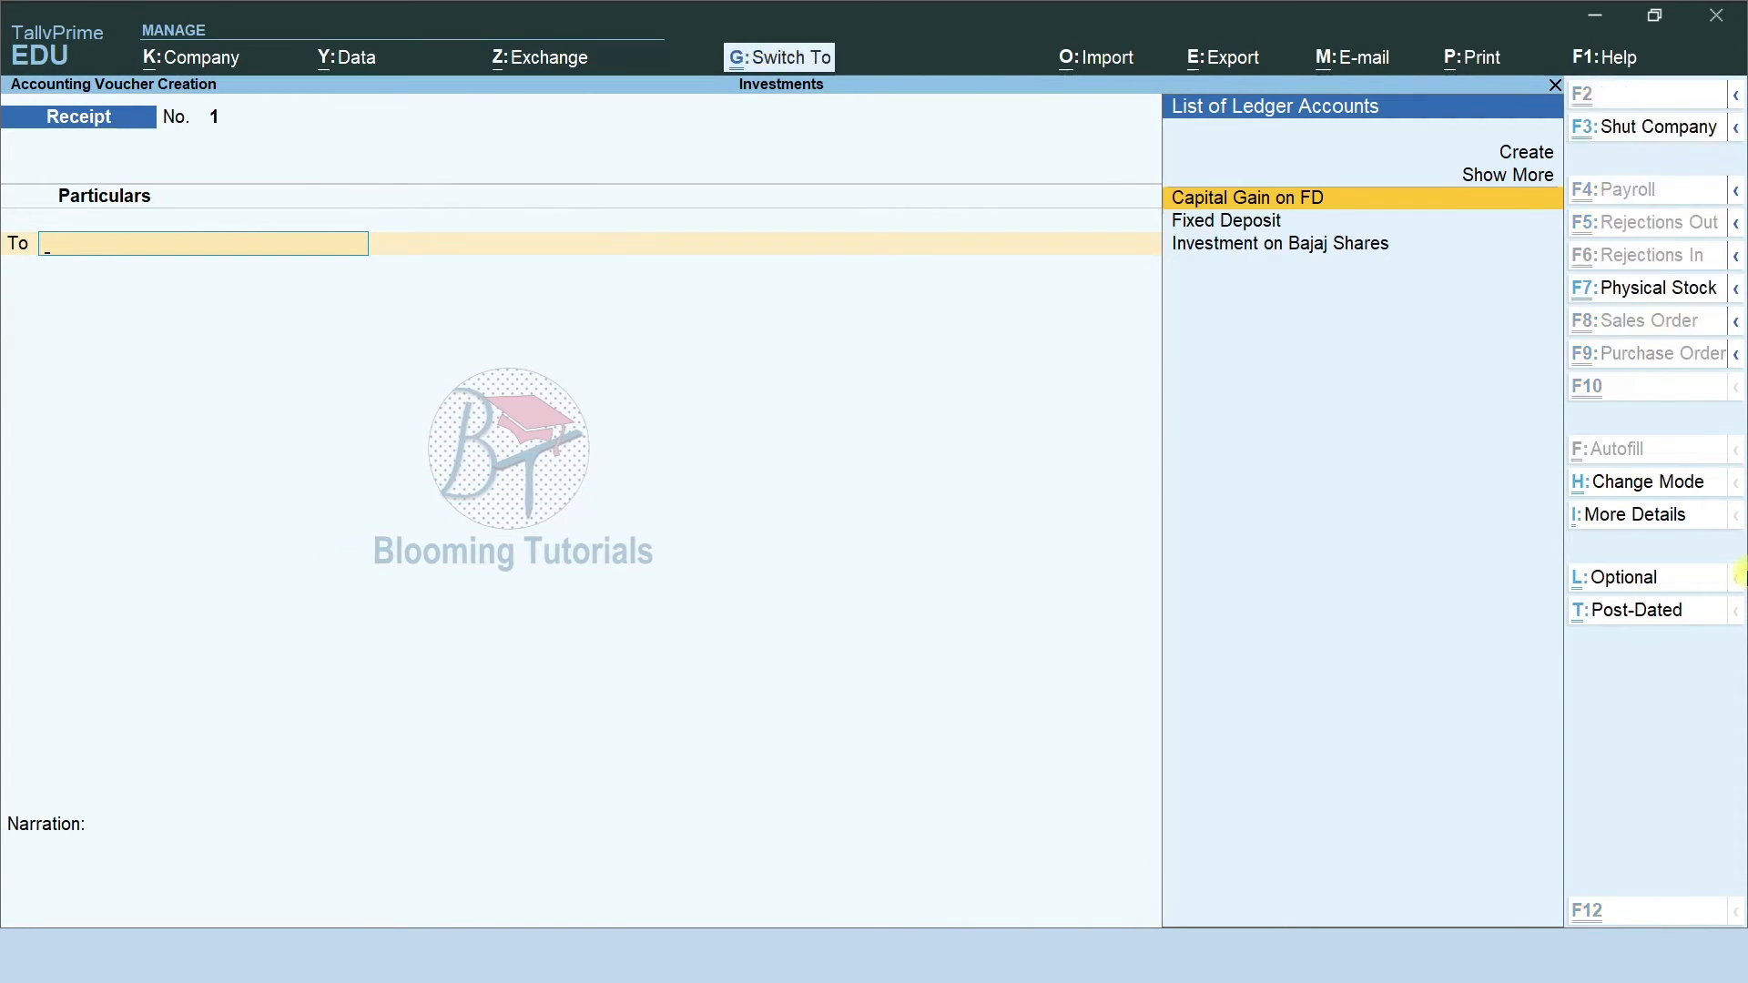
{"action": "key", "text": "ctrl+h"}
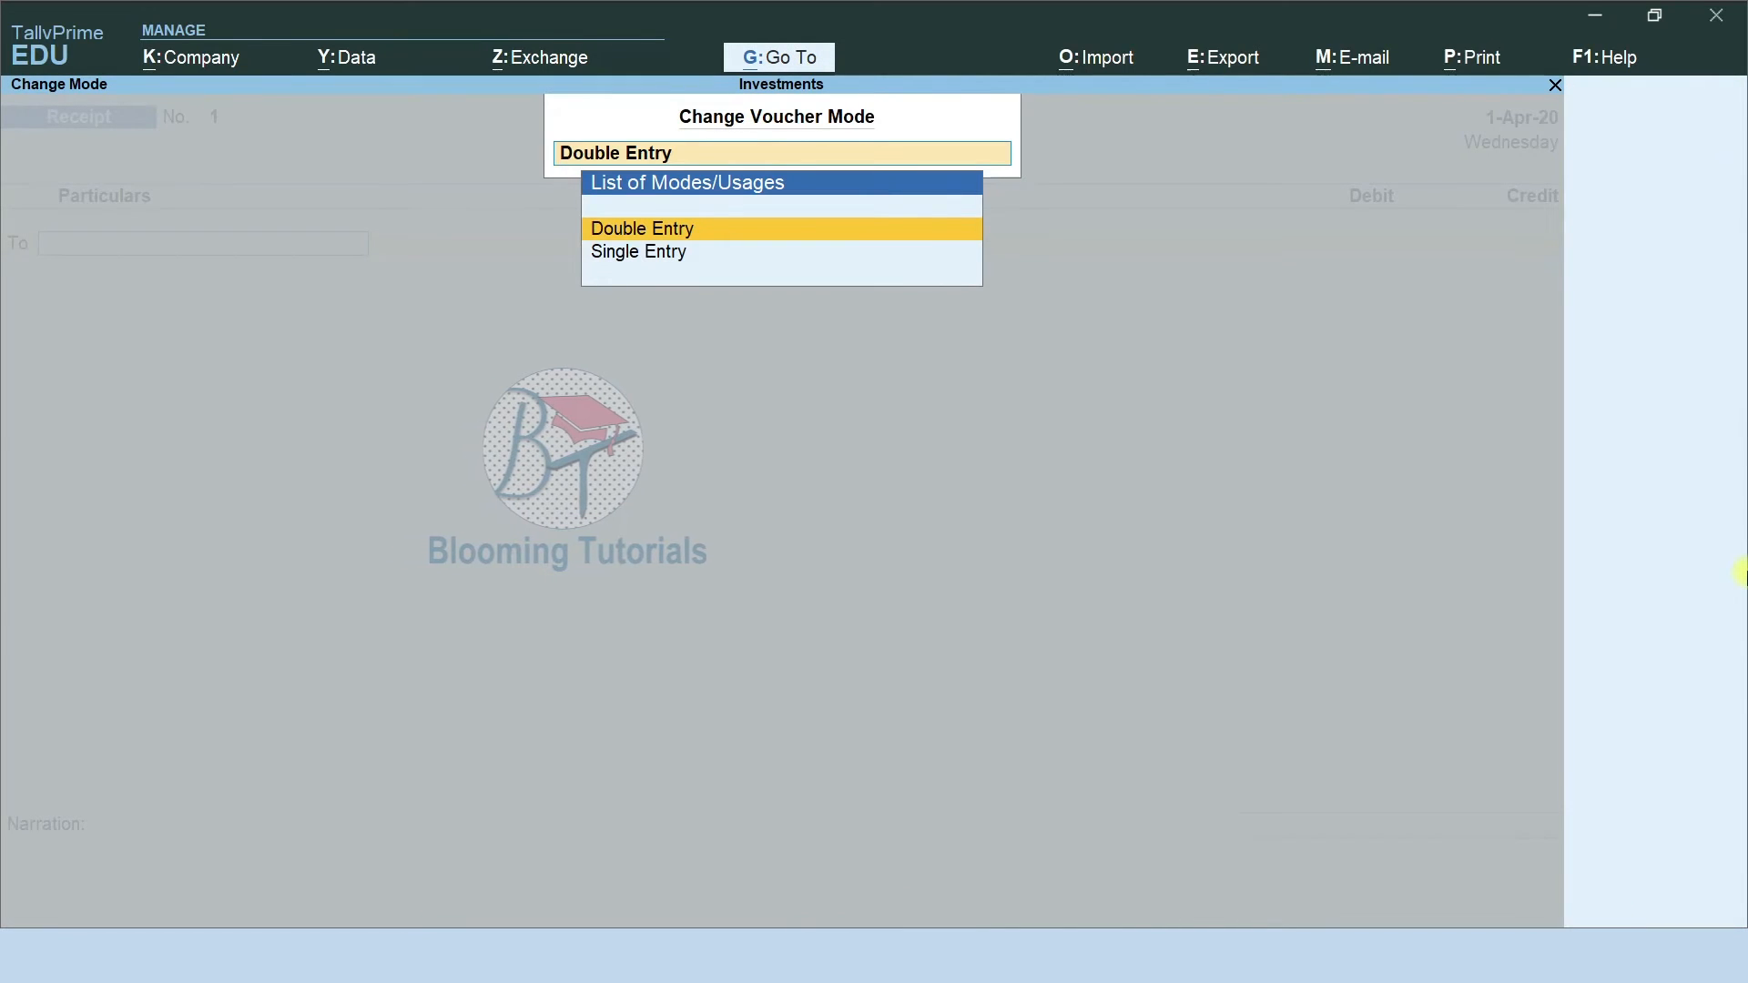
{"action": "key", "text": "Down"}
{"action": "key", "text": "Return"}
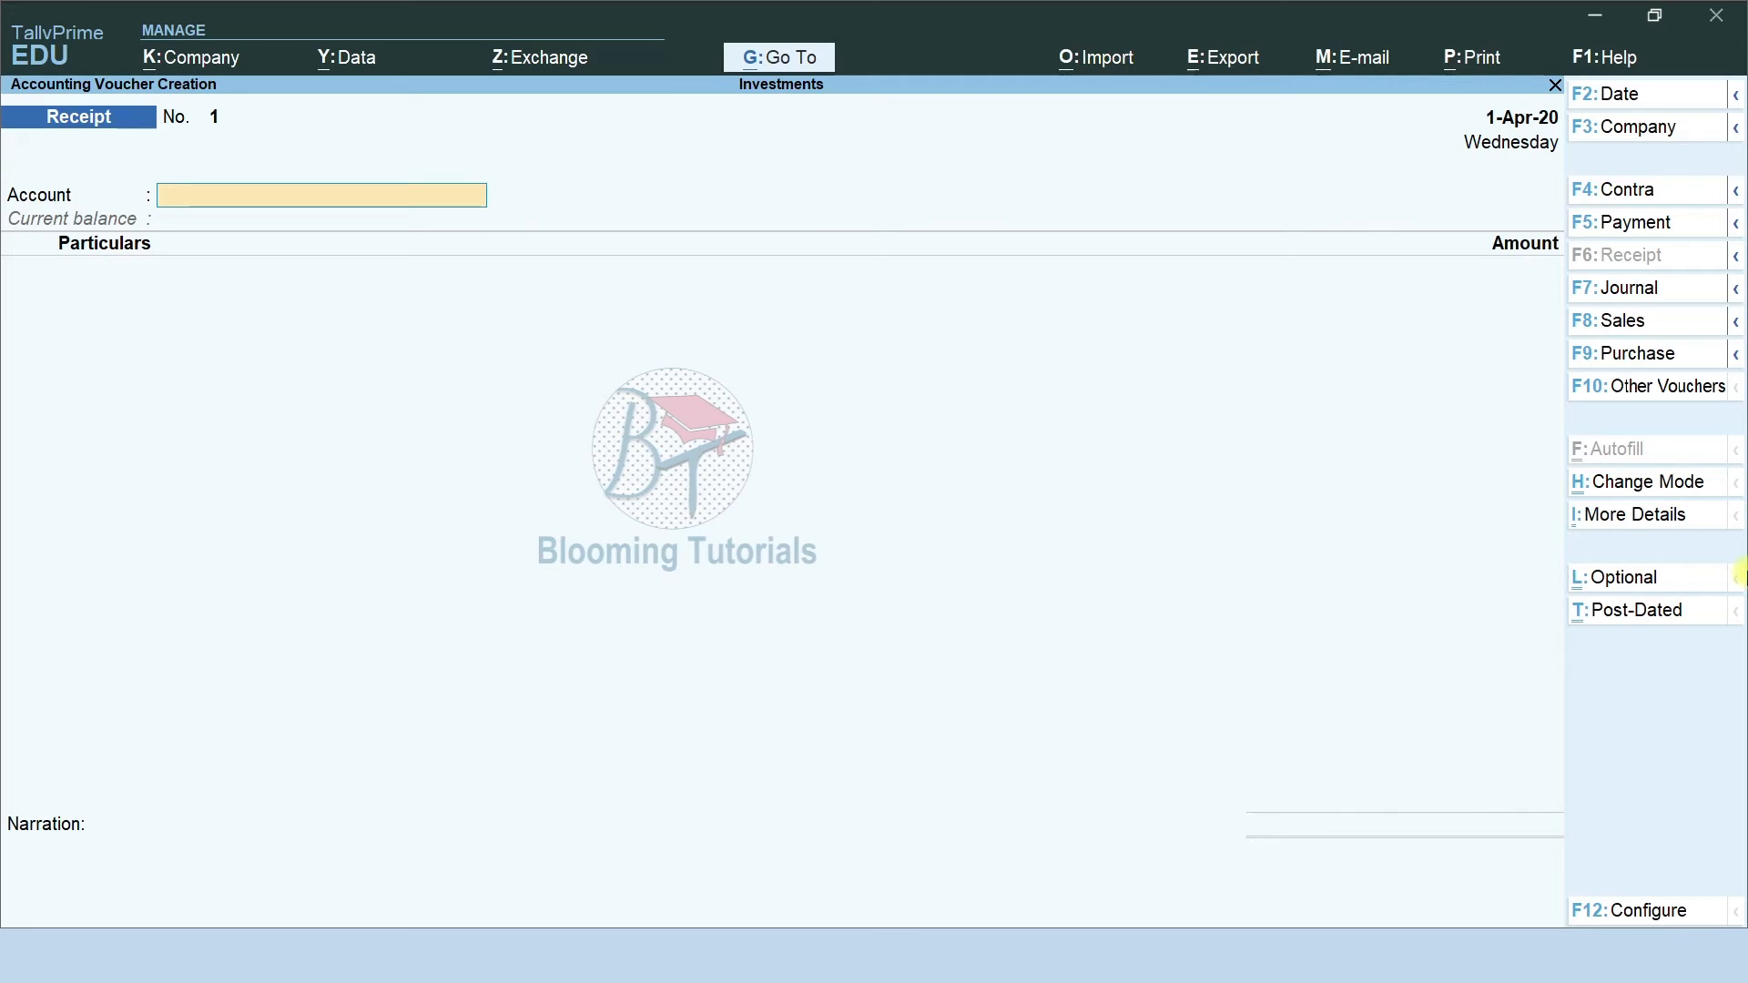
{"action": "type", "text": "I"}
{"action": "key", "text": "Down"}
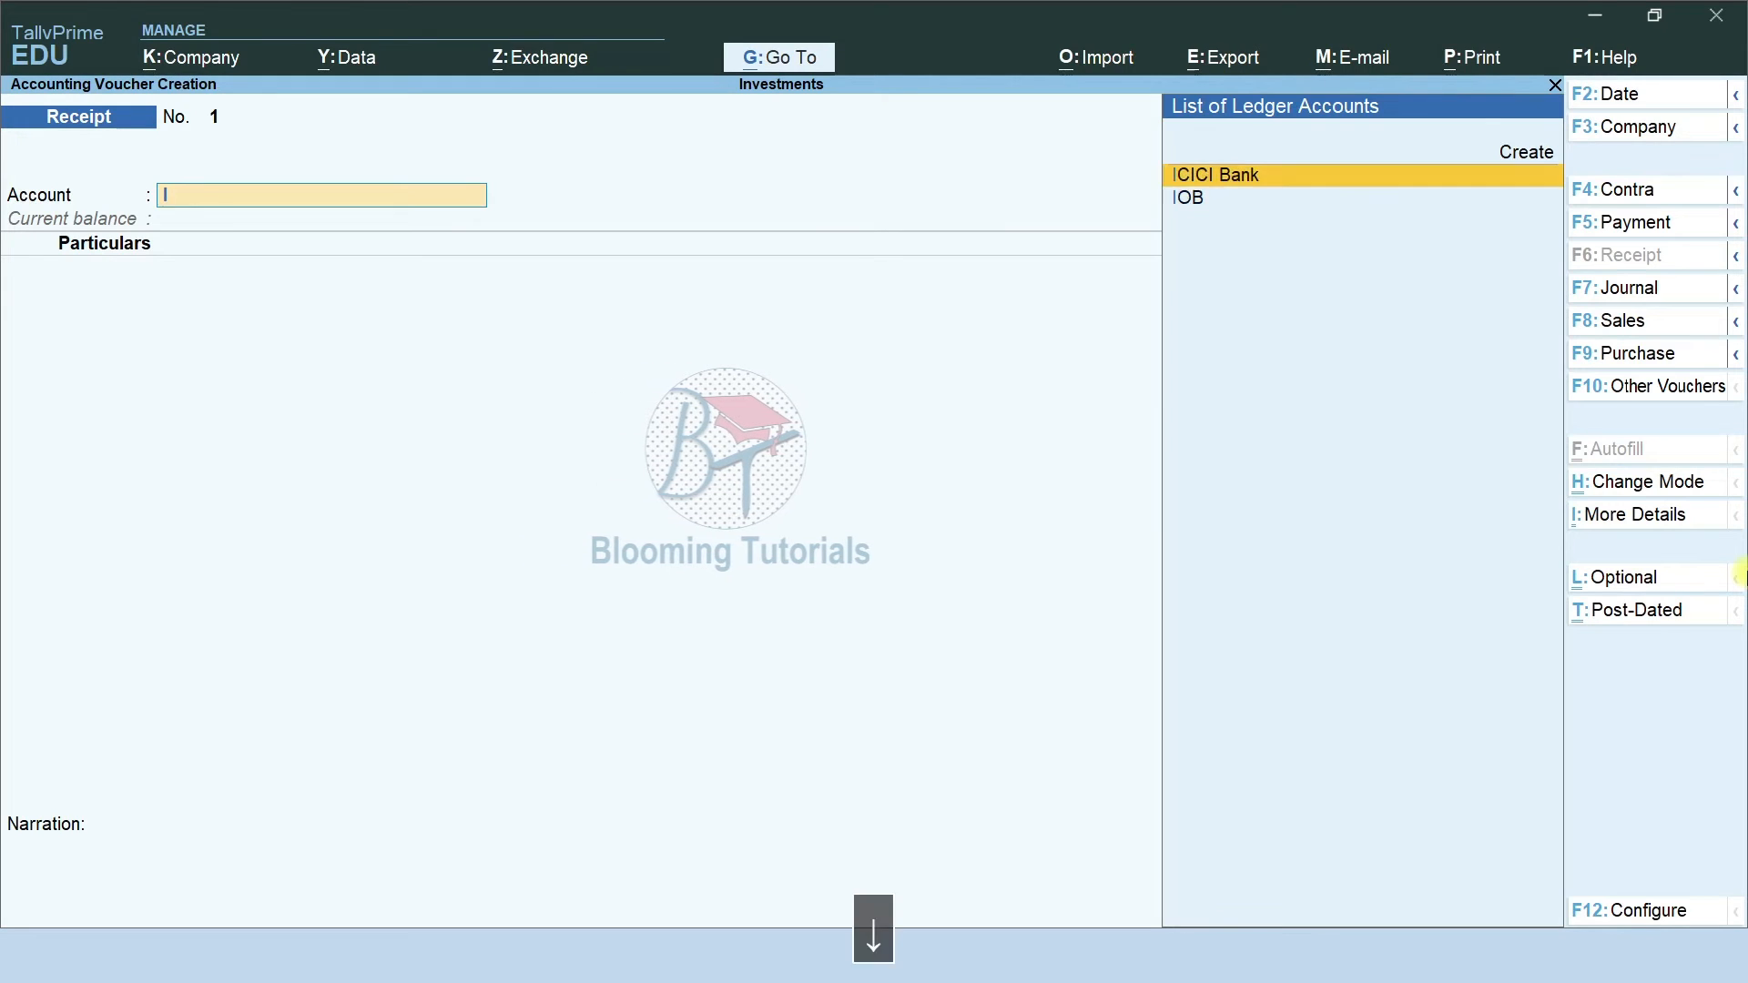
{"action": "key", "text": "Return"}
{"action": "key", "text": "space"}
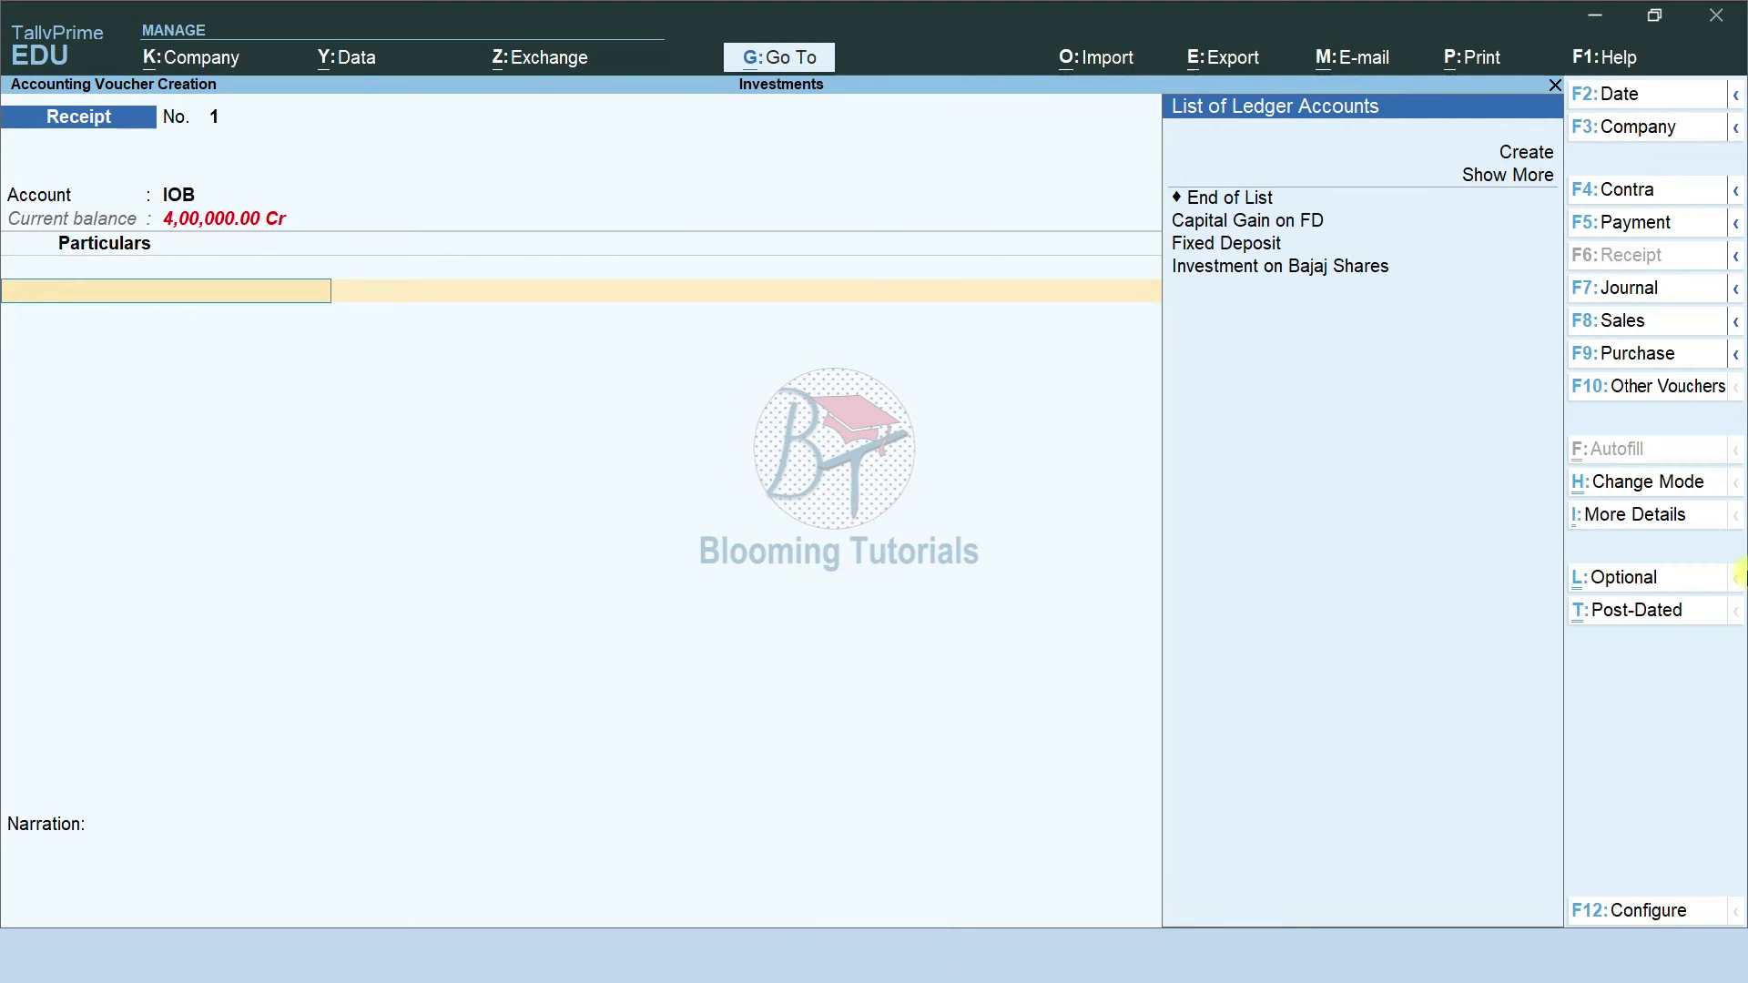
Add Investment on Bajaj Shares for 4,00,000 to the receipt and date the voucher 31-Mar-21
{"action": "key", "text": "Down"}
{"action": "key", "text": "Down"}
{"action": "key", "text": "Down"}
{"action": "key", "text": "Down"}
{"action": "key", "text": "Down"}
{"action": "key", "text": "Down"}
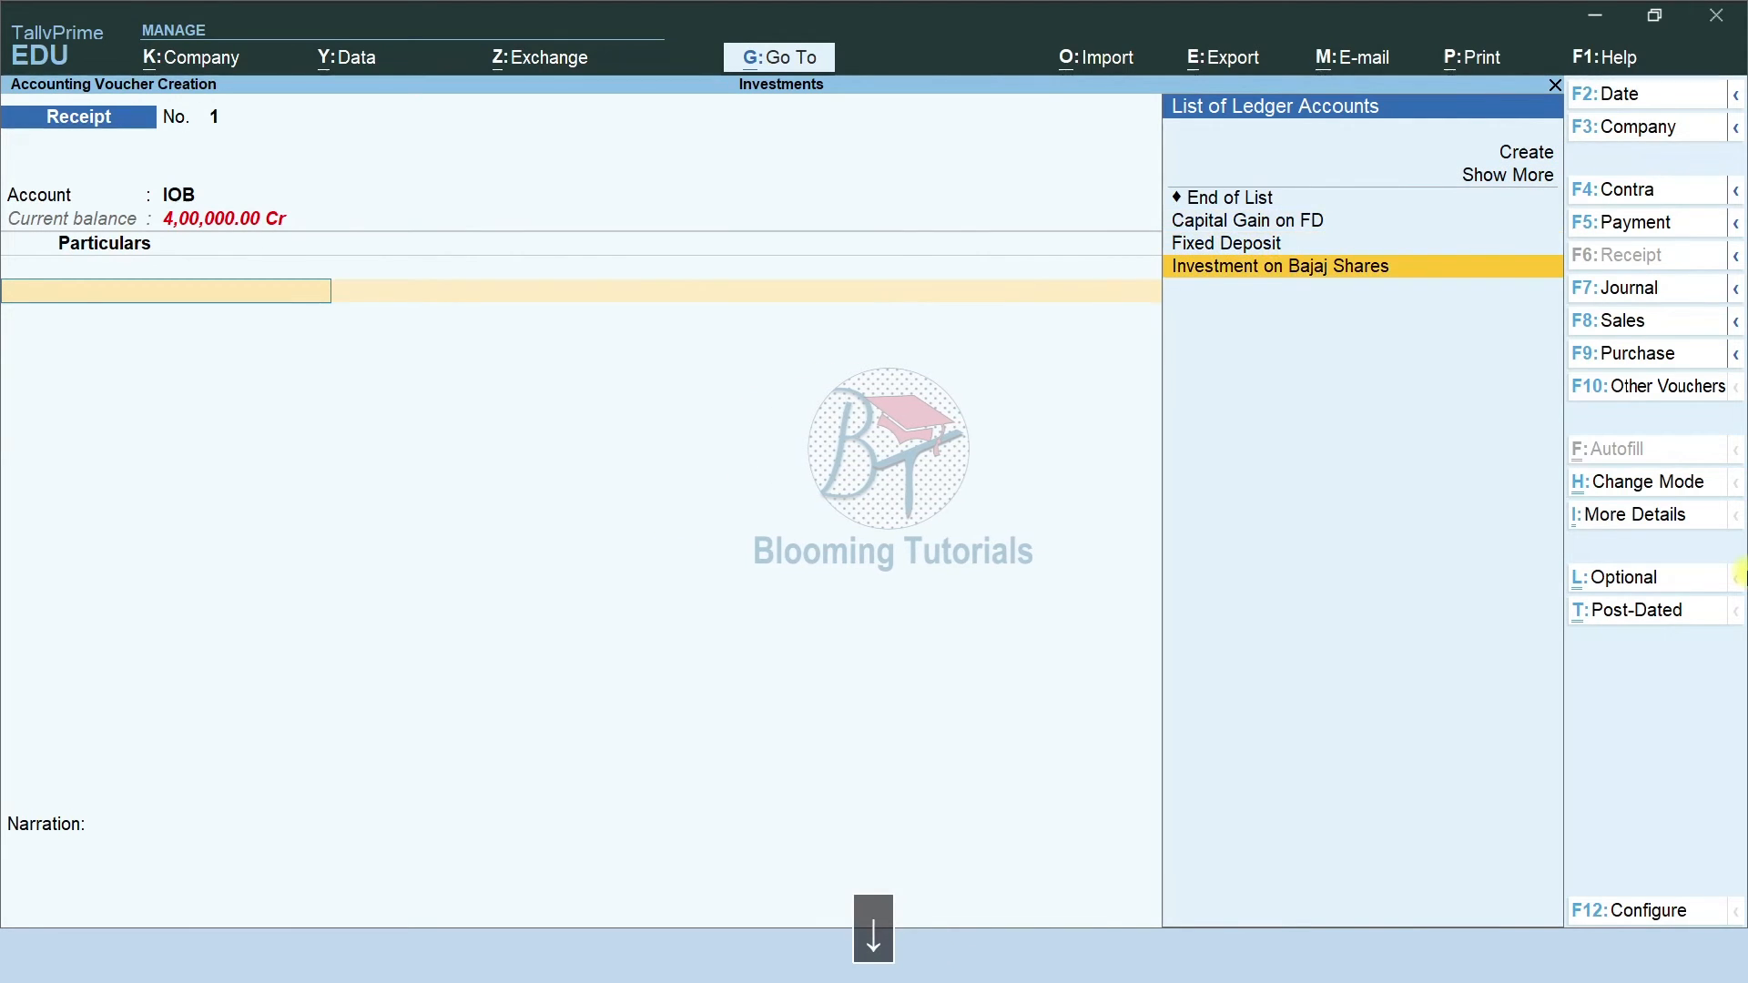
{"action": "key", "text": "Return"}
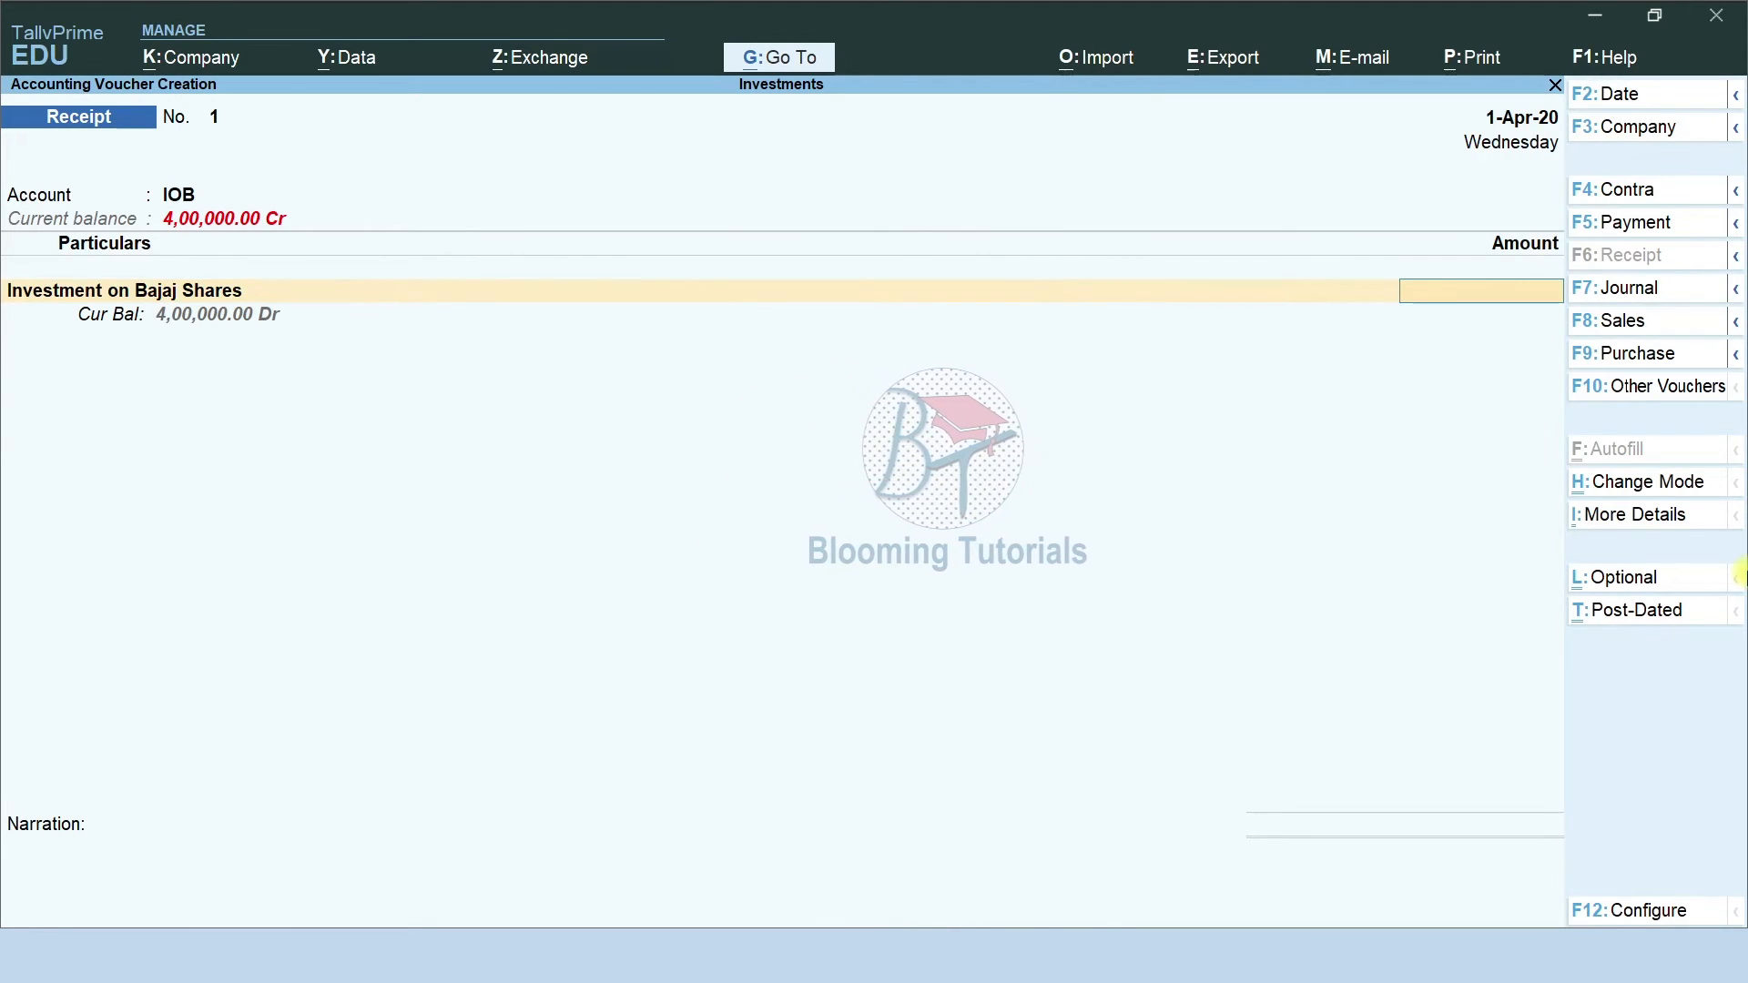
{"action": "key", "text": "F2"}
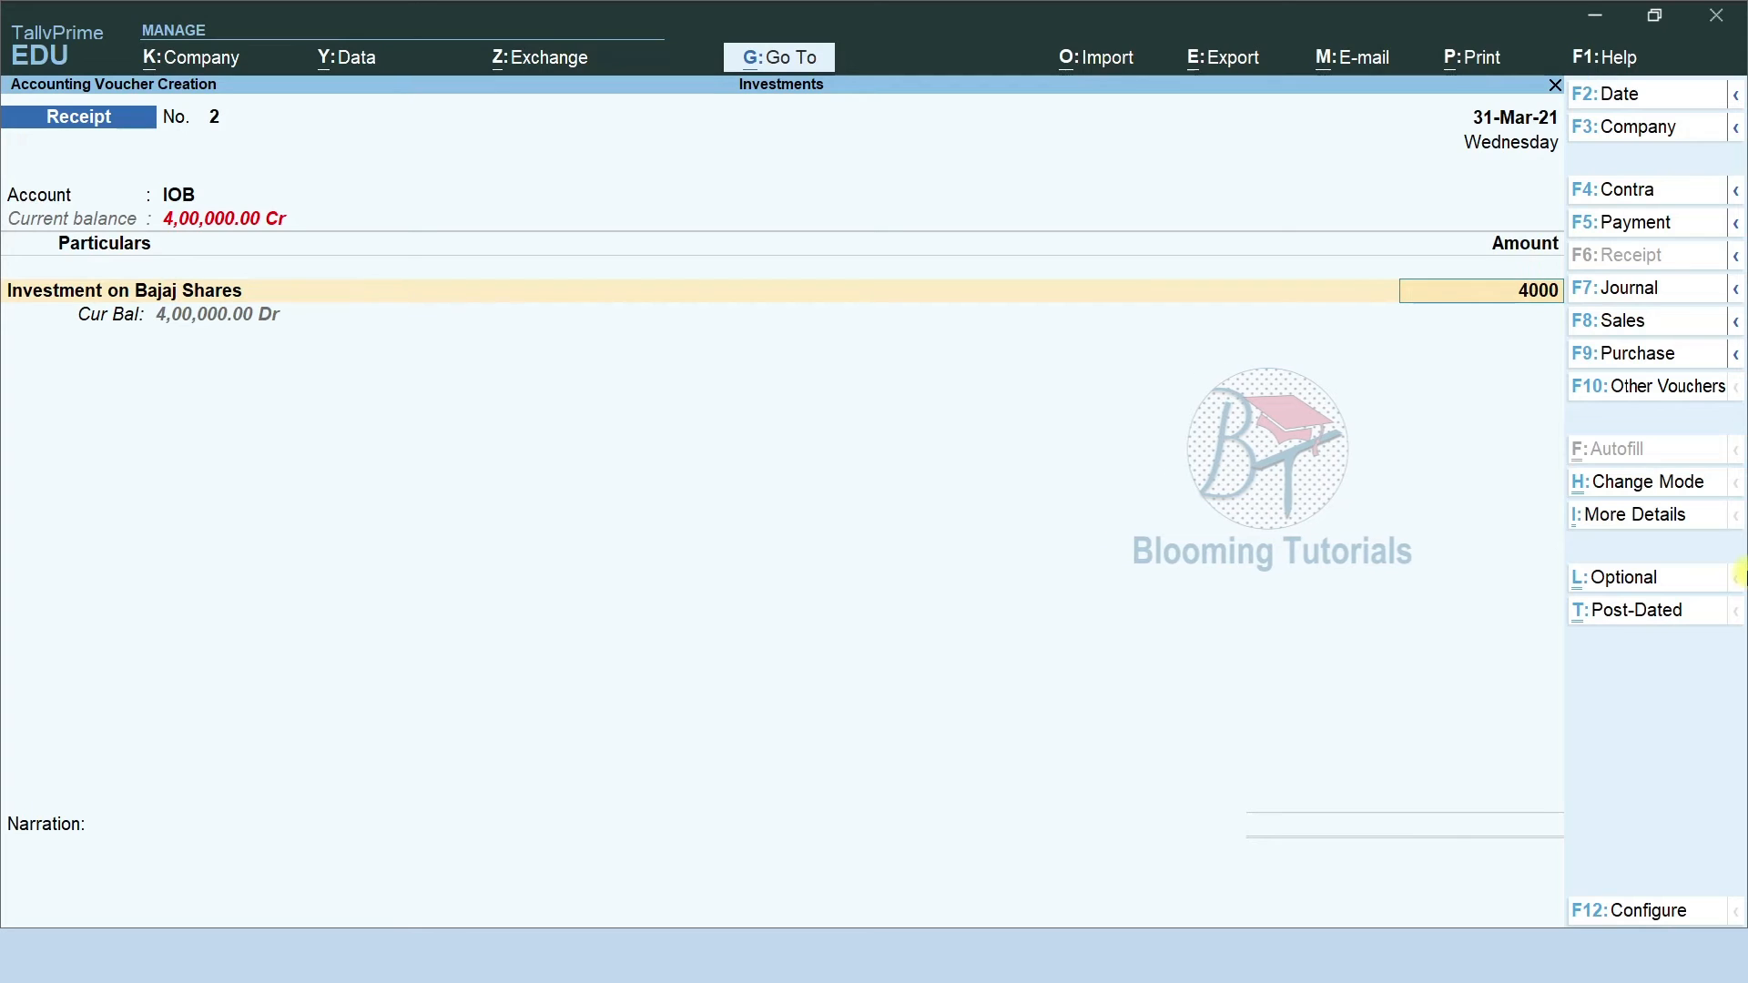
{"action": "key", "text": "Return"}
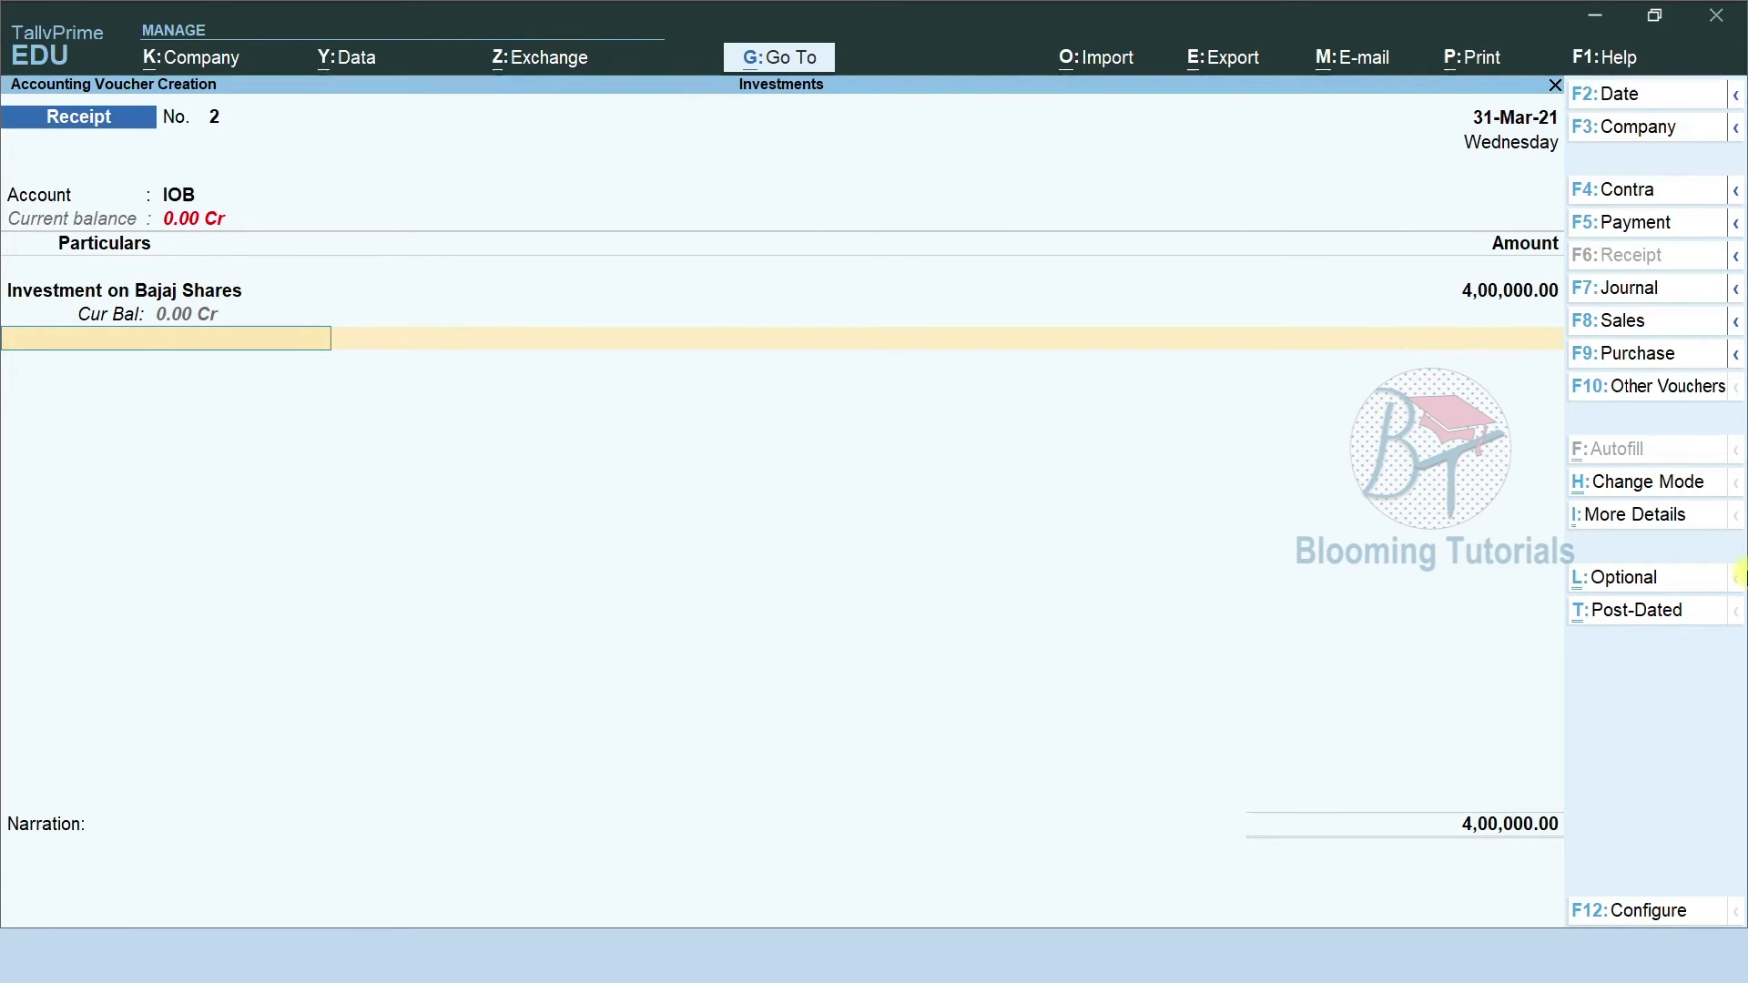
Start creating a new ledger from within the Receipt voucher
{"action": "key", "text": "alt+c"}
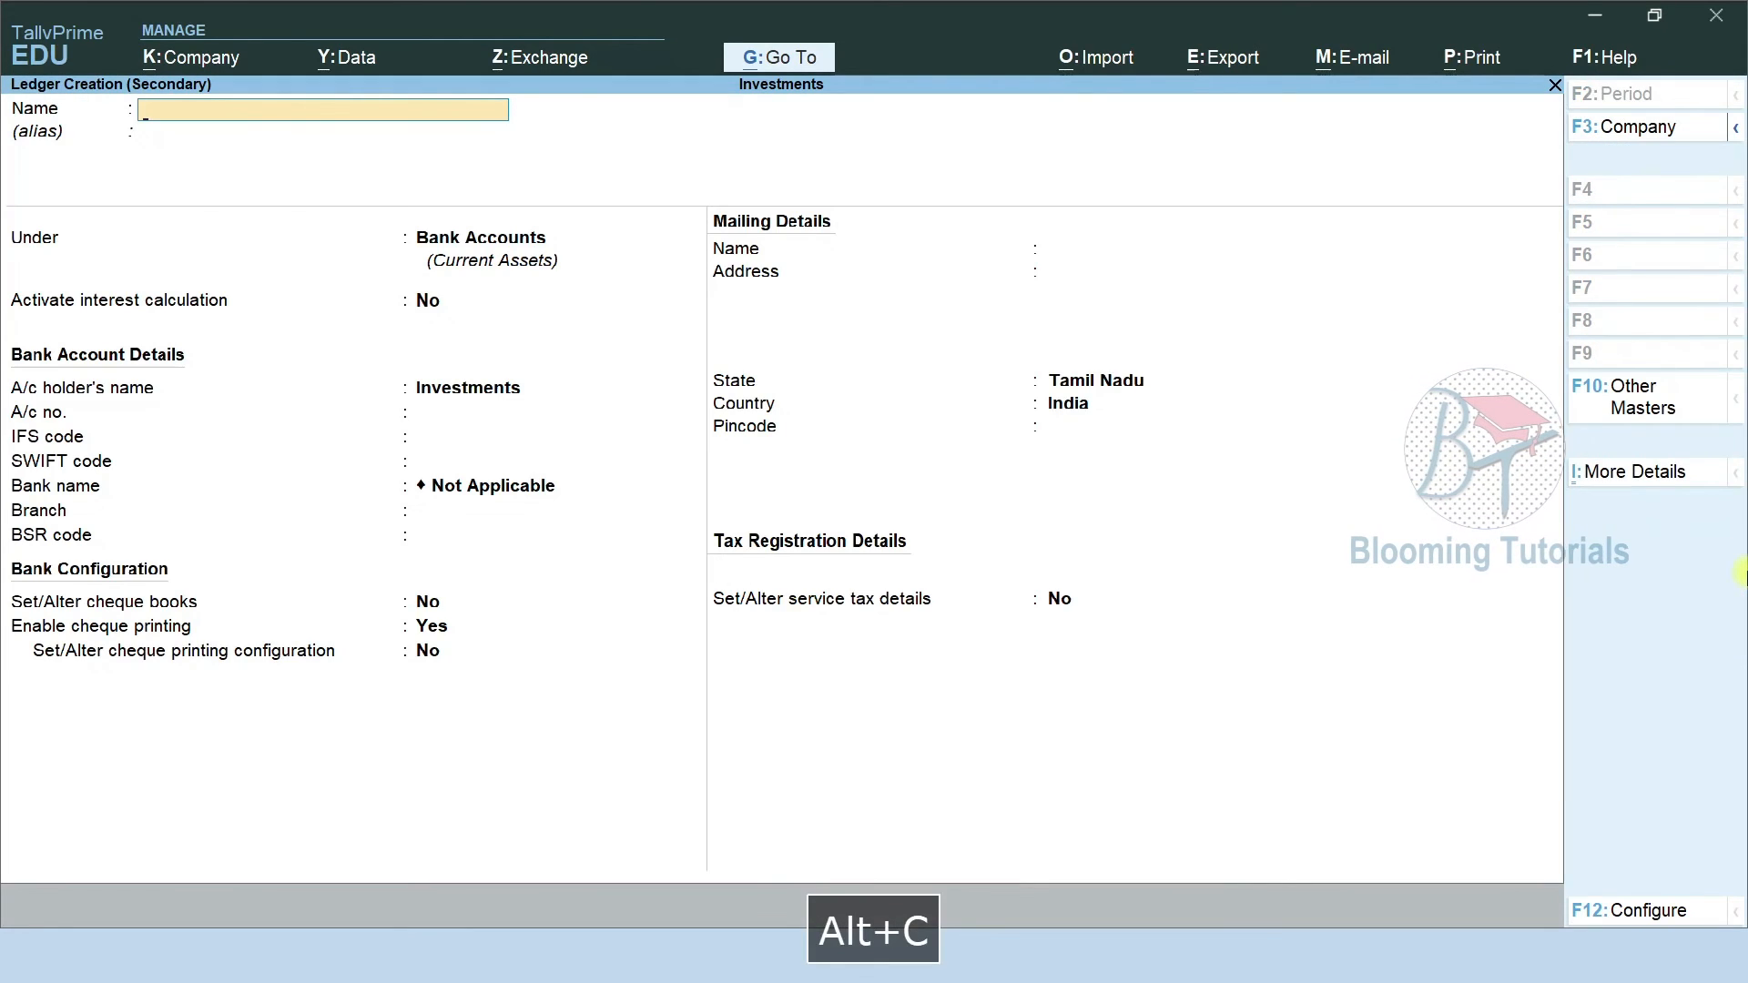
{"action": "type", "text": "Interes"}
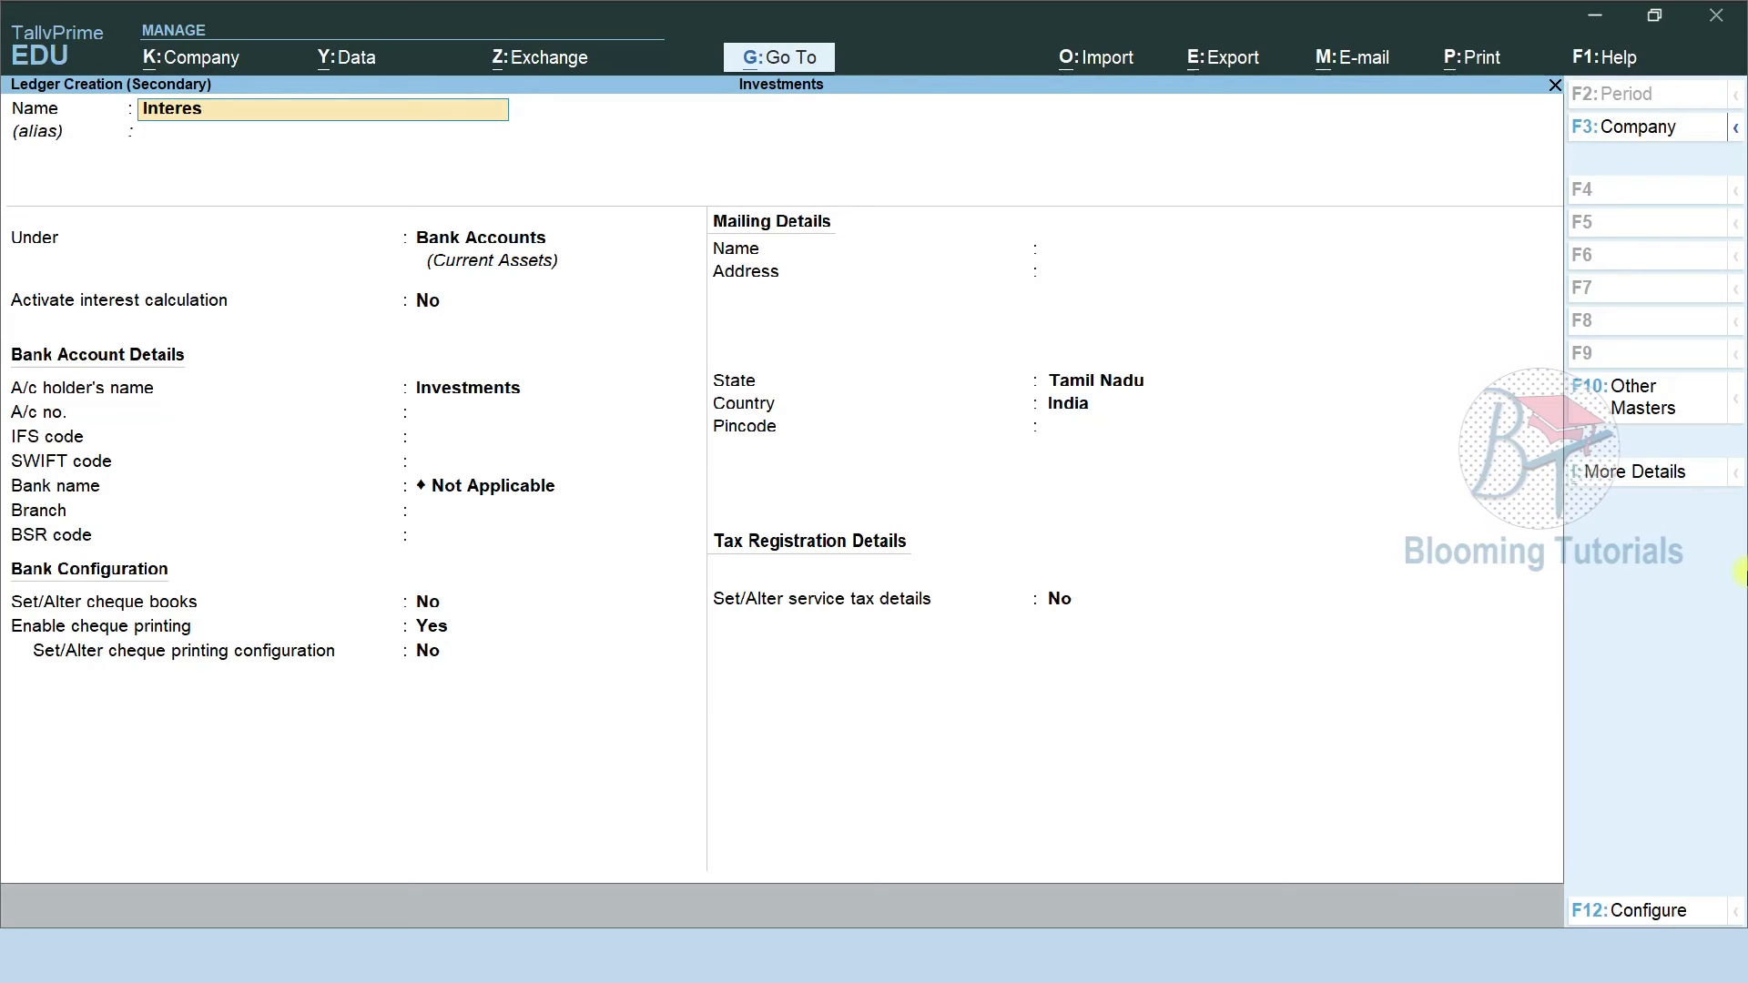
{"action": "type", "text": "t on Capita"}
{"action": "key", "text": "BackSpace"}
{"action": "key", "text": "BackSpace"}
{"action": "key", "text": "BackSpace"}
{"action": "key", "text": "BackSpace"}
{"action": "key", "text": "BackSpace"}
{"action": "key", "text": "BackSpace"}
{"action": "key", "text": "BackSpace"}
{"action": "key", "text": "BackSpace"}
{"action": "key", "text": "BackSpace"}
{"action": "key", "text": "BackSpace"}
{"action": "key", "text": "BackSpace"}
{"action": "key", "text": "BackSpace"}
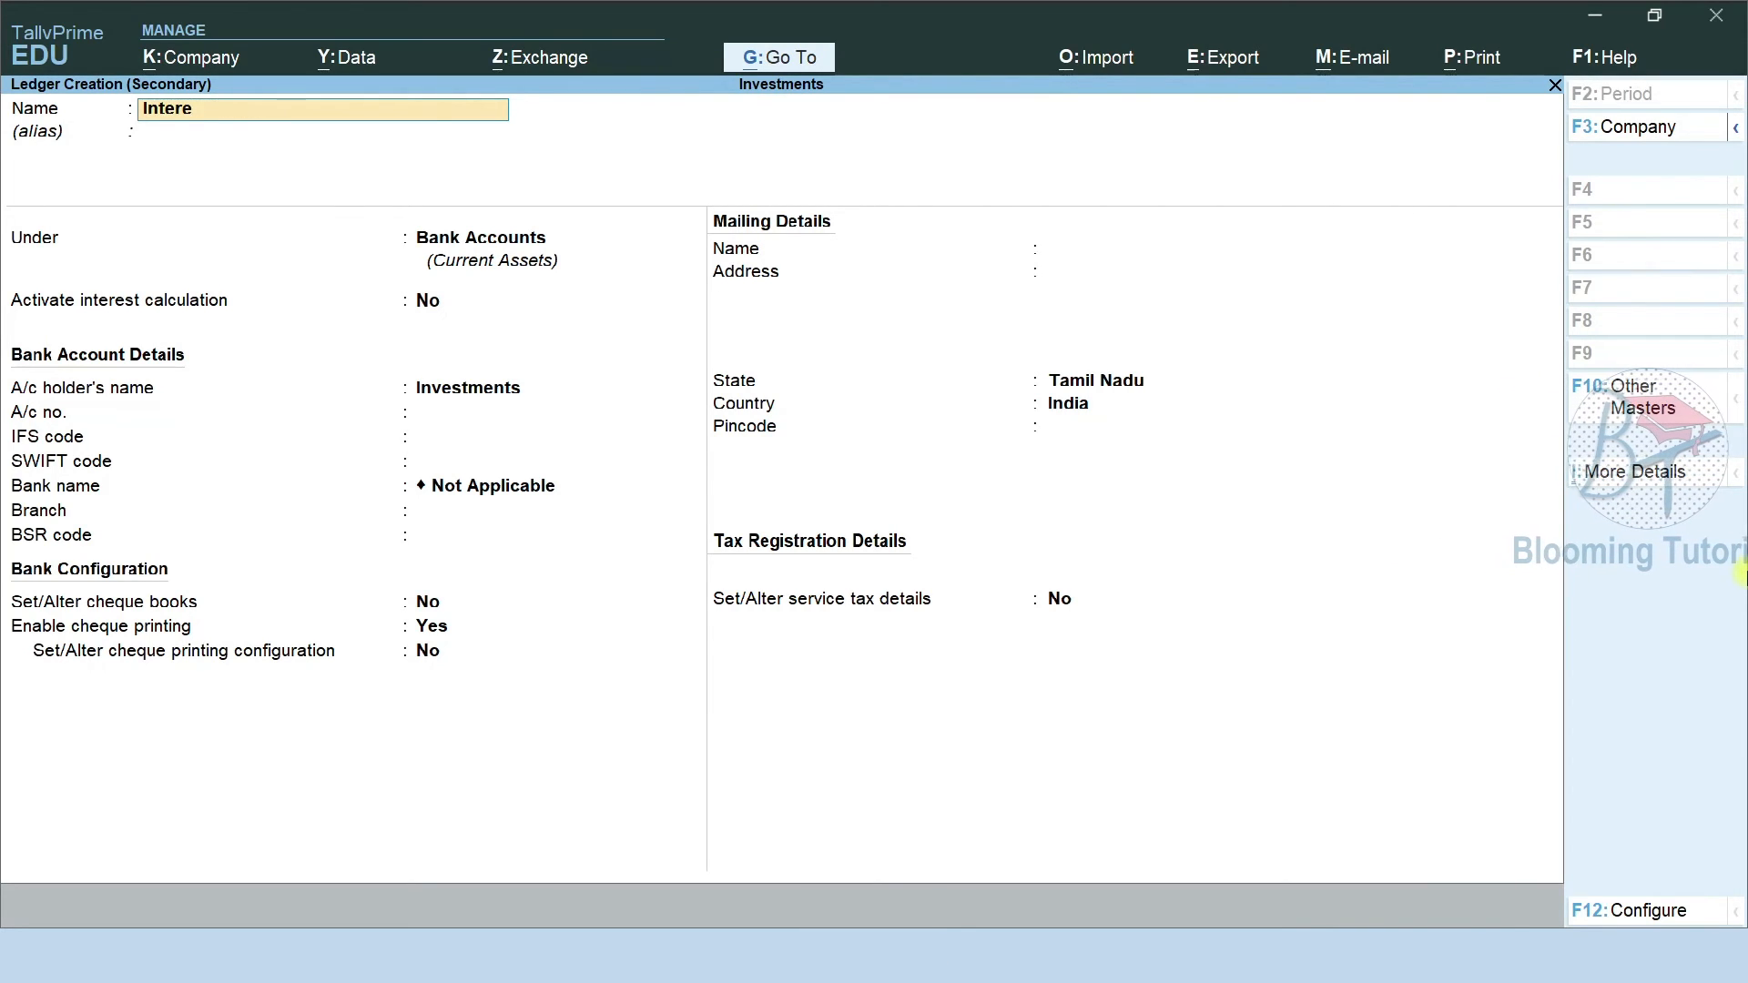
Name the new ledger Capital Gain on Shares and place it under Indirect Incomes
{"action": "type", "text": "Capital Gain on "}
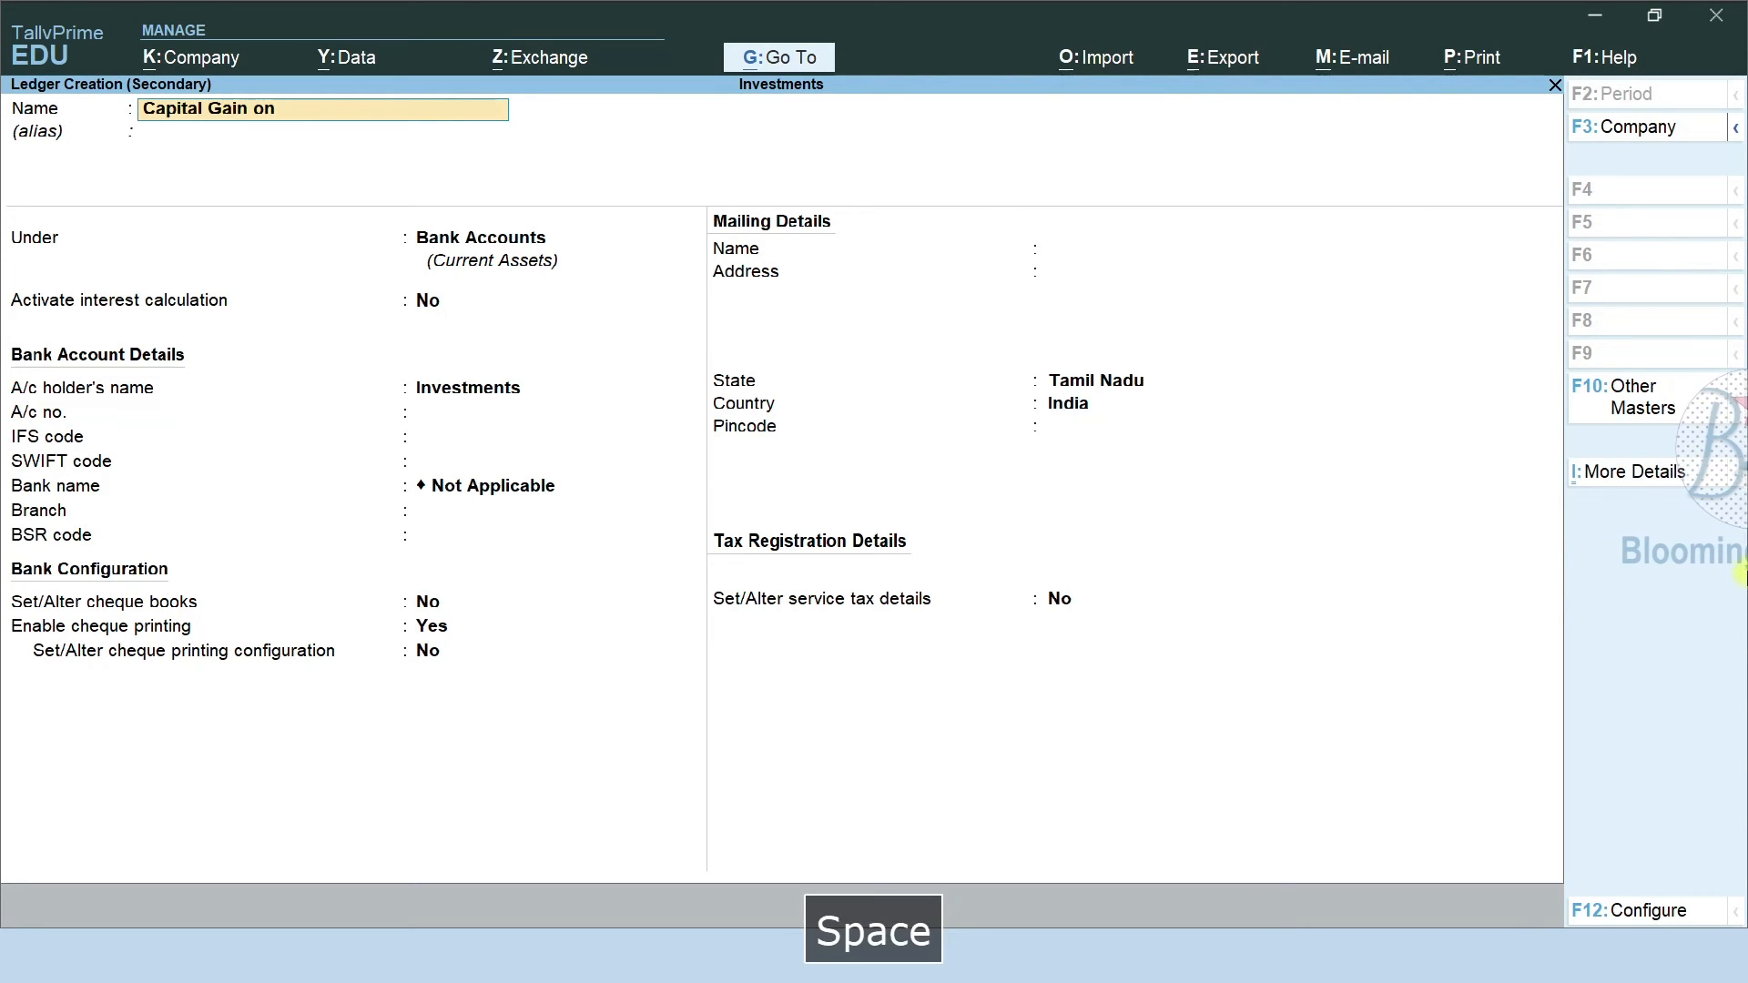
{"action": "type", "text": "Shares"}
{"action": "key", "text": "Return"}
{"action": "key", "text": "Return"}
{"action": "type", "text": "Ind"}
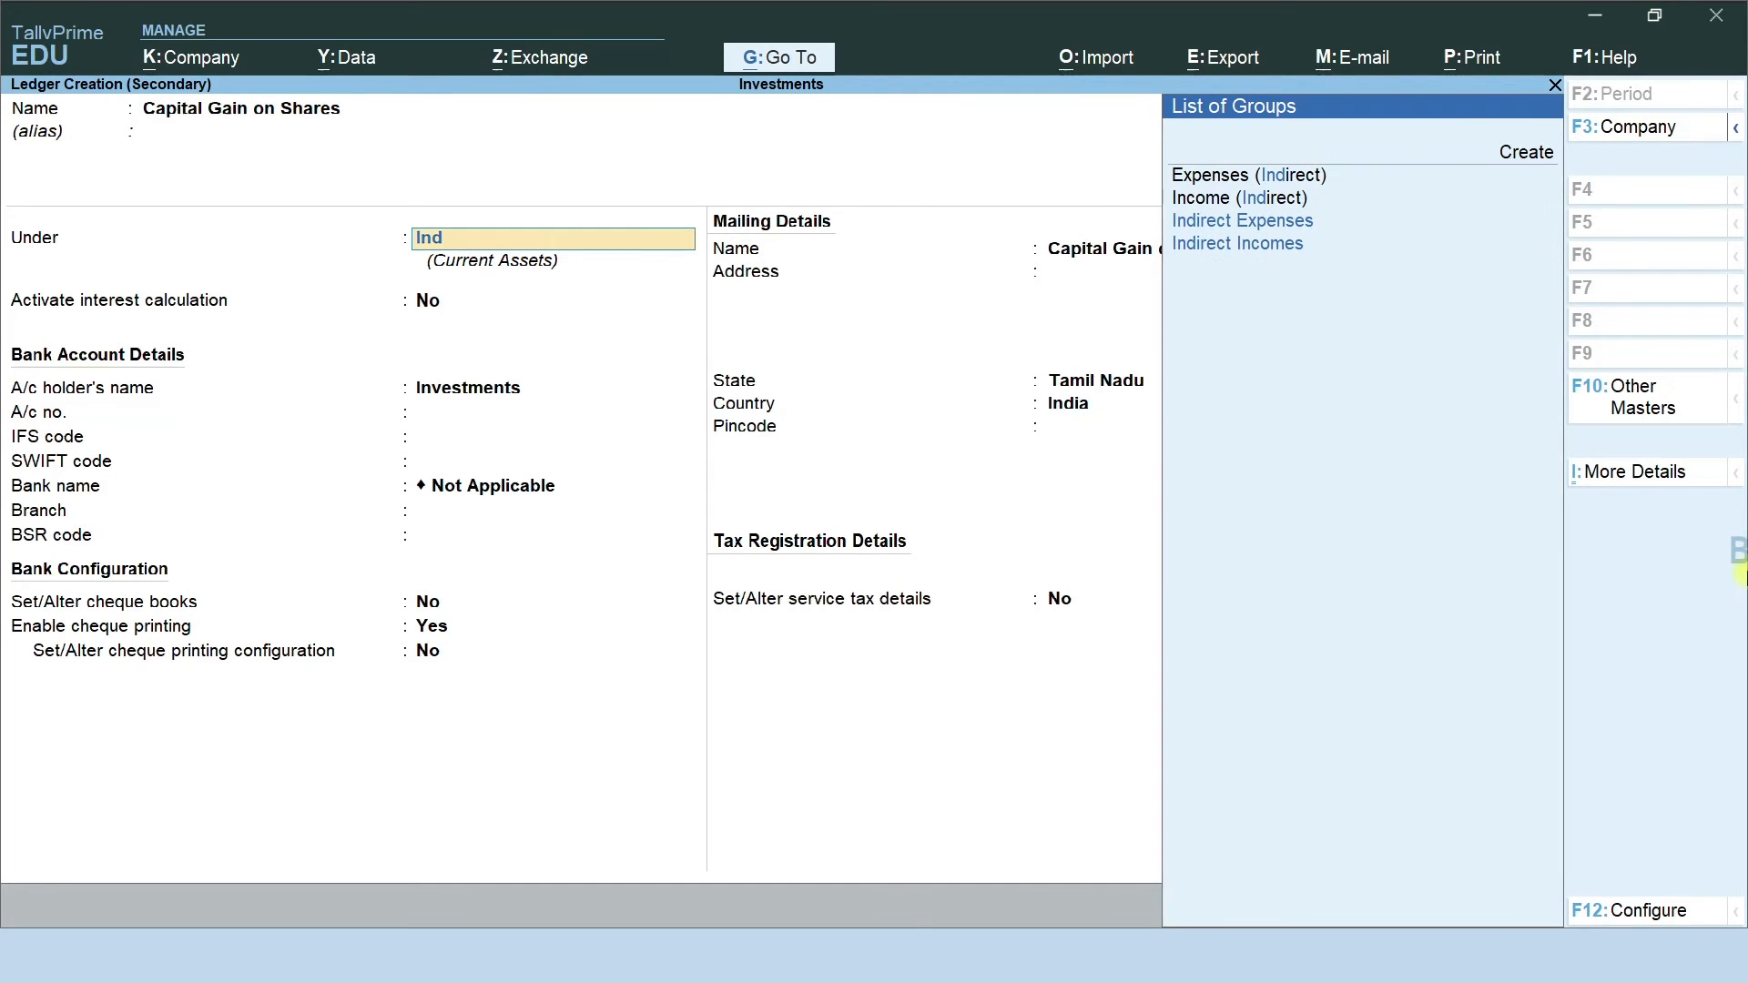
{"action": "key", "text": "Down"}
{"action": "key", "text": "Down"}
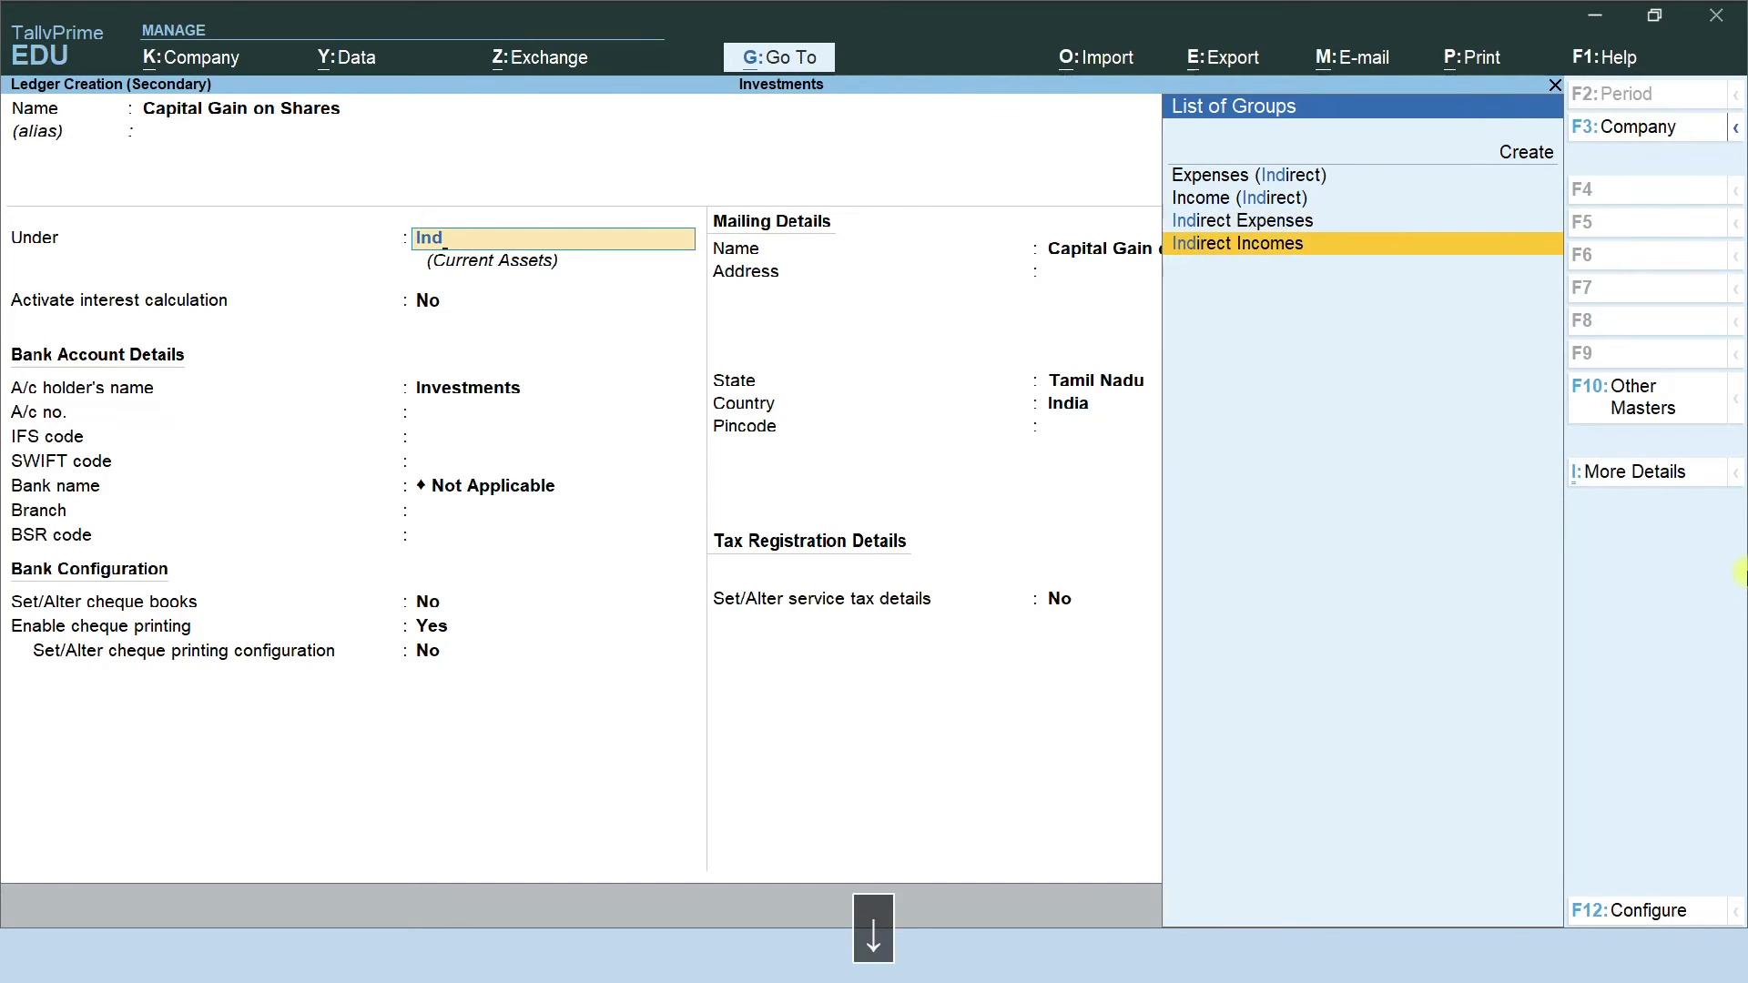
{"action": "key", "text": "Return"}
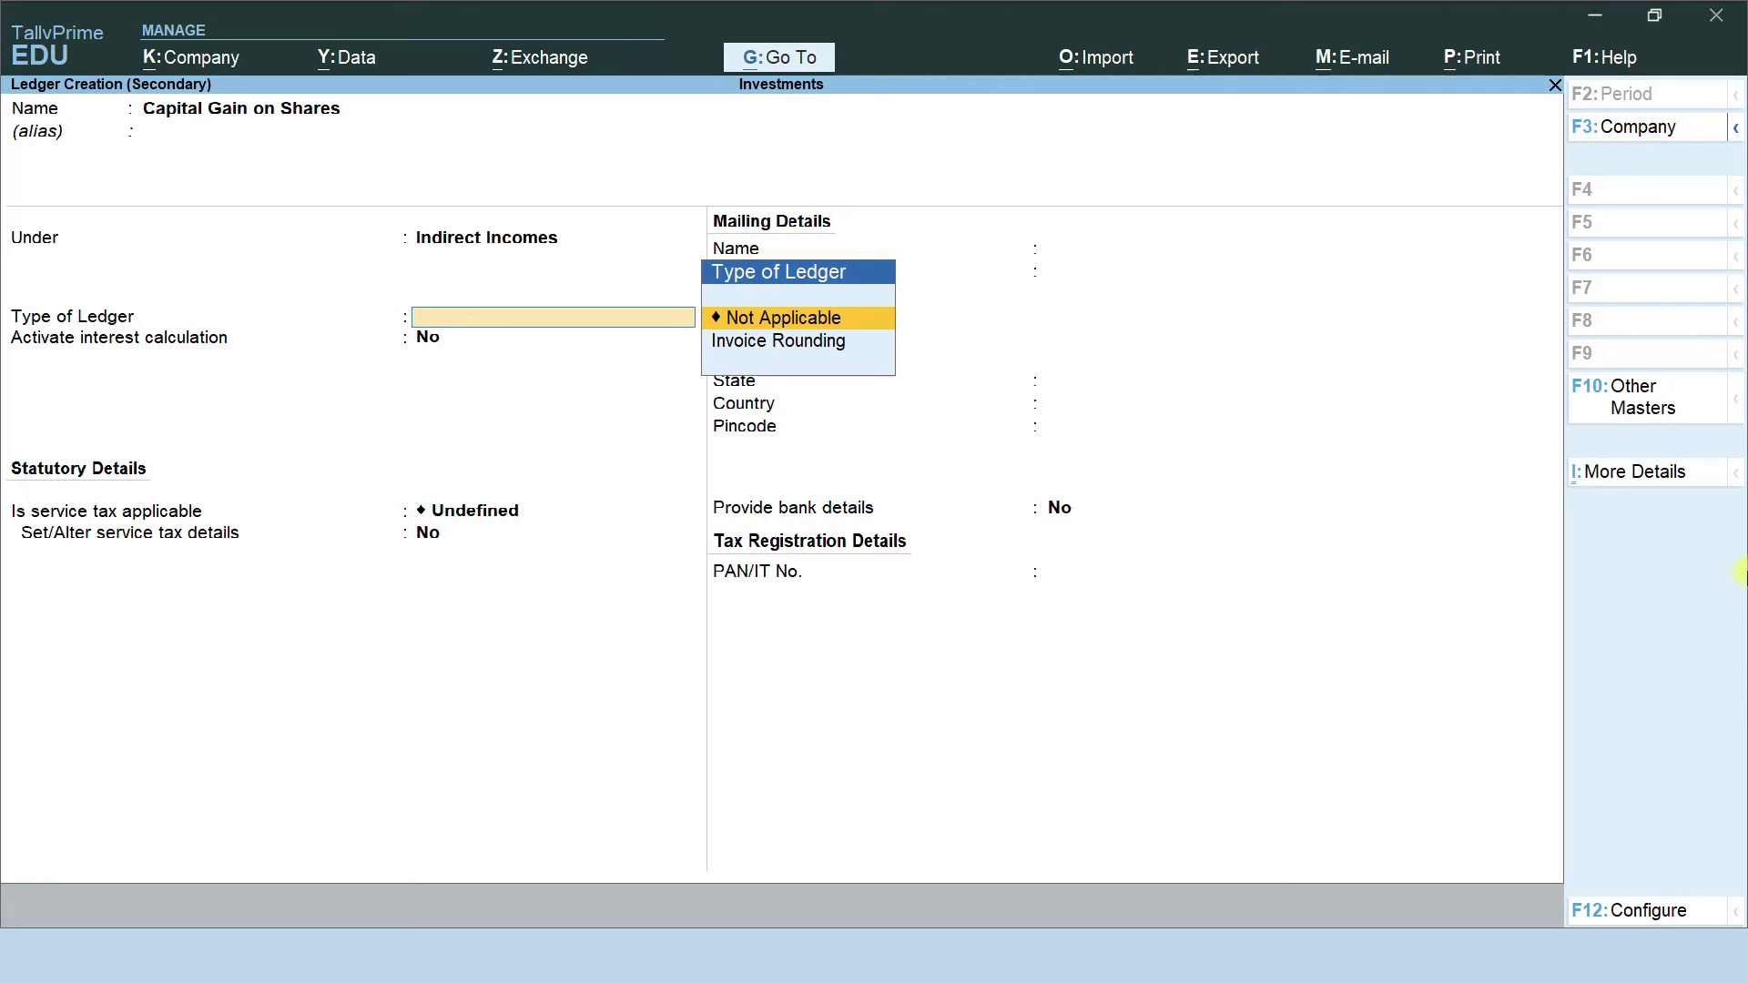
Save the Capital Gain on Shares ledger with type Not Applicable and try 95000 as its amount in the receipt
{"action": "key", "text": "Return"}
{"action": "key", "text": "ctrl+a"}
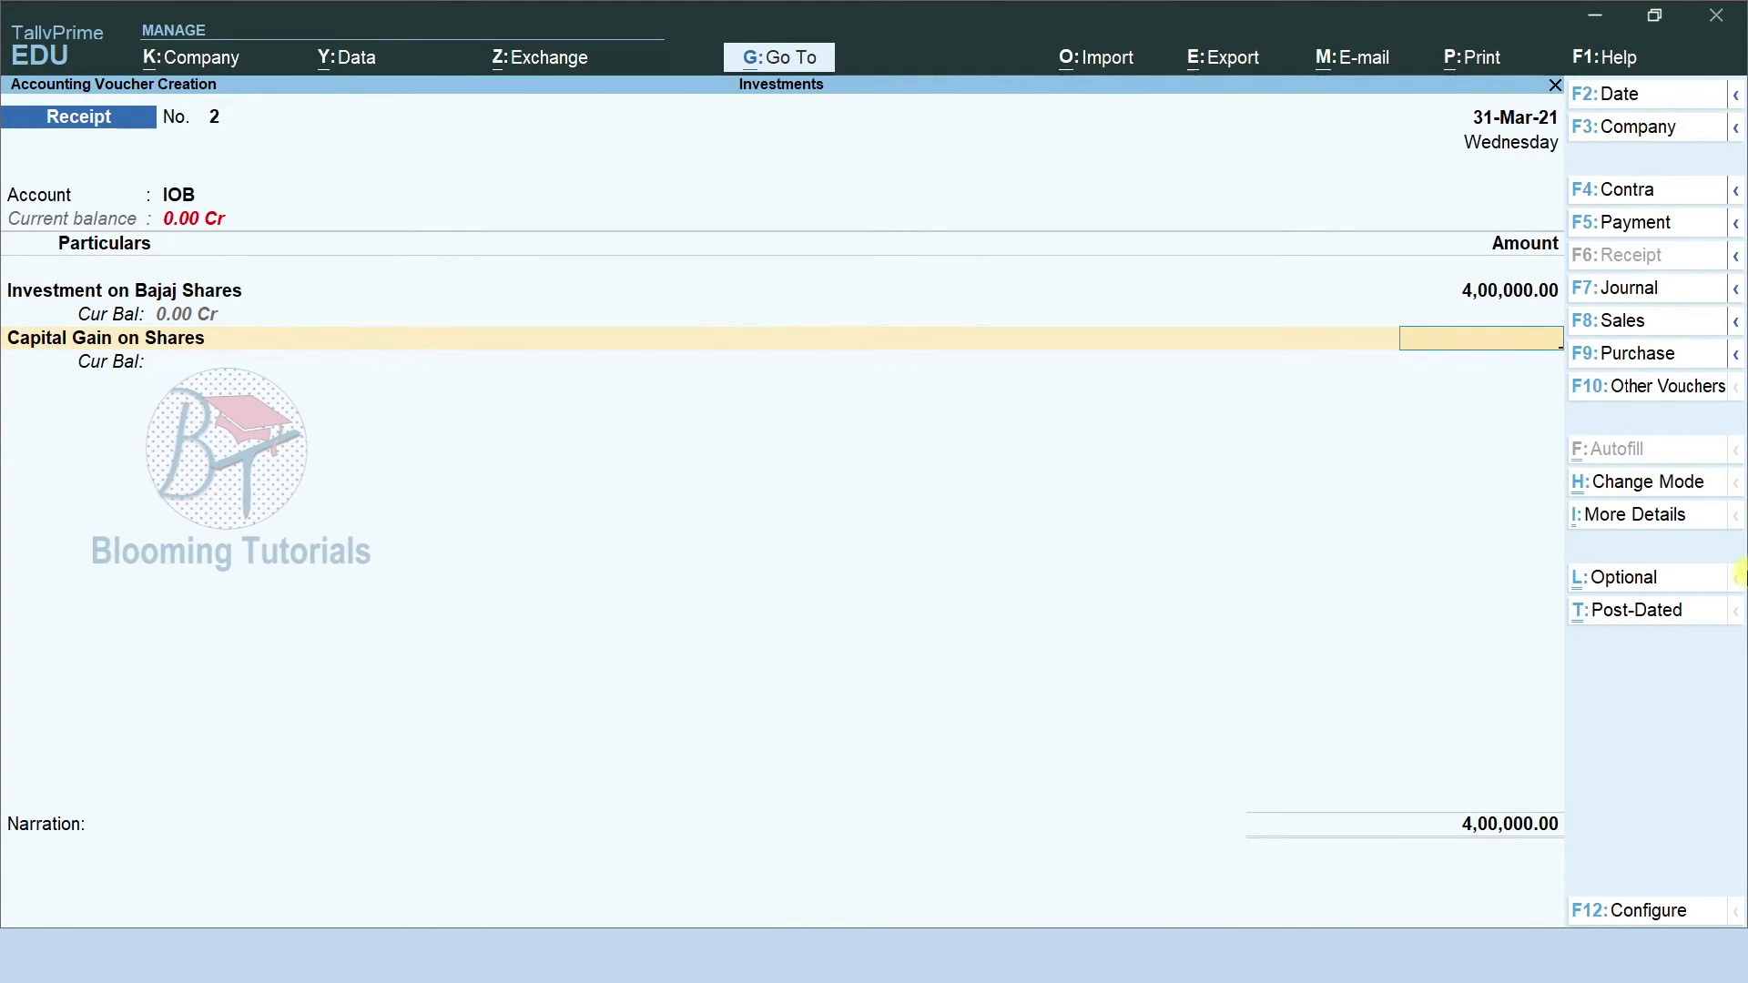
{"action": "type", "text": "95000"}
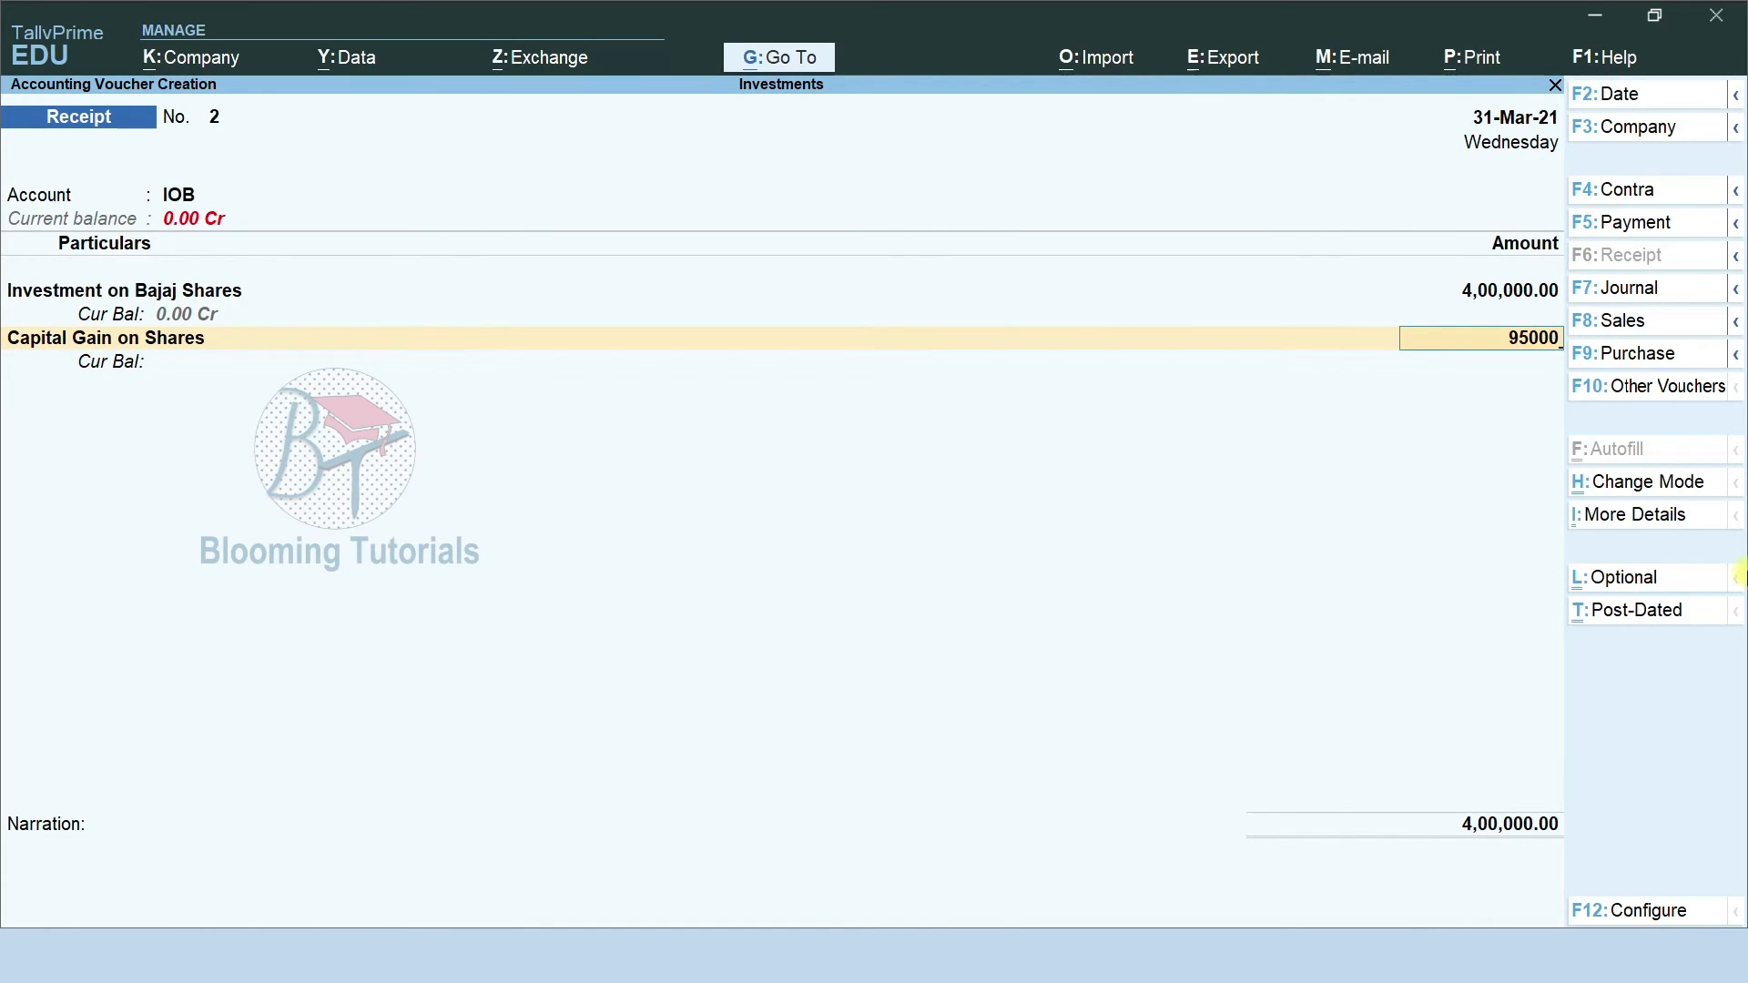
{"action": "key", "text": "Escape"}
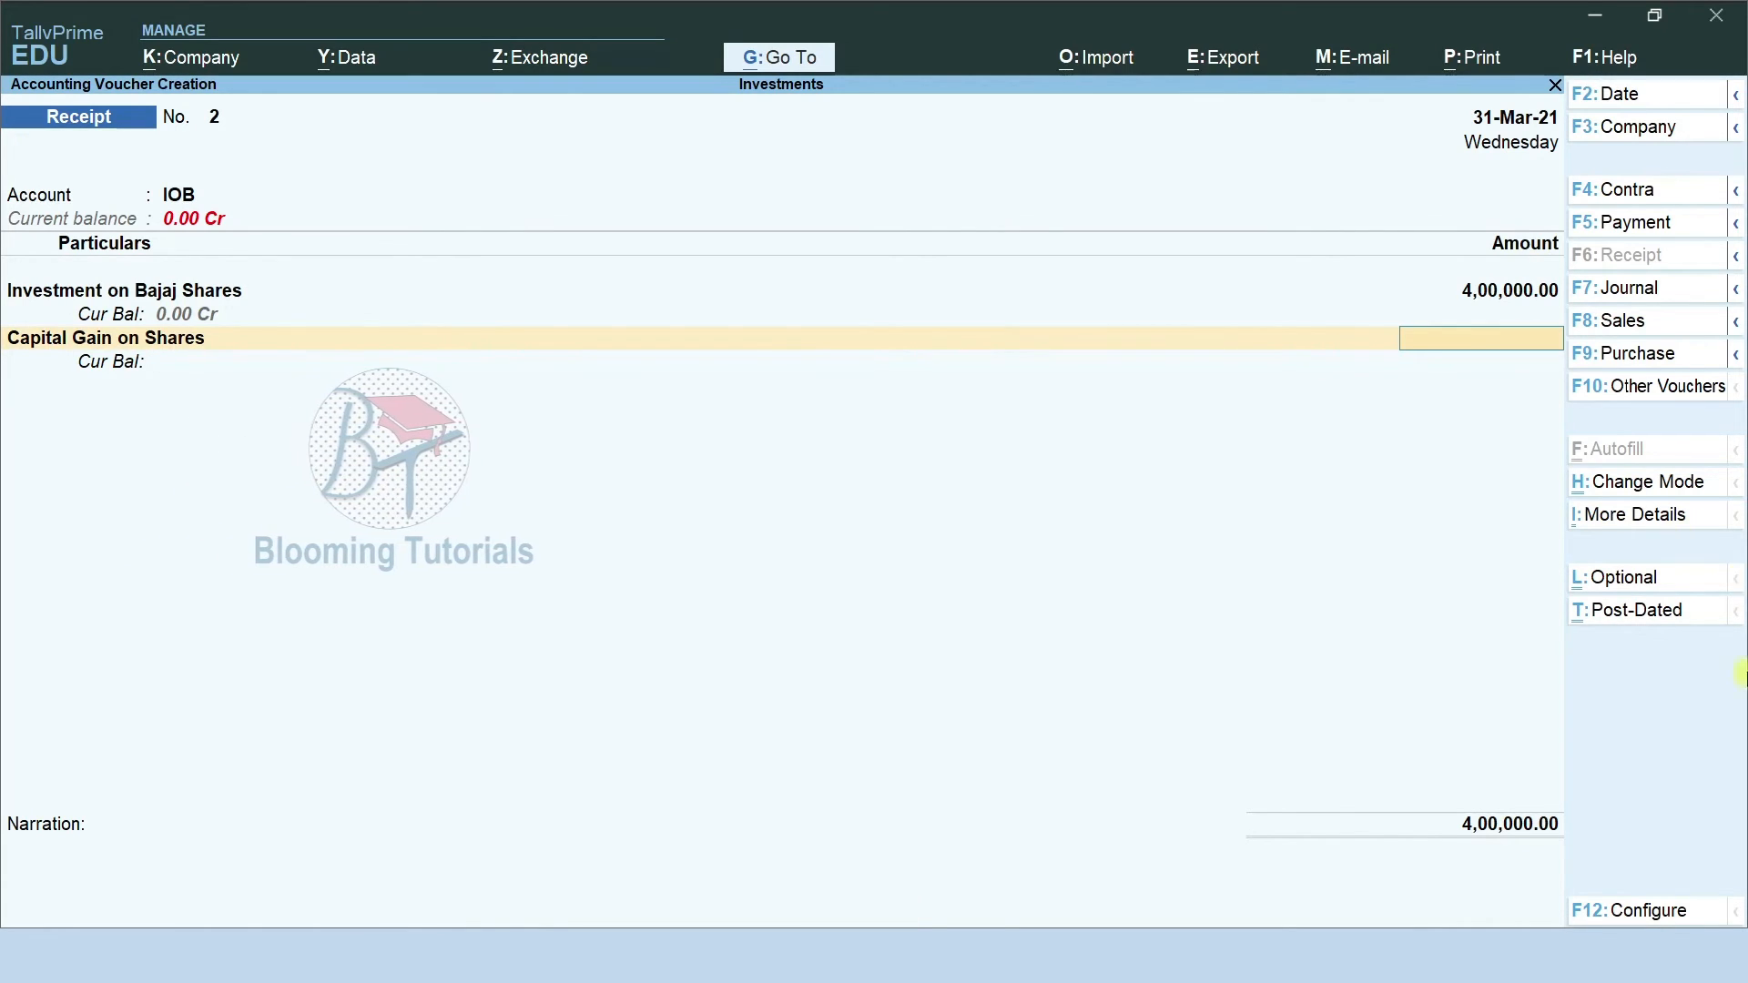
Open the Interest Receivable report and drill down through Investments to the interest calculation of Investment on Bajaj Shares
{"action": "left_click", "coordinate": [783, 60]}
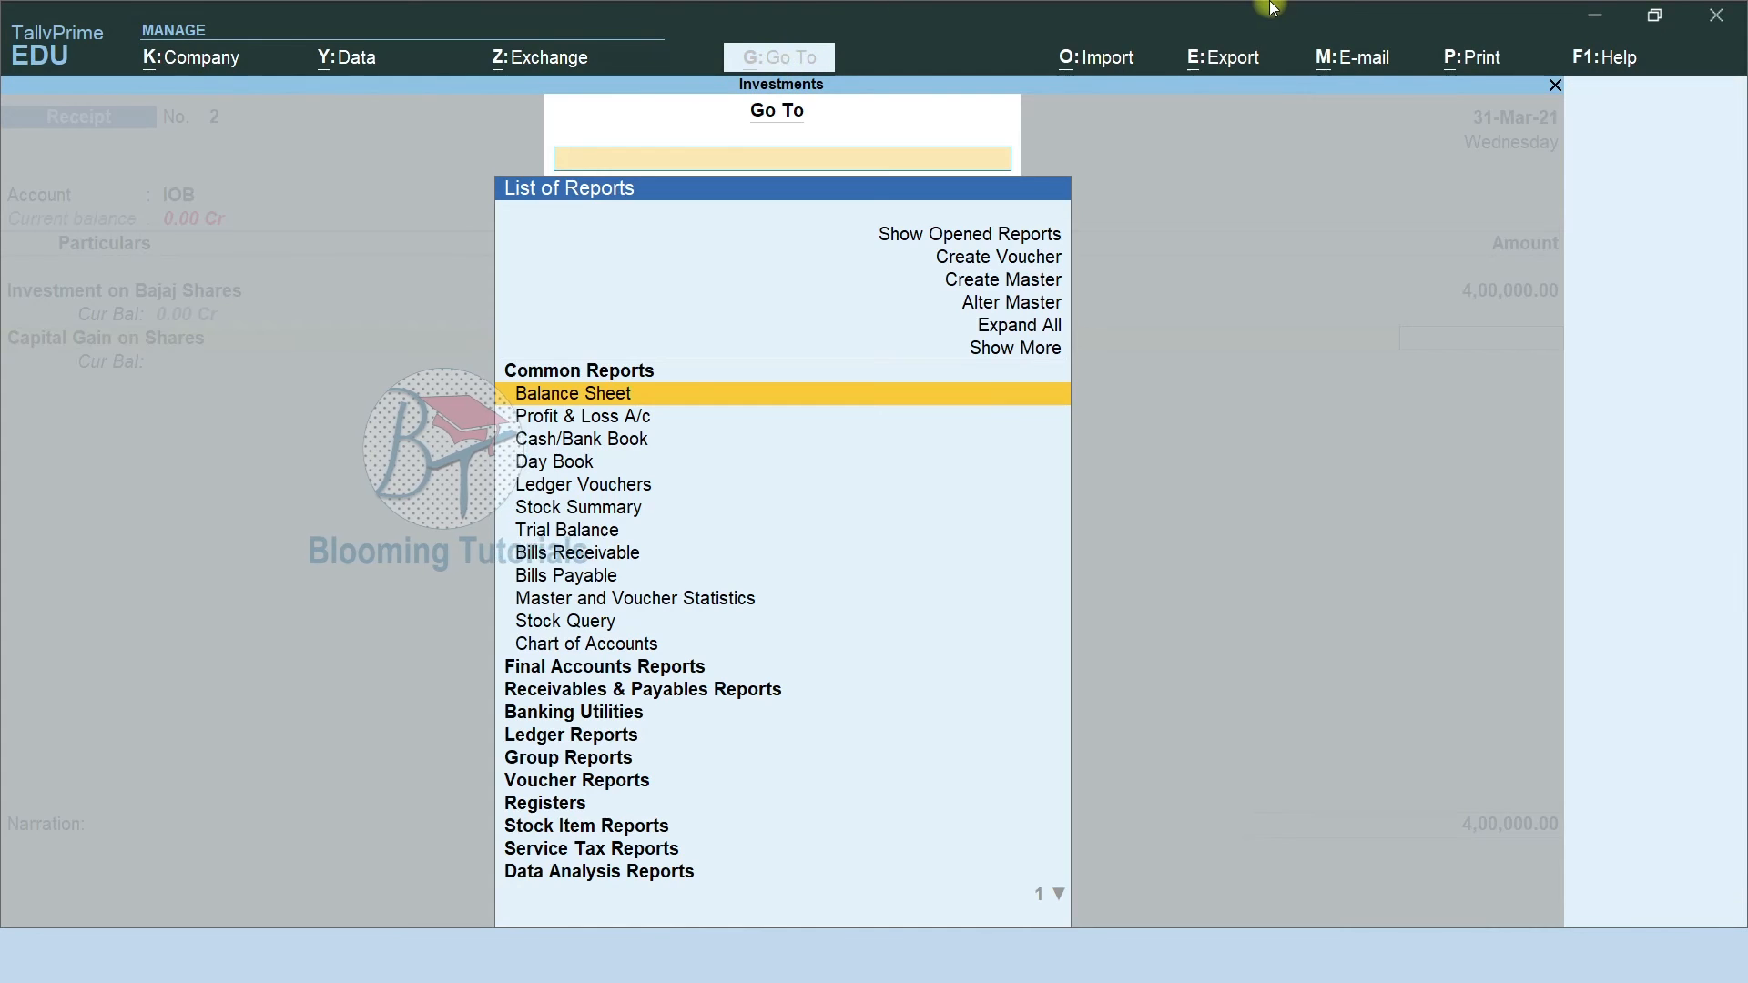
{"action": "type", "text": "Inte"}
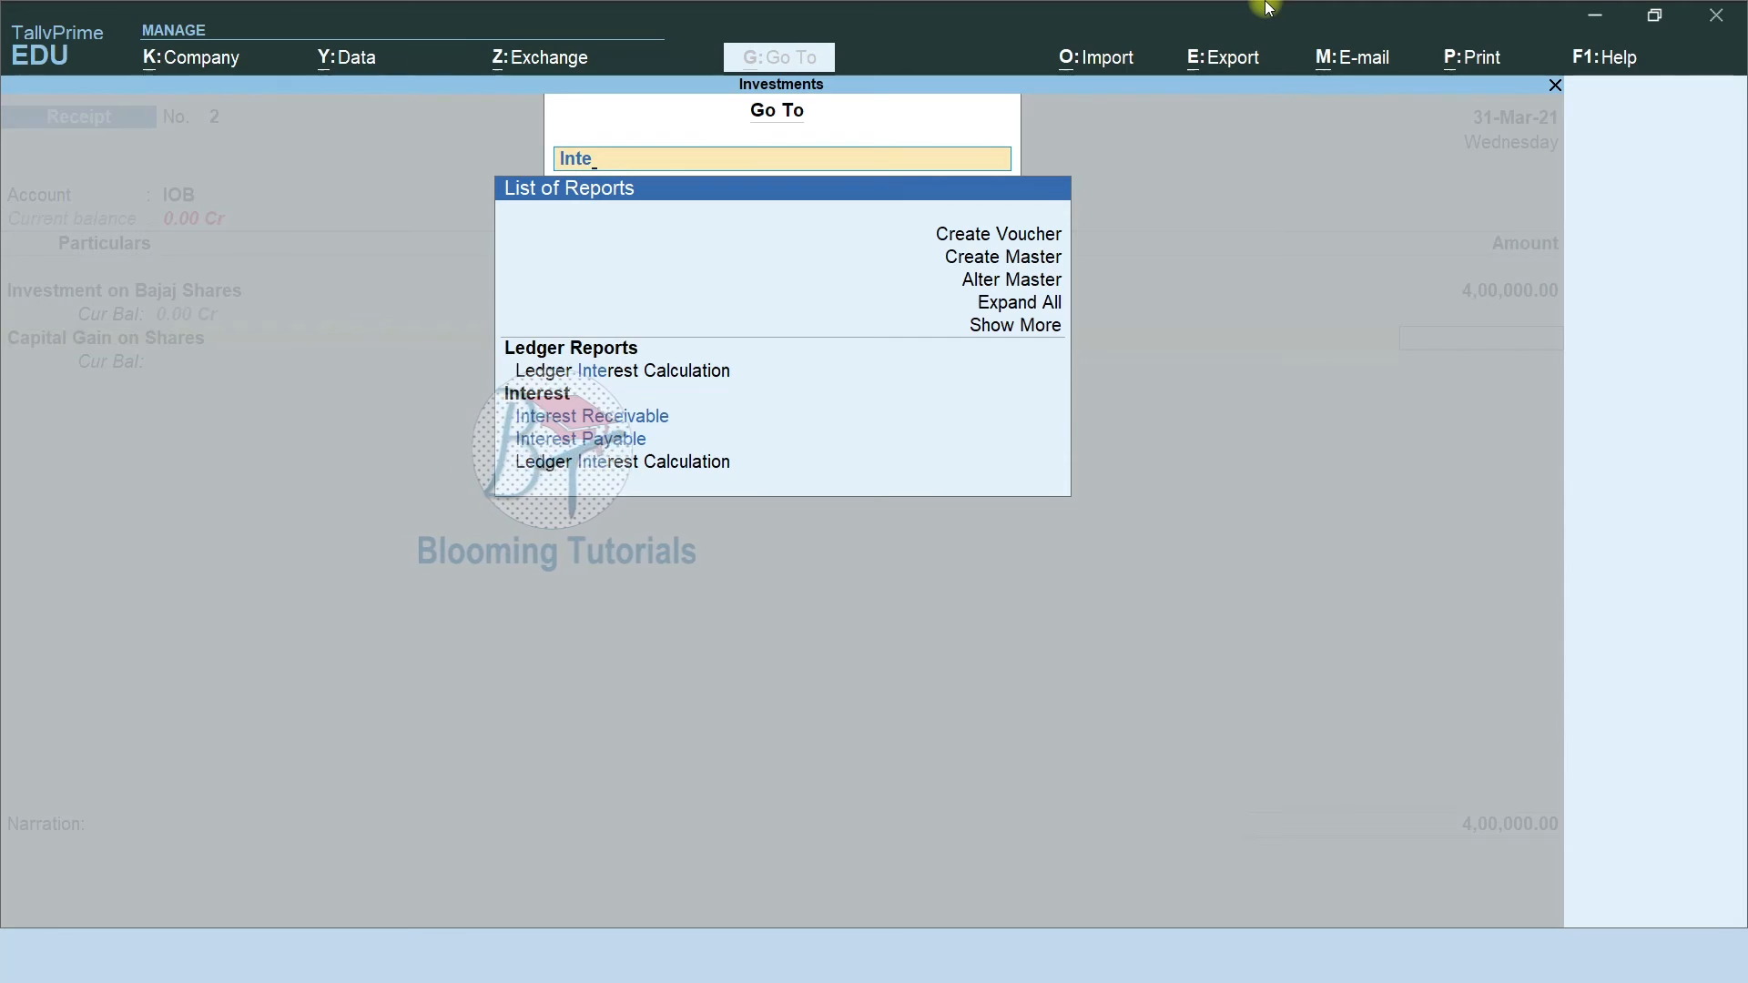
{"action": "key", "text": "Up"}
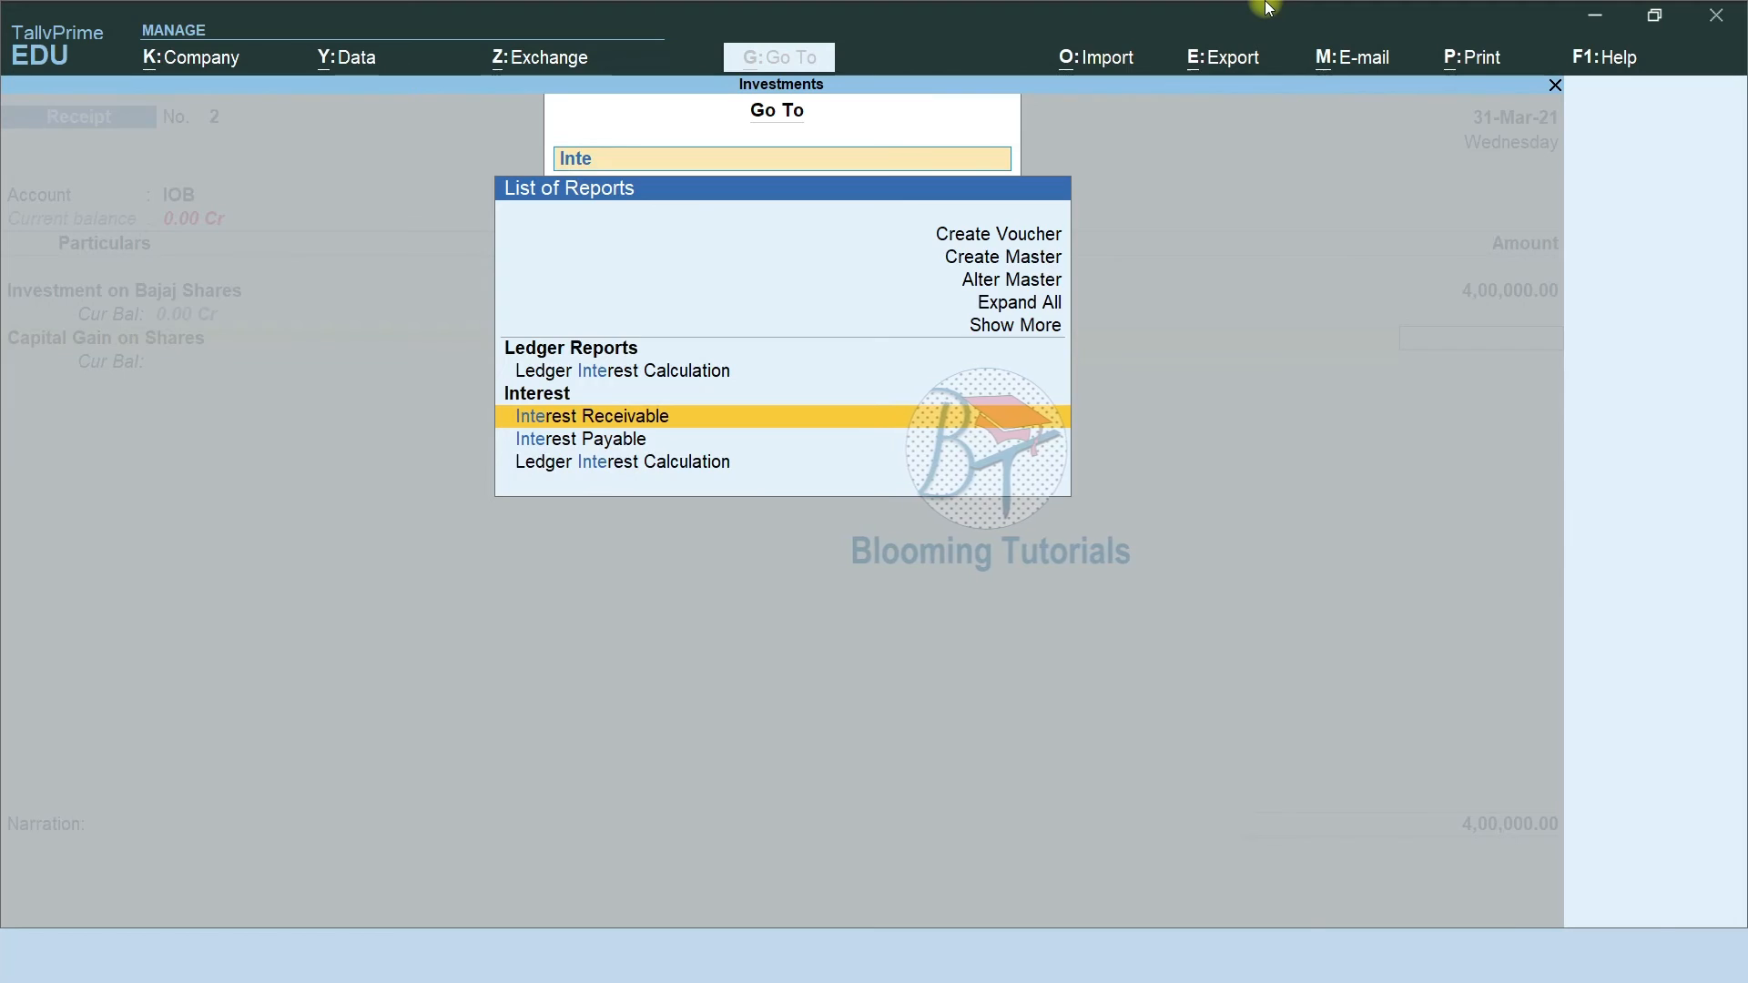
{"action": "key", "text": "Return"}
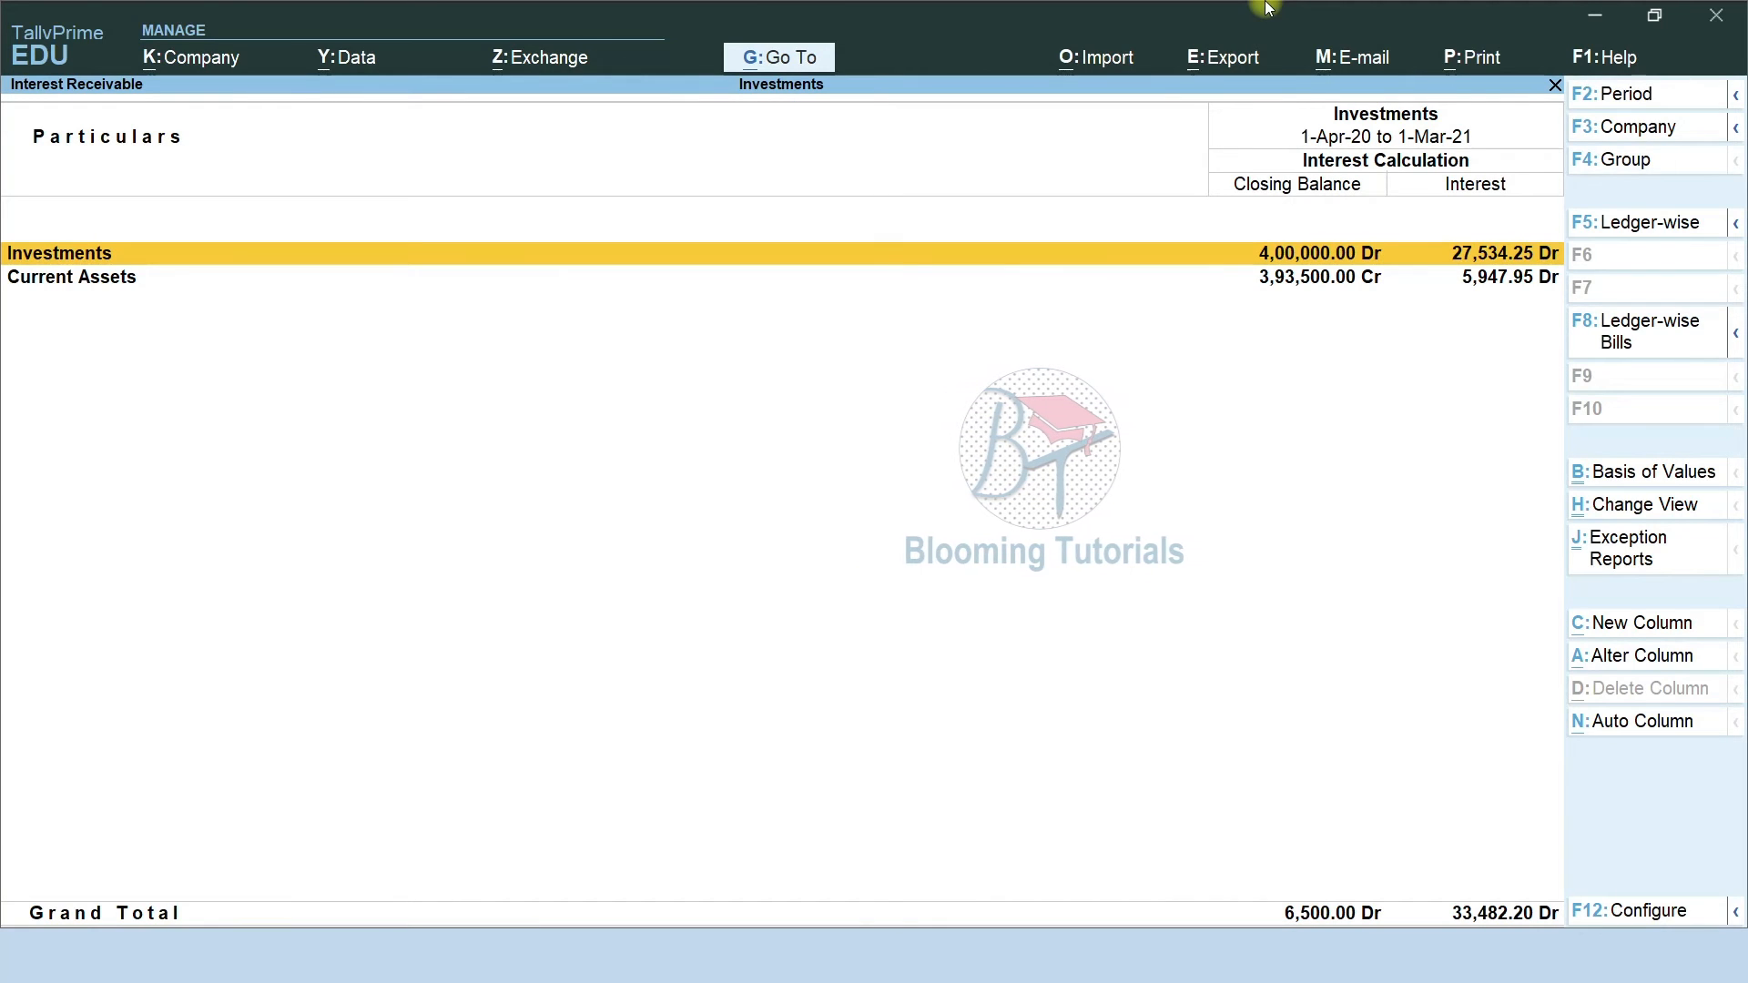
{"action": "key", "text": "Return"}
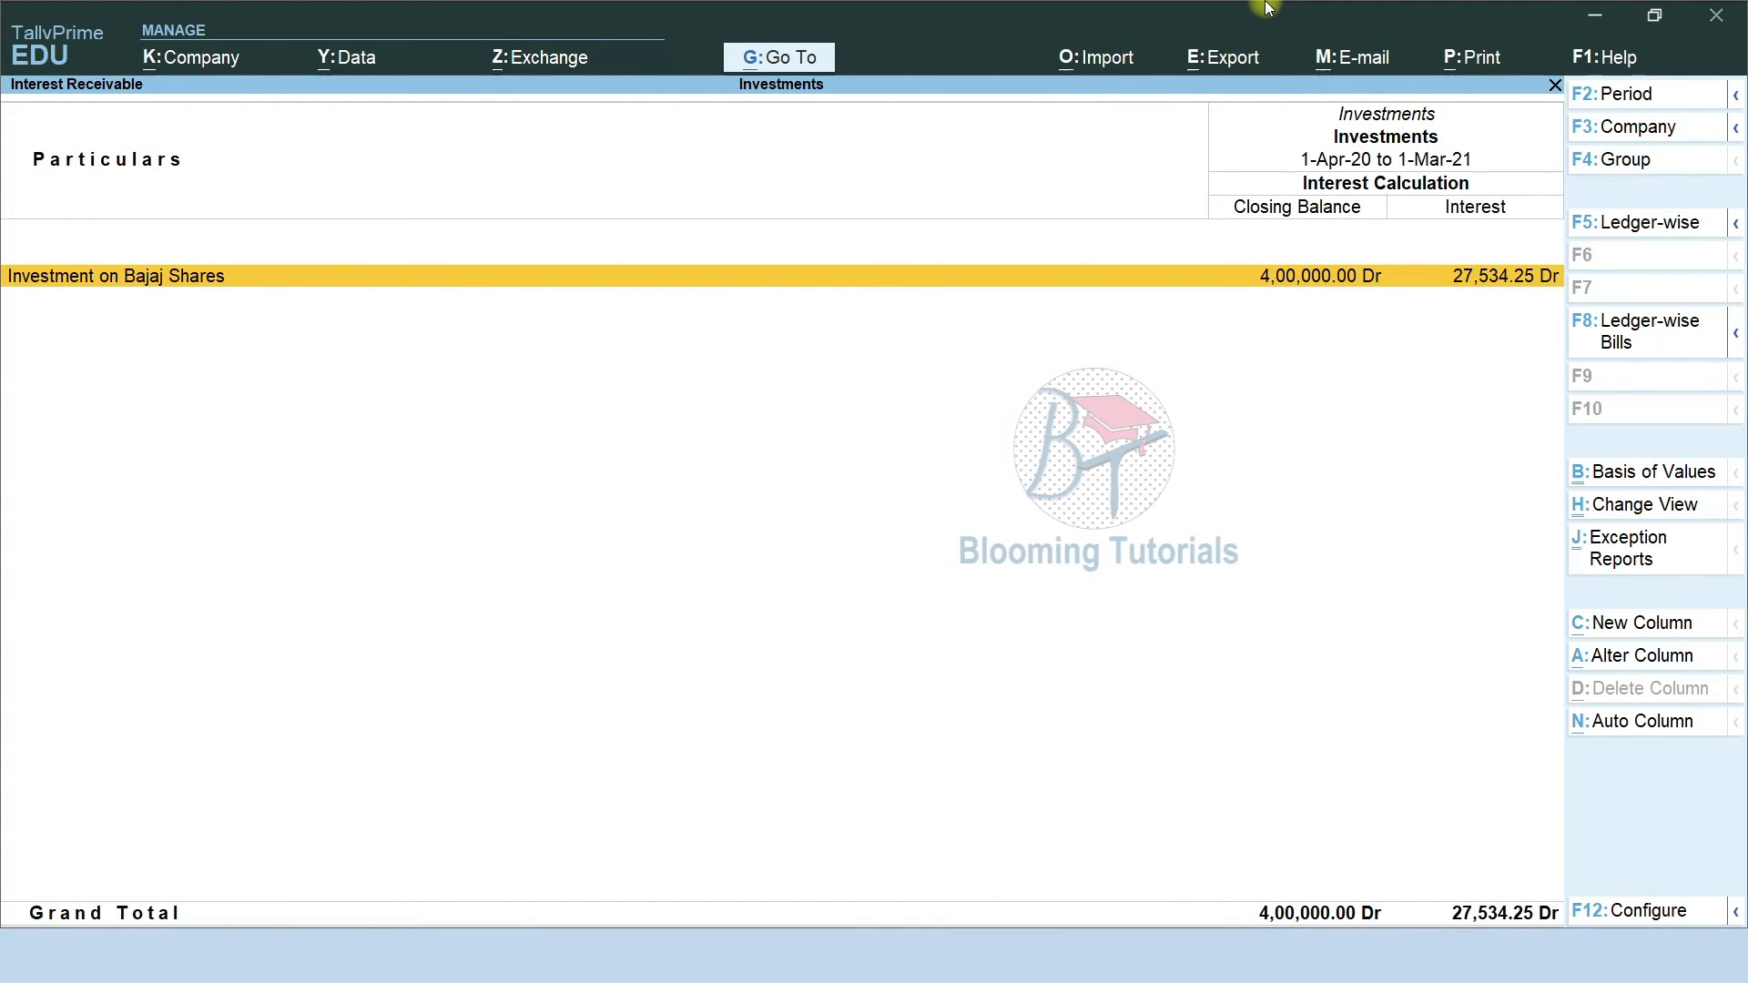
{"action": "key", "text": "Return"}
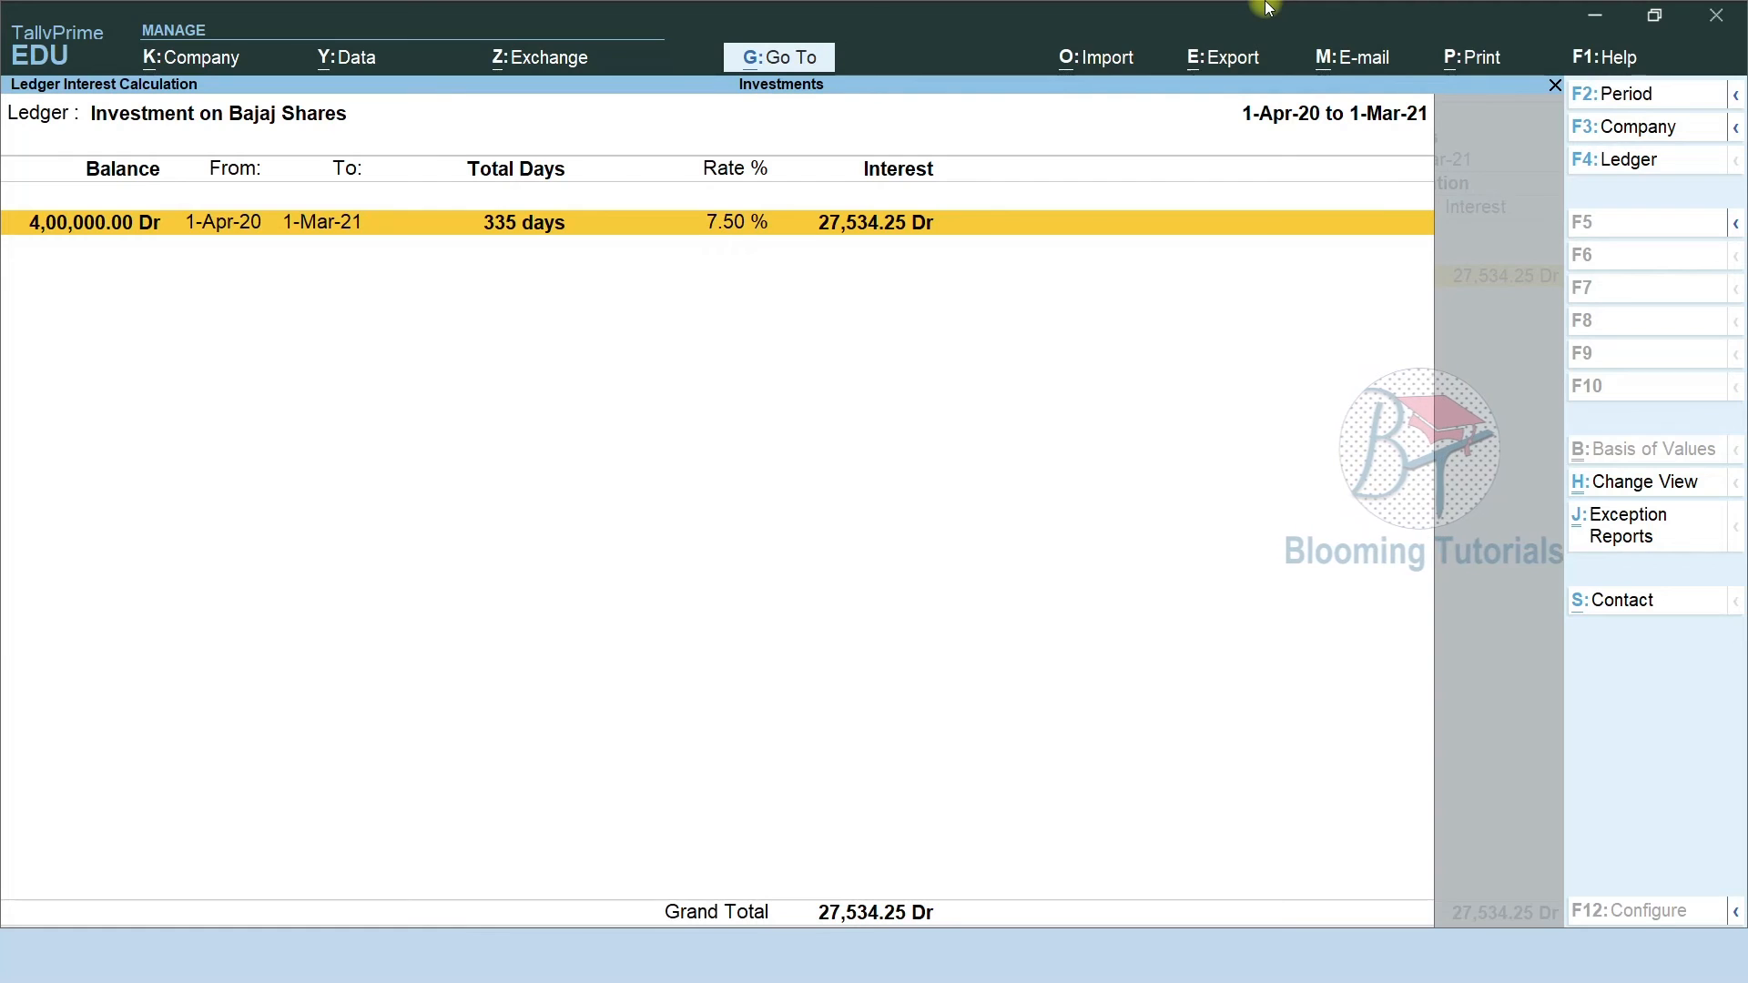
View the Bajaj Shares interest for the period 1-4-2020 to 31.3.2023 and return to the Receipt voucher
{"action": "key", "text": "alt"}
{"action": "key", "text": "alt+F2"}
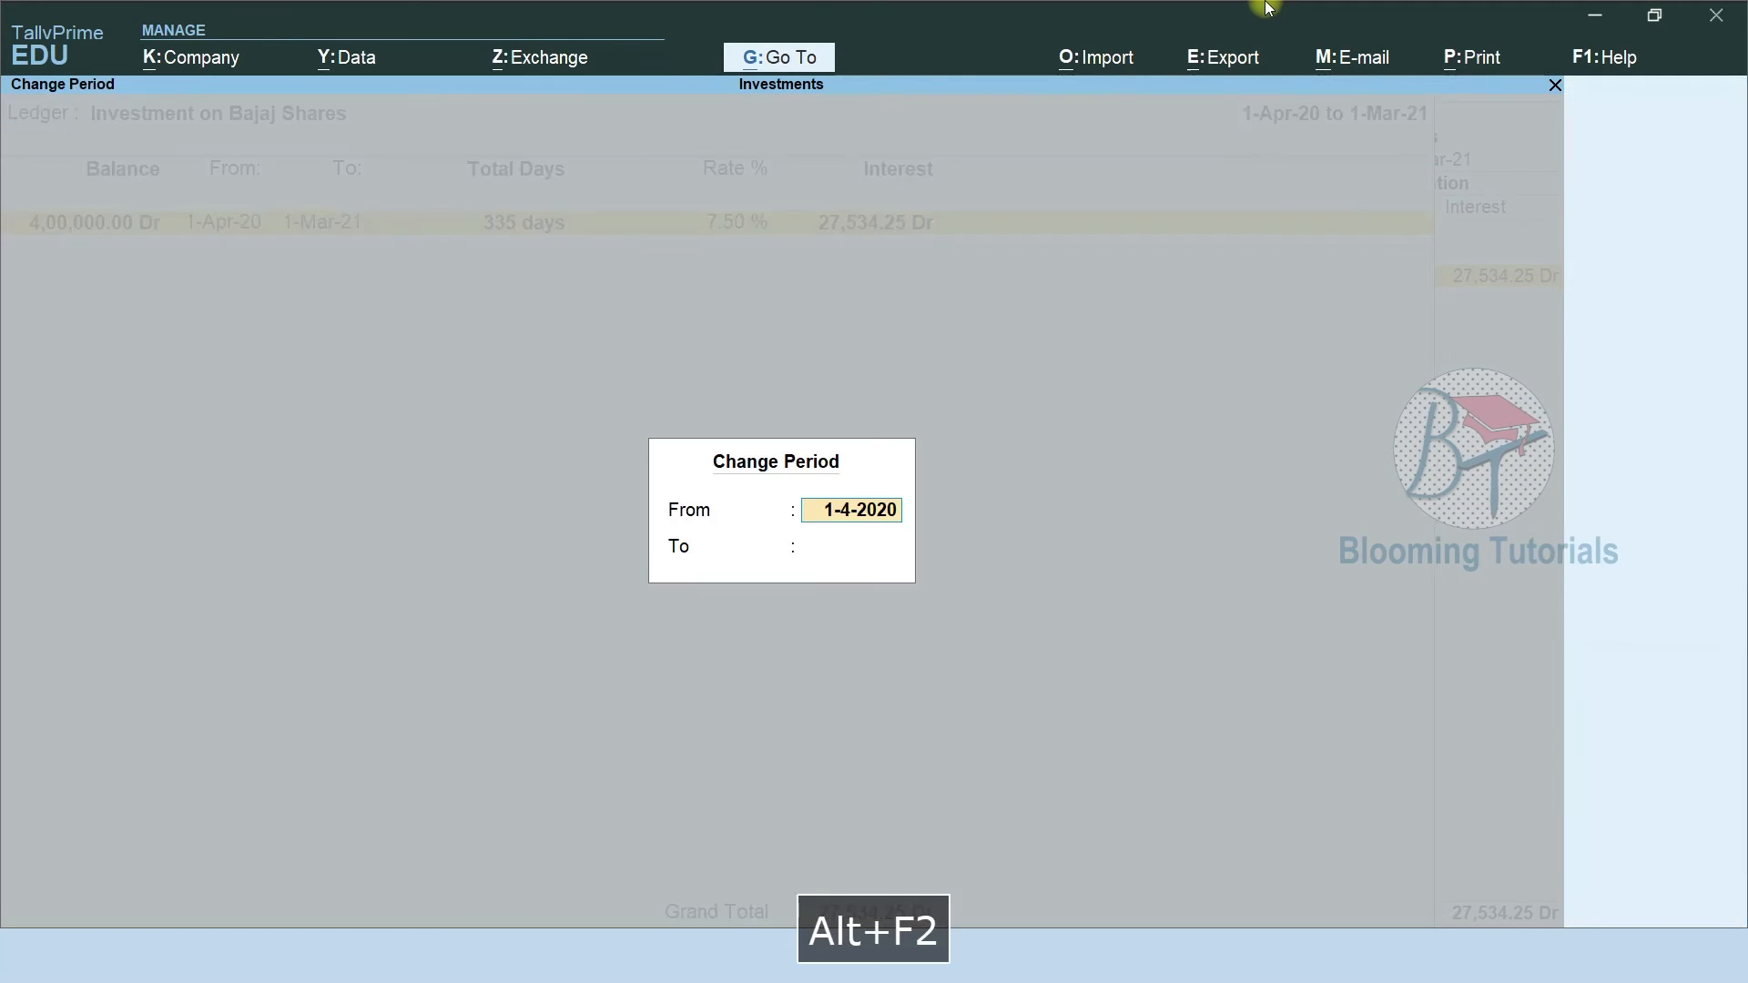
{"action": "key", "text": "Return"}
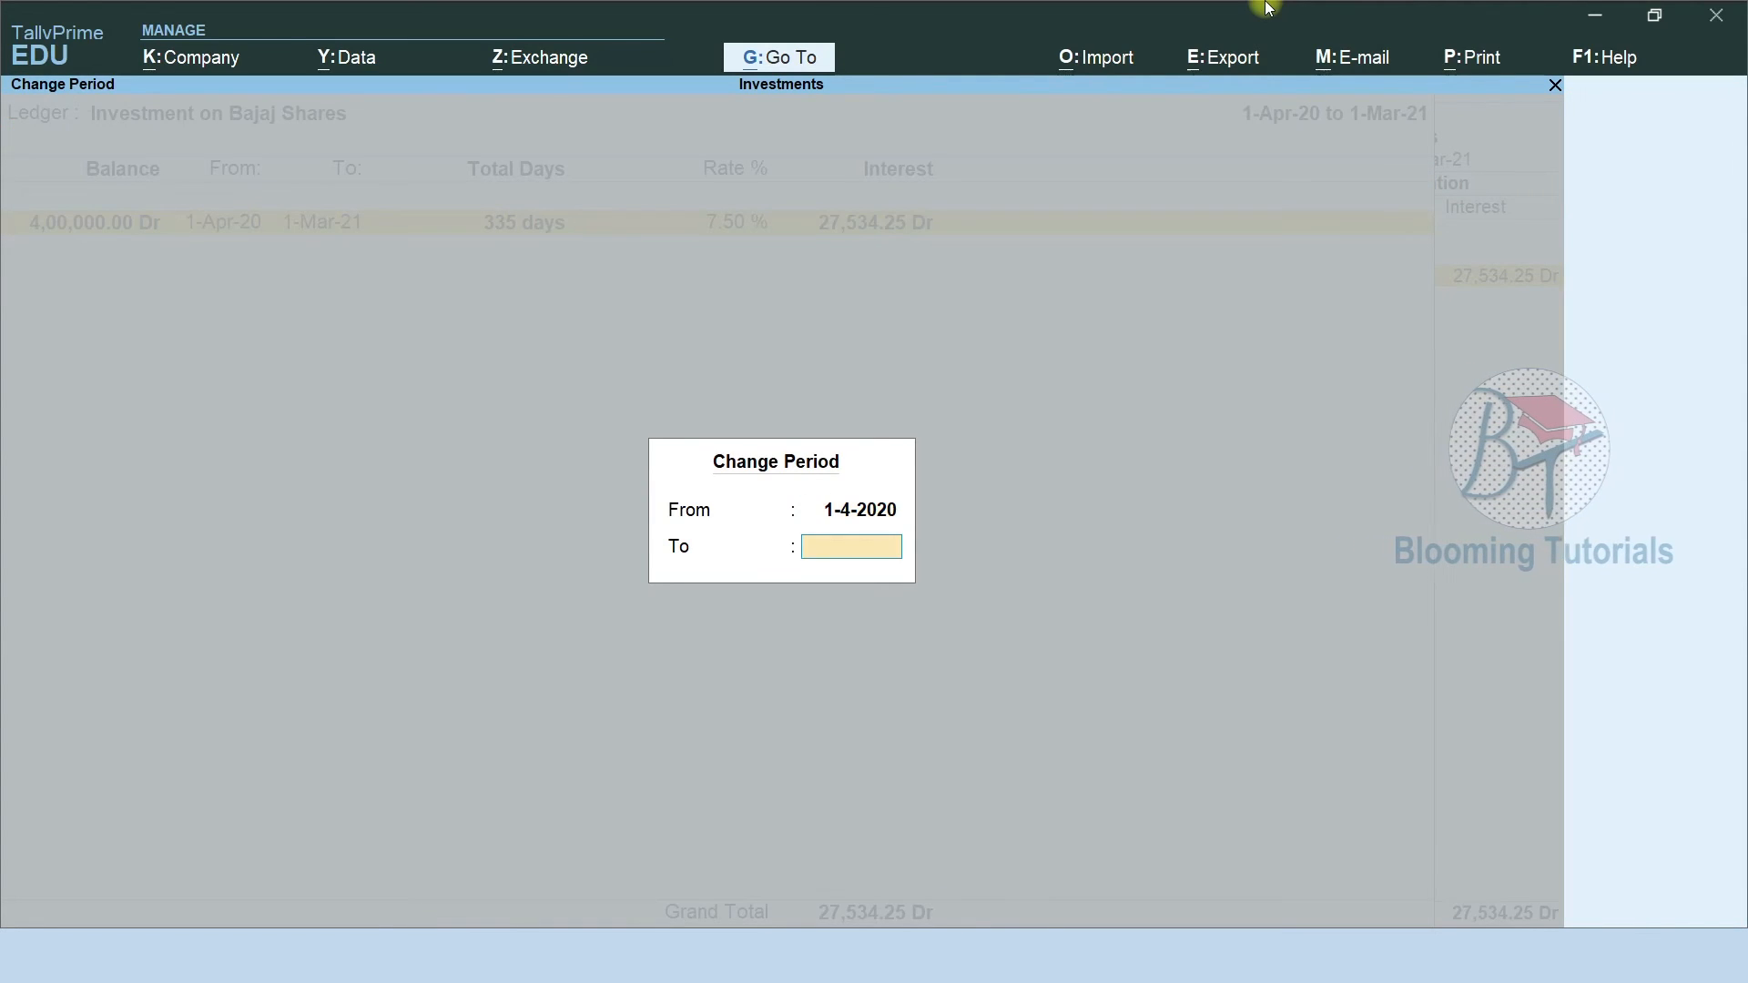
{"action": "type", "text": "3"}
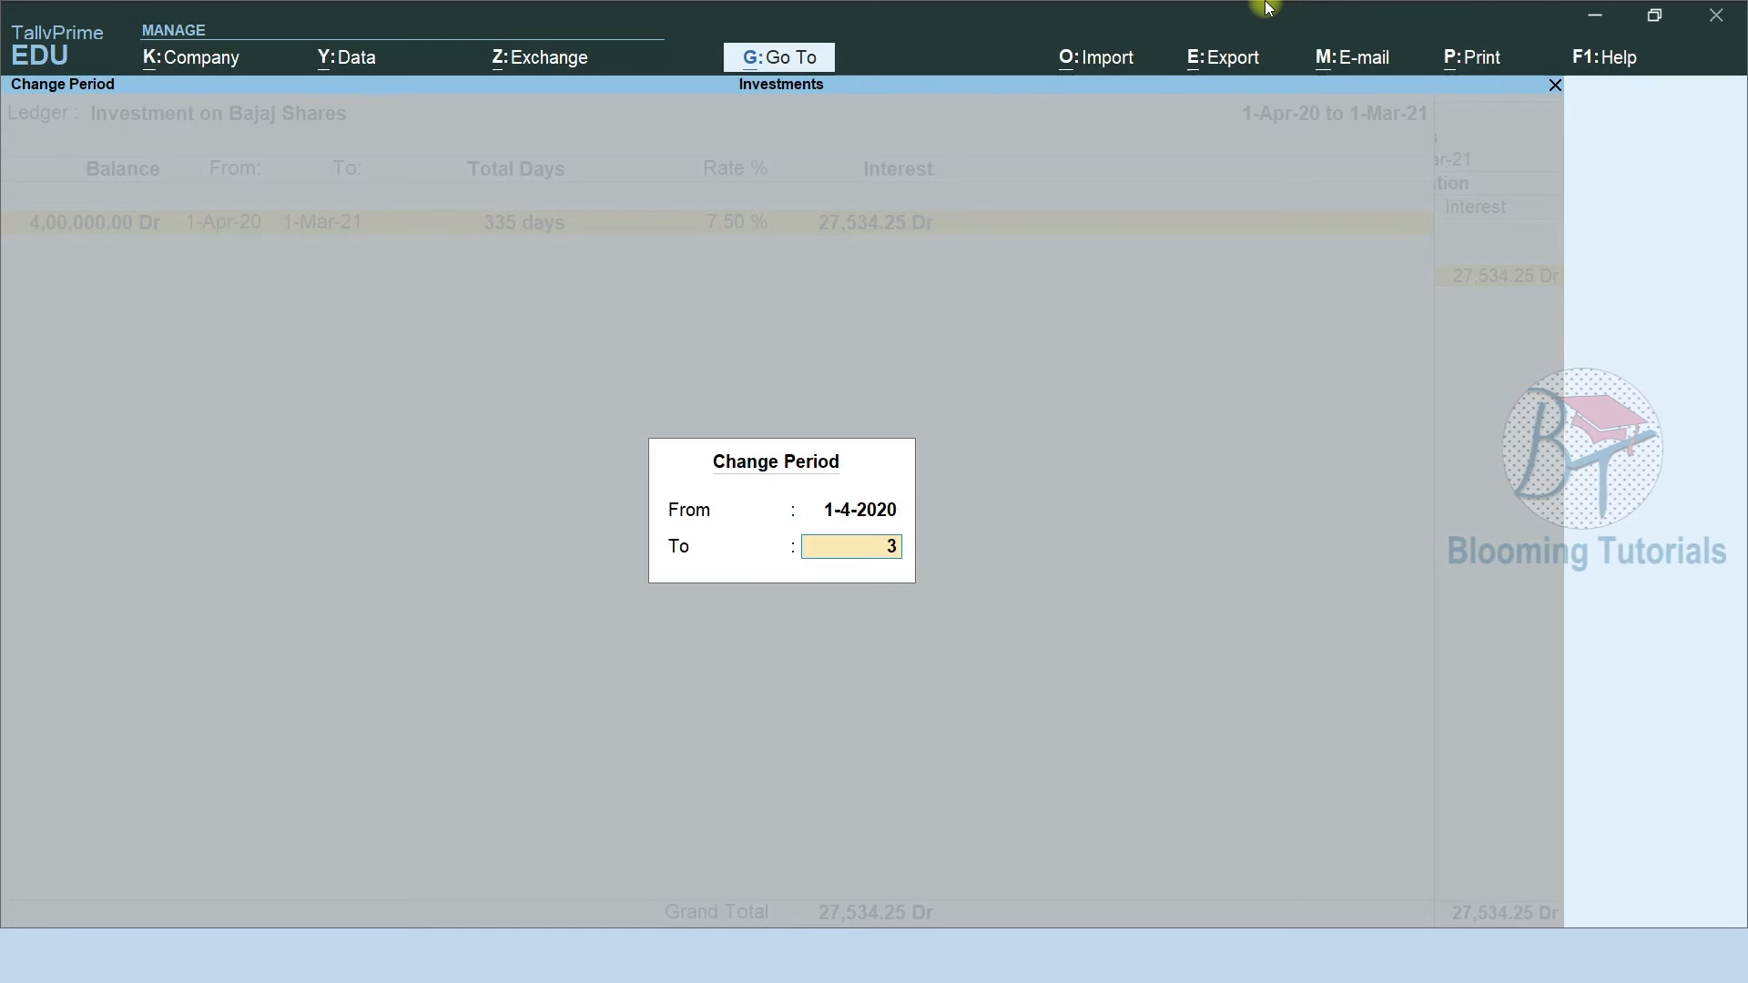
{"action": "type", "text": "1.3.2023"}
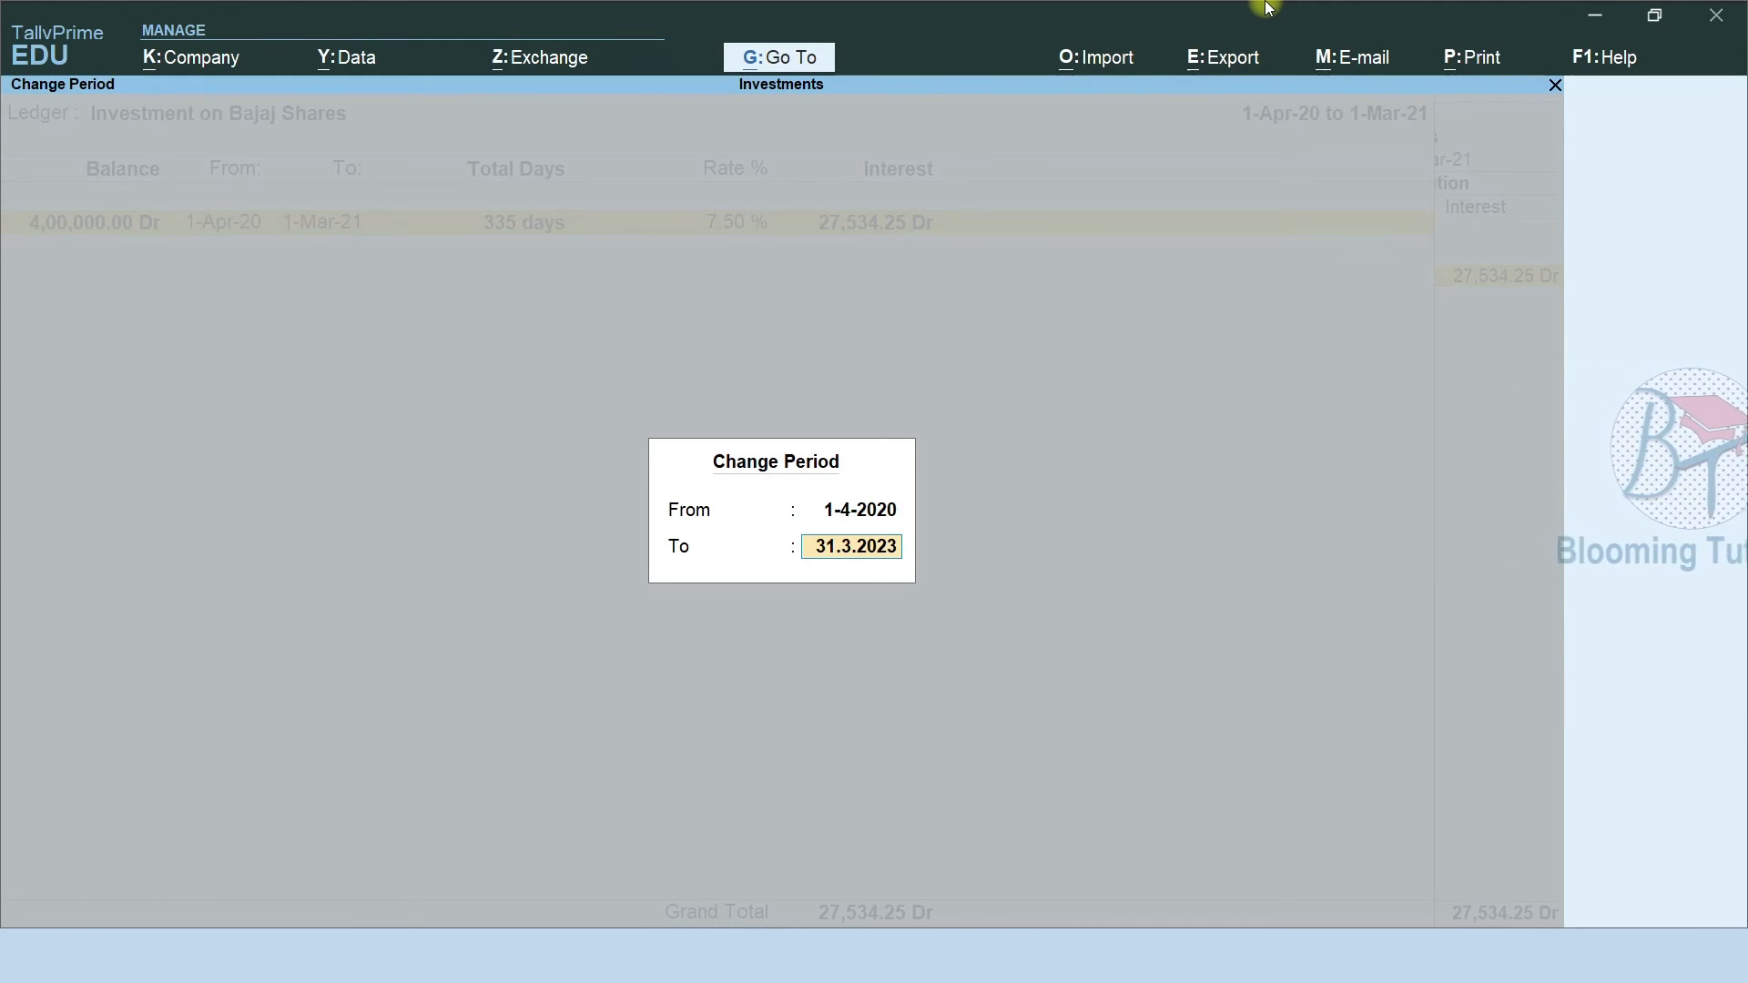
{"action": "key", "text": "Return"}
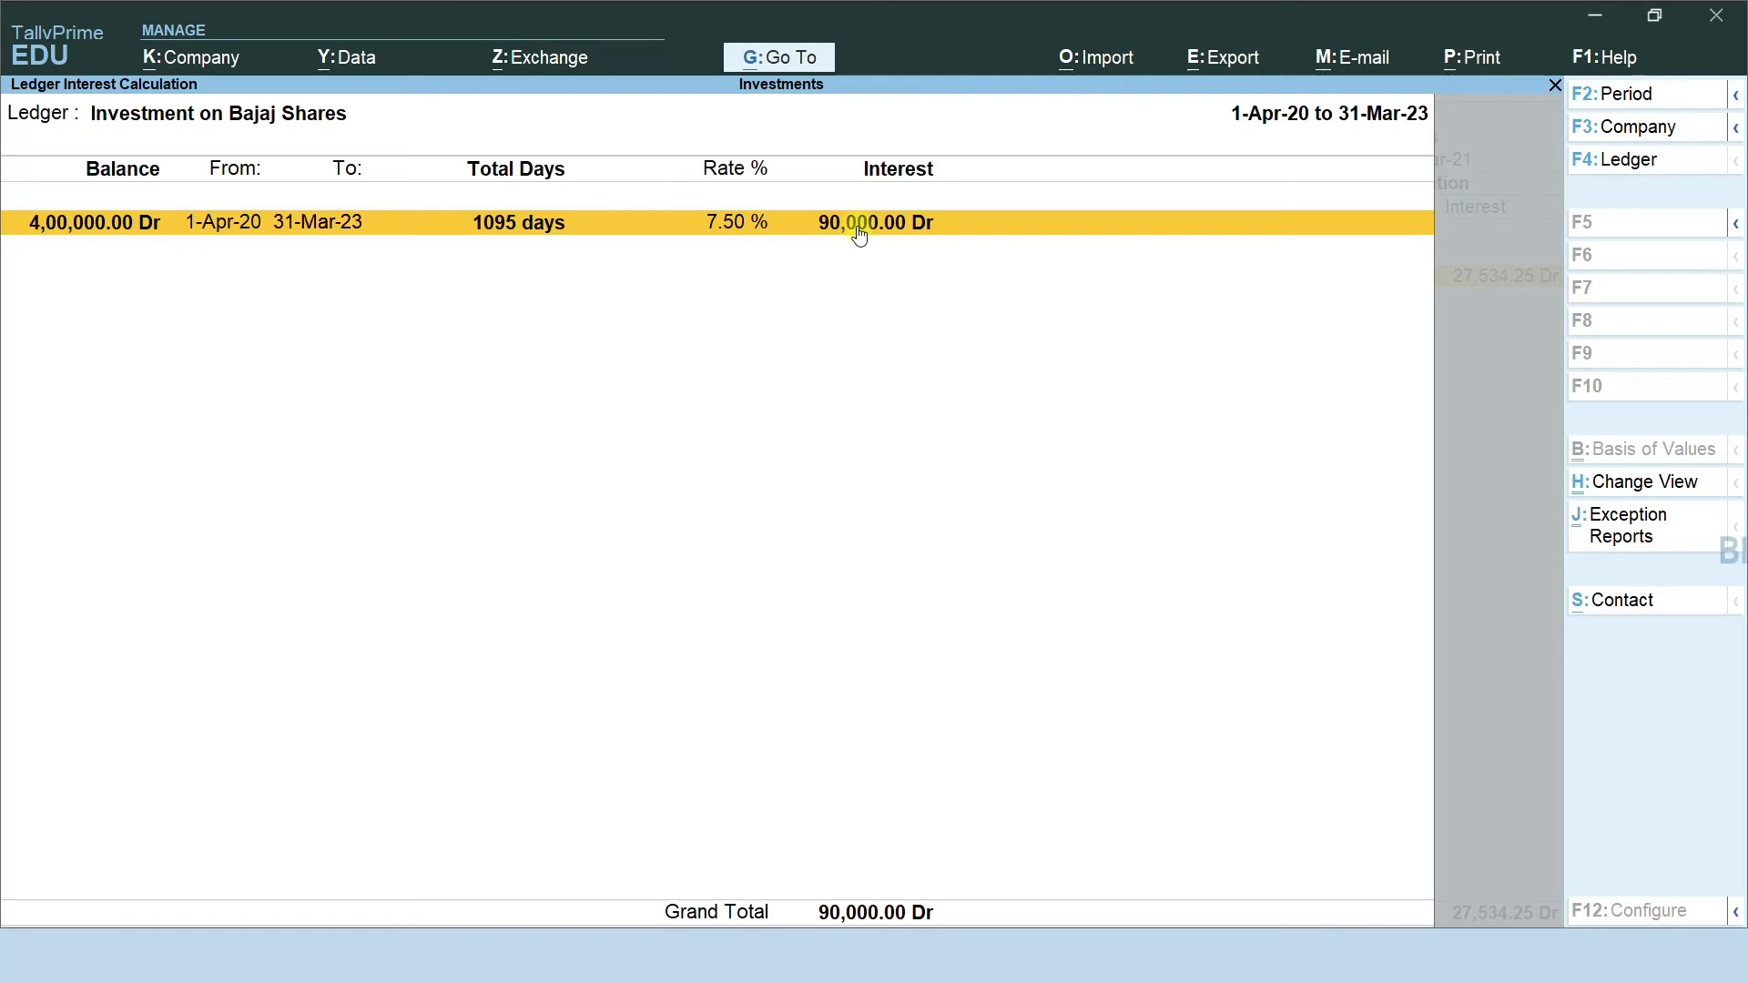
{"action": "key", "text": "Escape"}
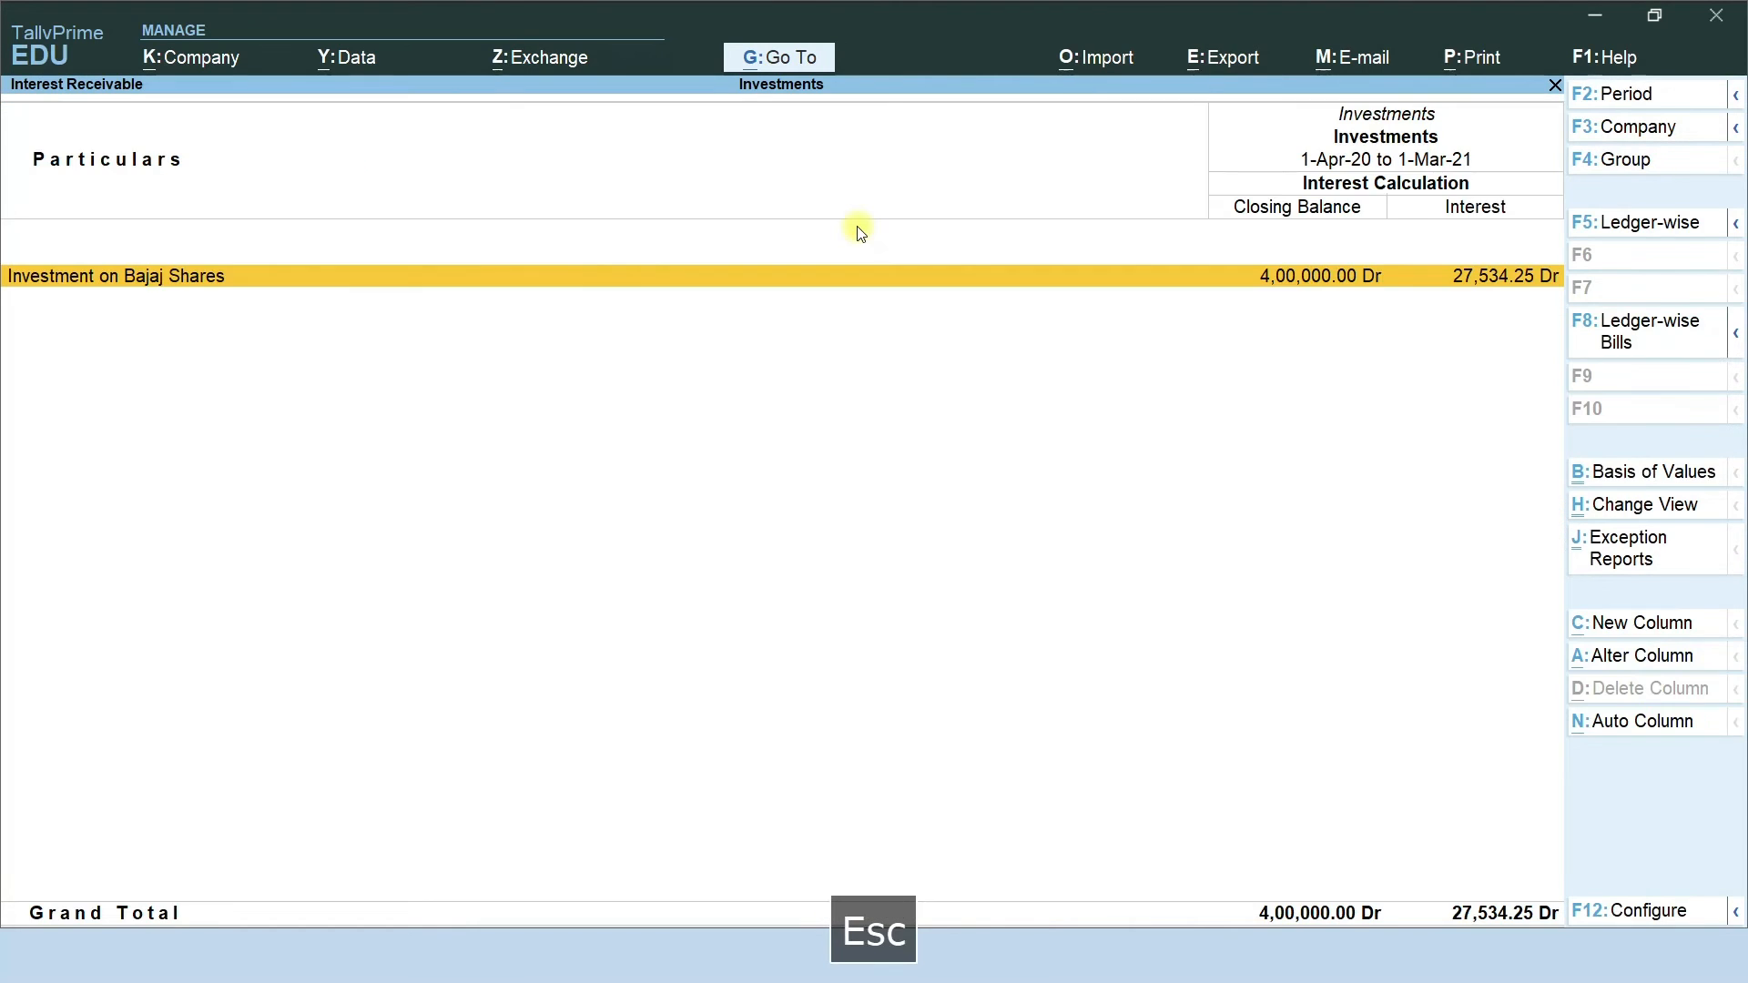
{"action": "key", "text": "Escape"}
{"action": "key", "text": "Escape"}
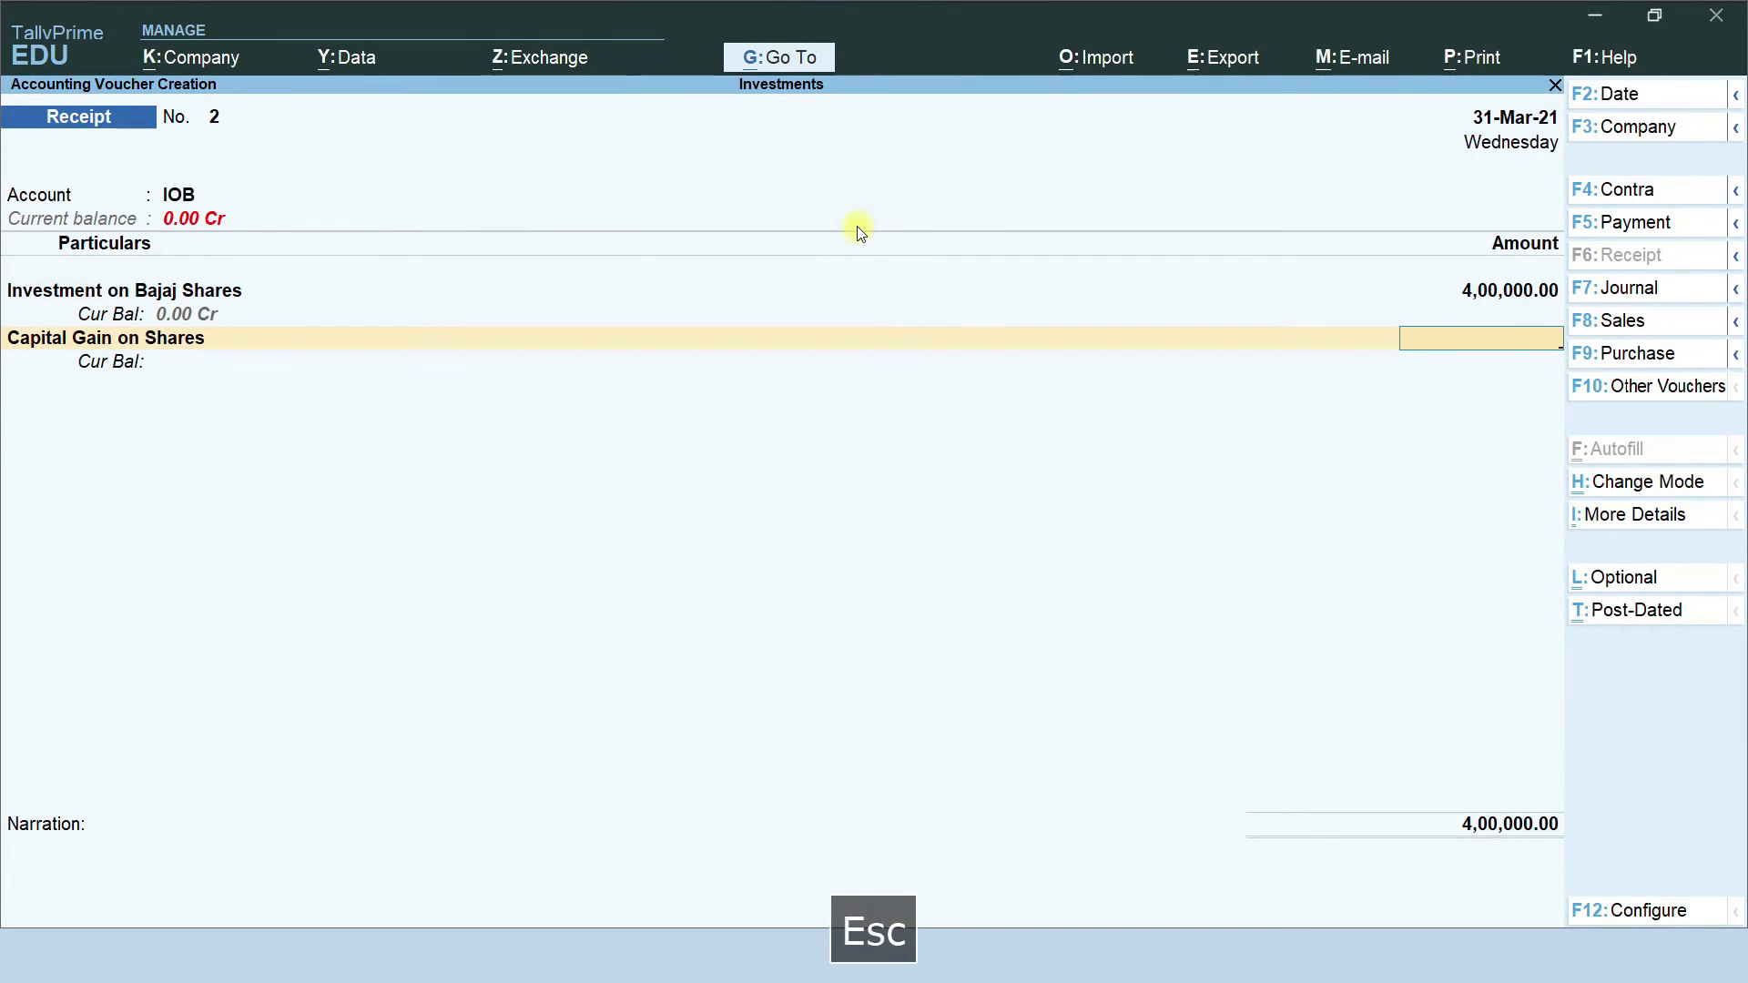
Enter 90,000 as the Capital Gain on Shares amount and finish the receipt's particulars
{"action": "type", "text": "90,"}
{"action": "type", "text": "0000"}
{"action": "key", "text": "Return"}
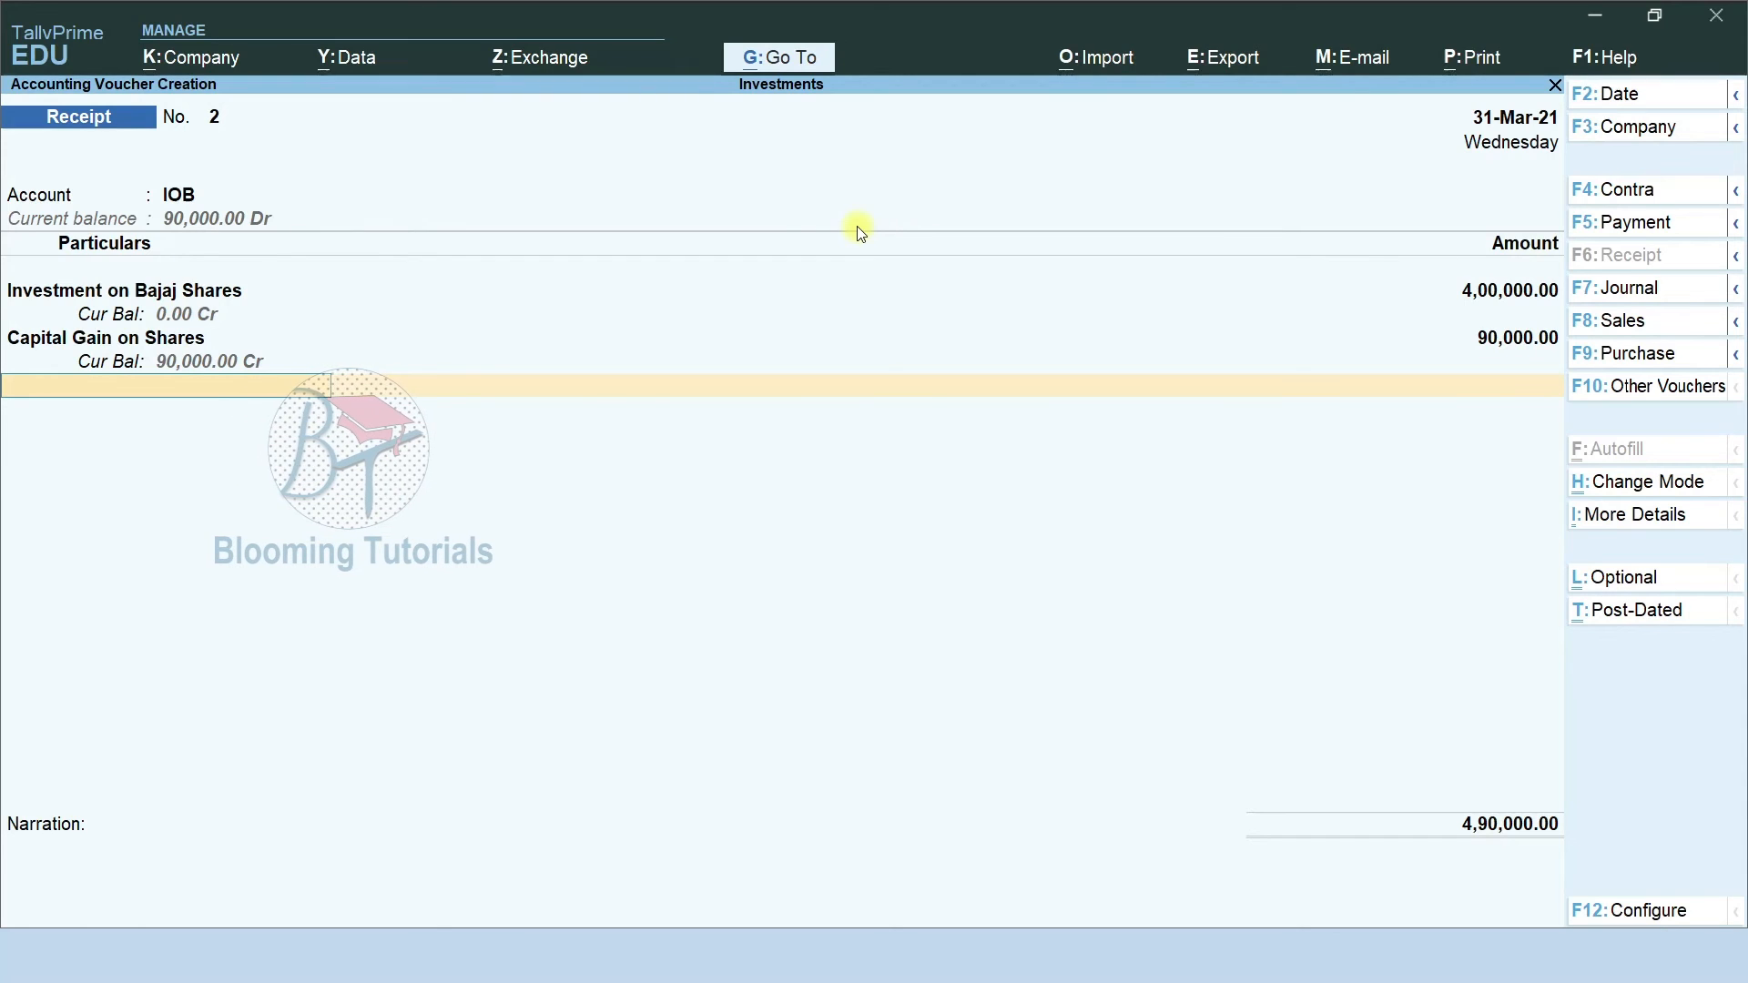
{"action": "key", "text": "Return"}
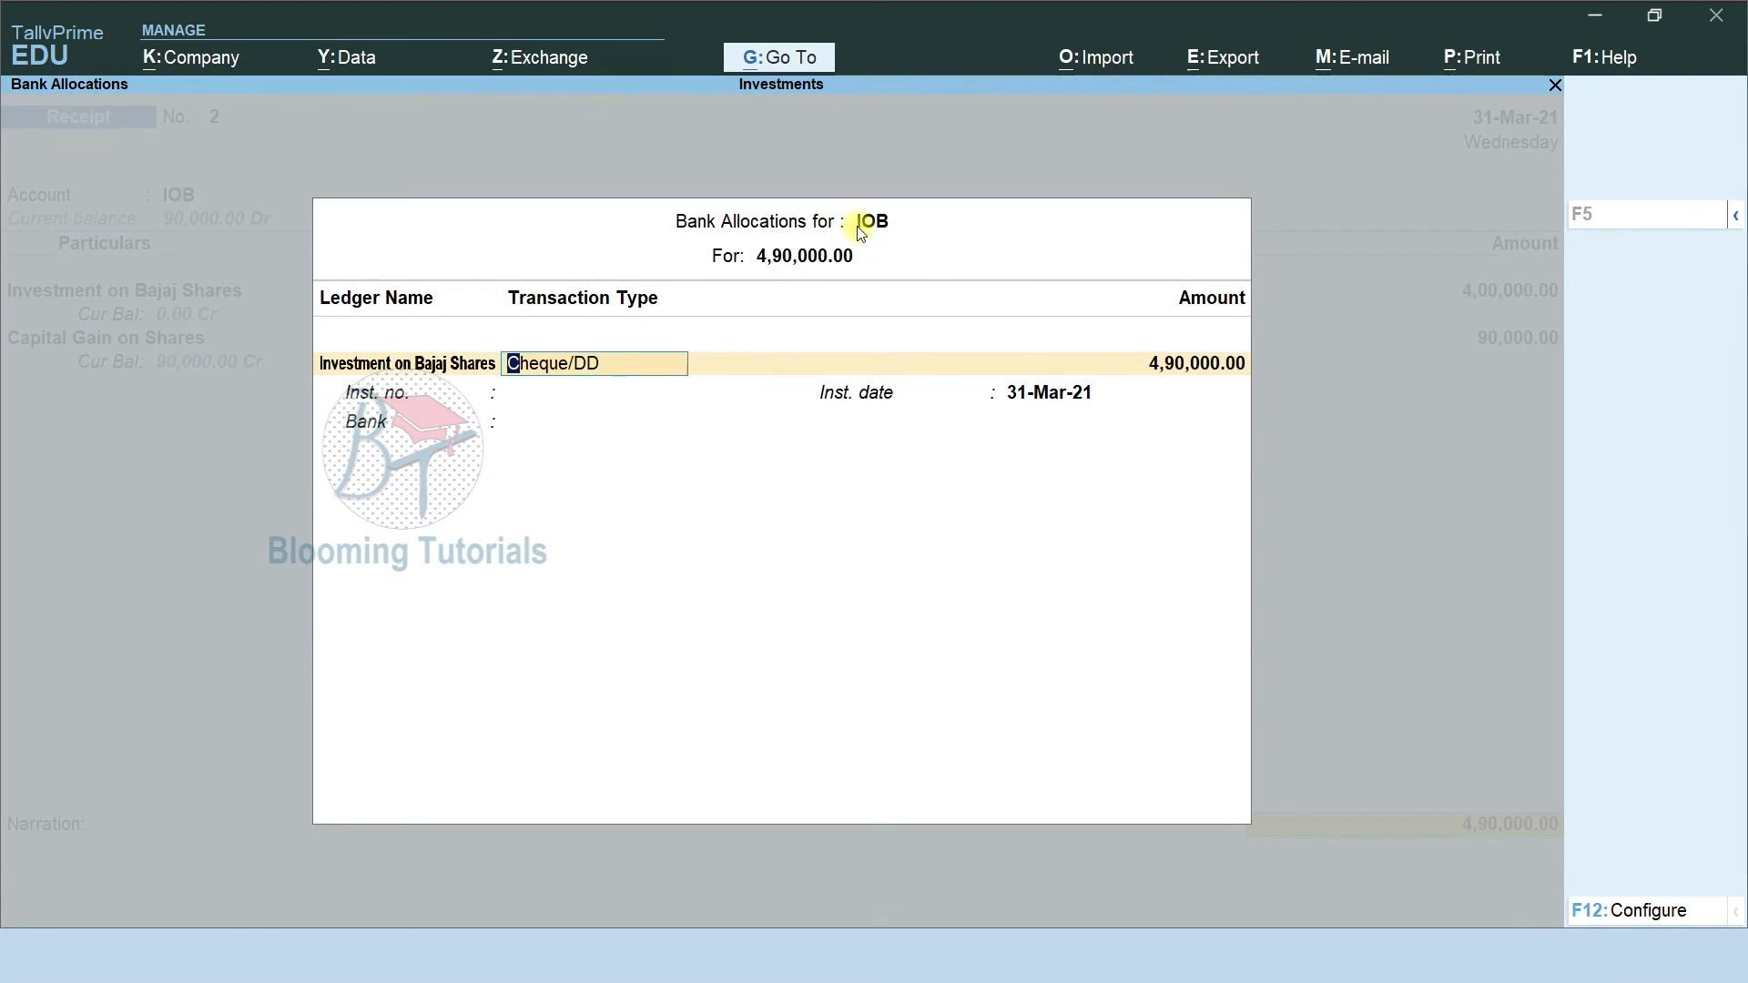
Allocate the IOB receipt as Cheque/DD with instrument number 952423 dated 31-Mar-21, then save and leave the voucher
{"action": "key", "text": "Return"}
{"action": "type", "text": "952423"}
{"action": "key", "text": "Return"}
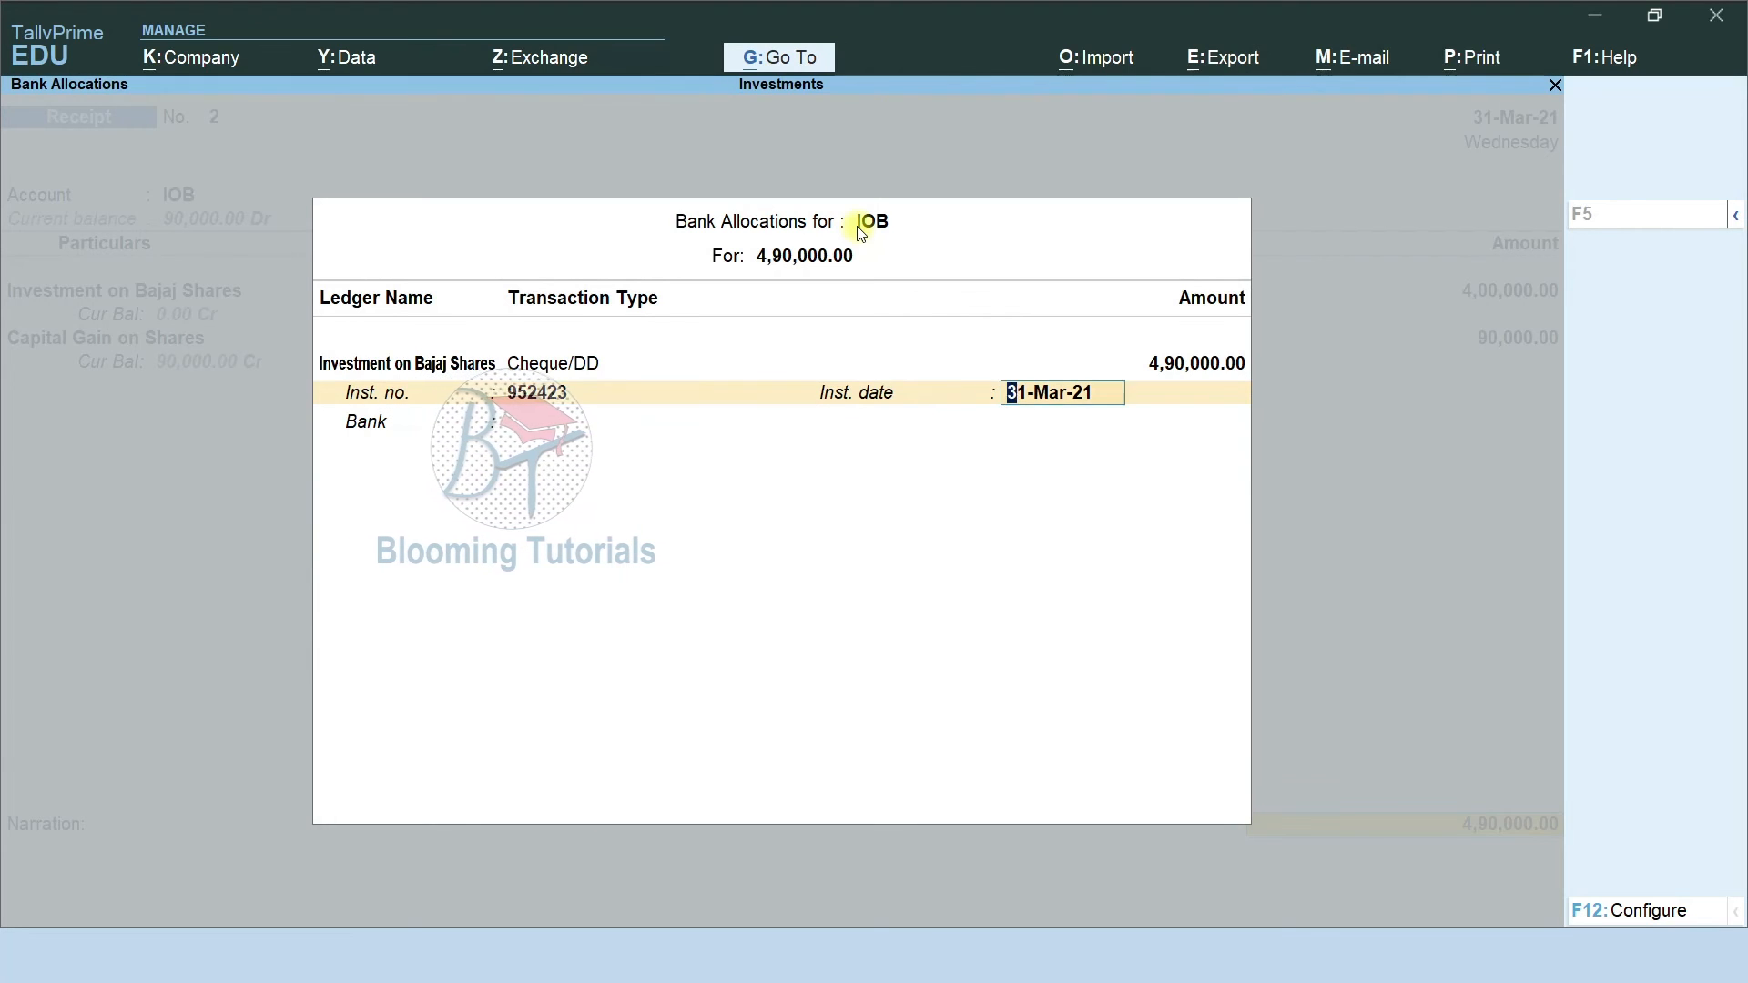
{"action": "key", "text": "Return"}
{"action": "key", "text": "Return"}
{"action": "key", "text": "Return"}
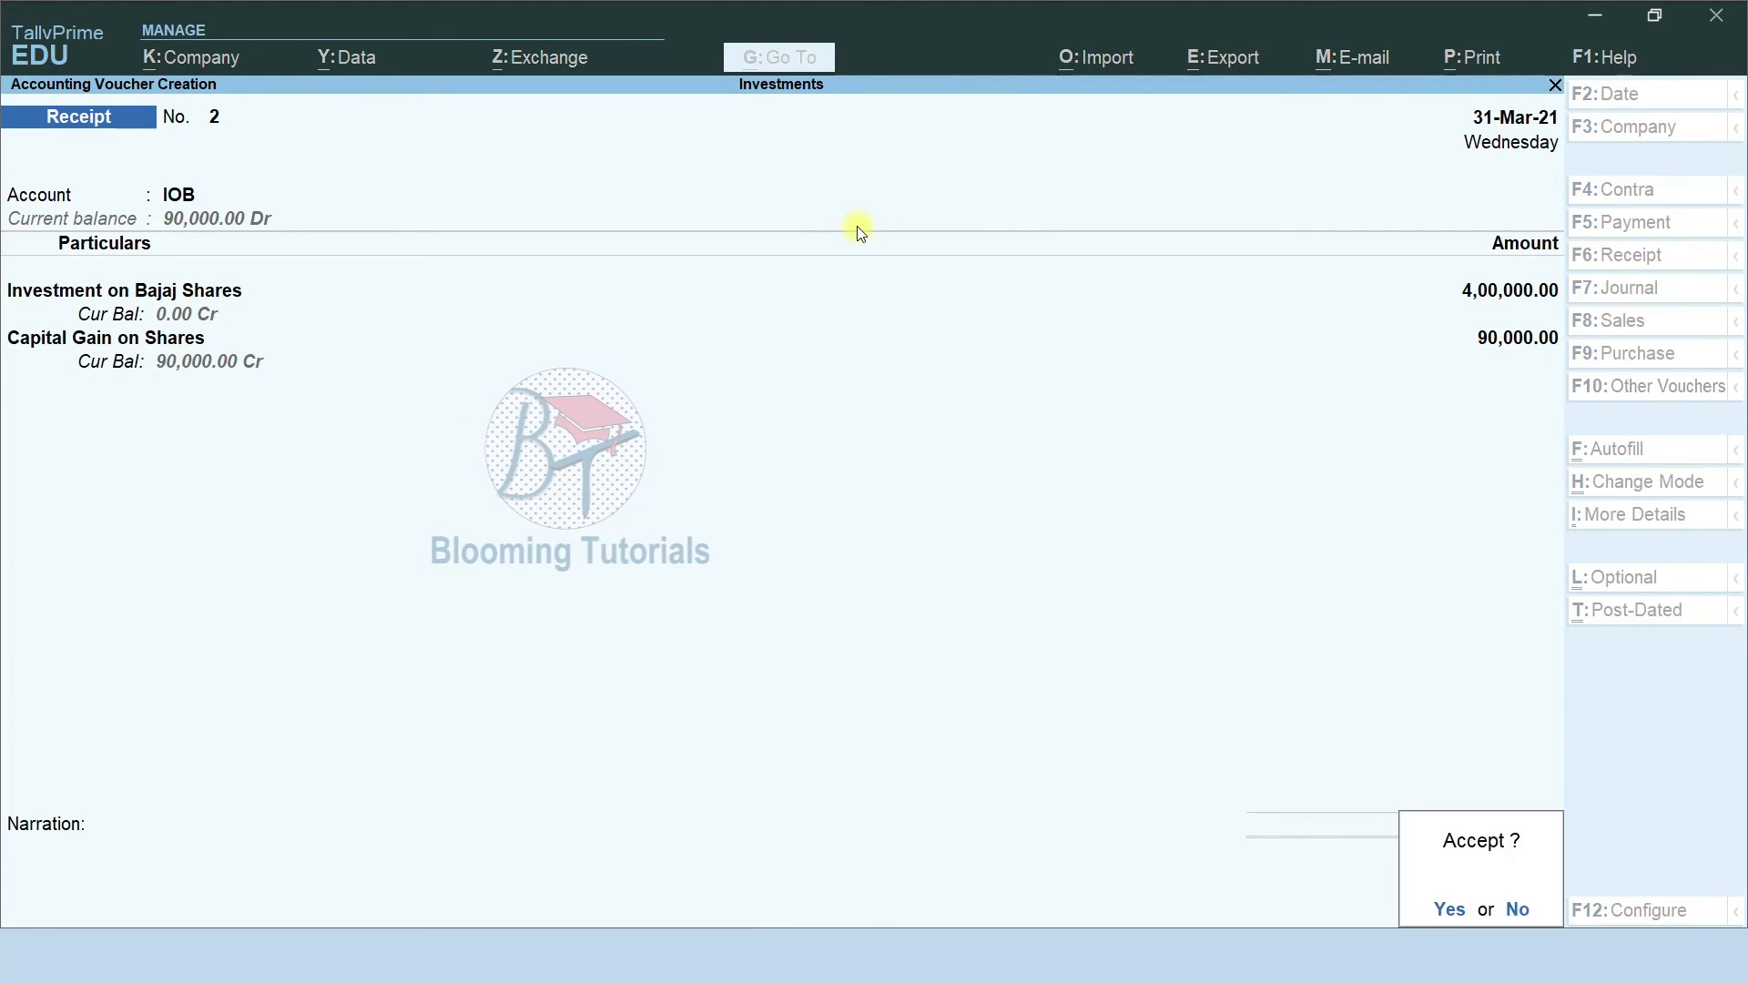
{"action": "key", "text": "Return"}
{"action": "key", "text": "Escape"}
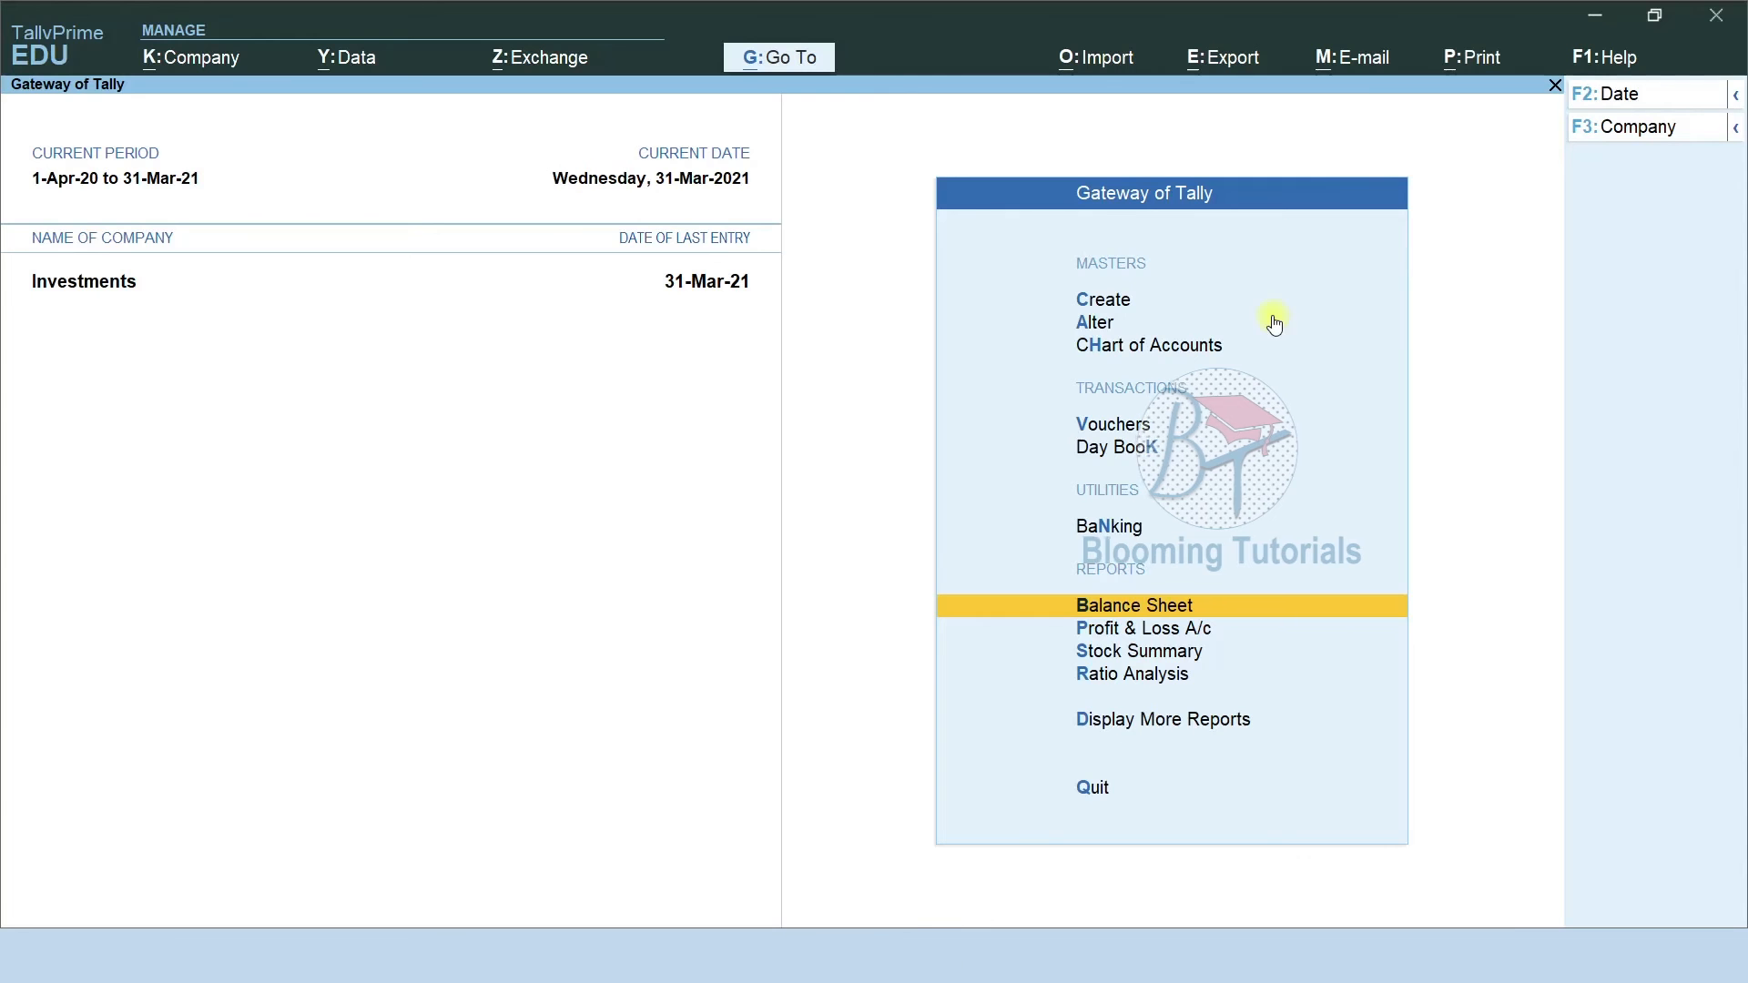
Start a new ledger named Investment on Equity Shares and place it under Investments
{"action": "left_click", "coordinate": [1127, 301]}
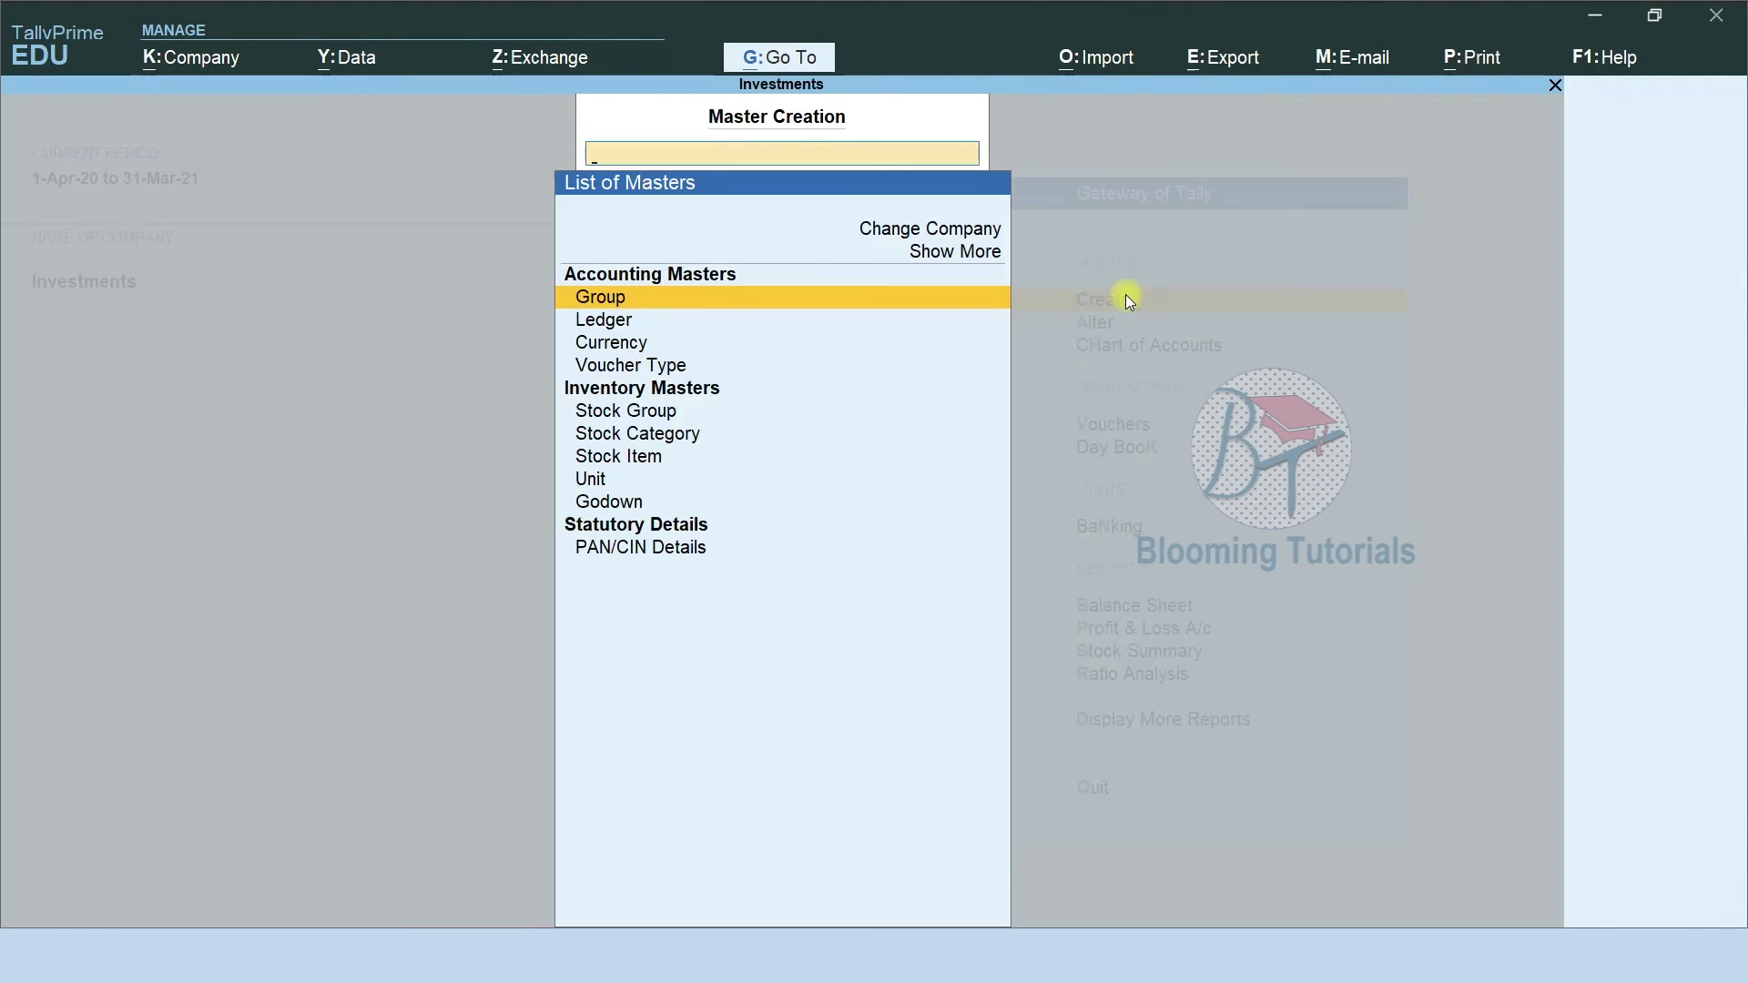
{"action": "key", "text": "Down"}
{"action": "key", "text": "Return"}
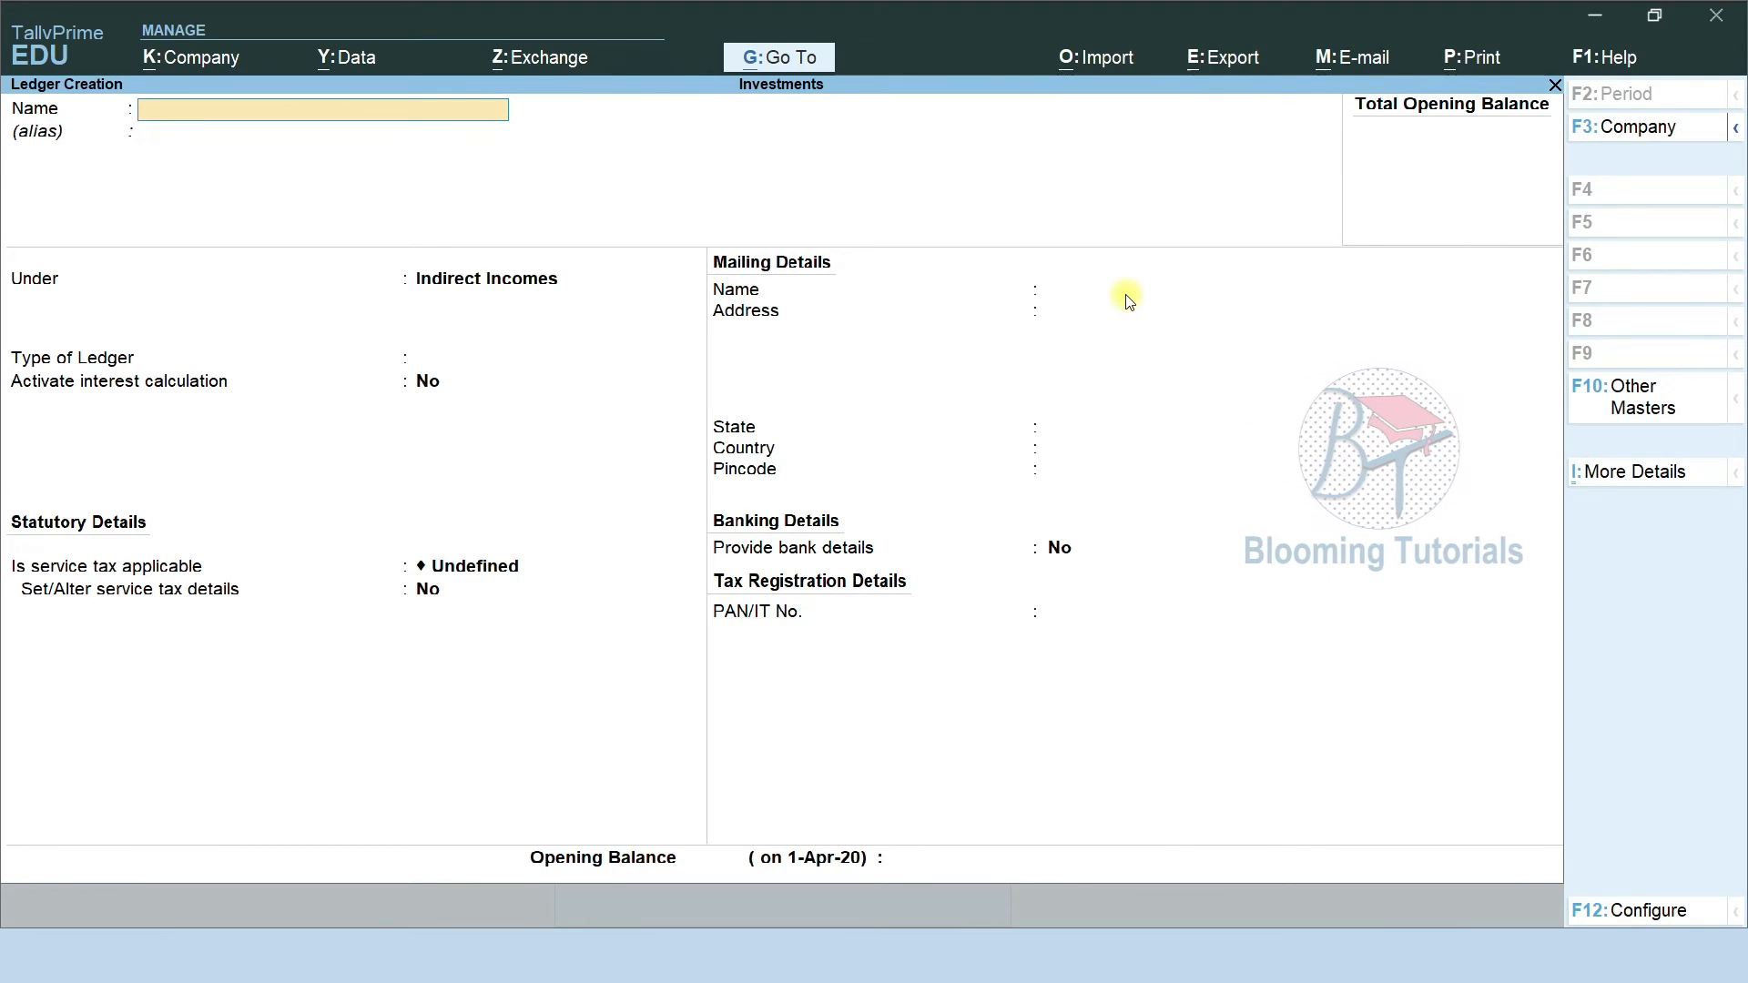
{"action": "type", "text": "Investmen"}
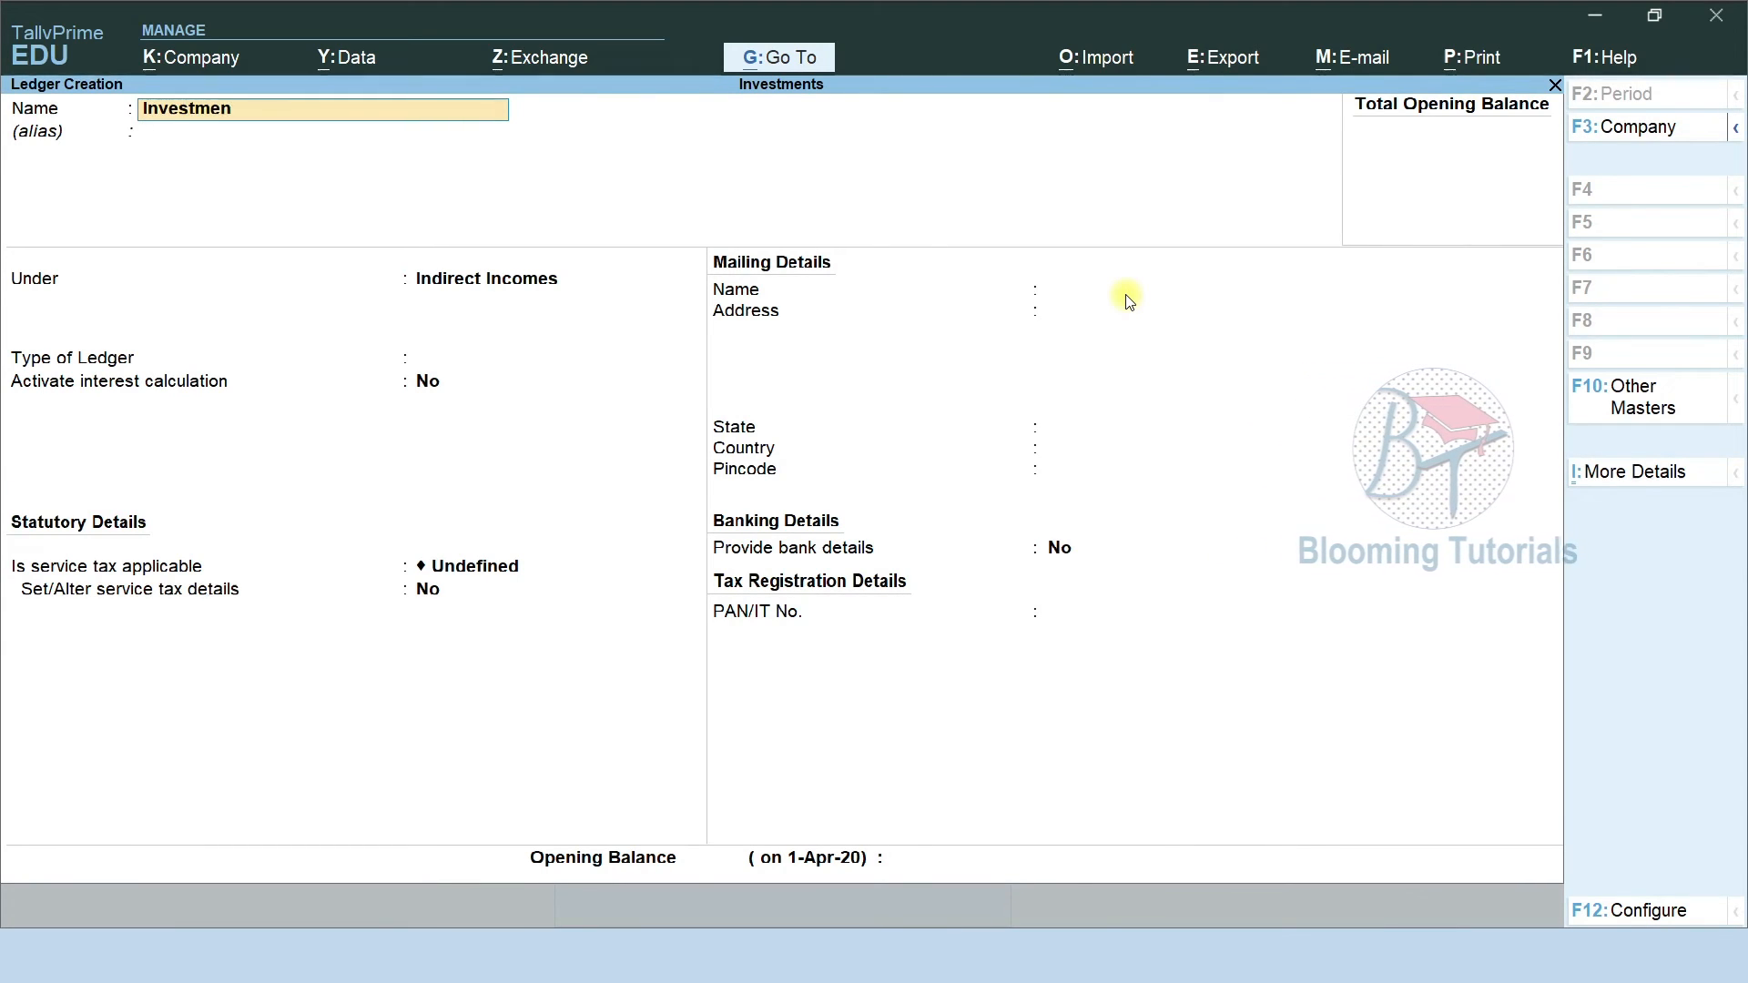
{"action": "type", "text": "t on Equity Shares"}
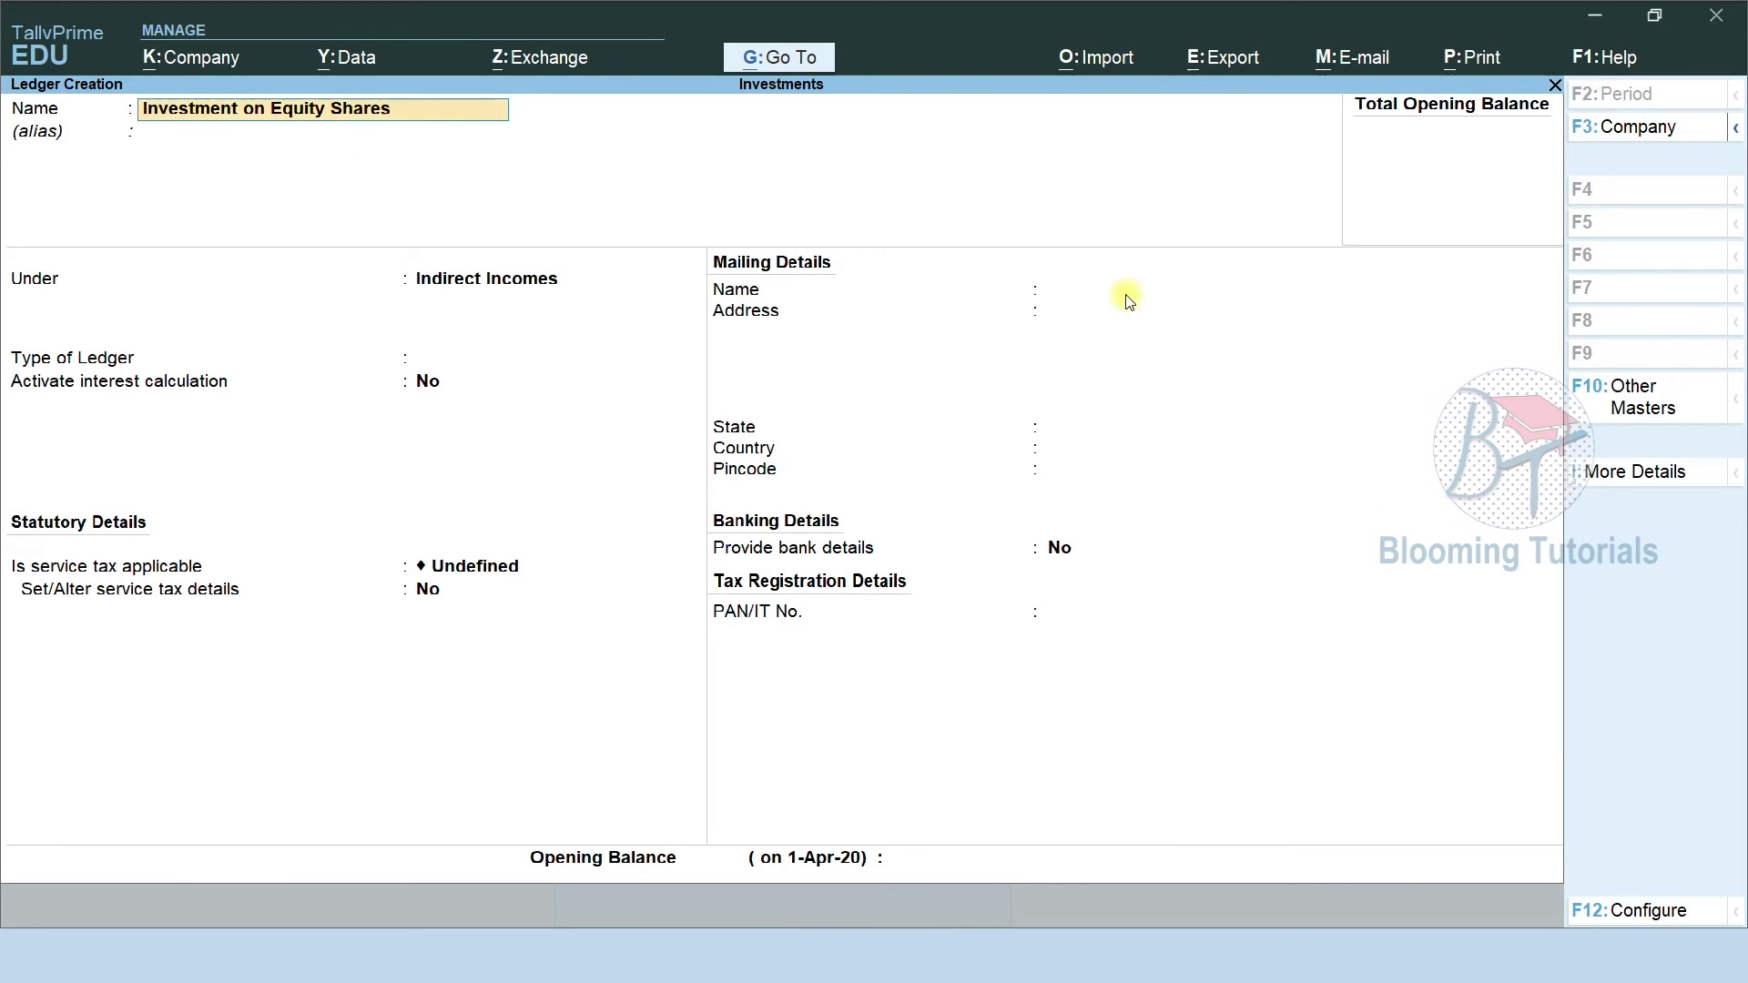
{"action": "key", "text": "Return"}
{"action": "key", "text": "Return"}
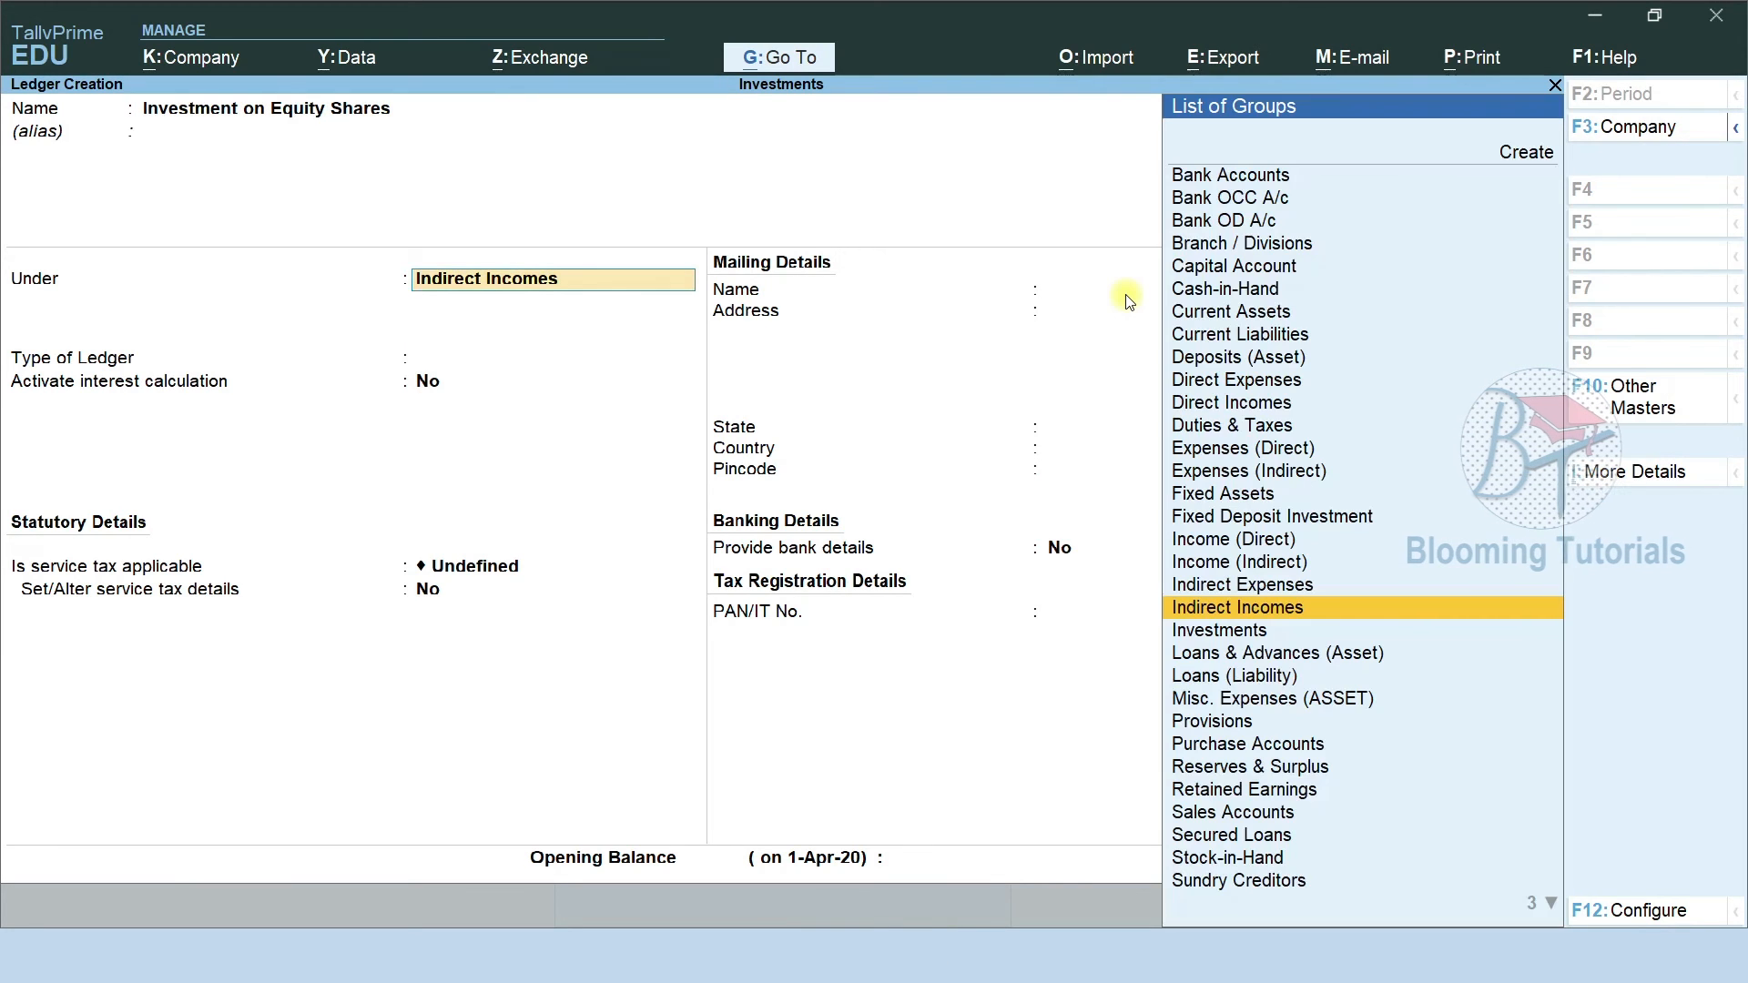
{"action": "type", "text": "Inv"}
{"action": "key", "text": "Return"}
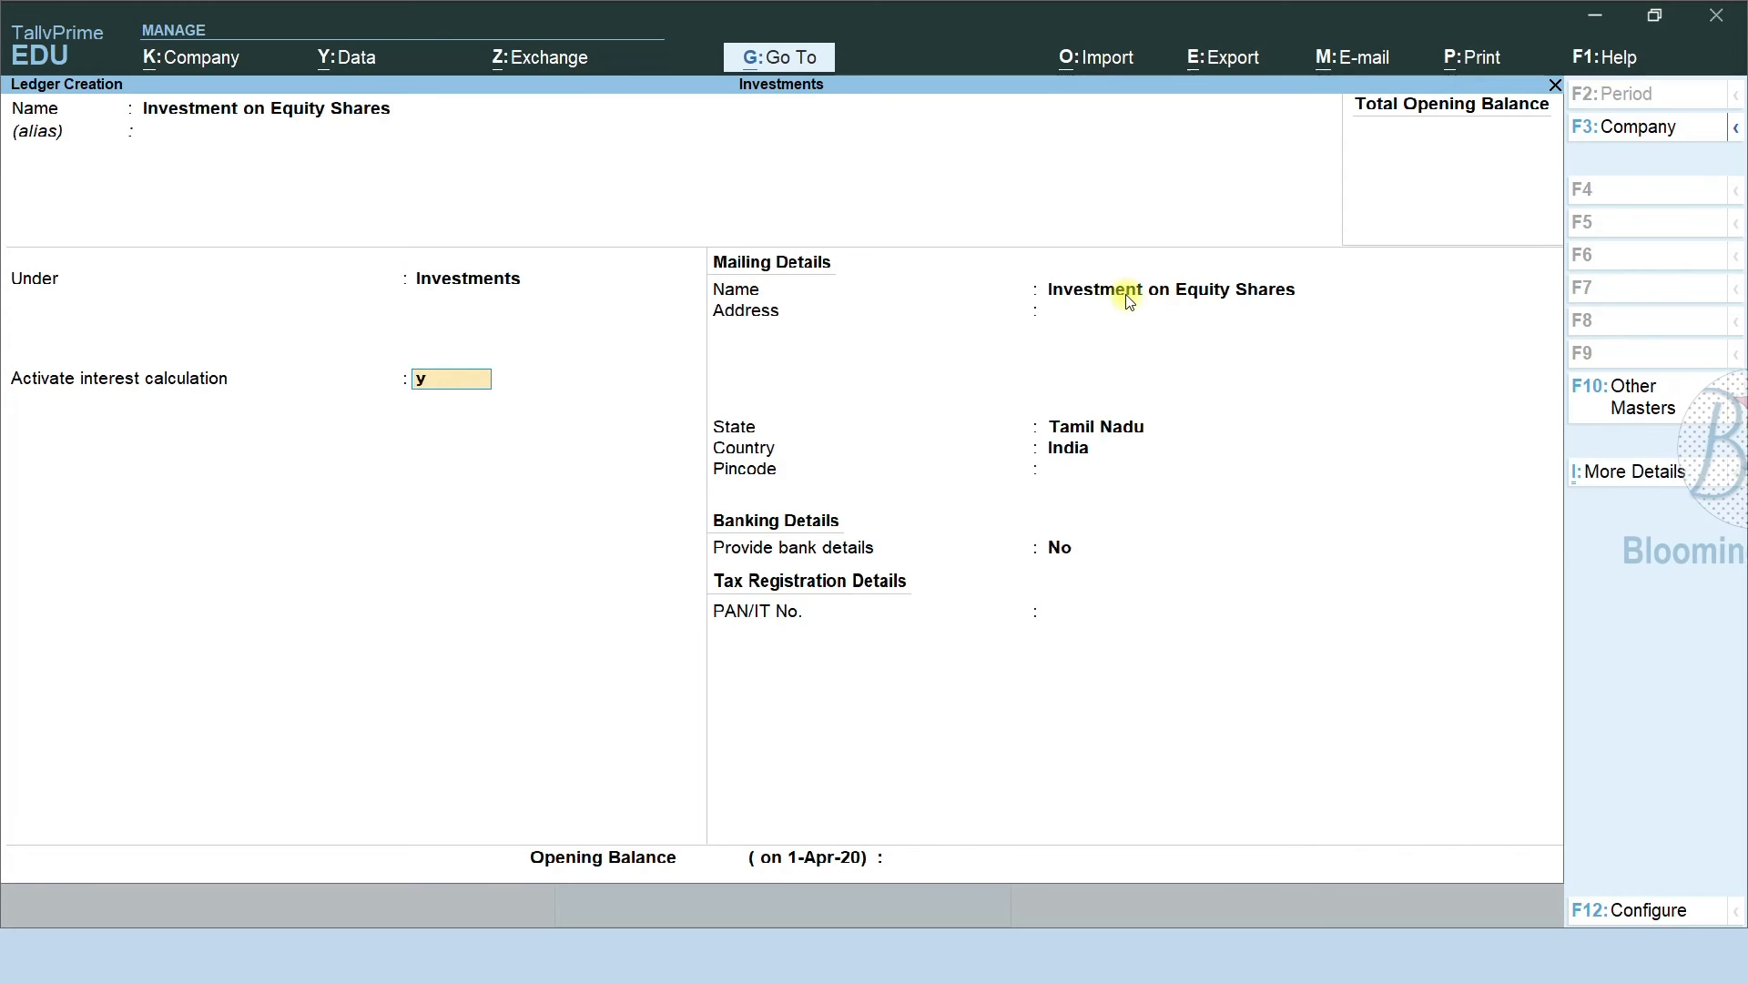
Activate interest calculation for the ledger, include transaction dates for amounts added and deducted, and set the rate to 5%
{"action": "key", "text": "Return"}
{"action": "type", "text": "y"}
{"action": "key", "text": "Return"}
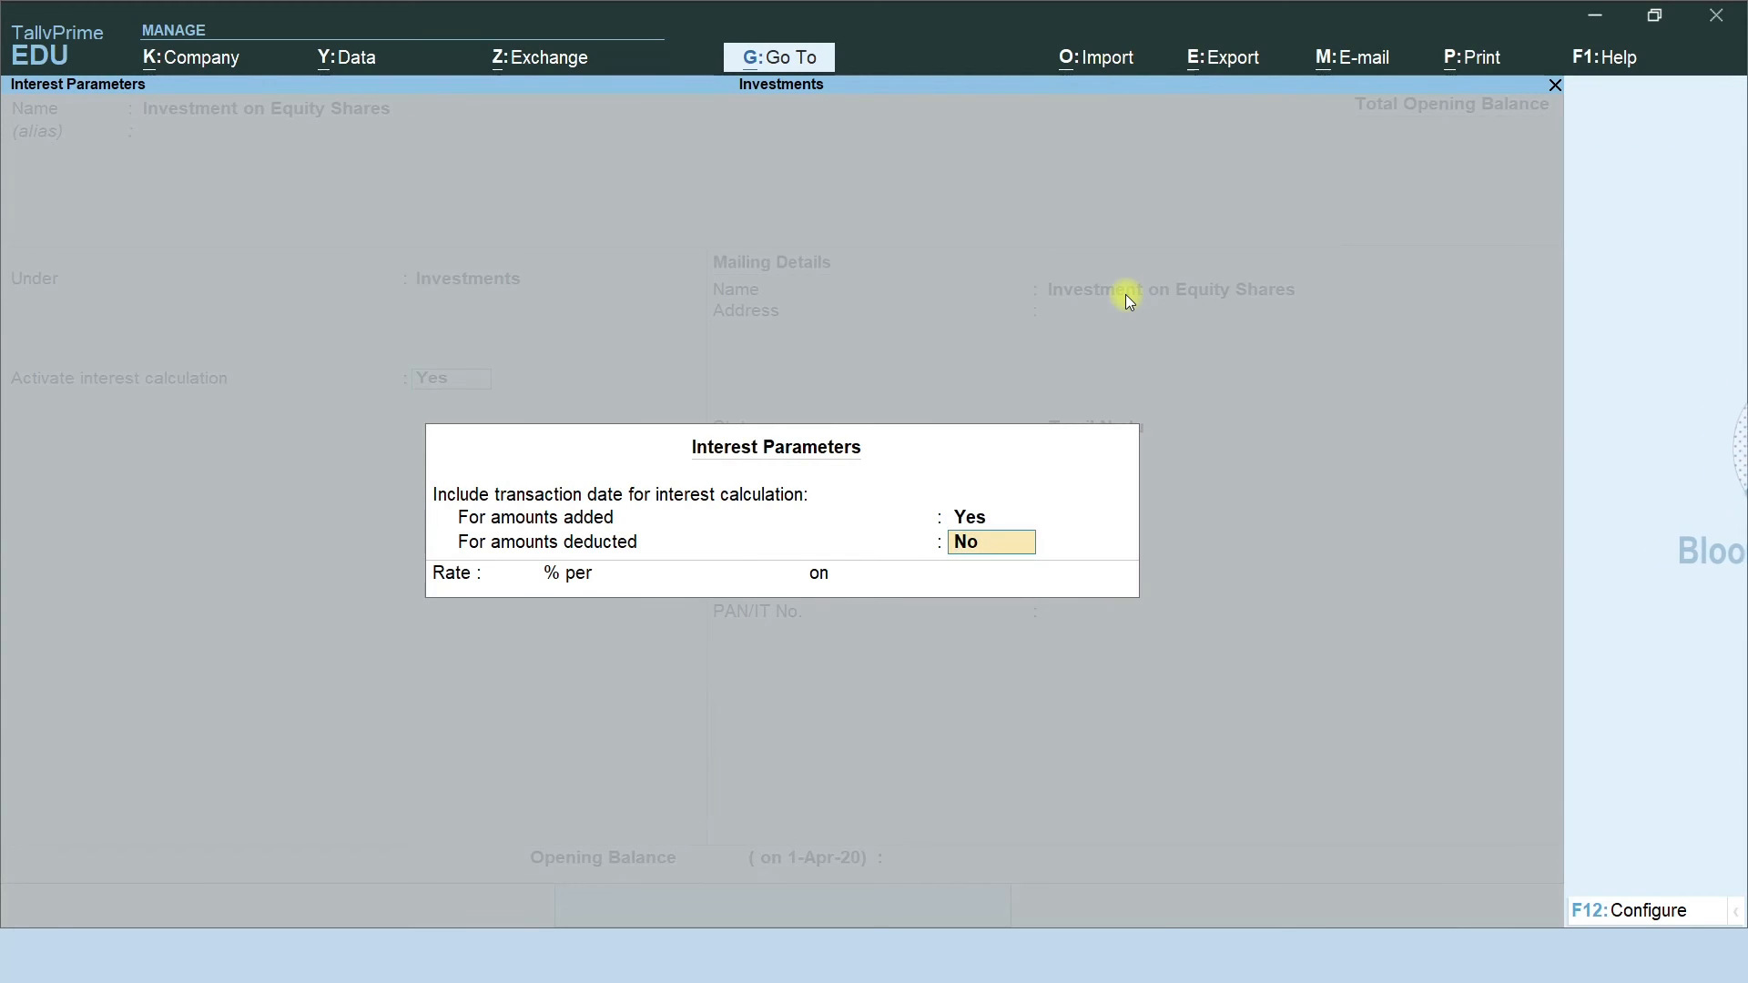
{"action": "type", "text": "y"}
{"action": "key", "text": "Return"}
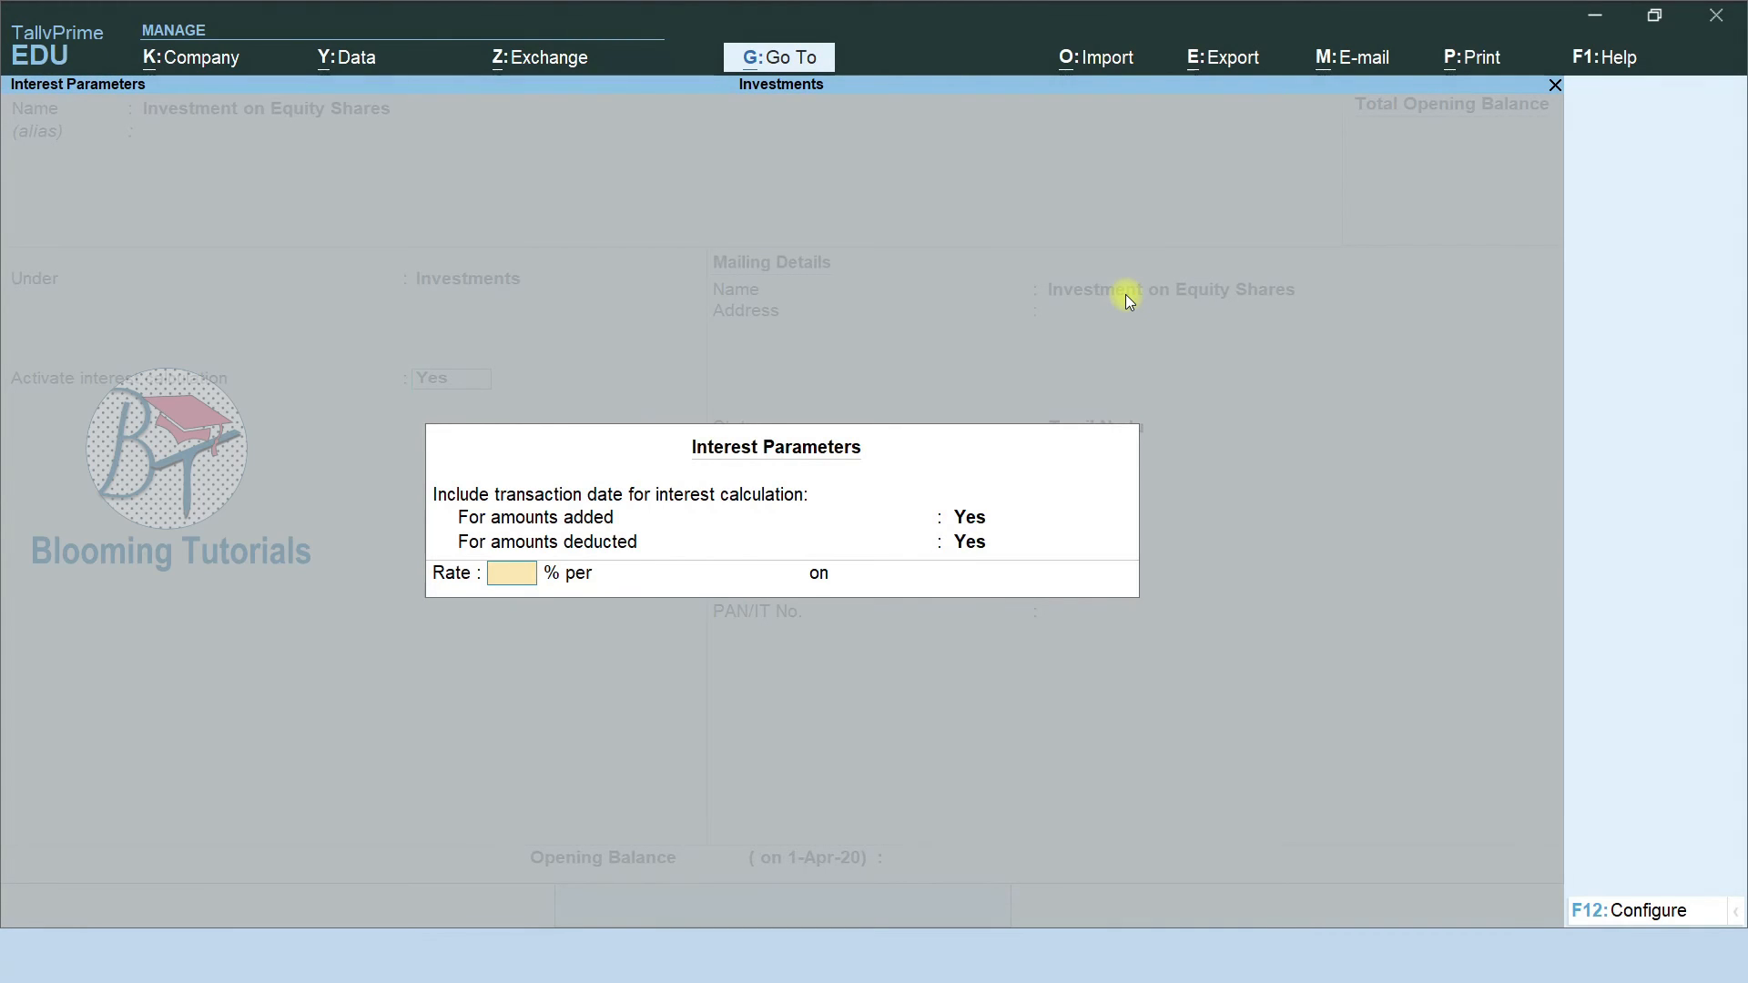
{"action": "type", "text": "5"}
{"action": "key", "text": "Return"}
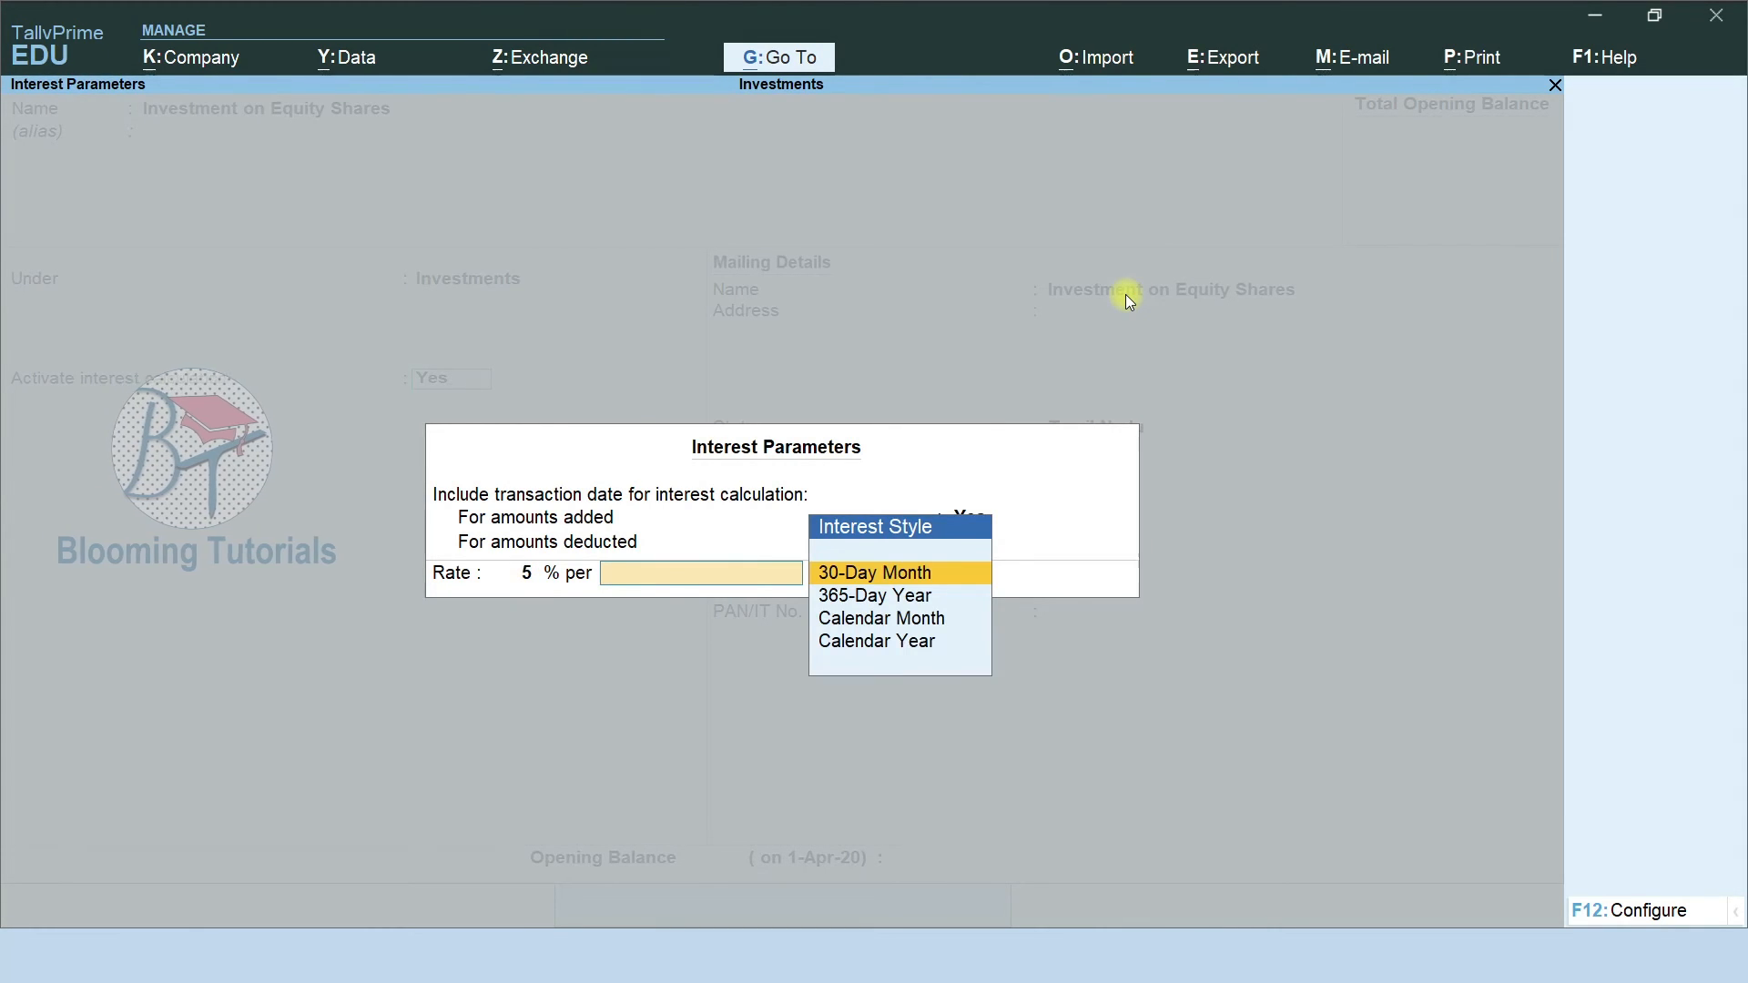
Apply the interest per Calendar Year on Debit Balances Only and save the Investment on Equity Shares ledger
{"action": "key", "text": "Down"}
{"action": "key", "text": "Down"}
{"action": "key", "text": "Down"}
{"action": "key", "text": "Return"}
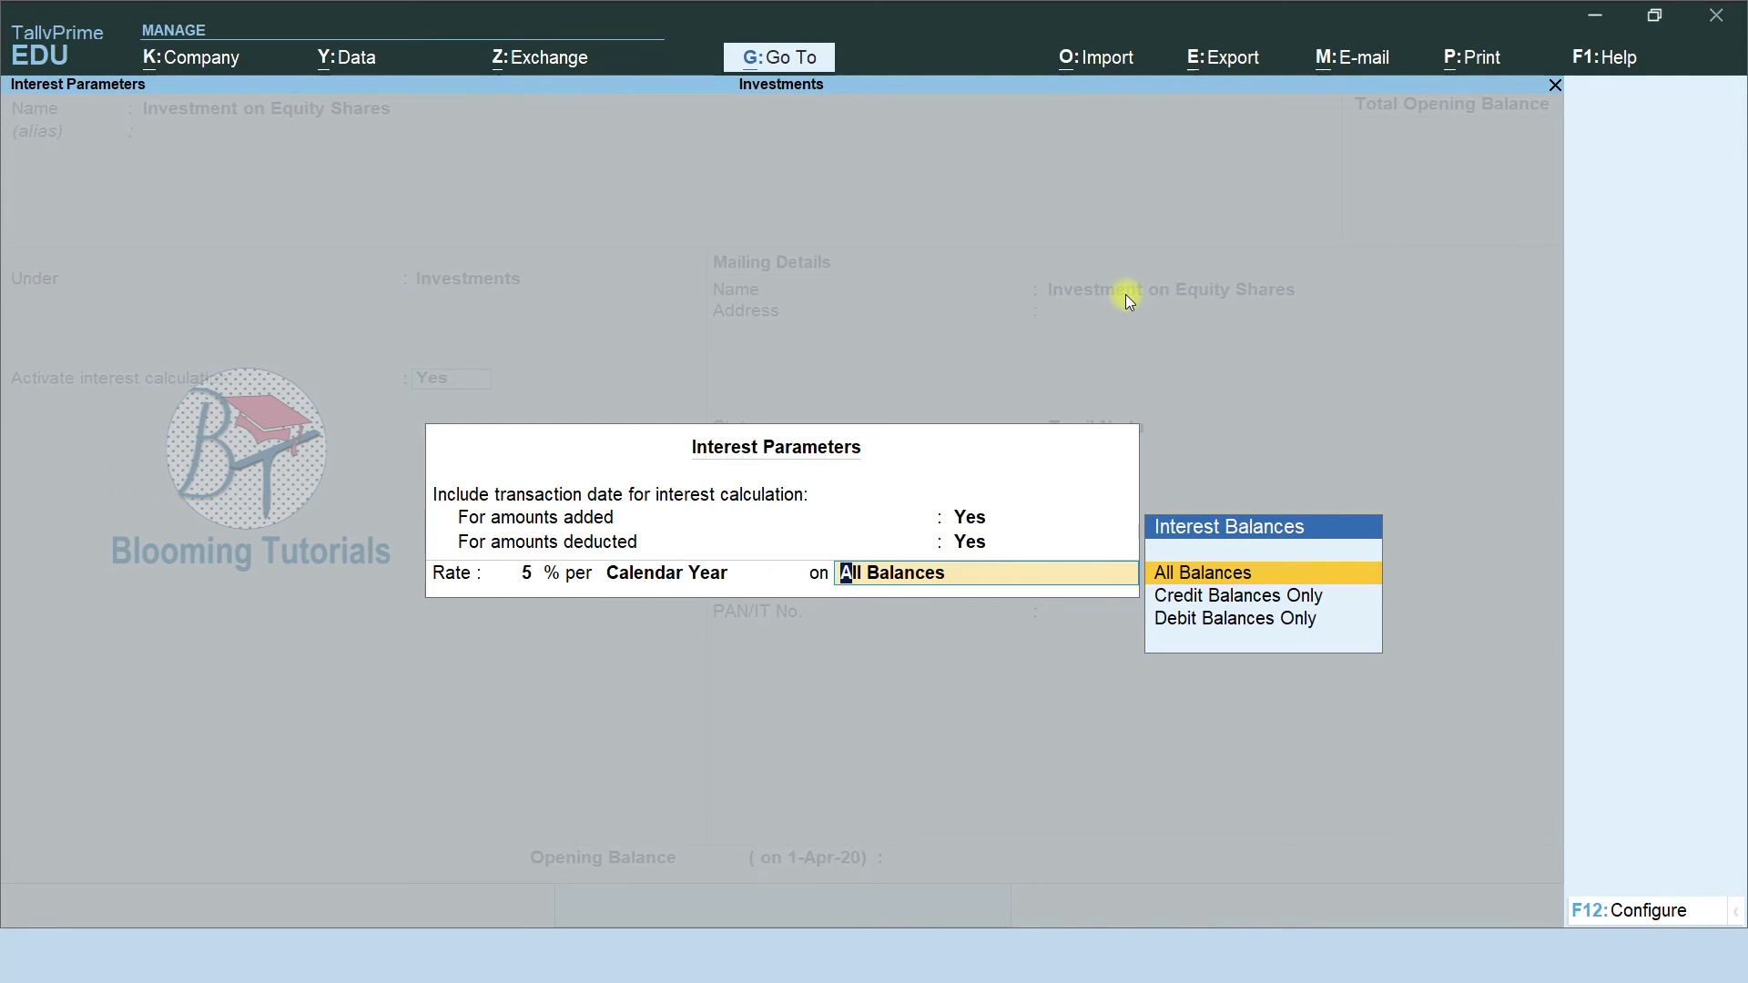
{"action": "key", "text": "Down"}
{"action": "key", "text": "Down"}
{"action": "key", "text": "Return"}
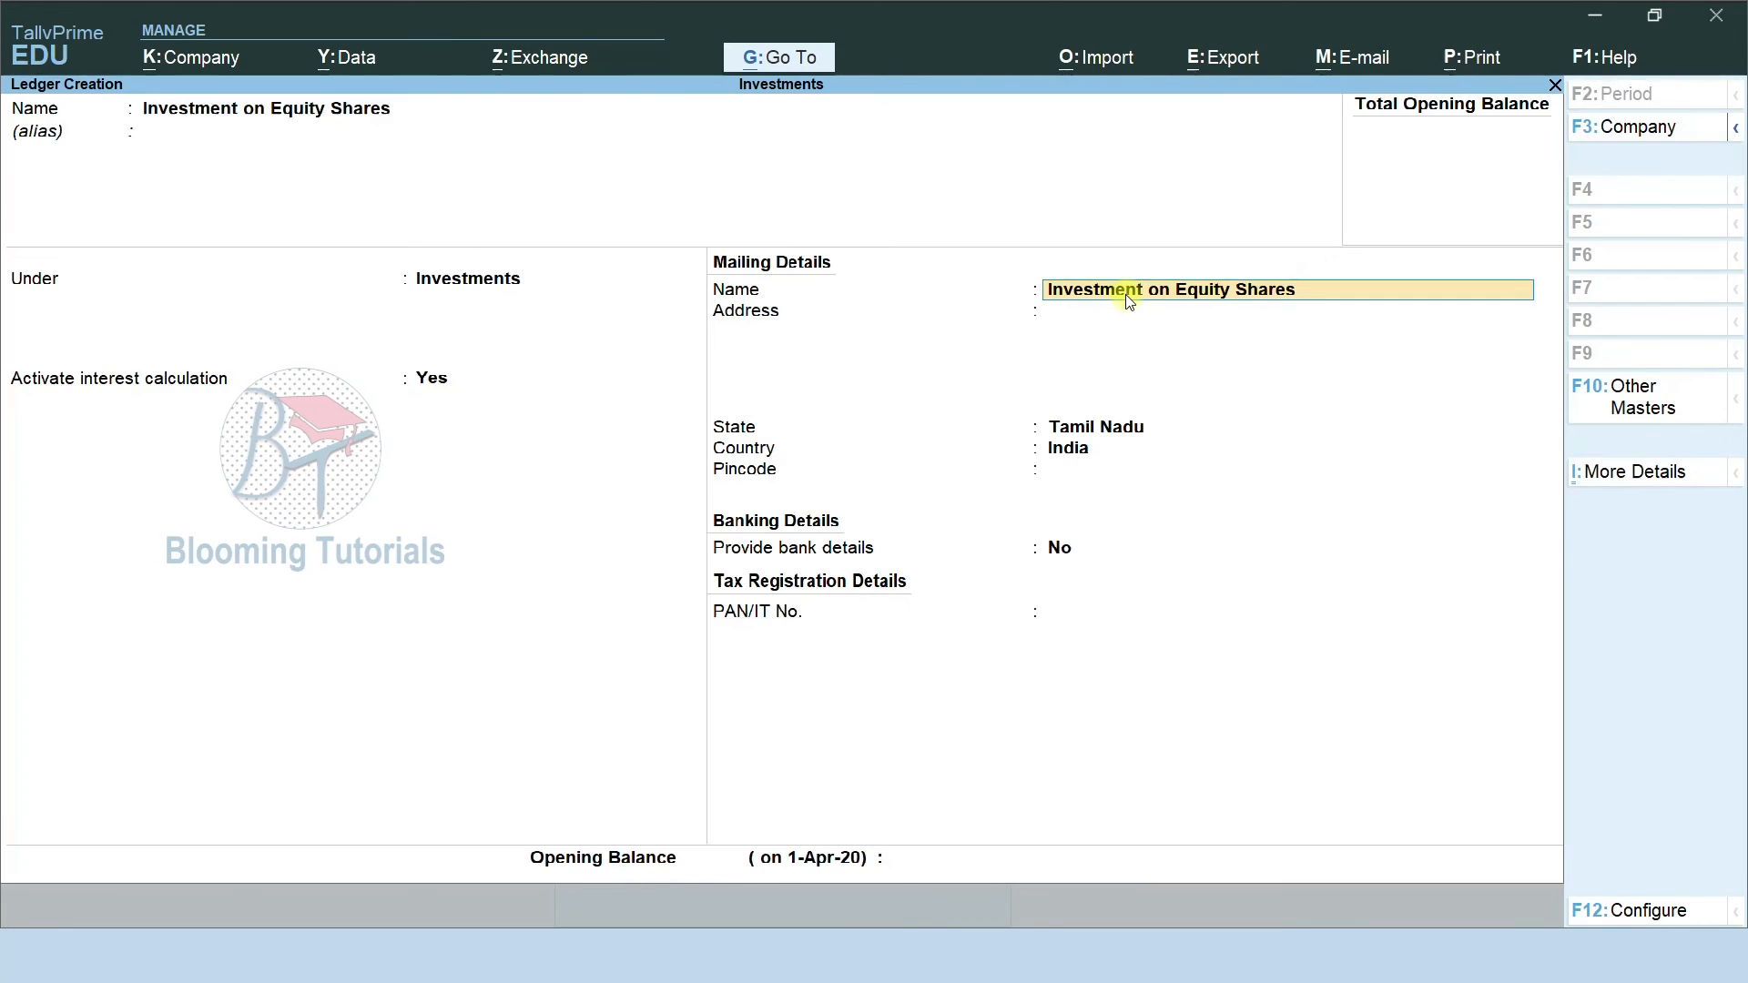
{"action": "key", "text": "ctrl"}
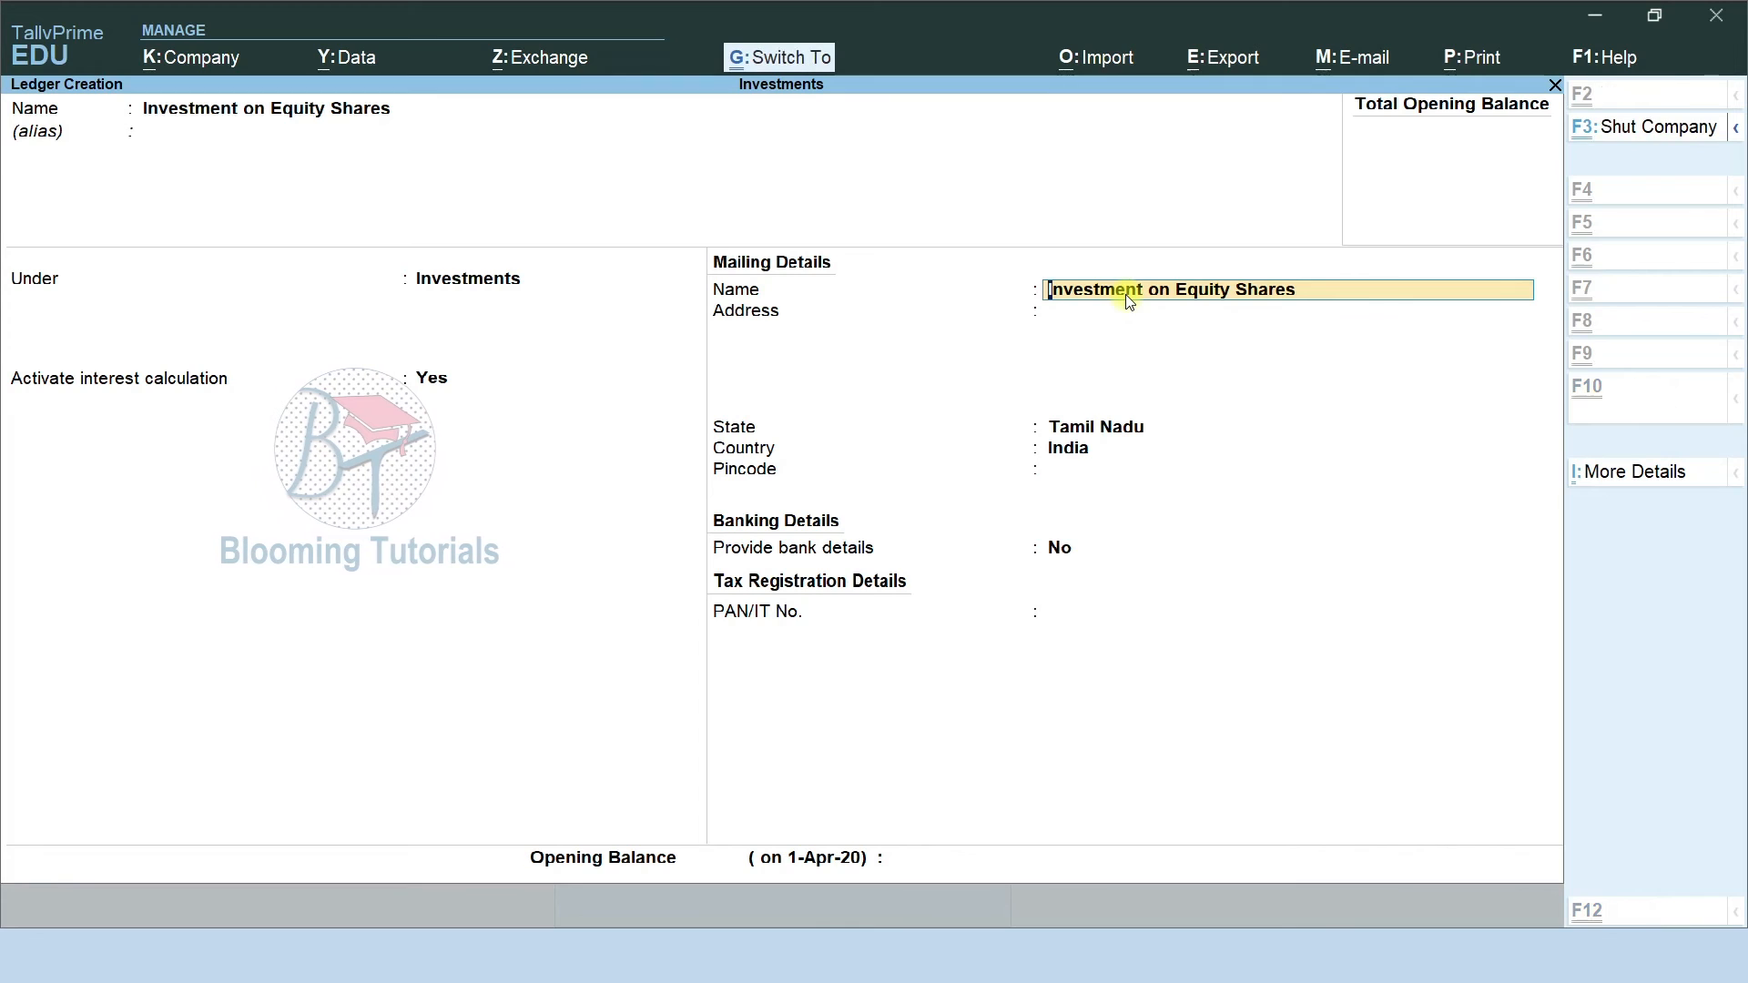
{"action": "key", "text": "ctrl+a"}
Name the next ledger HDFC Bank and place it under Bank Accounts
{"action": "type", "text": "HF"}
{"action": "key", "text": "BackSpace"}
{"action": "type", "text": "DFC Bank"}
{"action": "key", "text": "Return"}
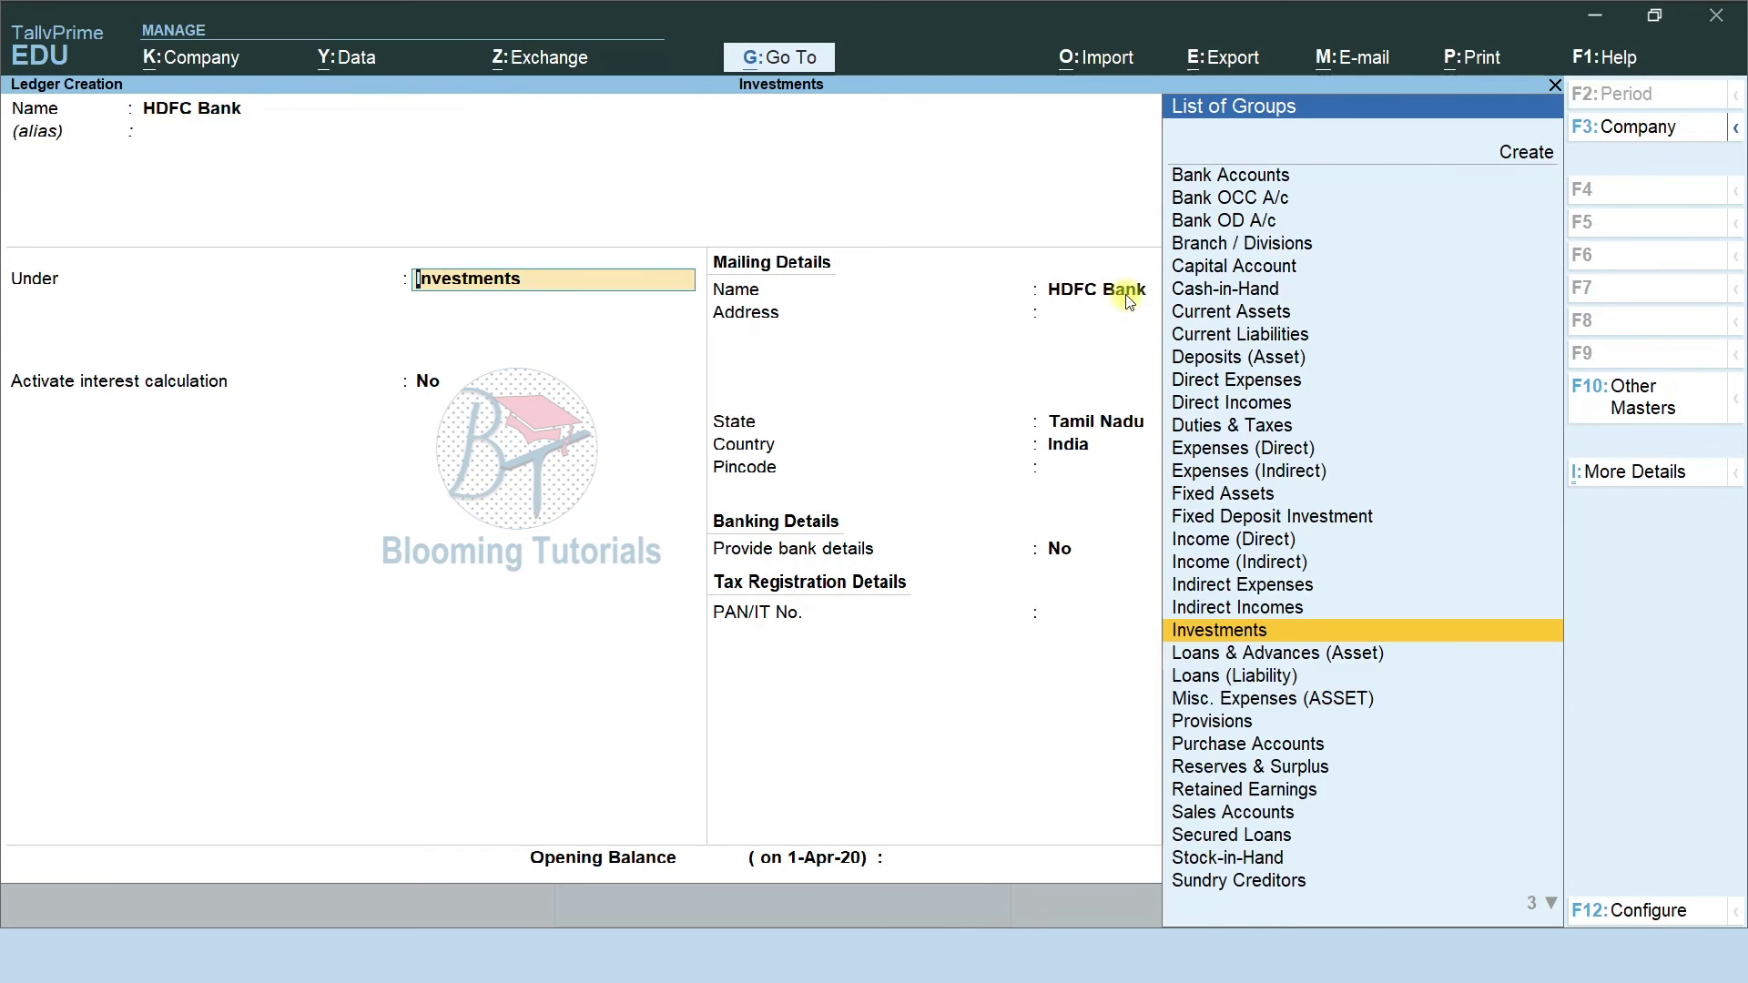
{"action": "type", "text": "B"}
{"action": "key", "text": "Down"}
{"action": "key", "text": "Return"}
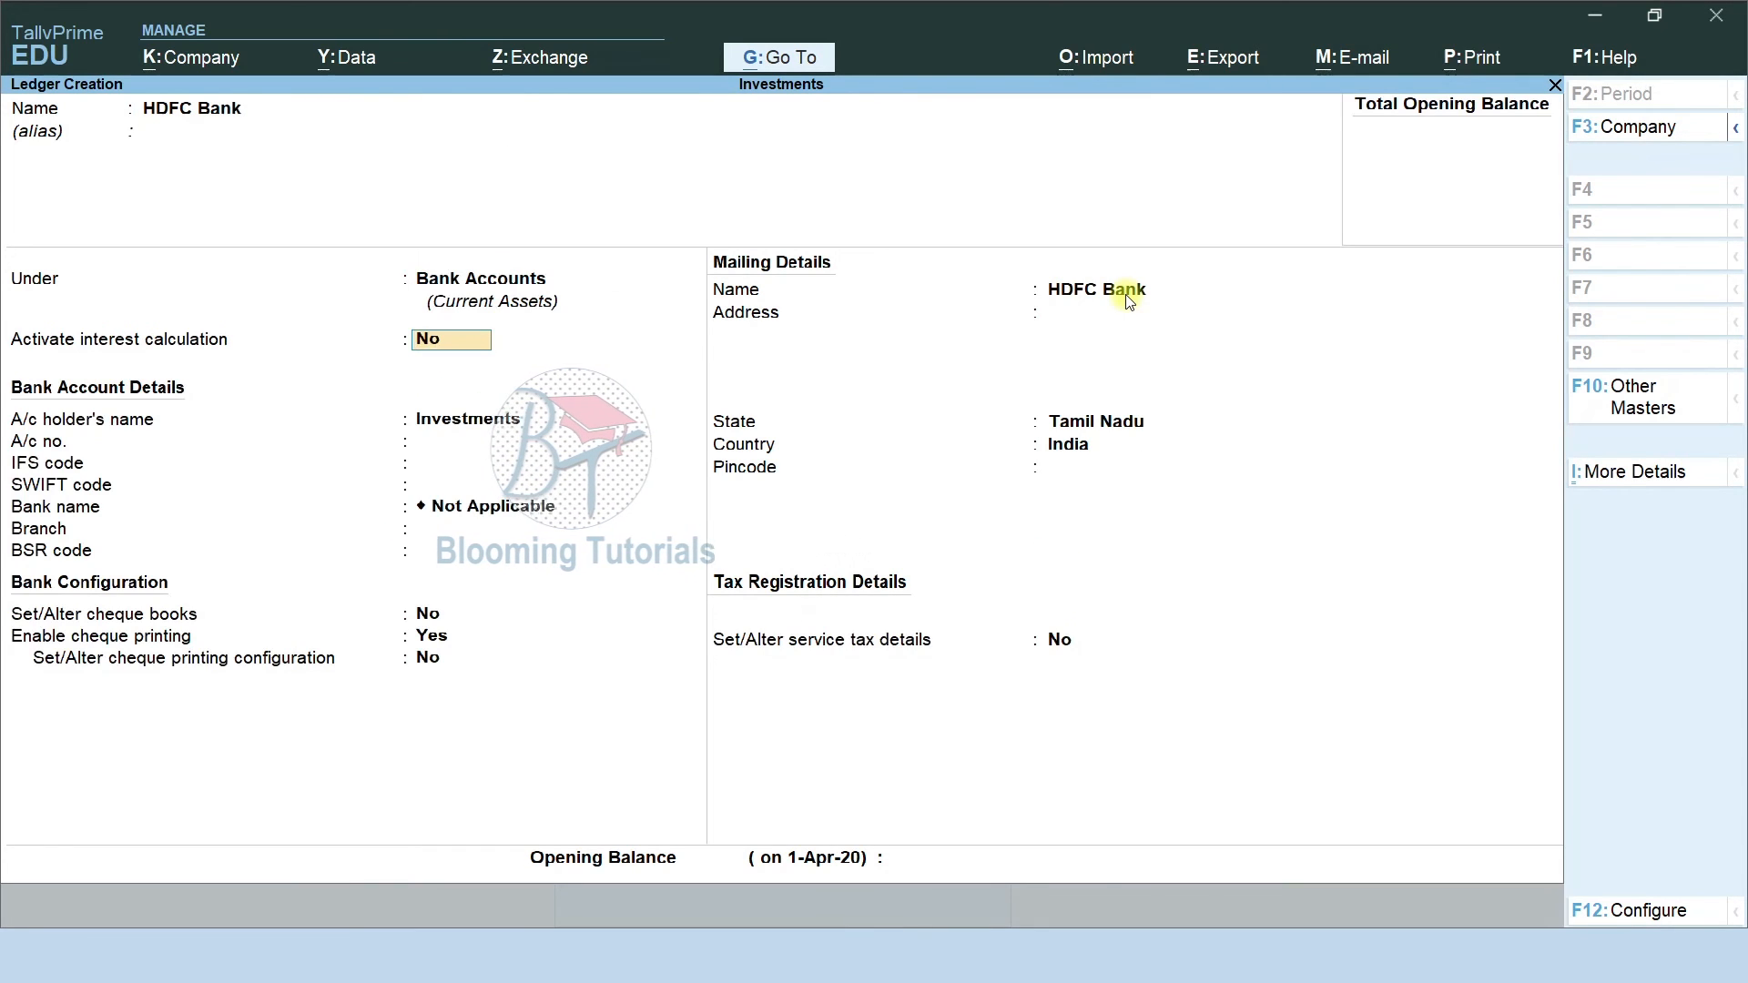
Save the HDFC Bank ledger with interest calculation left off and return to the Gateway of Tally
{"action": "key", "text": "ctrl"}
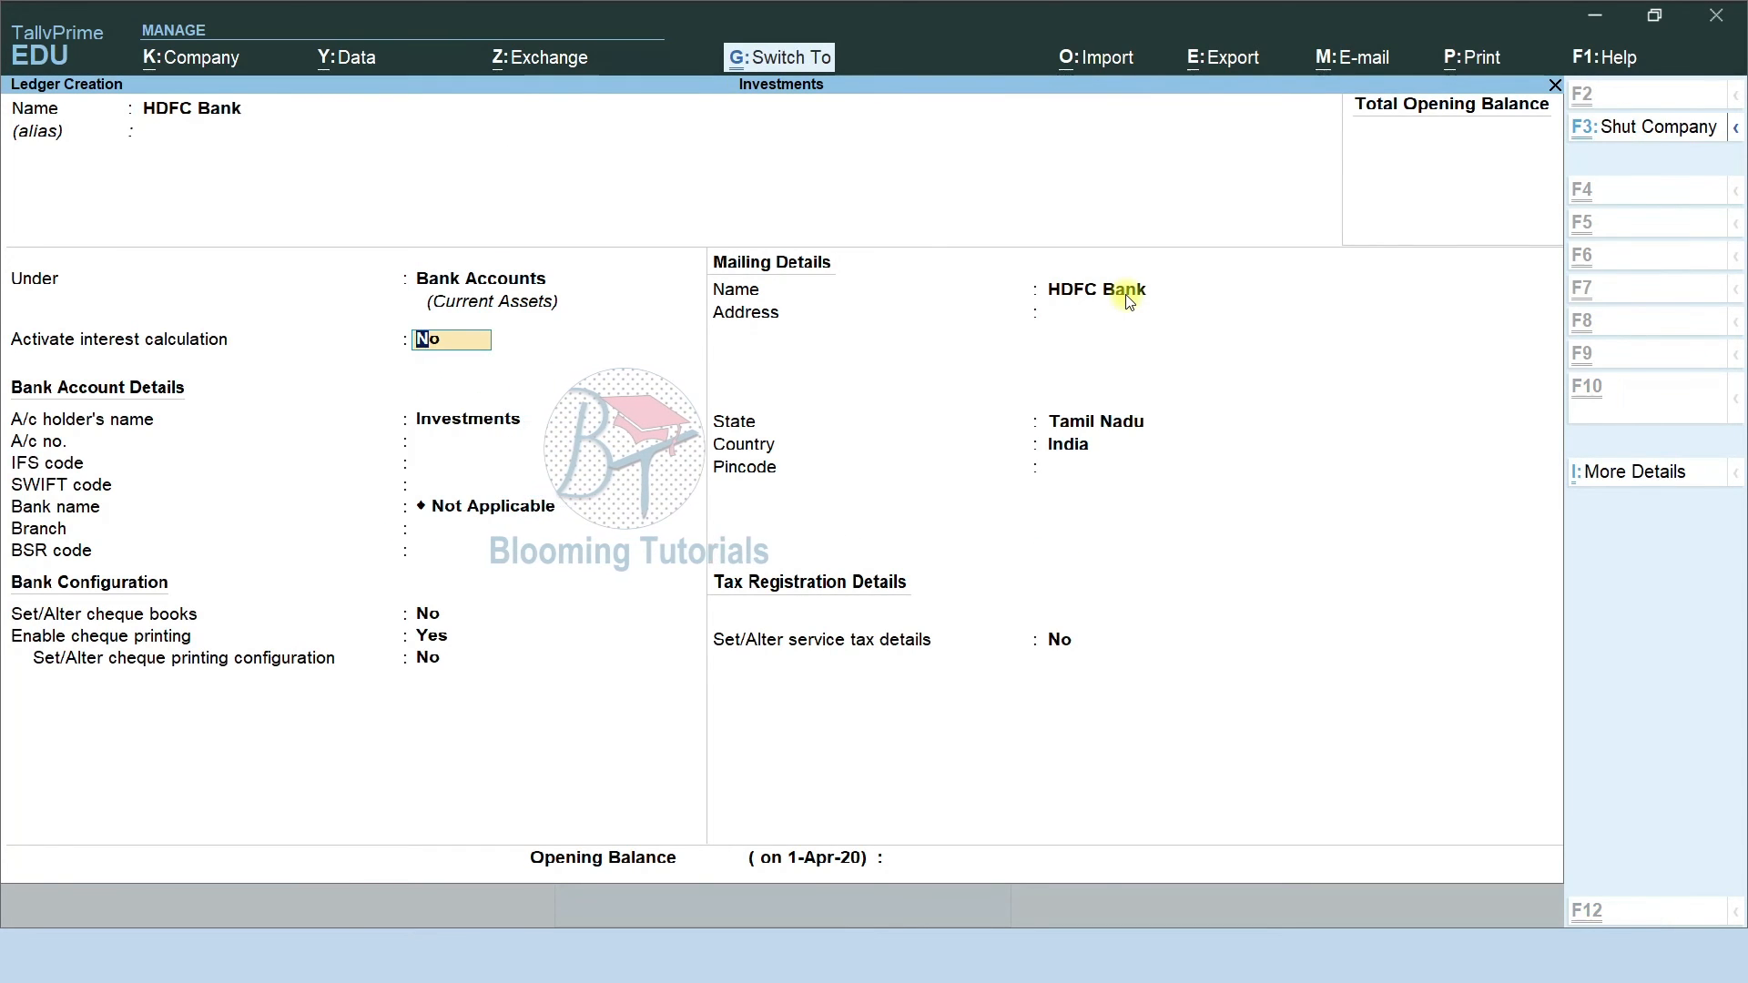
{"action": "key", "text": "ctrl+a"}
{"action": "key", "text": "Escape"}
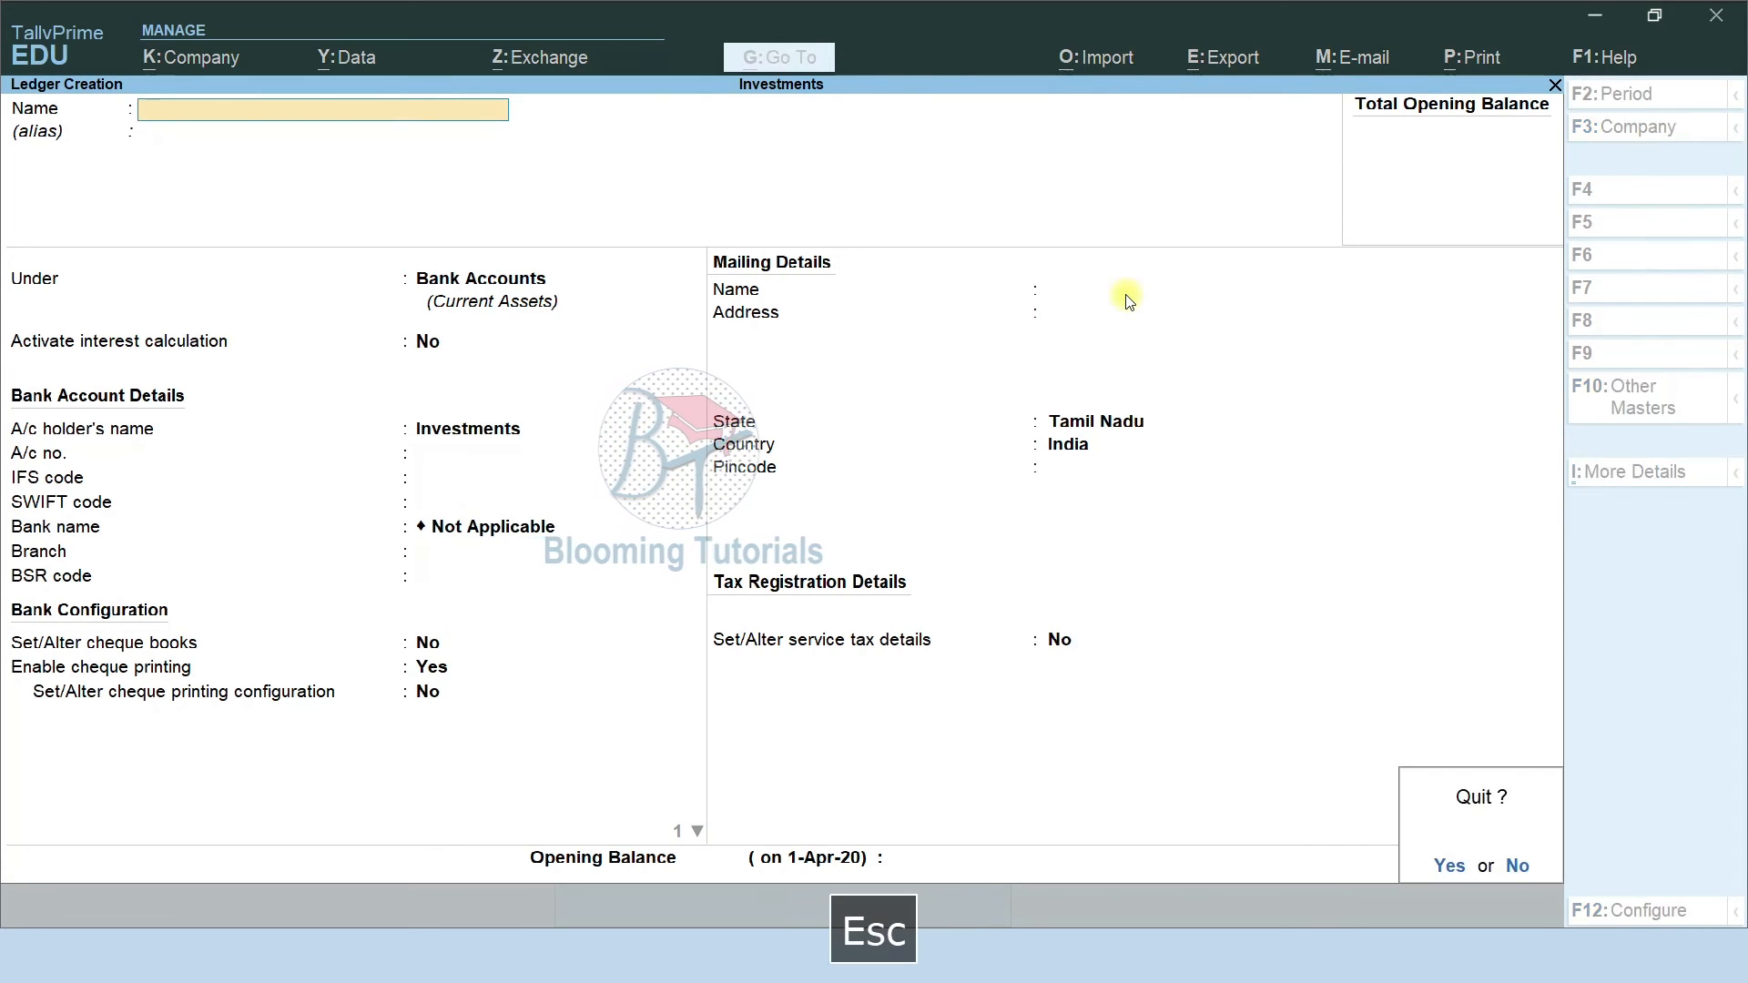
{"action": "key", "text": "Escape"}
{"action": "key", "text": "Escape"}
{"action": "key", "text": "Escape"}
{"action": "key", "text": "Escape"}
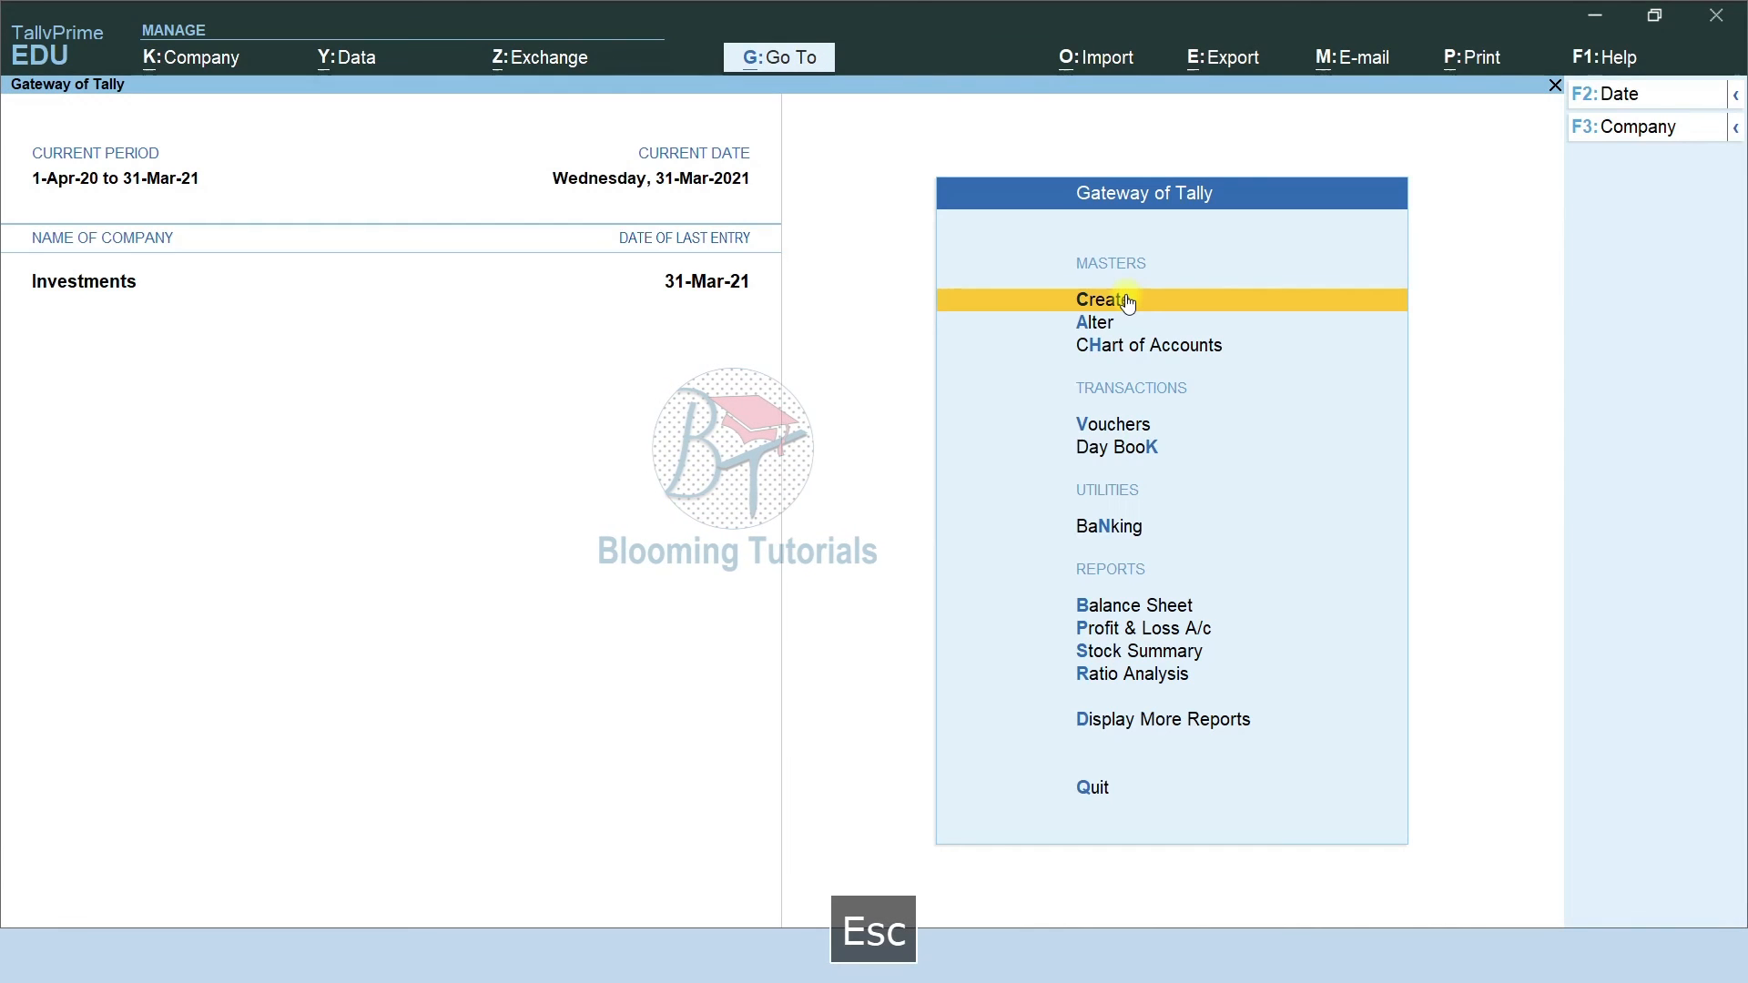
Start a new Payment voucher and switch it to Double Entry mode
{"action": "key", "text": "Down"}
{"action": "key", "text": "Down"}
{"action": "key", "text": "Down"}
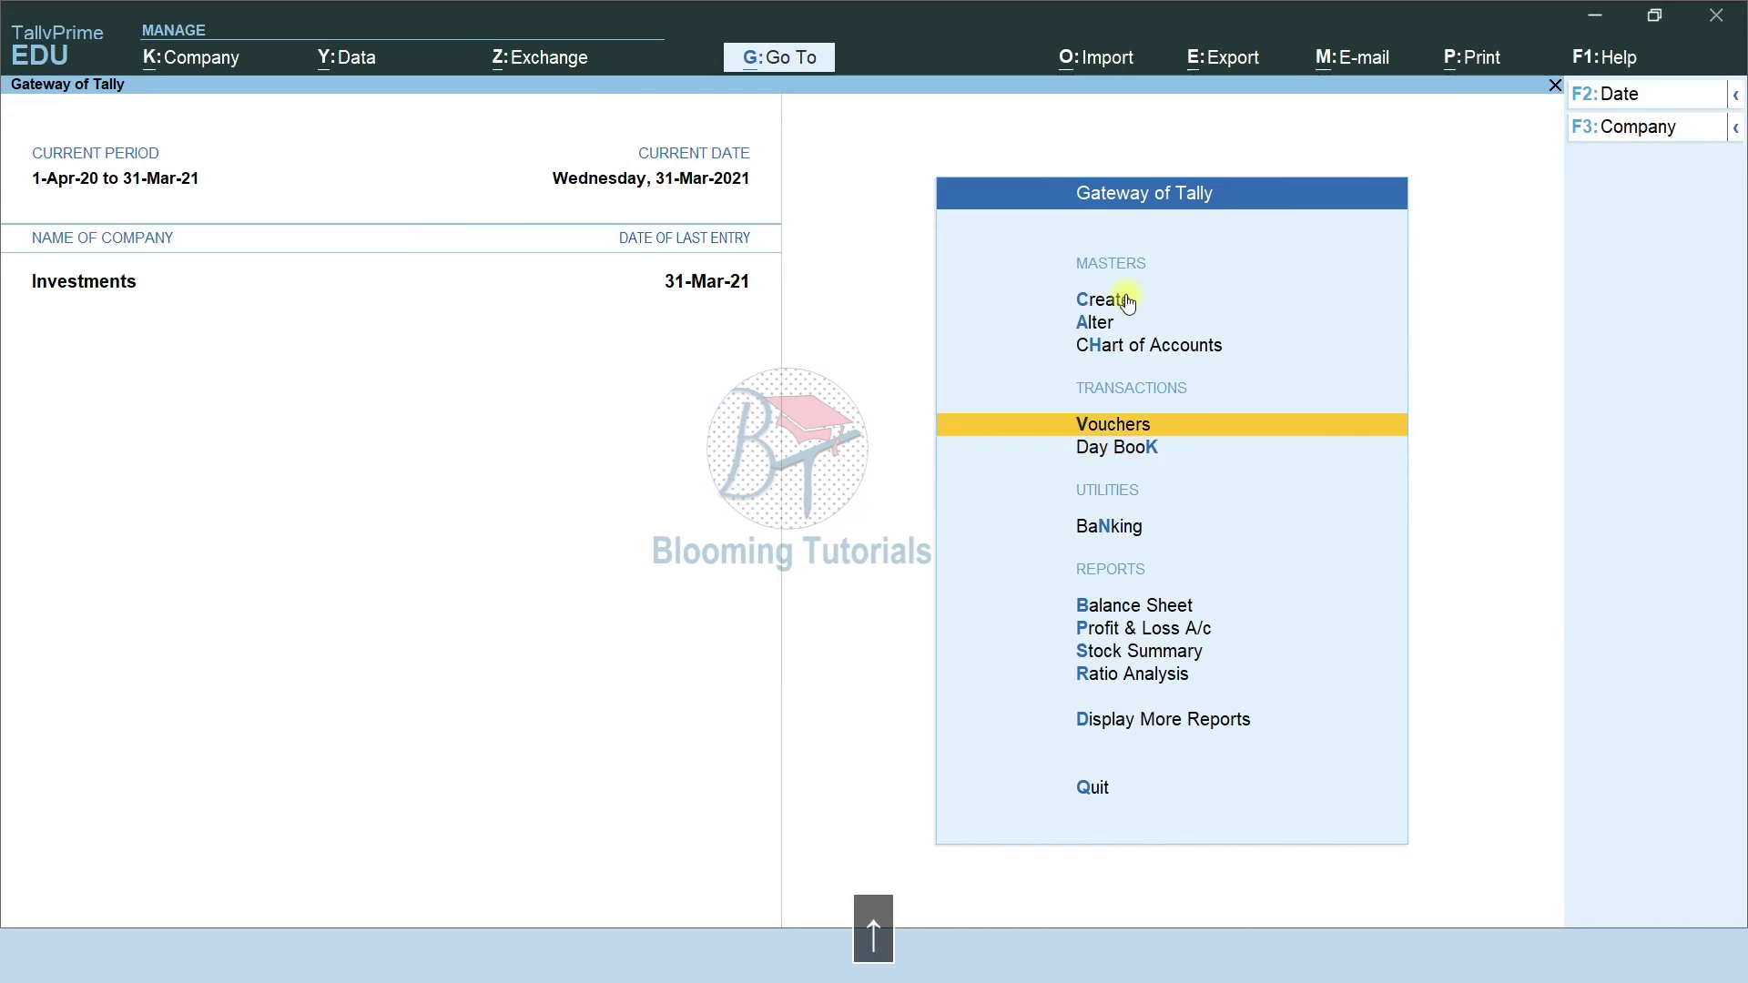
{"action": "key", "text": "Return"}
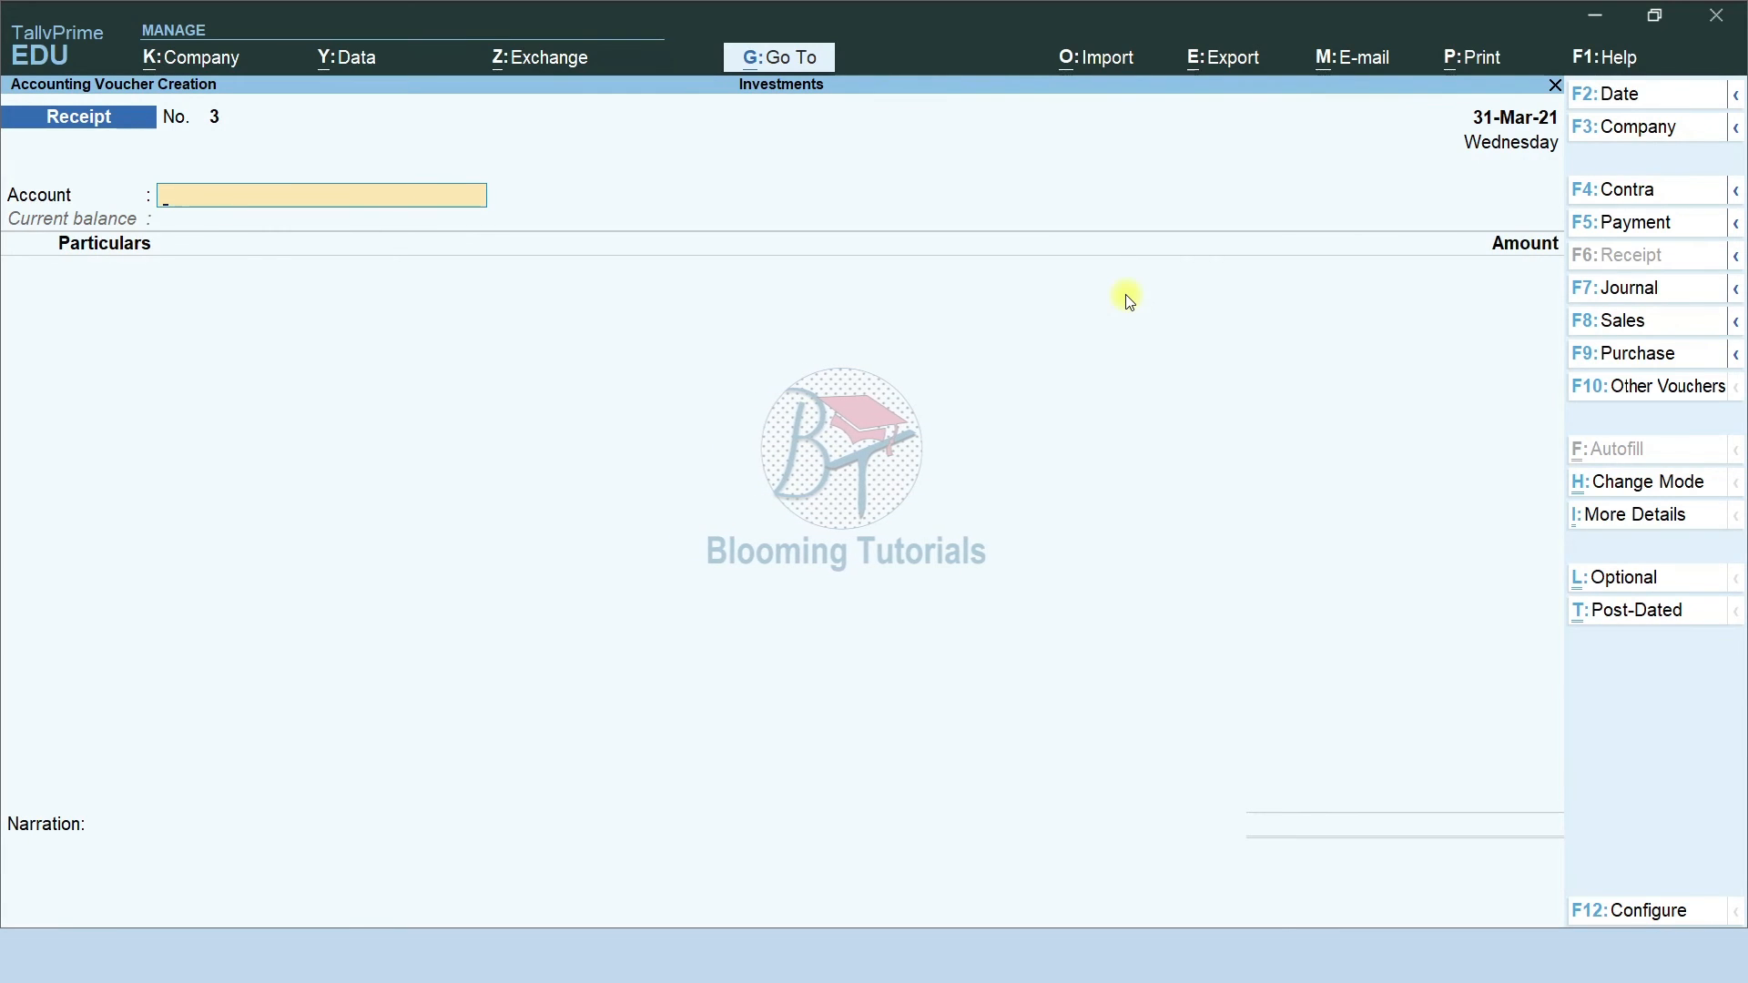
{"action": "key", "text": "F5"}
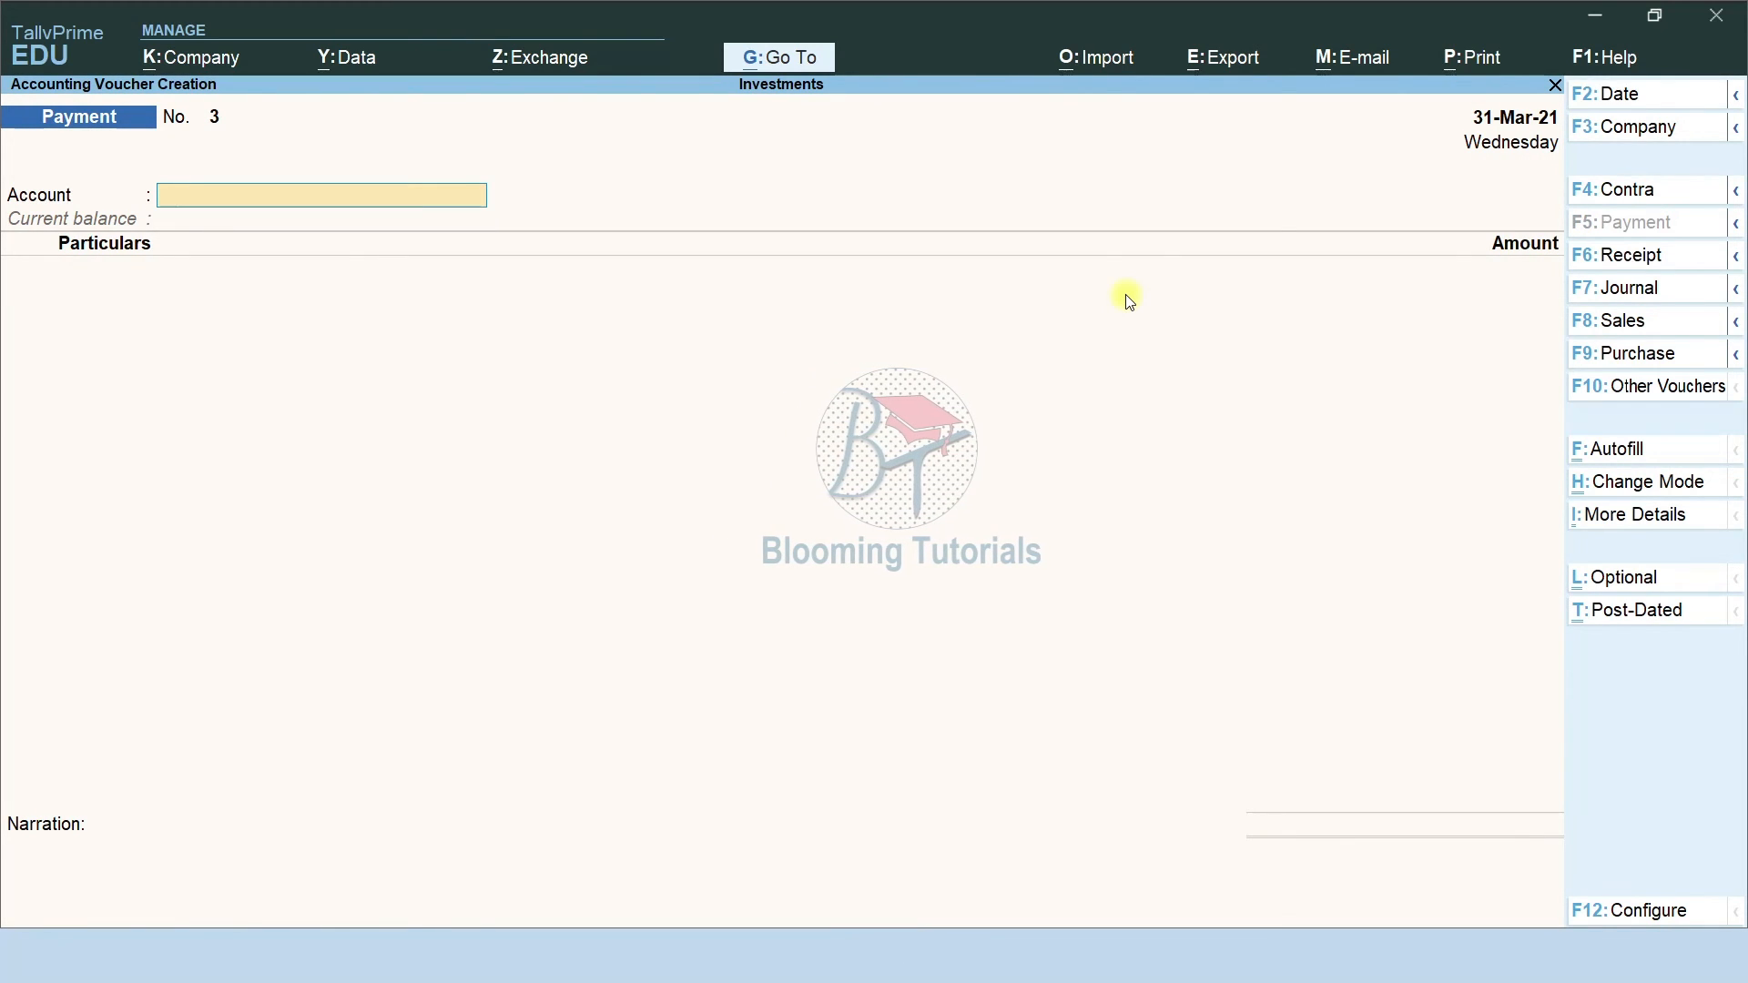
{"action": "key", "text": "ctrl"}
{"action": "key", "text": "ctrl+h"}
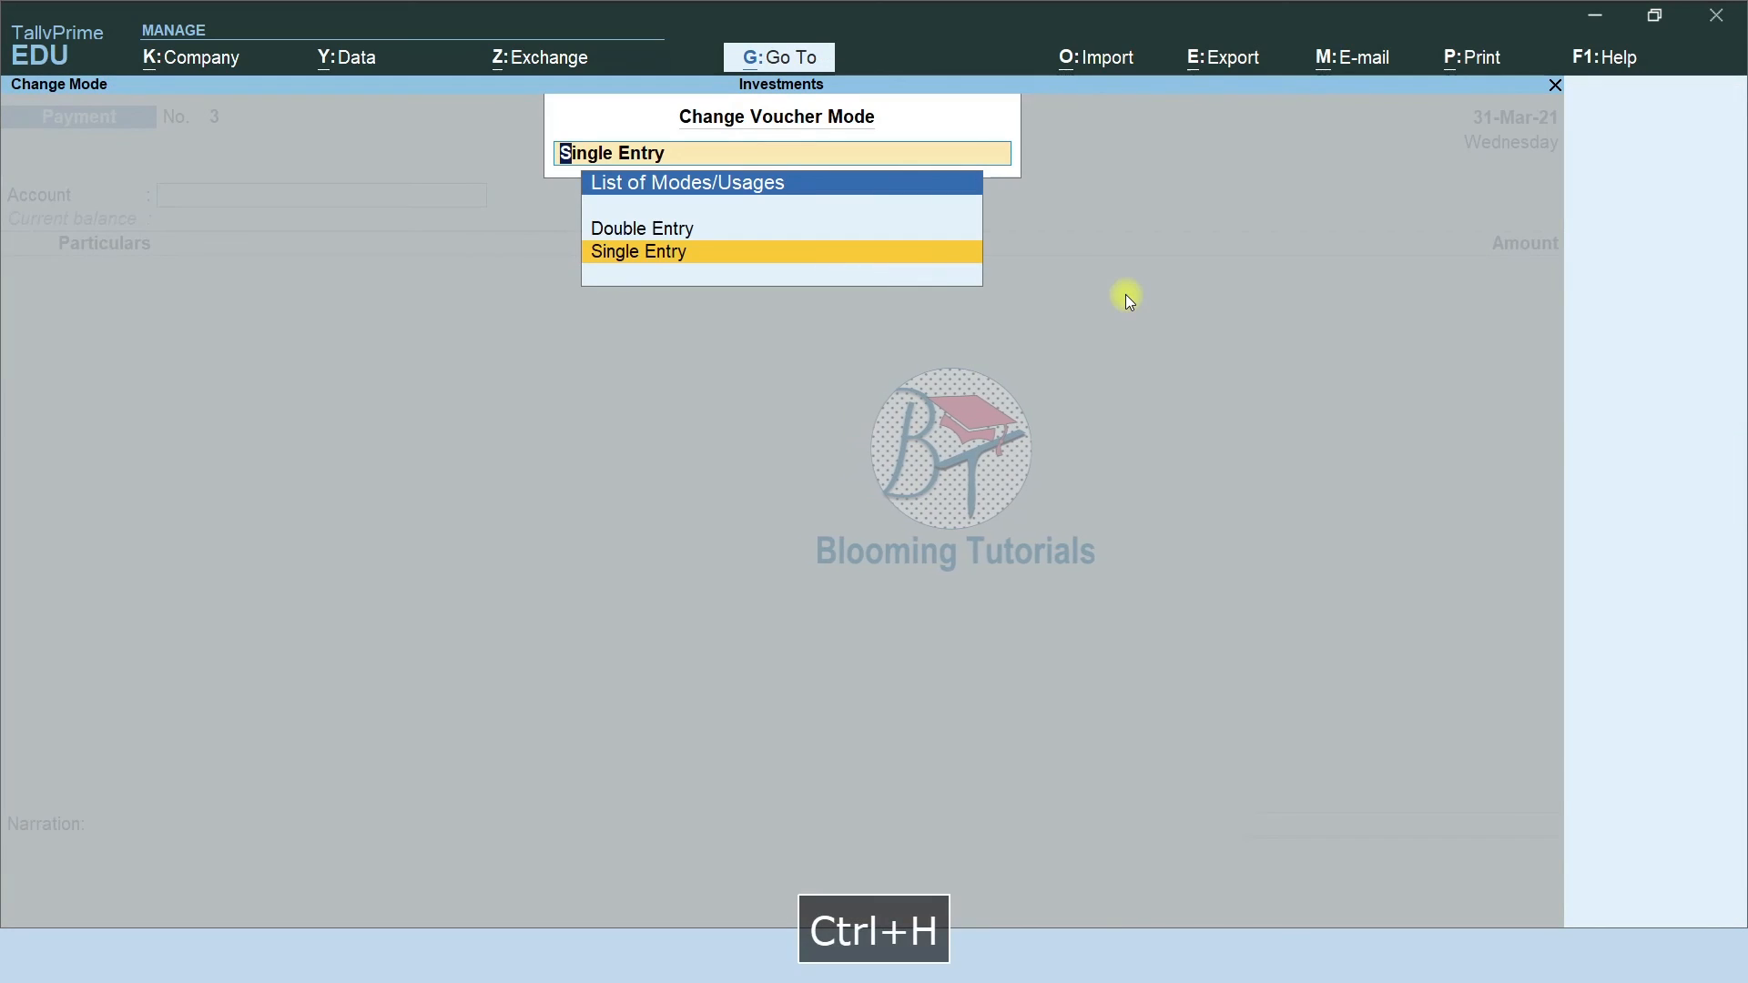
{"action": "key", "text": "Up"}
{"action": "key", "text": "Return"}
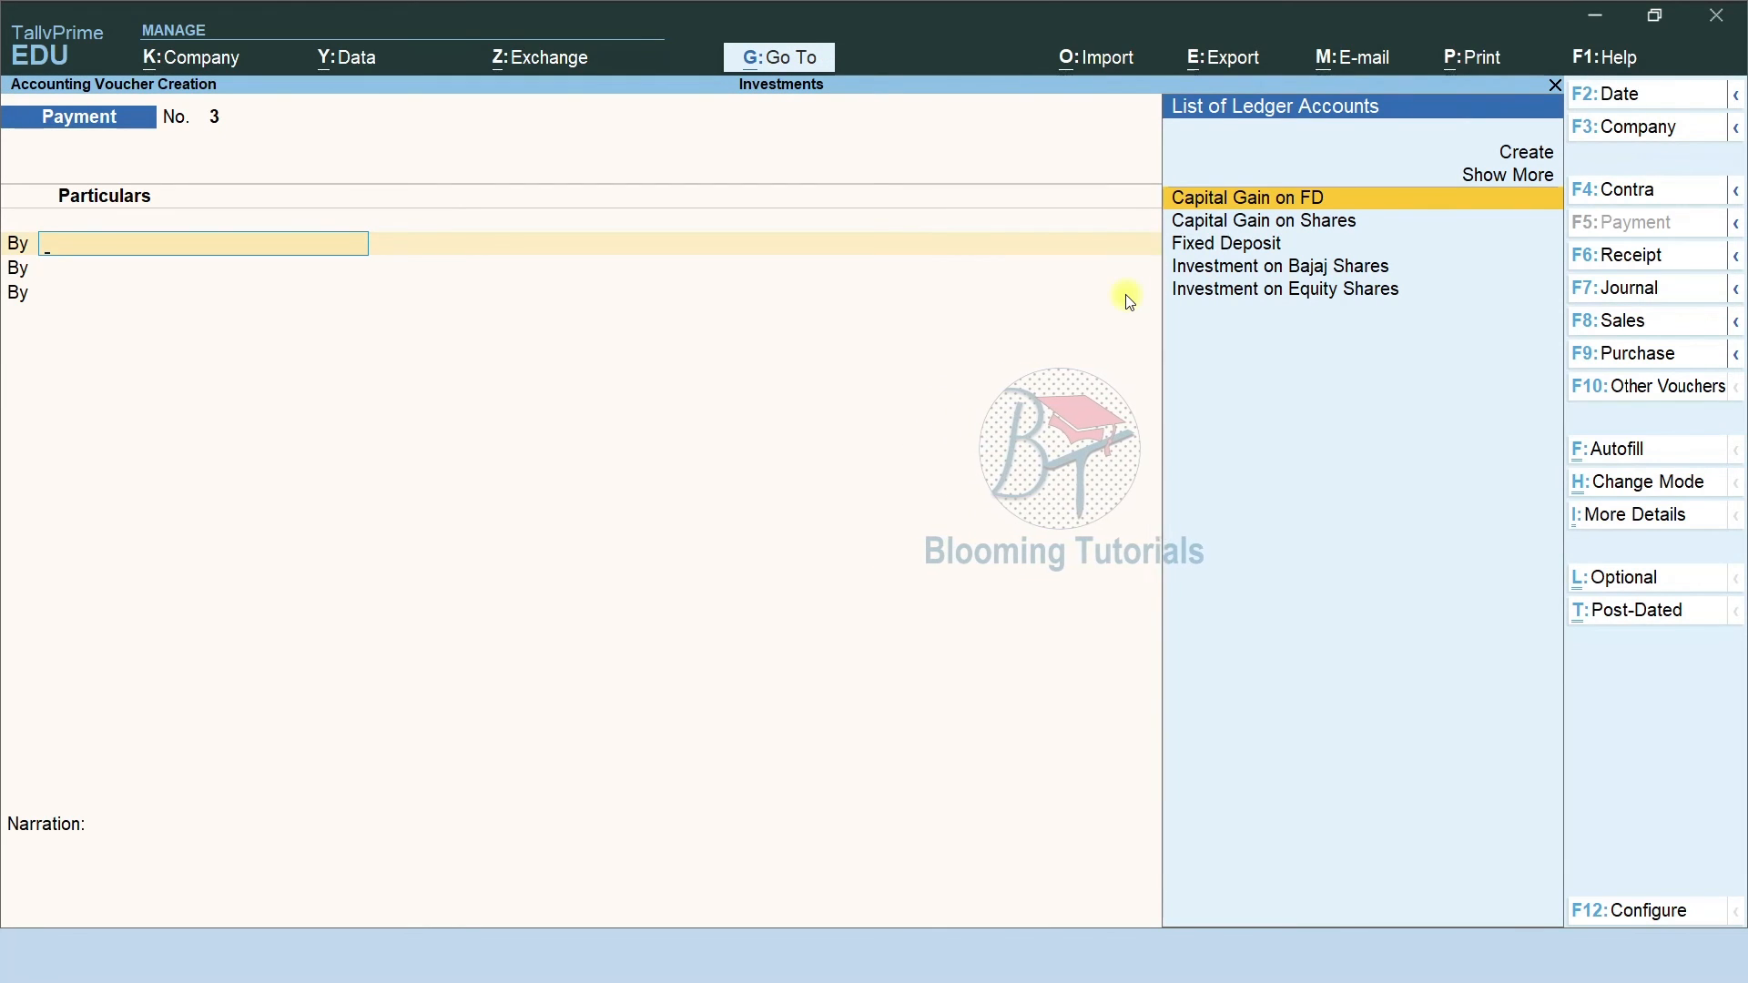
Debit Investment on Equity Shares with 4,00,000 in the payment voucher
{"action": "key", "text": "Down"}
{"action": "key", "text": "Down"}
{"action": "key", "text": "Down"}
{"action": "key", "text": "Down"}
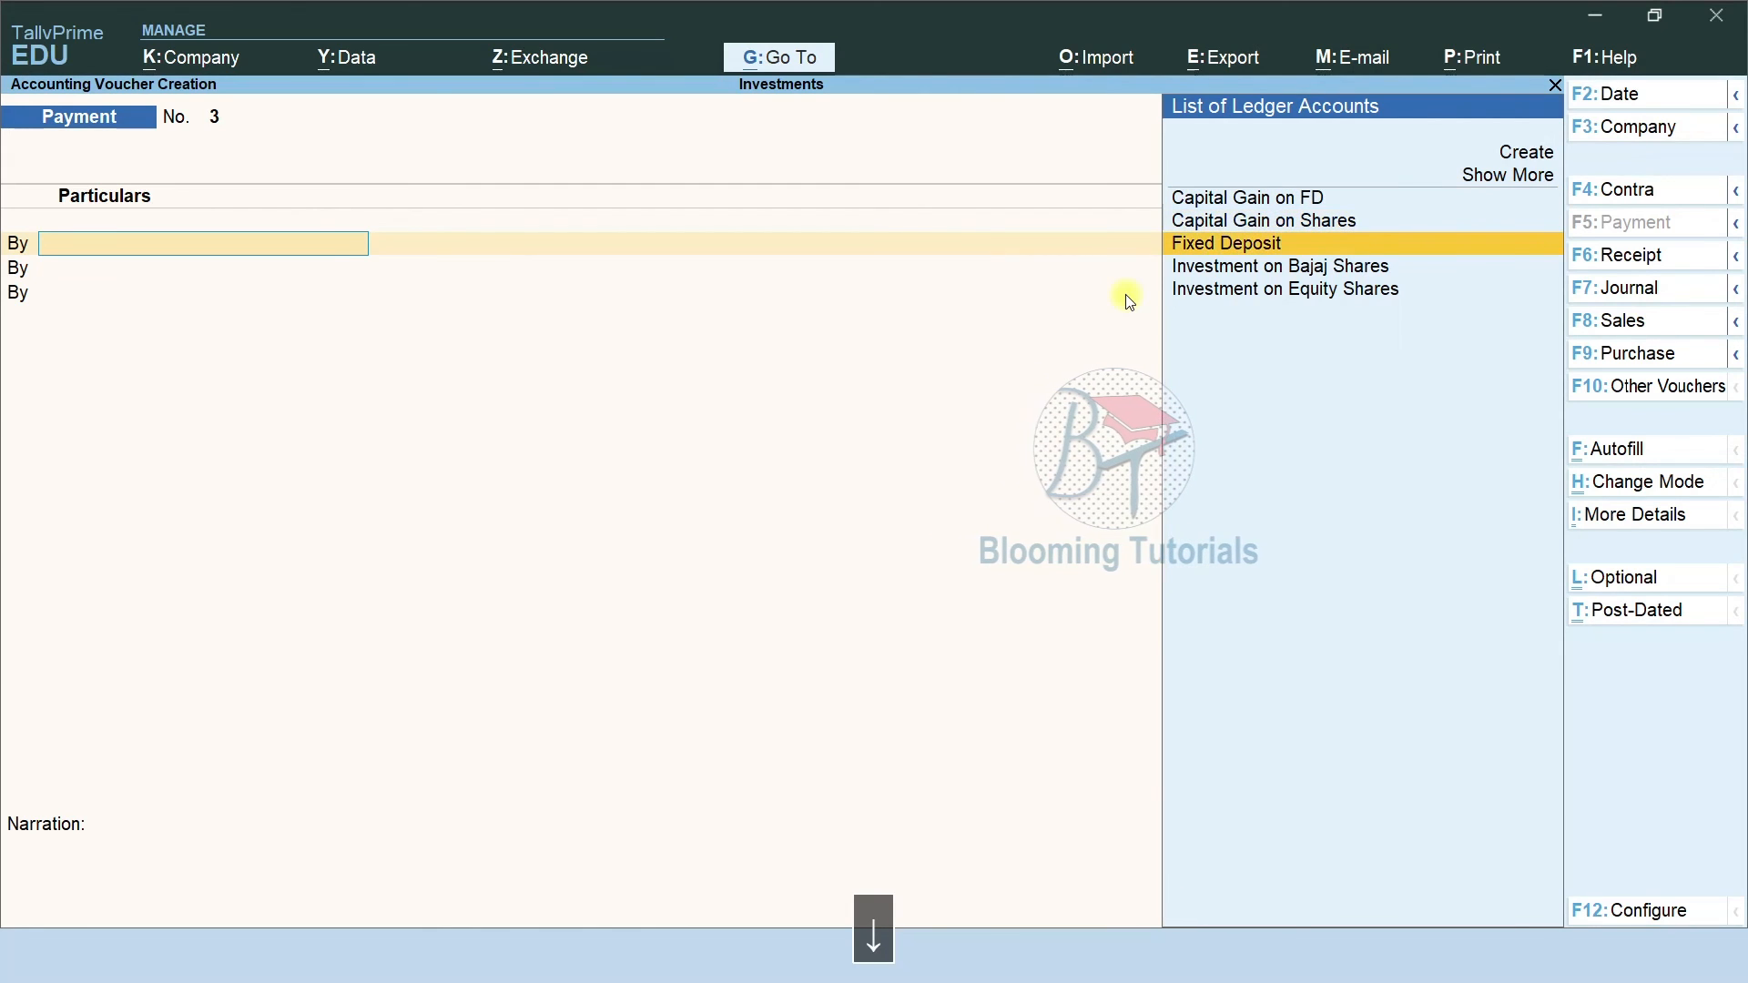
{"action": "key", "text": "Return"}
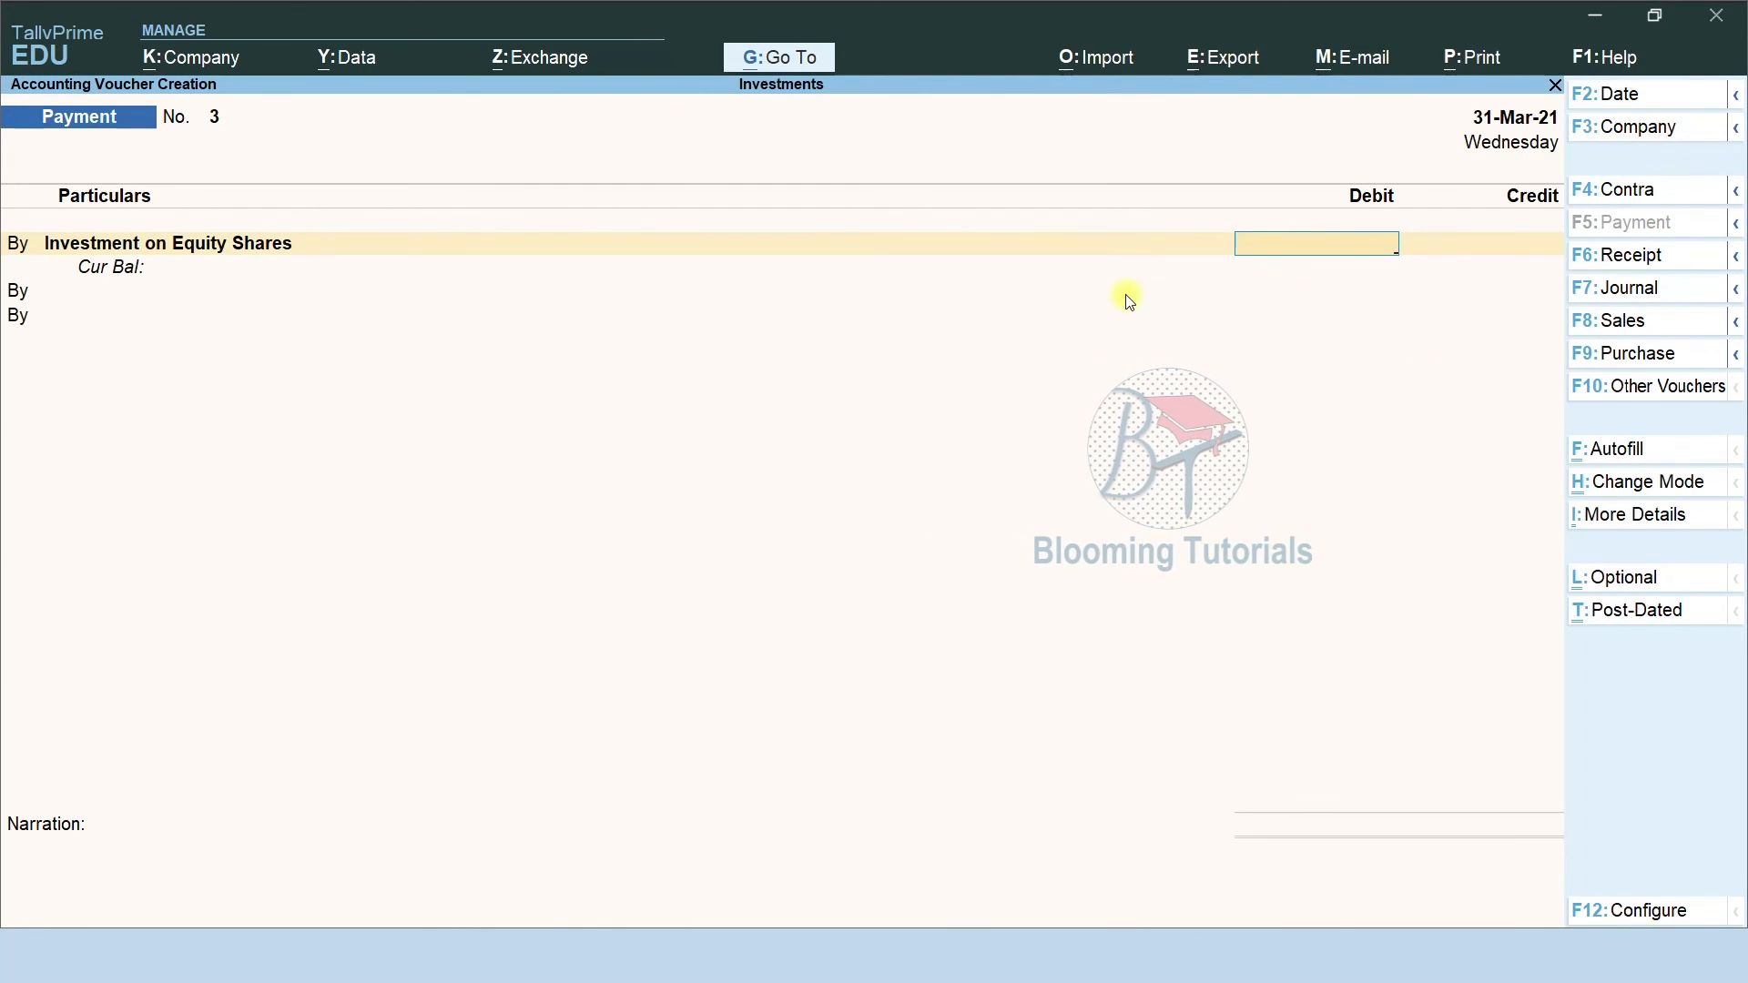
{"action": "type", "text": "4,00,00"}
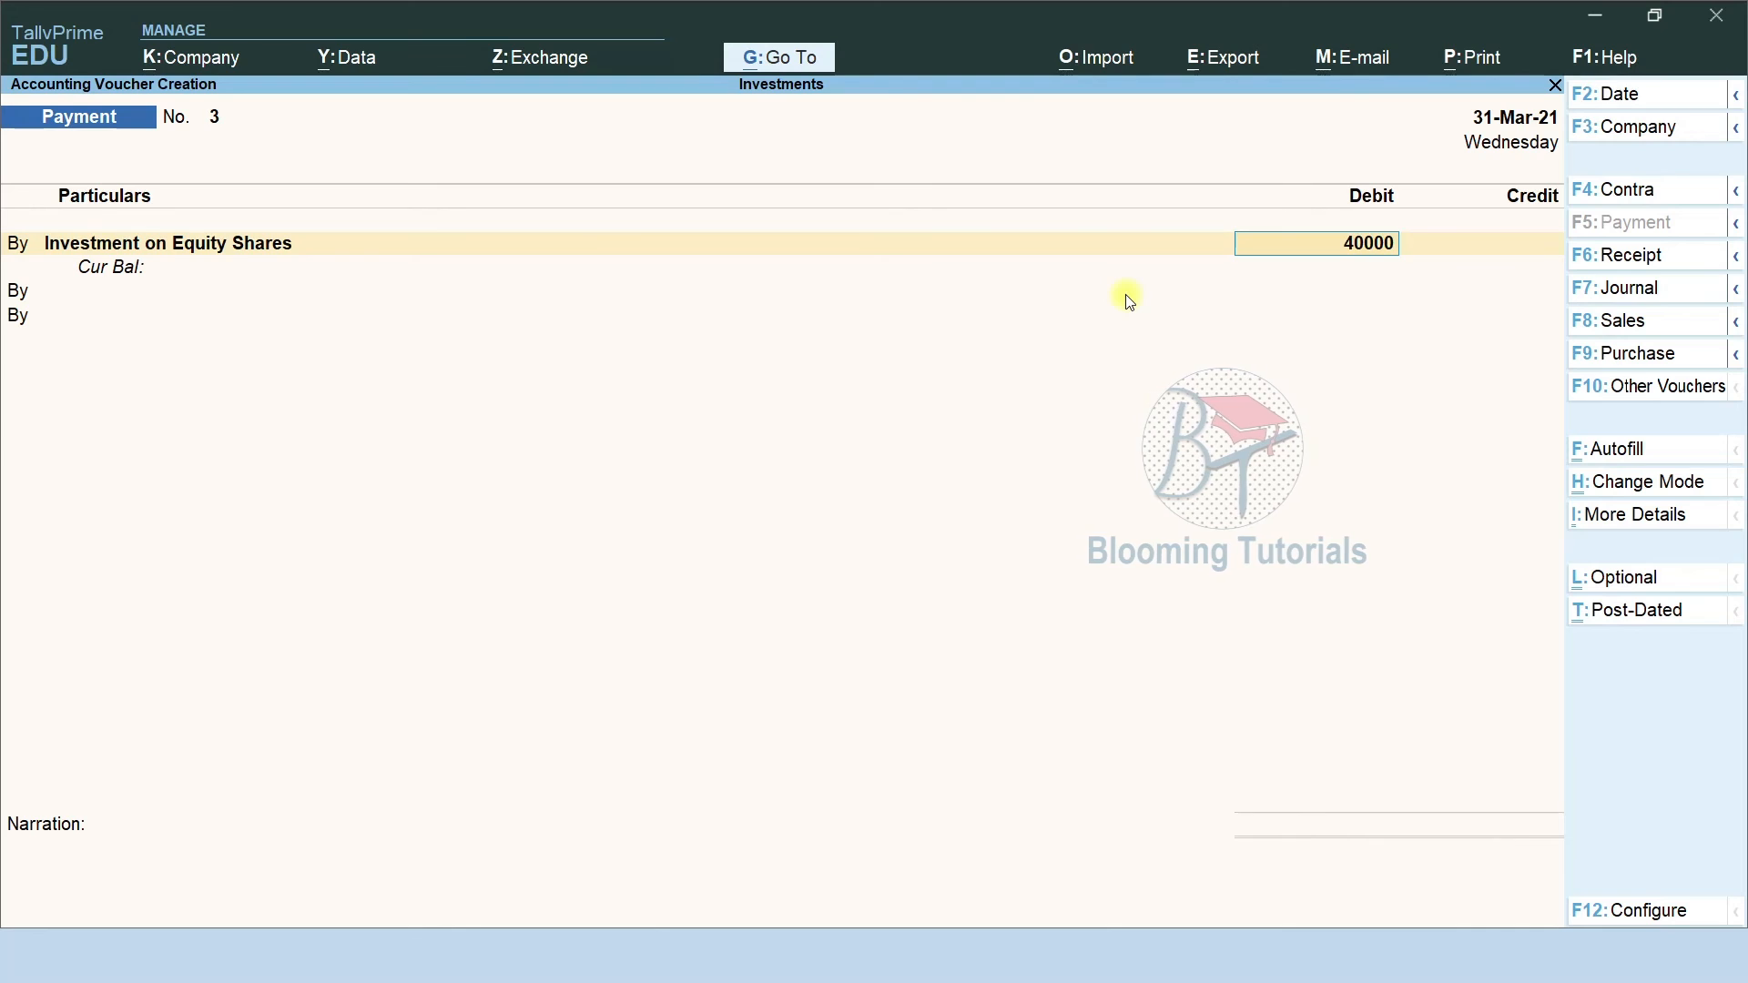
{"action": "type", "text": "0"}
{"action": "key", "text": "Return"}
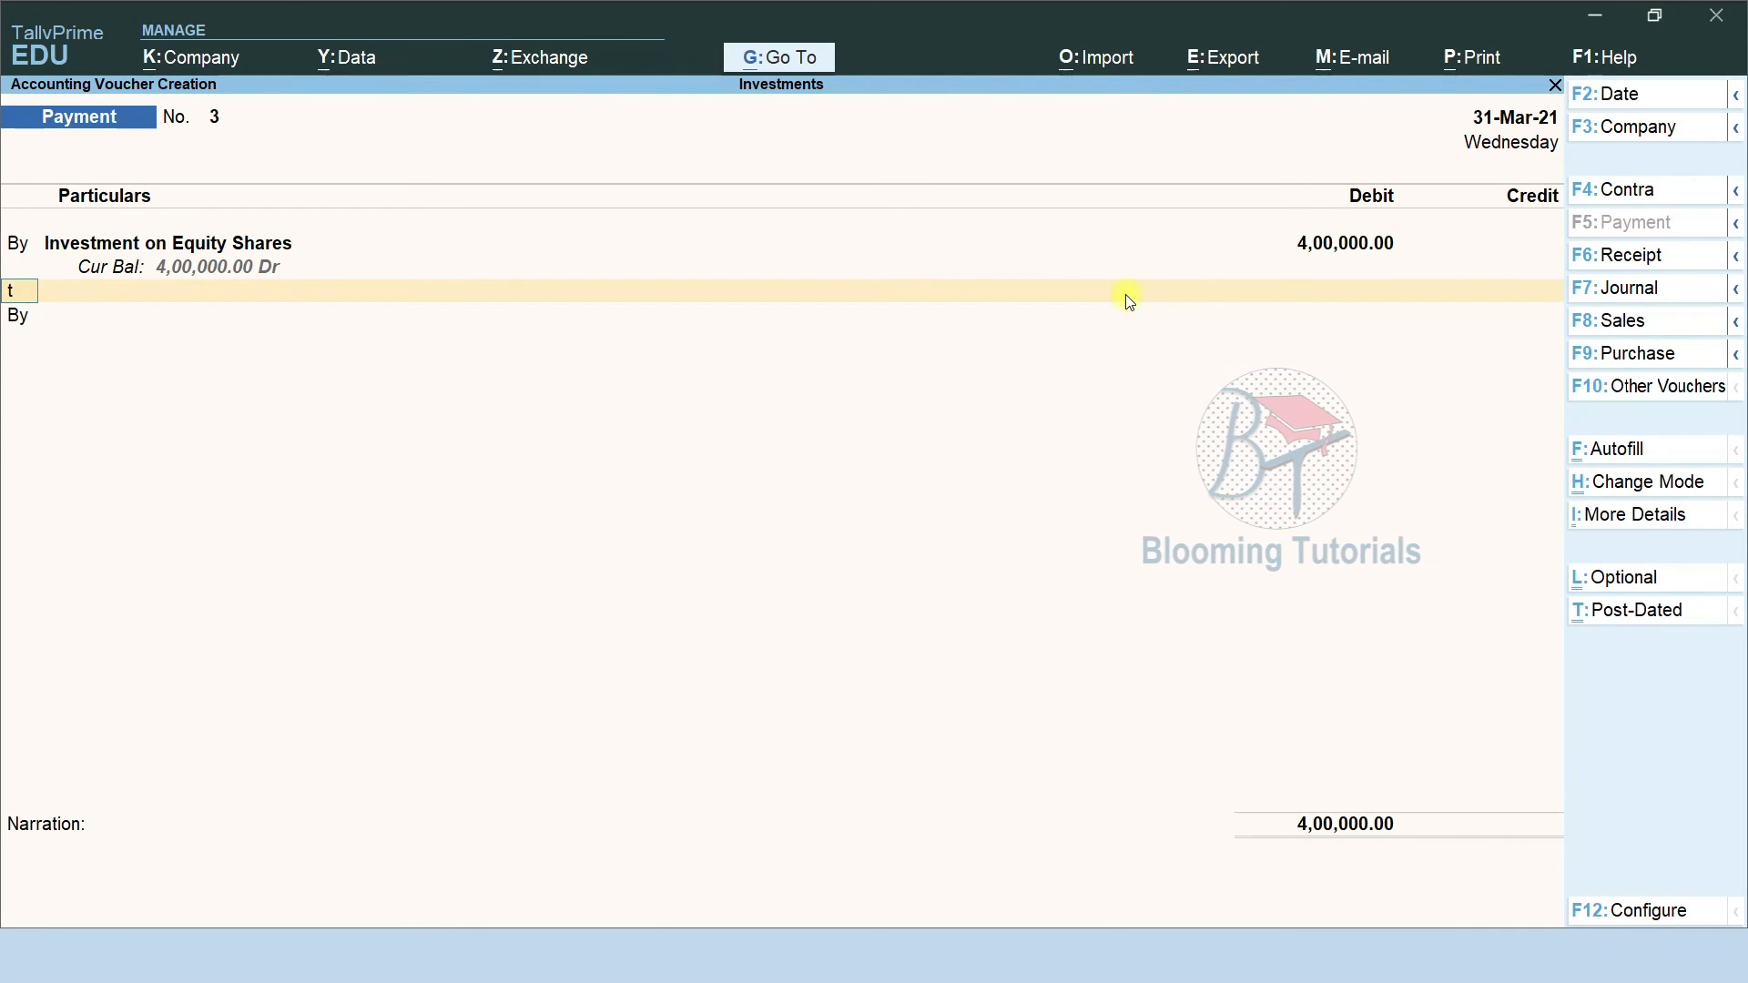
Credit HDFC Bank with 4,00,000 as the second line of the payment voucher
{"action": "key", "text": "Return"}
{"action": "key", "text": "Down"}
{"action": "key", "text": "Down"}
{"action": "key", "text": "Down"}
{"action": "key", "text": "Down"}
{"action": "key", "text": "Down"}
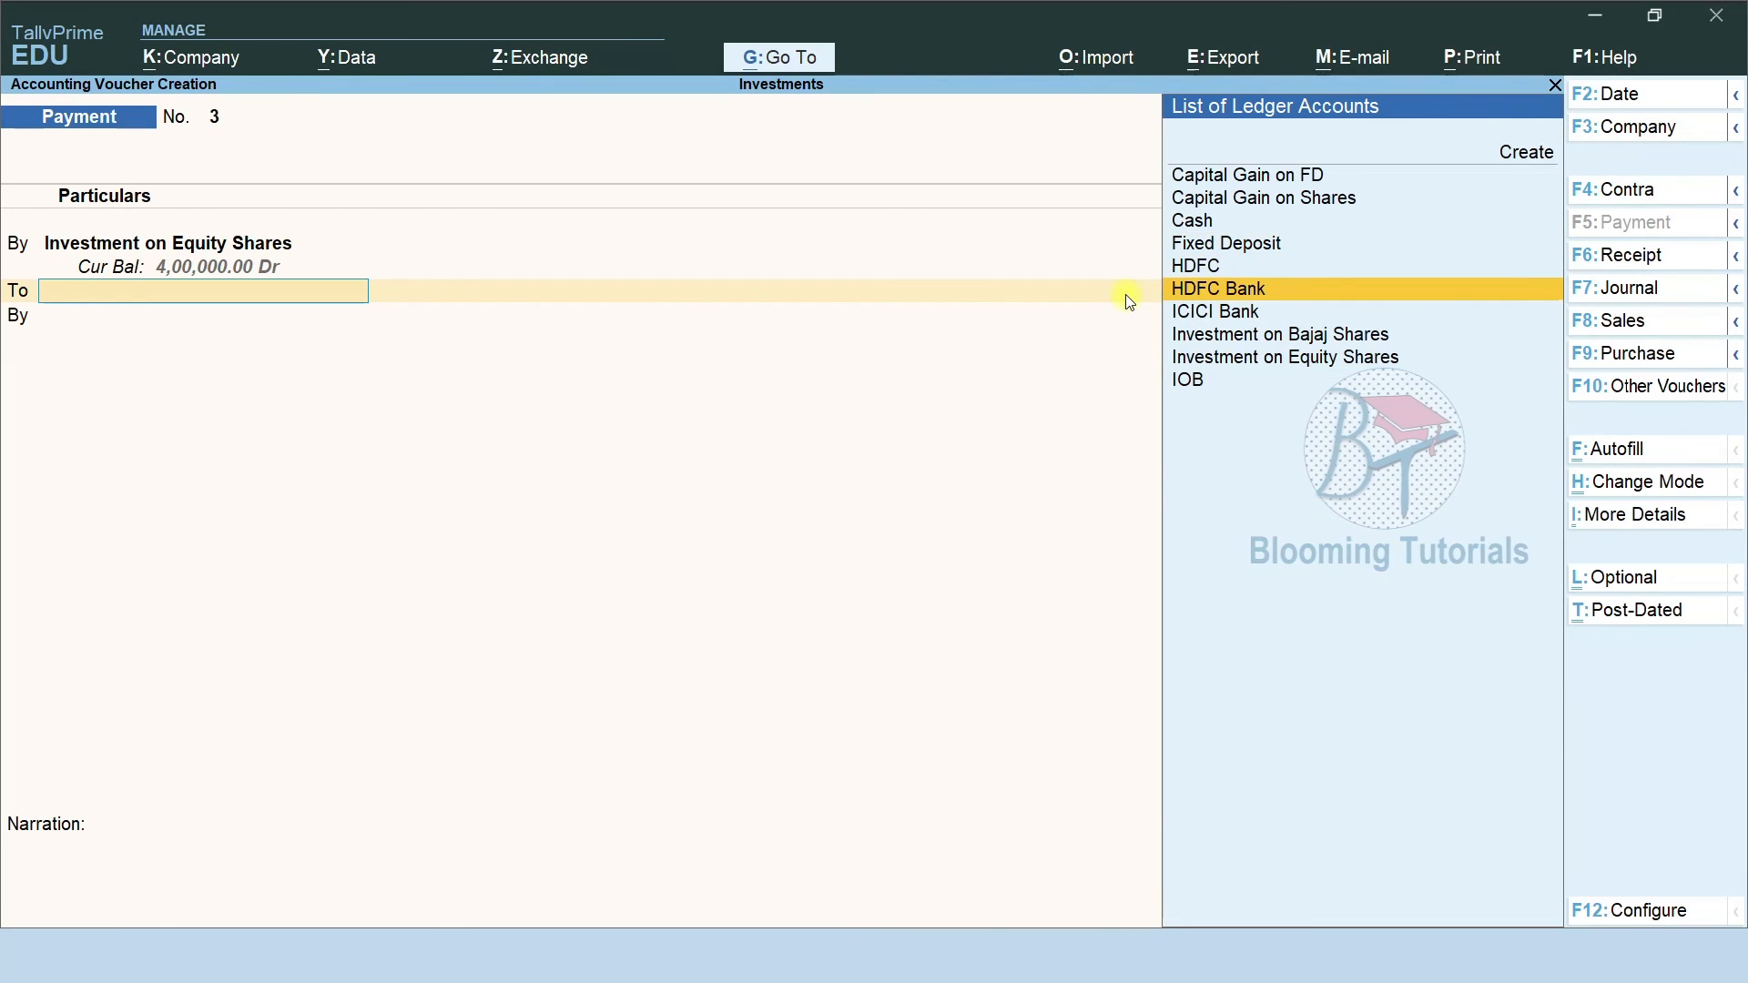
{"action": "key", "text": "Return"}
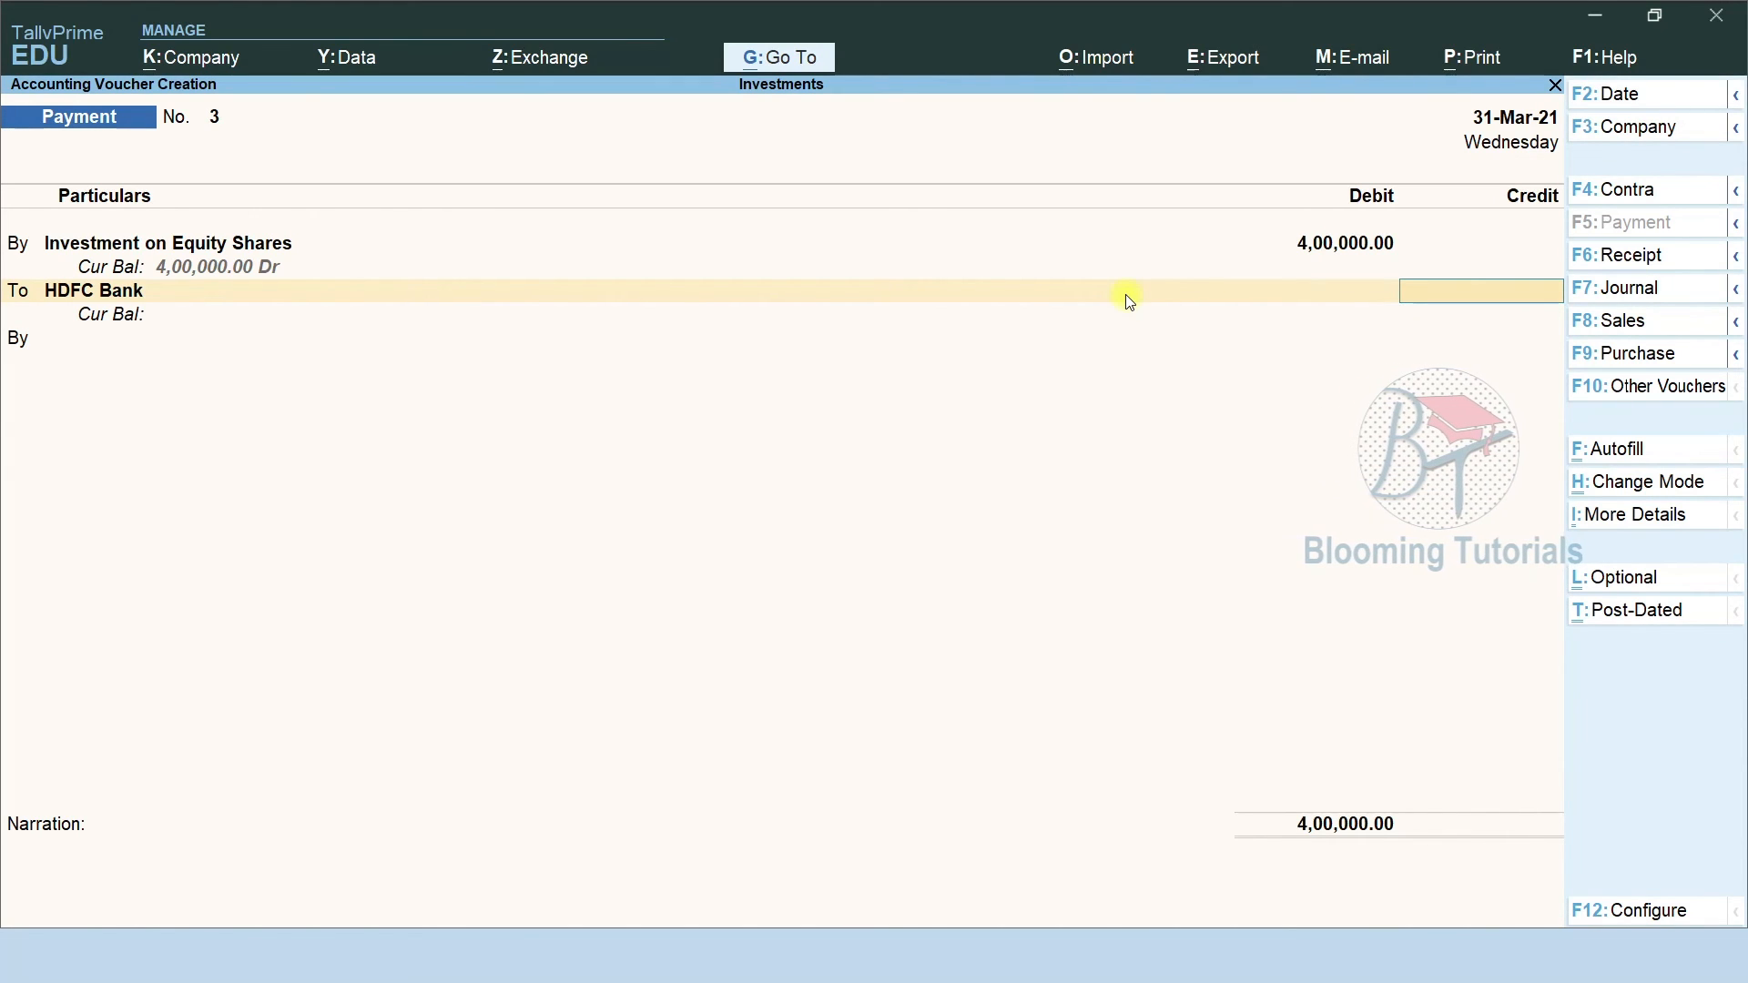
{"action": "type", "text": "4,00,000"}
{"action": "key", "text": "Return"}
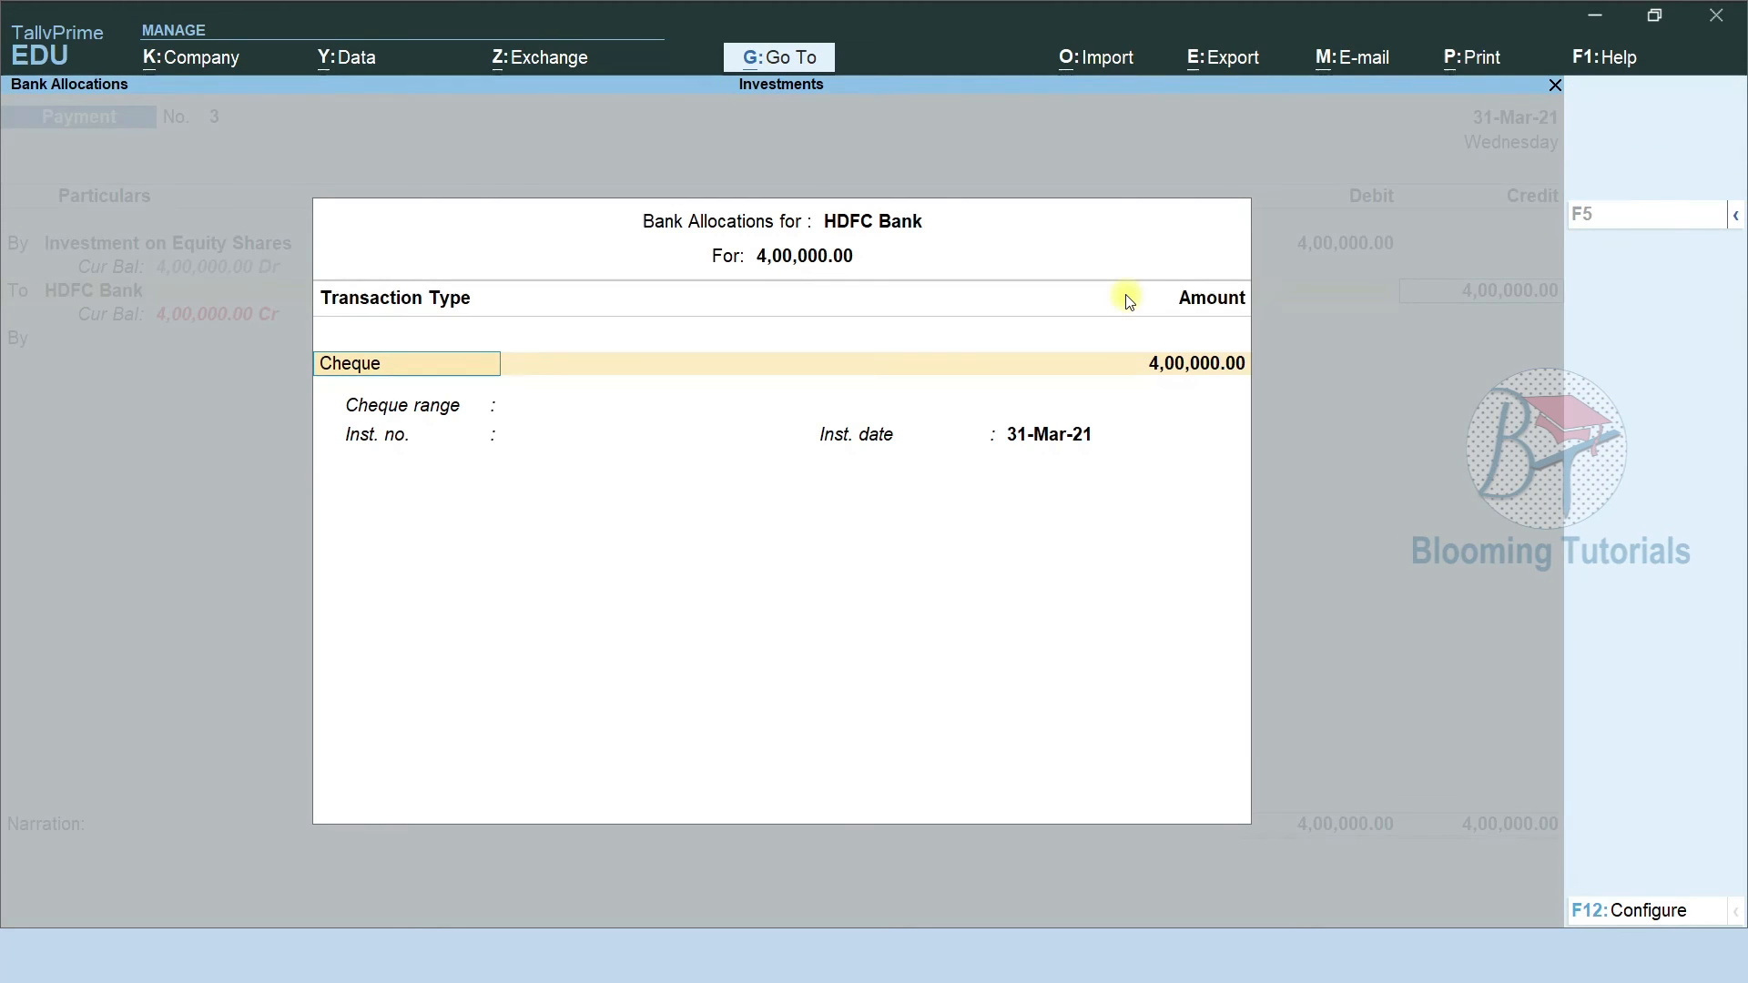
Allocate the HDFC Bank amount to a Cheque with no cheque range, enter its instrument number, and accept the bank allocation
{"action": "key", "text": "Return"}
{"action": "type", "text": "85"}
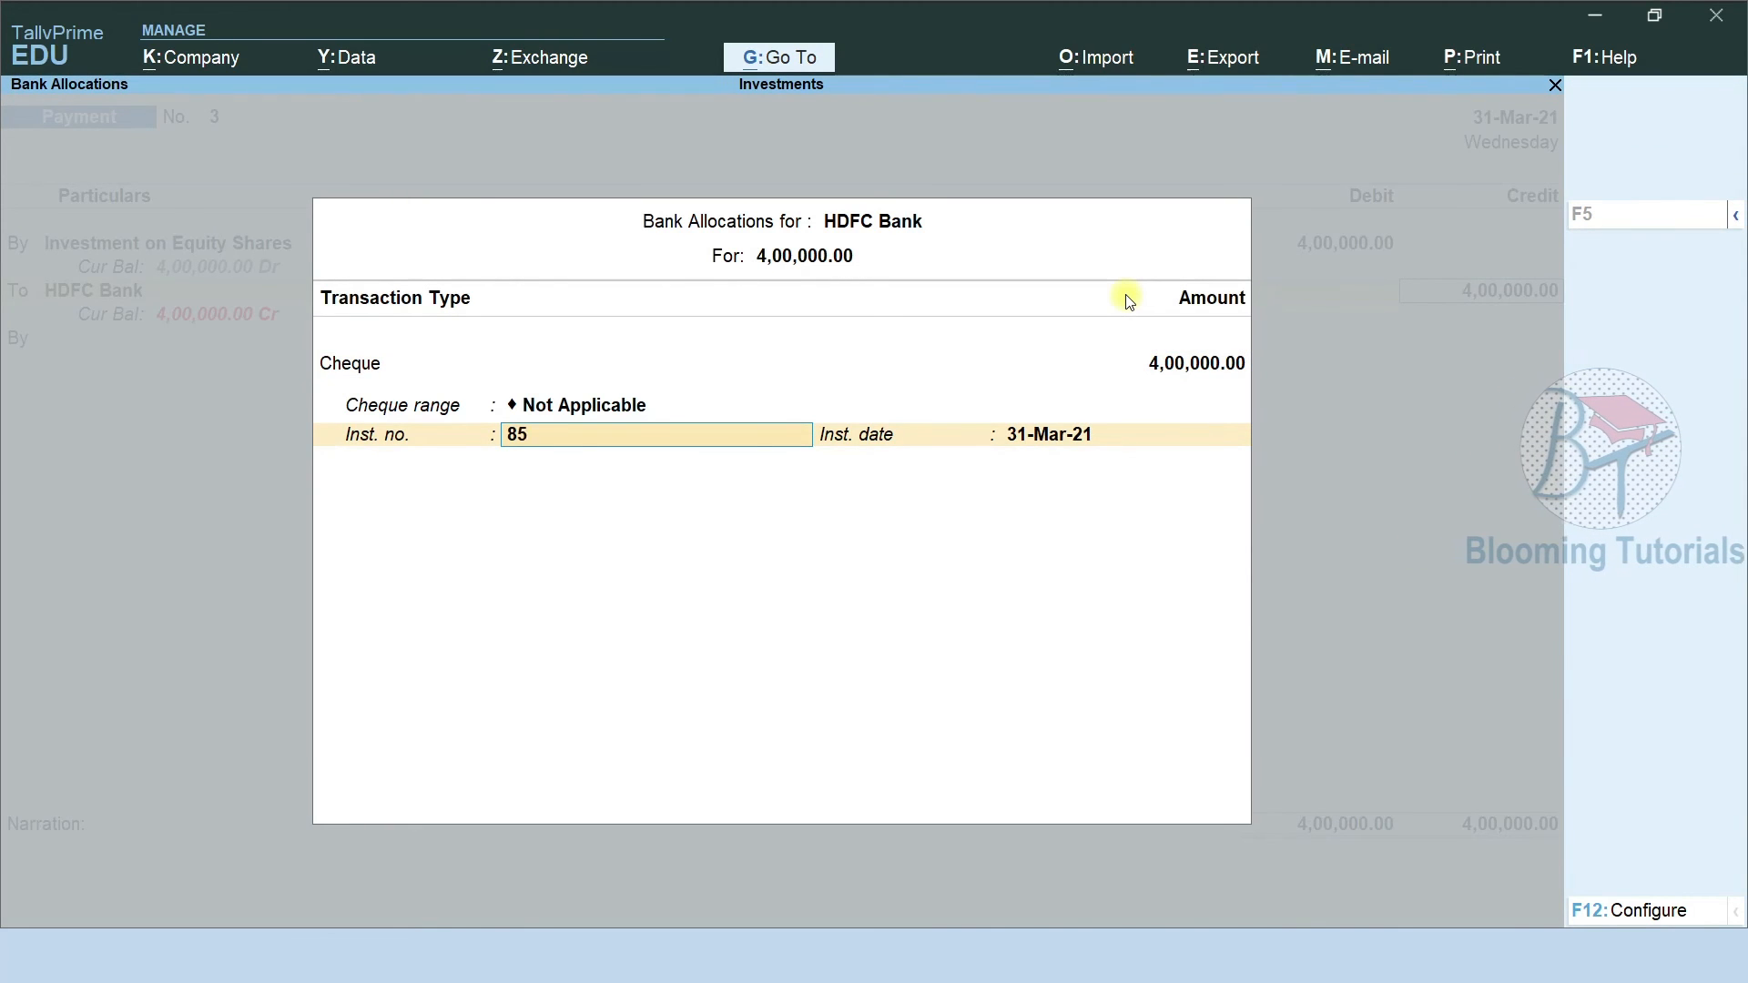
{"action": "type", "text": "4756"}
{"action": "key", "text": "Return"}
{"action": "key", "text": "Return"}
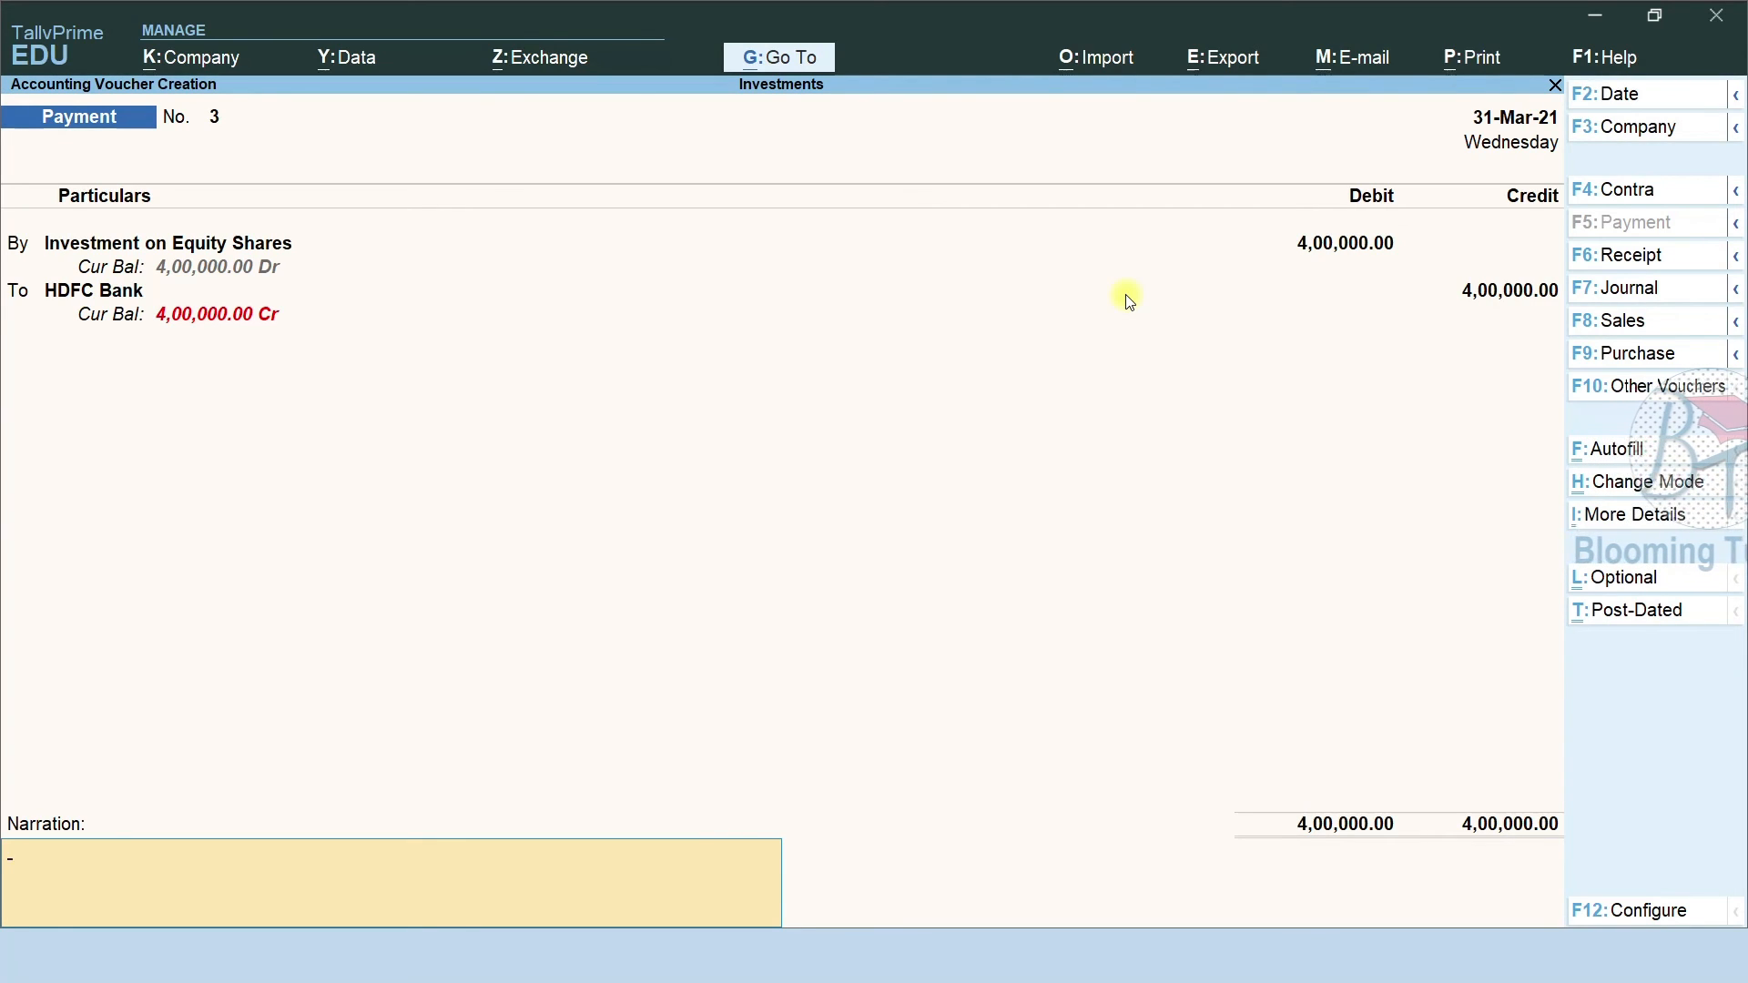
Date the payment voucher 1-4-20, save it without a narration, and leave voucher entry
{"action": "key", "text": "F2"}
{"action": "key", "text": "Return"}
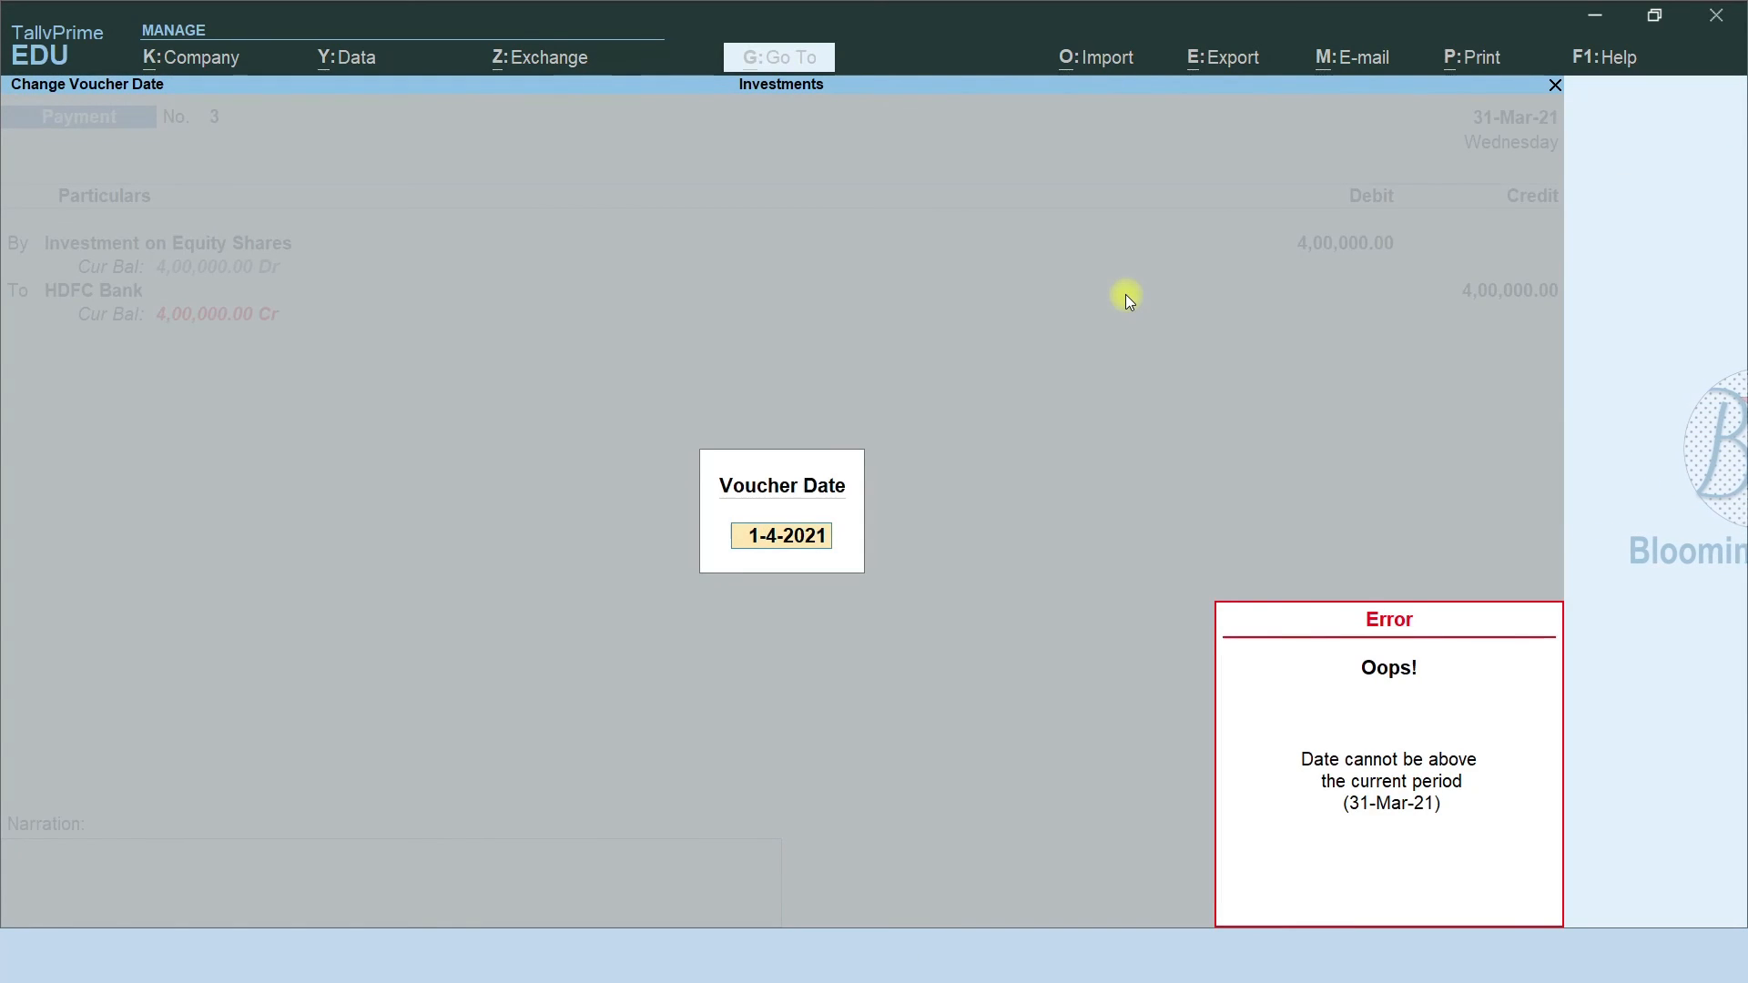
{"action": "type", "text": "1-4-20"}
{"action": "key", "text": "Return"}
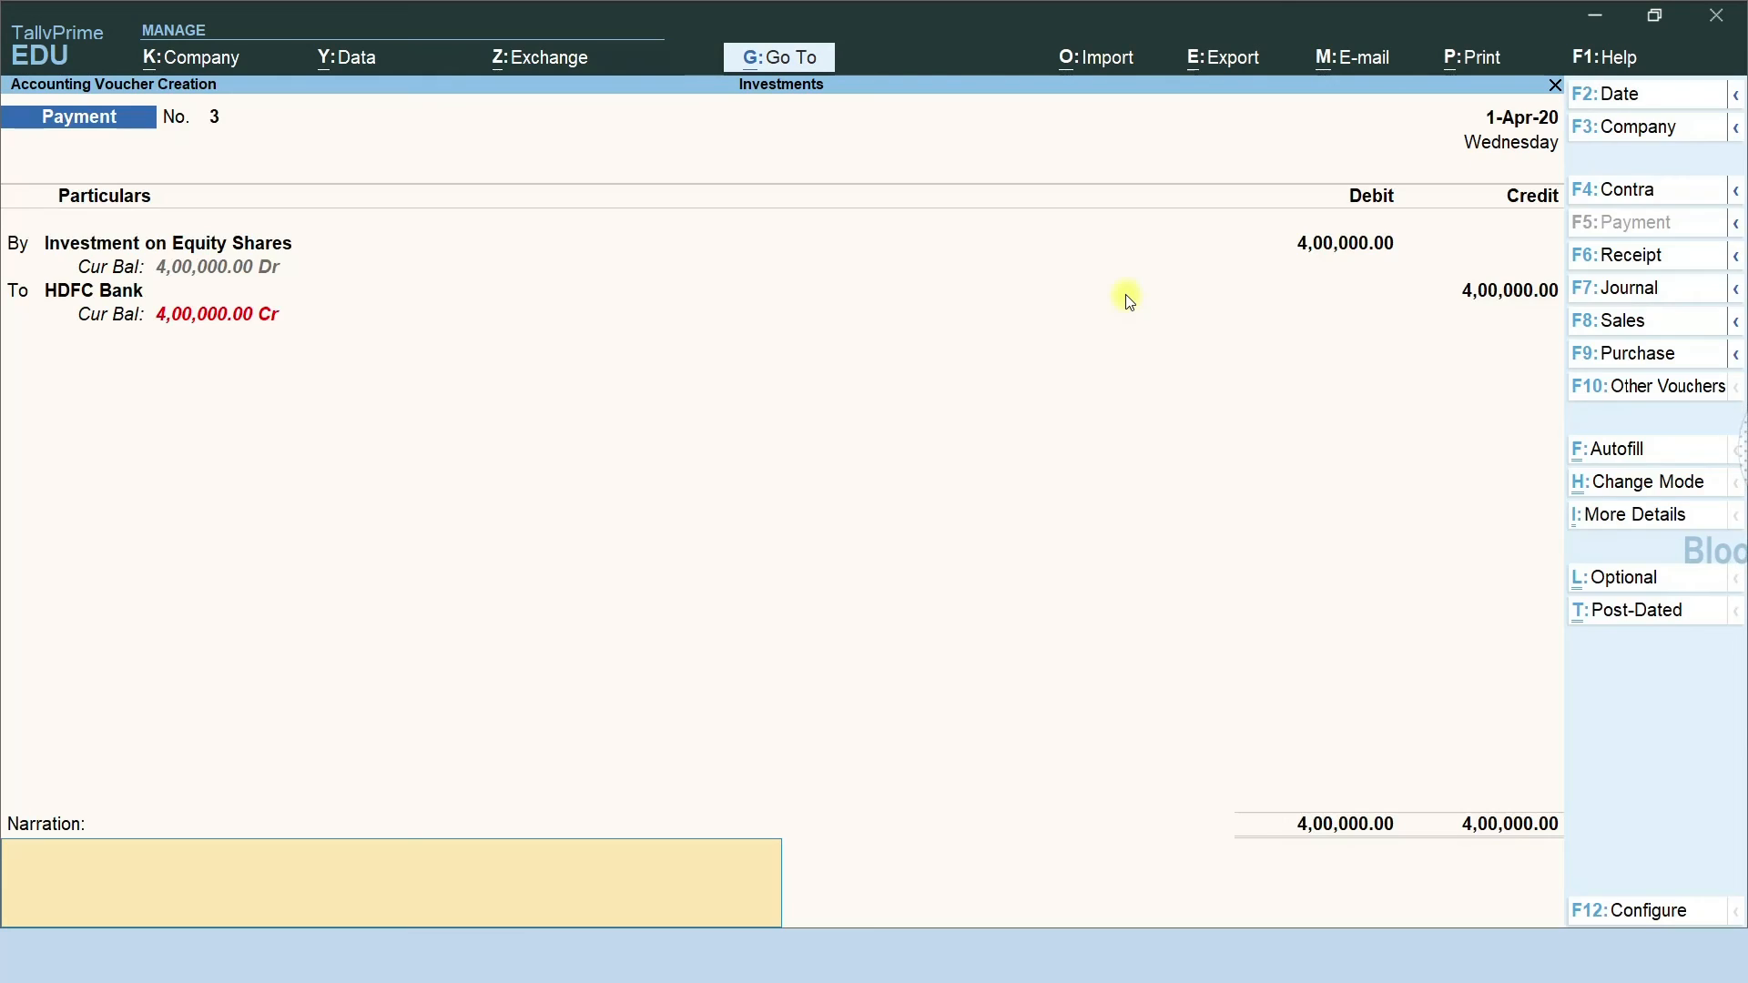
{"action": "key", "text": "Return"}
{"action": "key", "text": "Return"}
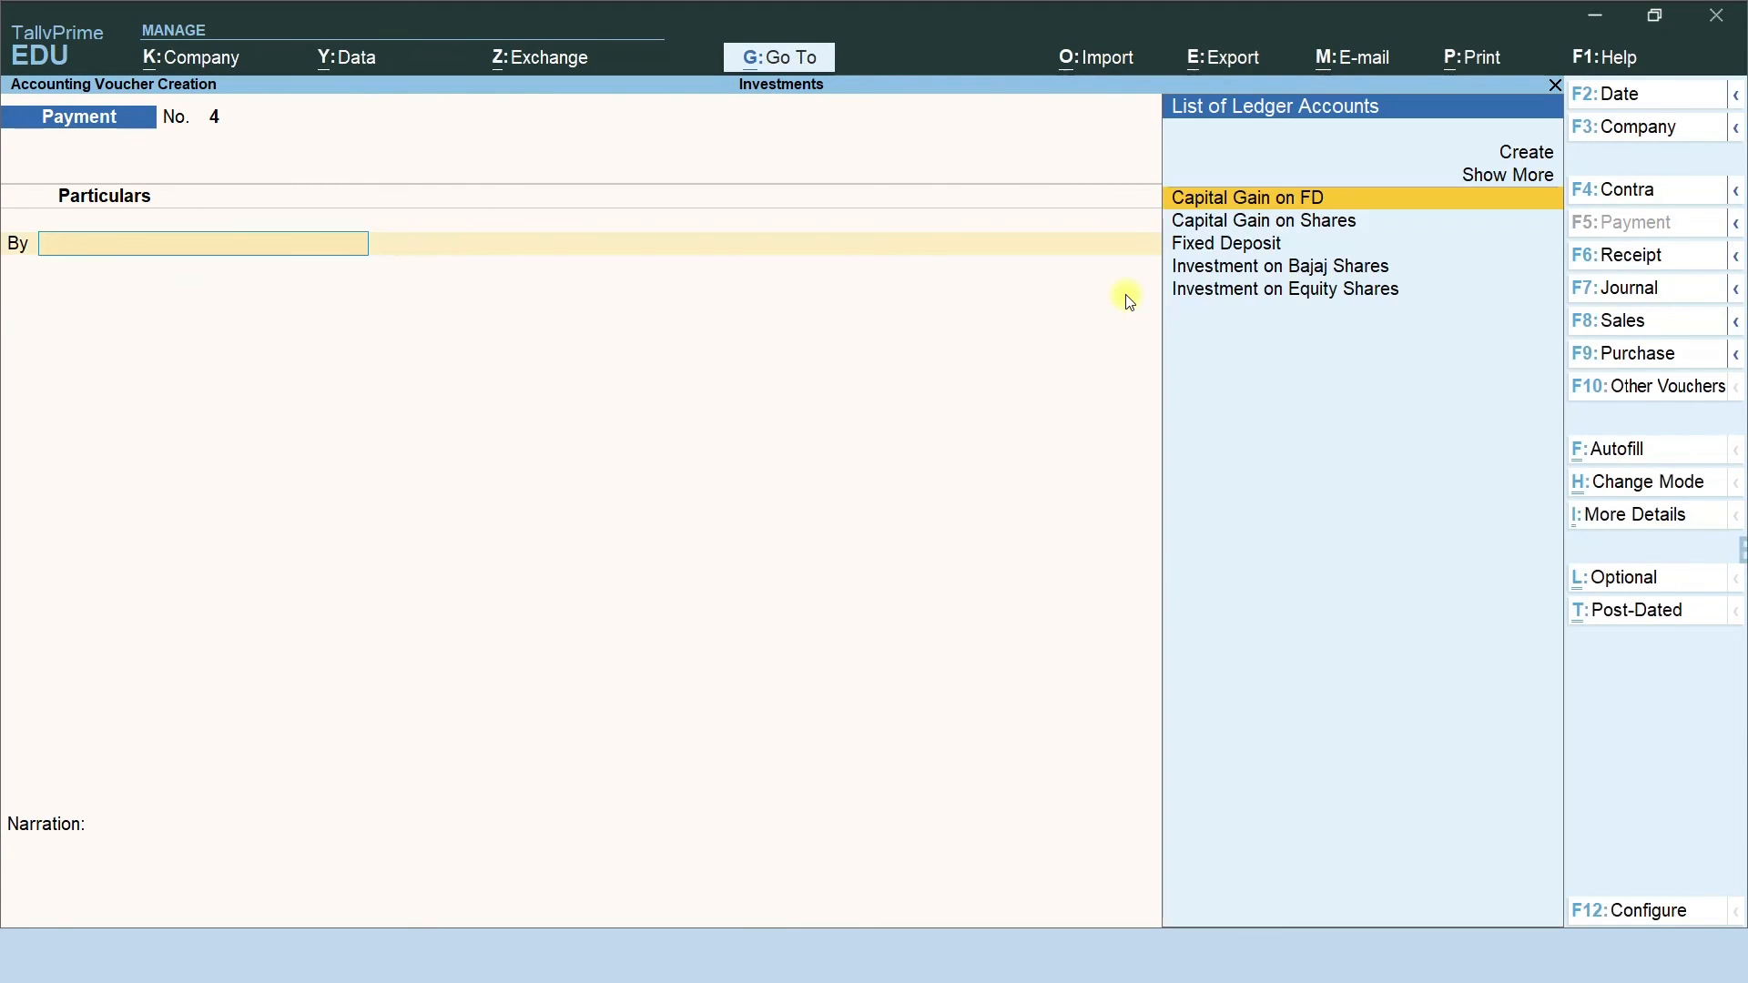
{"action": "key", "text": "Escape"}
{"action": "key", "text": "Escape"}
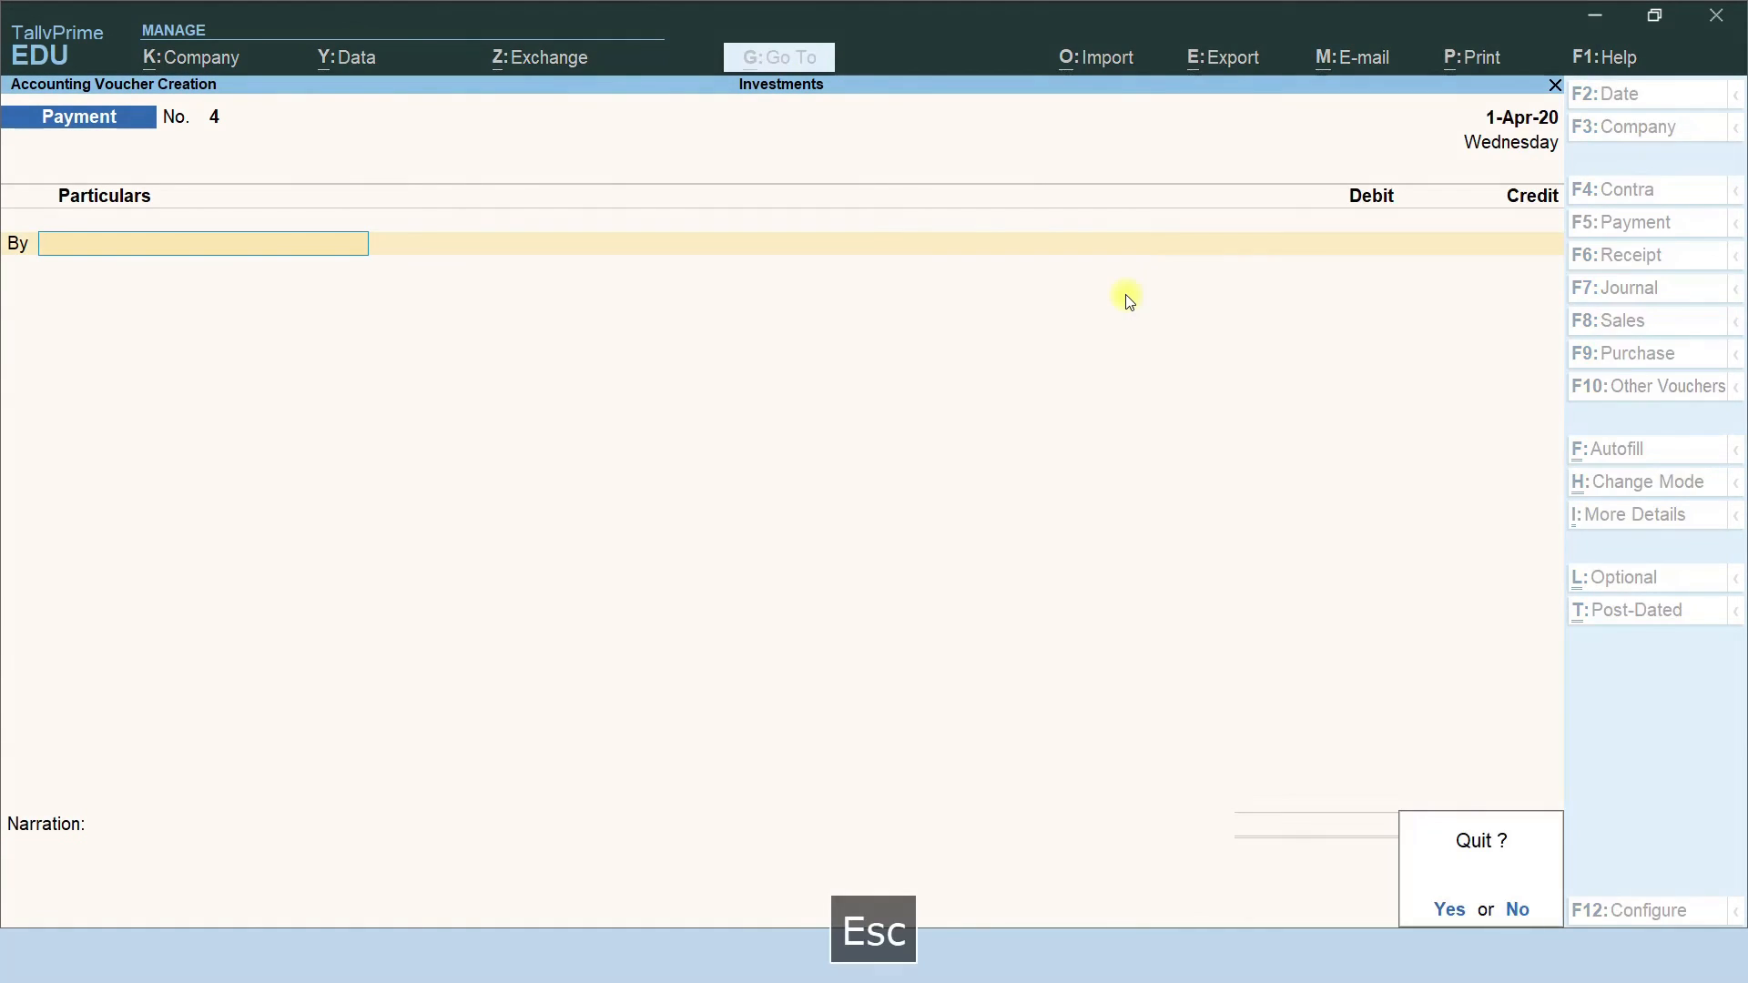
Go to the Interest Calculations reports within the Statements of Accounts
{"action": "key", "text": "Down"}
{"action": "key", "text": "Down"}
{"action": "key", "text": "Down"}
{"action": "key", "text": "Down"}
{"action": "key", "text": "Down"}
{"action": "key", "text": "Down"}
{"action": "key", "text": "Down"}
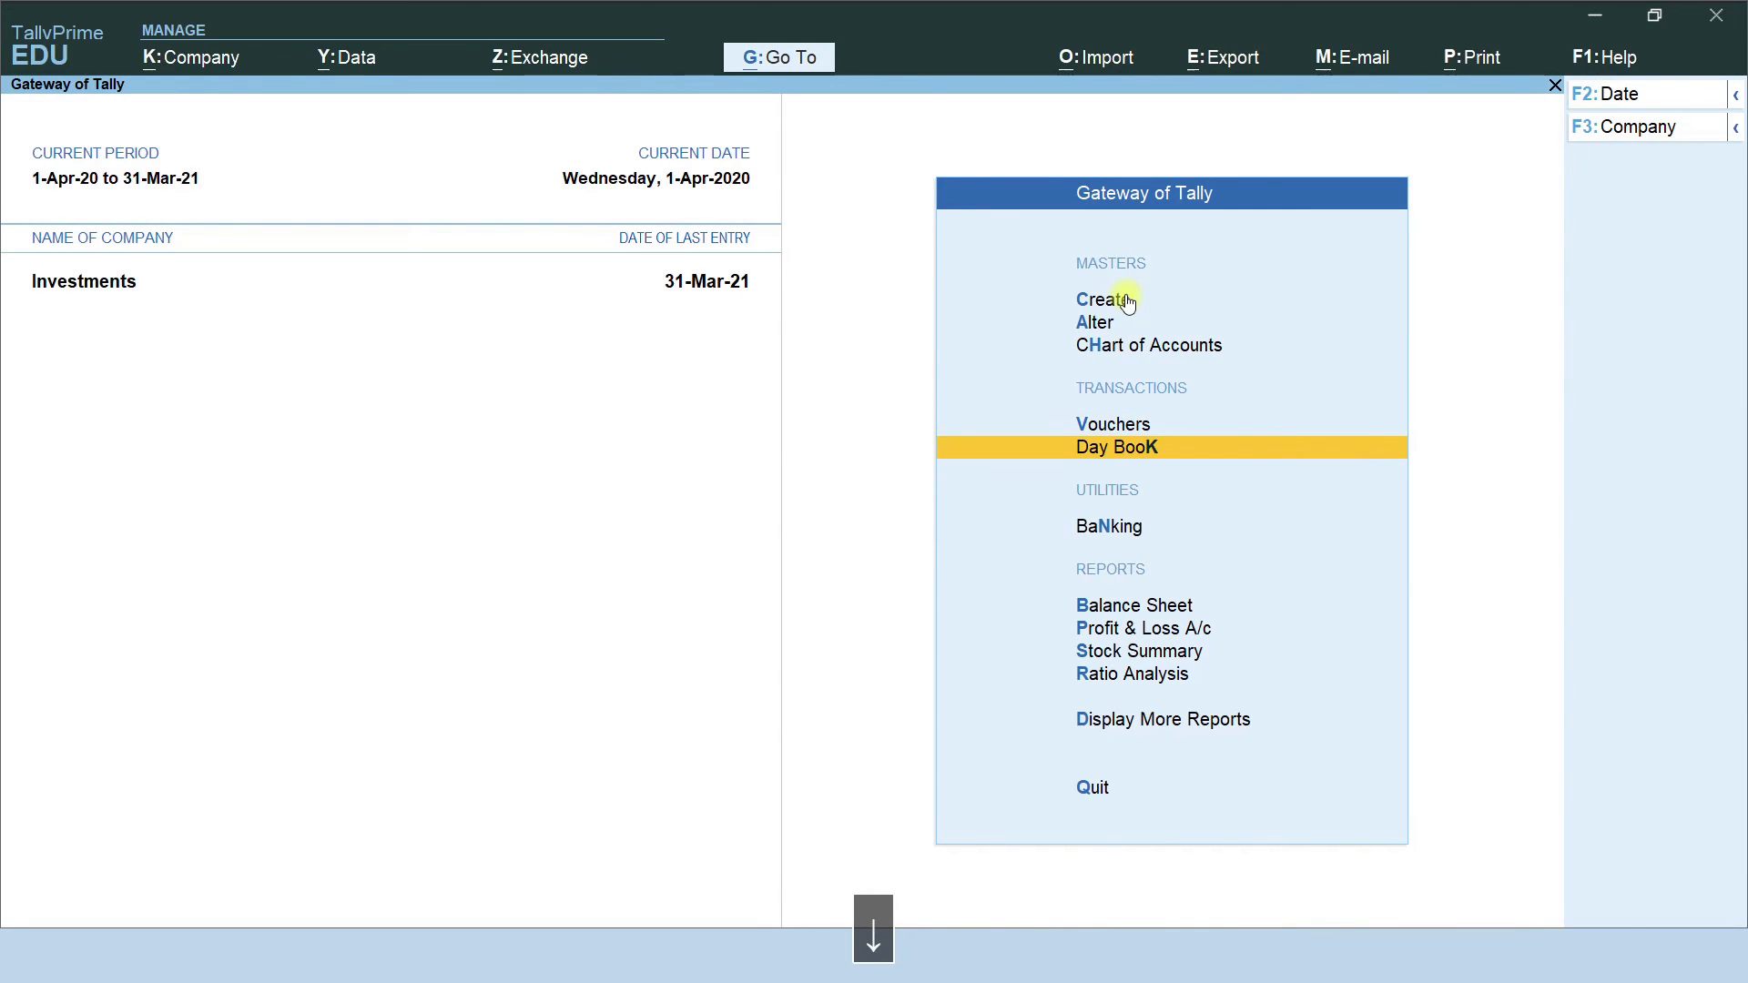
{"action": "key", "text": "Return"}
{"action": "key", "text": "Down"}
{"action": "key", "text": "Down"}
{"action": "key", "text": "Down"}
{"action": "key", "text": "Down"}
{"action": "key", "text": "Down"}
{"action": "key", "text": "Return"}
{"action": "key", "text": "Down"}
{"action": "key", "text": "Return"}
Show the ledger interest calculation for Investment on Equity Shares
{"action": "key", "text": "Down"}
{"action": "key", "text": "Down"}
{"action": "key", "text": "Return"}
{"action": "key", "text": "Down"}
{"action": "key", "text": "Down"}
{"action": "key", "text": "Return"}
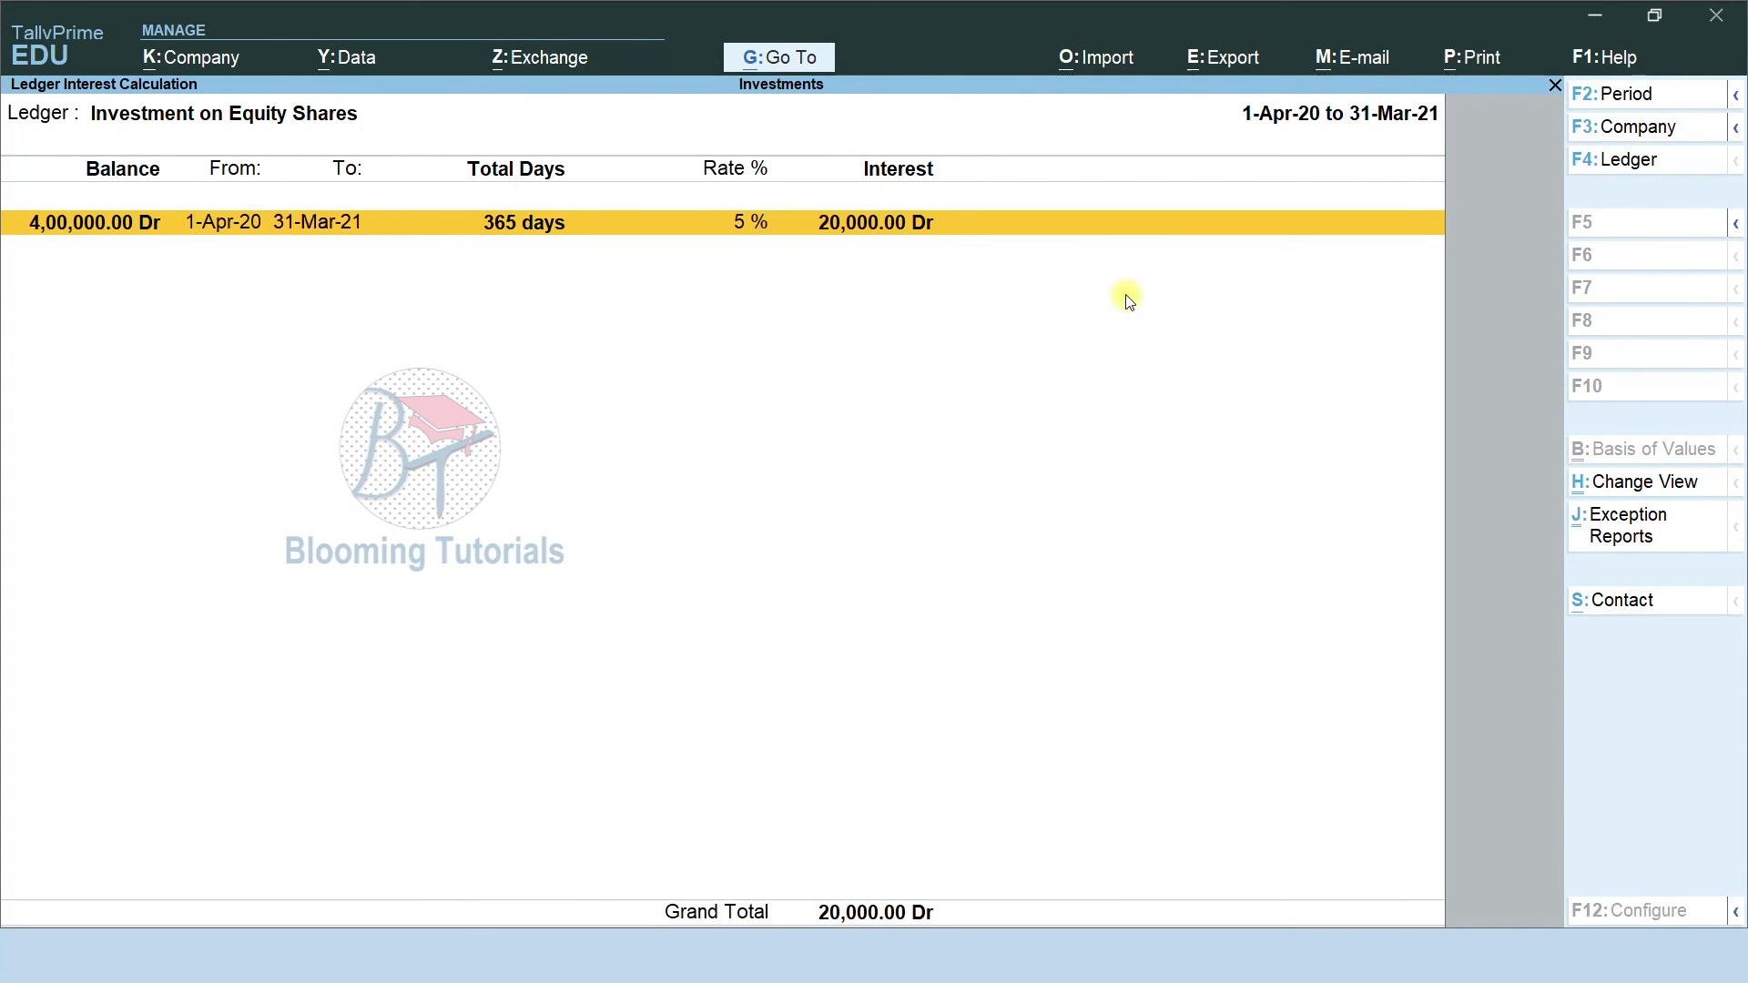
View the equity shares interest for the period 1-4-2020 to 31-3-2023, and return to the Gateway of Tally
{"action": "key", "text": "alt+F2"}
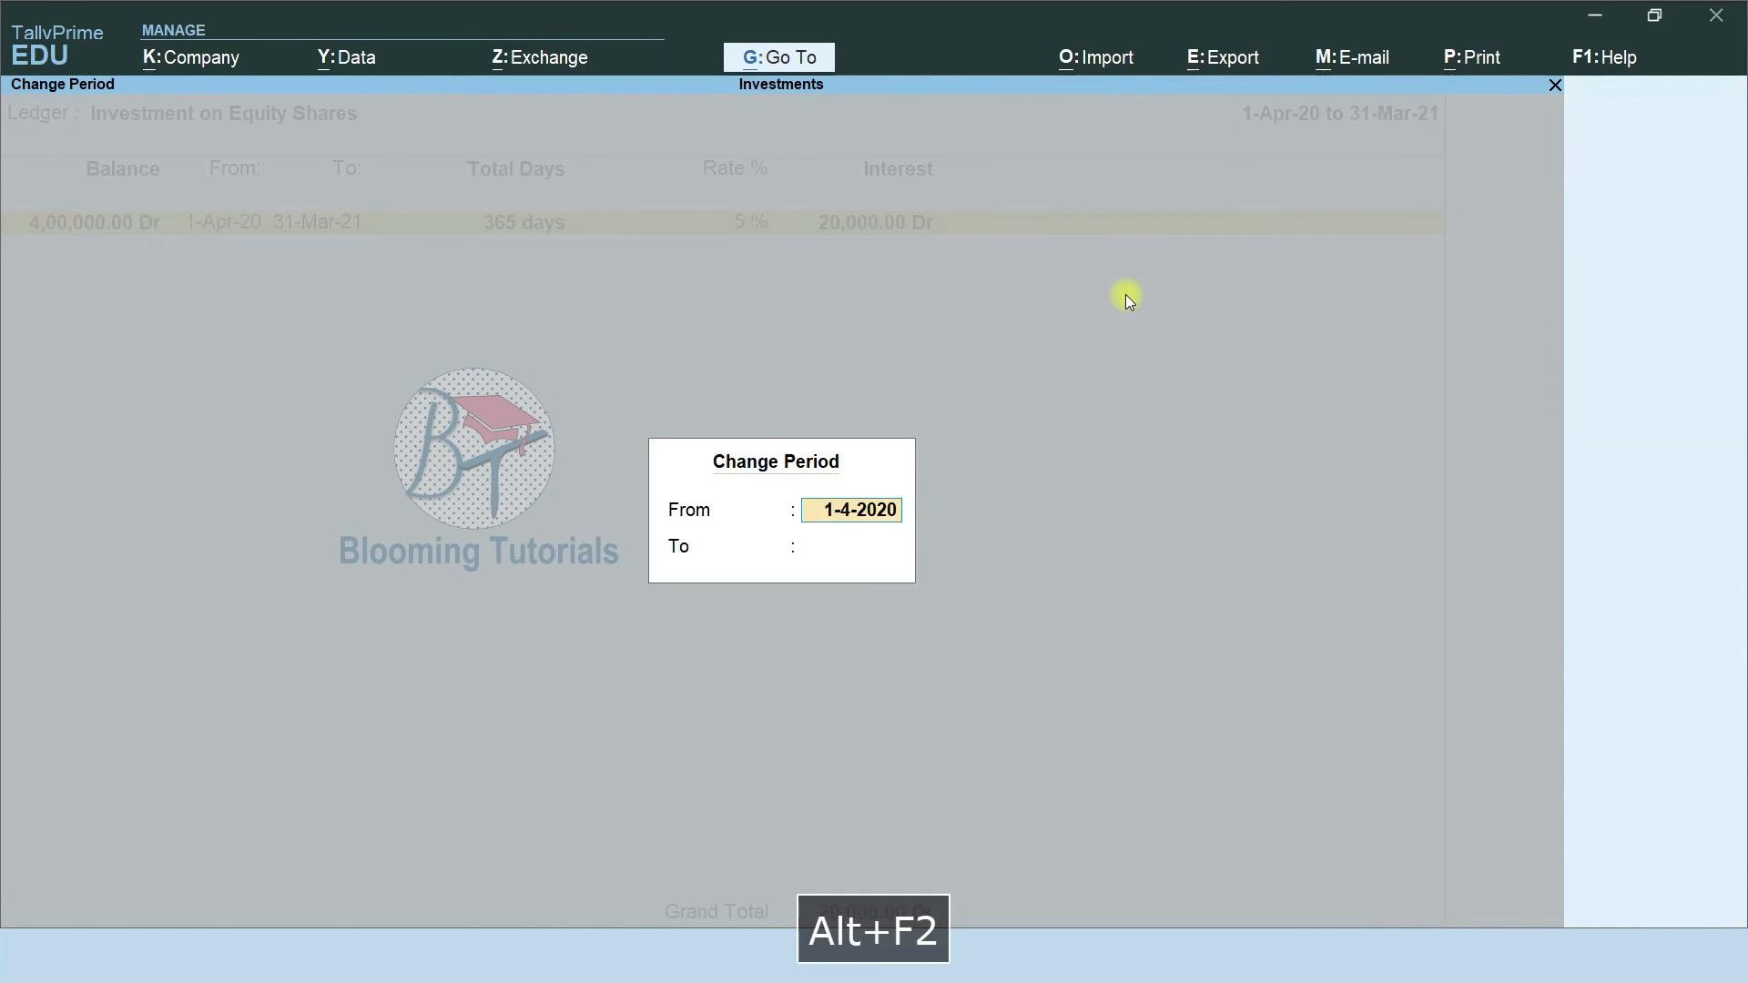
{"action": "key", "text": "Return"}
{"action": "type", "text": "31.3"}
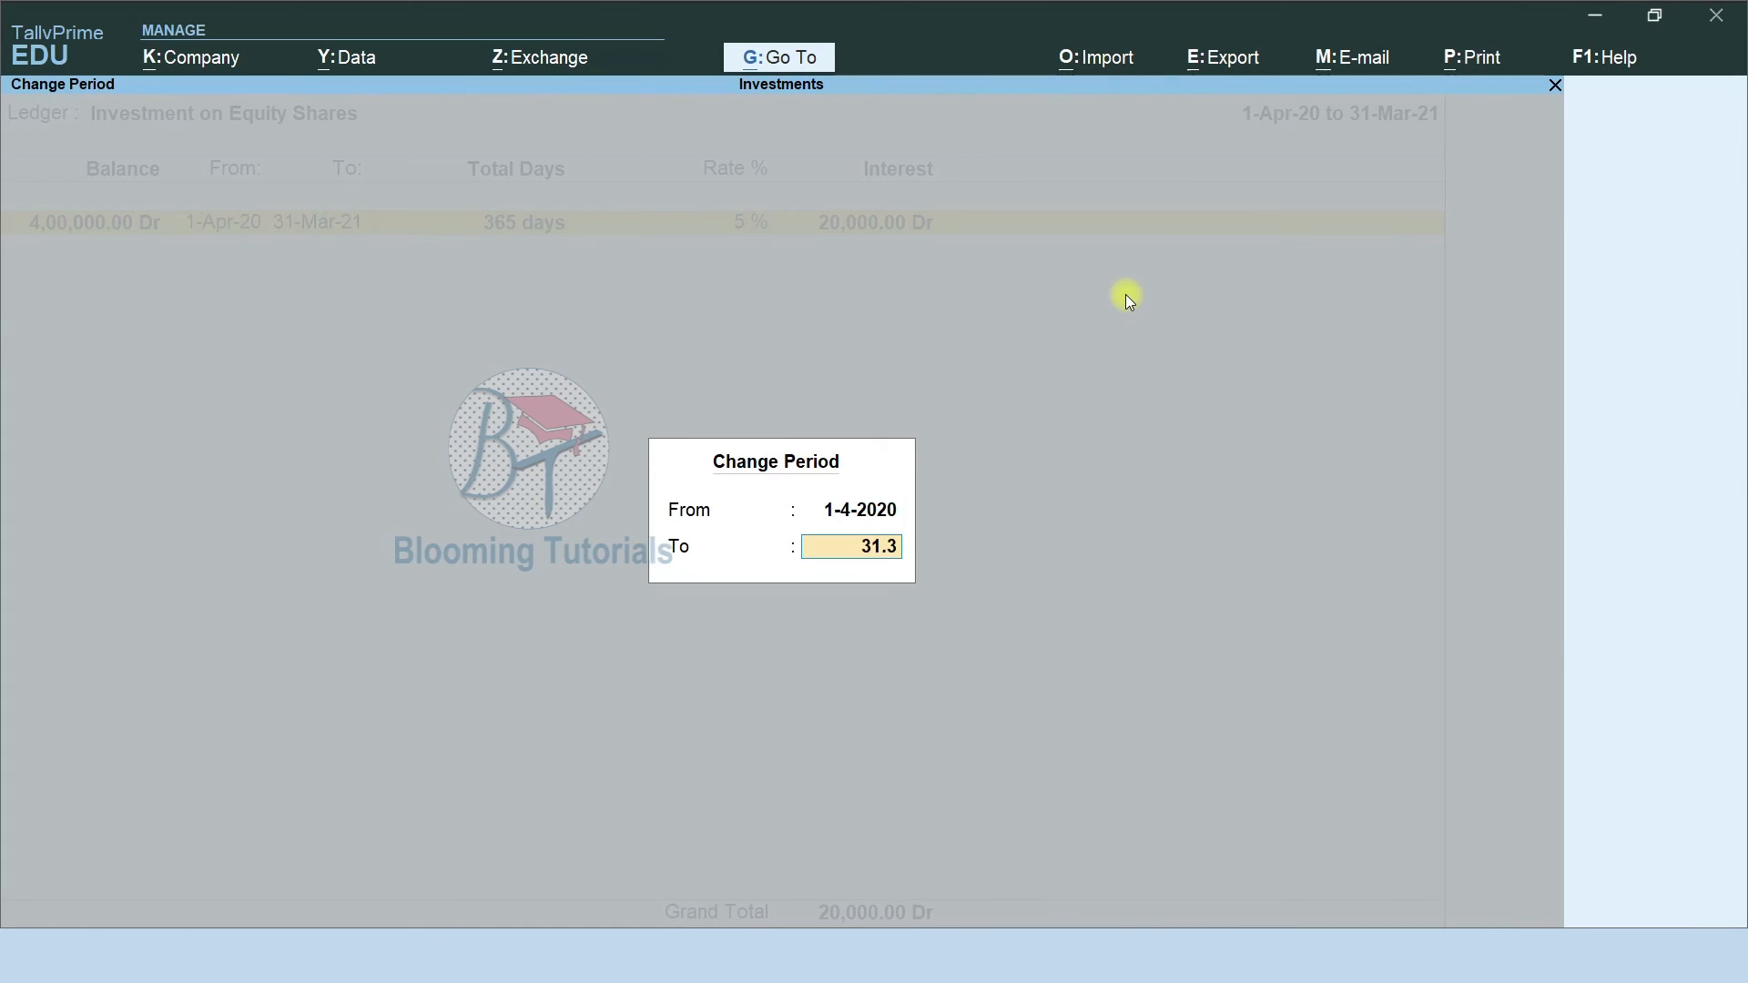
{"action": "type", "text": ".2023"}
{"action": "key", "text": "Return"}
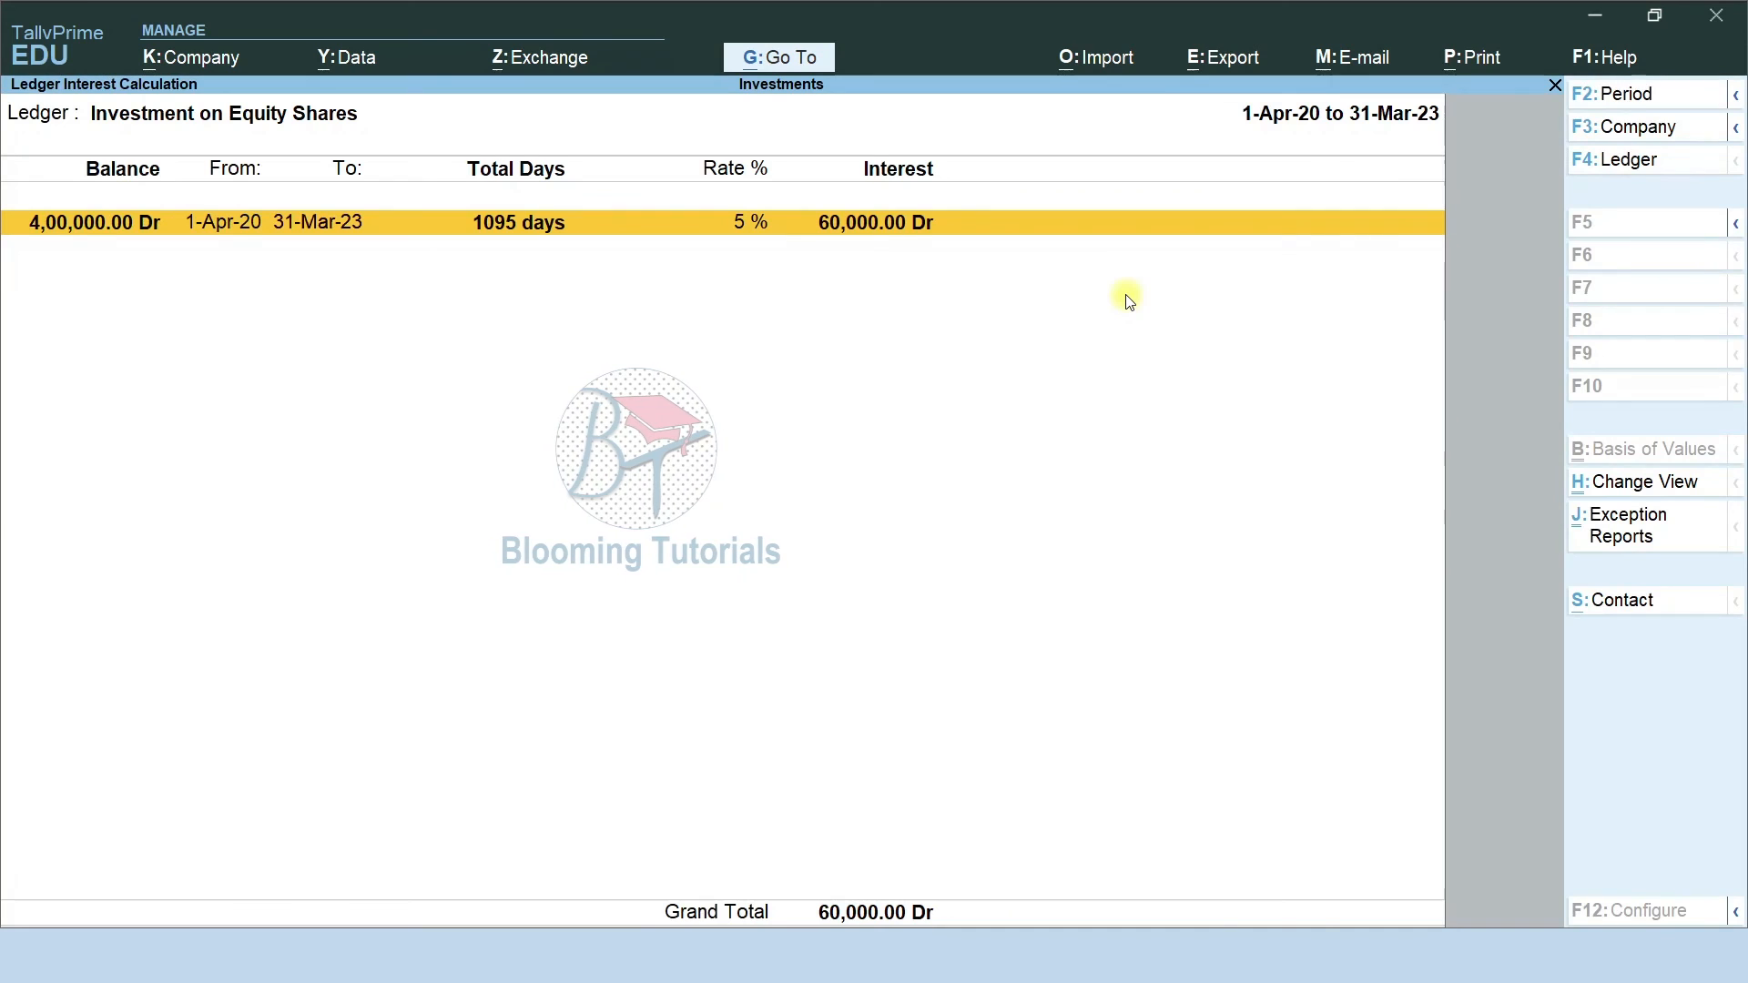
{"action": "key", "text": "Escape"}
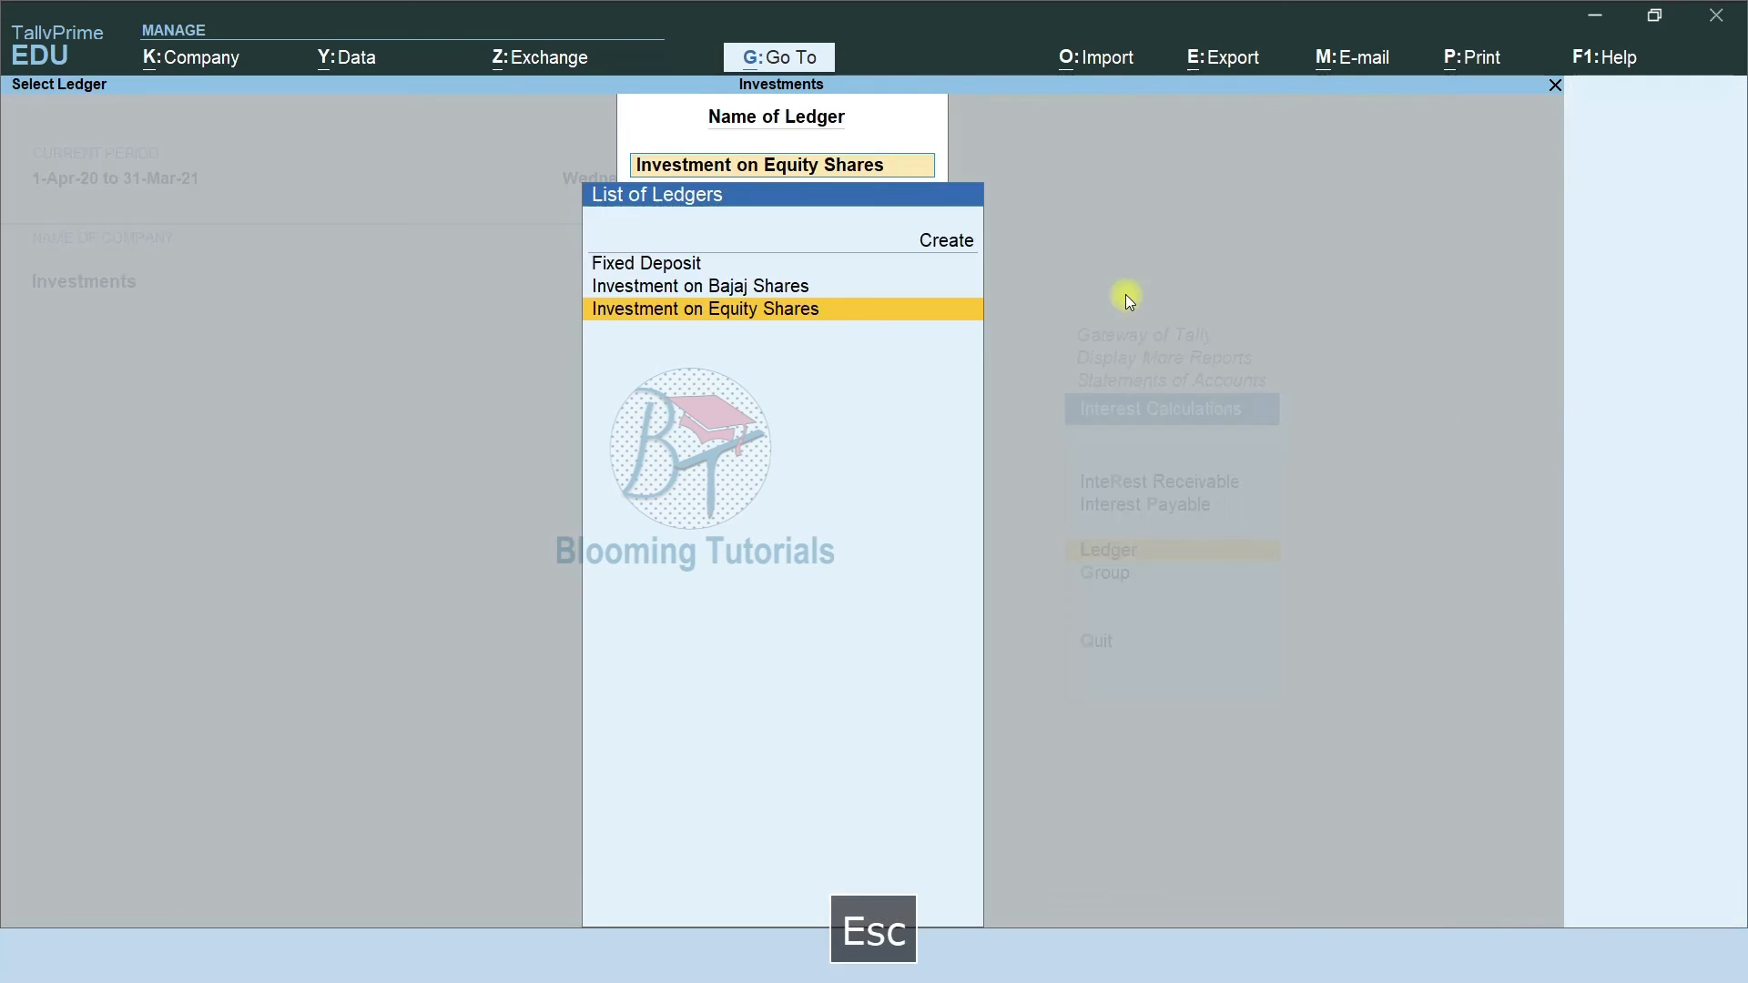
{"action": "key", "text": "Escape"}
{"action": "key", "text": "Escape"}
{"action": "key", "text": "Escape"}
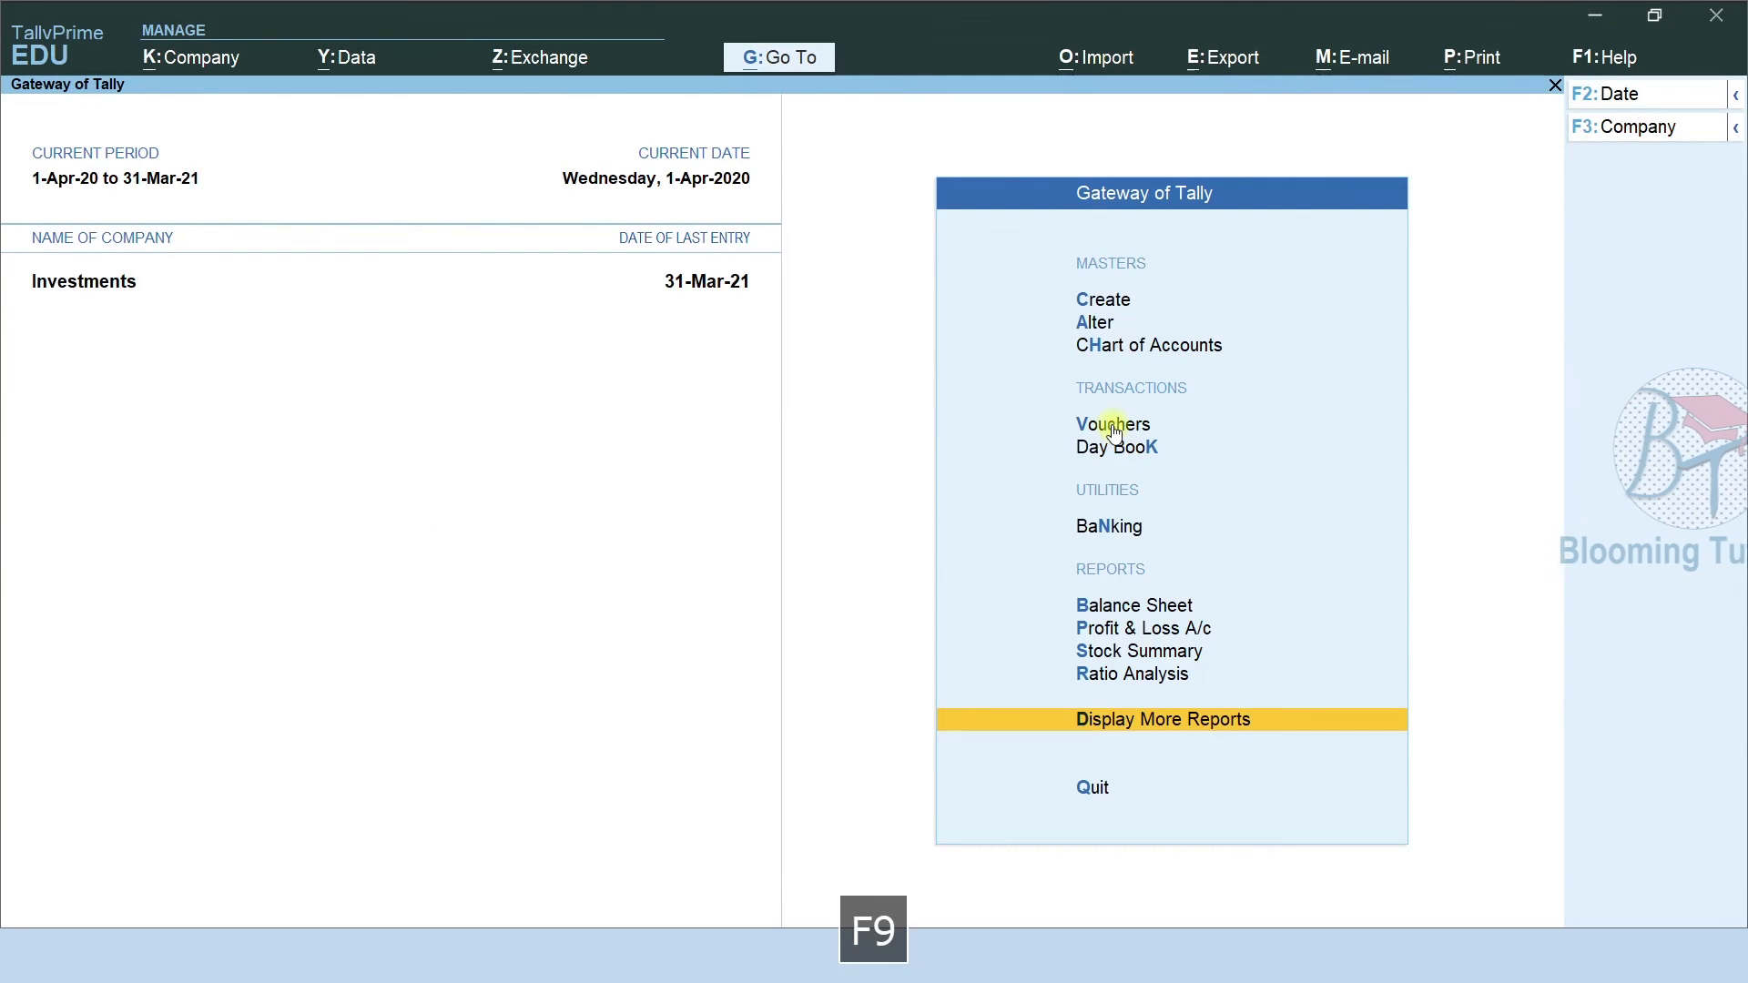
Start a Receipt voucher in Single Entry mode with HDFC Bank as the receiving account
{"action": "left_click", "coordinate": [1115, 431]}
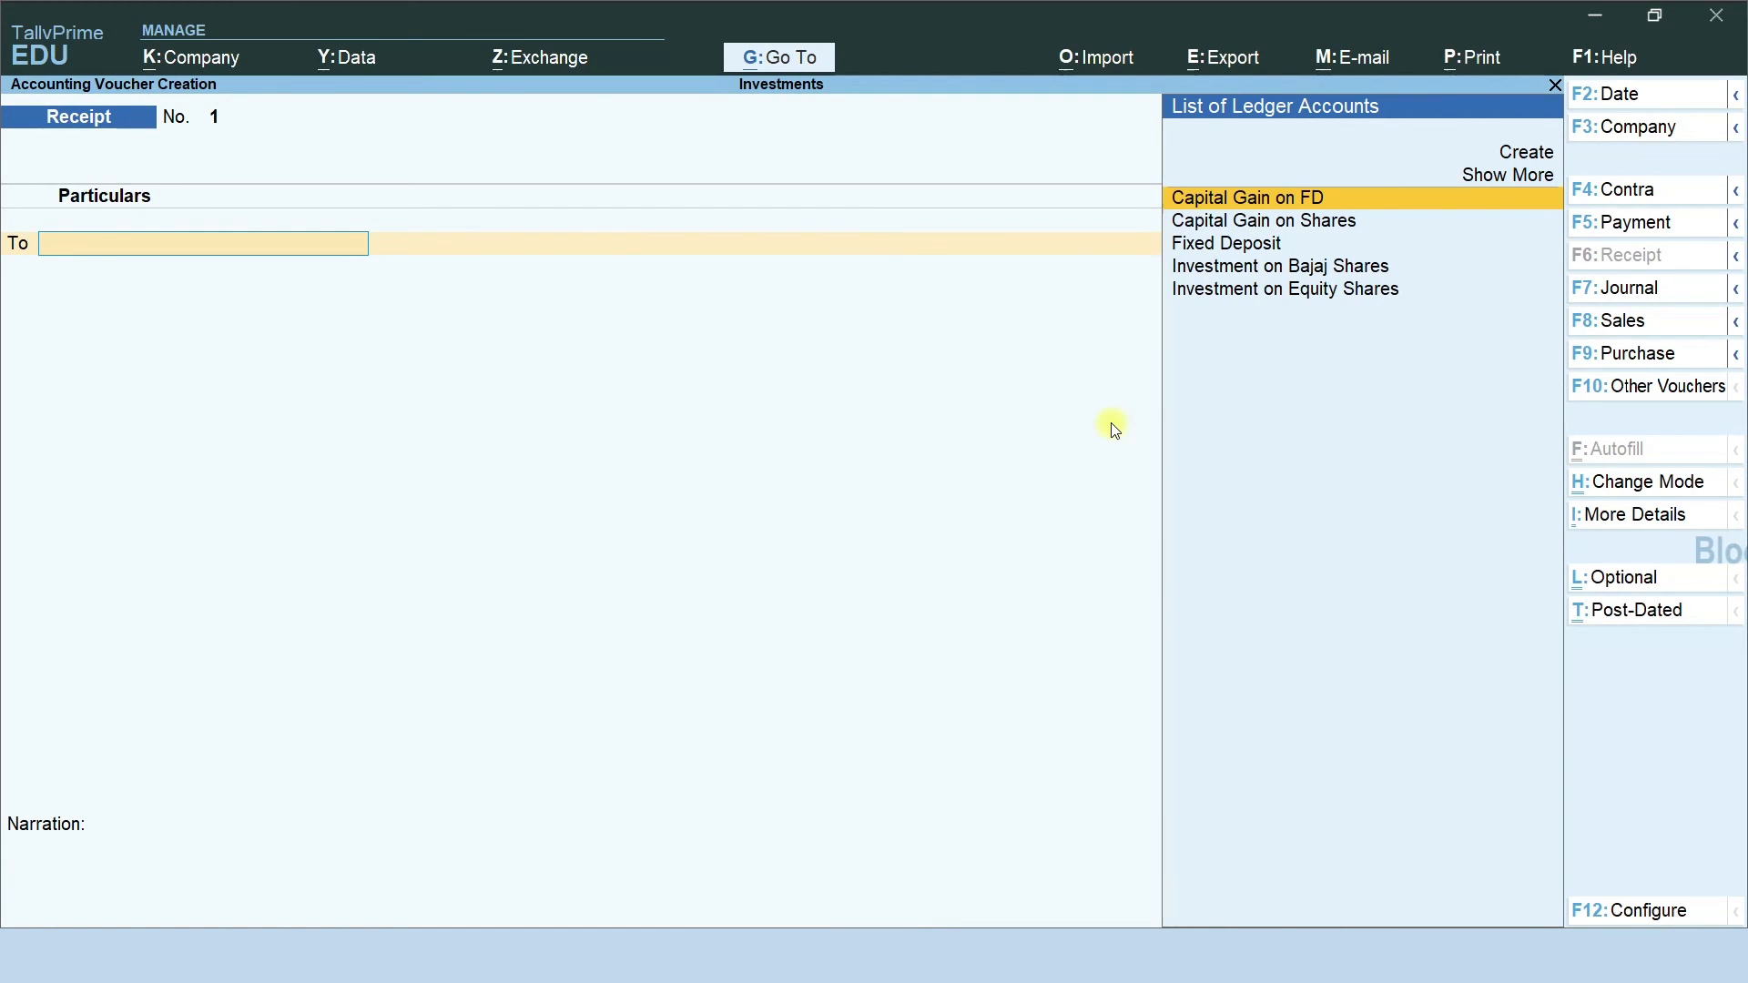
{"action": "key", "text": "ctrl+h"}
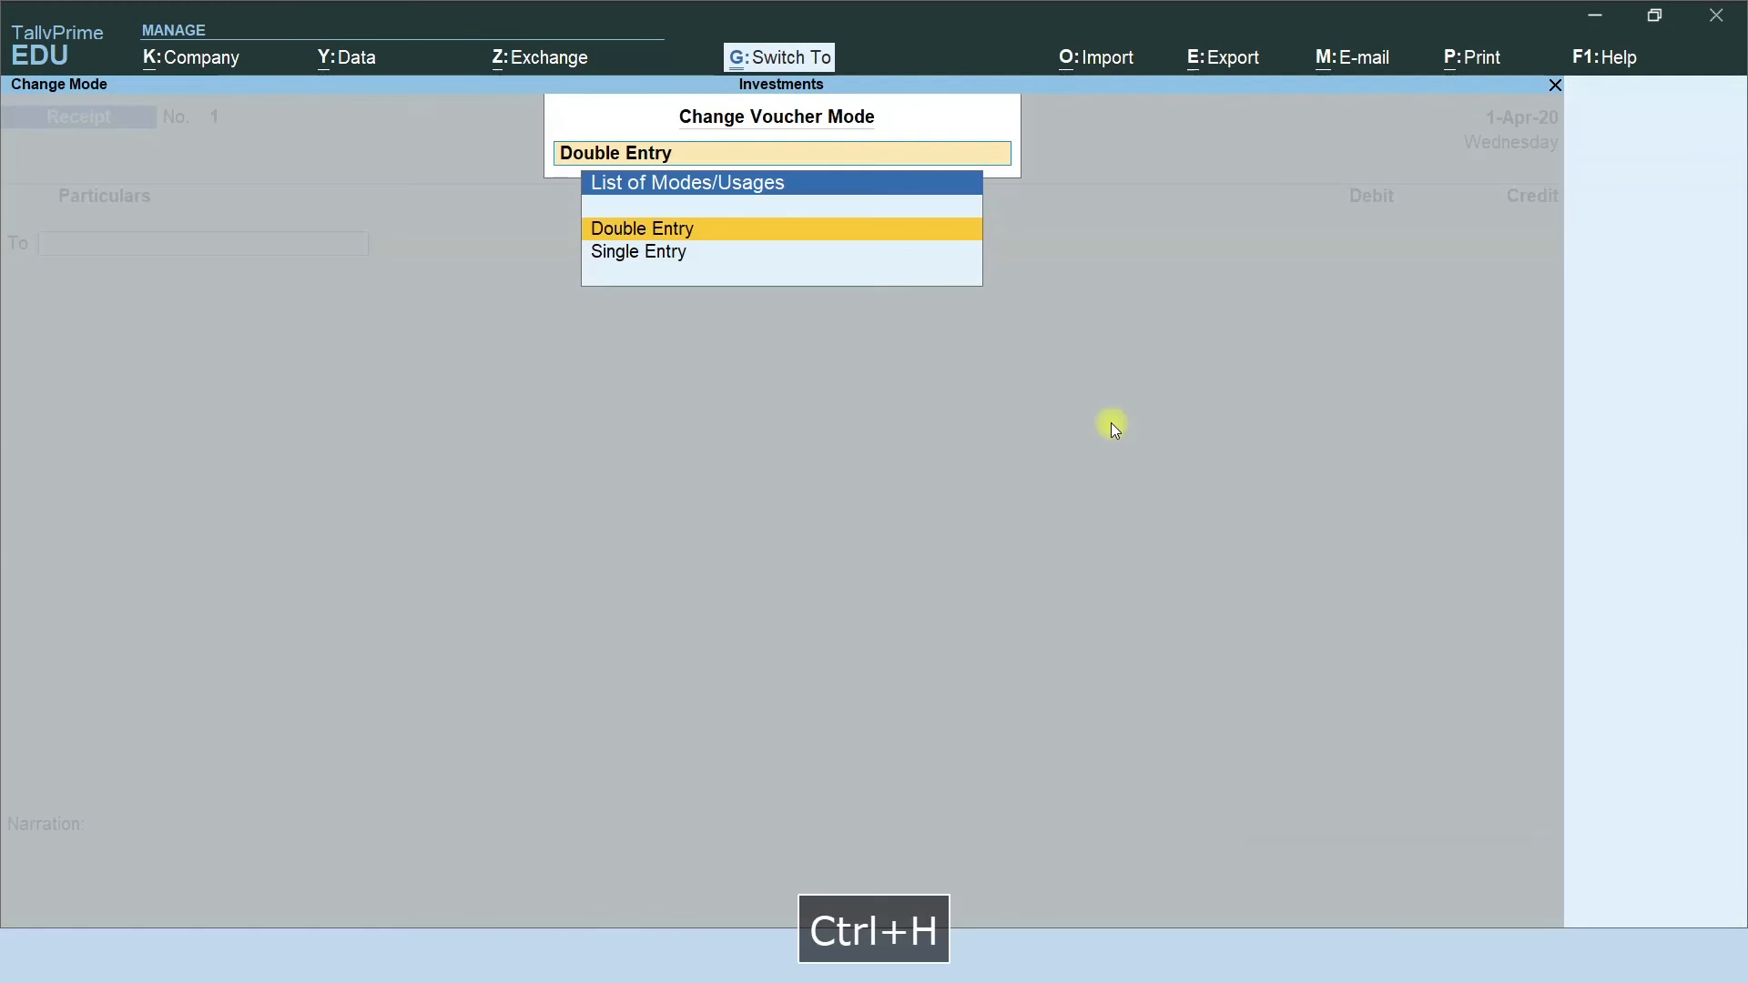
{"action": "key", "text": "Down"}
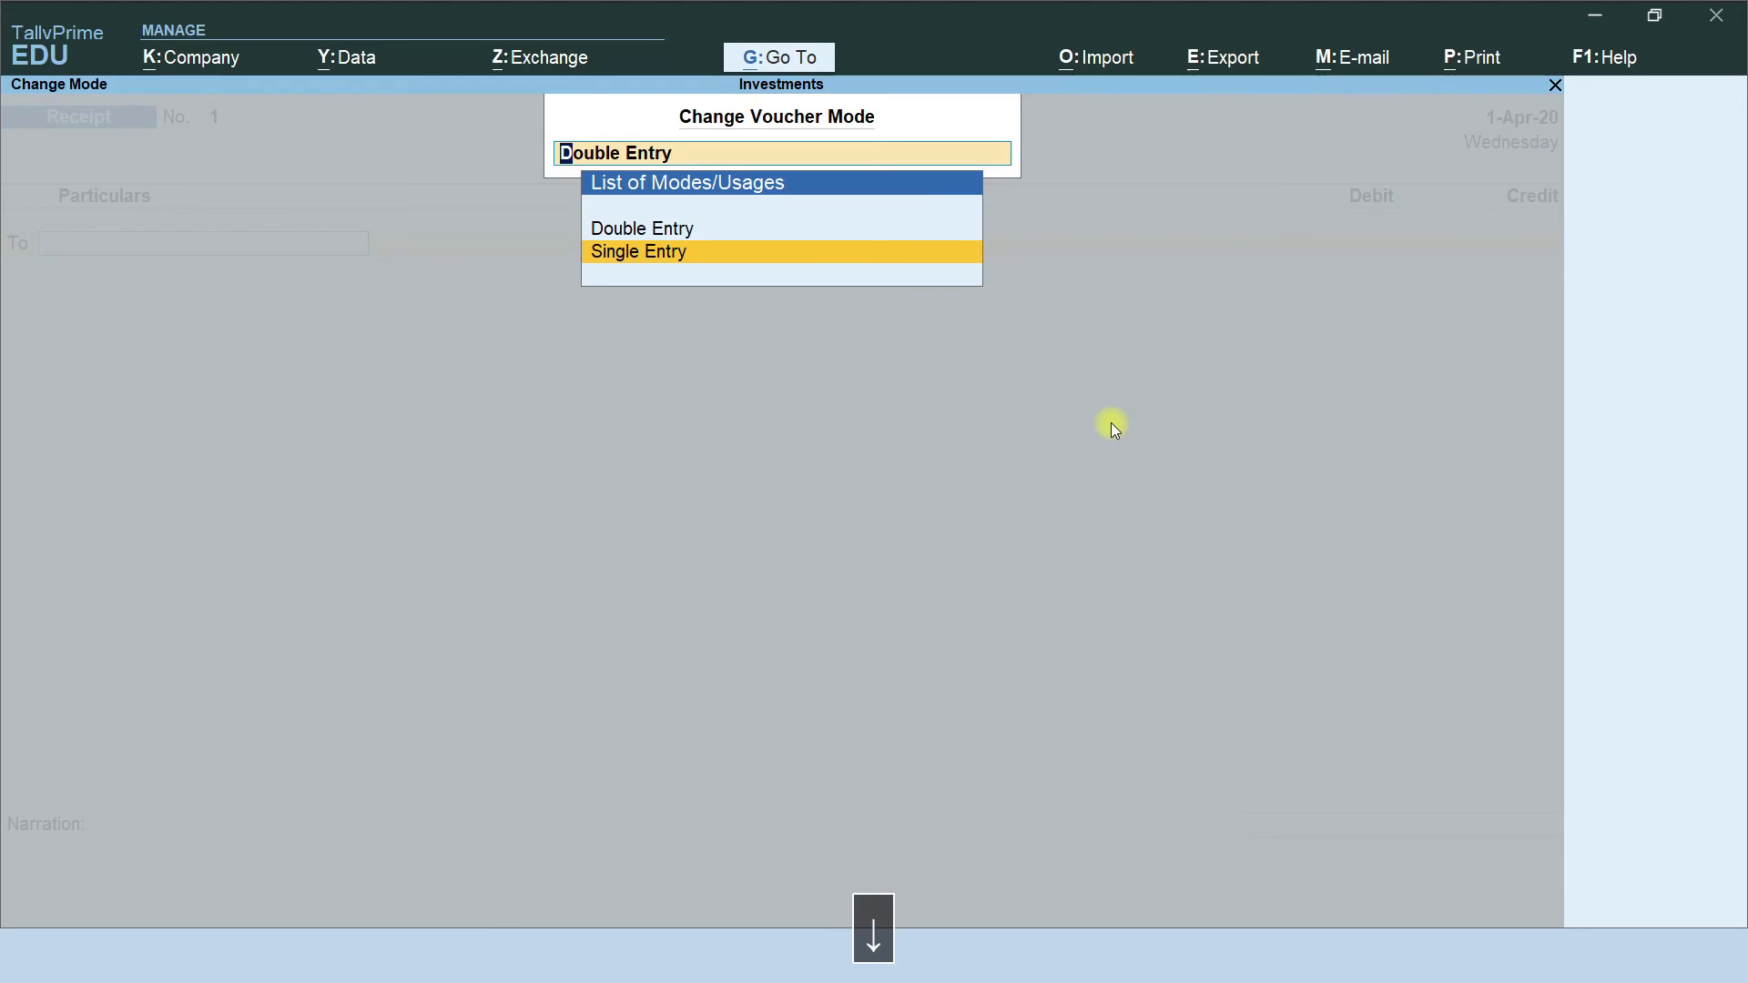
{"action": "key", "text": "Return"}
{"action": "type", "text": "H"}
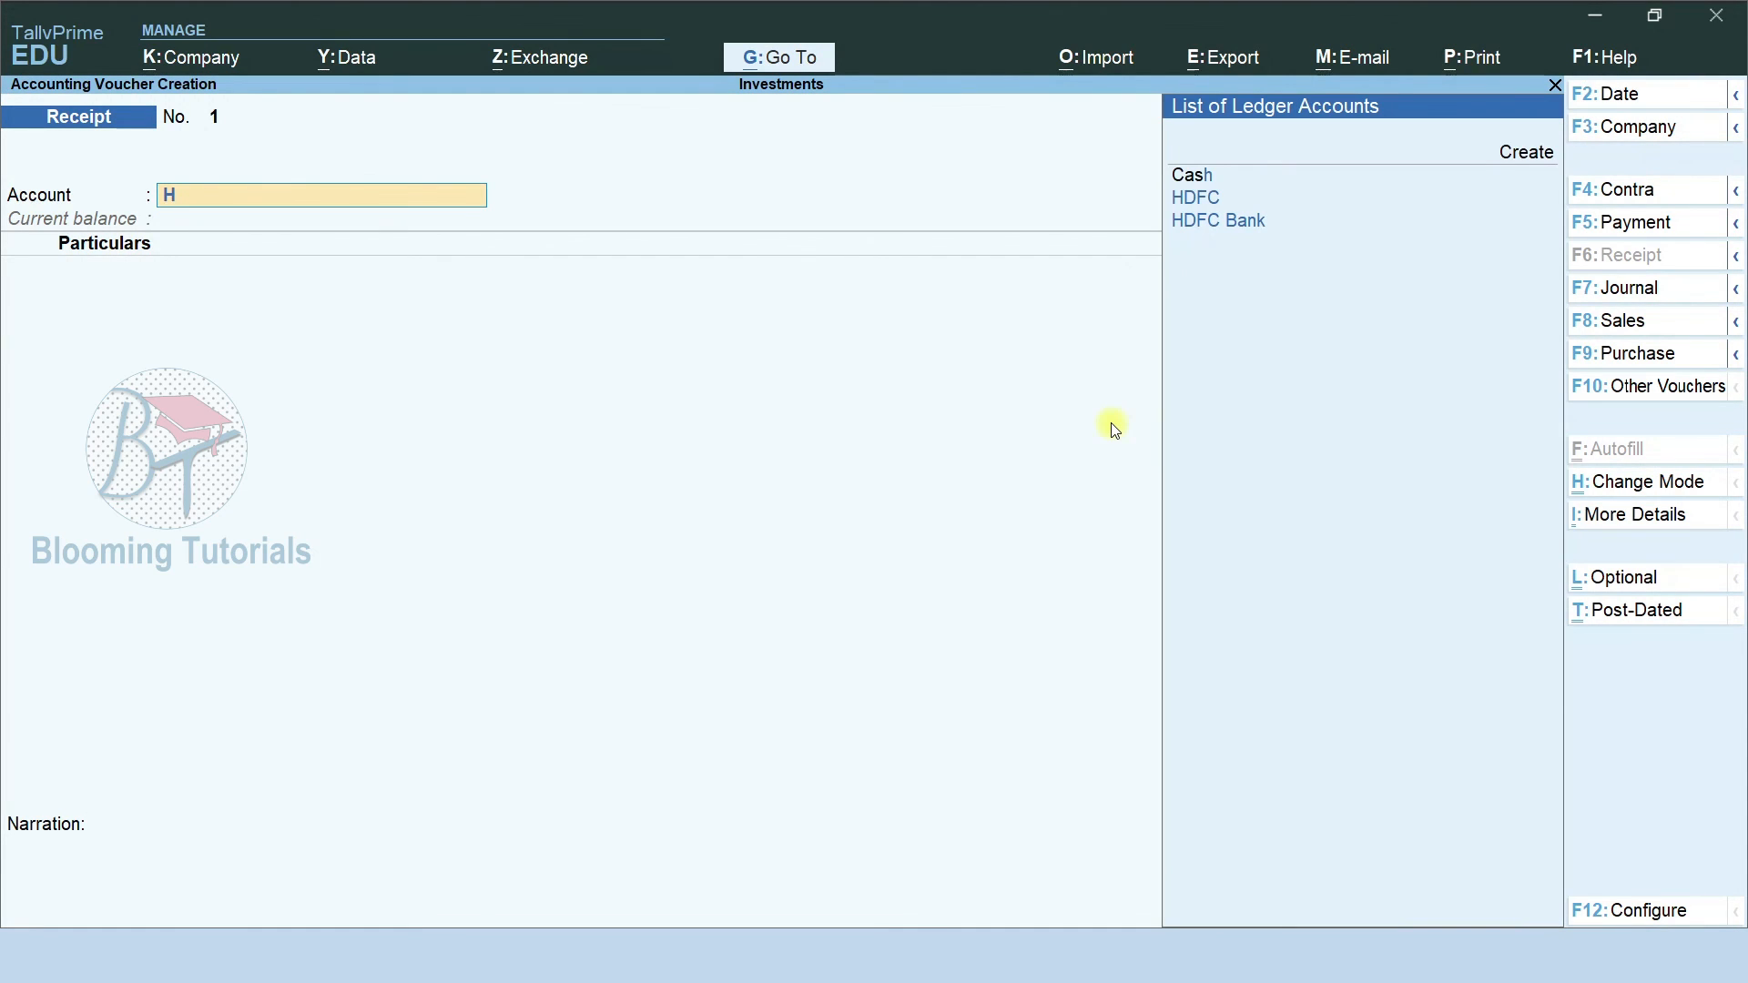
{"action": "key", "text": "Down"}
{"action": "key", "text": "Return"}
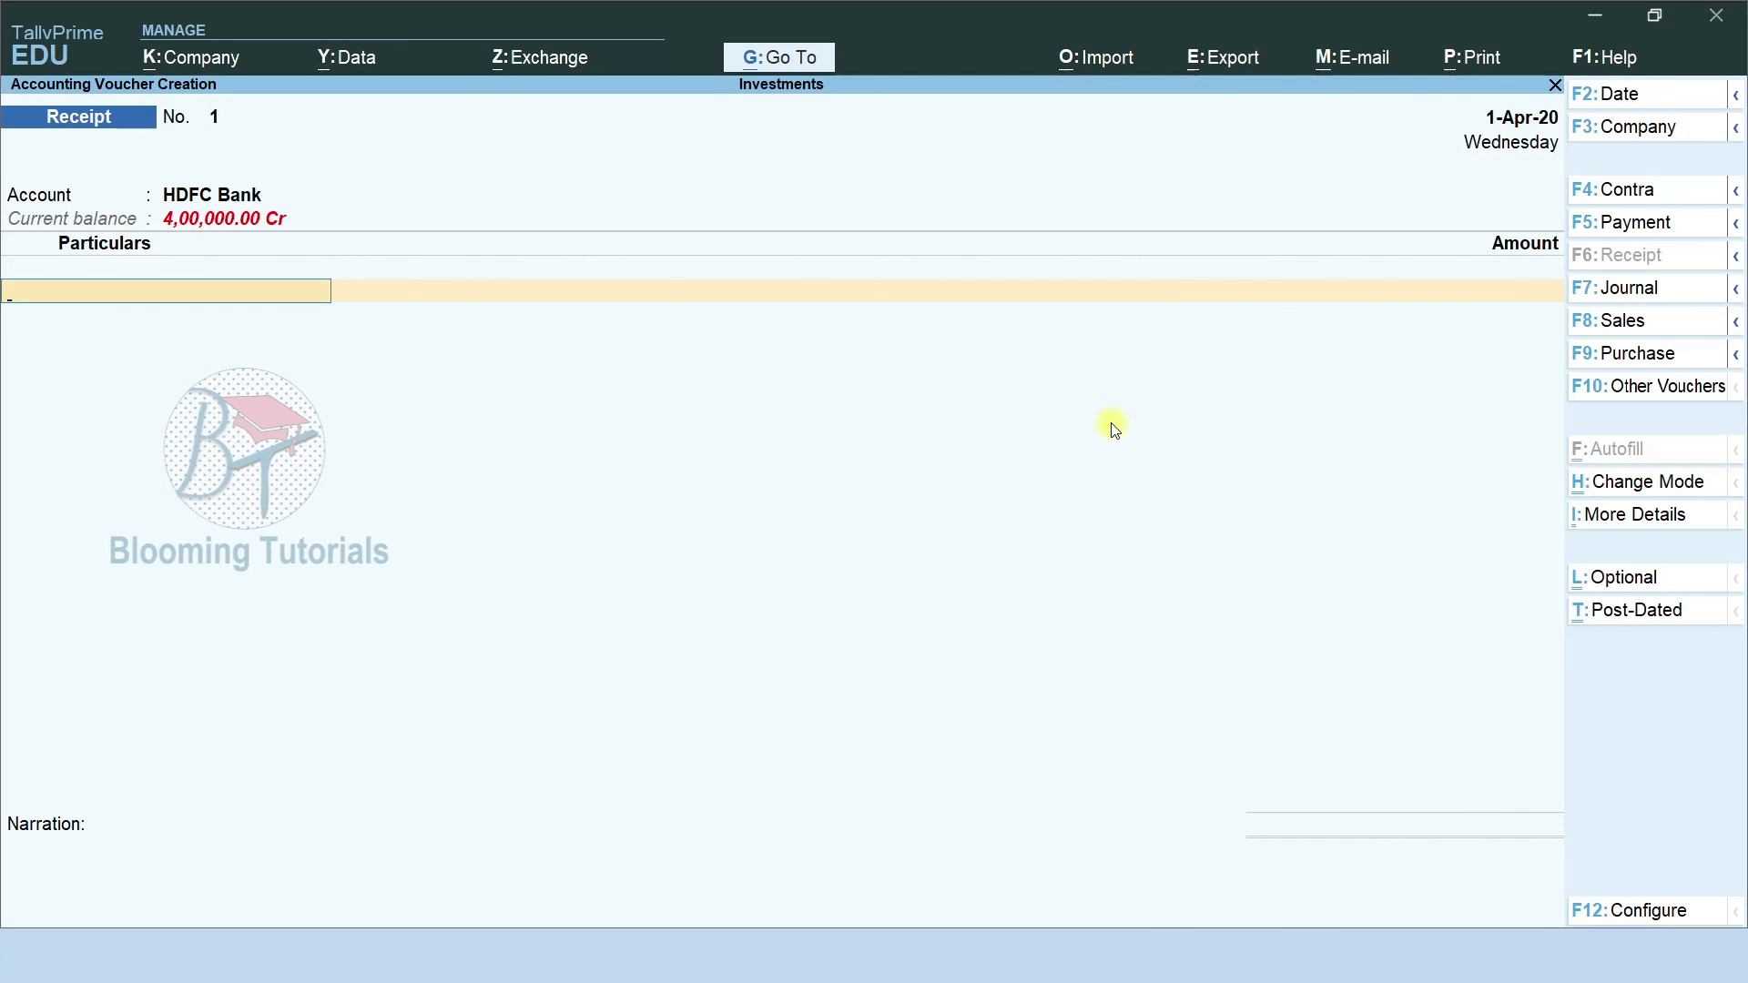
Enter Investment on Equity Shares as the first particular of the receipt, with the amount 4,00,000
{"action": "type", "text": "I"}
{"action": "key", "text": "Down"}
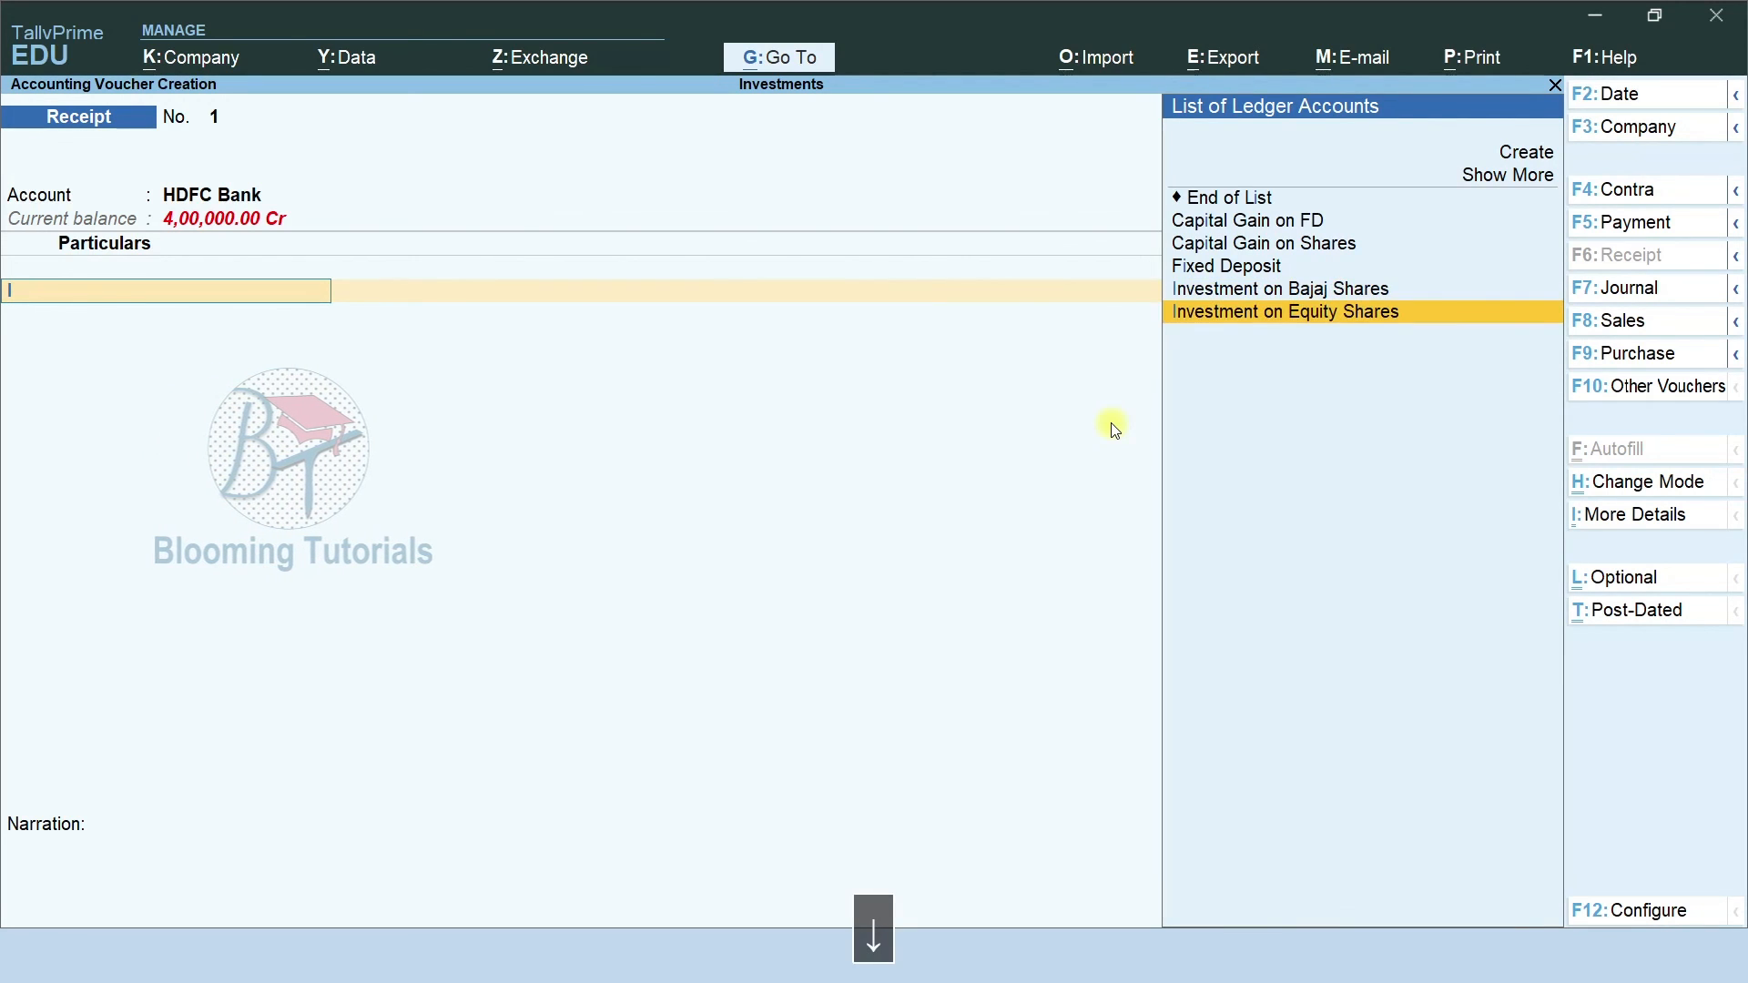
{"action": "key", "text": "Return"}
{"action": "type", "text": "4,00,00"}
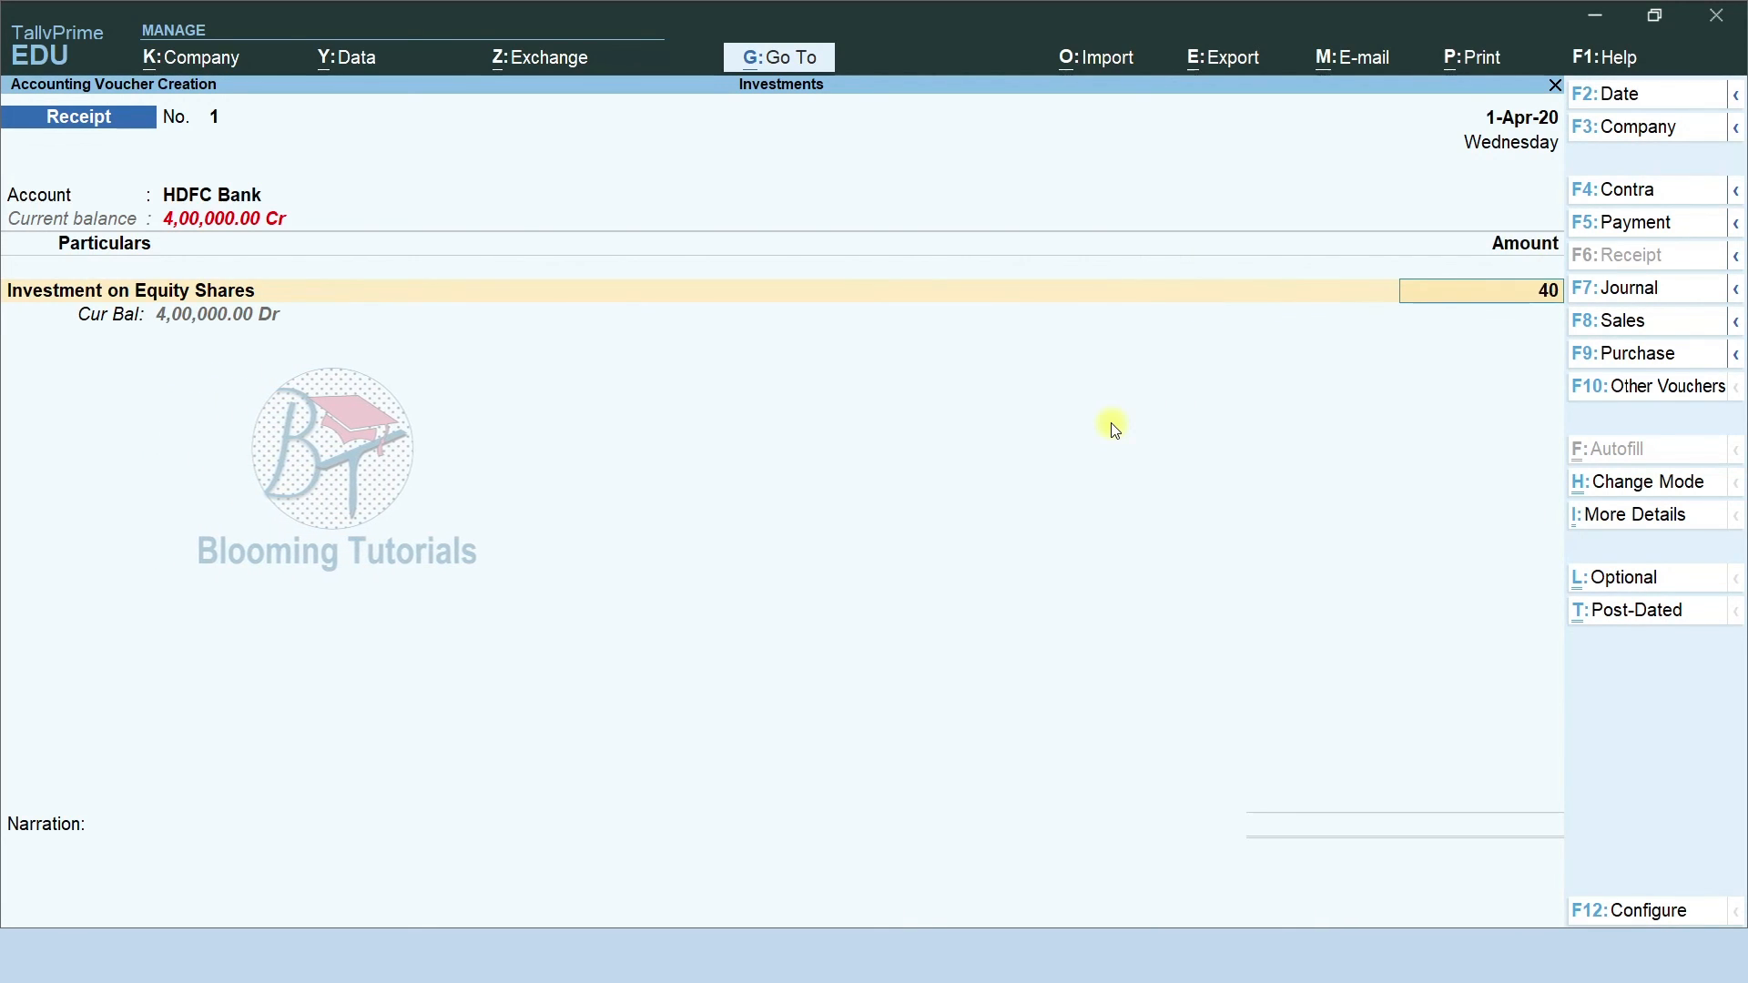
{"action": "type", "text": "0"}
{"action": "key", "text": "Return"}
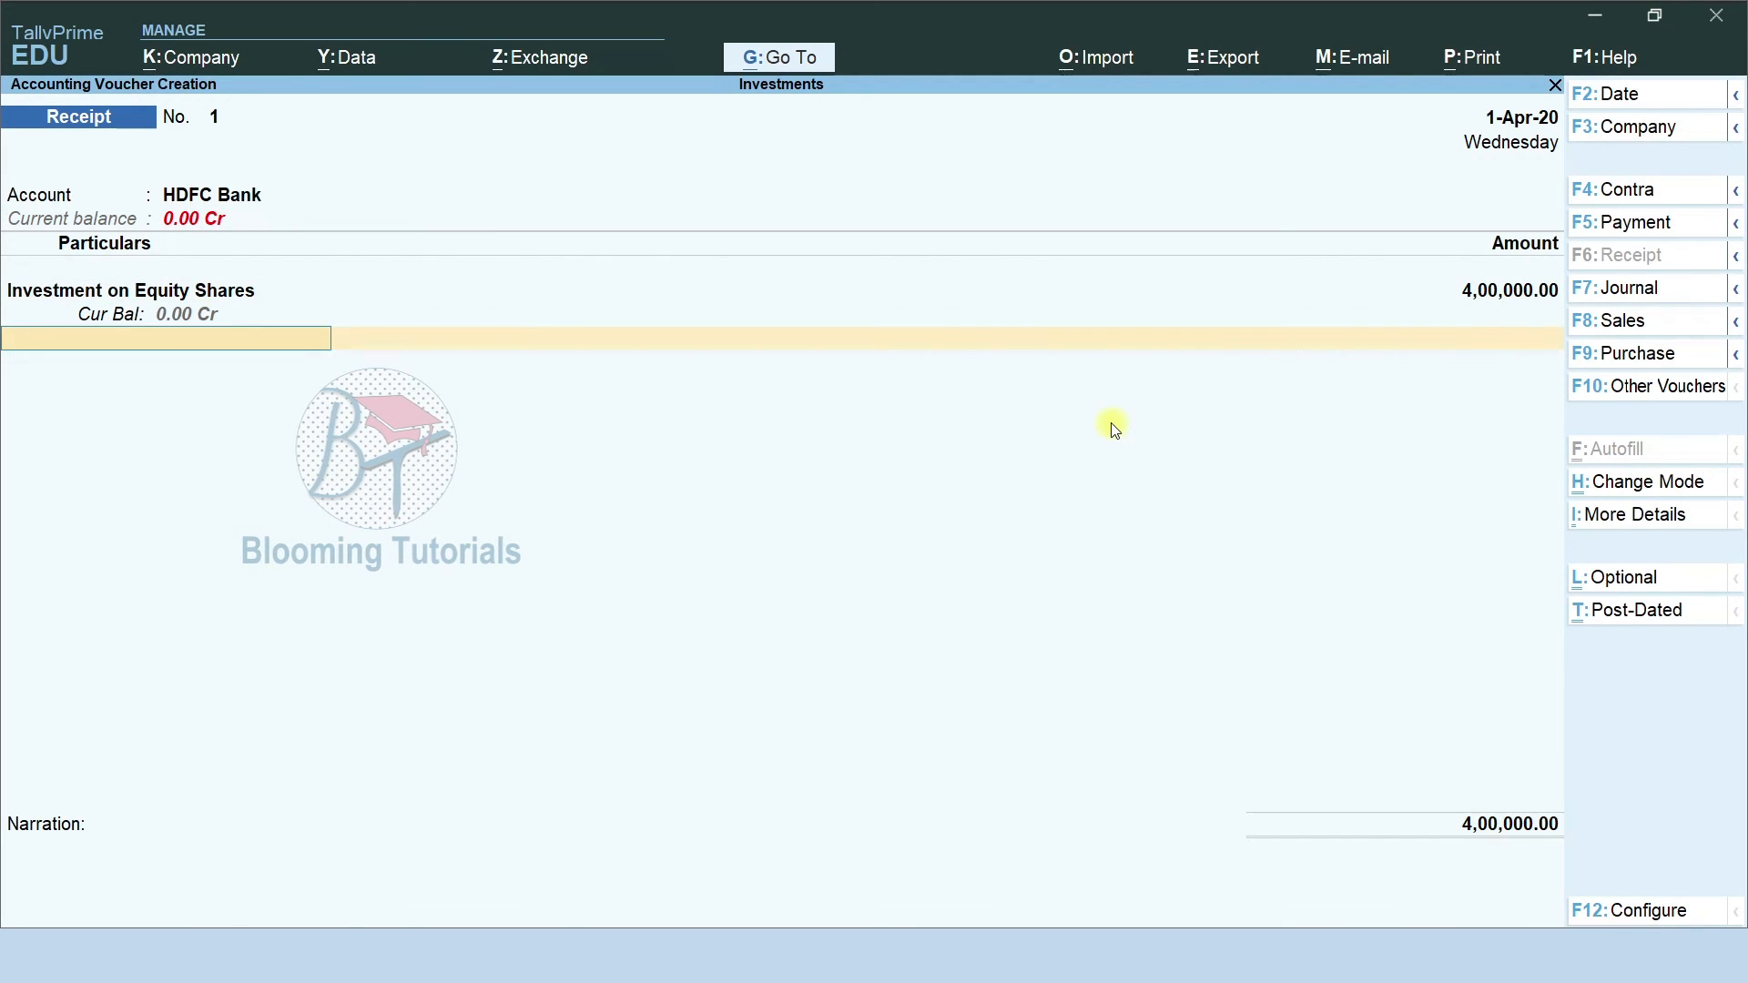
{"action": "key", "text": "Return"}
{"action": "key", "text": "BackSpace"}
{"action": "key", "text": "Return"}
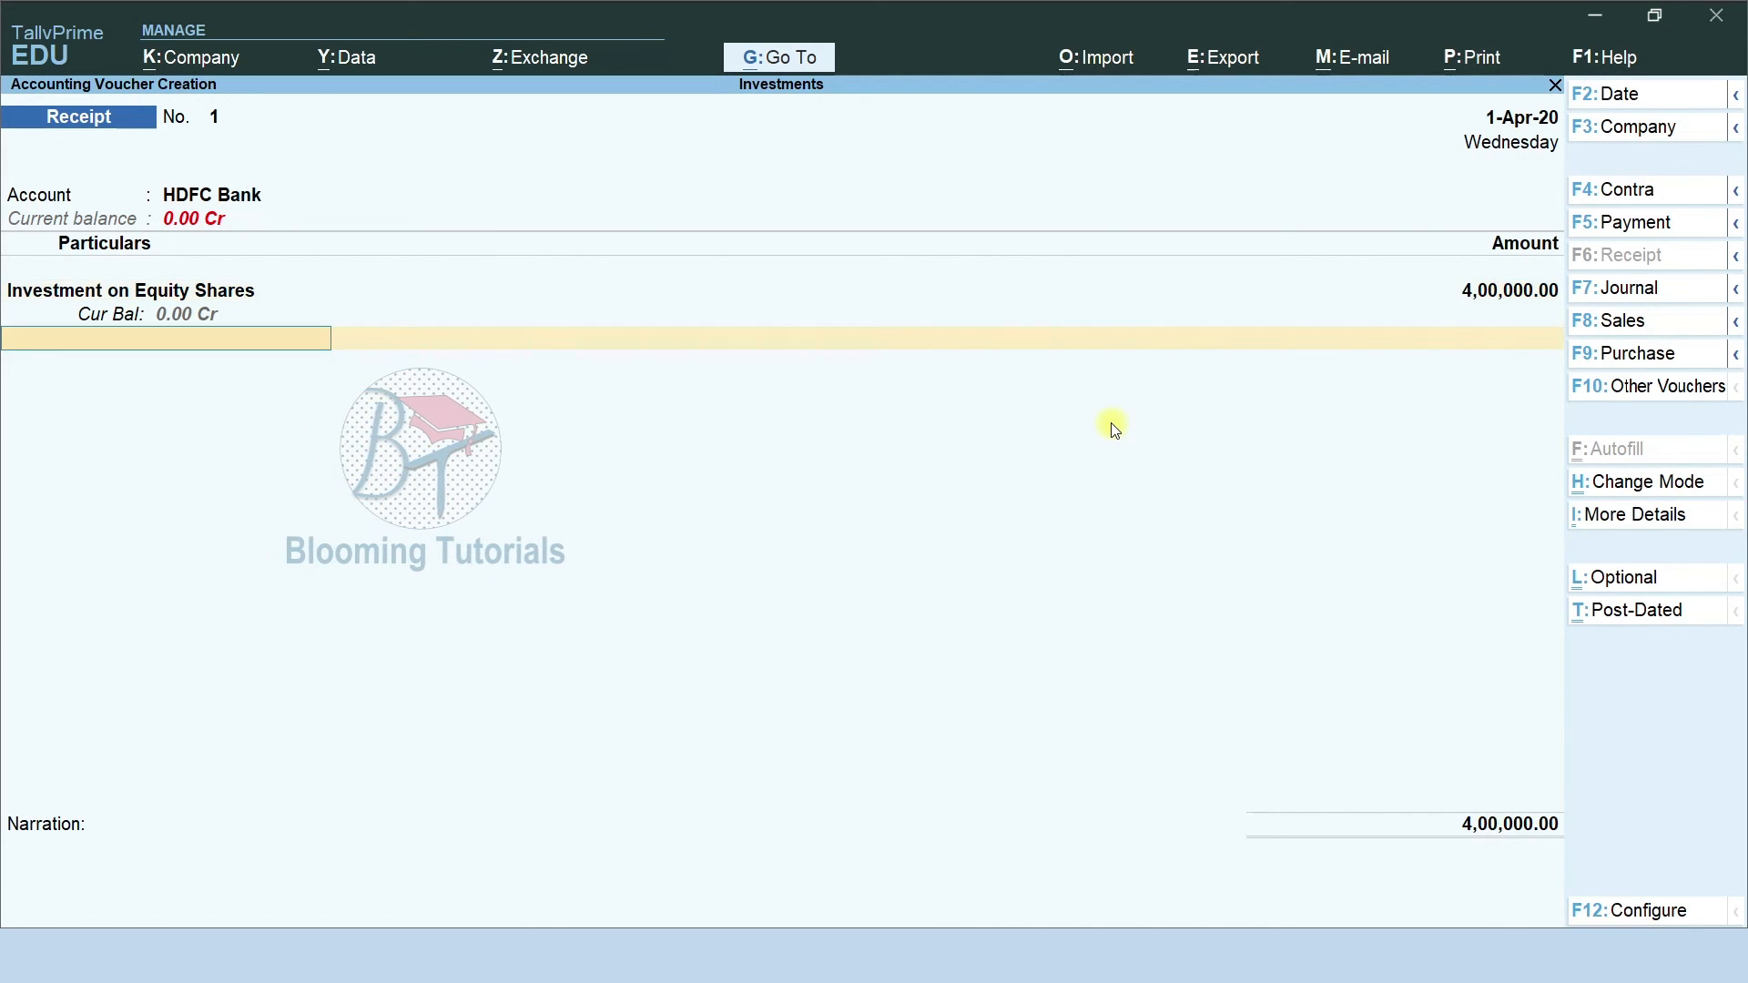
Start a new ledger from within the receipt voucher and enter the name Investment on Equity Shares
{"action": "key", "text": "alt+c"}
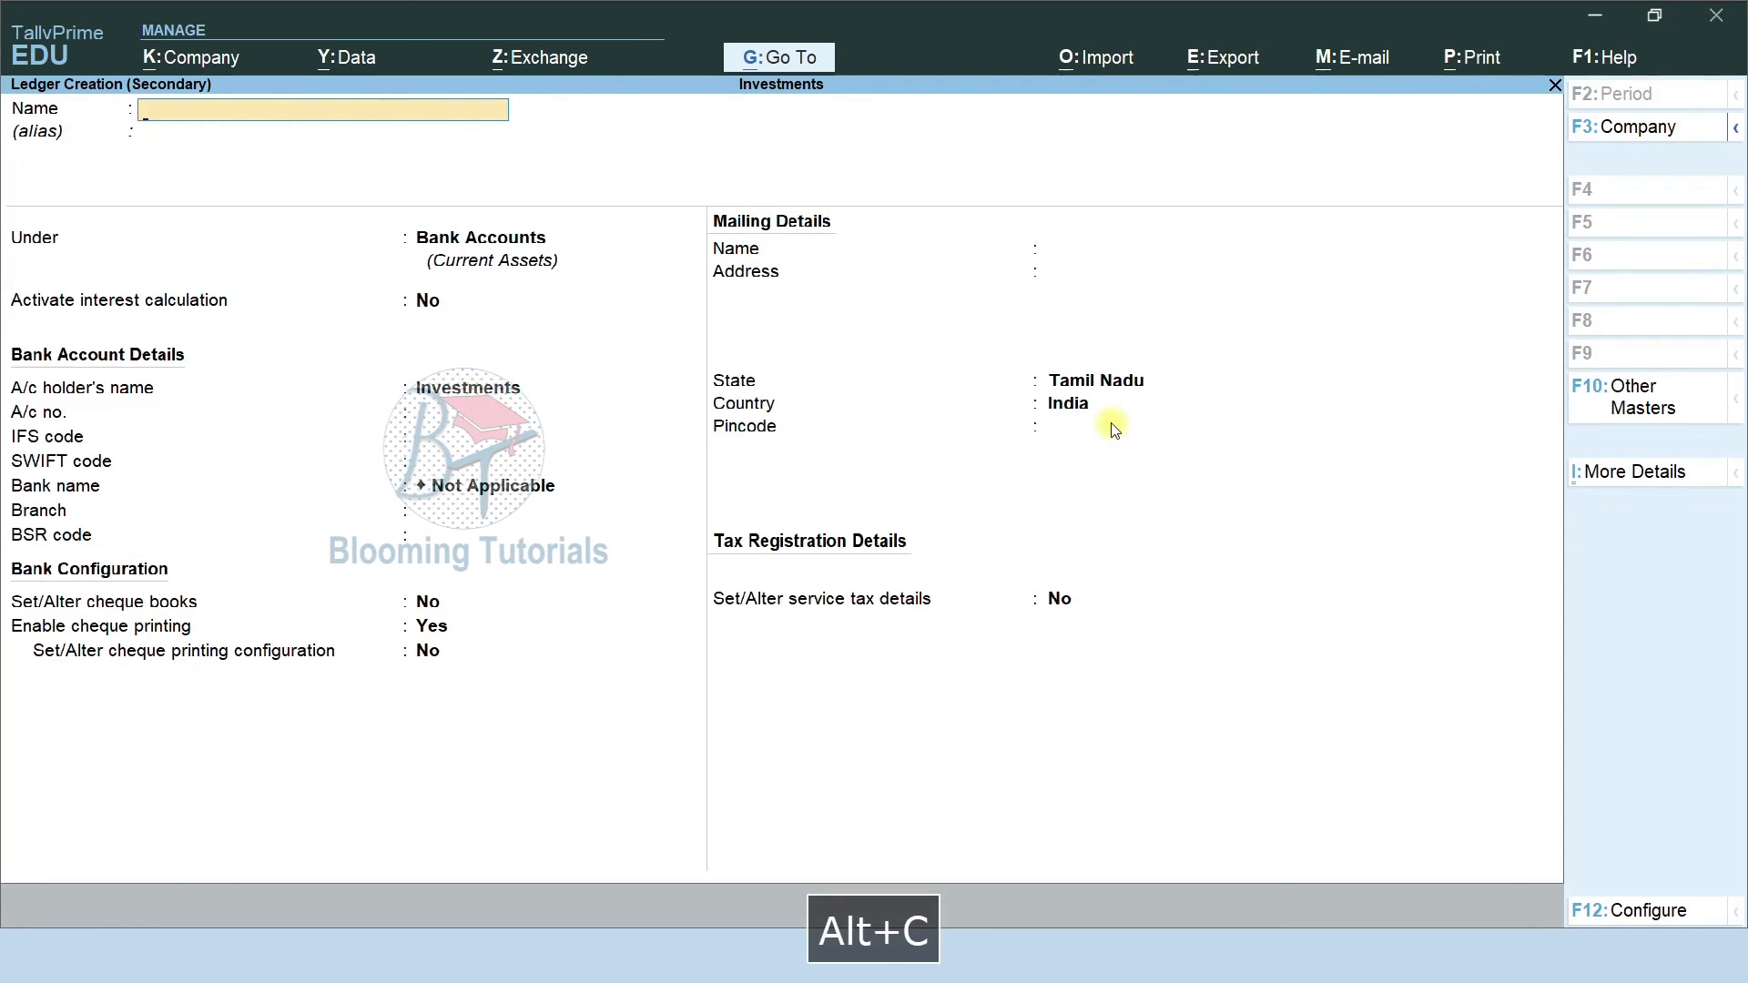
{"action": "type", "text": "Investment on"}
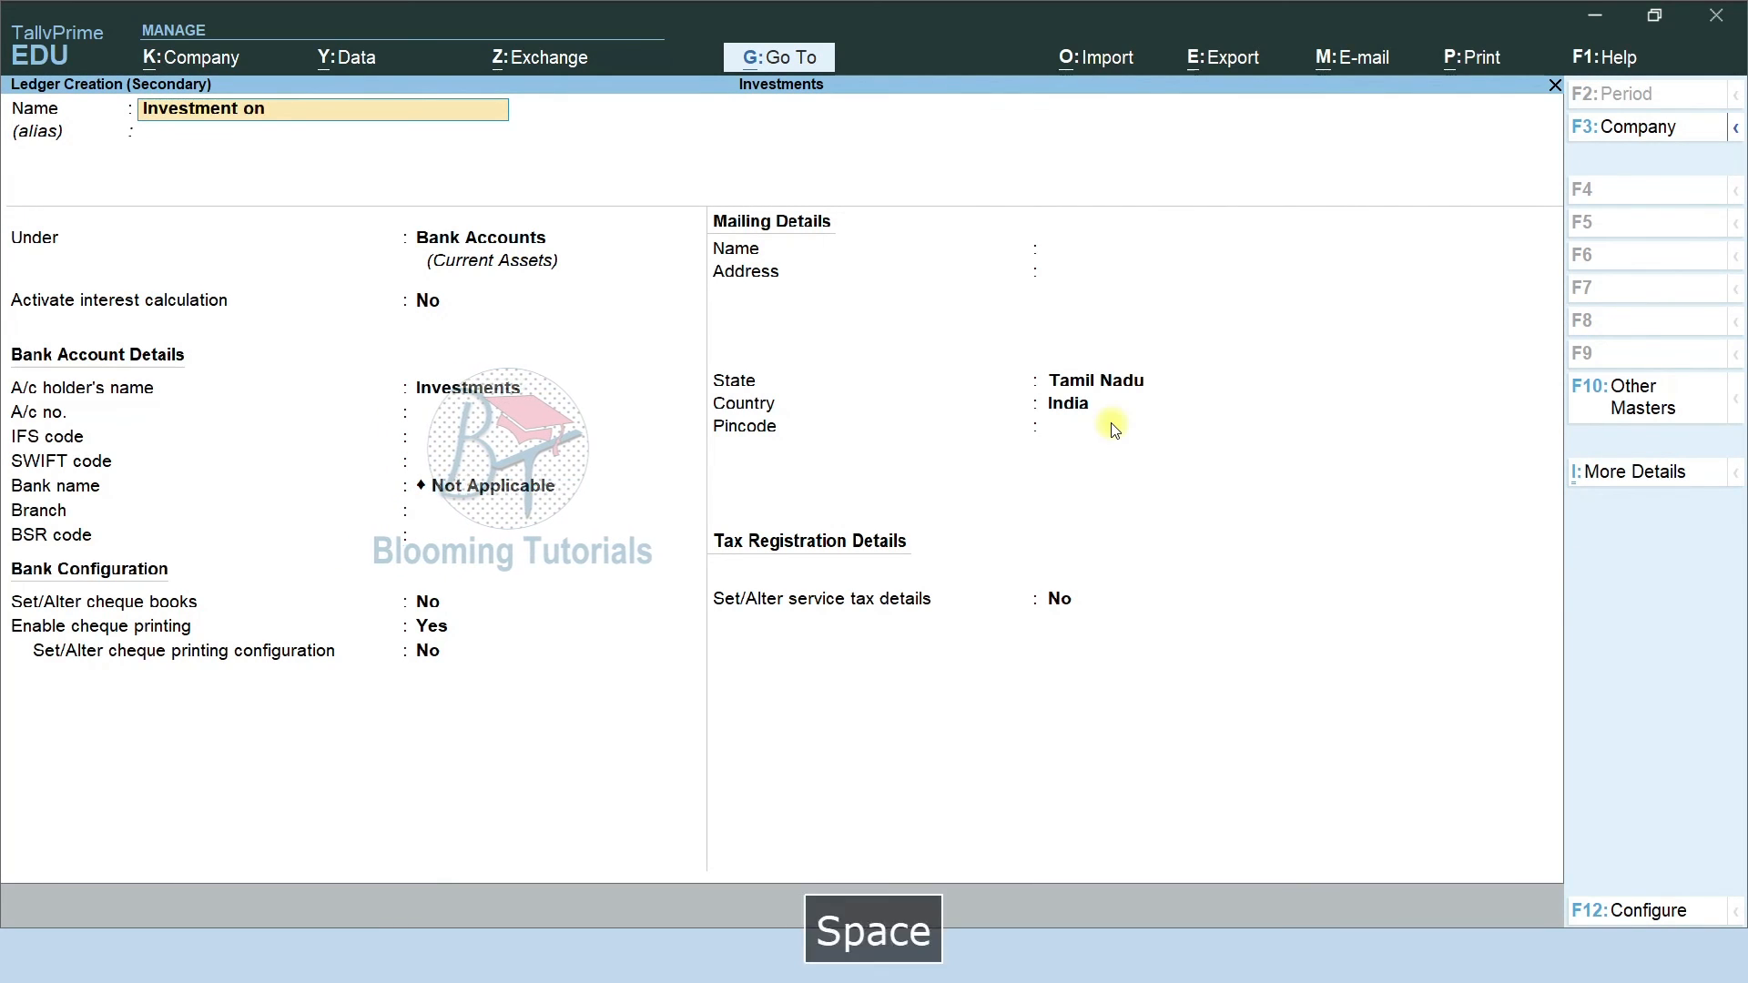
{"action": "type", "text": " Capi"}
{"action": "key", "text": "BackSpace"}
{"action": "key", "text": "BackSpace"}
{"action": "key", "text": "BackSpace"}
{"action": "key", "text": "BackSpace"}
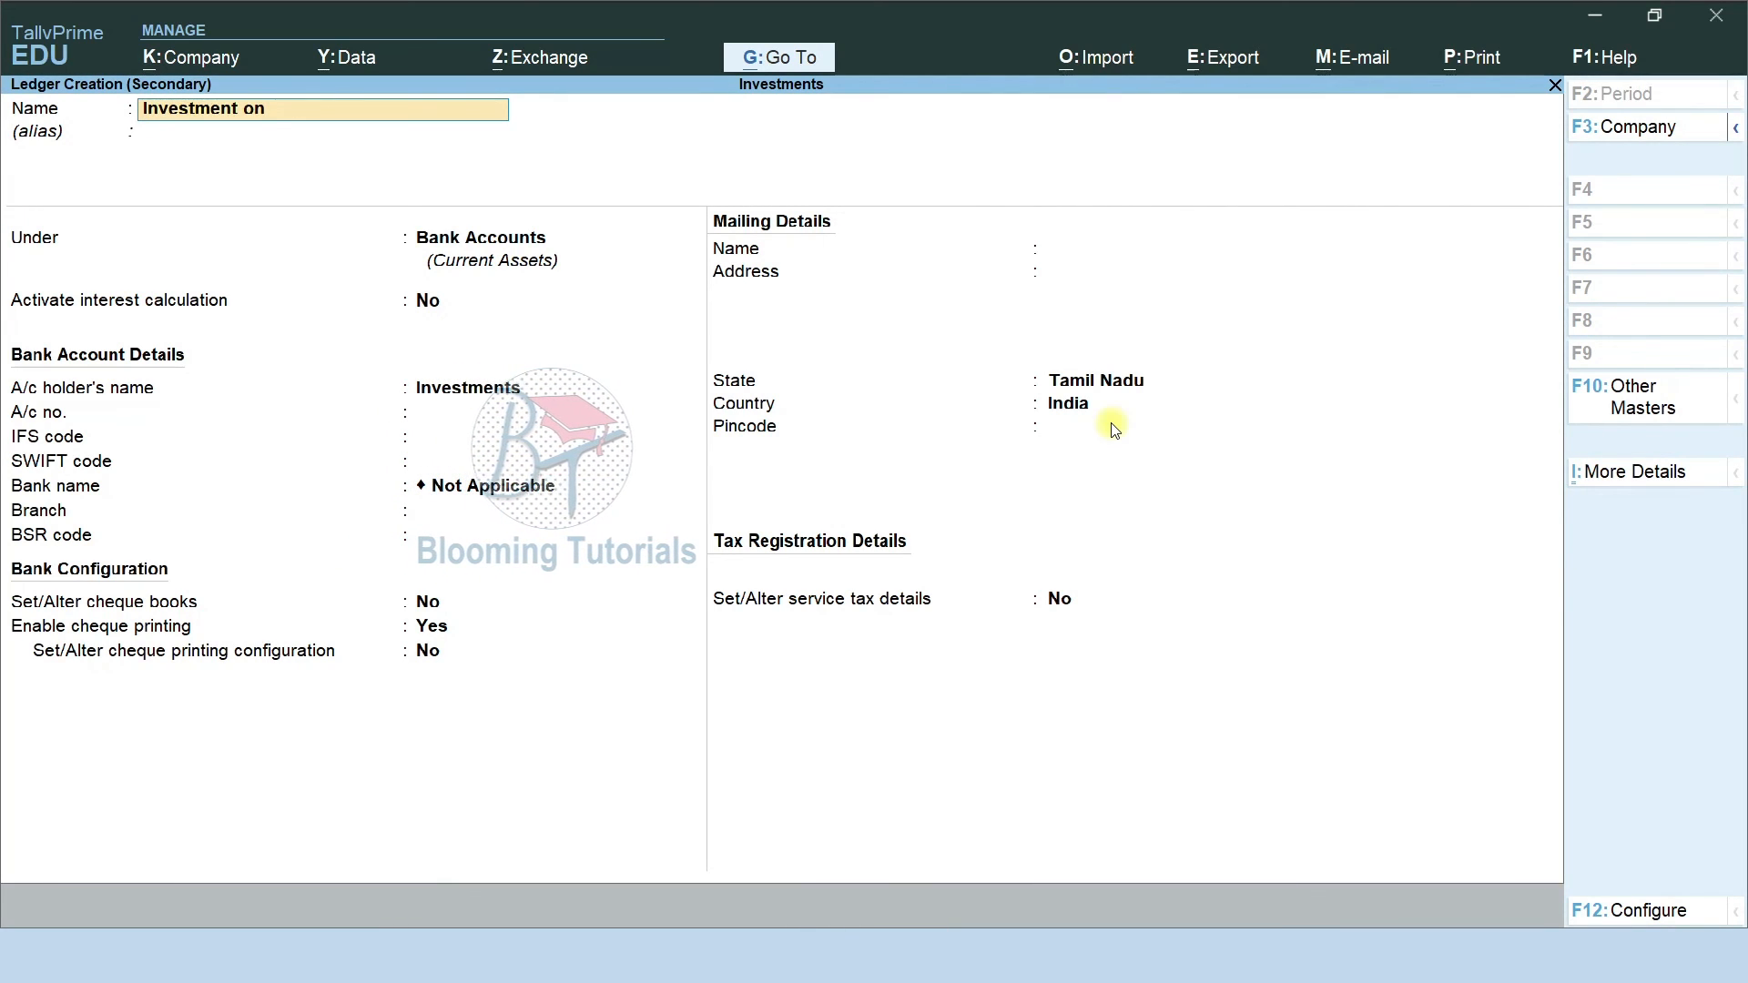
{"action": "type", "text": "Equity"}
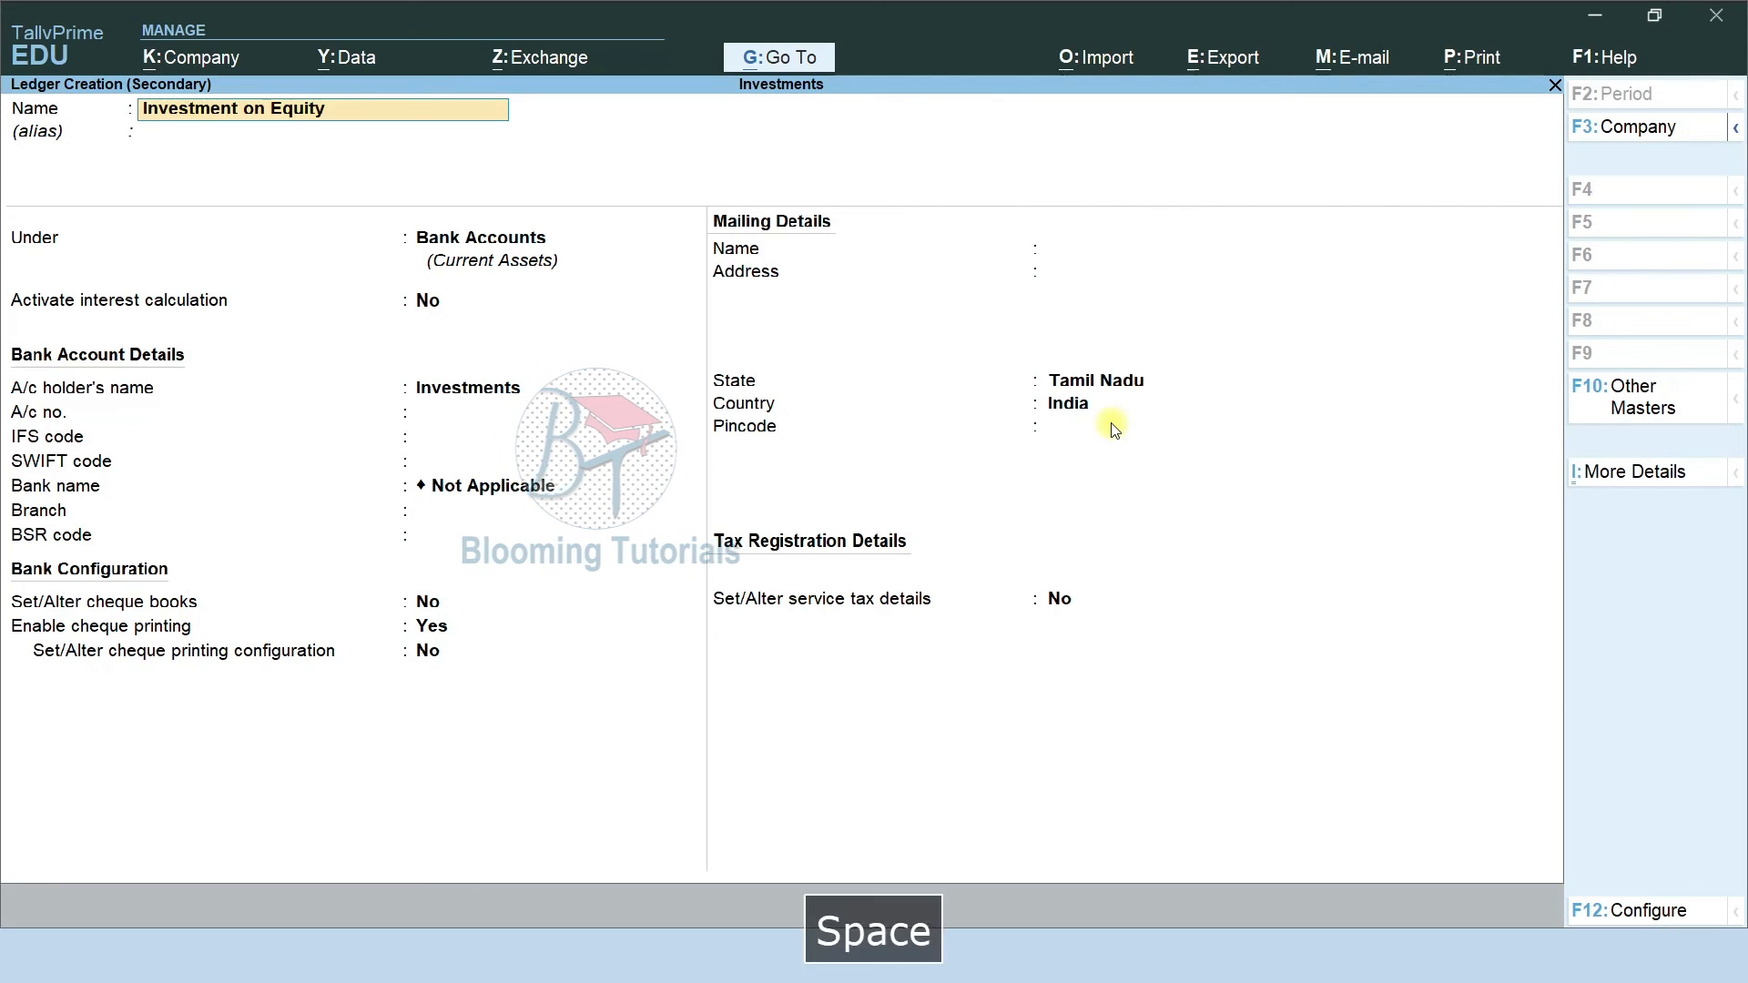
{"action": "type", "text": " Shares"}
{"action": "key", "text": "Return"}
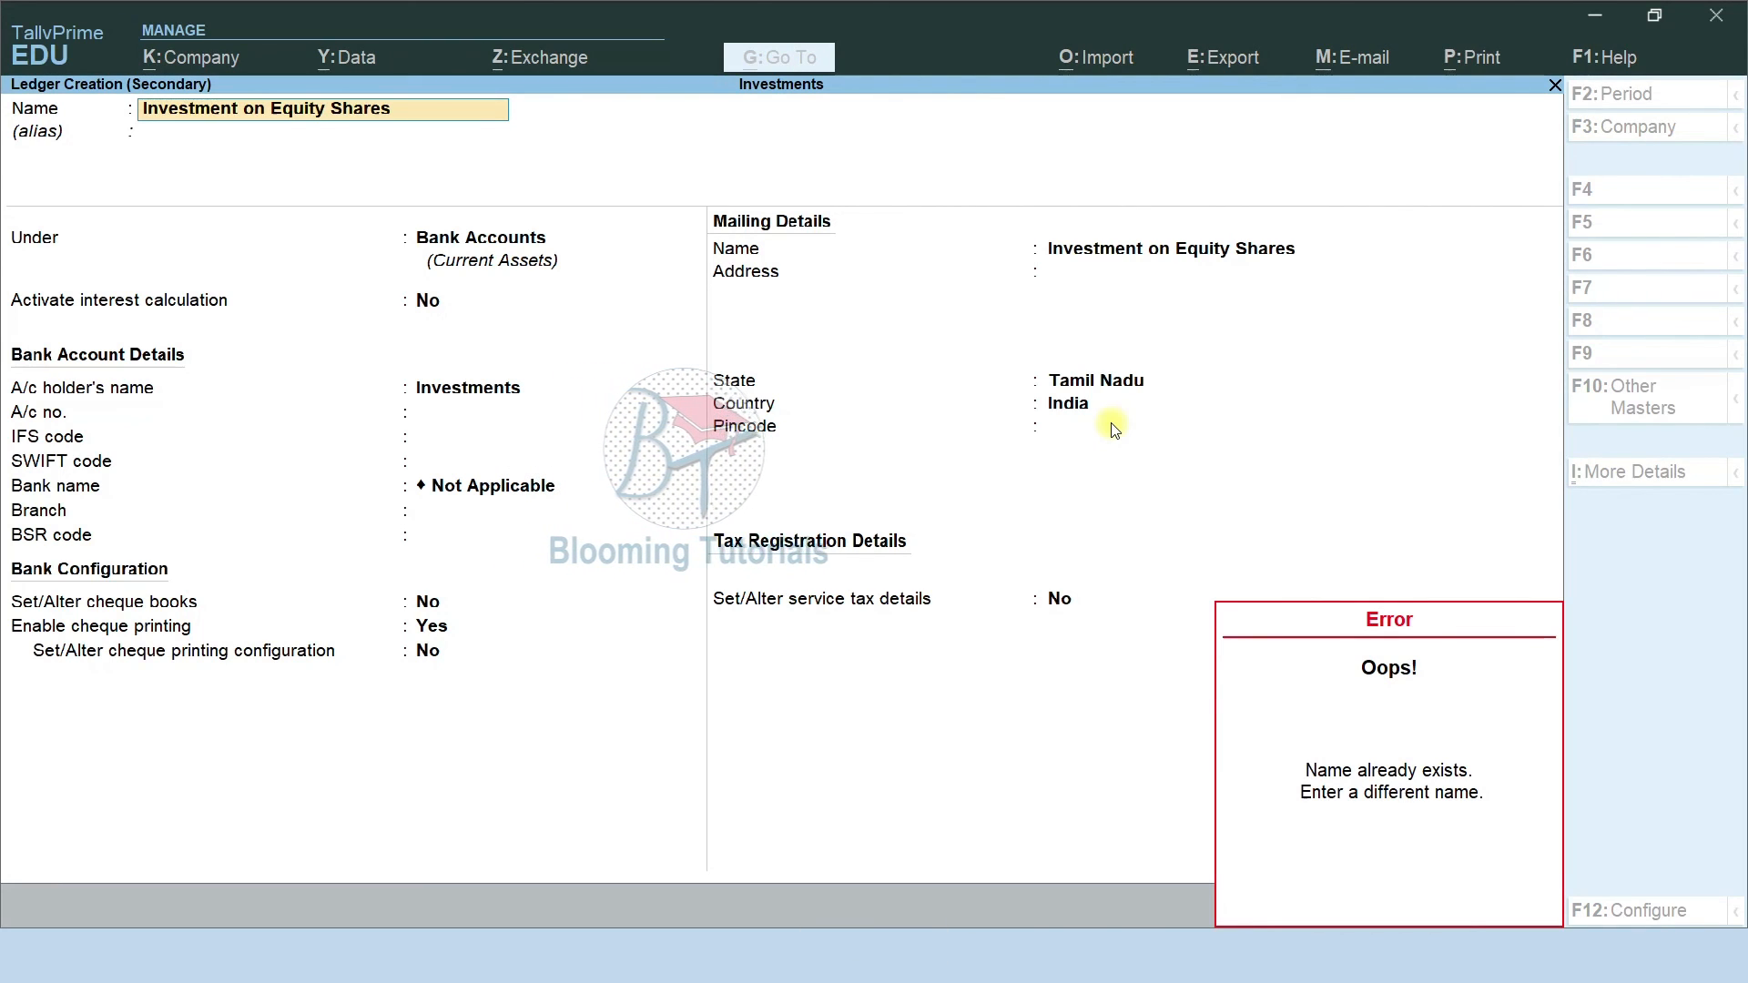
Change the new ledger's name to Capital Gain on Equity Shares
{"action": "key", "text": "Home"}
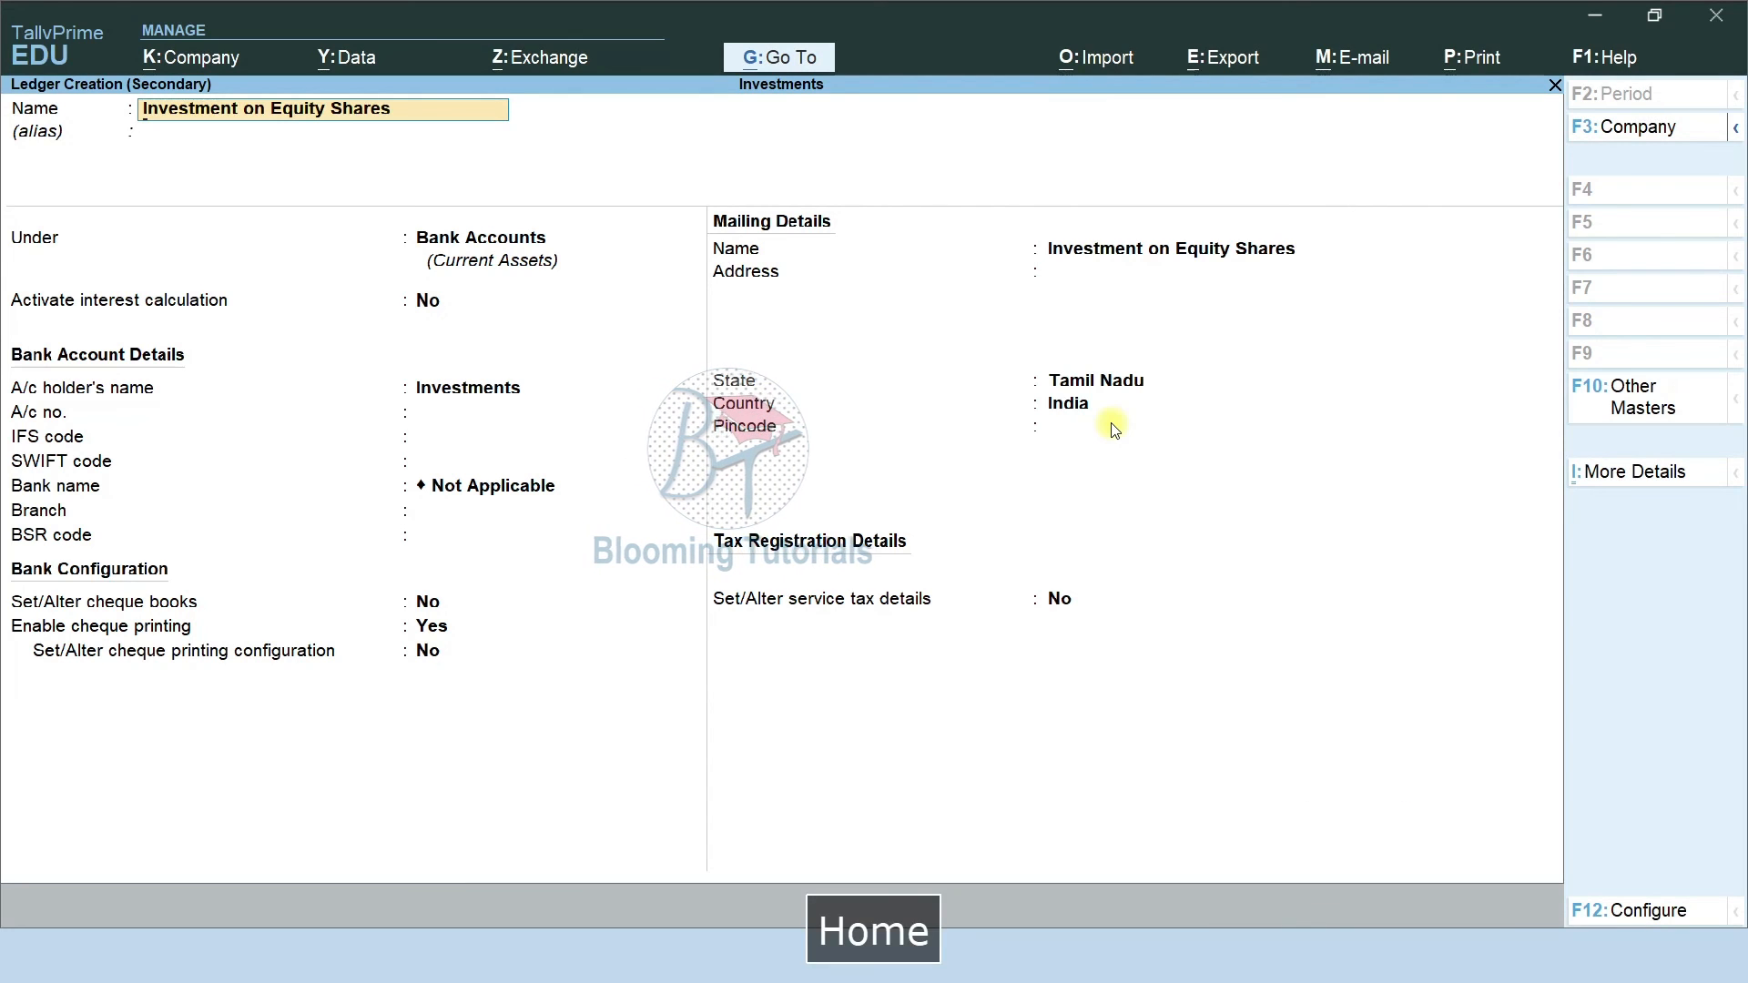
{"action": "key", "text": "Delete"}
{"action": "key", "text": "Delete"}
{"action": "key", "text": "Delete"}
{"action": "key", "text": "Delete"}
{"action": "key", "text": "Delete"}
{"action": "key", "text": "Delete"}
{"action": "key", "text": "Delete"}
{"action": "key", "text": "Delete"}
{"action": "key", "text": "Delete"}
{"action": "key", "text": "Delete"}
{"action": "key", "text": "Delete"}
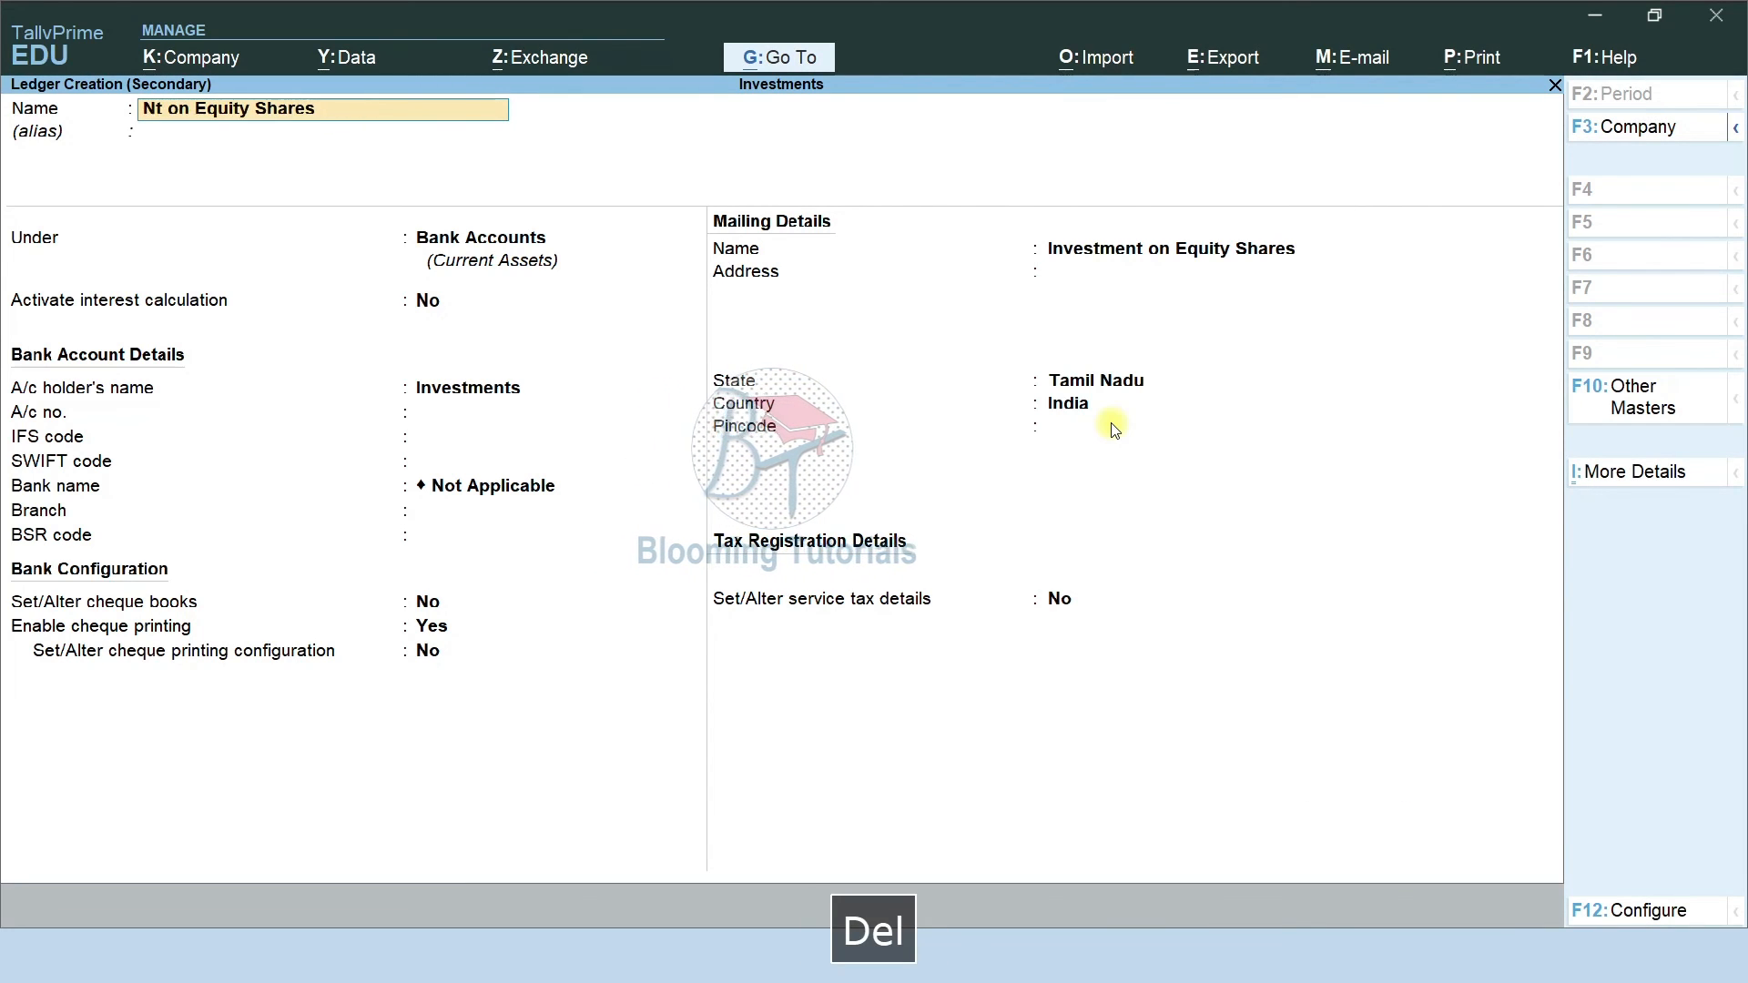
{"action": "type", "text": "Cap ital Ga"}
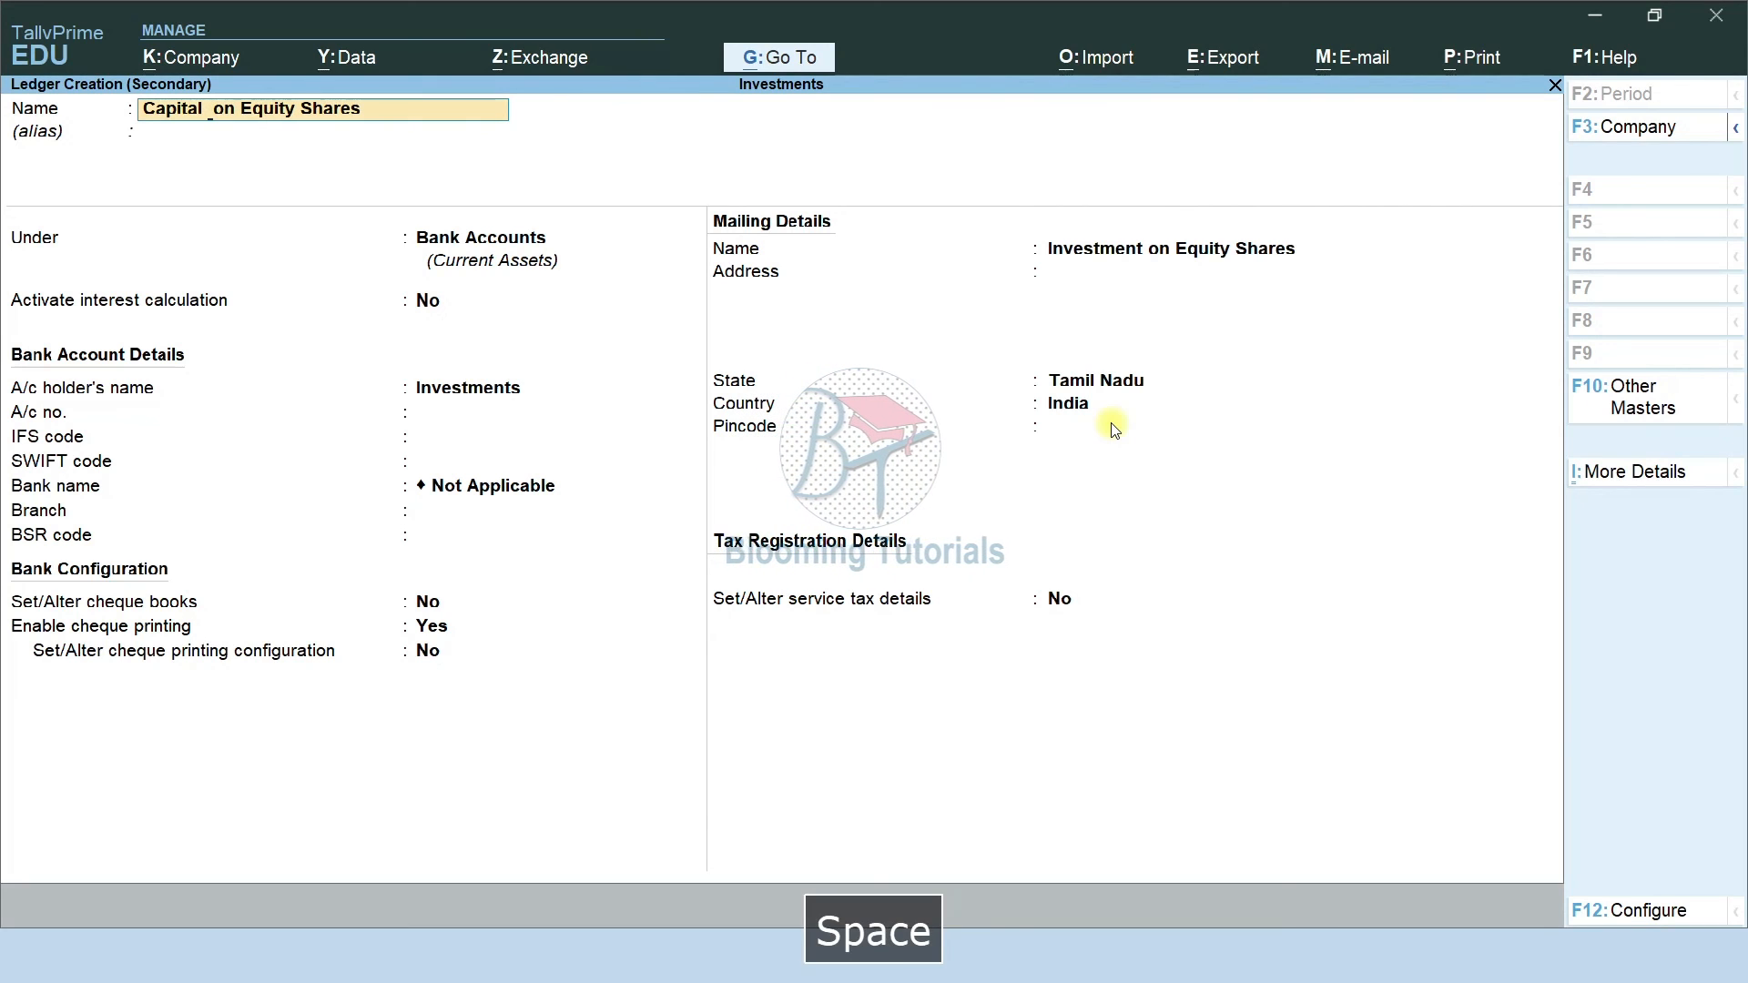
{"action": "type", "text": "in"}
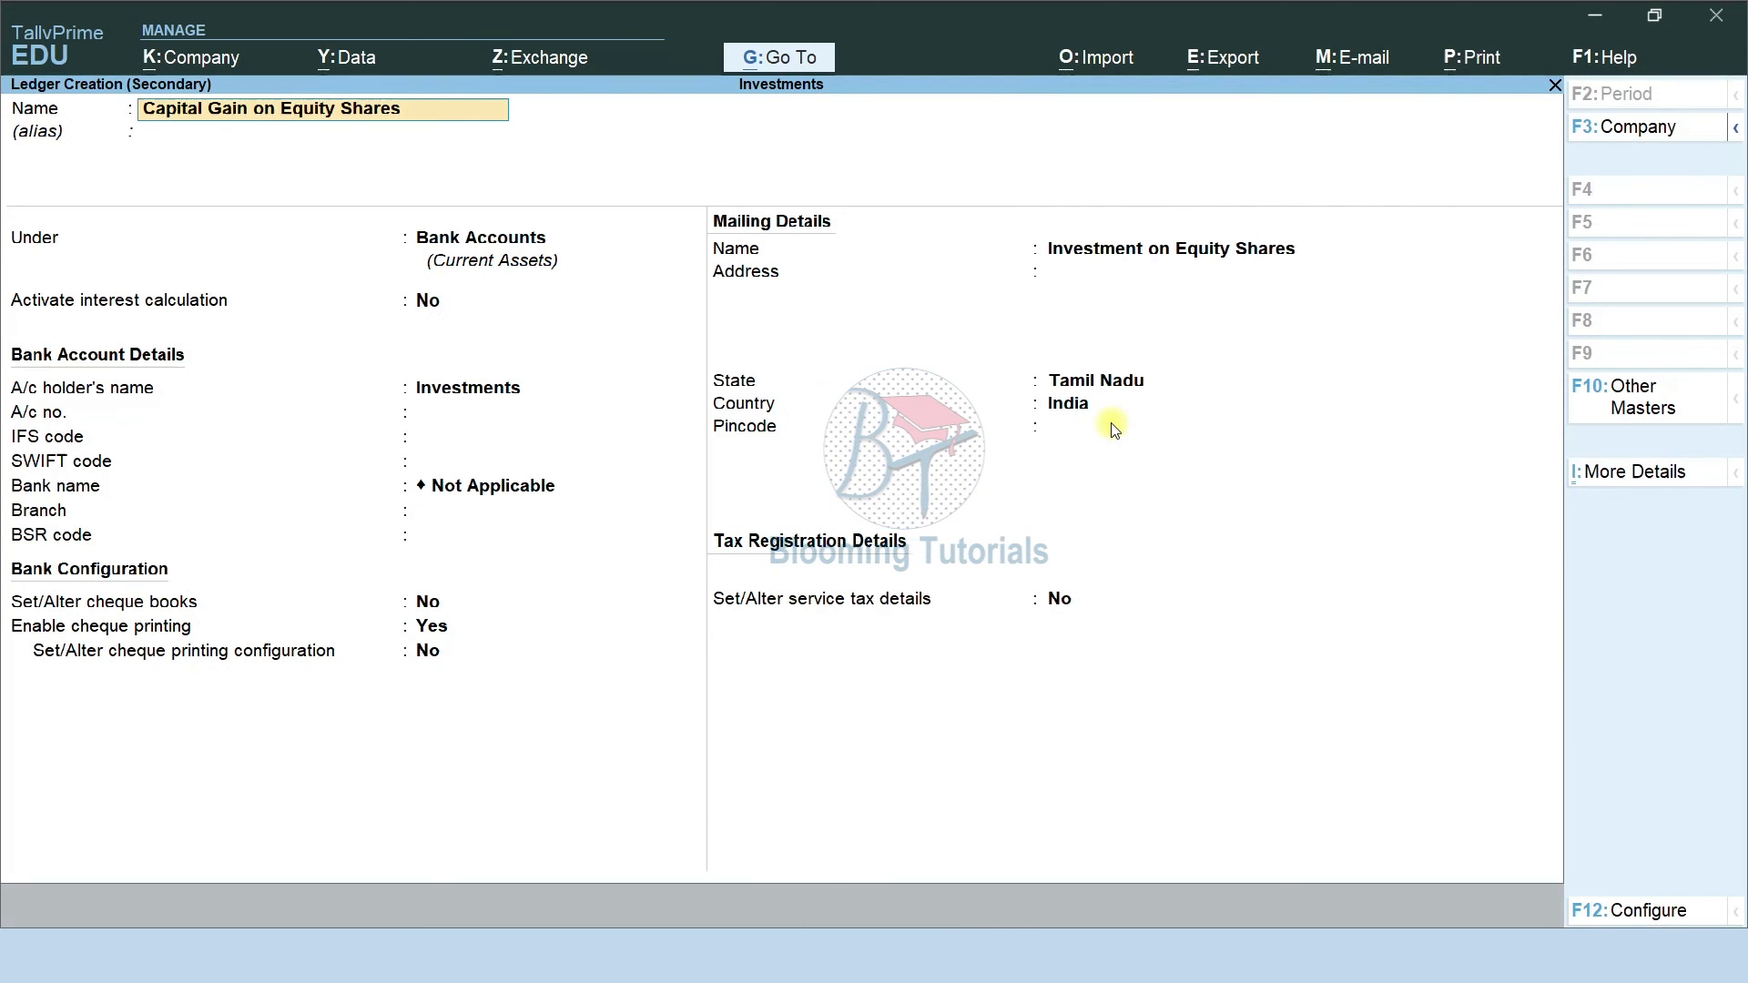
Place the Capital Gain on Equity Shares ledger under Indirect Incomes and save it
{"action": "key", "text": "Return"}
{"action": "key", "text": "Return"}
{"action": "type", "text": "Ind"}
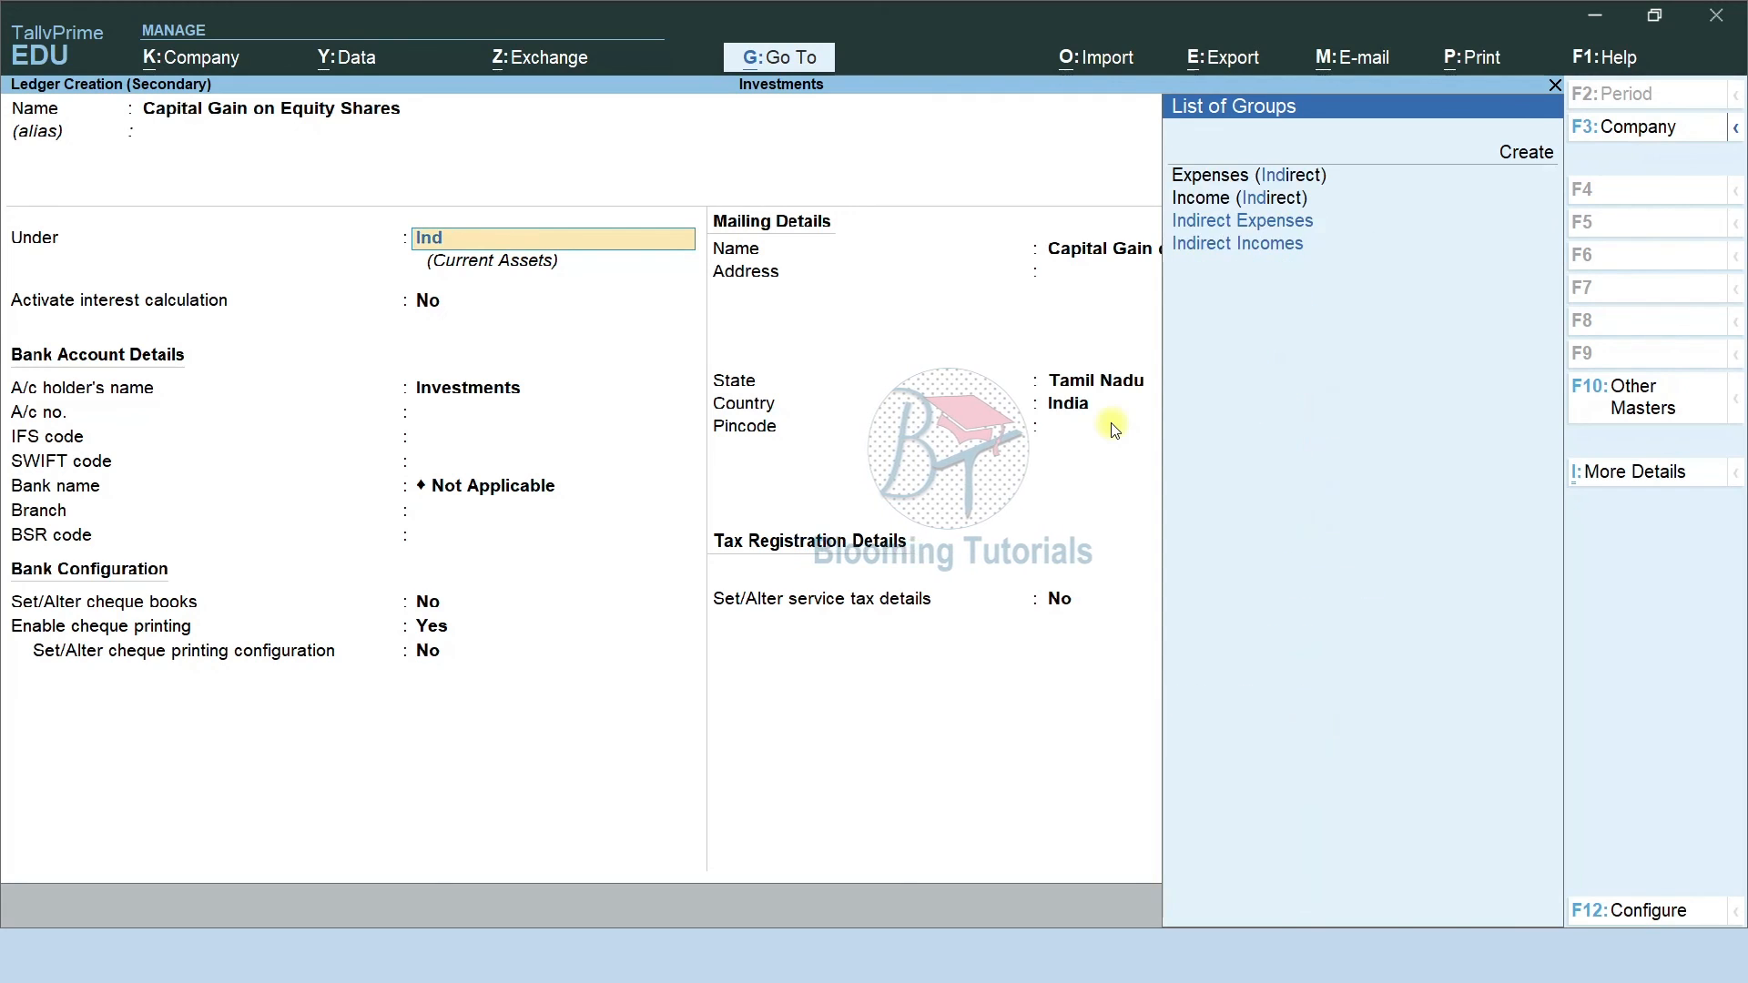
{"action": "key", "text": "Down"}
{"action": "key", "text": "Down"}
{"action": "key", "text": "Down"}
{"action": "key", "text": "Return"}
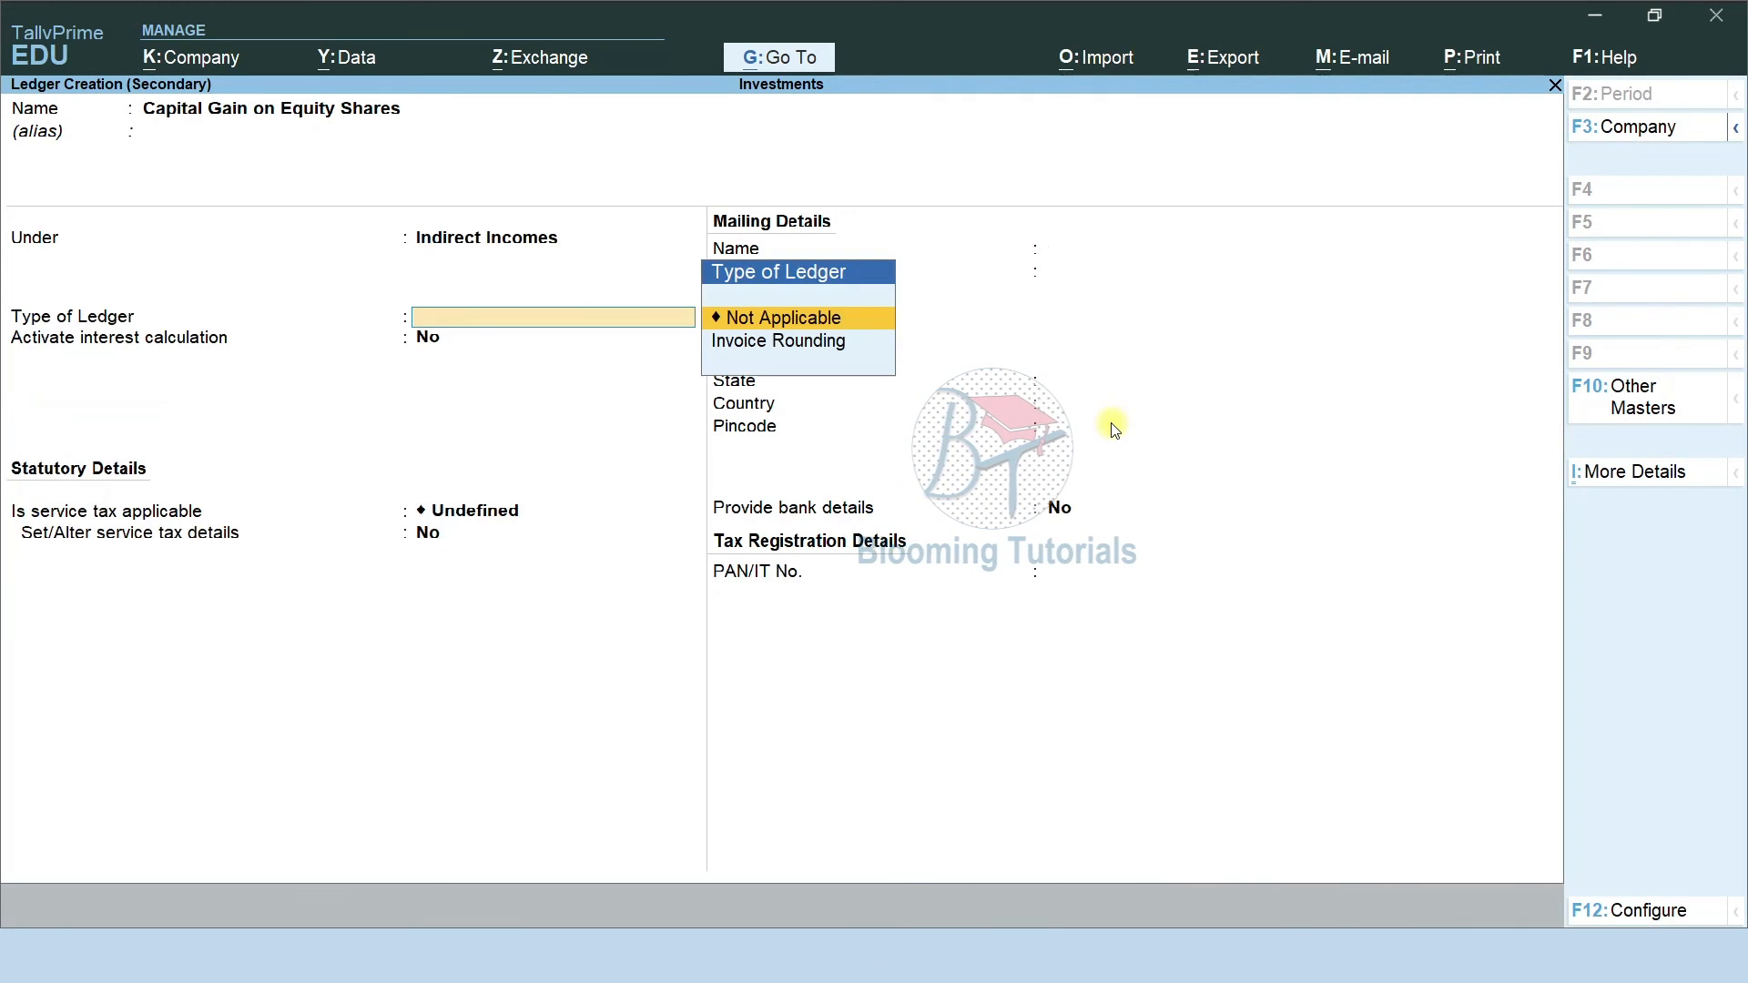
{"action": "key", "text": "ctrl+a"}
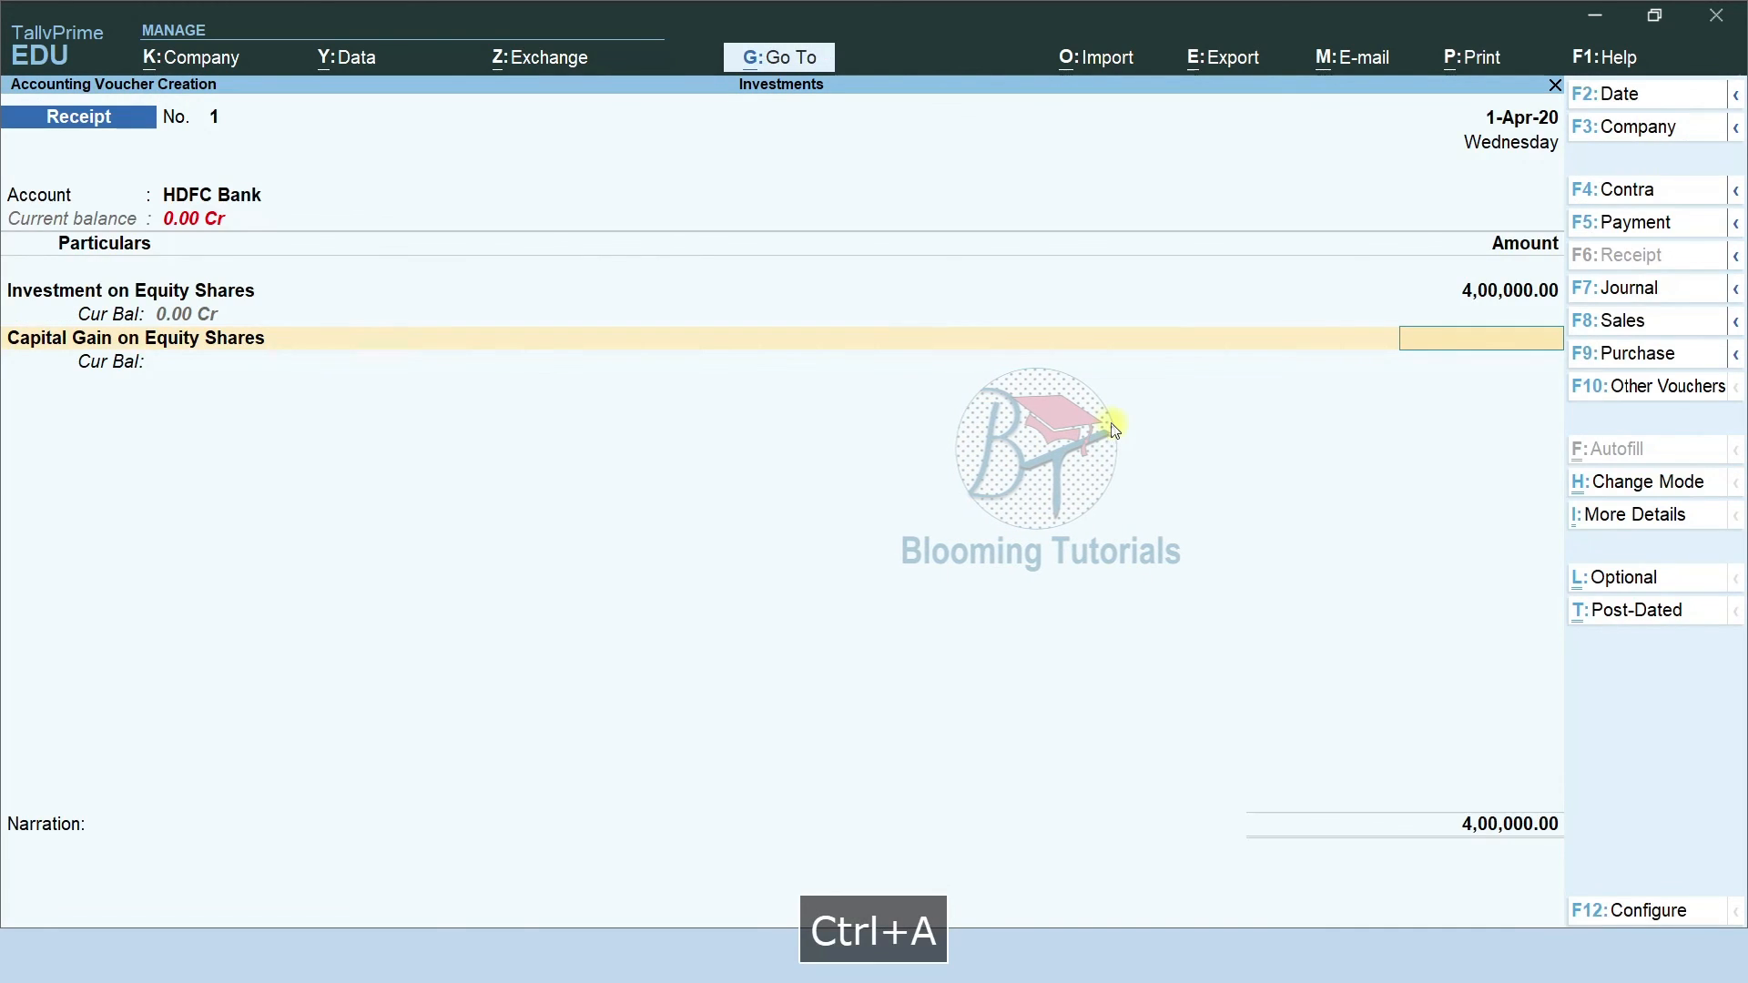
Set the Capital Gain on Equity Shares amount to 60,000 and proceed to the HDFC Bank allocations
{"action": "type", "text": "6"}
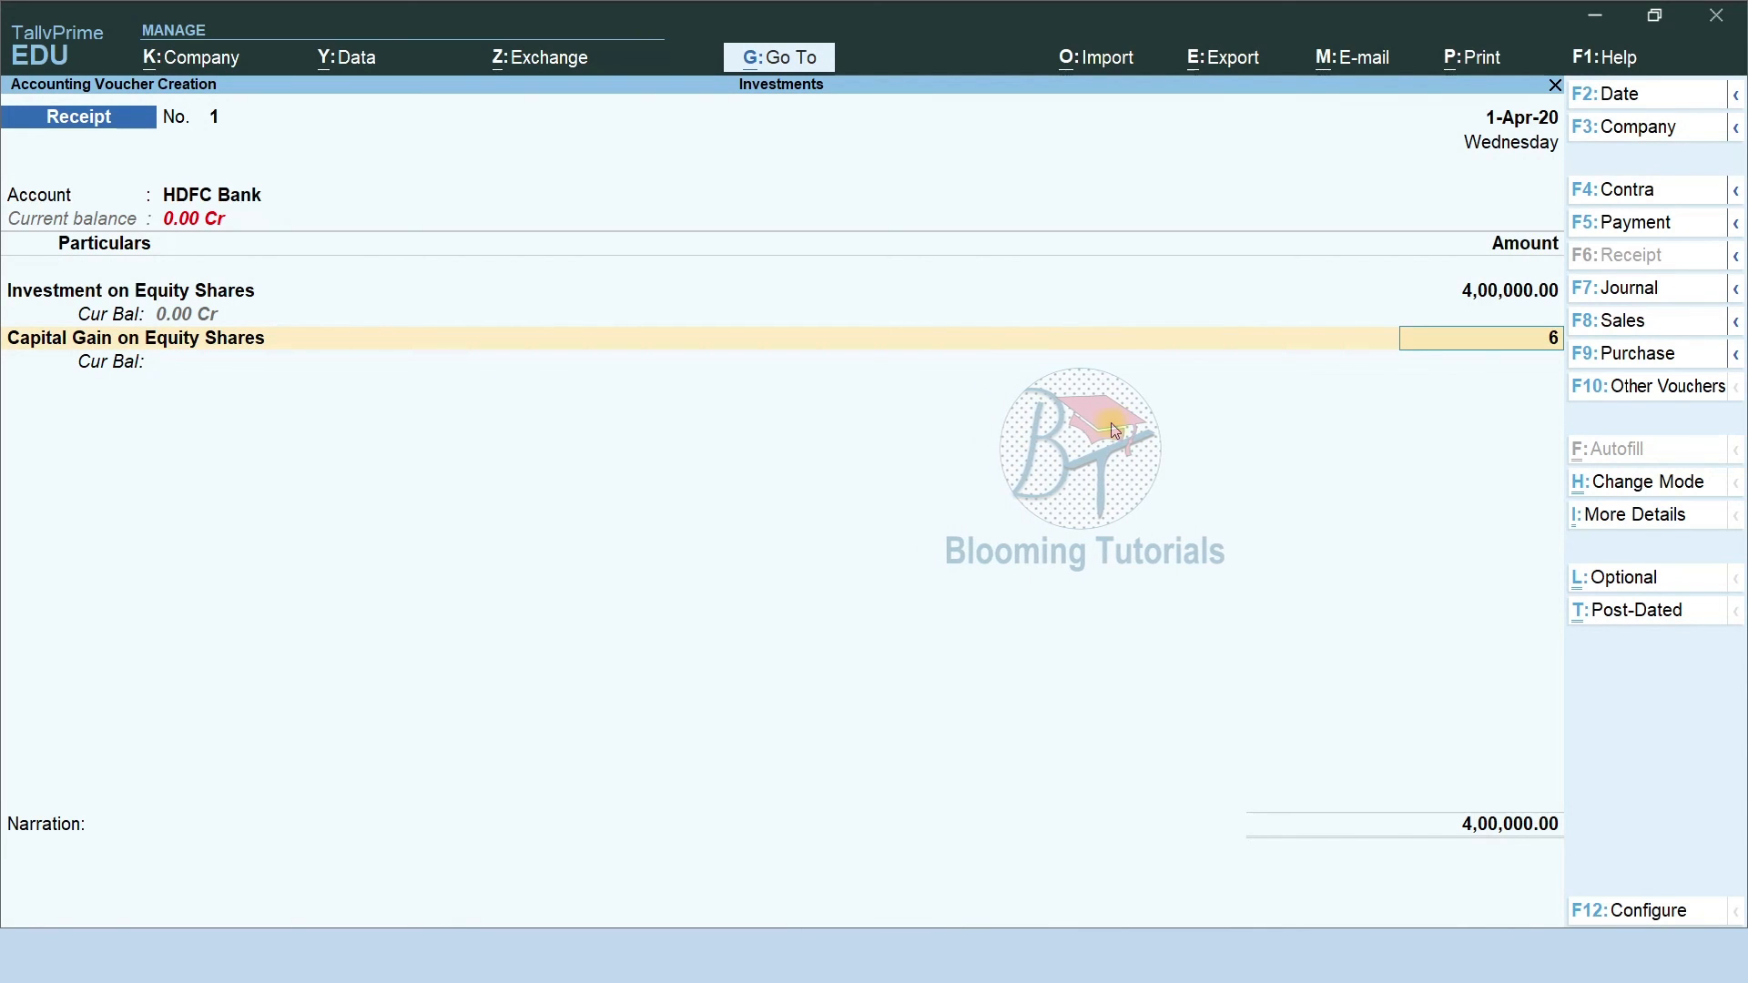
{"action": "type", "text": "0,00000"}
{"action": "key", "text": "Return"}
{"action": "key", "text": "Return"}
{"action": "key", "text": "Return"}
{"action": "key", "text": "Return"}
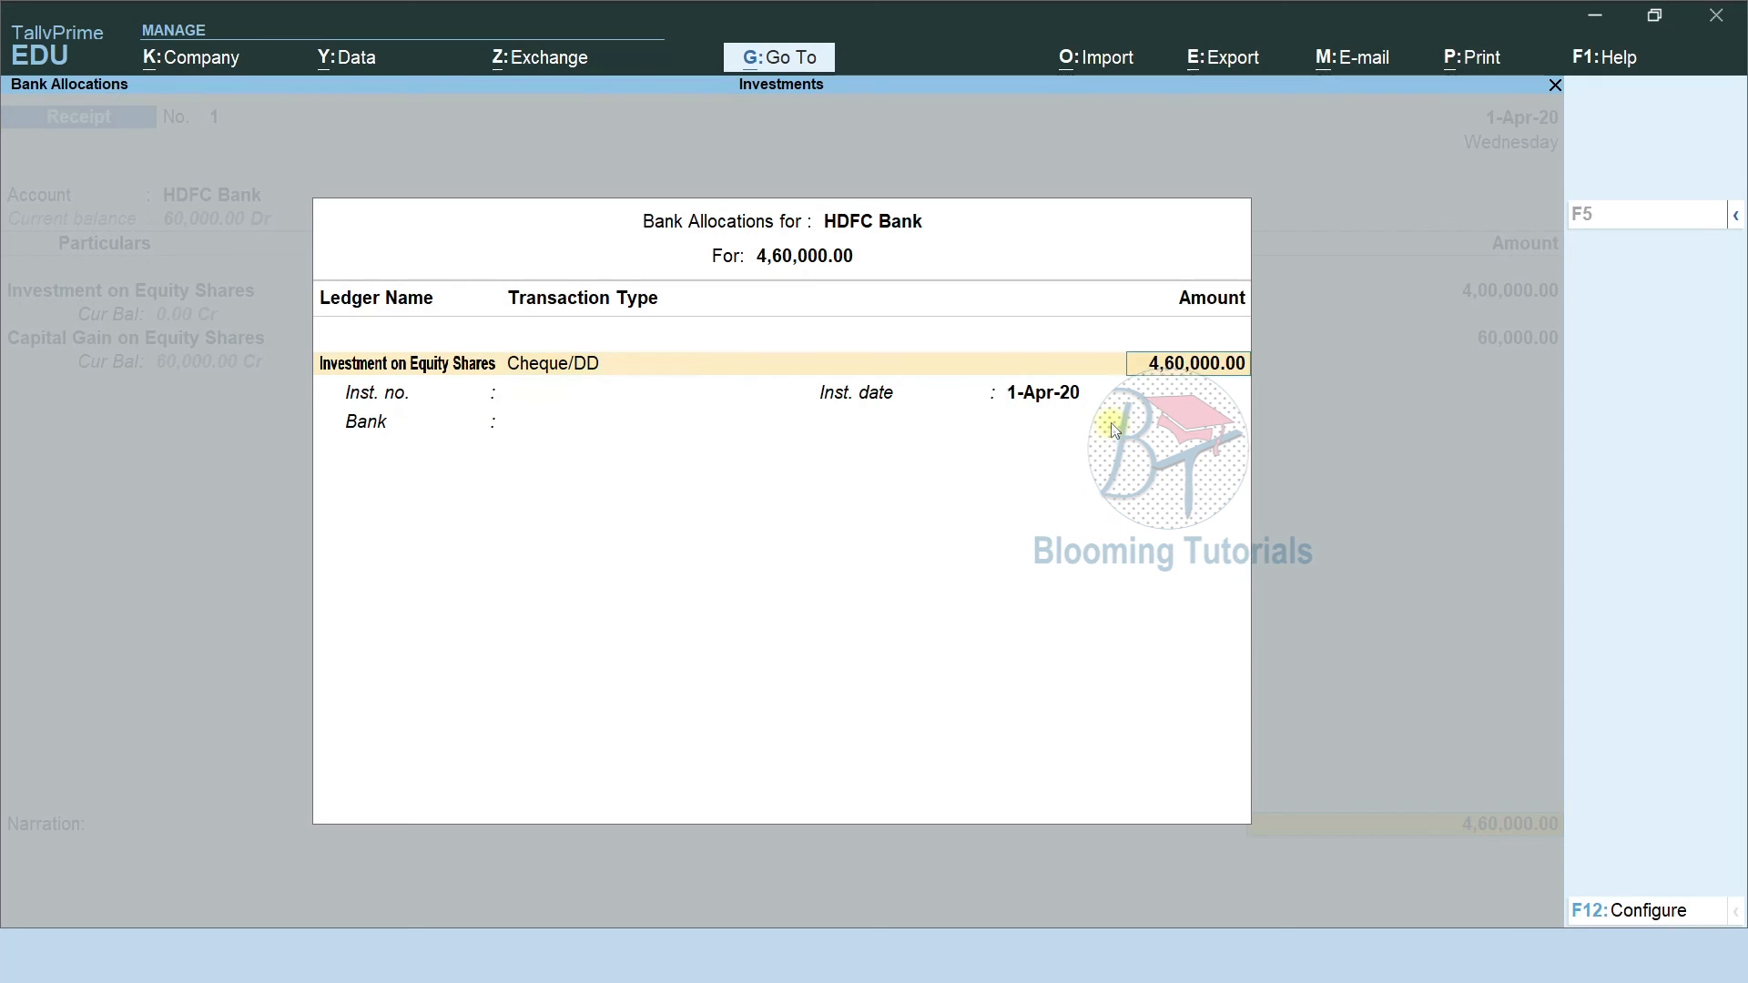
Enter instrument number 658754 in the bank allocation, save the receipt without a narration, and leave voucher entry
{"action": "key", "text": "Return"}
{"action": "type", "text": "658754"}
{"action": "key", "text": "Return"}
{"action": "key", "text": "Return"}
{"action": "key", "text": "Return"}
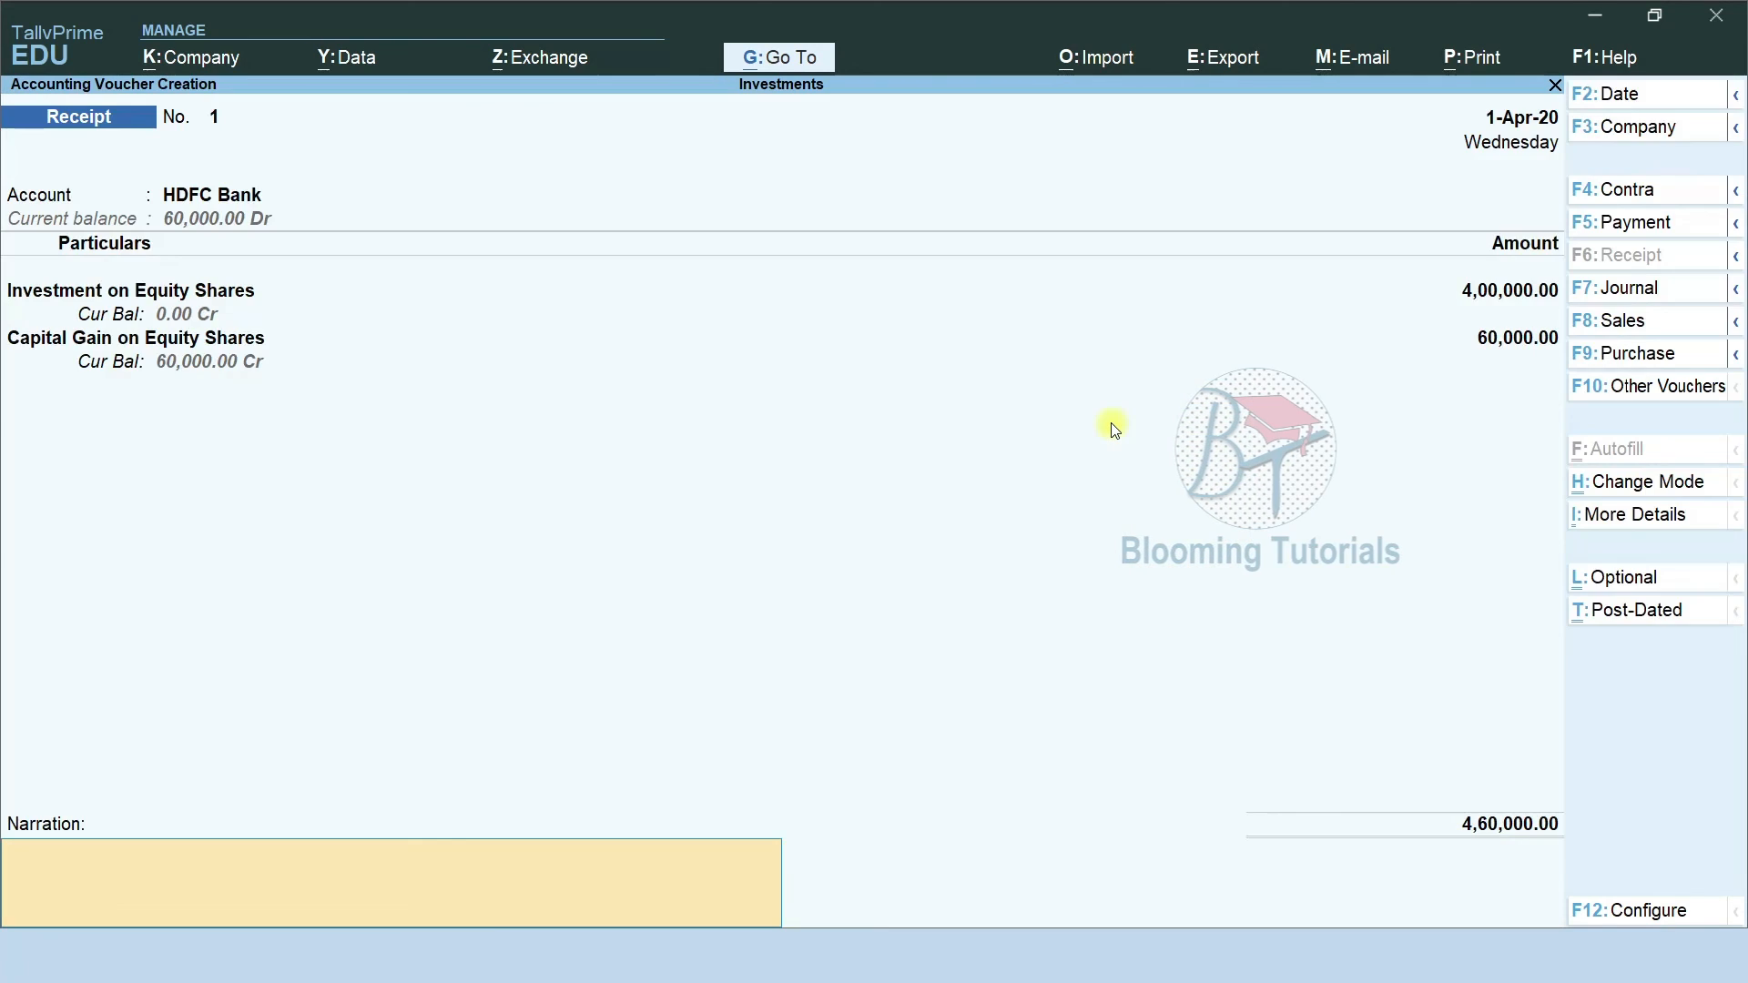
{"action": "key", "text": "Return"}
{"action": "key", "text": "Return"}
{"action": "key", "text": "Escape"}
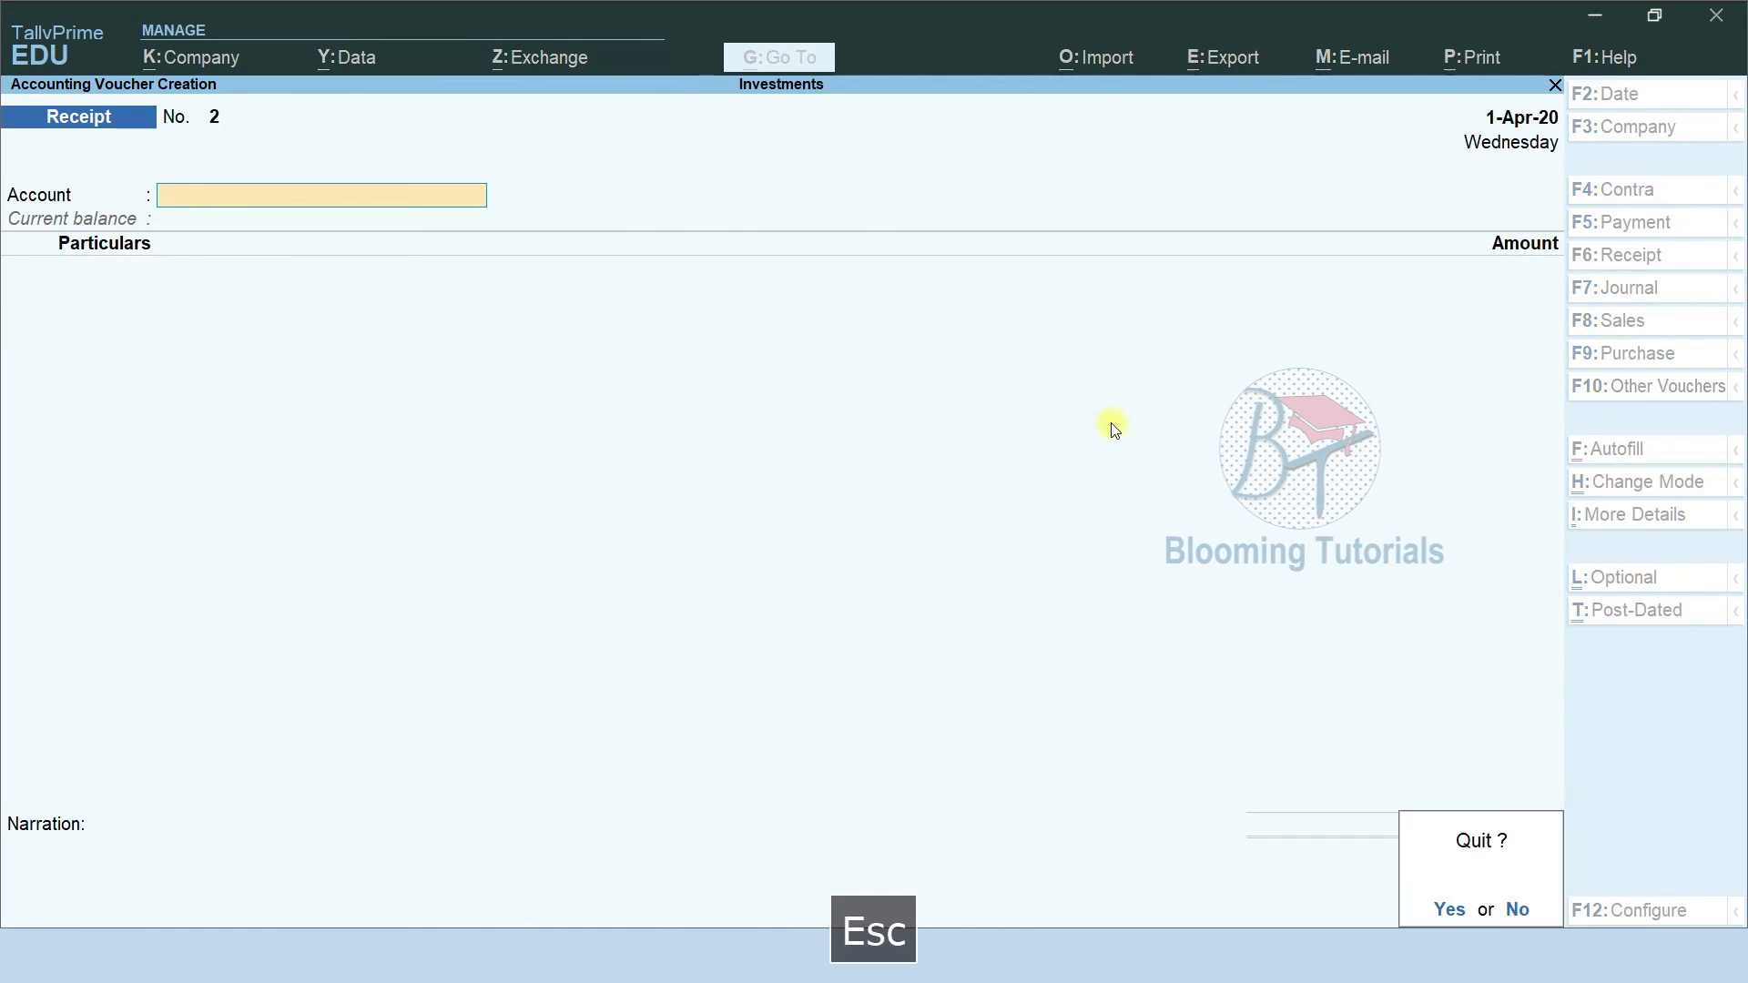
{"action": "key", "text": "Escape"}
Show the Balance Sheet in detailed format and go to the Current Assets group
{"action": "key", "text": "b"}
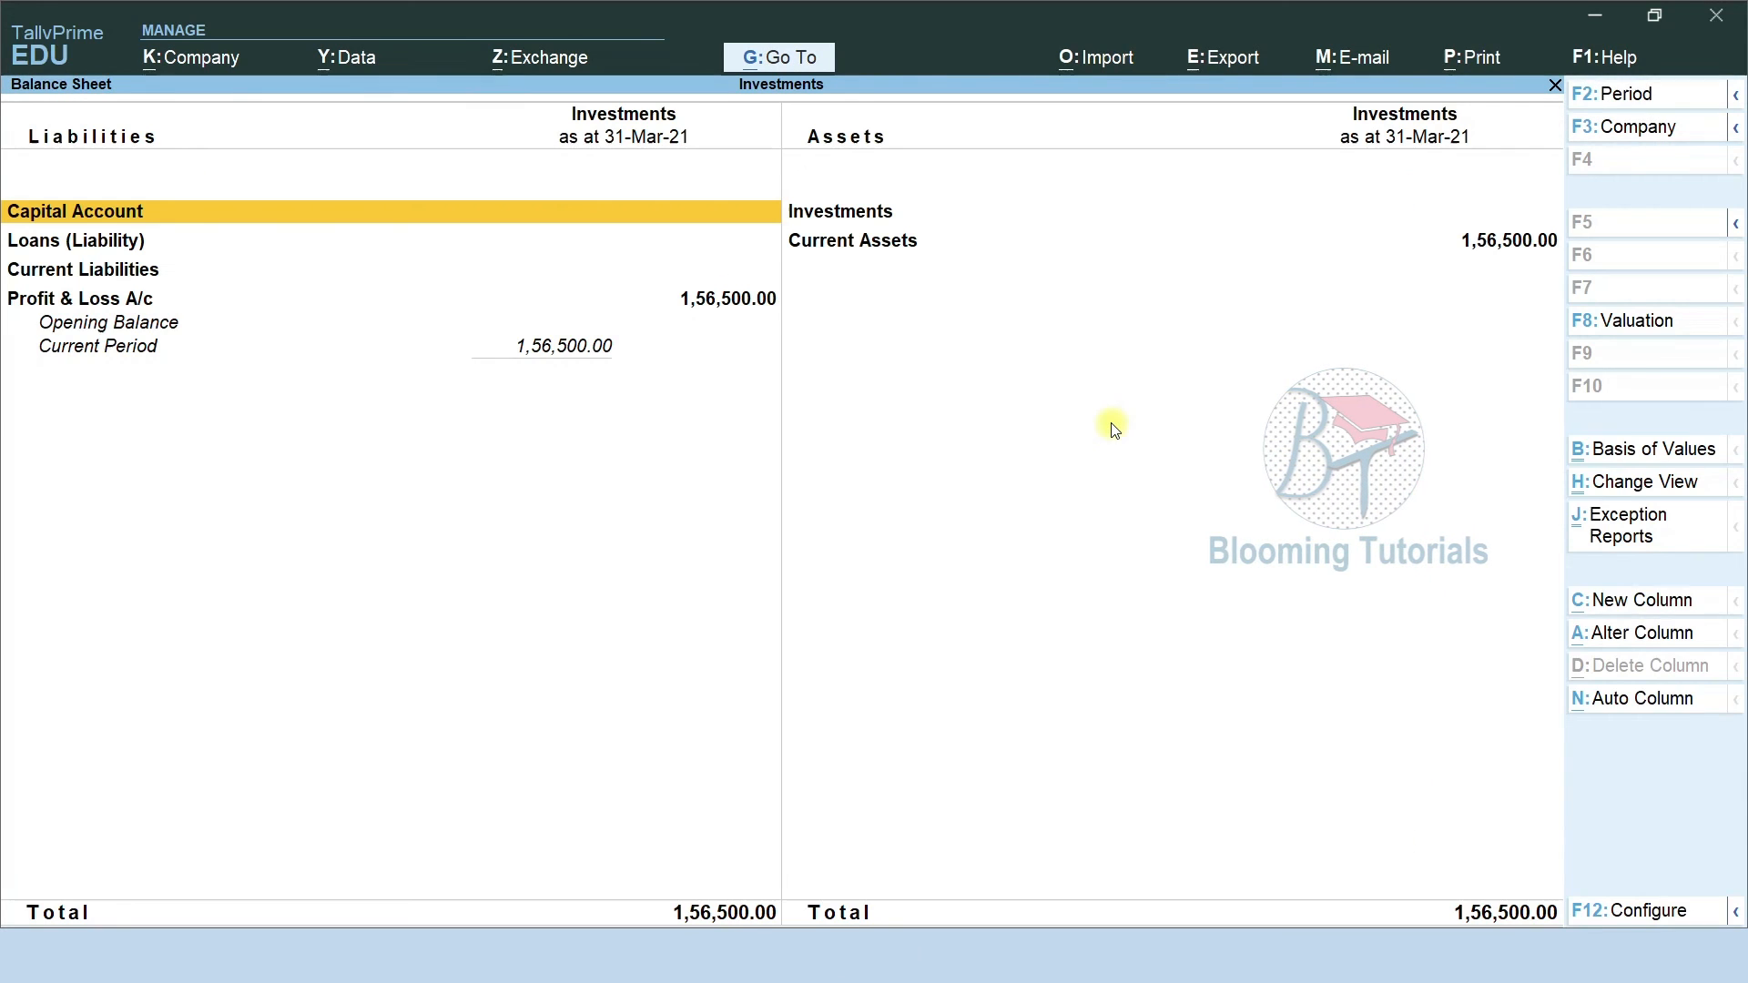
{"action": "key", "text": "alt+F1"}
{"action": "key", "text": "Down"}
{"action": "key", "text": "Down"}
{"action": "key", "text": "Down"}
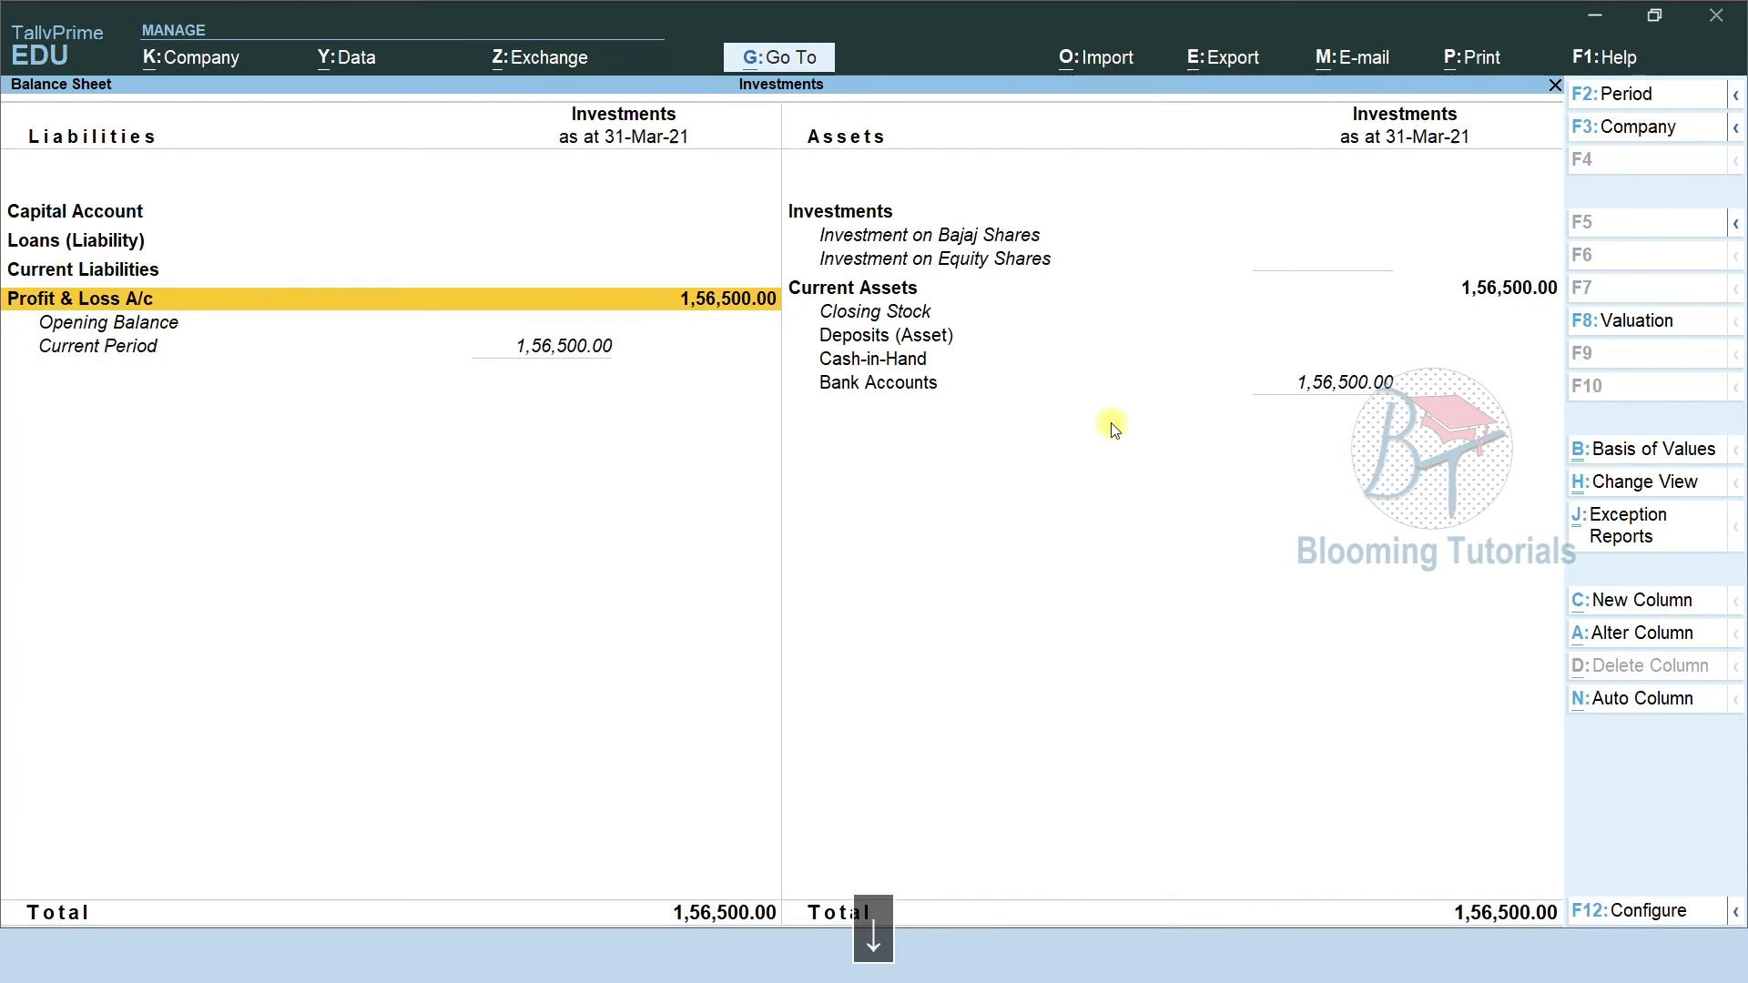
{"action": "key", "text": "Right"}
{"action": "key", "text": "Up"}
{"action": "key", "text": "Up"}
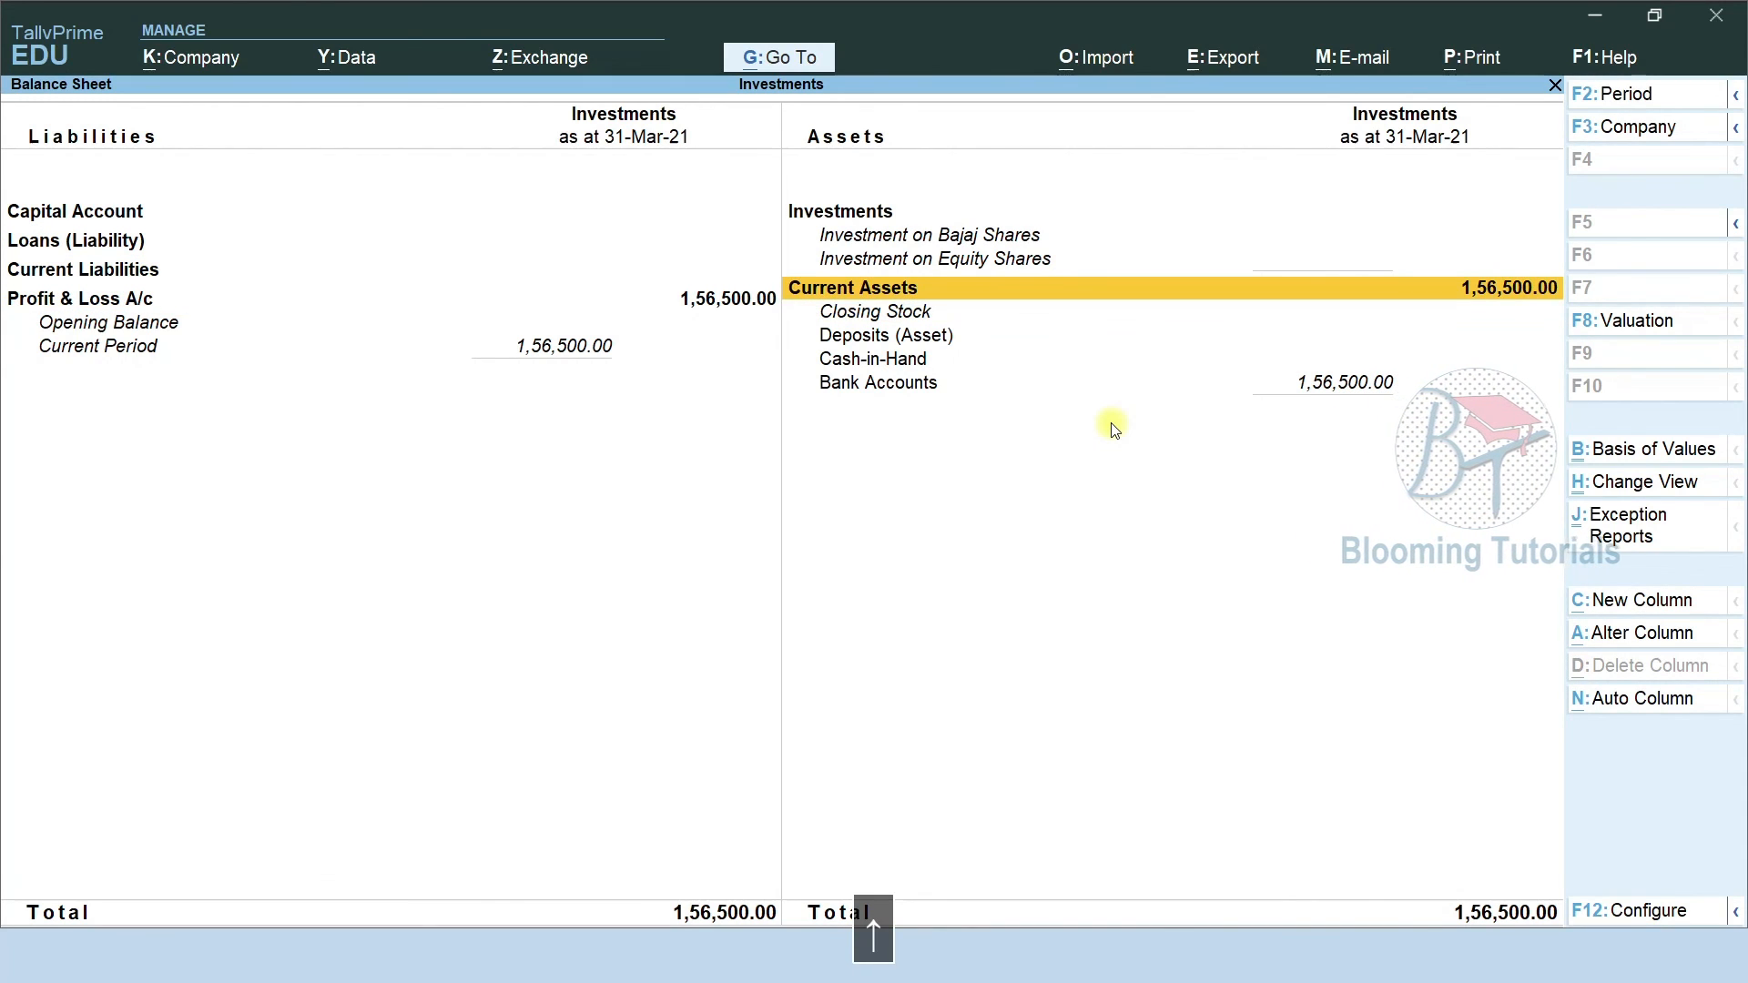
Examine the individual bank balances in the Bank Accounts group under Current Assets, and return to the Gateway of Tally
{"action": "key", "text": "Return"}
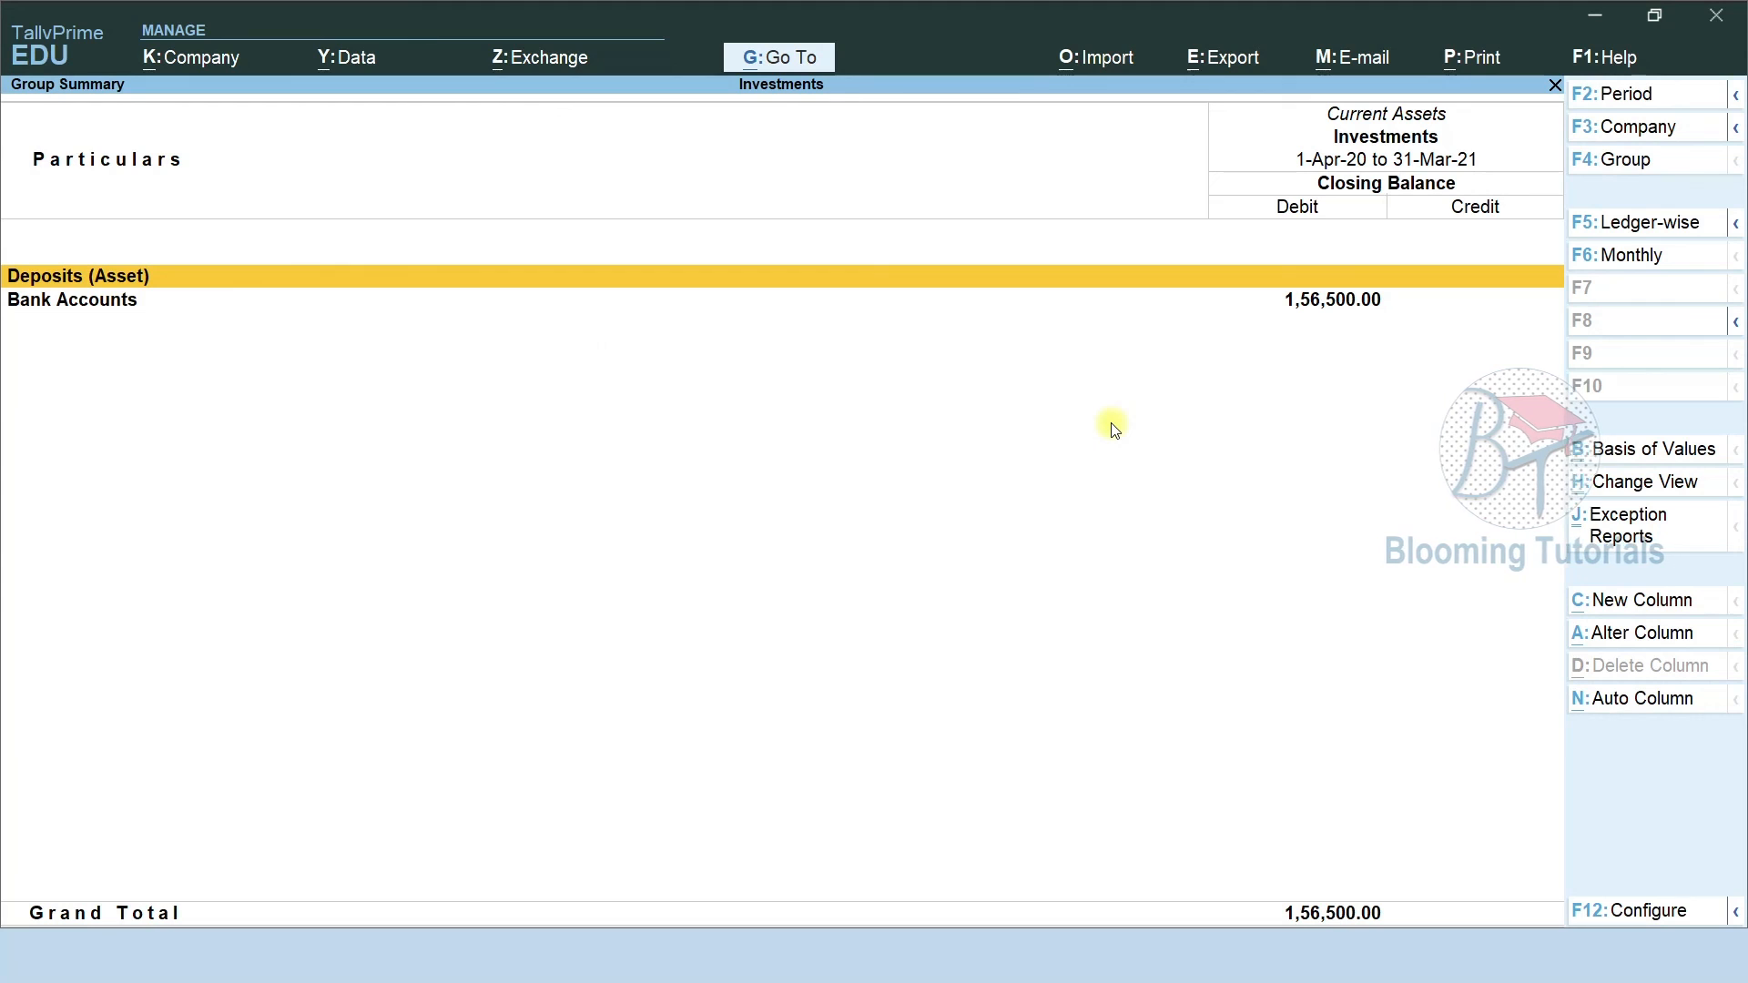
{"action": "key", "text": "Down"}
{"action": "key", "text": "Return"}
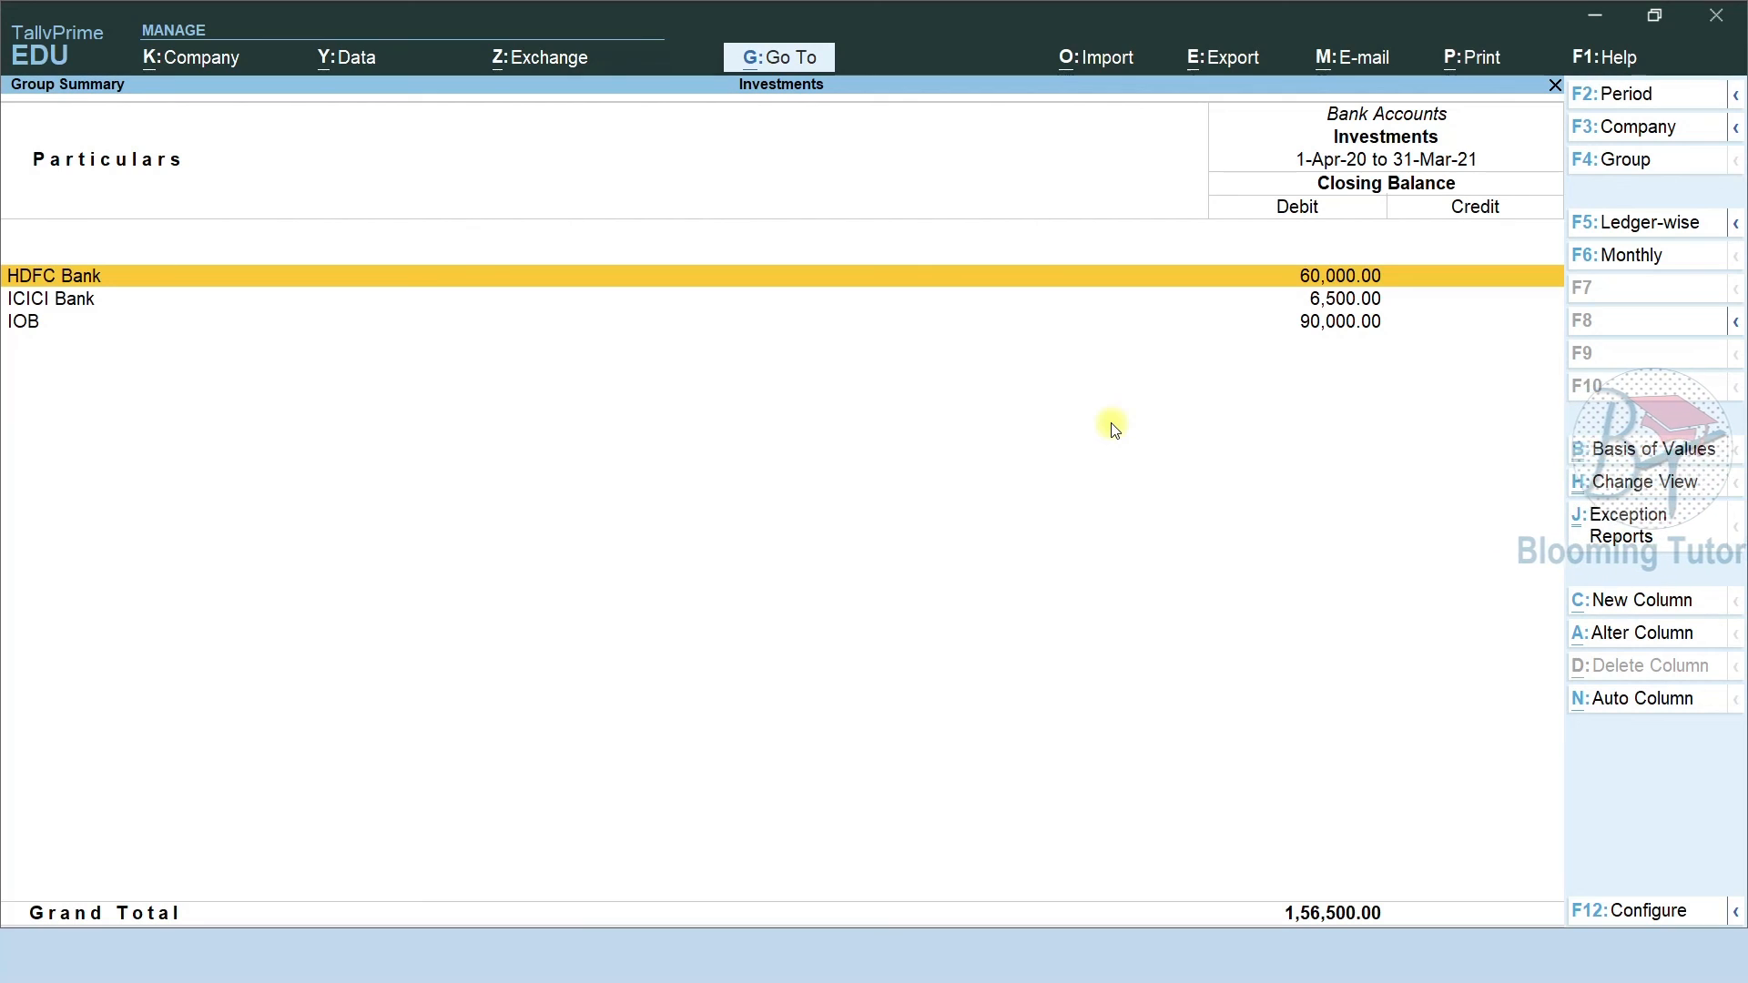
{"action": "key", "text": "Down"}
{"action": "key", "text": "Down"}
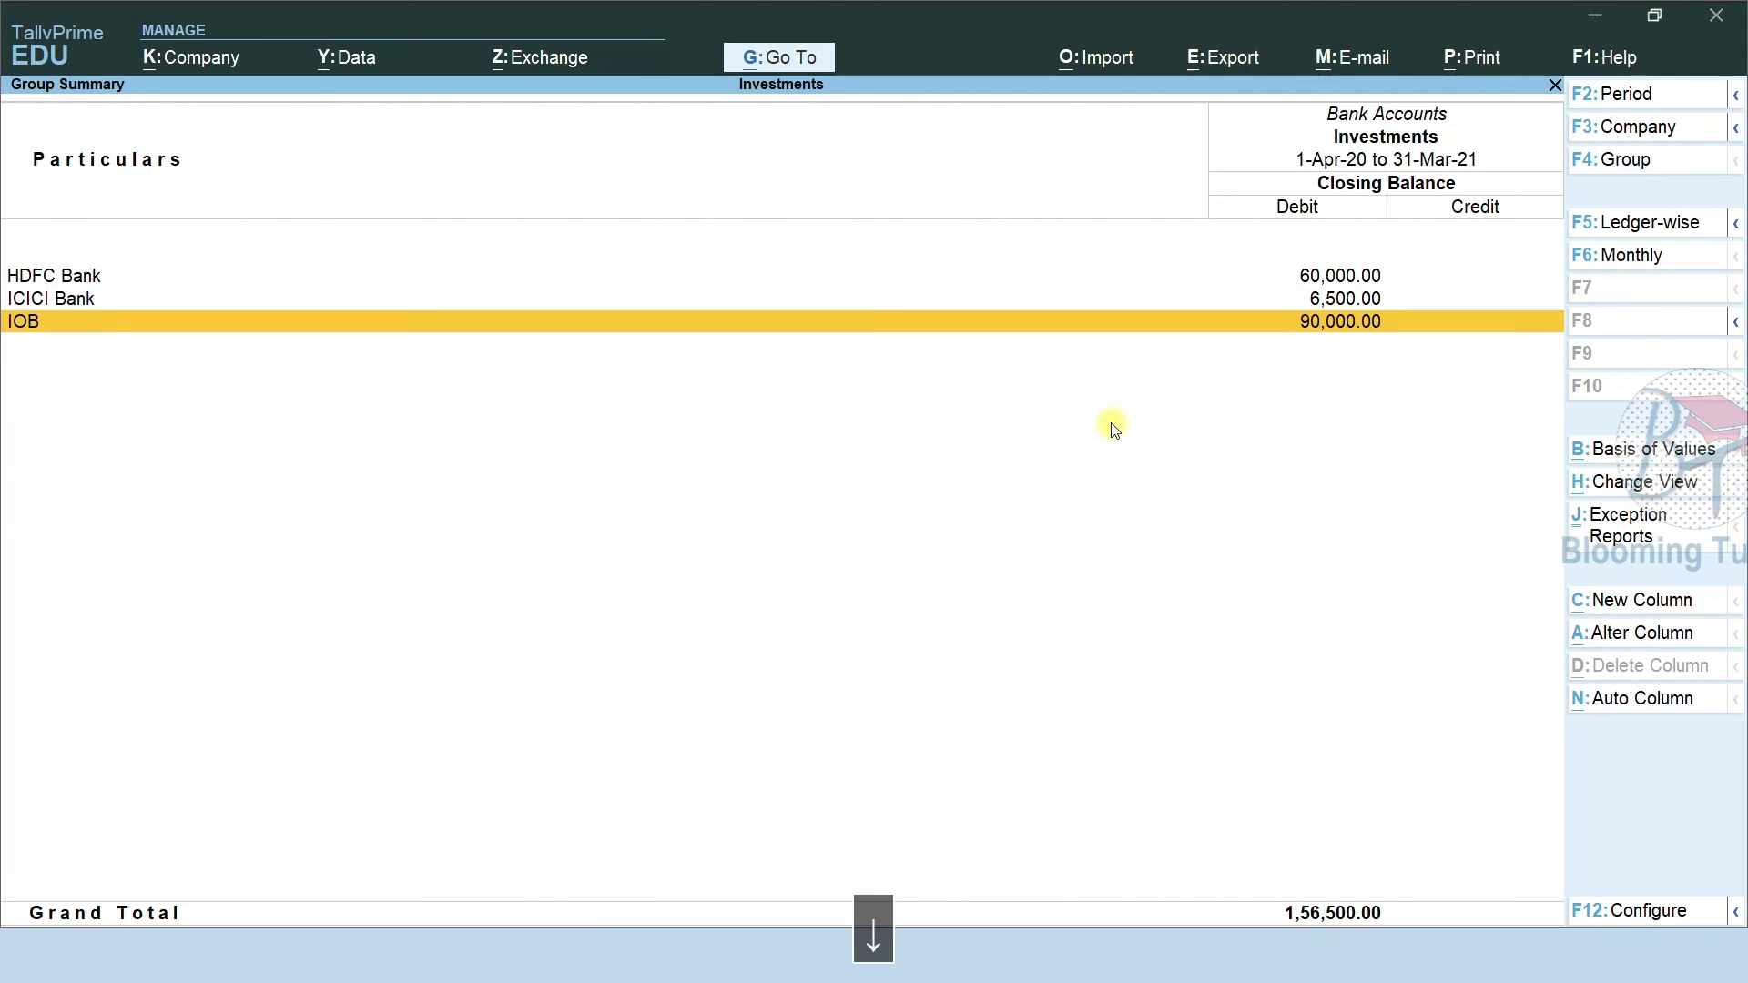
{"action": "key", "text": "Up"}
{"action": "key", "text": "Up"}
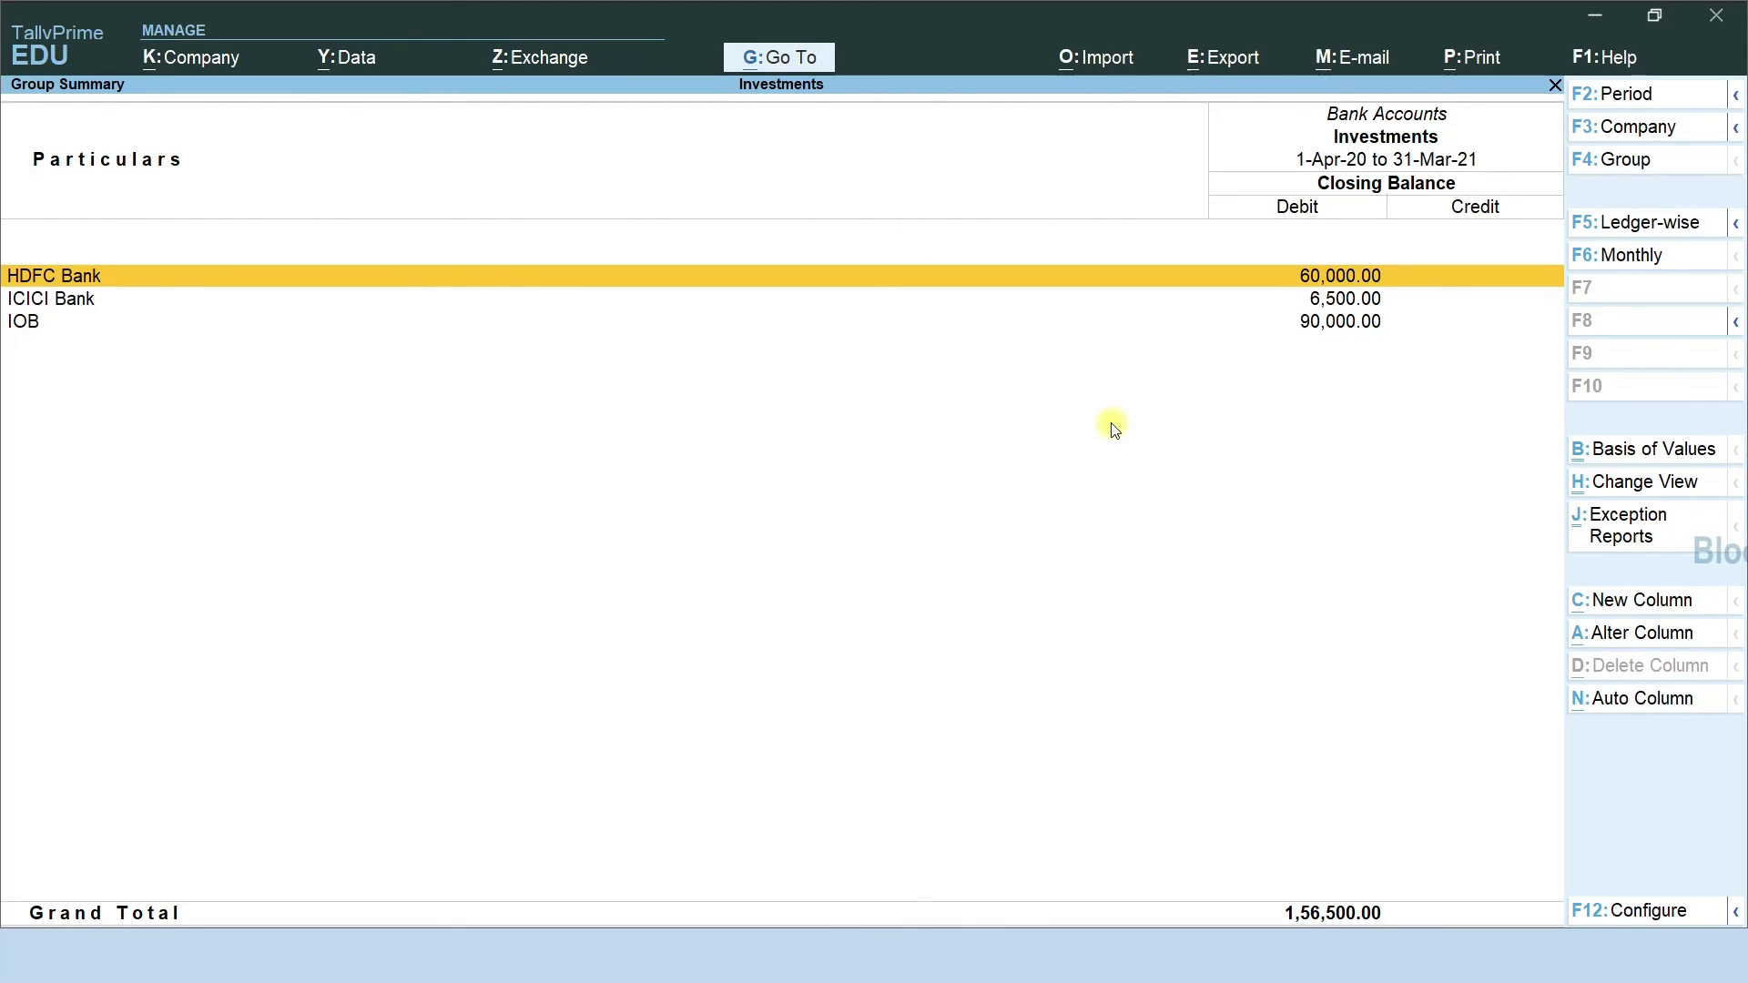
{"action": "key", "text": "Escape"}
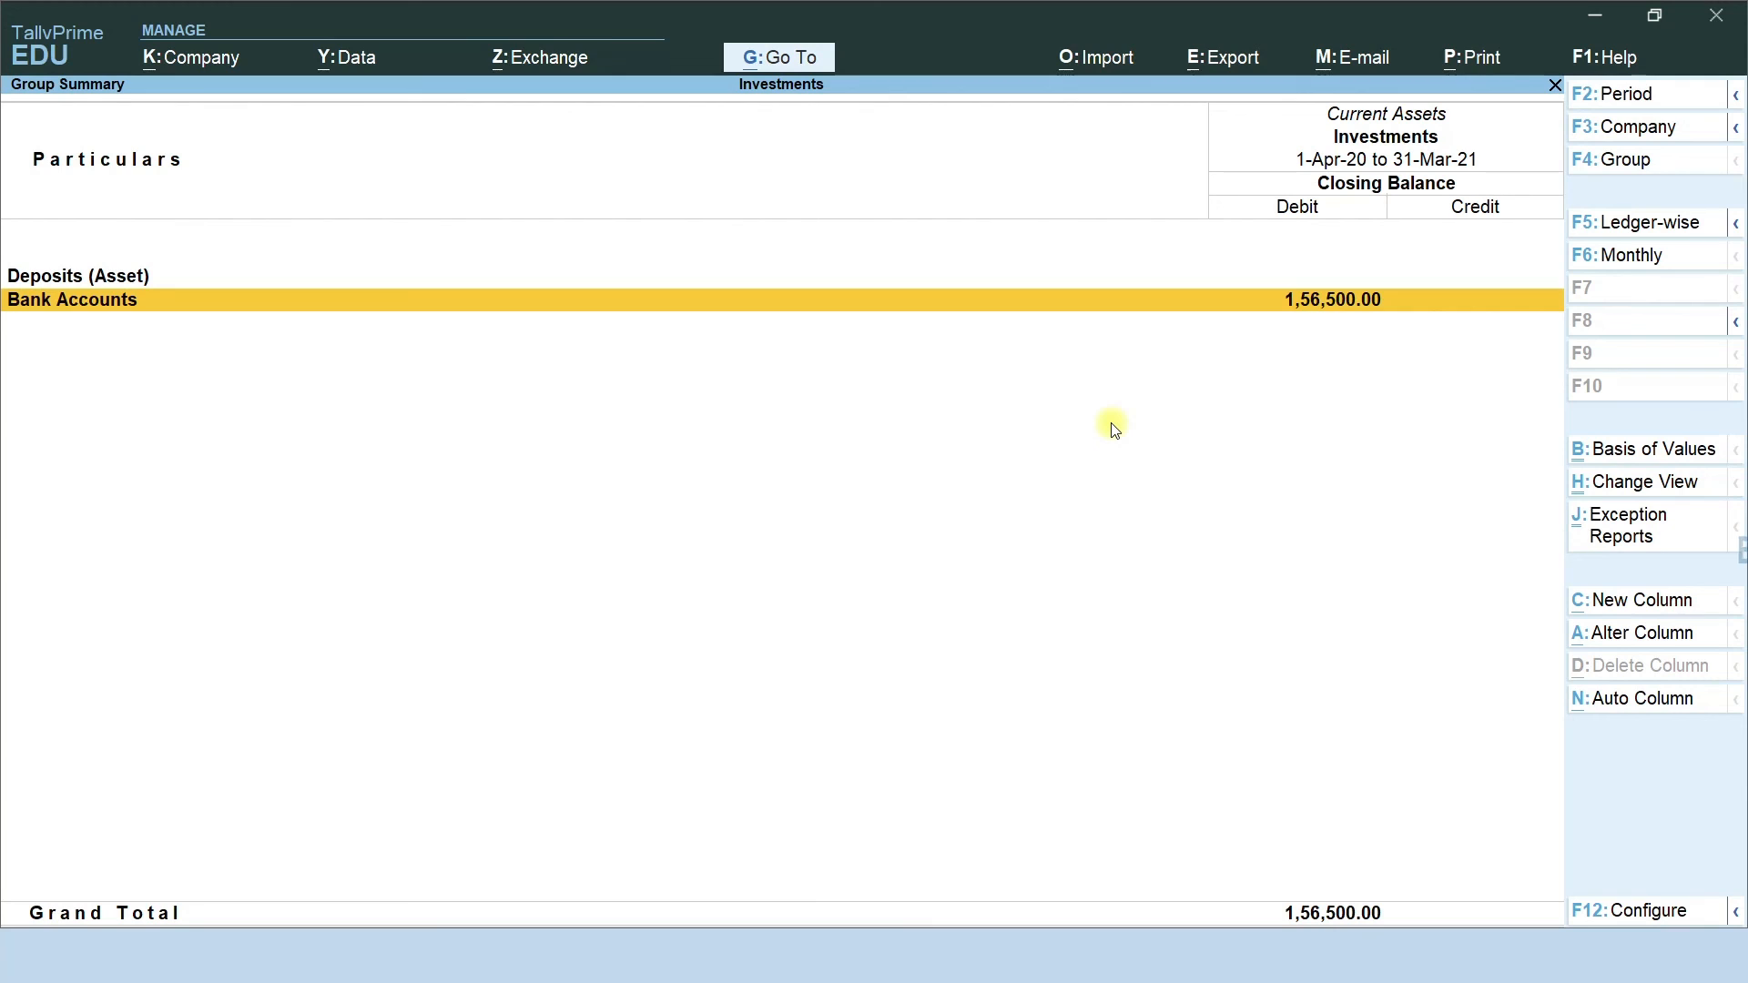
{"action": "key", "text": "Escape"}
{"action": "key", "text": "Escape"}
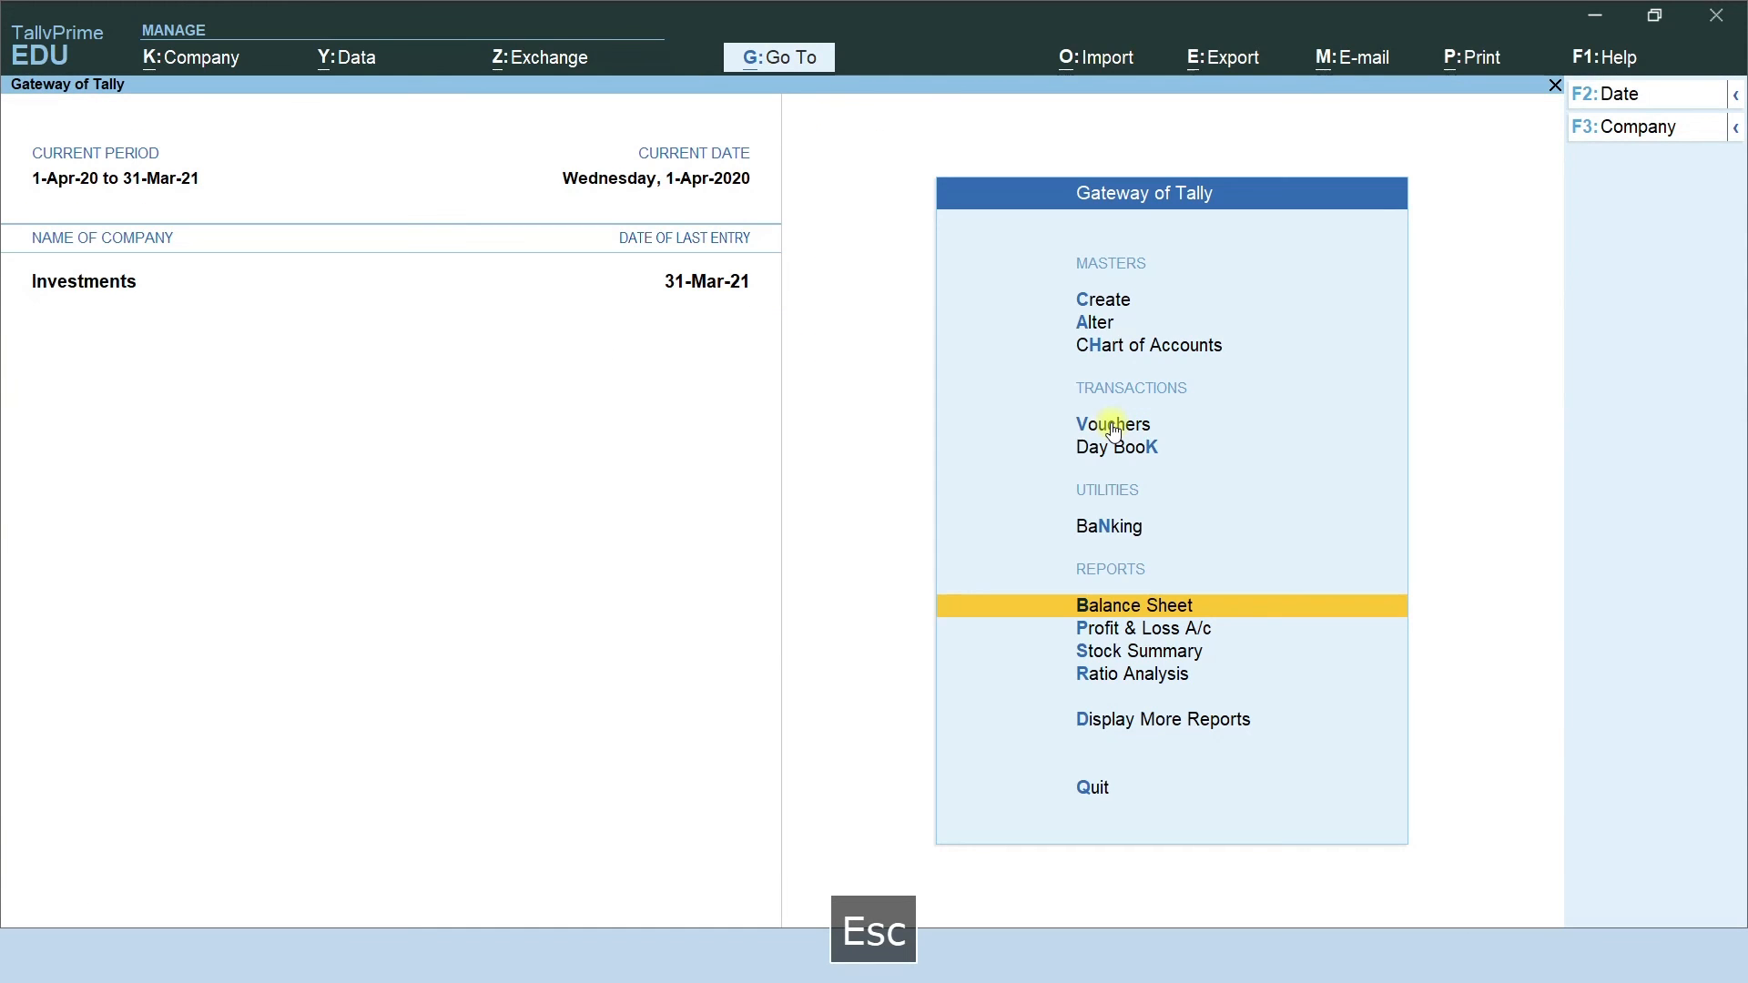